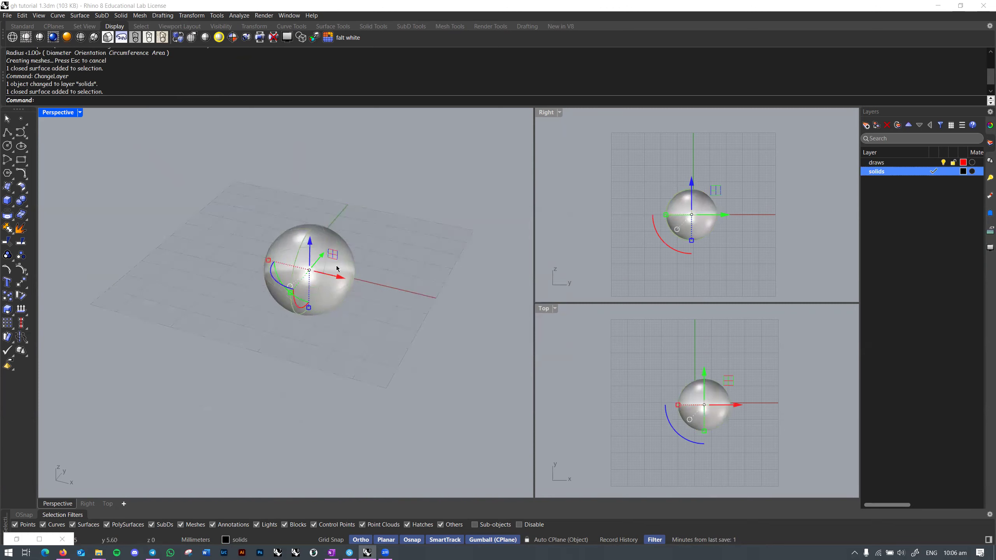
Step: Gumball-copy the sphere three times across the ground plane to make four spheres
{"action": "left_click_drag", "start_coordinate": [275, 287], "coordinate": [328, 303], "text": "alt"}
{"action": "right_click_drag", "start_coordinate": [328, 302], "coordinate": [333, 324]}
{"action": "left_click_drag", "start_coordinate": [330, 299], "coordinate": [336, 244], "text": "alt"}
{"action": "right_click_drag", "start_coordinate": [336, 244], "coordinate": [352, 238]}
{"action": "left_click_drag", "start_coordinate": [348, 248], "coordinate": [374, 285], "text": "alt"}
{"action": "right_click_drag", "start_coordinate": [373, 286], "coordinate": [406, 244]}
{"action": "left_click_drag", "start_coordinate": [413, 239], "coordinate": [313, 313]}
Step: Raise and adjust the sphere copies so they overlap, then BooleanUnion all four into one solid
{"action": "left_click_drag", "start_coordinate": [319, 260], "coordinate": [347, 250]}
{"action": "left_click", "coordinate": [385, 228]}
{"action": "left_click", "coordinate": [373, 233]}
{"action": "left_click", "coordinate": [417, 233]}
{"action": "left_click_drag", "start_coordinate": [417, 233], "coordinate": [291, 288]}
{"action": "right_click_drag", "start_coordinate": [345, 282], "coordinate": [330, 273]}
{"action": "key", "text": "space"}
Step: Contour the merged solid from base point 0 in the vertical direction at 1 mm spacing
{"action": "left_click", "coordinate": [443, 284]}
{"action": "right_click_drag", "start_coordinate": [442, 286], "coordinate": [385, 274]}
{"action": "left_click", "coordinate": [337, 272]}
{"action": "type", "text": "COntour"}
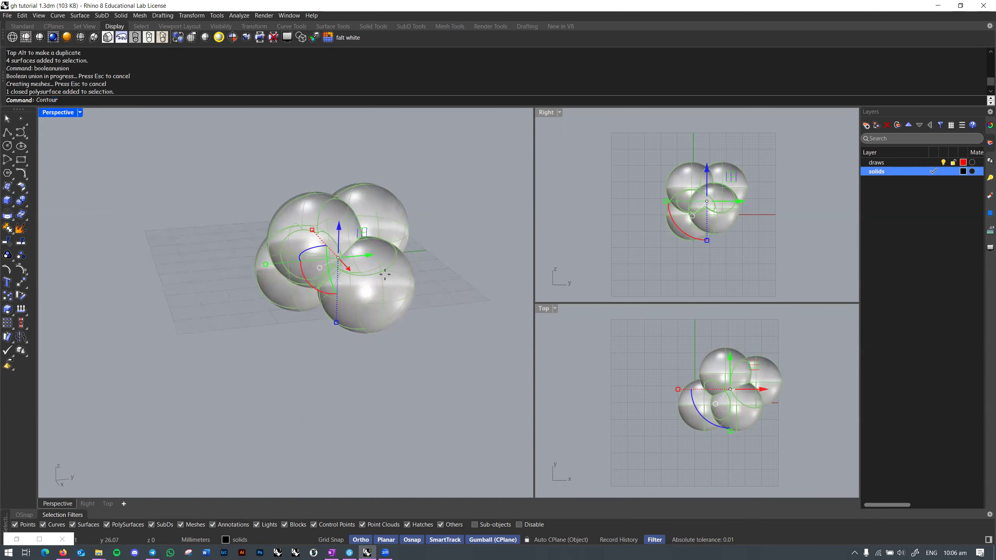
{"action": "key", "text": "Return"}
{"action": "type", "text": "0"}
{"action": "key", "text": "Return"}
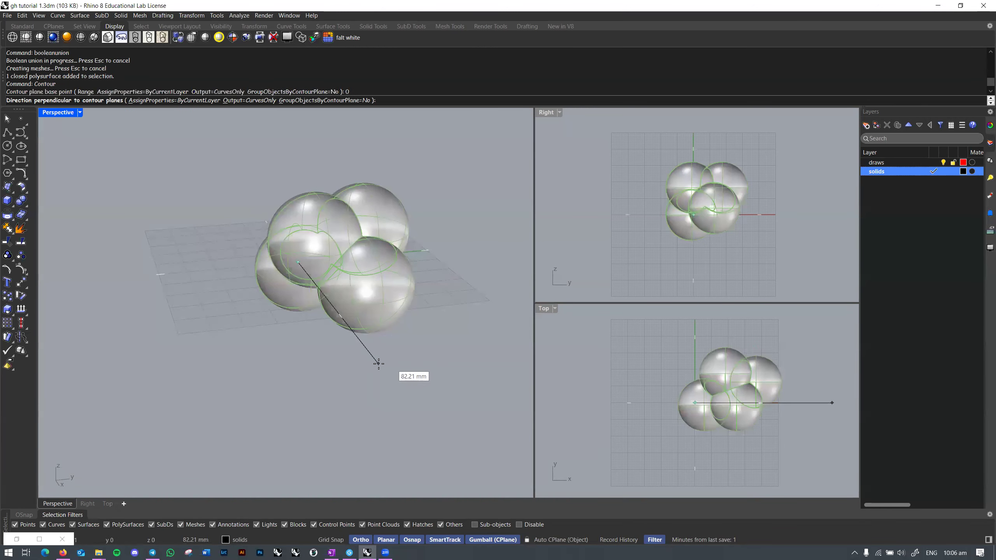
{"action": "right_click_drag", "start_coordinate": [360, 346], "coordinate": [333, 243]}
{"action": "left_click", "coordinate": [260, 163]}
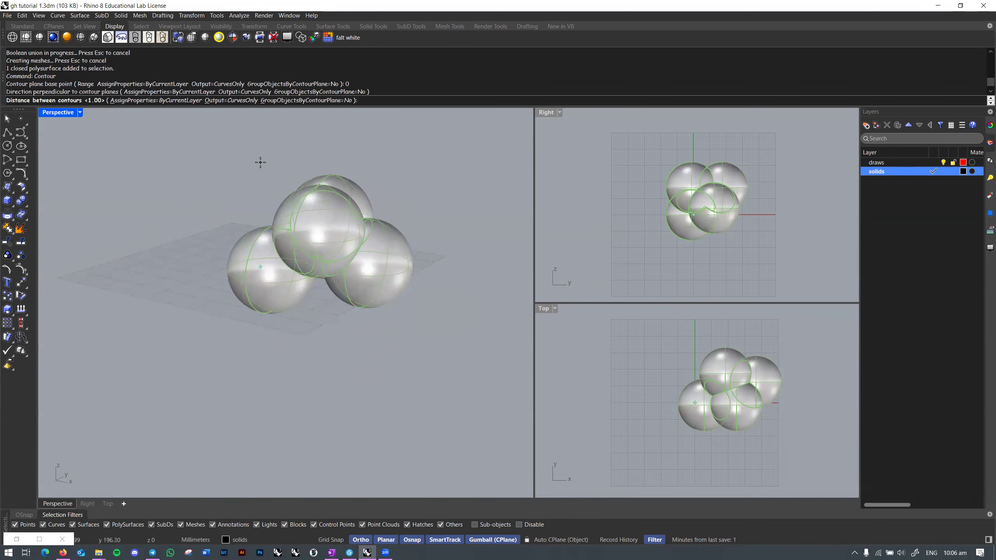
{"action": "right_click_drag", "start_coordinate": [311, 155], "coordinate": [309, 174], "text": "shift"}
{"action": "key", "text": "Return"}
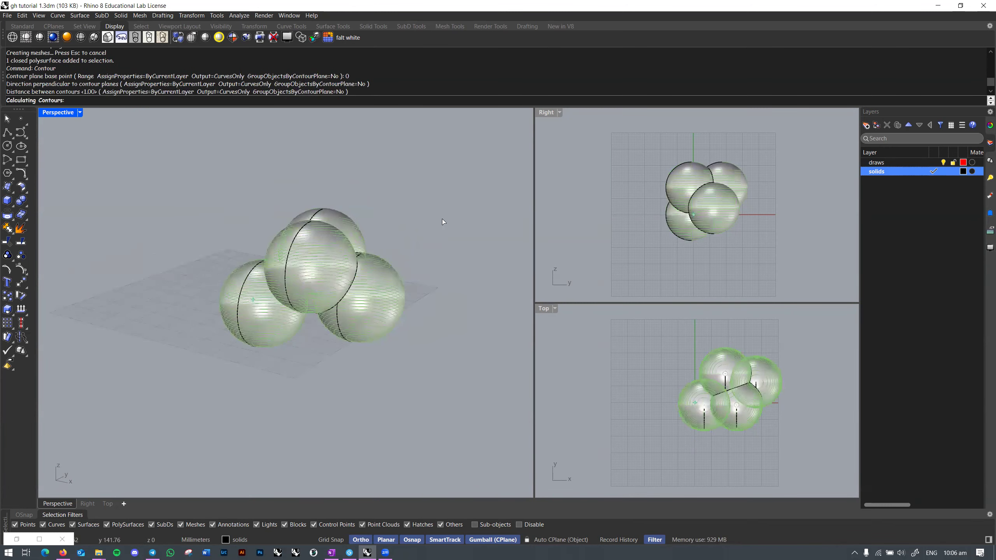
Step: Window-select and delete the unioned solid, its contour curves and the three leftover curves
{"action": "scroll", "coordinate": [388, 231], "scroll_direction": "up", "scroll_amount": 5}
{"action": "right_click_drag", "start_coordinate": [410, 230], "coordinate": [406, 273]}
{"action": "scroll", "coordinate": [406, 263], "scroll_direction": "down", "scroll_amount": 4}
{"action": "left_click_drag", "start_coordinate": [461, 191], "coordinate": [388, 124]}
{"action": "key", "text": "Delete"}
{"action": "key", "text": "Delete"}
{"action": "right_click_drag", "start_coordinate": [302, 196], "coordinate": [302, 283]}
{"action": "scroll", "coordinate": [293, 280], "scroll_direction": "up", "scroll_amount": 2}
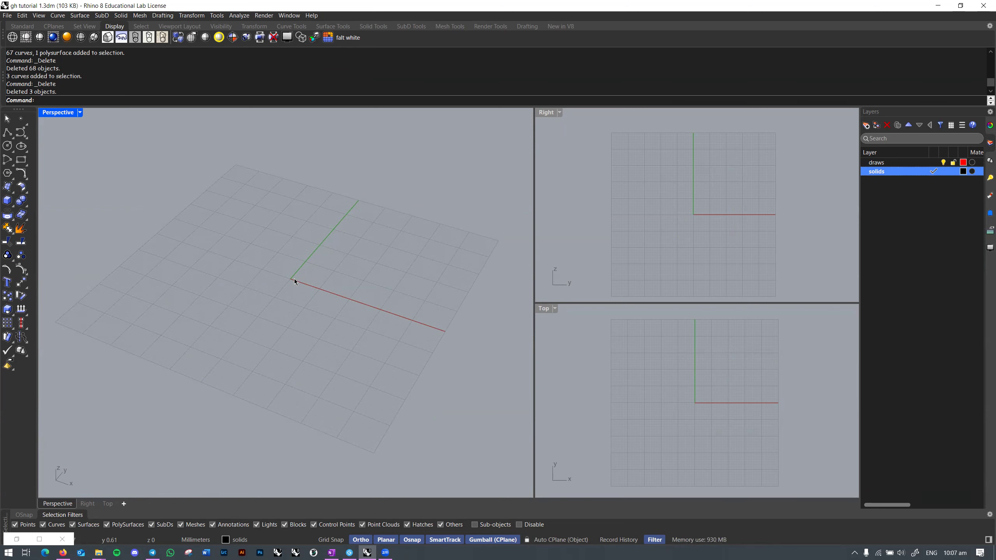
Step: Try the Union command, then open the Units settings from the command line
{"action": "type", "text": "Union"}
{"action": "key", "text": "Return"}
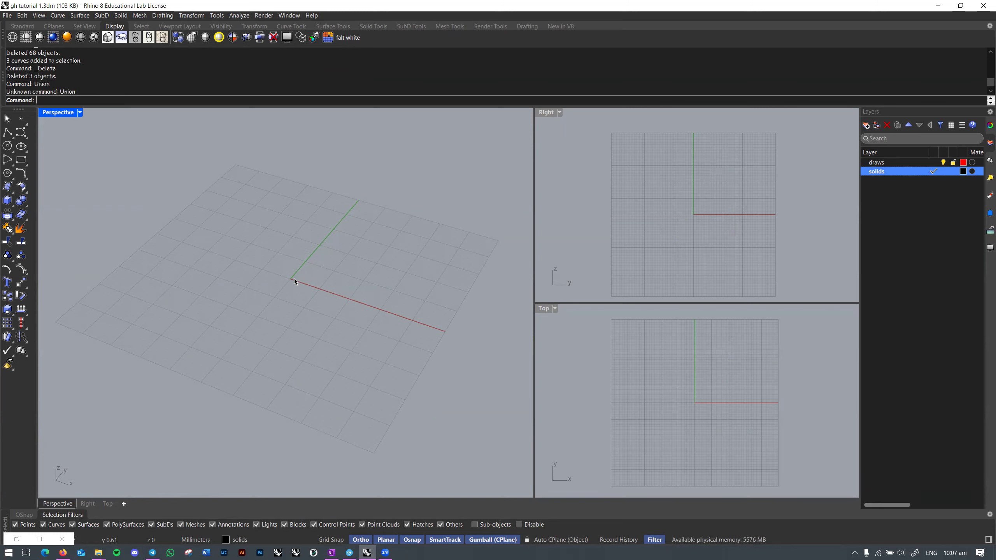
{"action": "type", "text": "Units"}
{"action": "key", "text": "Return"}
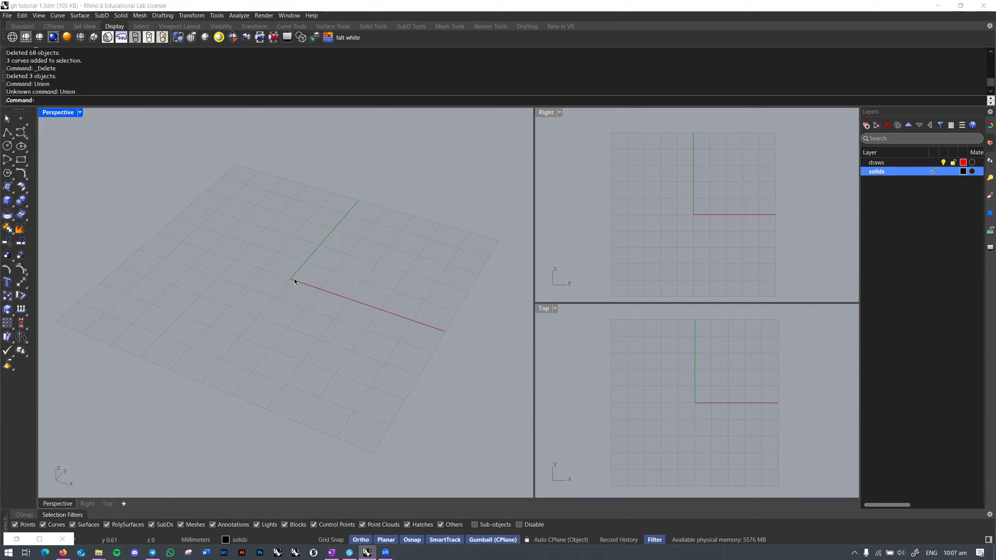
Step: Adjust the Perspective view, then launch Grasshopper from the command line
{"action": "right_click_drag", "start_coordinate": [290, 279], "coordinate": [294, 276], "text": "shift"}
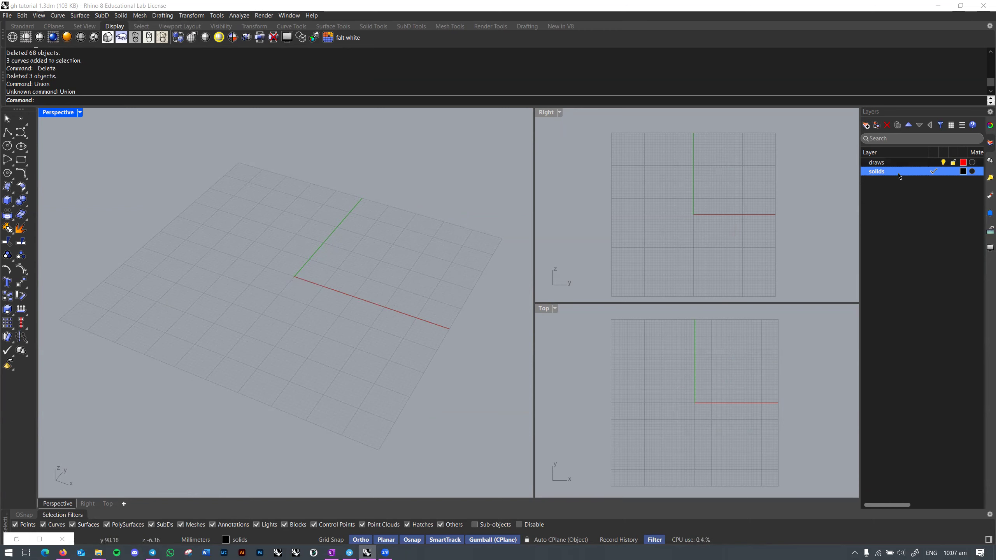
{"action": "scroll", "coordinate": [296, 285], "scroll_direction": "up", "scroll_amount": 3}
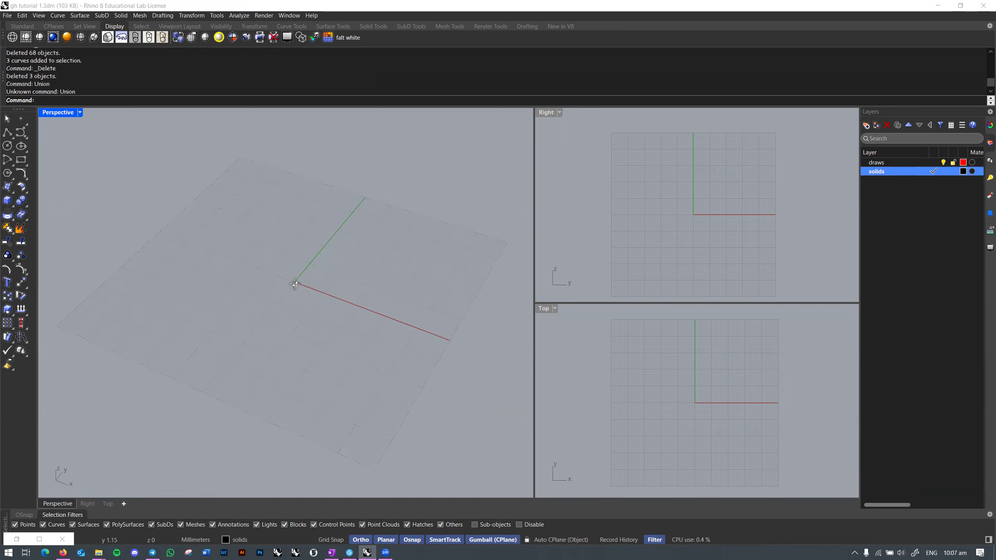
{"action": "mouse_move", "coordinate": [300, 270]}
{"action": "right_mouse_down"}
{"action": "mouse_move", "coordinate": [313, 288]}
{"action": "mouse_move", "coordinate": [301, 279]}
{"action": "right_mouse_up"}
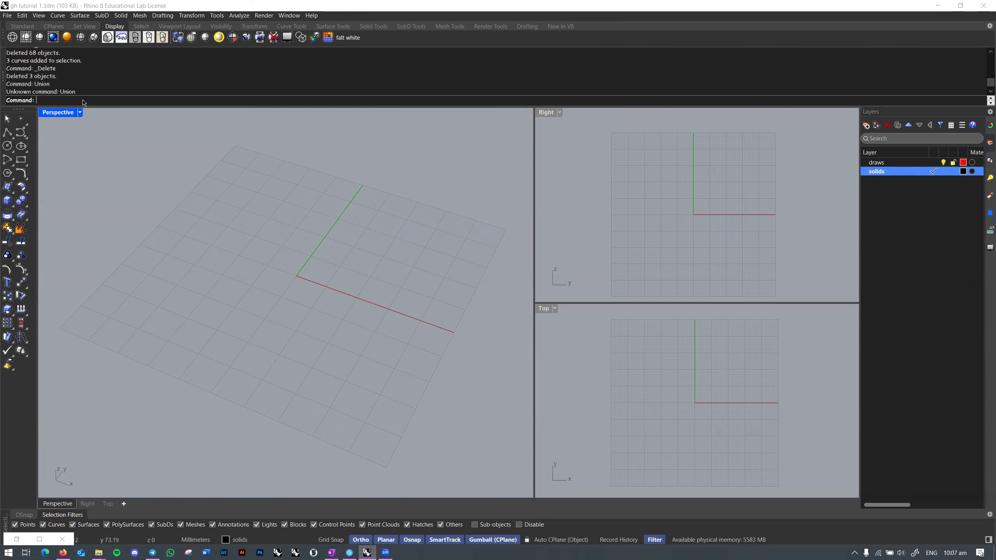
{"action": "type", "text": "Grasshopper"}
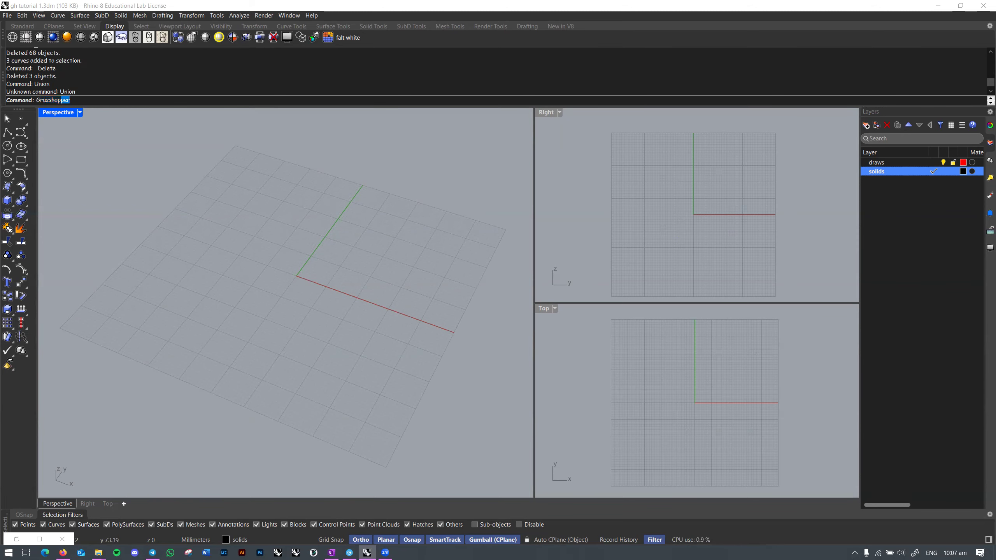
{"action": "key", "text": "Return"}
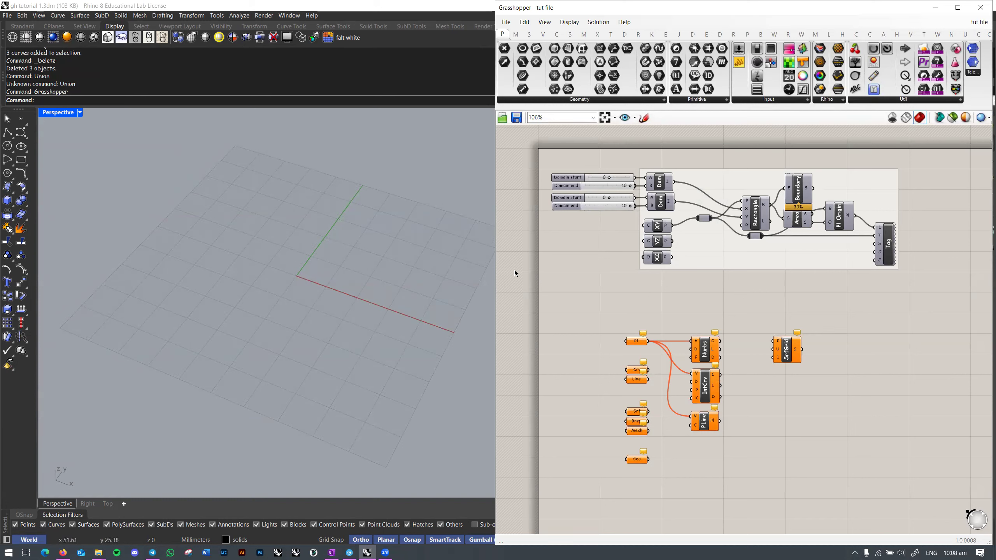
Step: Minimize and restore the Grasshopper window, resize it, then minimize it and widen Rhino's Right and Top views
{"action": "left_click", "coordinate": [935, 7]}
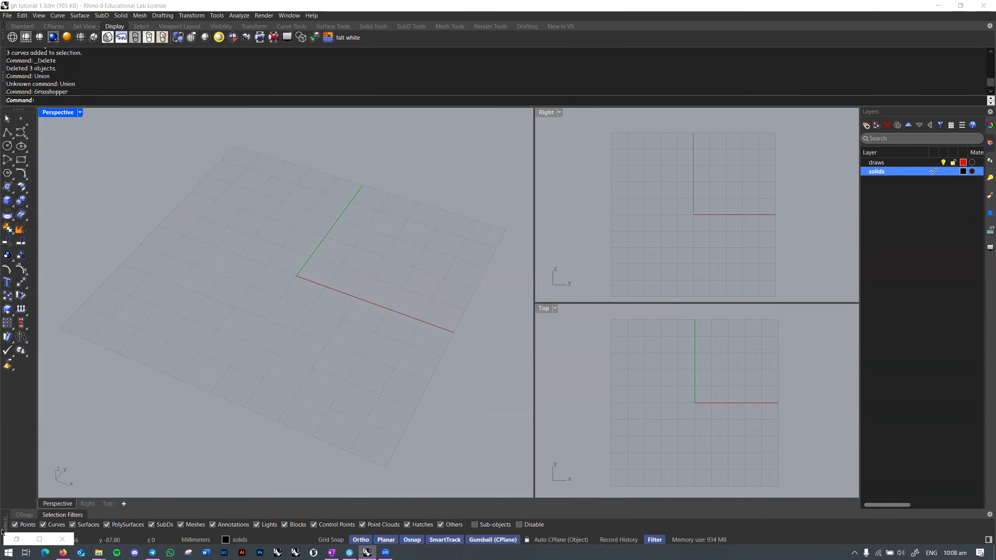
{"action": "left_click", "coordinate": [40, 540]}
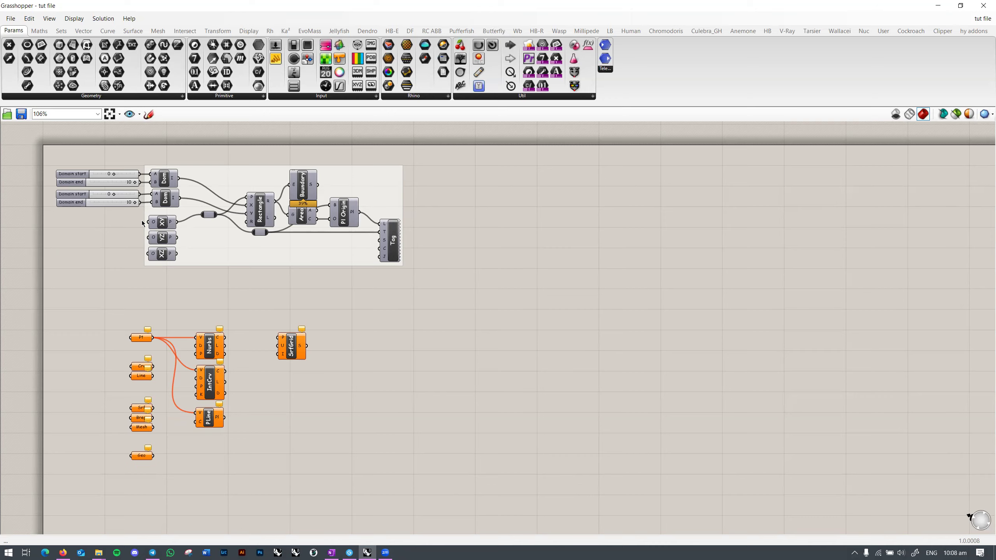
{"action": "left_click", "coordinate": [938, 6]}
{"action": "left_click", "coordinate": [39, 540]}
{"action": "double_click", "coordinate": [516, 11]}
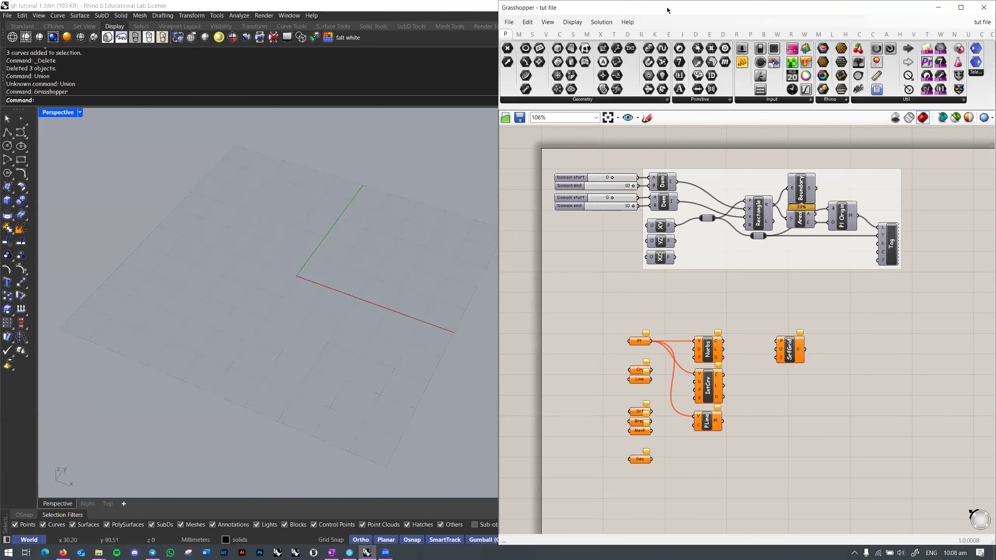
{"action": "left_click", "coordinate": [939, 8]}
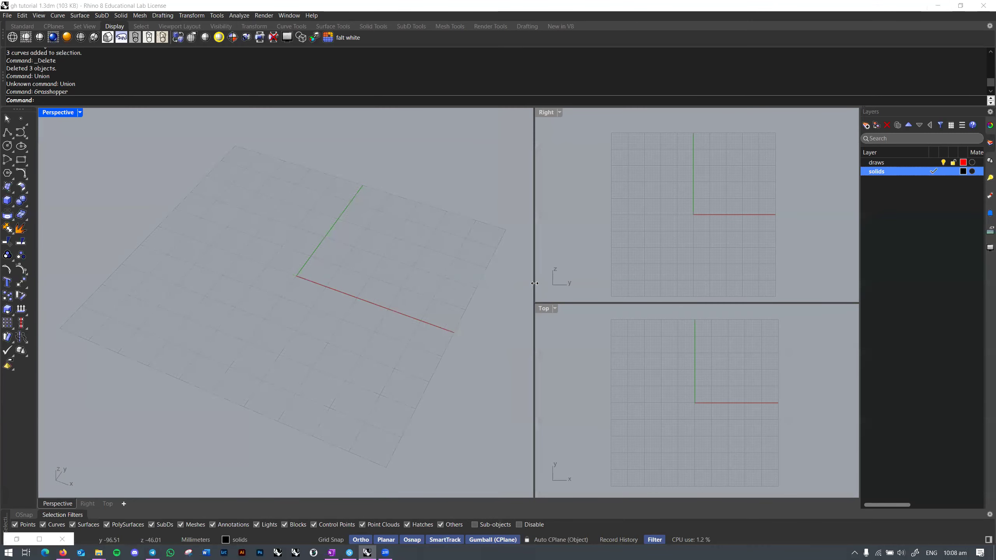
{"action": "left_click_drag", "start_coordinate": [534, 284], "coordinate": [514, 283]}
{"action": "right_click", "coordinate": [65, 506]}
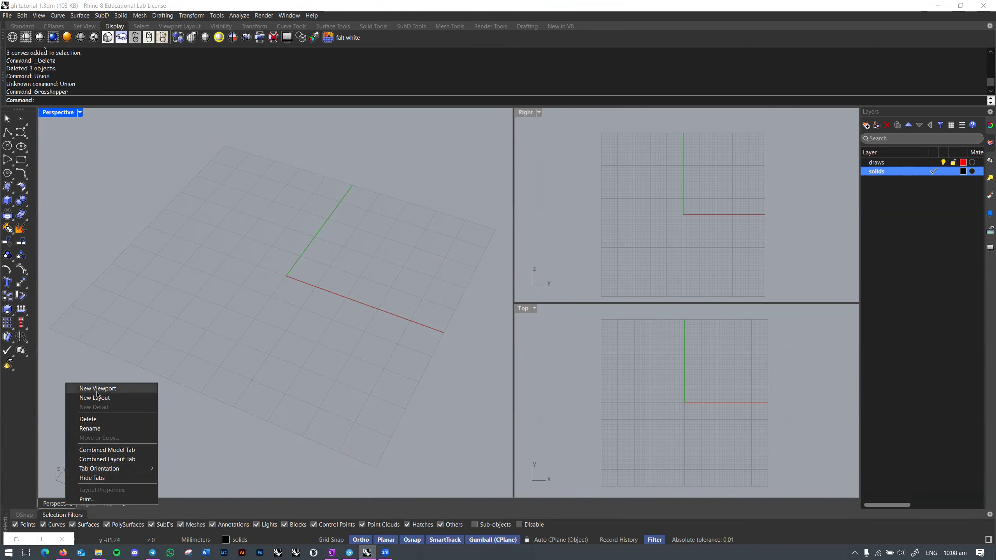
{"action": "left_click", "coordinate": [189, 445]}
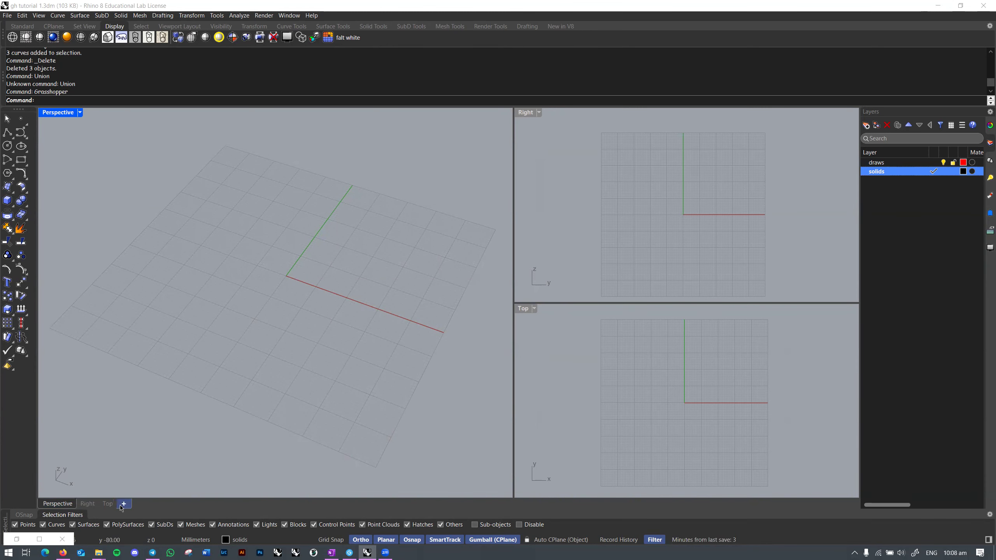
{"action": "left_click", "coordinate": [122, 505]}
{"action": "left_click", "coordinate": [151, 500]}
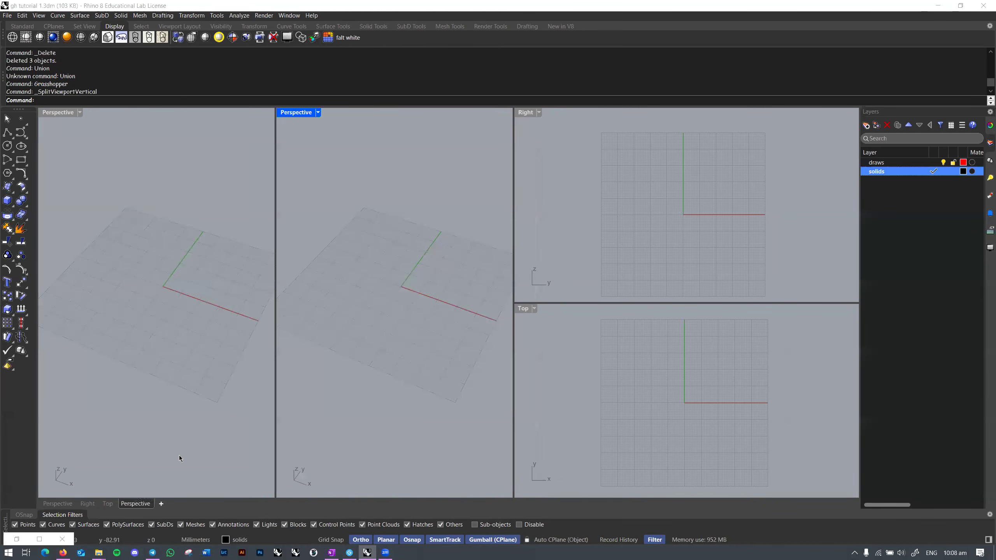
{"action": "type", "text": "lose"}
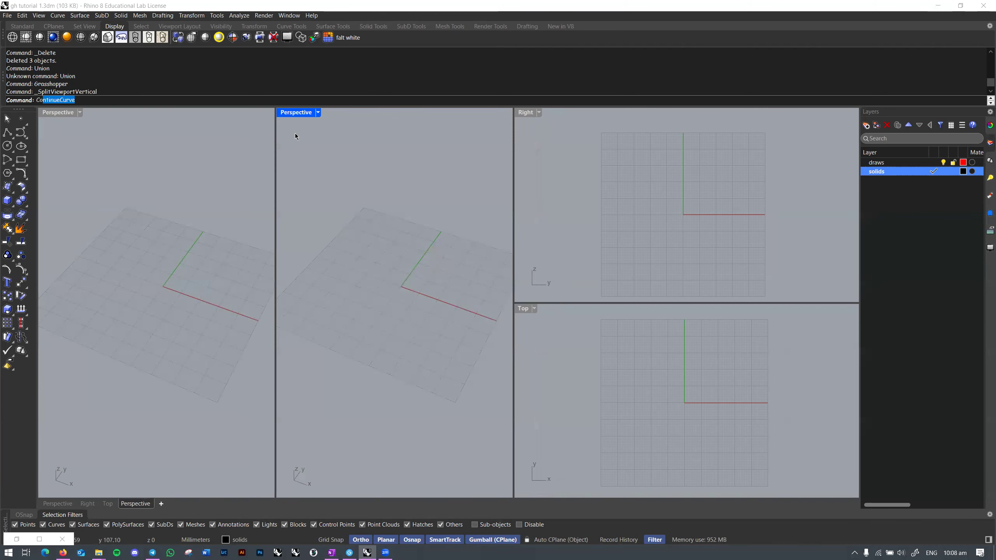
{"action": "type", "text": "Vr"}
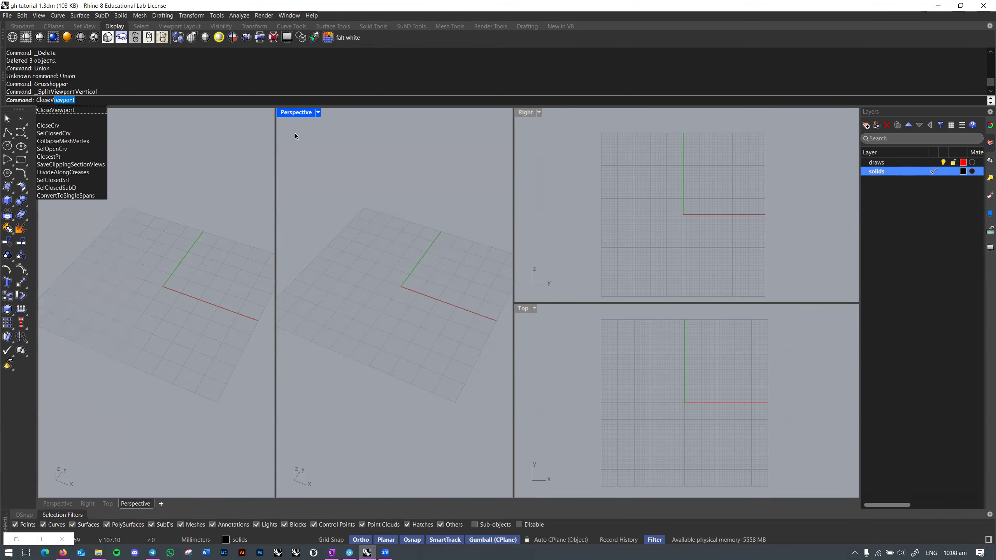
{"action": "key", "text": "Return"}
{"action": "type", "text": "CloseViewport"}
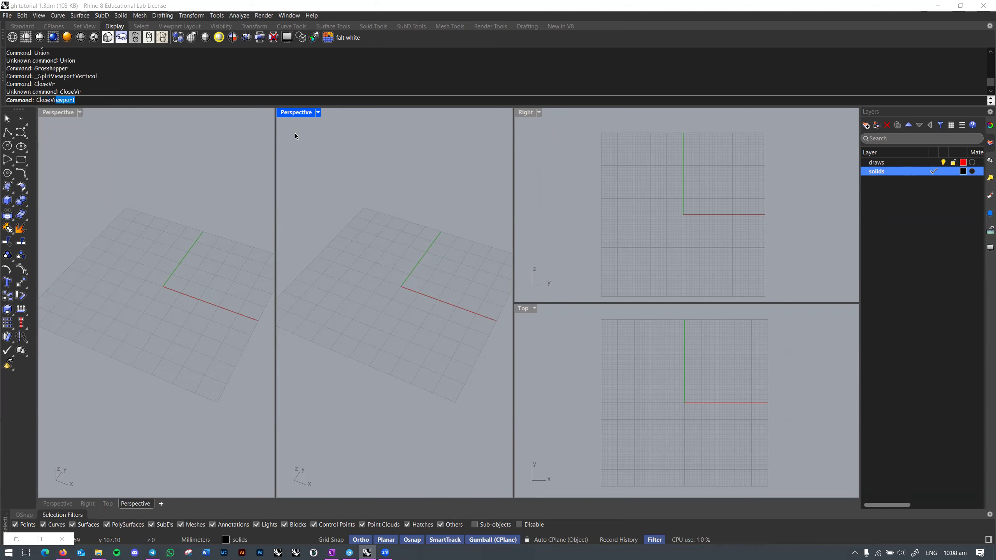
{"action": "key", "text": "Return"}
{"action": "left_click_drag", "start_coordinate": [275, 169], "coordinate": [513, 249]}
{"action": "left_click", "coordinate": [123, 503]}
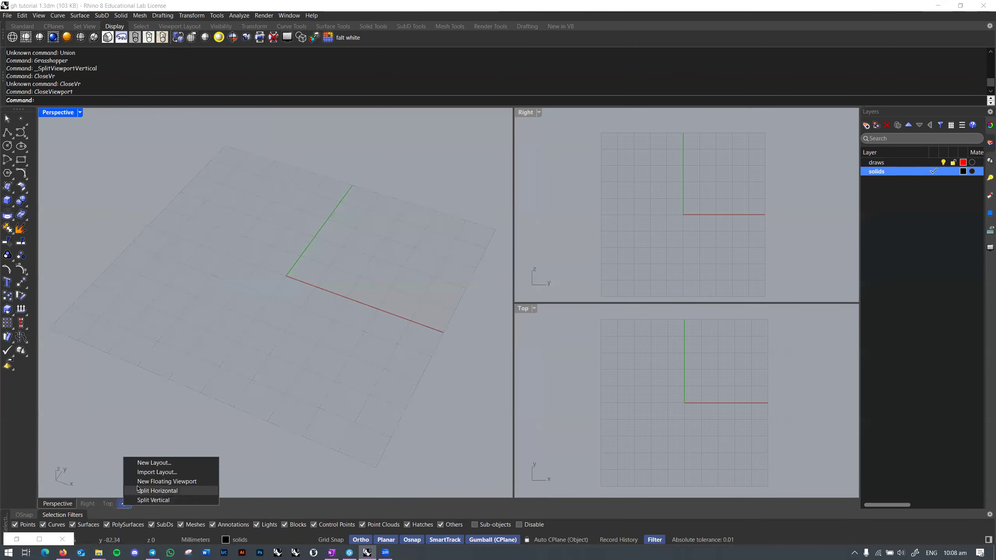
{"action": "left_click", "coordinate": [138, 490]}
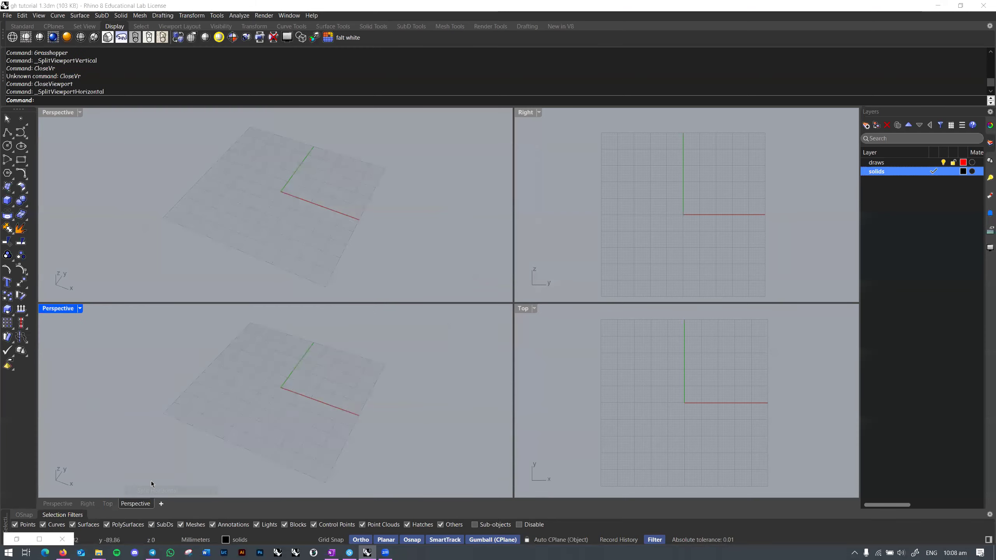
{"action": "left_click", "coordinate": [355, 261]}
{"action": "left_click_drag", "start_coordinate": [512, 236], "coordinate": [427, 235]}
{"action": "left_click_drag", "start_coordinate": [515, 332], "coordinate": [426, 332]}
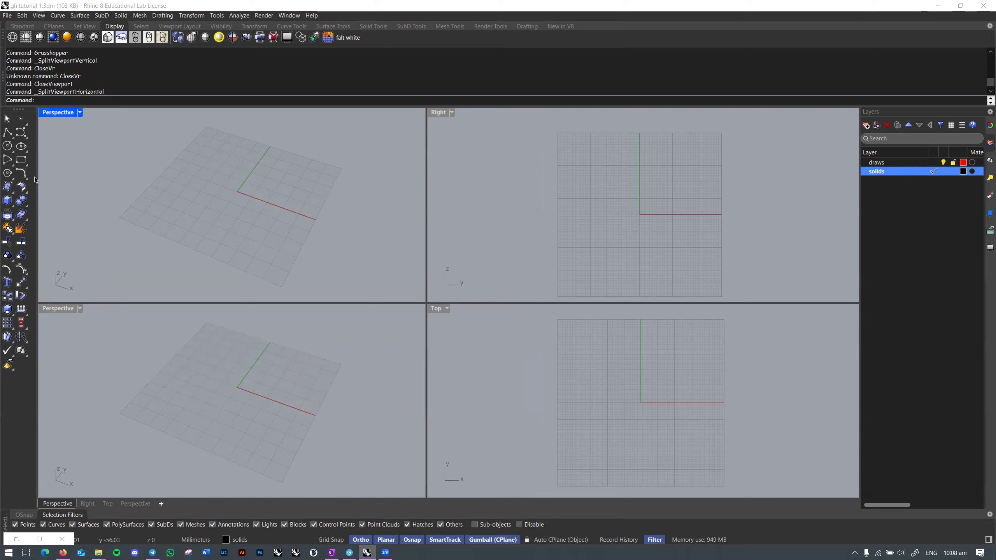
{"action": "left_click", "coordinate": [123, 331]}
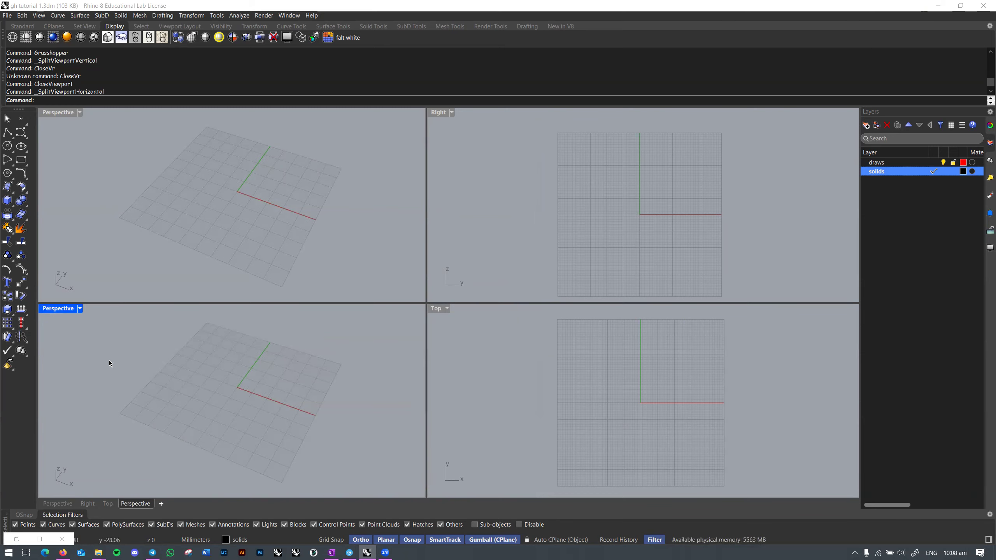
{"action": "type", "text": "CloseViewport"}
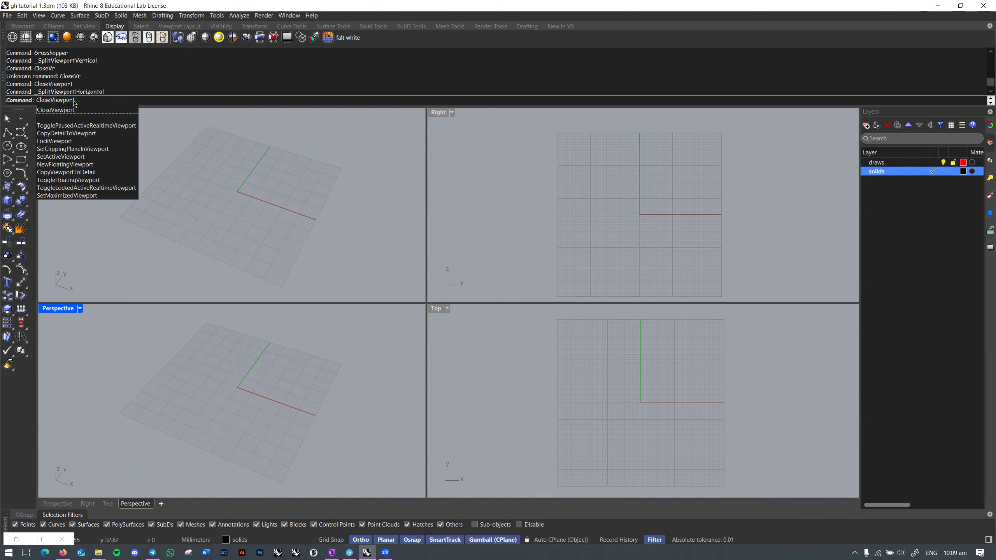
{"action": "key", "text": "Return"}
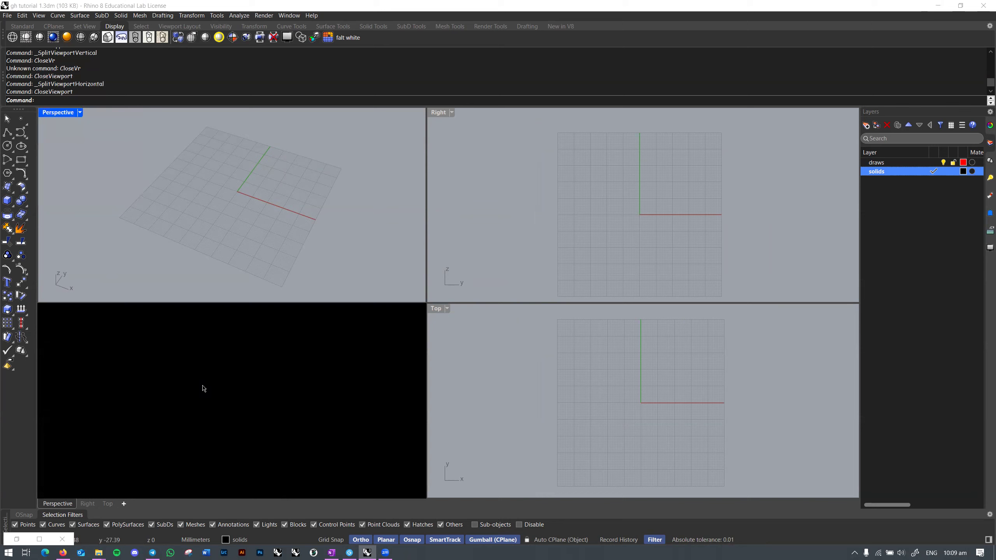
{"action": "left_click_drag", "start_coordinate": [277, 304], "coordinate": [260, 498]}
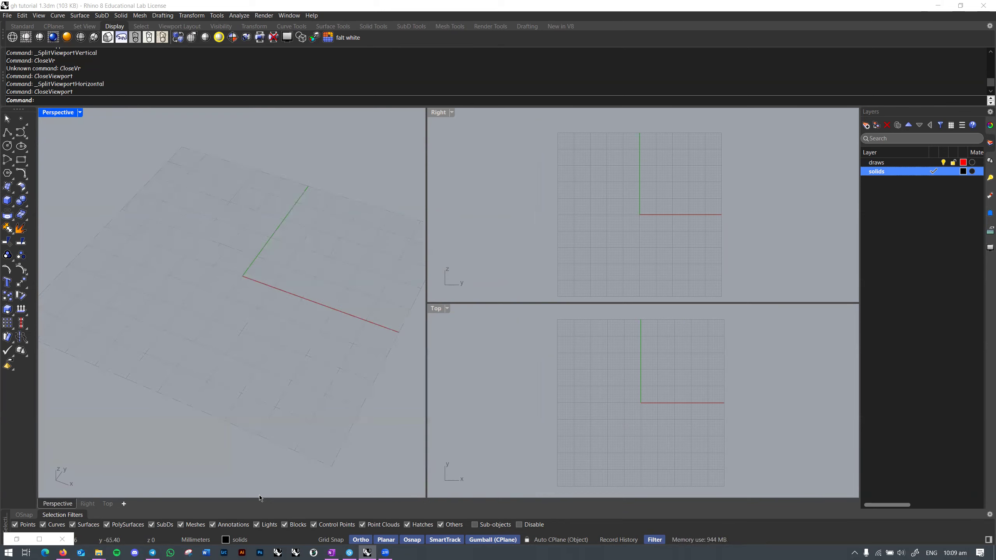
{"action": "left_click_drag", "start_coordinate": [427, 274], "coordinate": [502, 270]}
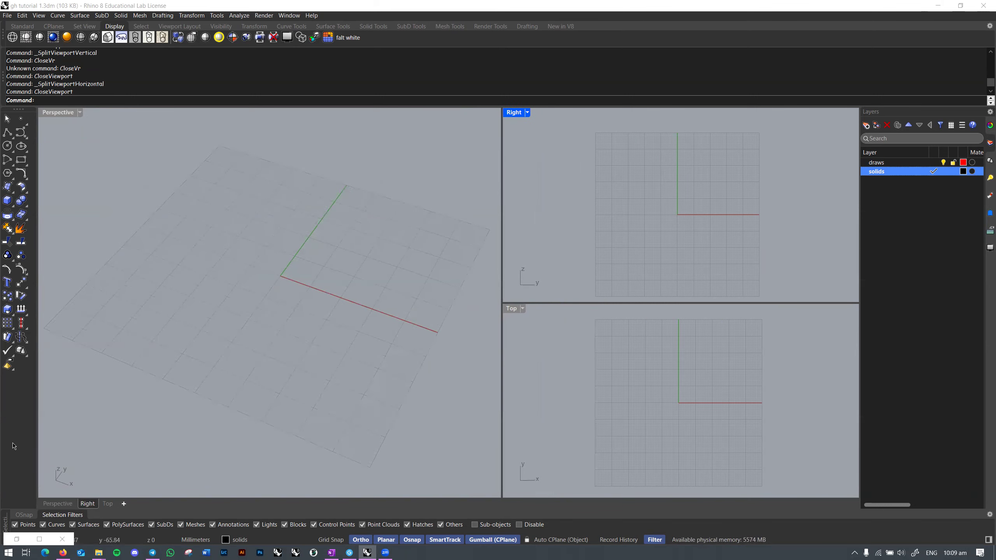
Step: Restore the Grasshopper editor, zoom the canvas to 125%, and orbit Rhino's Perspective view flatter
{"action": "left_click", "coordinate": [16, 540]}
{"action": "left_click", "coordinate": [317, 337]}
{"action": "scroll", "coordinate": [301, 297], "scroll_direction": "down", "scroll_amount": 3}
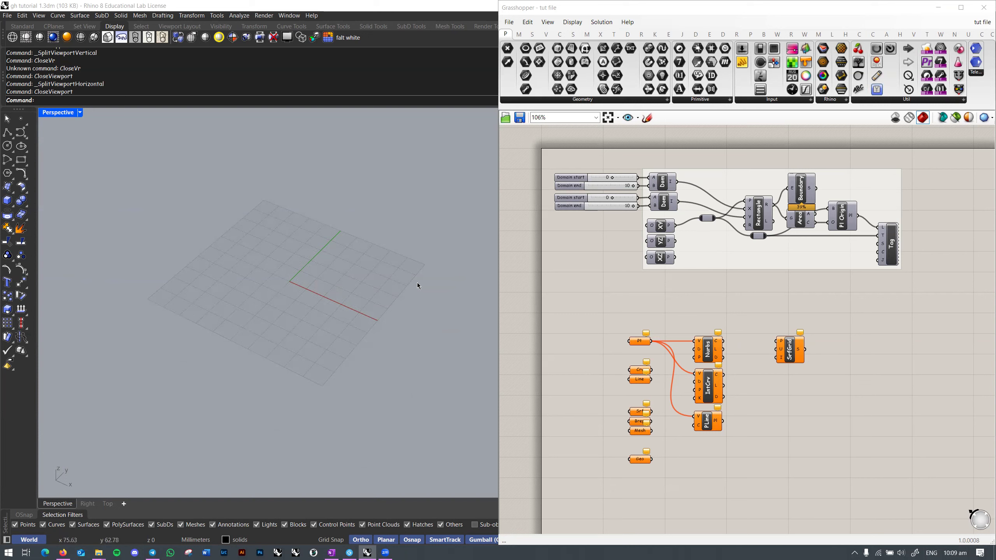
{"action": "scroll", "coordinate": [292, 278], "scroll_direction": "up", "scroll_amount": 3}
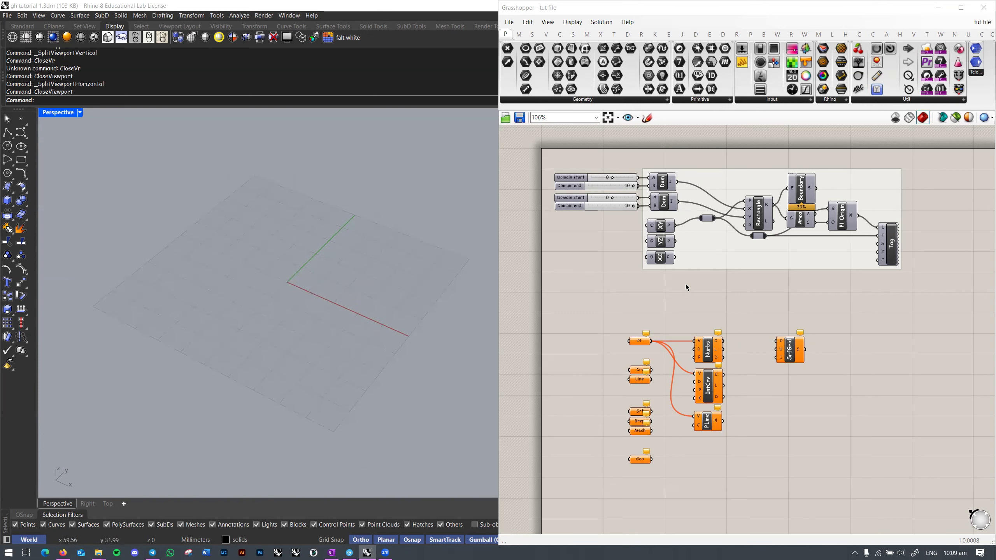
{"action": "right_click_drag", "start_coordinate": [693, 294], "coordinate": [691, 301]}
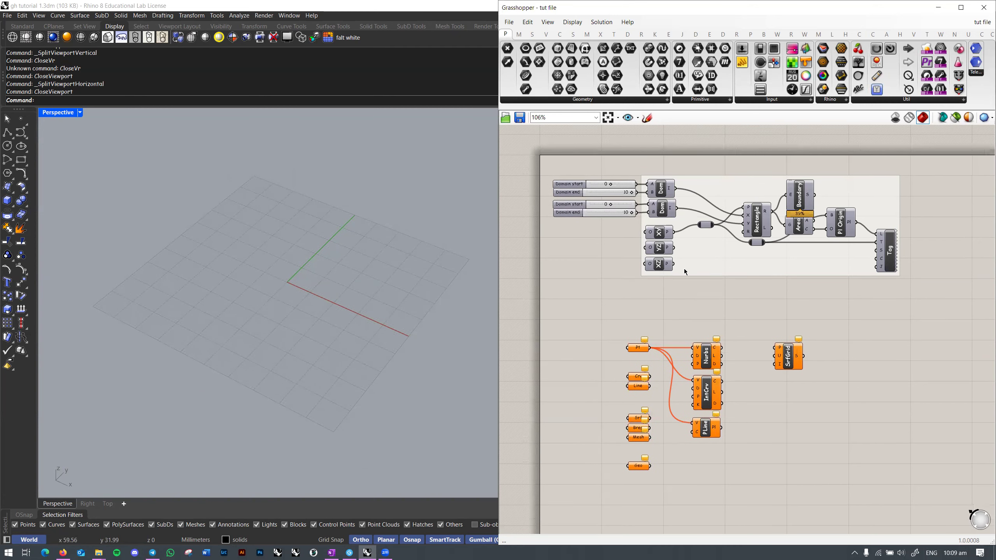
{"action": "scroll", "coordinate": [684, 268], "scroll_direction": "up", "scroll_amount": 1}
{"action": "right_click_drag", "start_coordinate": [637, 307], "coordinate": [655, 298]}
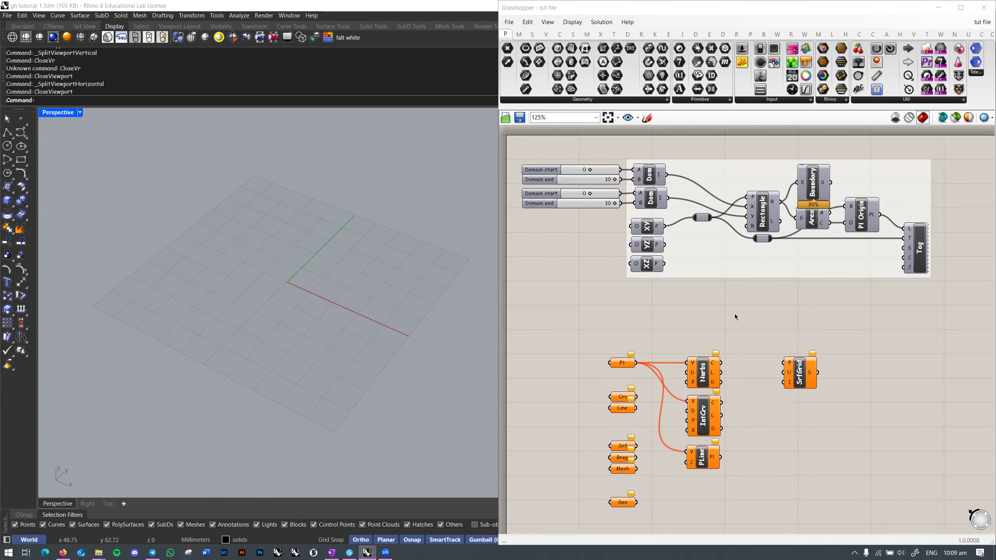
{"action": "right_click_drag", "start_coordinate": [729, 308], "coordinate": [730, 321]}
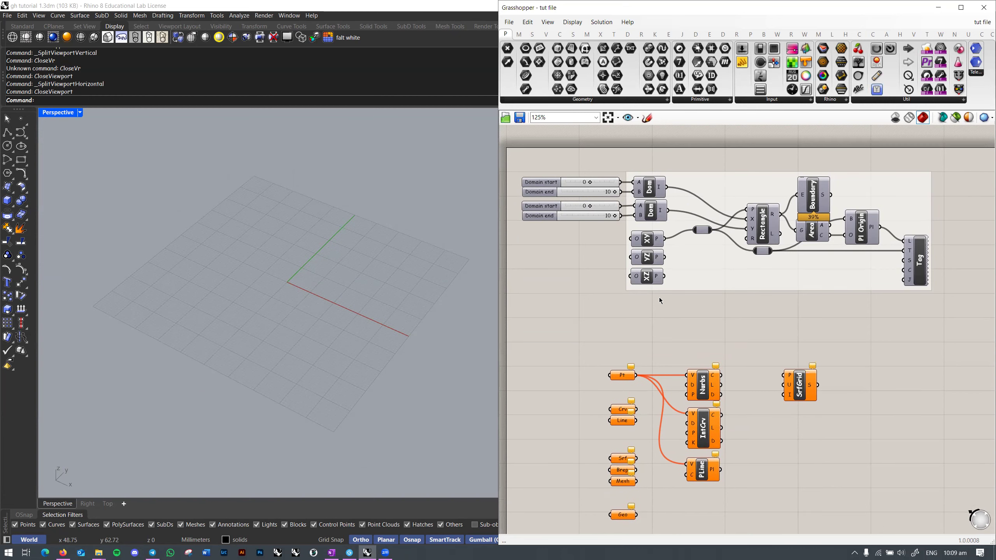
{"action": "mouse_move", "coordinate": [308, 288]}
{"action": "right_mouse_down"}
{"action": "mouse_move", "coordinate": [302, 277]}
{"action": "mouse_move", "coordinate": [291, 293]}
{"action": "mouse_move", "coordinate": [299, 281]}
{"action": "right_mouse_up"}
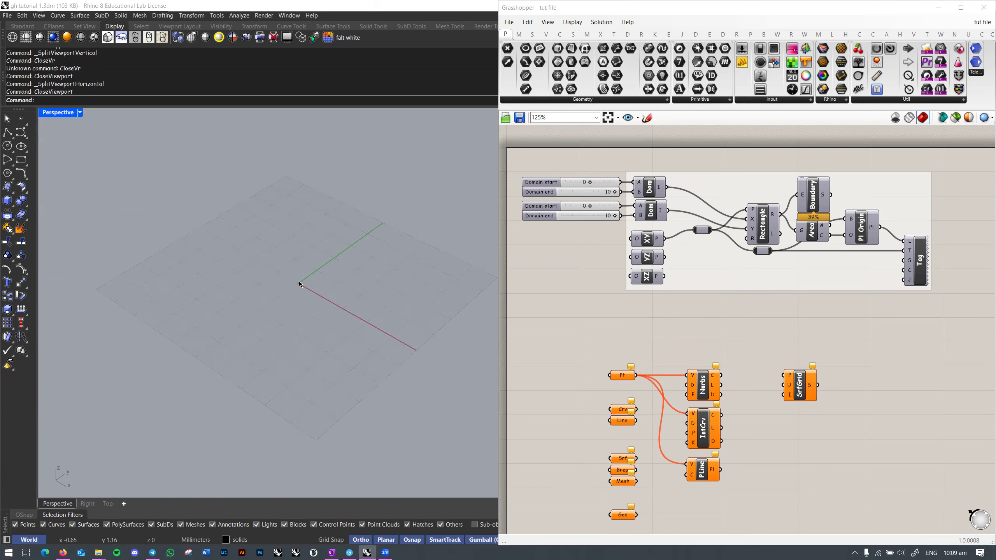
{"action": "right_click_drag", "start_coordinate": [301, 286], "coordinate": [299, 284]}
{"action": "scroll", "coordinate": [299, 282], "scroll_direction": "up", "scroll_amount": 3}
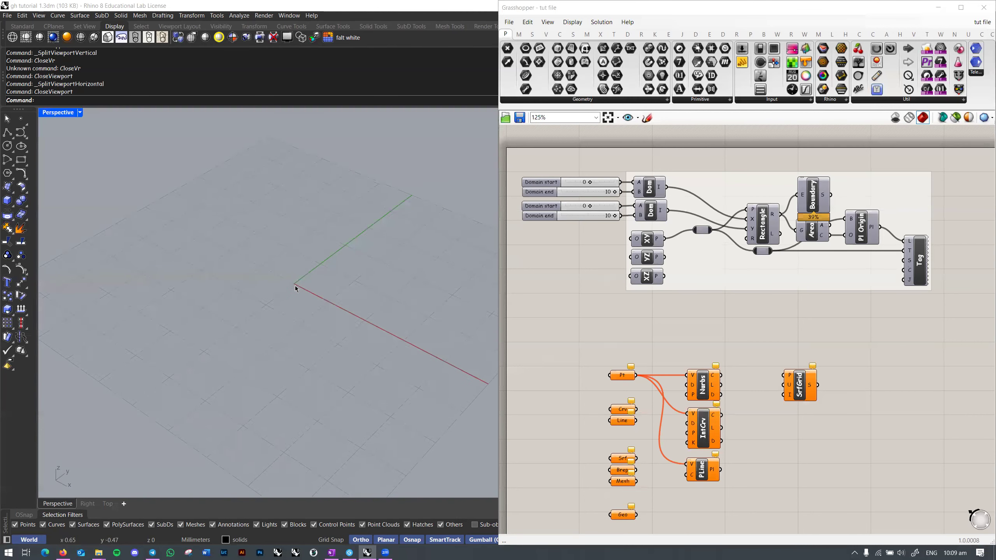
{"action": "scroll", "coordinate": [295, 286], "scroll_direction": "down", "scroll_amount": 3}
{"action": "type", "text": "rectangle"}
{"action": "key", "text": "Return"}
{"action": "type", "text": "p"}
{"action": "key", "text": "Return"}
{"action": "left_click", "coordinate": [292, 251]}
{"action": "left_click", "coordinate": [234, 290]}
{"action": "left_click", "coordinate": [361, 317]}
{"action": "left_click_drag", "start_coordinate": [353, 300], "coordinate": [348, 300]}
{"action": "mouse_move", "coordinate": [364, 289]}
{"action": "right_mouse_down"}
{"action": "mouse_move", "coordinate": [404, 318]}
{"action": "mouse_move", "coordinate": [385, 282]}
{"action": "mouse_move", "coordinate": [367, 294]}
{"action": "right_mouse_up"}
{"action": "left_click", "coordinate": [375, 276]}
{"action": "left_click", "coordinate": [342, 312]}
{"action": "key", "text": "alt"}
{"action": "left_click_drag", "start_coordinate": [298, 325], "coordinate": [279, 291]}
{"action": "left_click", "coordinate": [423, 261]}
{"action": "right_click_drag", "start_coordinate": [380, 300], "coordinate": [363, 289]}
{"action": "left_click_drag", "start_coordinate": [299, 313], "coordinate": [300, 313]}
{"action": "key", "text": "Delete"}
{"action": "right_click_drag", "start_coordinate": [300, 313], "coordinate": [340, 238]}
{"action": "left_click", "coordinate": [278, 314]}
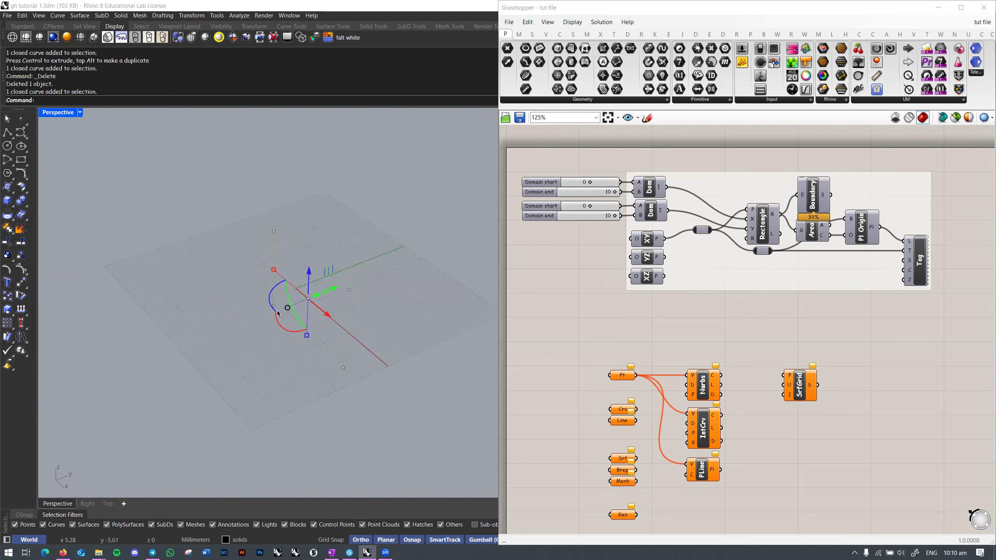
{"action": "left_click", "coordinate": [273, 310]}
{"action": "left_click", "coordinate": [250, 354]}
{"action": "left_click", "coordinate": [249, 356]}
{"action": "left_click", "coordinate": [273, 309]}
{"action": "left_click", "coordinate": [273, 308]}
{"action": "left_click", "coordinate": [243, 340]}
{"action": "left_click", "coordinate": [238, 349]}
{"action": "right_click_drag", "start_coordinate": [238, 349], "coordinate": [311, 314]}
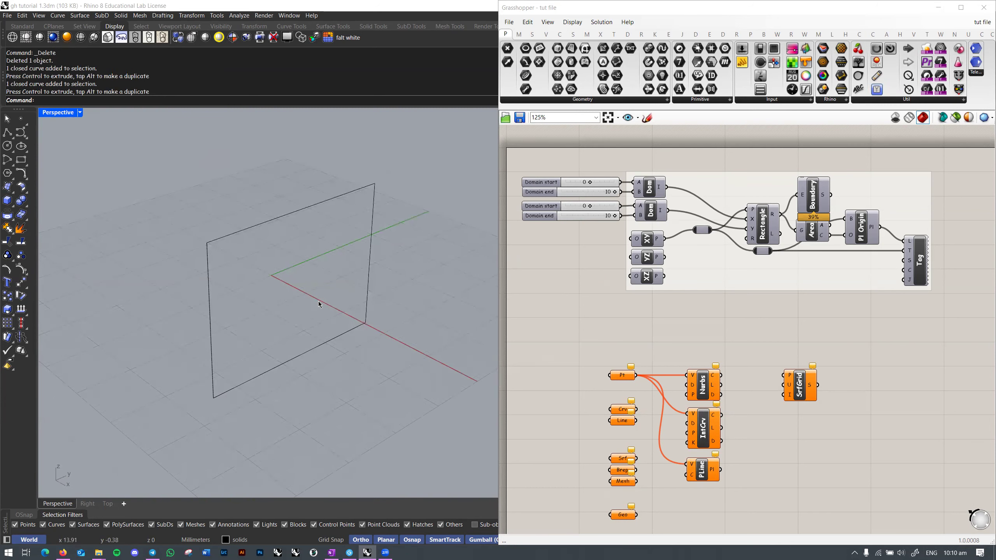
{"action": "left_click_drag", "start_coordinate": [389, 360], "coordinate": [389, 360]}
{"action": "right_click_drag", "start_coordinate": [389, 360], "coordinate": [370, 340]}
{"action": "scroll", "coordinate": [370, 340], "scroll_direction": "down", "scroll_amount": 2}
{"action": "left_click_drag", "start_coordinate": [305, 323], "coordinate": [335, 344]}
{"action": "left_click", "coordinate": [427, 363]}
{"action": "right_click_drag", "start_coordinate": [427, 362], "coordinate": [380, 372]}
{"action": "left_click_drag", "start_coordinate": [383, 285], "coordinate": [325, 323]}
{"action": "right_click_drag", "start_coordinate": [323, 295], "coordinate": [295, 296]}
{"action": "left_click_drag", "start_coordinate": [279, 301], "coordinate": [301, 267]}
{"action": "right_click_drag", "start_coordinate": [394, 300], "coordinate": [420, 299]}
{"action": "left_click", "coordinate": [404, 287]}
{"action": "right_click_drag", "start_coordinate": [361, 306], "coordinate": [353, 330]}
{"action": "left_click", "coordinate": [316, 357]}
{"action": "key", "text": "Delete"}
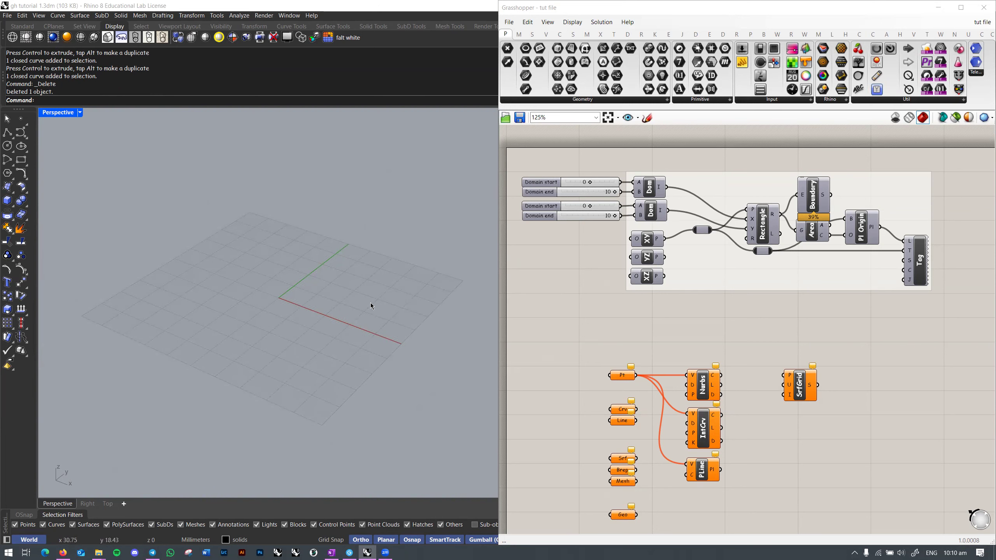
Step: Turn on the Tag component's preview
{"action": "scroll", "coordinate": [649, 267], "scroll_direction": "up", "scroll_amount": 4}
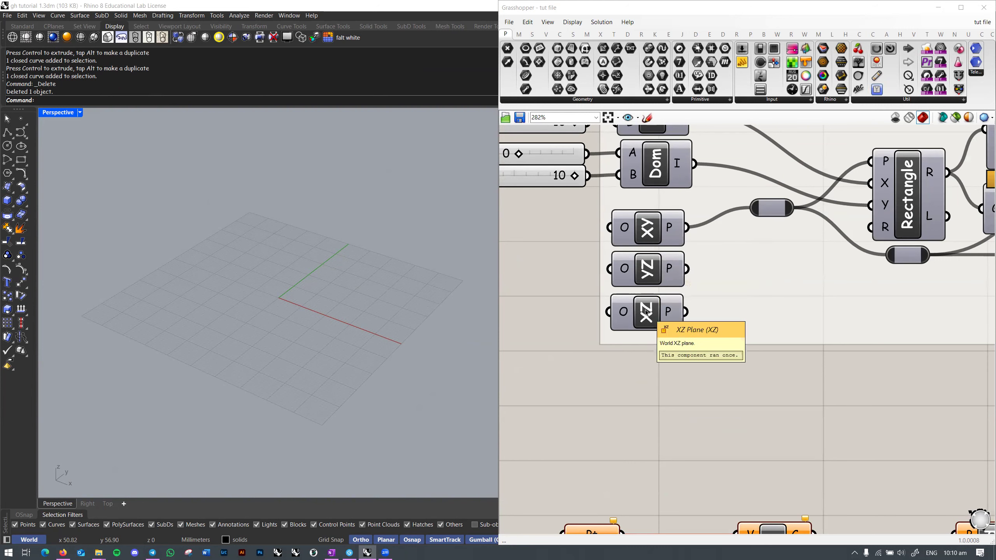
{"action": "scroll", "coordinate": [742, 321], "scroll_direction": "down", "scroll_amount": 2}
{"action": "right_click_drag", "start_coordinate": [730, 324], "coordinate": [677, 355]}
{"action": "right_click_drag", "start_coordinate": [782, 304], "coordinate": [740, 305]}
{"action": "right_click_drag", "start_coordinate": [859, 300], "coordinate": [647, 294]}
{"action": "right_click", "coordinate": [813, 308]}
{"action": "left_click", "coordinate": [838, 330]}
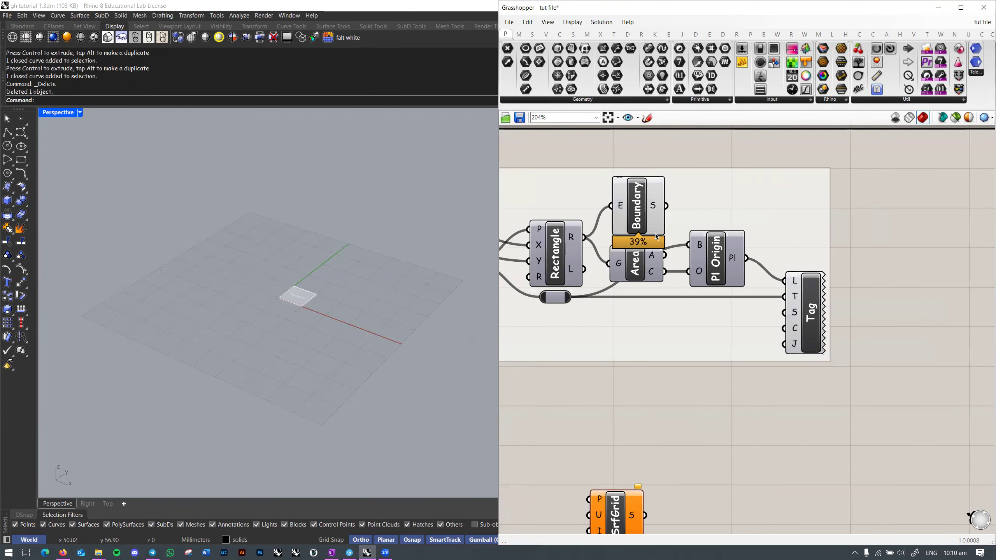
Step: Wire the XZ Plane output into the rectangle's relay, replacing YZ, to show World XZ
{"action": "scroll", "coordinate": [296, 294], "scroll_direction": "up", "scroll_amount": 6}
{"action": "scroll", "coordinate": [322, 317], "scroll_direction": "up", "scroll_amount": 4}
{"action": "scroll", "coordinate": [320, 317], "scroll_direction": "down", "scroll_amount": 3}
{"action": "right_click_drag", "start_coordinate": [320, 316], "coordinate": [294, 306]}
{"action": "scroll", "coordinate": [298, 302], "scroll_direction": "up", "scroll_amount": 2}
{"action": "scroll", "coordinate": [300, 302], "scroll_direction": "down", "scroll_amount": 2}
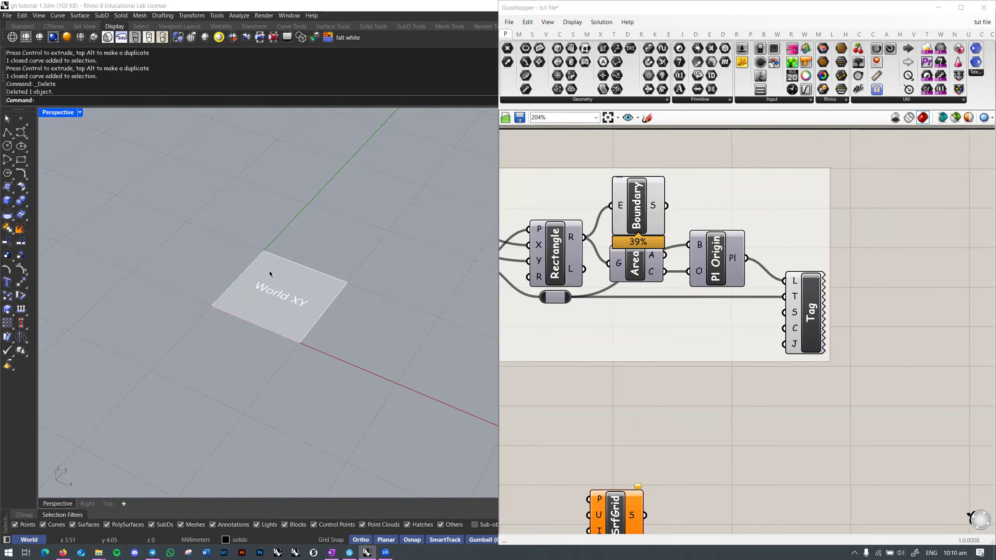
{"action": "right_click_drag", "start_coordinate": [576, 266], "coordinate": [810, 280]}
{"action": "left_click_drag", "start_coordinate": [631, 322], "coordinate": [679, 274]}
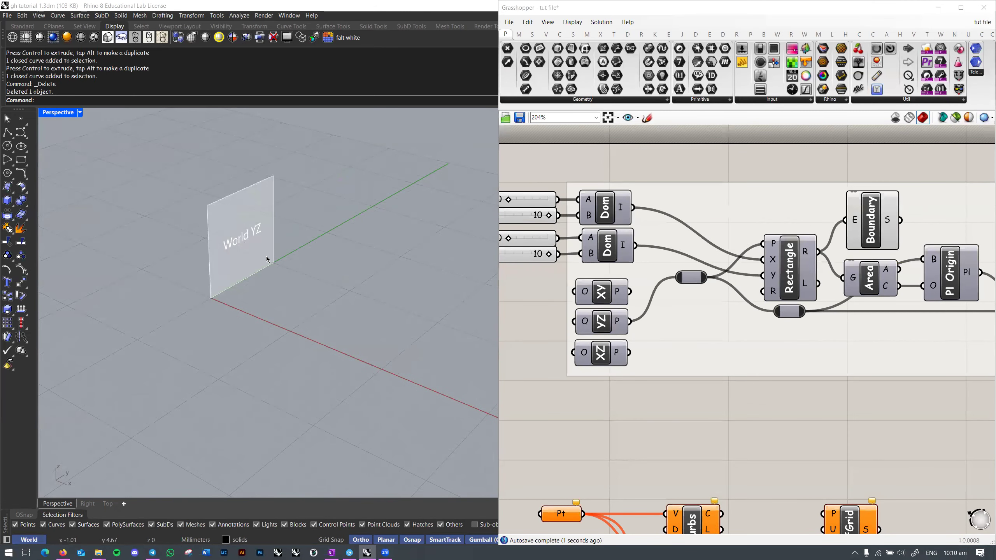
{"action": "left_click_drag", "start_coordinate": [629, 353], "coordinate": [691, 278]}
{"action": "right_click_drag", "start_coordinate": [270, 259], "coordinate": [306, 282]}
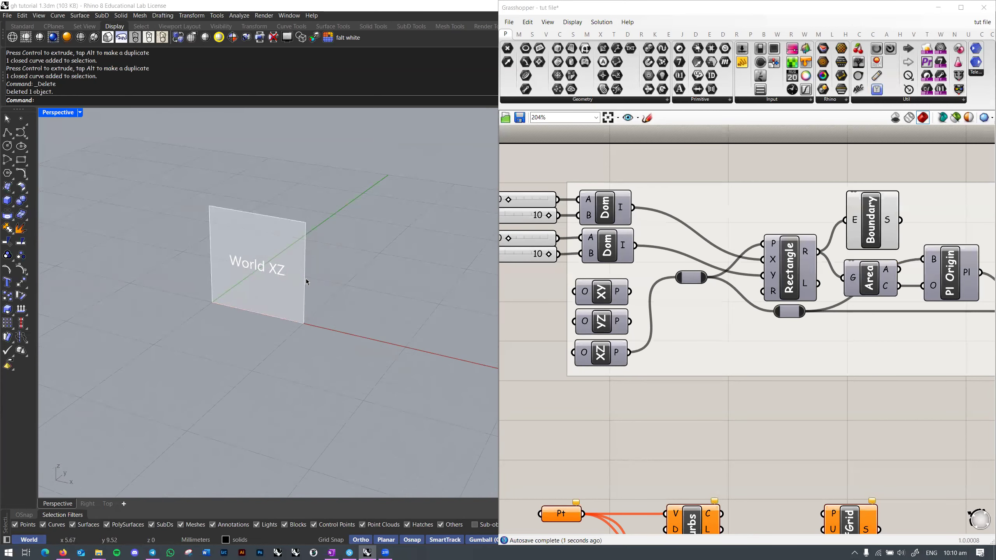
{"action": "scroll", "coordinate": [725, 293], "scroll_direction": "down", "scroll_amount": 4}
{"action": "scroll", "coordinate": [725, 293], "scroll_direction": "up", "scroll_amount": 3}
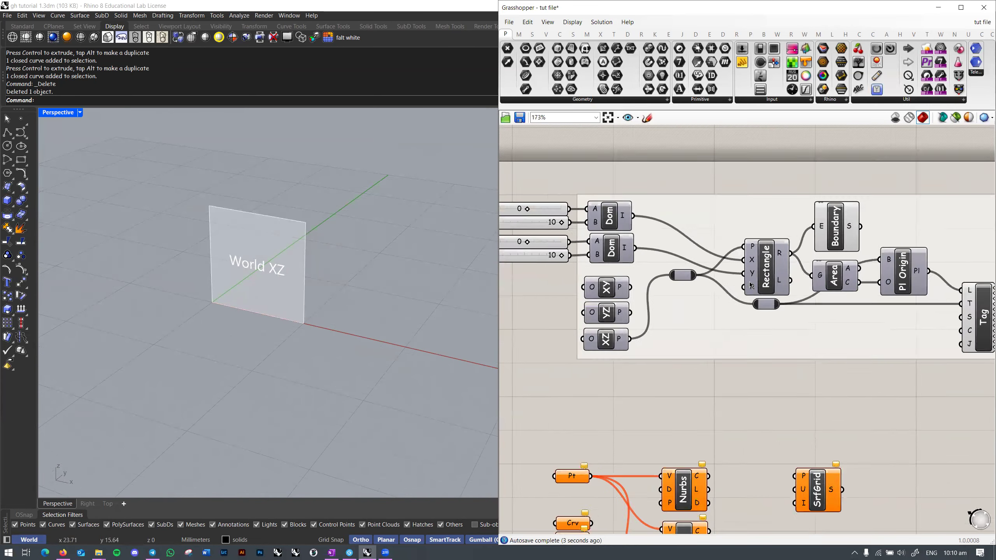
{"action": "scroll", "coordinate": [725, 292], "scroll_direction": "down", "scroll_amount": 2}
Step: Hide the Boundary surface preview and toggle the Rectangle outline preview on and off
{"action": "left_click_drag", "start_coordinate": [945, 206], "coordinate": [516, 356]}
{"action": "left_click", "coordinate": [801, 365]}
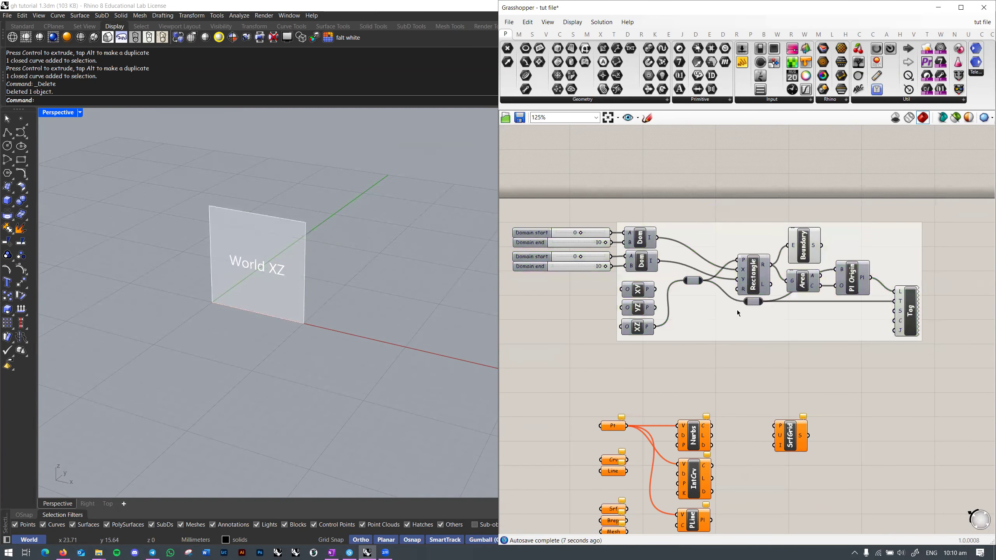
{"action": "left_click", "coordinate": [795, 255]}
{"action": "right_click", "coordinate": [796, 253]}
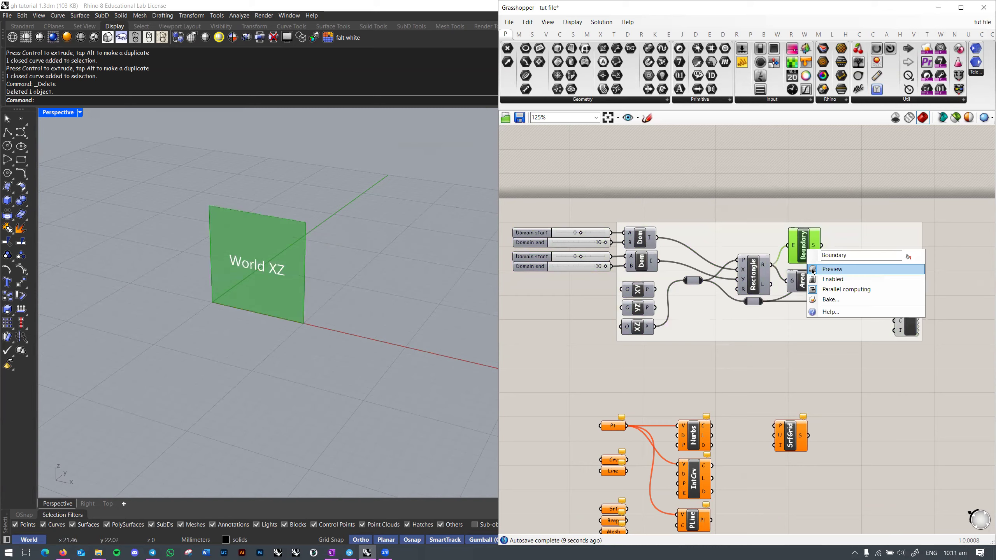
{"action": "left_click", "coordinate": [827, 267]}
{"action": "scroll", "coordinate": [789, 268], "scroll_direction": "up", "scroll_amount": 2}
{"action": "left_click", "coordinate": [786, 264]}
{"action": "right_click", "coordinate": [786, 264]}
{"action": "left_click", "coordinate": [805, 286]}
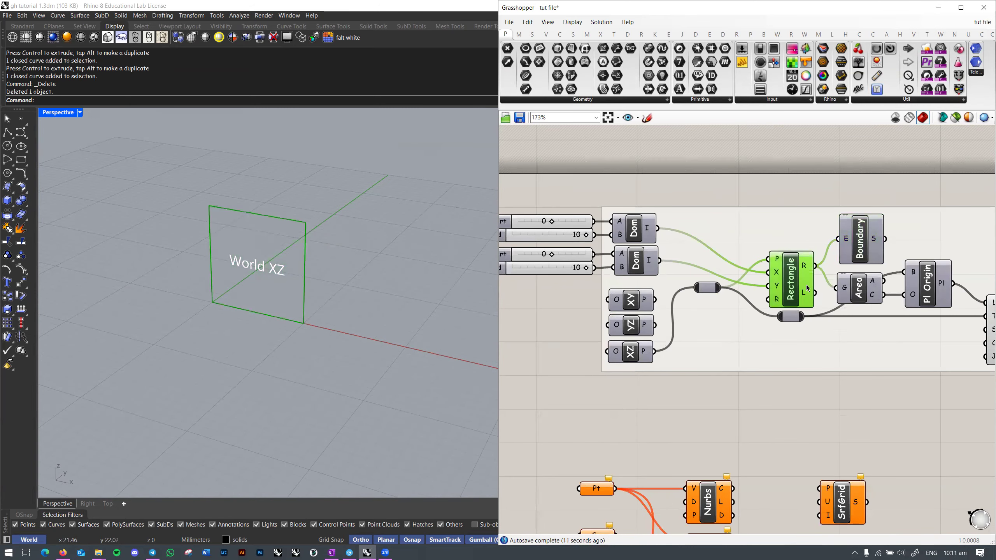
{"action": "left_click", "coordinate": [797, 201]}
{"action": "left_click", "coordinate": [789, 273]}
{"action": "right_click", "coordinate": [789, 273]}
{"action": "left_click", "coordinate": [809, 292]}
Step: Turn the Boundary preview back on so the World XZ surface shows with its tag
{"action": "right_click_drag", "start_coordinate": [845, 270], "coordinate": [788, 267]}
{"action": "left_click", "coordinate": [801, 234]}
{"action": "right_click", "coordinate": [800, 232]}
{"action": "left_click", "coordinate": [813, 252]}
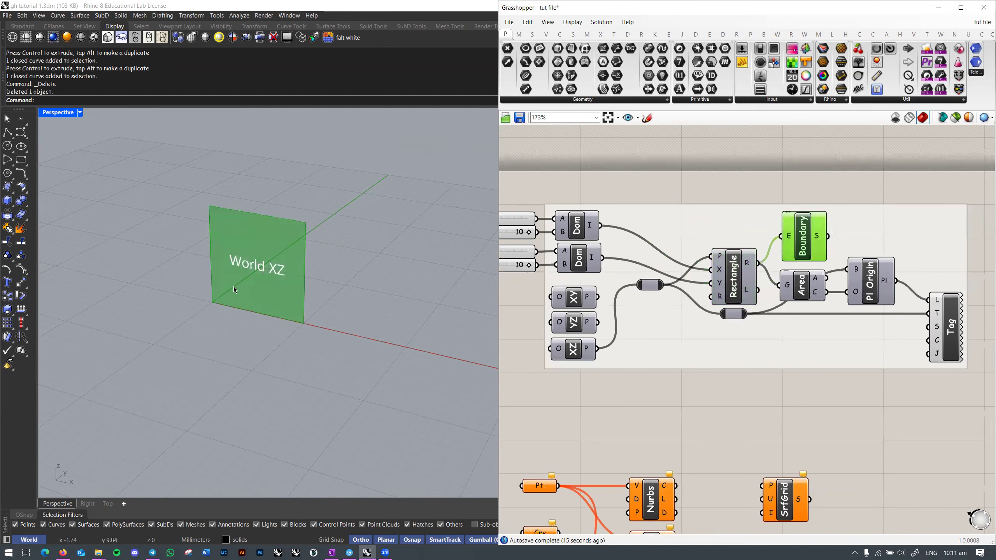
{"action": "right_click", "coordinate": [802, 234]}
{"action": "left_click", "coordinate": [844, 187]}
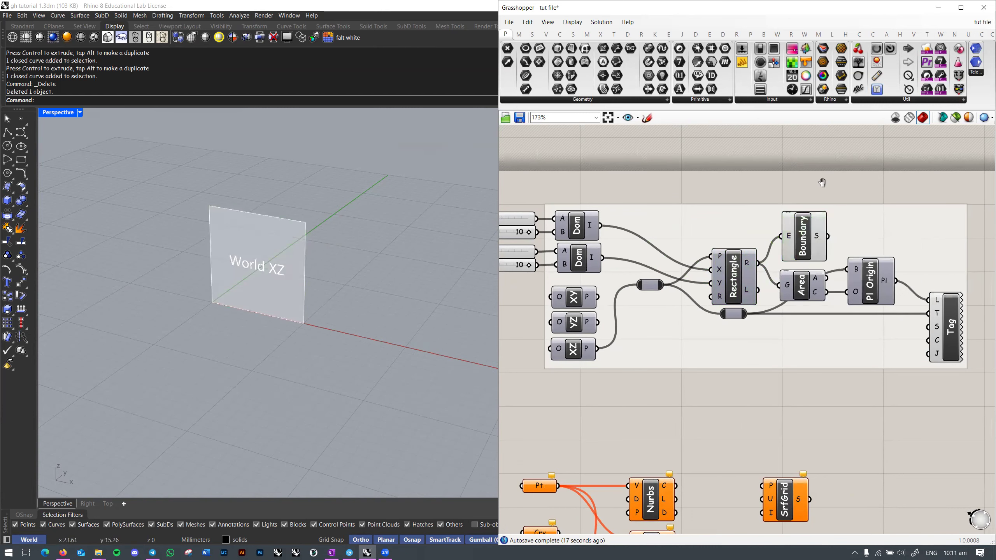
{"action": "right_click_drag", "start_coordinate": [950, 300], "coordinate": [884, 294]}
{"action": "left_click", "coordinate": [887, 299]}
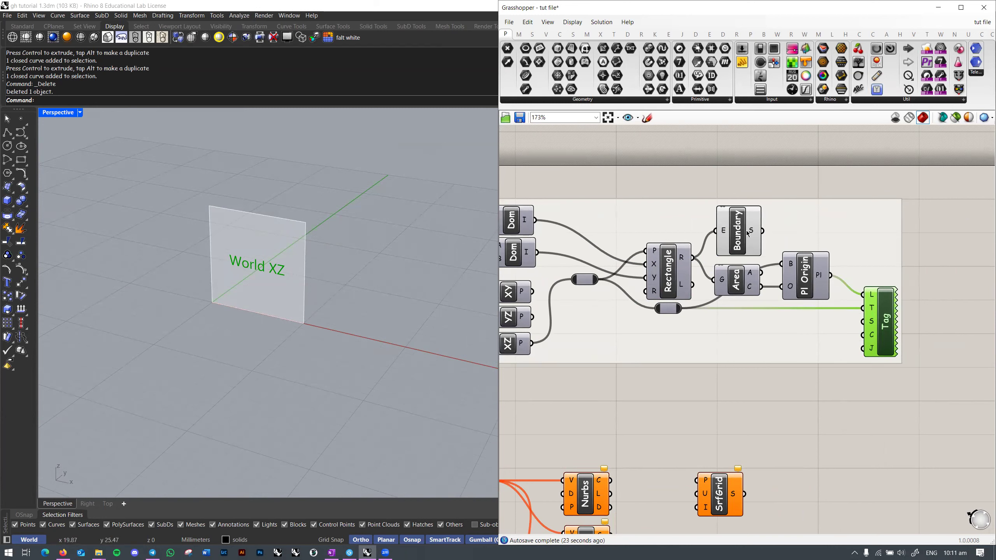
{"action": "left_click", "coordinate": [736, 166]}
{"action": "right_click_drag", "start_coordinate": [308, 248], "coordinate": [297, 267]}
{"action": "scroll", "coordinate": [278, 269], "scroll_direction": "down", "scroll_amount": 2}
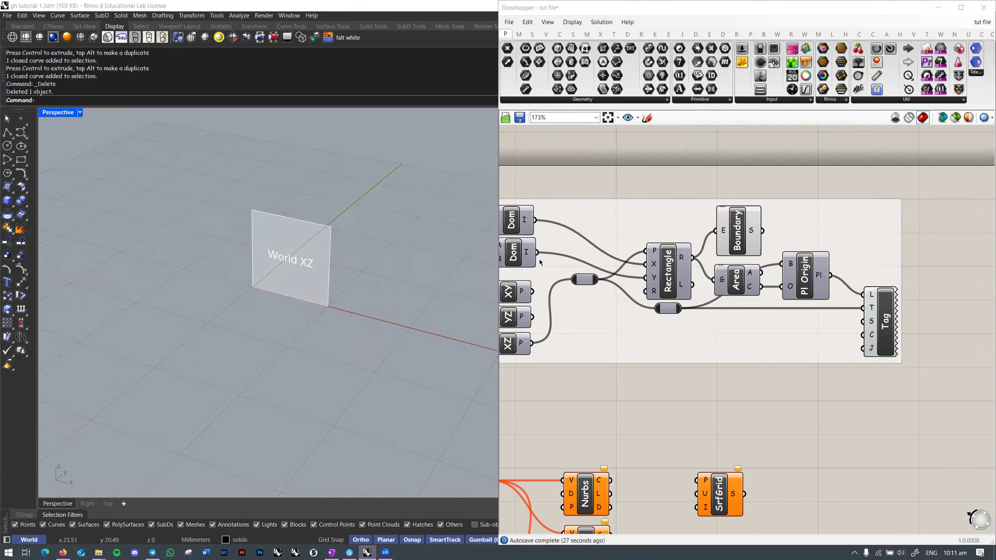
{"action": "right_click_drag", "start_coordinate": [604, 265], "coordinate": [723, 262]}
{"action": "right_click_drag", "start_coordinate": [519, 288], "coordinate": [534, 284]}
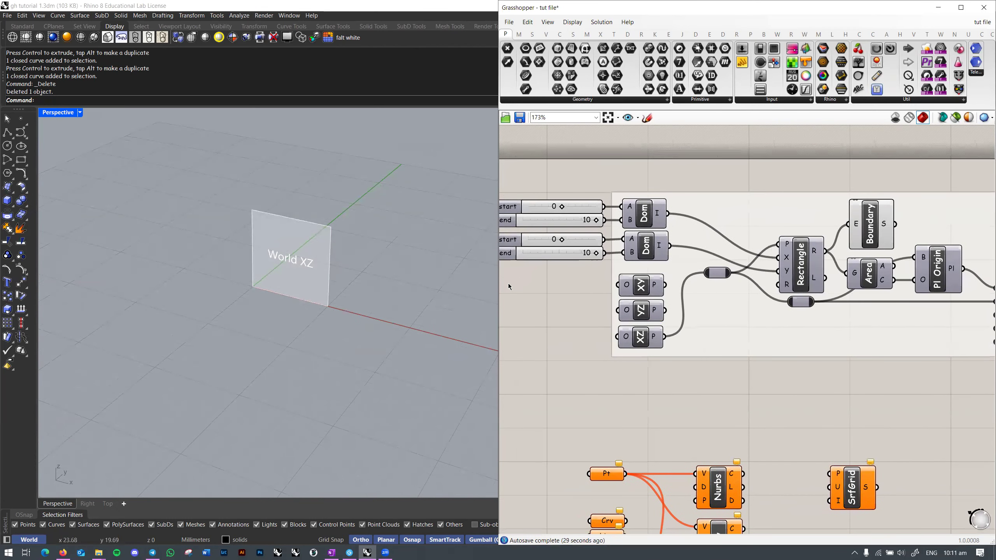
{"action": "scroll", "coordinate": [799, 266], "scroll_direction": "down", "scroll_amount": 4}
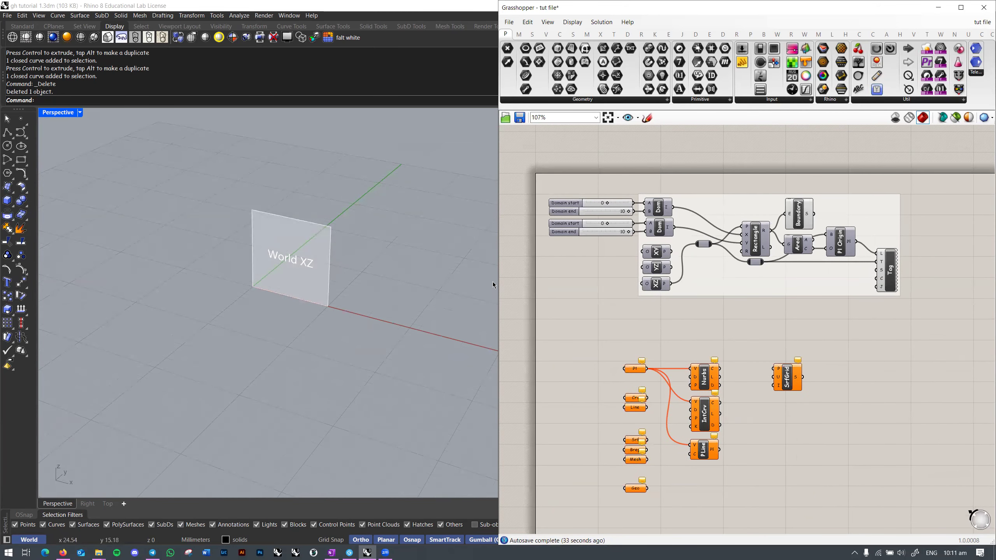
Step: Turn off preview for the upper component group via the canvas quick menu
{"action": "right_click_drag", "start_coordinate": [663, 320], "coordinate": [647, 293]}
{"action": "left_click_drag", "start_coordinate": [890, 296], "coordinate": [732, 160]}
{"action": "middle_click", "coordinate": [752, 143]}
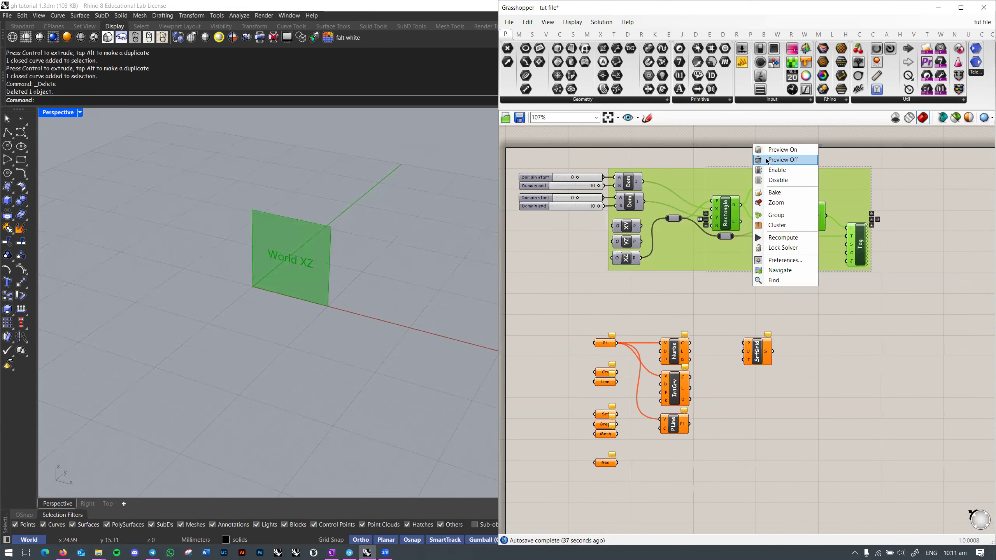
{"action": "left_click", "coordinate": [767, 160]}
{"action": "left_click", "coordinate": [731, 159]}
{"action": "right_click_drag", "start_coordinate": [703, 165], "coordinate": [710, 162]}
Step: Disconnect the Pt parameter from the Nurbs, IntCrv and PLine components
{"action": "right_click_drag", "start_coordinate": [630, 322], "coordinate": [680, 279]}
{"action": "scroll", "coordinate": [667, 292], "scroll_direction": "up", "scroll_amount": 3}
{"action": "left_click_drag", "start_coordinate": [651, 272], "coordinate": [716, 274], "text": "ctrl"}
{"action": "left_click_drag", "start_coordinate": [710, 318], "coordinate": [653, 274], "text": "ctrl"}
{"action": "left_click_drag", "start_coordinate": [652, 273], "coordinate": [711, 377], "text": "ctrl"}
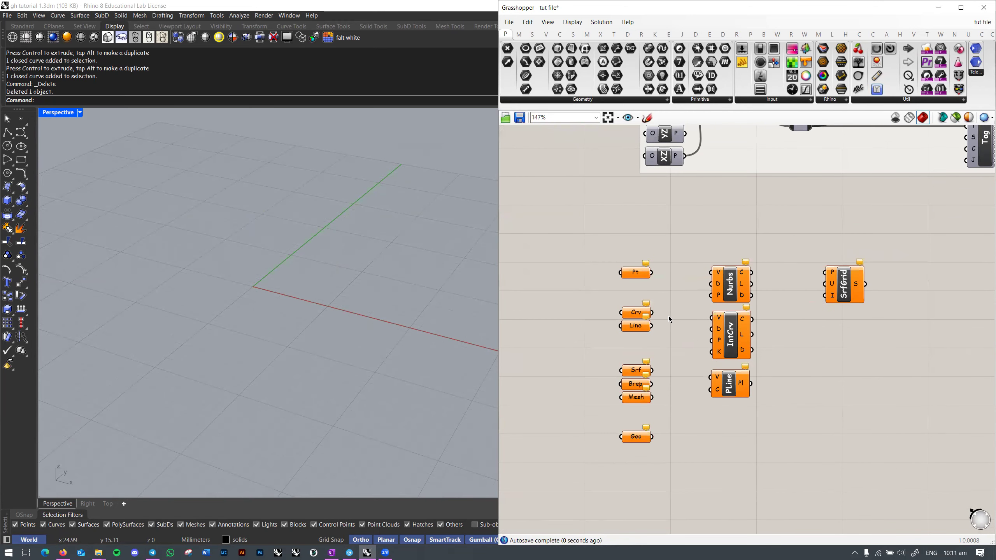
Step: Expand the Geometry parameter list, then the Primitive panel's dropdown
{"action": "scroll", "coordinate": [671, 323], "scroll_direction": "up", "scroll_amount": 2}
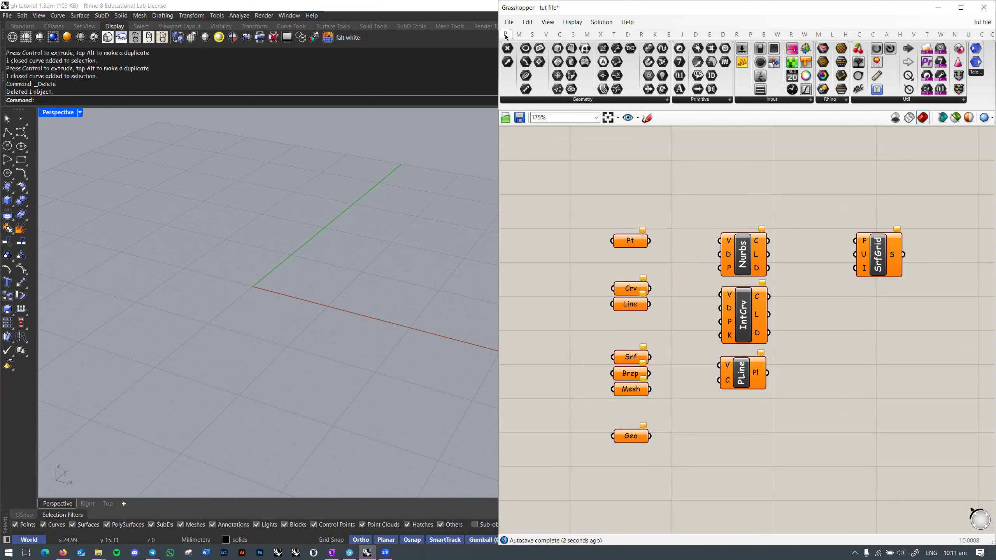
{"action": "mouse_move", "coordinate": [505, 36]}
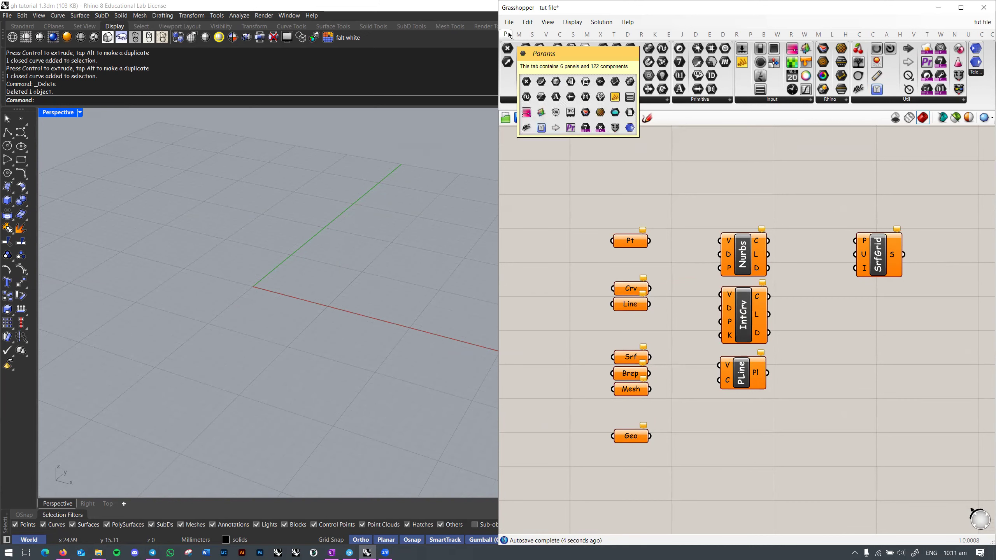
{"action": "left_click", "coordinate": [619, 100]}
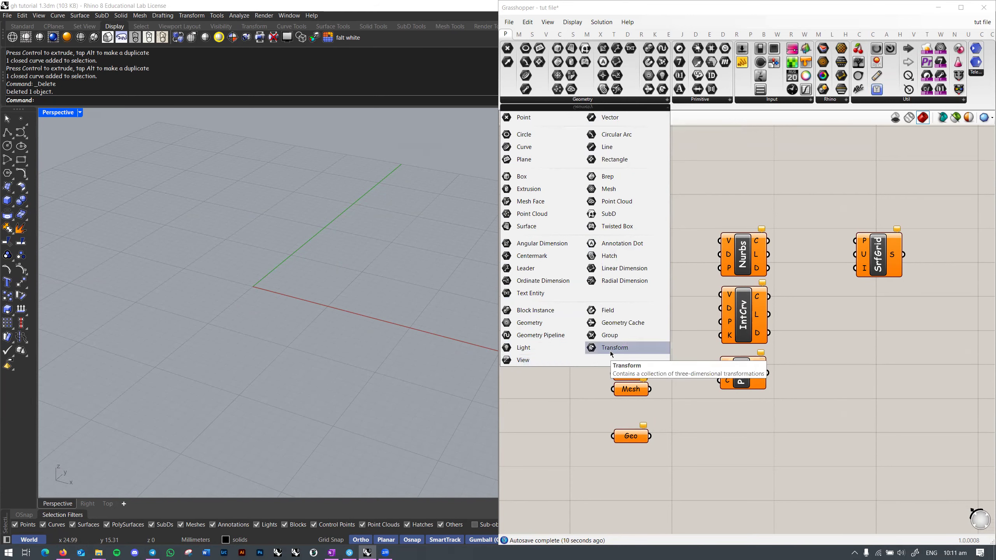
{"action": "left_click", "coordinate": [702, 100]}
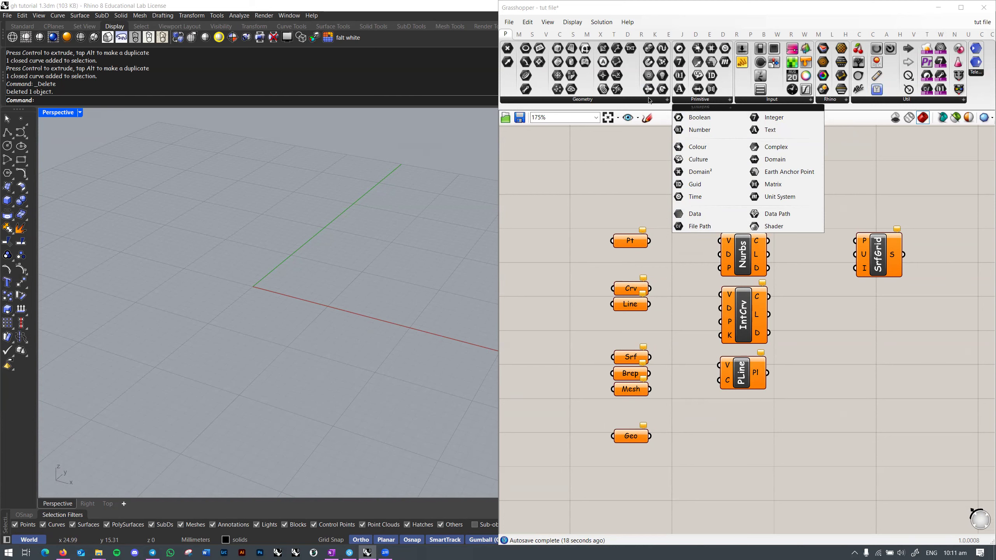
Step: Draw a straight line across the Perspective grid with the Line command
{"action": "mouse_move", "coordinate": [298, 254]}
{"action": "right_mouse_down"}
{"action": "mouse_move", "coordinate": [296, 282]}
{"action": "mouse_move", "coordinate": [288, 269]}
{"action": "right_mouse_up"}
{"action": "type", "text": "line"}
{"action": "key", "text": "Return"}
{"action": "left_click", "coordinate": [214, 199]}
{"action": "left_click", "coordinate": [123, 319]}
Step: Draw a first freeform curve through three control points
{"action": "left_click", "coordinate": [21, 132]}
{"action": "left_click", "coordinate": [321, 194]}
{"action": "left_click", "coordinate": [376, 281]}
{"action": "left_click", "coordinate": [243, 312]}
{"action": "right_click", "coordinate": [324, 390]}
Step: Draw two more freeform curves crossing near the origin
{"action": "right_click", "coordinate": [218, 285]}
{"action": "left_click", "coordinate": [215, 255]}
{"action": "left_click", "coordinate": [261, 281]}
{"action": "left_click", "coordinate": [138, 370]}
{"action": "right_click", "coordinate": [138, 371]}
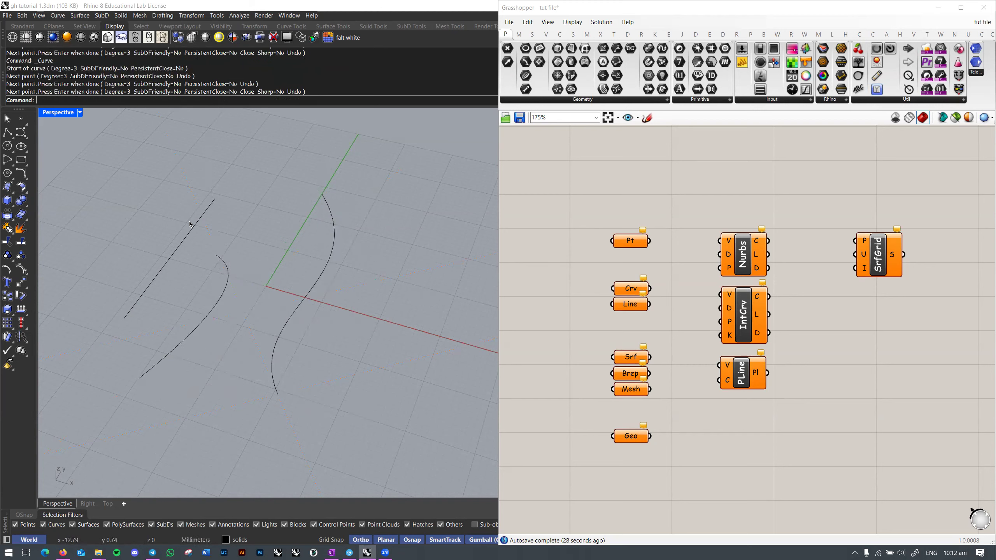
{"action": "right_click", "coordinate": [88, 235]}
{"action": "left_click", "coordinate": [88, 224]}
{"action": "left_click", "coordinate": [130, 307]}
{"action": "left_click", "coordinate": [281, 224]}
{"action": "left_click", "coordinate": [397, 358]}
{"action": "right_click", "coordinate": [397, 358]}
Step: Orbit the view and window-select the four curves to inspect them
{"action": "right_click_drag", "start_coordinate": [397, 355], "coordinate": [391, 321]}
{"action": "scroll", "coordinate": [385, 322], "scroll_direction": "down", "scroll_amount": 3}
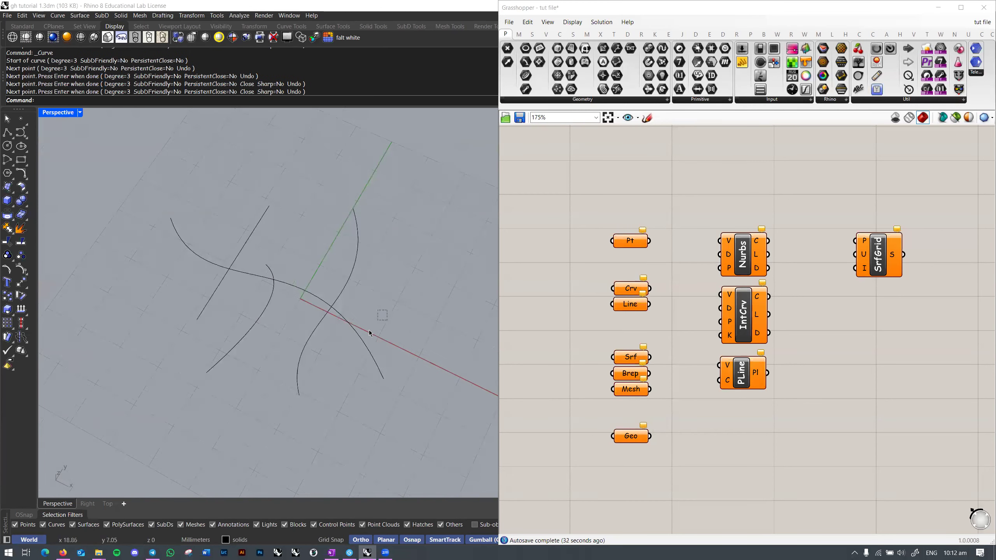
{"action": "left_click", "coordinate": [362, 334]}
{"action": "left_click_drag", "start_coordinate": [400, 262], "coordinate": [331, 292]}
{"action": "left_click_drag", "start_coordinate": [203, 315], "coordinate": [197, 320]}
{"action": "right_click_drag", "start_coordinate": [388, 308], "coordinate": [384, 289]}
{"action": "left_click", "coordinate": [381, 291]}
{"action": "left_click_drag", "start_coordinate": [391, 265], "coordinate": [220, 317]}
{"action": "right_click_drag", "start_coordinate": [299, 293], "coordinate": [292, 266]}
{"action": "left_click", "coordinate": [292, 265]}
{"action": "right_click_drag", "start_coordinate": [407, 289], "coordinate": [395, 309]}
Step: Try extruding three of the curves with ExtrudeCrv, then undo the extrusions
{"action": "left_click_drag", "start_coordinate": [356, 255], "coordinate": [355, 253]}
{"action": "type", "text": "ee"}
{"action": "key", "text": "Return"}
{"action": "left_click", "coordinate": [383, 163]}
{"action": "left_click_drag", "start_coordinate": [271, 249], "coordinate": [244, 214]}
{"action": "key", "text": "Return"}
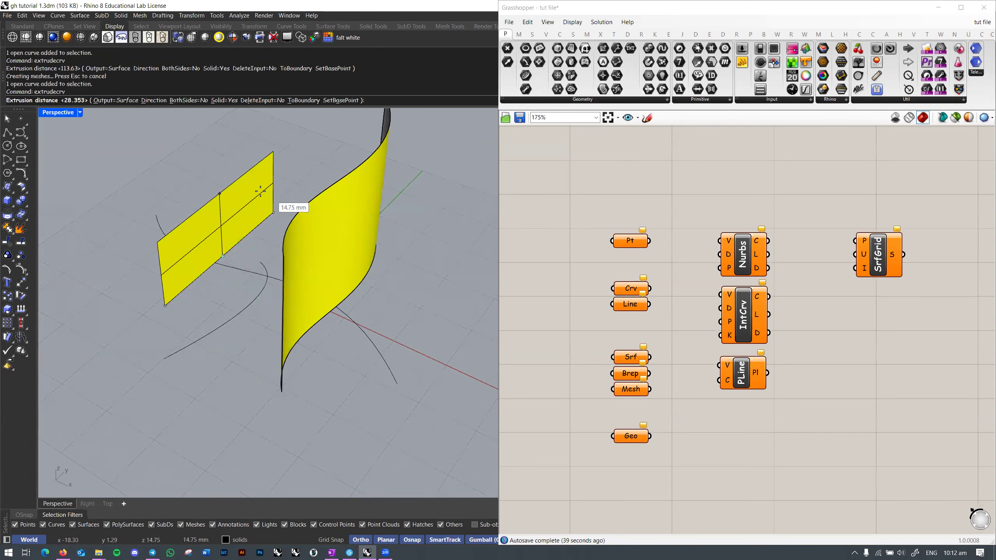
{"action": "left_click", "coordinate": [264, 161]}
{"action": "left_click", "coordinate": [259, 274]}
{"action": "key", "text": "Return"}
{"action": "left_click", "coordinate": [276, 162]}
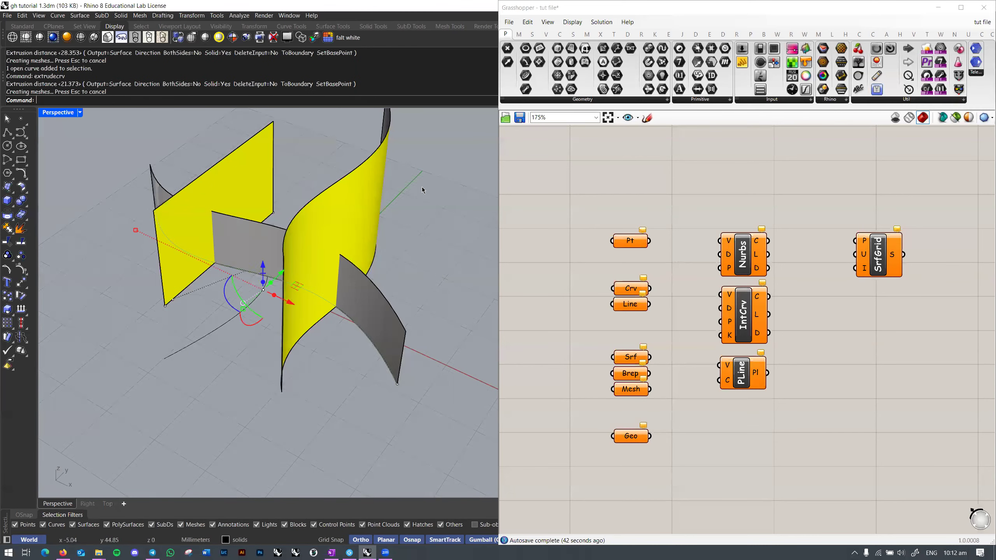
{"action": "key", "text": "ctrl+z"}
{"action": "key", "text": "ctrl+z"}
{"action": "key", "text": "ctrl+z"}
Step: Check the four plain curves by selecting and deselecting them from a lower angle
{"action": "left_click_drag", "start_coordinate": [402, 275], "coordinate": [182, 309]}
{"action": "right_click_drag", "start_coordinate": [337, 301], "coordinate": [338, 284]}
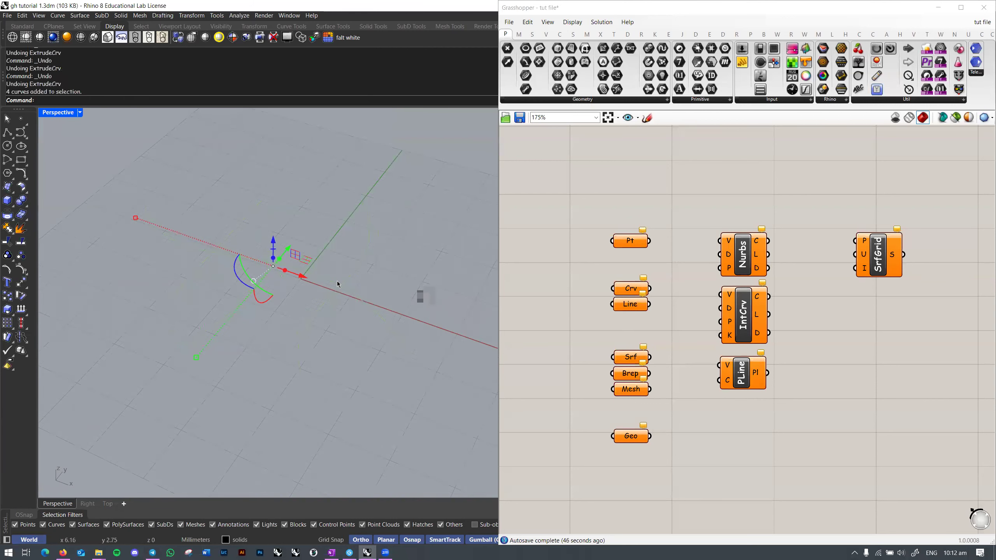
{"action": "left_click", "coordinate": [408, 258]}
{"action": "left_click_drag", "start_coordinate": [282, 269], "coordinate": [196, 312]}
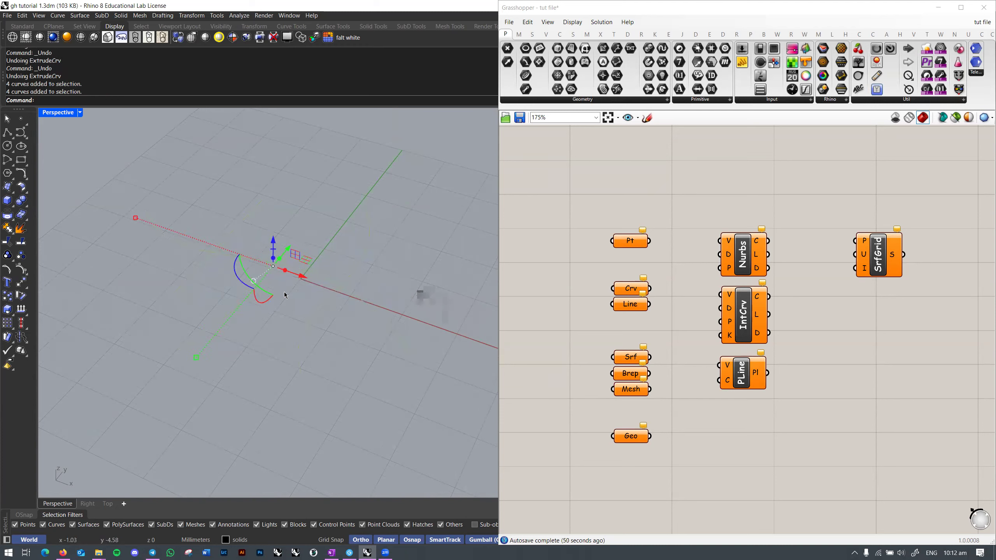
{"action": "left_click", "coordinate": [396, 287]}
Step: Use Set Multiple Curves on Crv to reference the line and three viewport curves
{"action": "scroll", "coordinate": [339, 271], "scroll_direction": "up", "scroll_amount": 1}
{"action": "right_click_drag", "start_coordinate": [354, 284], "coordinate": [382, 298]}
{"action": "scroll", "coordinate": [339, 271], "scroll_direction": "up", "scroll_amount": 2}
{"action": "left_click_drag", "start_coordinate": [368, 251], "coordinate": [220, 320]}
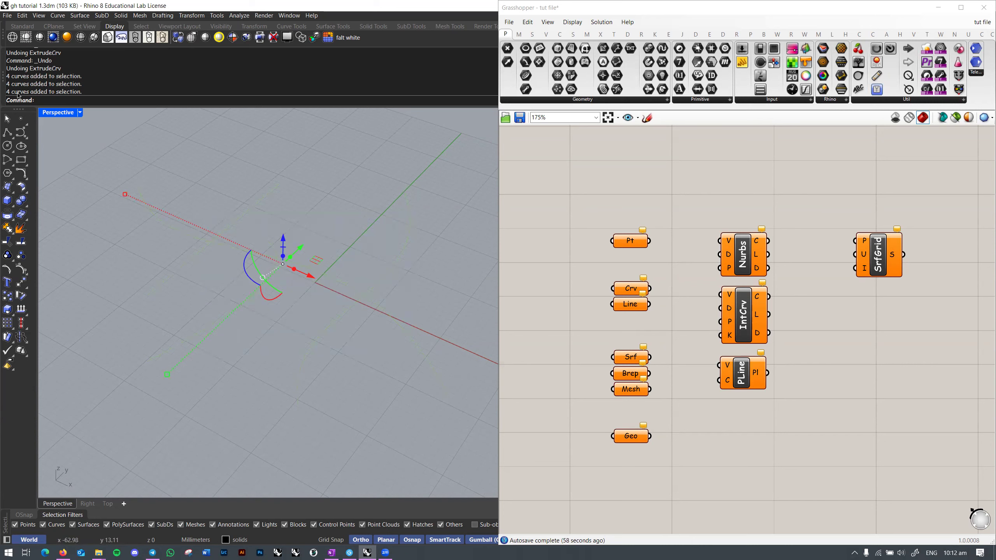
{"action": "right_click", "coordinate": [631, 291]}
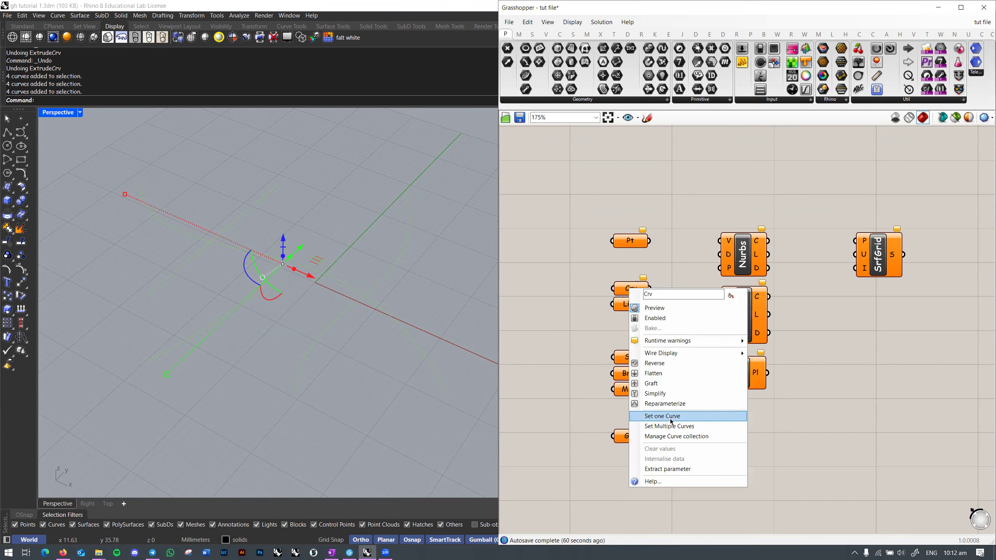
{"action": "left_click", "coordinate": [661, 427]}
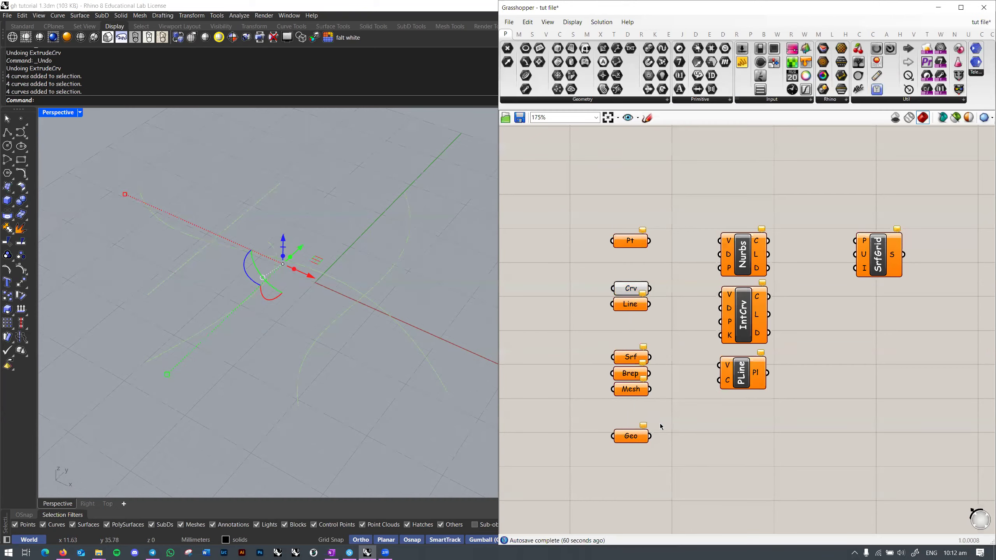
{"action": "left_click", "coordinate": [414, 292]}
{"action": "right_click_drag", "start_coordinate": [295, 301], "coordinate": [275, 275]}
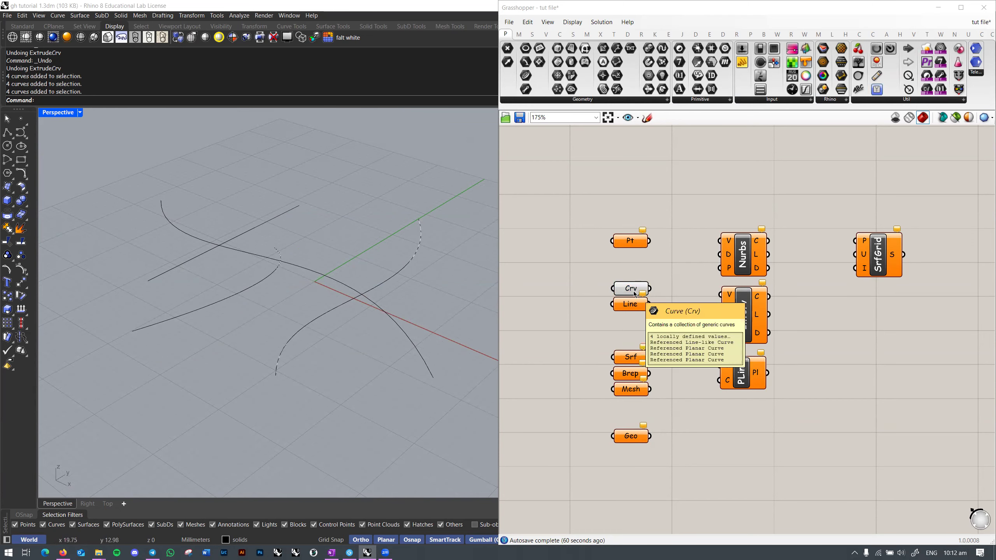
{"action": "scroll", "coordinate": [636, 295], "scroll_direction": "up", "scroll_amount": 3}
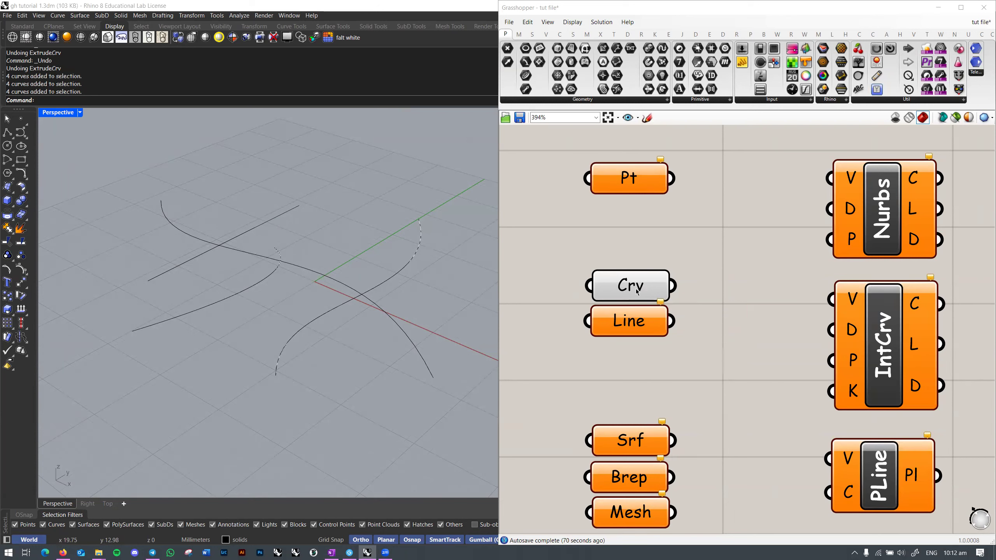
Step: Set the normal Grasshopper preview colour to a red preset
{"action": "left_click", "coordinate": [636, 292]}
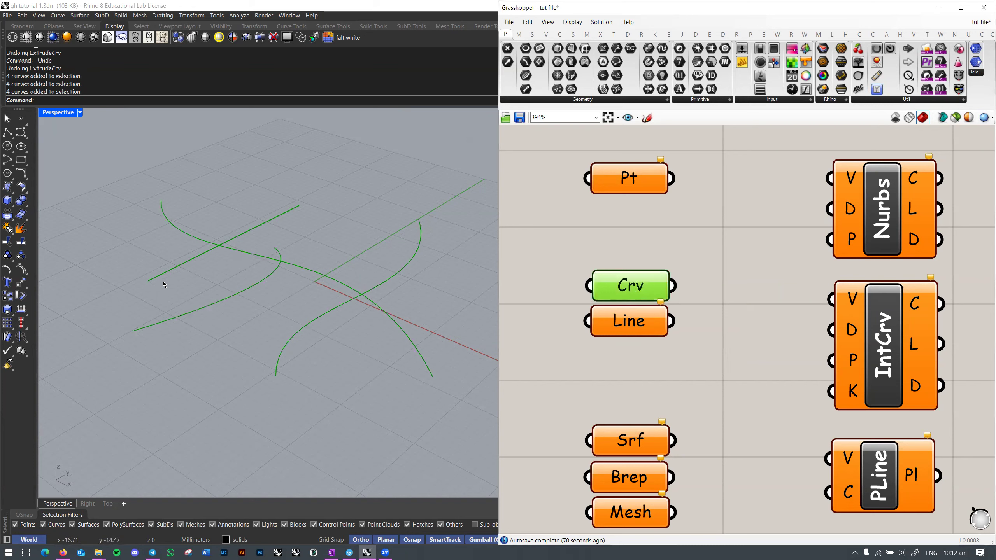
{"action": "left_click", "coordinate": [969, 117]}
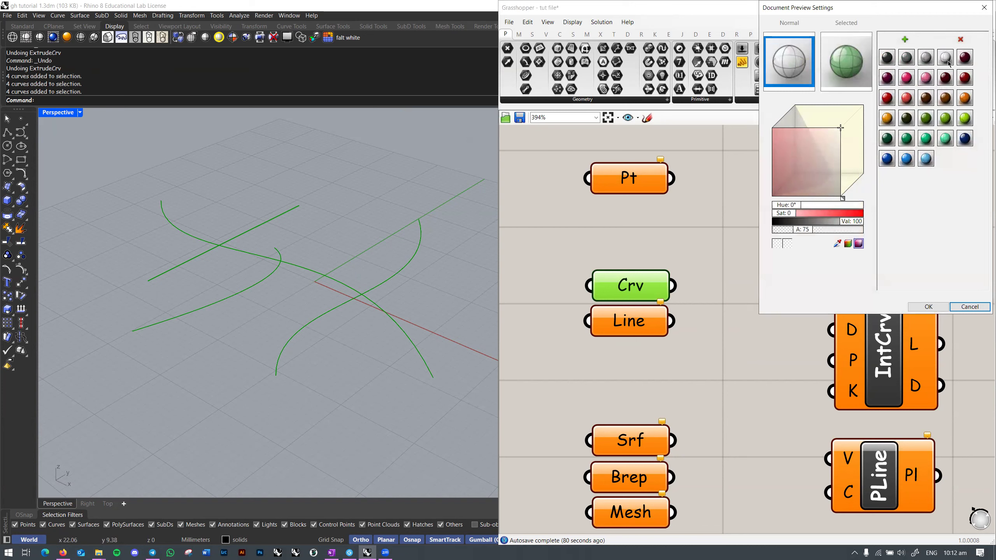
{"action": "left_click", "coordinate": [964, 79]}
{"action": "left_click", "coordinate": [910, 100]}
{"action": "left_click_drag", "start_coordinate": [910, 101], "coordinate": [795, 68]}
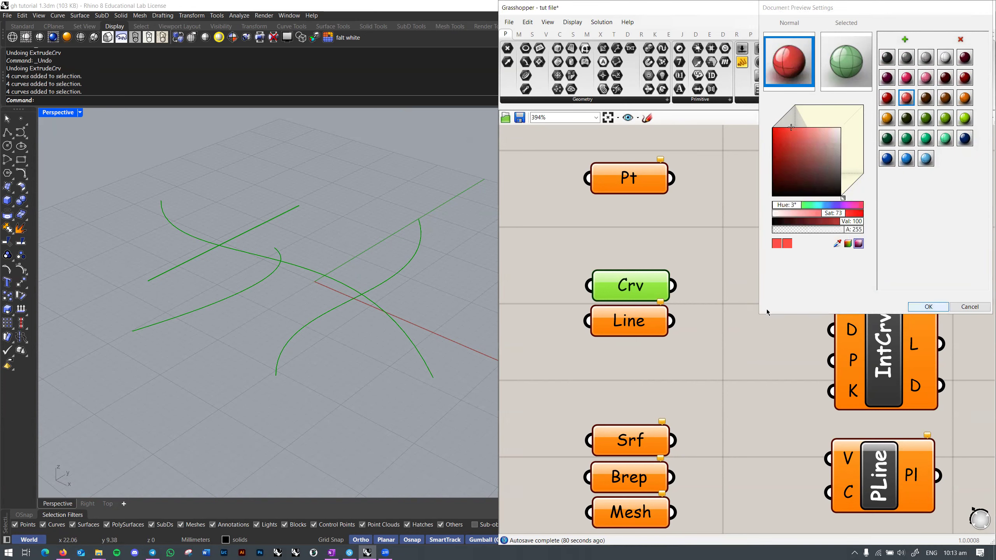
{"action": "left_click", "coordinate": [925, 307]}
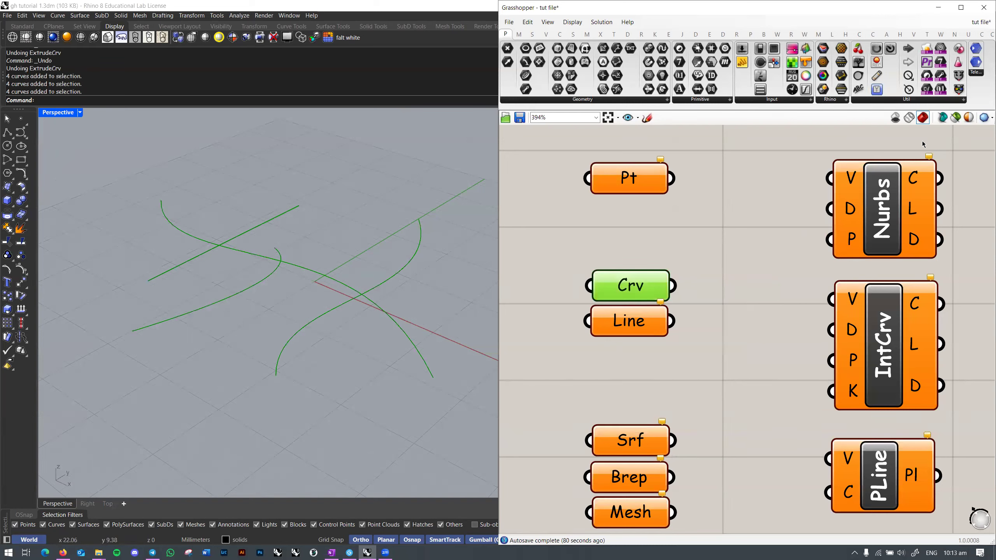
Step: Make the selected-geometry preview colour red and check it on the Crv curves
{"action": "left_click", "coordinate": [969, 118]}
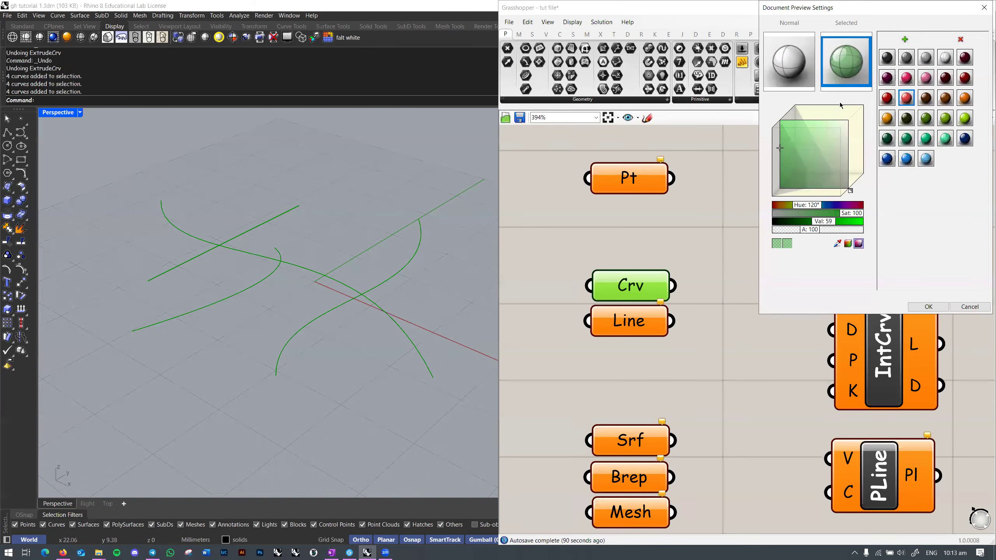
{"action": "left_click", "coordinate": [906, 99]}
{"action": "left_click", "coordinate": [942, 309]}
{"action": "right_click_drag", "start_coordinate": [311, 265], "coordinate": [306, 293]}
{"action": "scroll", "coordinate": [658, 279], "scroll_direction": "down", "scroll_amount": 2}
{"action": "left_click", "coordinate": [636, 277]}
{"action": "scroll", "coordinate": [391, 313], "scroll_direction": "down", "scroll_amount": 2}
{"action": "right_click_drag", "start_coordinate": [391, 314], "coordinate": [387, 292]}
Step: Change the selected preview colour to a bright green with alpha lowered to 117
{"action": "left_click", "coordinate": [954, 118]}
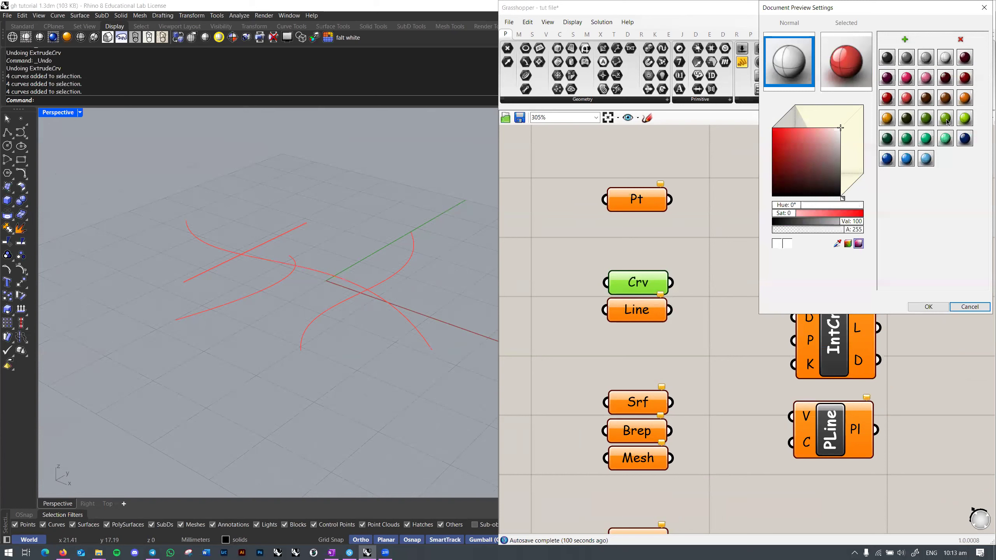
{"action": "left_click", "coordinate": [959, 124]}
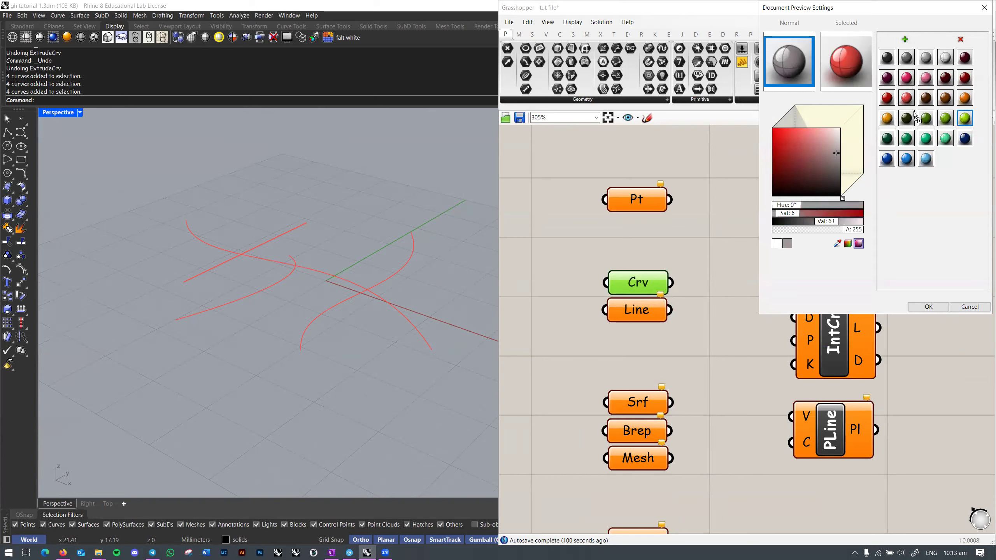
{"action": "left_click_drag", "start_coordinate": [959, 124], "coordinate": [846, 62]}
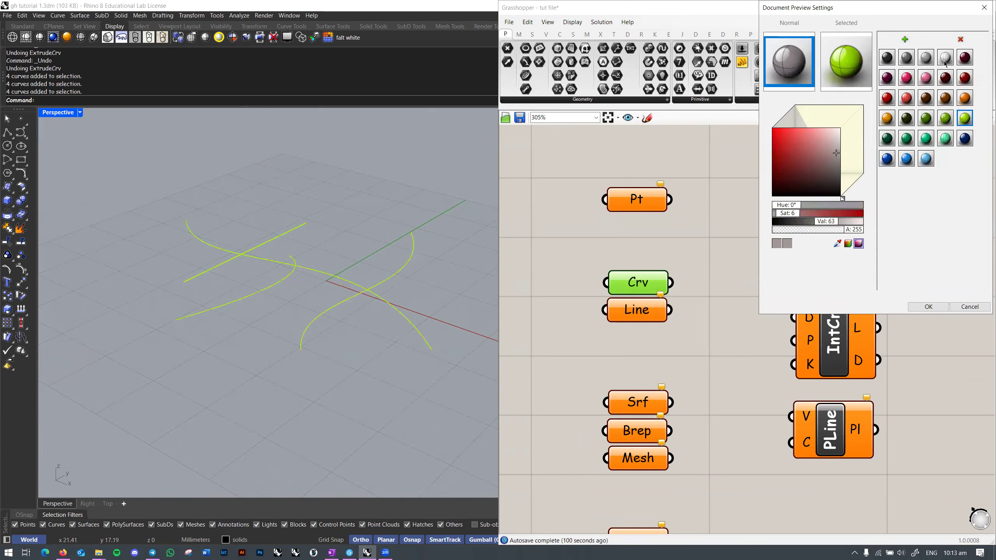
{"action": "mouse_move", "coordinate": [830, 222]}
{"action": "left_mouse_down"}
{"action": "mouse_move", "coordinate": [858, 221]}
{"action": "mouse_move", "coordinate": [812, 229]}
{"action": "mouse_move", "coordinate": [826, 230]}
{"action": "left_mouse_up"}
{"action": "left_click", "coordinate": [836, 85]}
{"action": "left_click_drag", "start_coordinate": [778, 125], "coordinate": [778, 158]}
{"action": "mouse_move", "coordinate": [817, 224]}
{"action": "left_mouse_down"}
{"action": "mouse_move", "coordinate": [832, 222]}
{"action": "mouse_move", "coordinate": [812, 207]}
{"action": "left_mouse_up"}
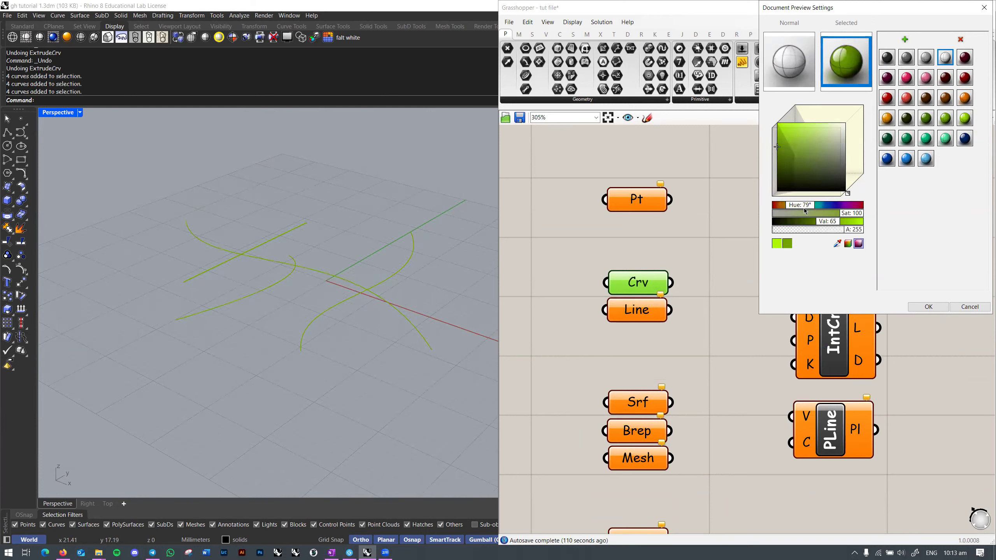
{"action": "left_click_drag", "start_coordinate": [863, 230], "coordinate": [823, 234]}
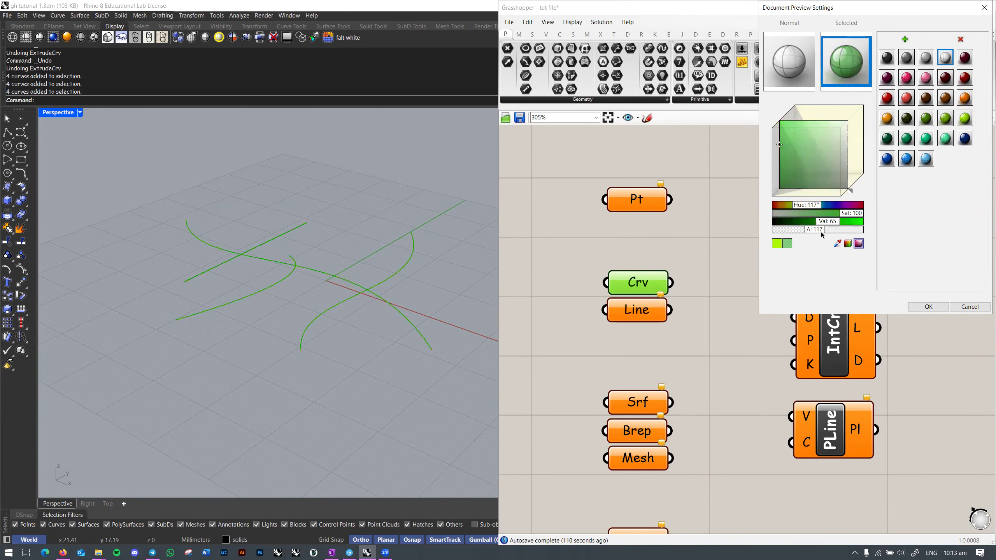
{"action": "left_click", "coordinate": [928, 307]}
{"action": "scroll", "coordinate": [378, 281], "scroll_direction": "up", "scroll_amount": 2}
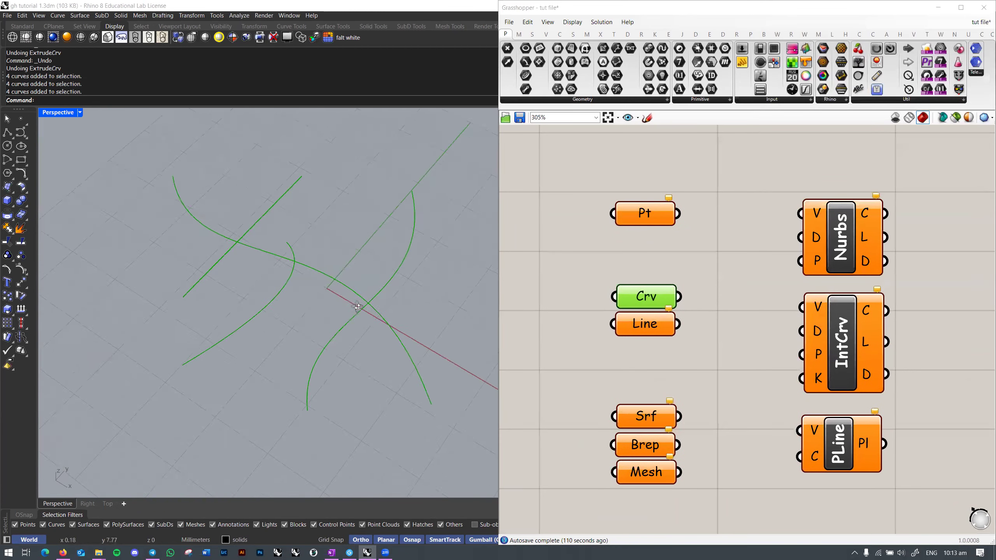
Step: Delete the four curves in the viewport, then undo the deletion
{"action": "scroll", "coordinate": [379, 281], "scroll_direction": "down", "scroll_amount": 3}
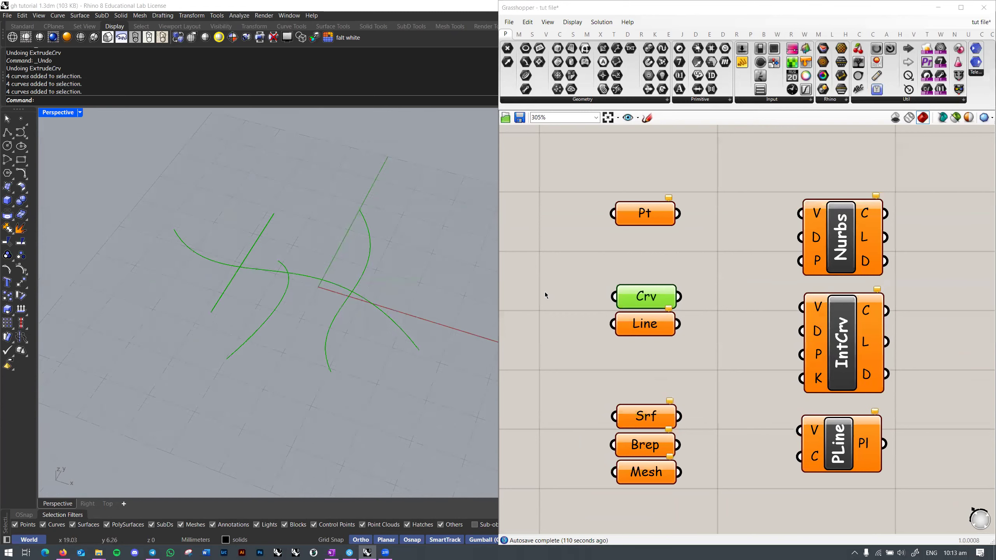
{"action": "mouse_move", "coordinate": [638, 303]}
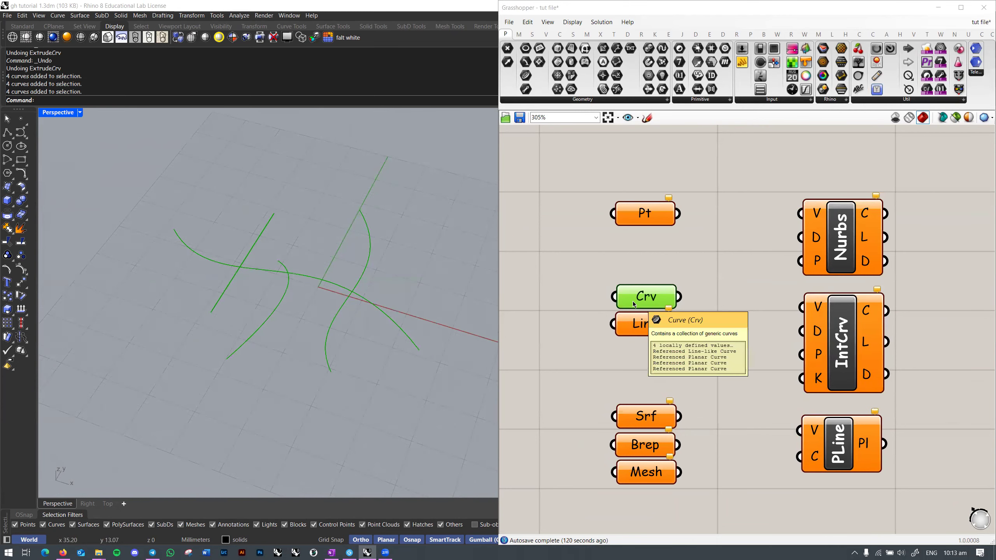
{"action": "left_click_drag", "start_coordinate": [396, 253], "coordinate": [227, 323]}
{"action": "key", "text": "Delete"}
{"action": "right_click_drag", "start_coordinate": [314, 316], "coordinate": [245, 303]}
{"action": "left_click", "coordinate": [733, 277]}
{"action": "scroll", "coordinate": [660, 298], "scroll_direction": "down", "scroll_amount": 3}
{"action": "scroll", "coordinate": [650, 309], "scroll_direction": "up", "scroll_amount": 4}
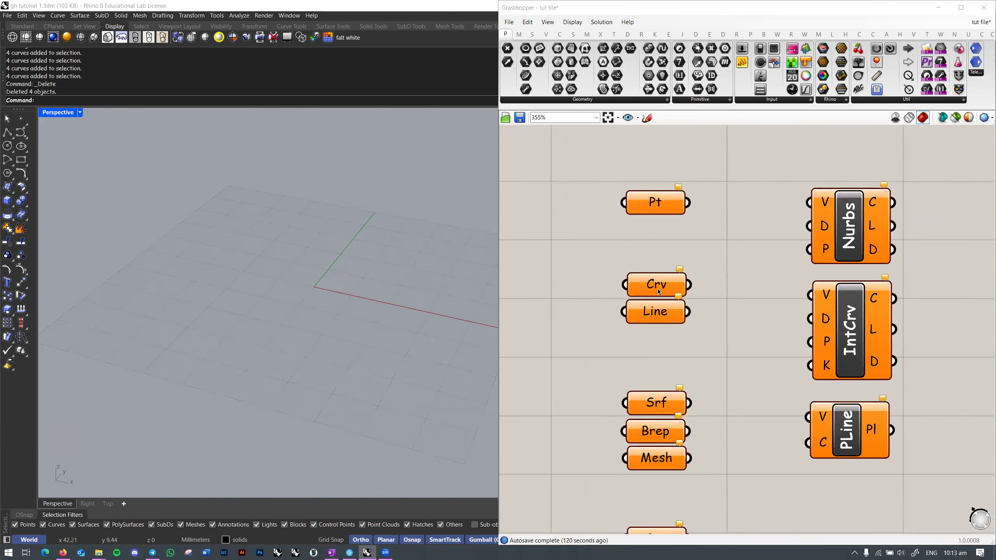
{"action": "mouse_move", "coordinate": [658, 289]}
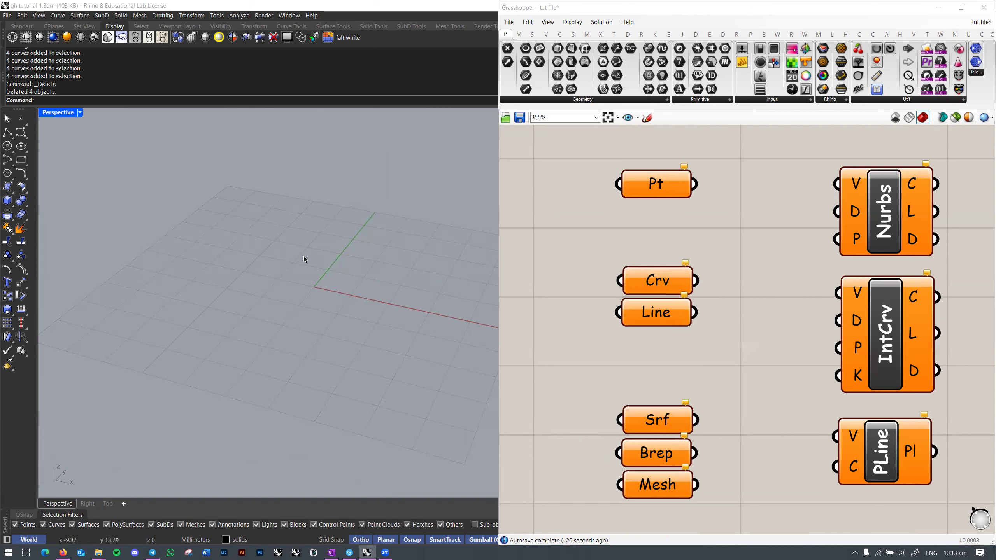
{"action": "right_click", "coordinate": [662, 285]}
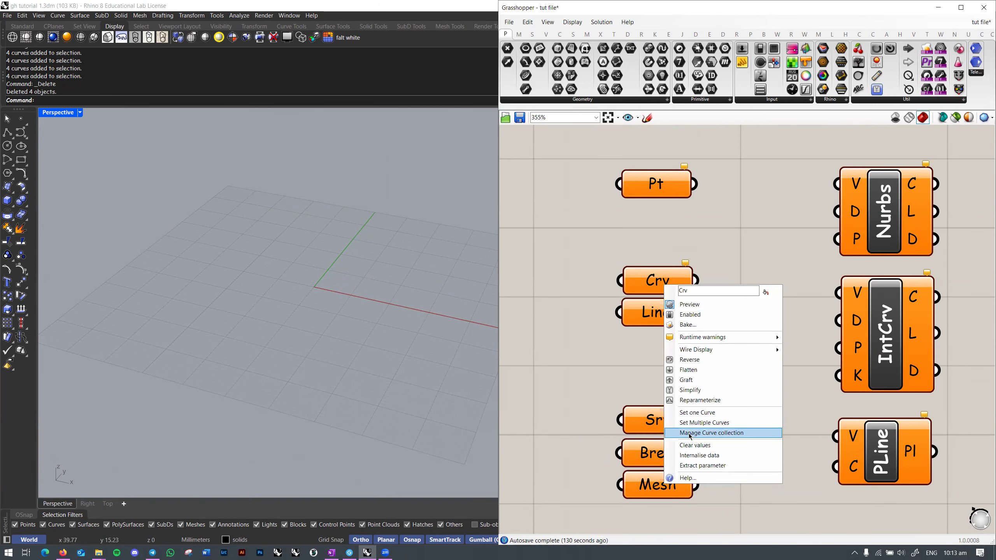
{"action": "right_click_drag", "start_coordinate": [432, 302], "coordinate": [519, 309]}
{"action": "key", "text": "ctrl+z"}
Step: Clear Crv's stored values and read its failed-to-collect-data warning
{"action": "mouse_move", "coordinate": [658, 279]}
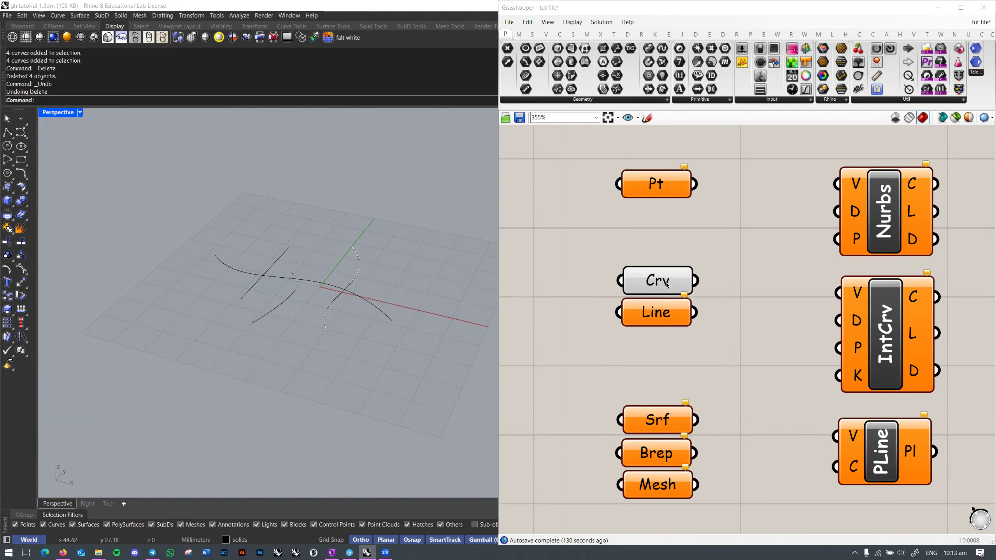
{"action": "right_click", "coordinate": [667, 287]}
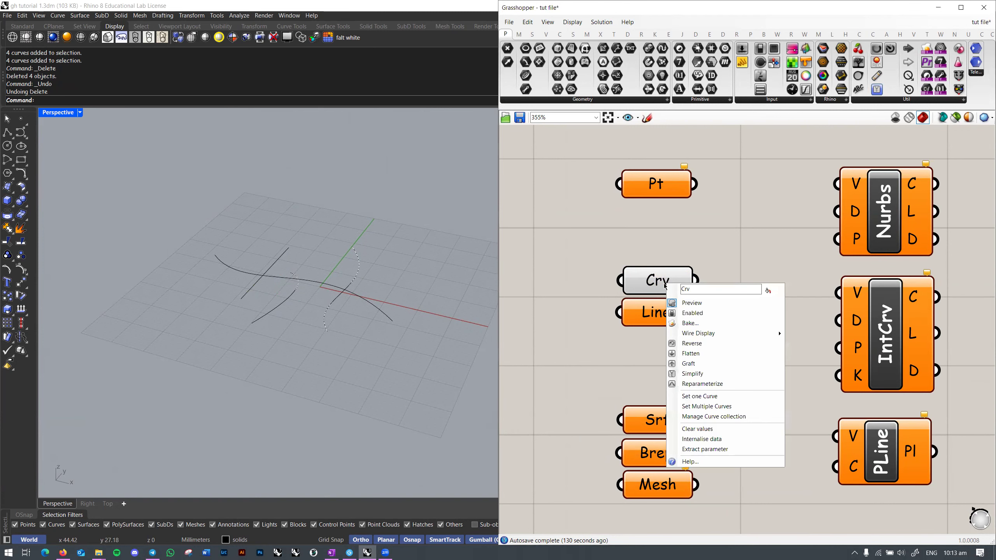
{"action": "left_click", "coordinate": [711, 429]}
{"action": "left_click", "coordinate": [685, 264]}
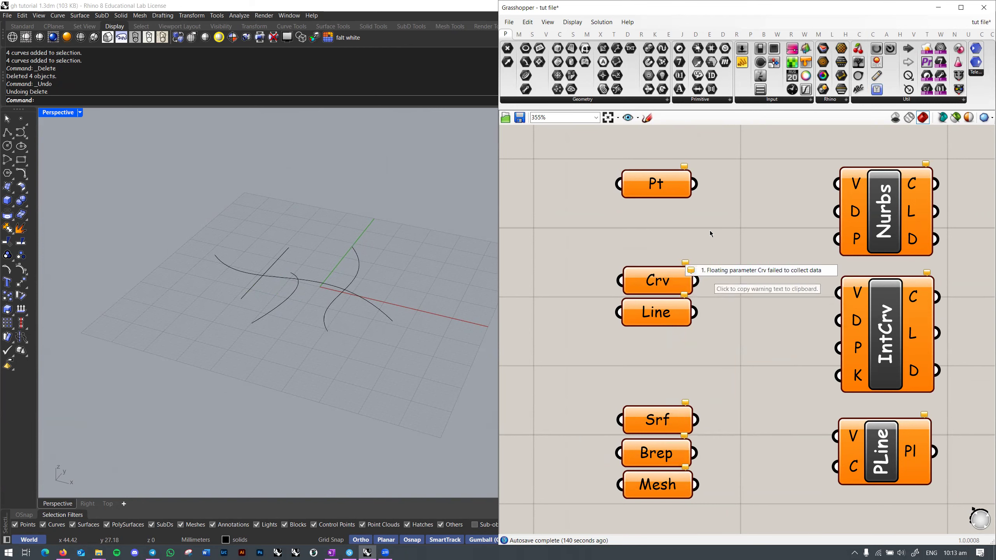
{"action": "mouse_move", "coordinate": [664, 284]}
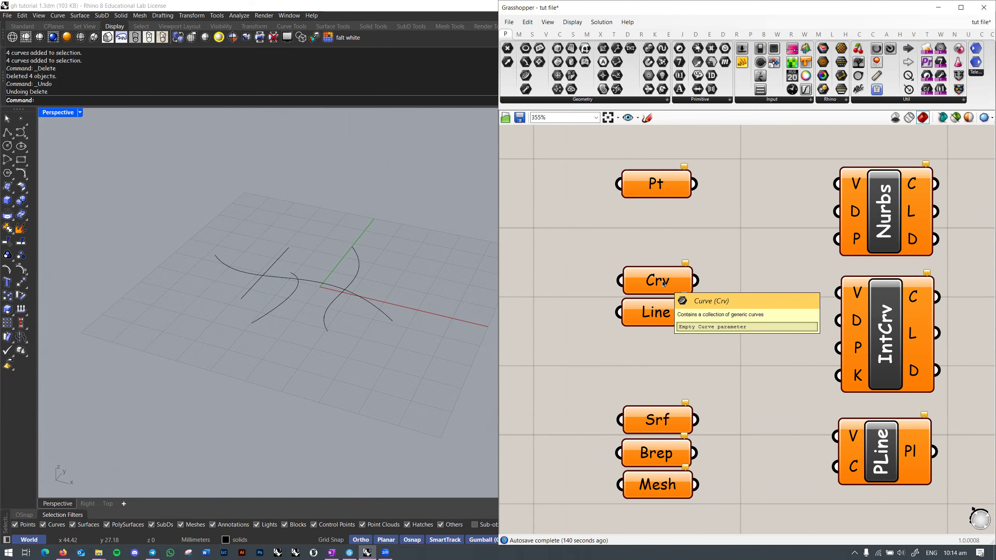
Step: Zoom out and bring up the Params > Geometry parameter list
{"action": "scroll", "coordinate": [734, 274], "scroll_direction": "down", "scroll_amount": 3}
{"action": "right_click_drag", "start_coordinate": [701, 286], "coordinate": [696, 270]}
{"action": "left_click", "coordinate": [660, 103]}
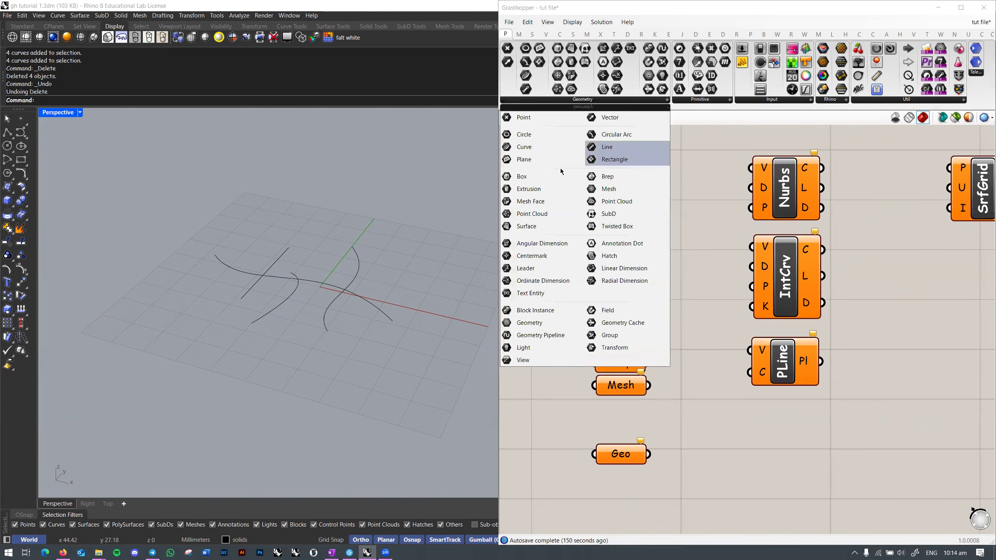
Step: Place an Extrusion and a Mesh parameter on the canvas, then delete both
{"action": "left_click_drag", "start_coordinate": [526, 190], "coordinate": [726, 178]}
{"action": "key", "text": "Delete"}
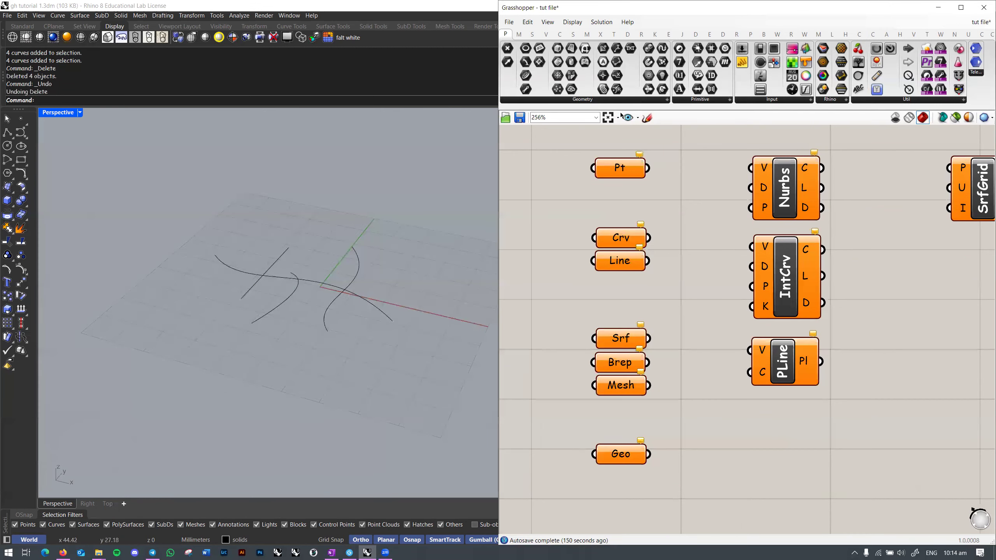
{"action": "left_click", "coordinate": [663, 100]}
{"action": "left_click_drag", "start_coordinate": [648, 191], "coordinate": [724, 221]}
{"action": "left_click", "coordinate": [724, 221]}
{"action": "key", "text": "Delete"}
{"action": "right_click_drag", "start_coordinate": [703, 198], "coordinate": [667, 247]}
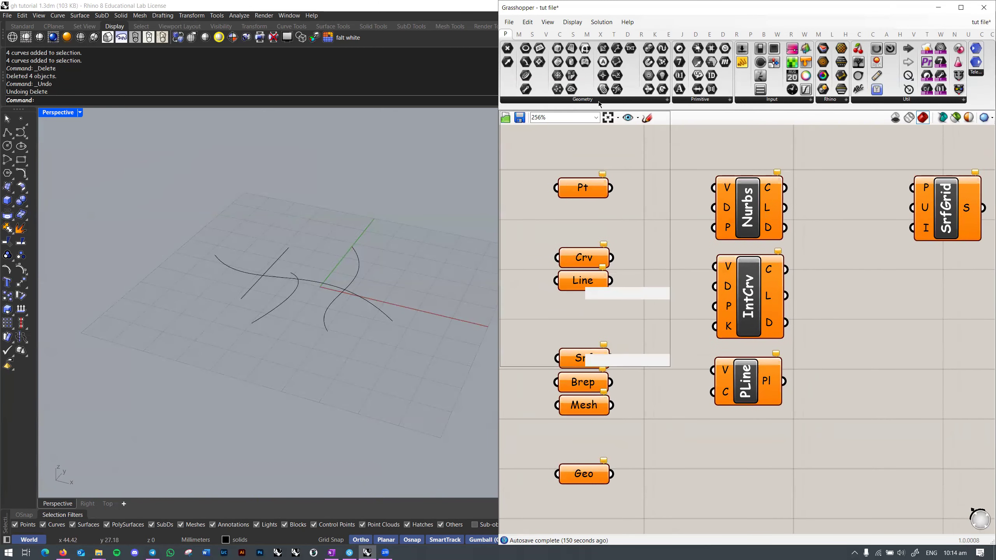
Step: Pick the Boolean parameter from the Primitive parameters list
{"action": "left_click", "coordinate": [600, 102]}
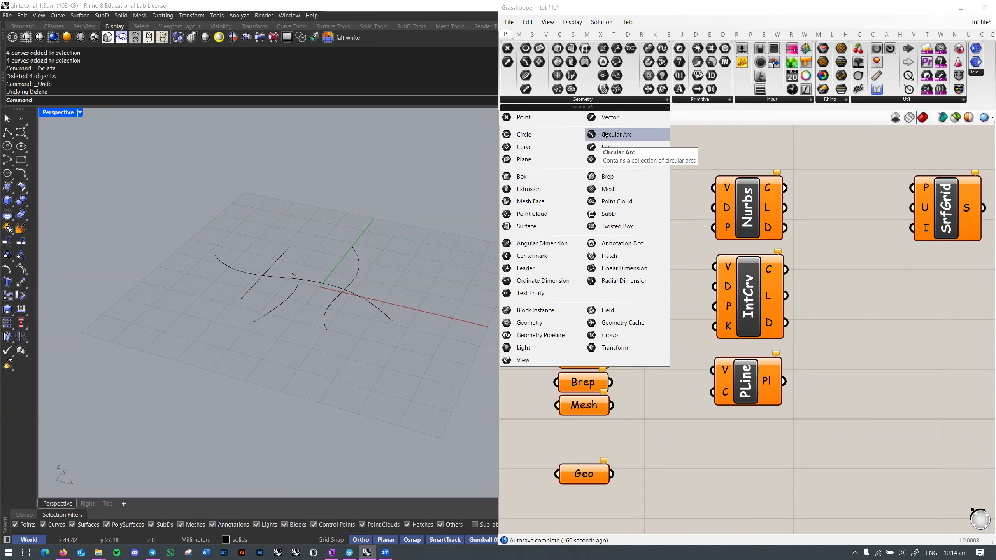
{"action": "left_click", "coordinate": [719, 102]}
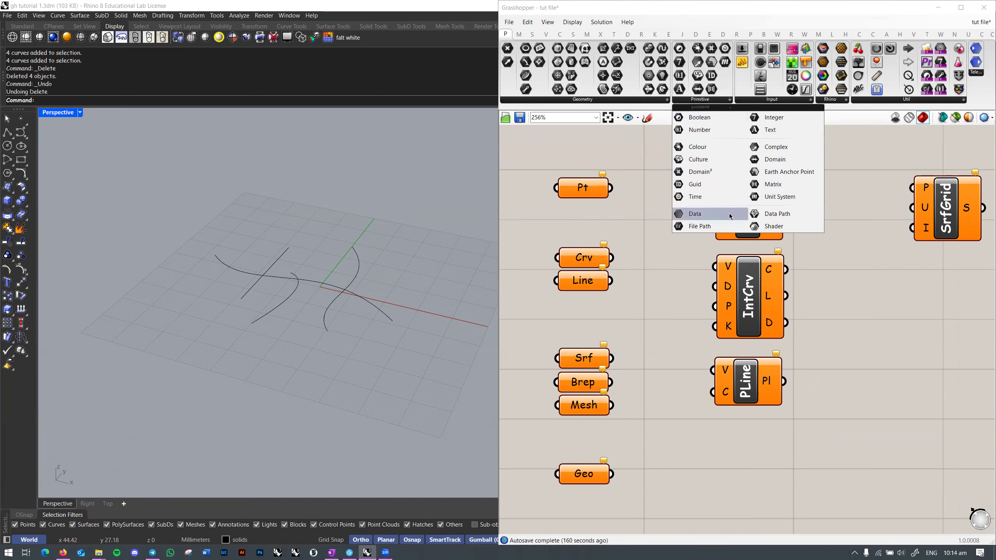
{"action": "left_click", "coordinate": [733, 122]}
Step: Place the Bool parameter and wire a new Boolean Toggle into it
{"action": "left_click", "coordinate": [900, 331]}
{"action": "right_click_drag", "start_coordinate": [954, 348], "coordinate": [714, 293]}
{"action": "left_click_drag", "start_coordinate": [681, 280], "coordinate": [714, 288]}
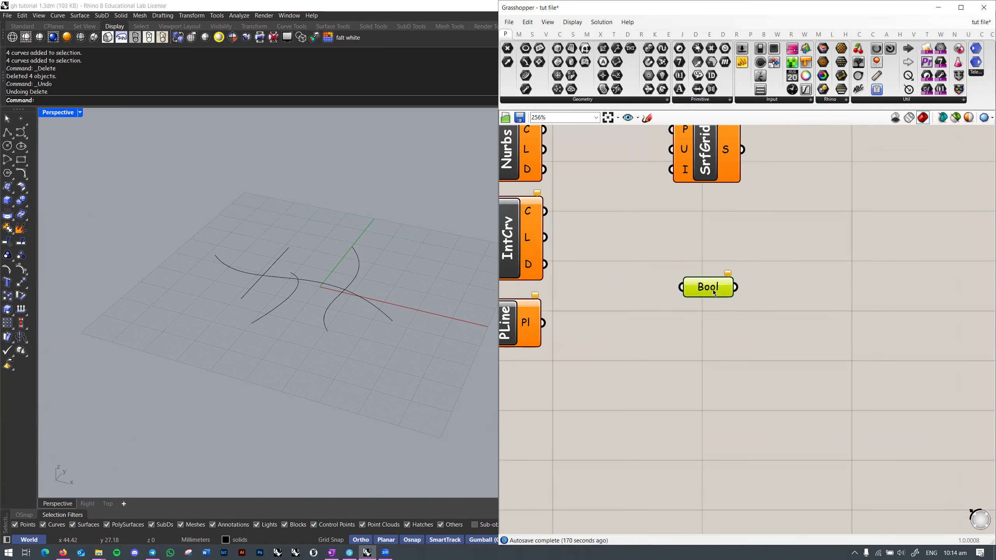
{"action": "double_click", "coordinate": [698, 346]}
{"action": "type", "text": "toggl"}
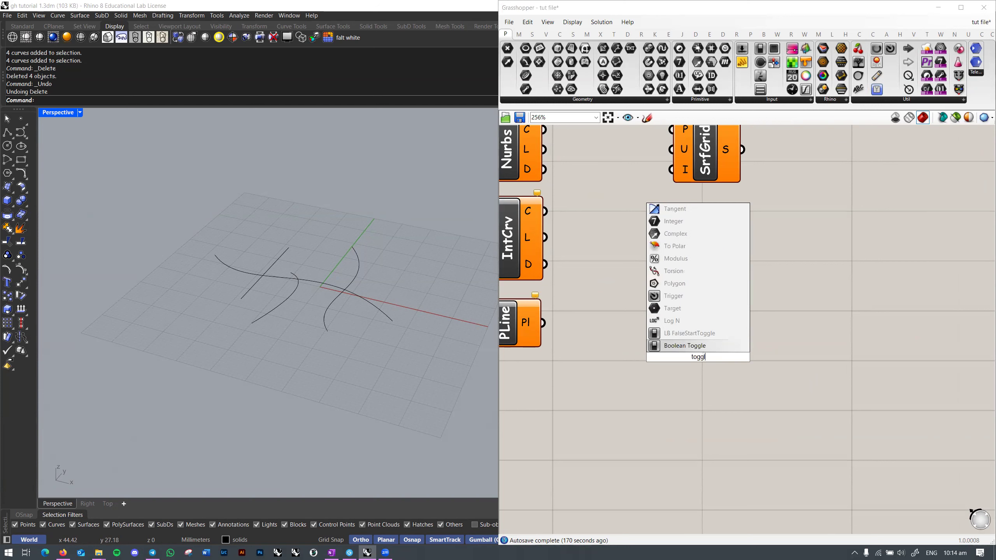
{"action": "key", "text": "Return"}
{"action": "left_click_drag", "start_coordinate": [752, 357], "coordinate": [681, 287]}
Step: Add a Panel and connect Bool's output to it
{"action": "double_click", "coordinate": [811, 318]}
{"action": "type", "text": "//"}
{"action": "key", "text": "Return"}
{"action": "left_click_drag", "start_coordinate": [805, 293], "coordinate": [855, 267]}
{"action": "mouse_move", "coordinate": [736, 288]}
{"action": "left_mouse_down"}
{"action": "mouse_move", "coordinate": [784, 293]}
{"action": "mouse_move", "coordinate": [741, 297]}
{"action": "left_mouse_up"}
Step: Flip the Boolean Toggle repeatedly between True and False, ending on False
{"action": "double_click", "coordinate": [720, 363]}
{"action": "double_click", "coordinate": [720, 363]}
{"action": "double_click", "coordinate": [720, 363]}
{"action": "double_click", "coordinate": [720, 363]}
{"action": "left_click_drag", "start_coordinate": [745, 305], "coordinate": [747, 299]}
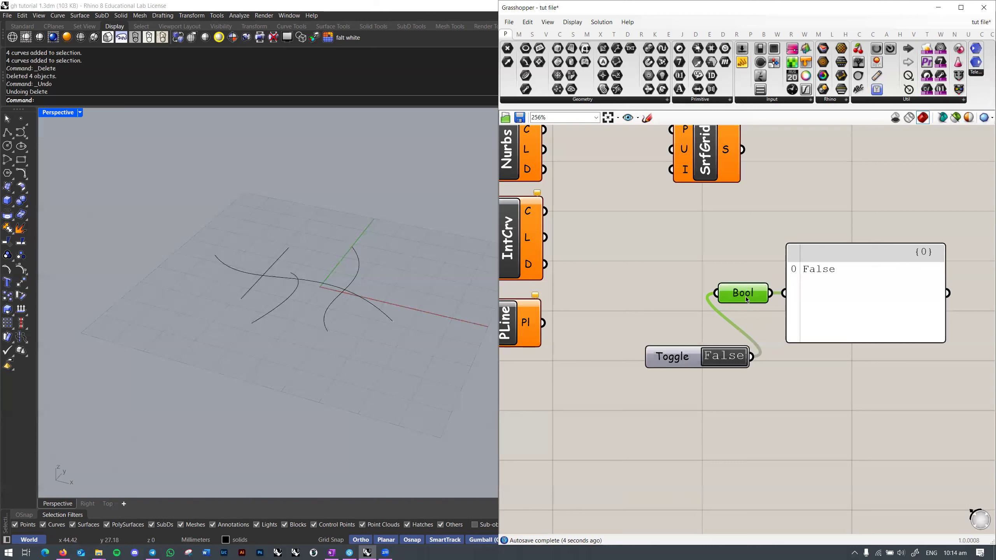
{"action": "double_click", "coordinate": [726, 363]}
{"action": "double_click", "coordinate": [726, 363]}
Step: Delete the Bool parameter, the panel and the Boolean Toggle
{"action": "key", "text": "Delete"}
{"action": "left_click", "coordinate": [825, 334]}
{"action": "key", "text": "Delete"}
{"action": "left_click", "coordinate": [685, 359]}
{"action": "key", "text": "Delete"}
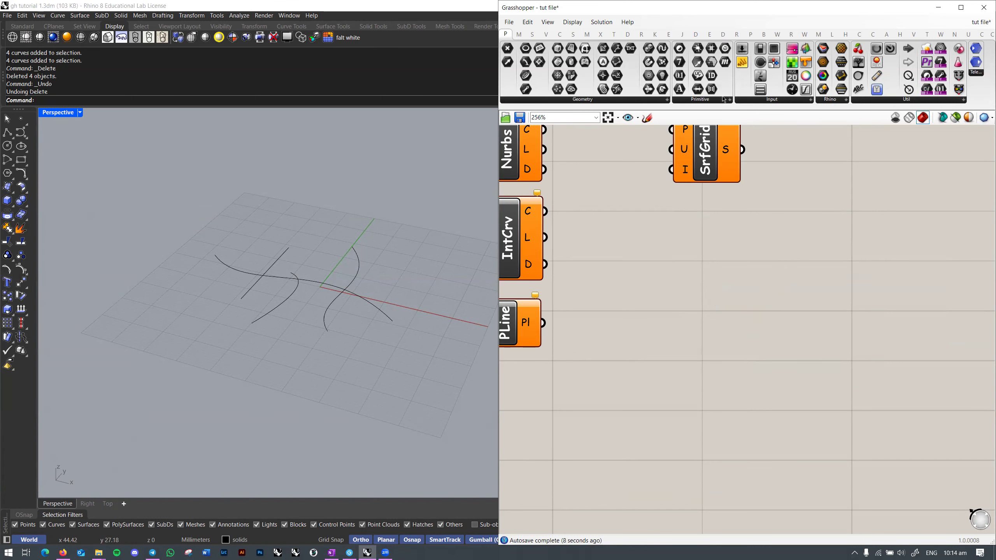
Step: Select all four curves in the Rhino viewport and delete them, leaving the empty grid
{"action": "left_click", "coordinate": [712, 104]}
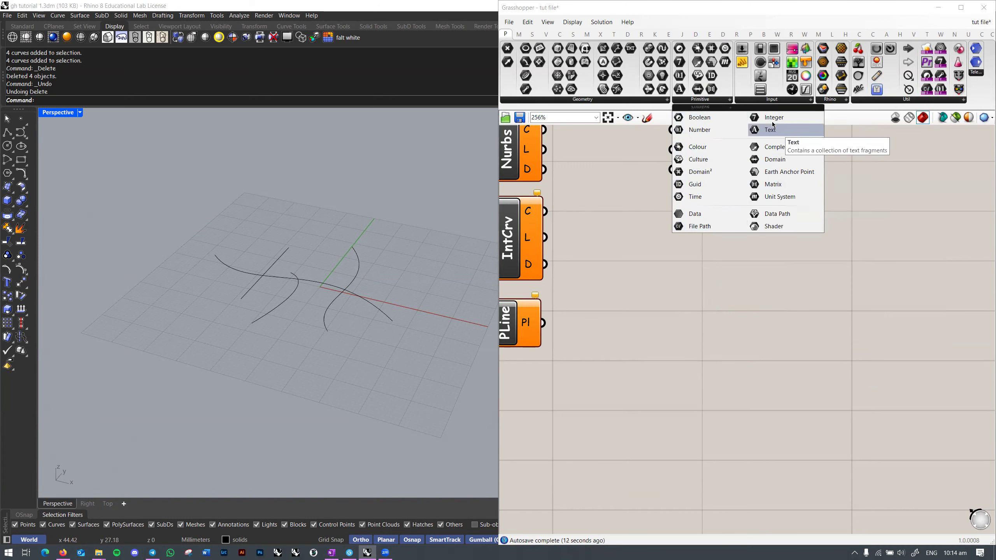
{"action": "left_click", "coordinate": [654, 103]}
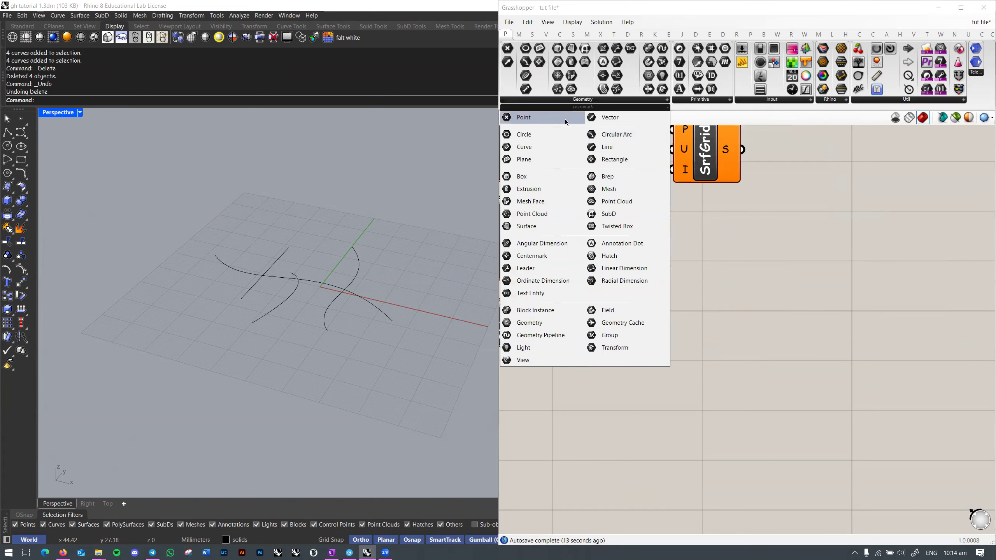
{"action": "left_click", "coordinate": [283, 296]}
{"action": "key", "text": "ctrl+a"}
{"action": "key", "text": "Delete"}
Step: Orbit the Perspective view and pan and zoom around the Grasshopper canvas
{"action": "scroll", "coordinate": [727, 299], "scroll_direction": "down", "scroll_amount": 4}
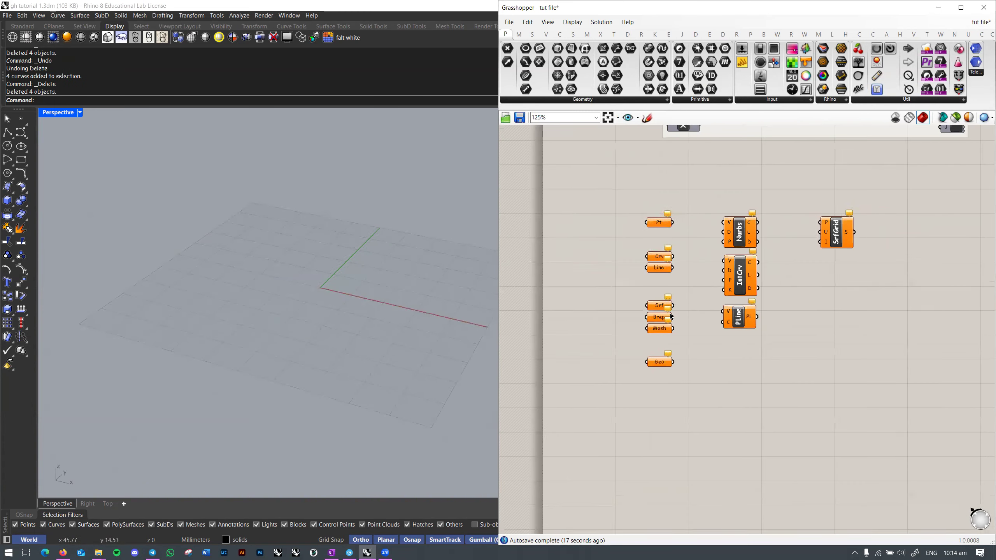
{"action": "right_click_drag", "start_coordinate": [320, 281], "coordinate": [292, 304]}
{"action": "right_click_drag", "start_coordinate": [826, 334], "coordinate": [751, 307]}
{"action": "scroll", "coordinate": [751, 307], "scroll_direction": "down", "scroll_amount": 1}
{"action": "scroll", "coordinate": [781, 306], "scroll_direction": "up", "scroll_amount": 1}
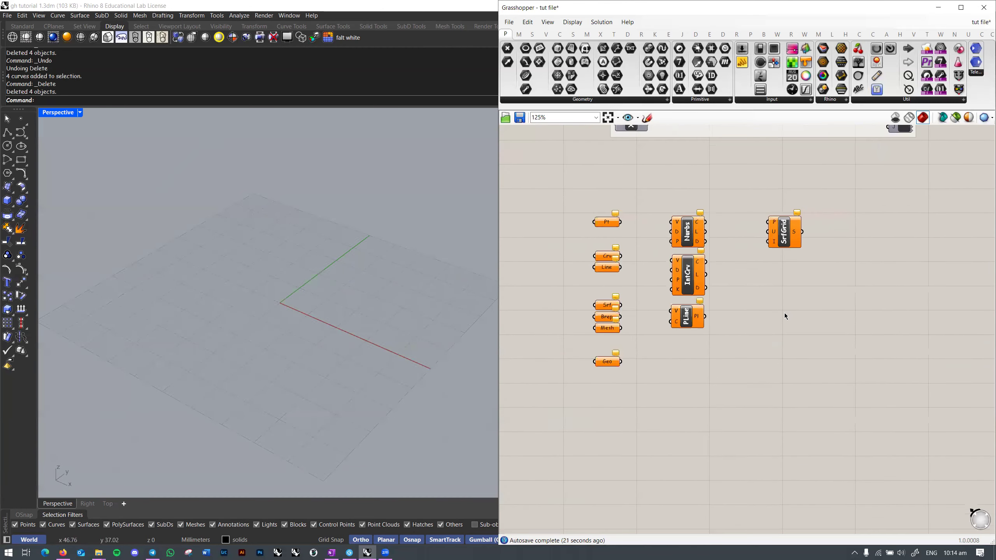
{"action": "scroll", "coordinate": [804, 273], "scroll_direction": "down", "scroll_amount": 10}
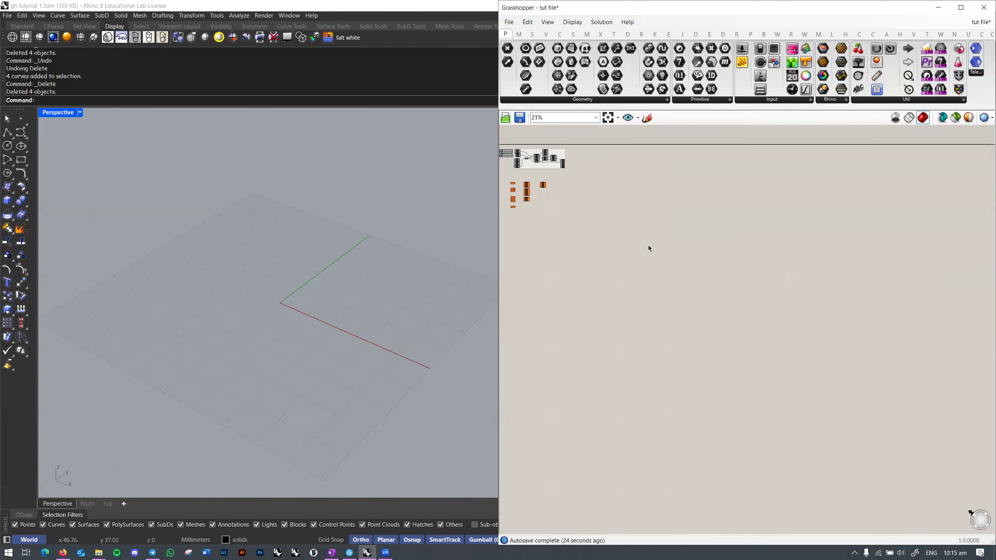
{"action": "right_click_drag", "start_coordinate": [871, 362], "coordinate": [577, 184]}
{"action": "right_click_drag", "start_coordinate": [607, 237], "coordinate": [670, 310]}
{"action": "scroll", "coordinate": [675, 297], "scroll_direction": "up", "scroll_amount": 4}
{"action": "scroll", "coordinate": [782, 328], "scroll_direction": "up", "scroll_amount": 4}
{"action": "scroll", "coordinate": [796, 341], "scroll_direction": "down", "scroll_amount": 8}
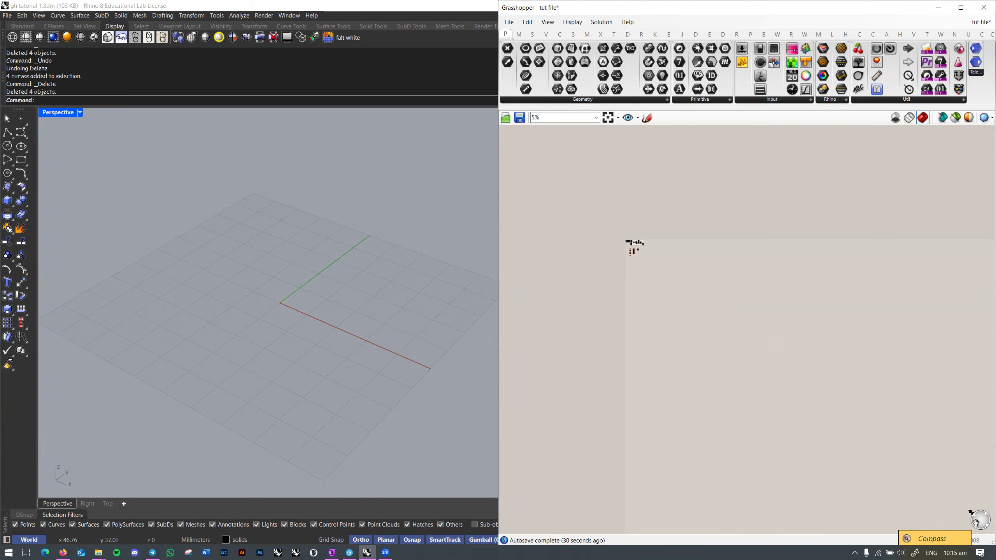
Step: Centre the component cluster on the canvas and window-select every component
{"action": "right_click_drag", "start_coordinate": [718, 381], "coordinate": [571, 448]}
{"action": "right_click_drag", "start_coordinate": [902, 385], "coordinate": [953, 527]}
{"action": "right_click_drag", "start_coordinate": [756, 453], "coordinate": [848, 378]}
{"action": "right_click_drag", "start_coordinate": [920, 434], "coordinate": [754, 392]}
{"action": "scroll", "coordinate": [735, 380], "scroll_direction": "up", "scroll_amount": 8}
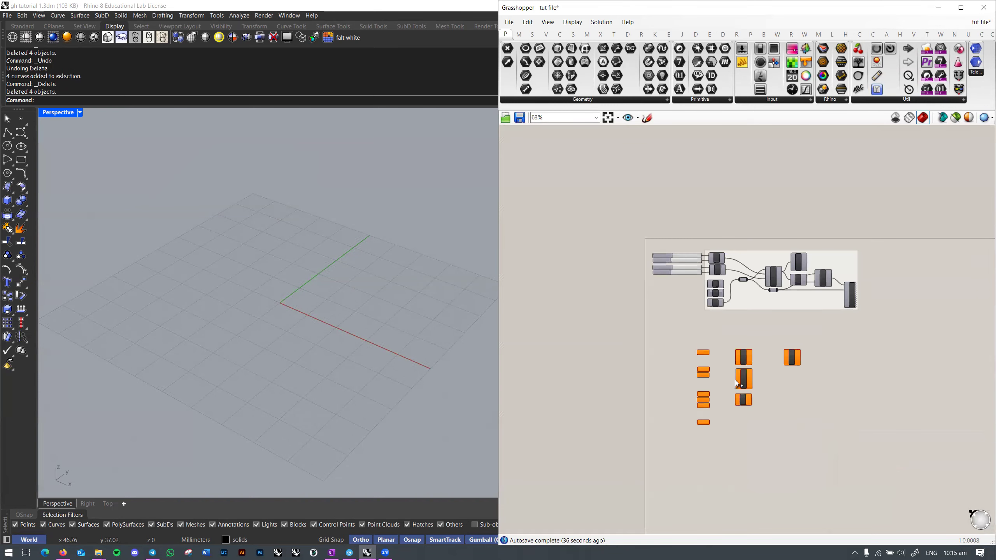
{"action": "left_click_drag", "start_coordinate": [586, 209], "coordinate": [924, 457]}
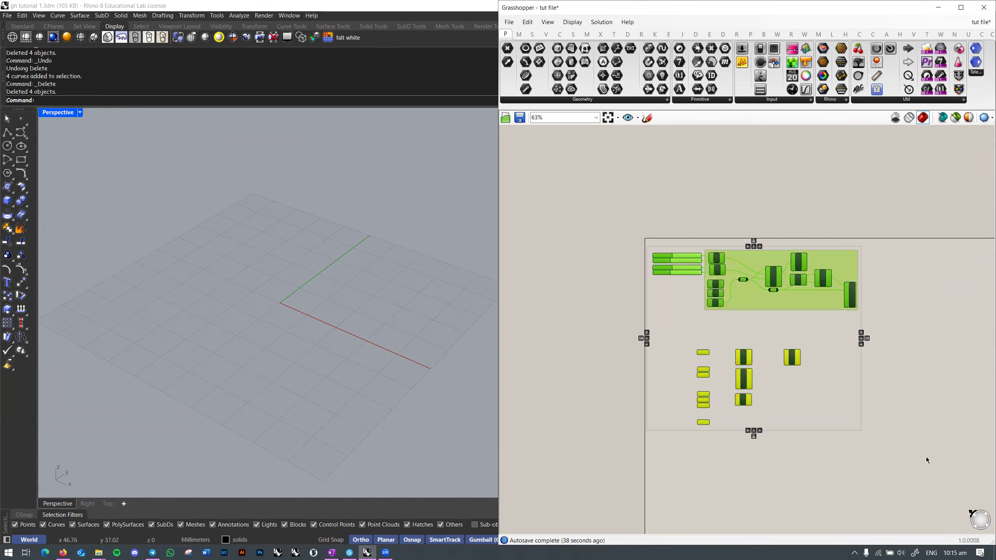
{"action": "right_click_drag", "start_coordinate": [935, 165], "coordinate": [703, 492]}
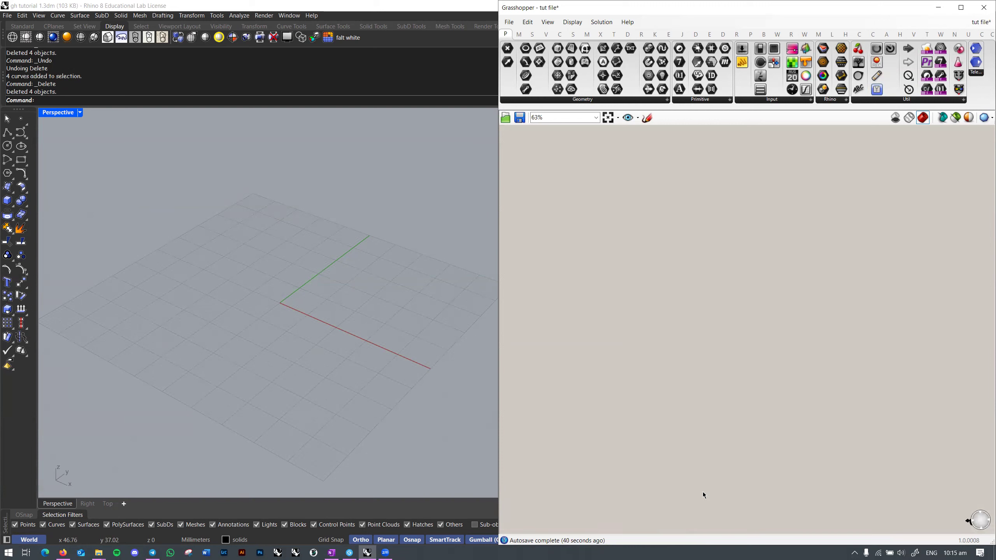
Step: Pan the components back, deselect them, and Zoom Extents to show the whole definition at about 88%
{"action": "right_click", "coordinate": [754, 162]}
{"action": "left_click", "coordinate": [842, 265]}
{"action": "right_click_drag", "start_coordinate": [808, 404], "coordinate": [706, 345]}
{"action": "right_click_drag", "start_coordinate": [906, 514], "coordinate": [617, 283]}
{"action": "left_click", "coordinate": [826, 377]}
{"action": "right_click_drag", "start_coordinate": [827, 377], "coordinate": [685, 427]}
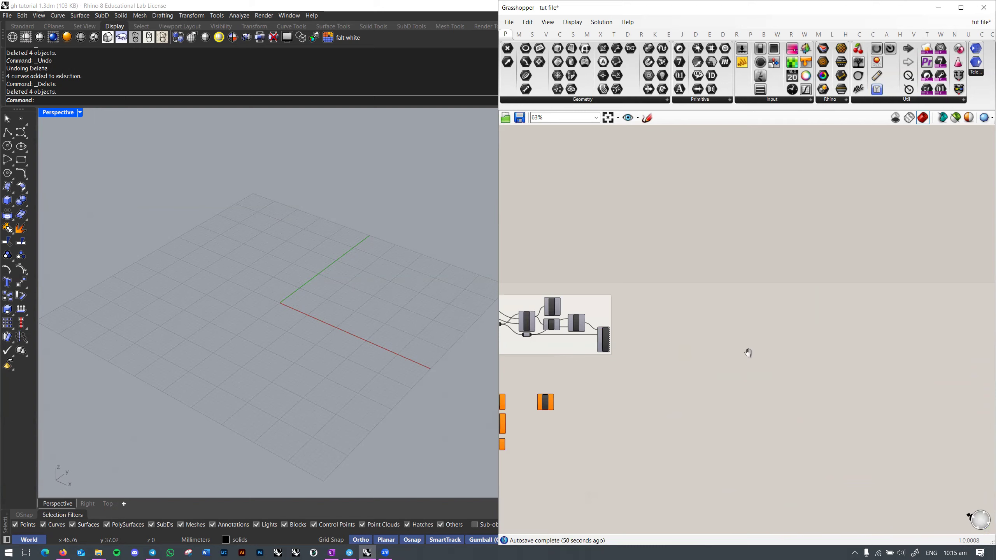
{"action": "left_click", "coordinate": [607, 118]}
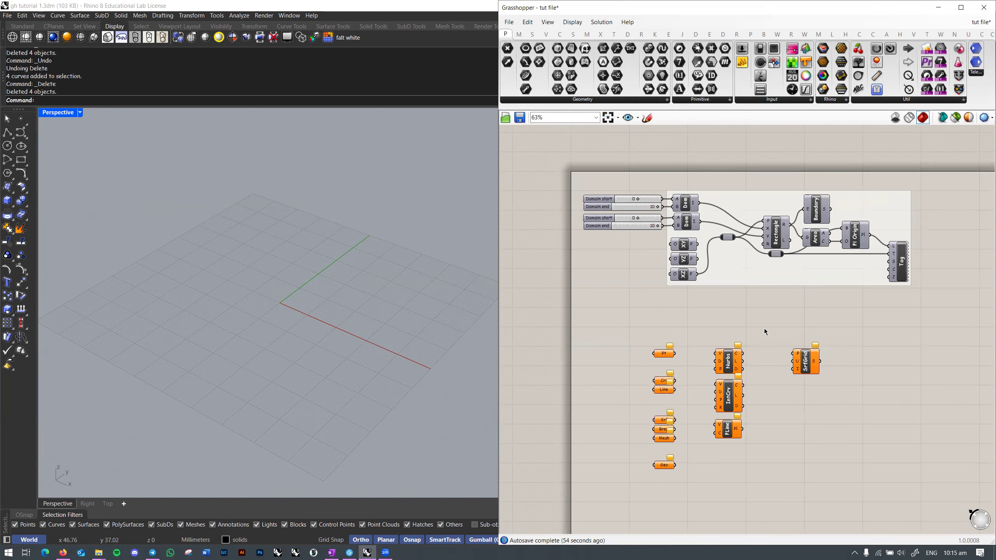
{"action": "scroll", "coordinate": [883, 324], "scroll_direction": "up", "scroll_amount": 4}
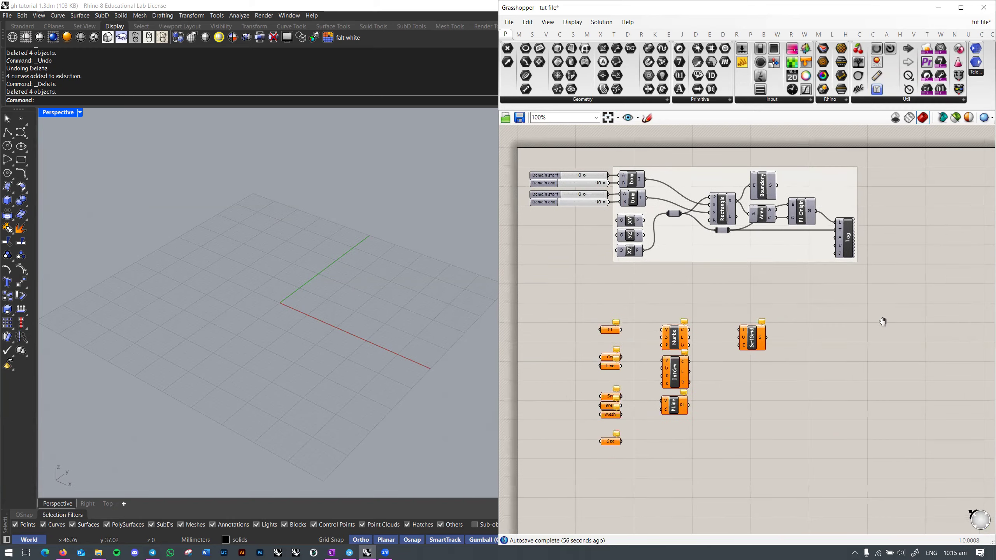
{"action": "scroll", "coordinate": [895, 316], "scroll_direction": "down", "scroll_amount": 3}
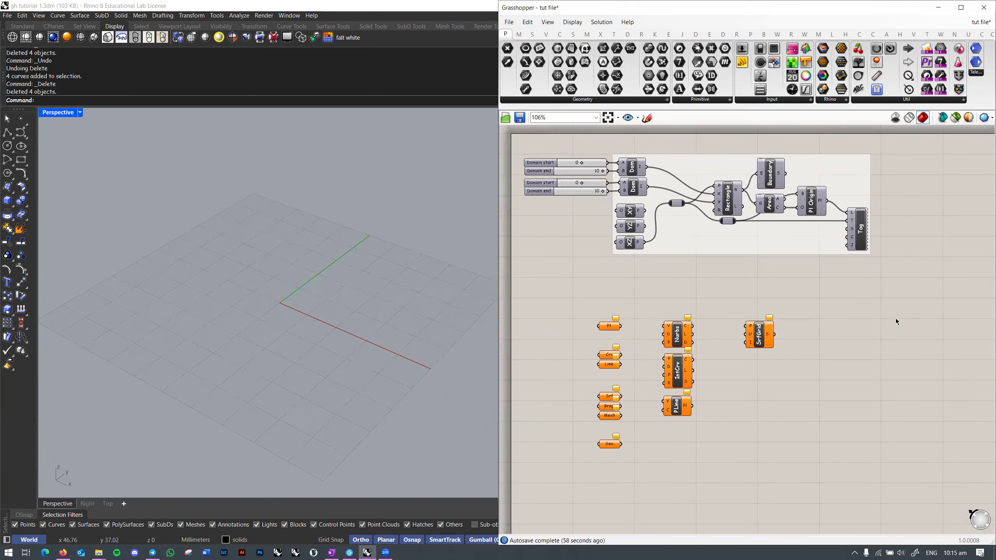
{"action": "right_click_drag", "start_coordinate": [853, 335], "coordinate": [880, 326]}
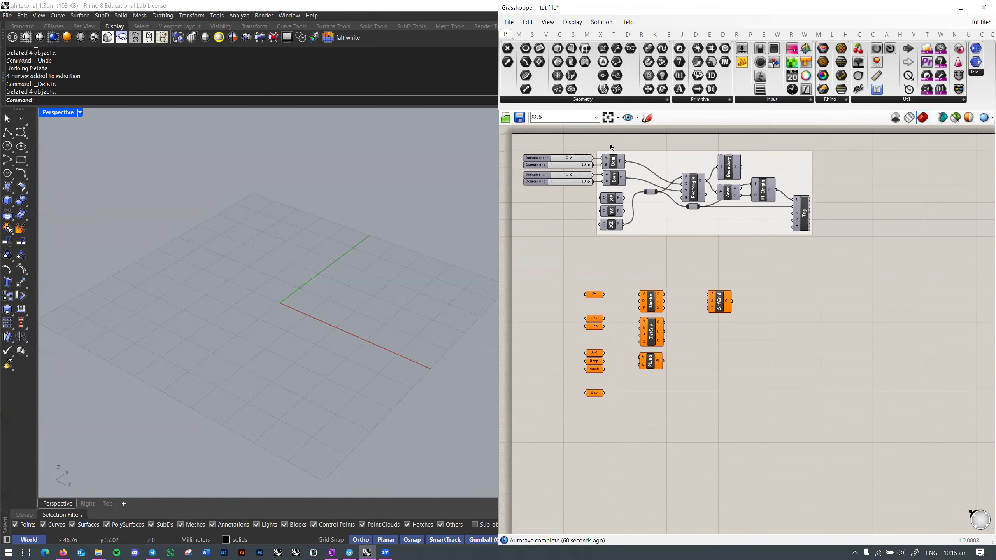
{"action": "left_click", "coordinate": [598, 100]}
Step: Place generic Geometry and Geometry Pipeline parameters on the canvas from the Geometry list
{"action": "left_click", "coordinate": [642, 101]}
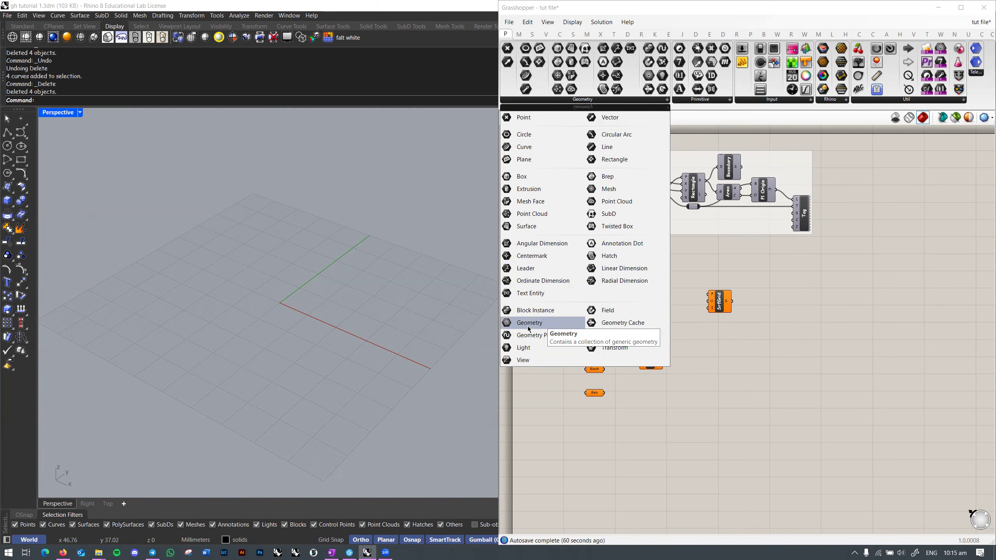
{"action": "left_click", "coordinate": [851, 336]}
{"action": "left_click", "coordinate": [638, 102]}
{"action": "left_click", "coordinate": [549, 323]}
{"action": "left_click", "coordinate": [789, 431]}
{"action": "left_click", "coordinate": [624, 100]}
{"action": "left_click", "coordinate": [562, 336]}
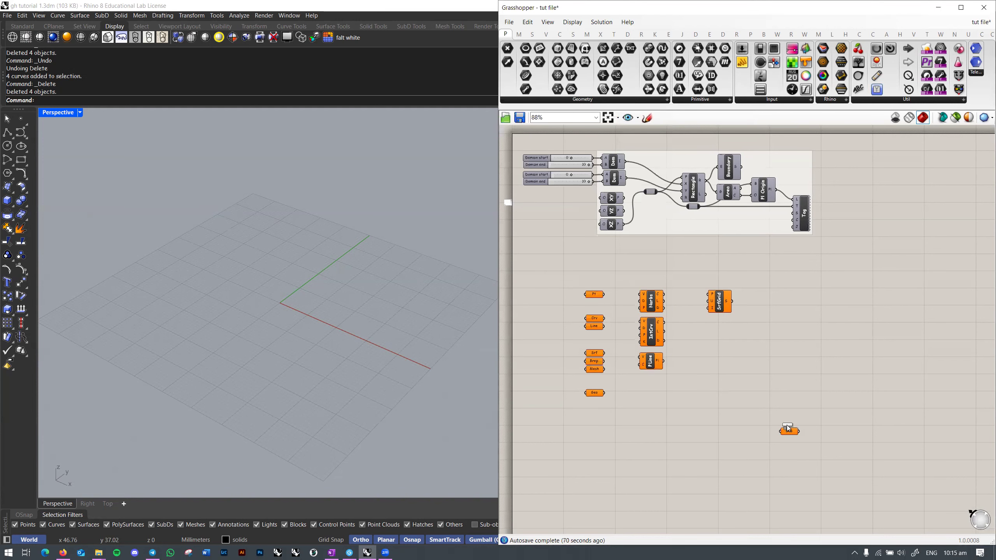
{"action": "left_click", "coordinate": [644, 102]}
{"action": "left_click", "coordinate": [560, 321]}
Step: Window-select the three new Geo parameters and delete them
{"action": "left_click_drag", "start_coordinate": [775, 456], "coordinate": [709, 503]}
{"action": "right_click_drag", "start_coordinate": [783, 460], "coordinate": [705, 319]}
{"action": "scroll", "coordinate": [728, 394], "scroll_direction": "up", "scroll_amount": 5}
{"action": "key", "text": "Delete"}
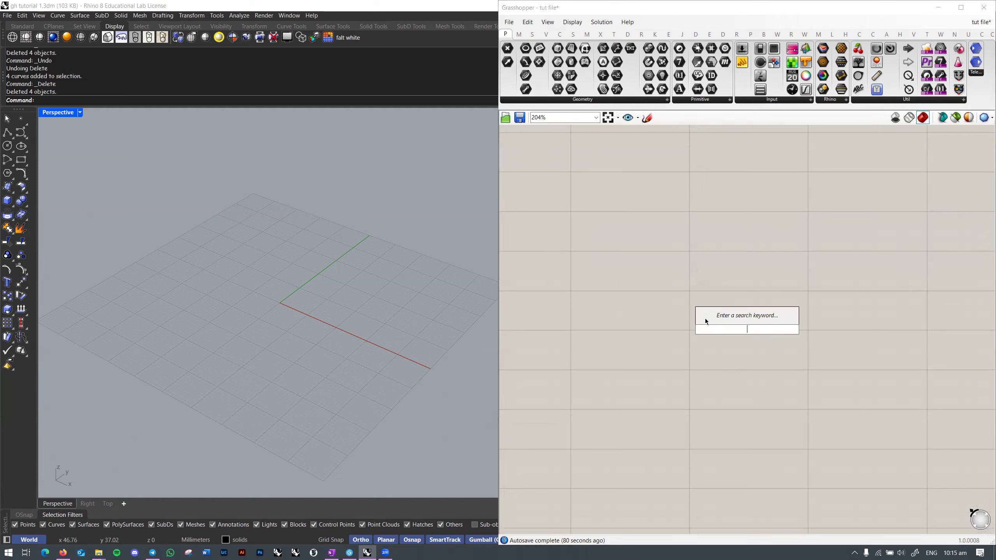
Step: Add a Geometry parameter to the canvas by searching 'geometry'
{"action": "double_click", "coordinate": [707, 322]}
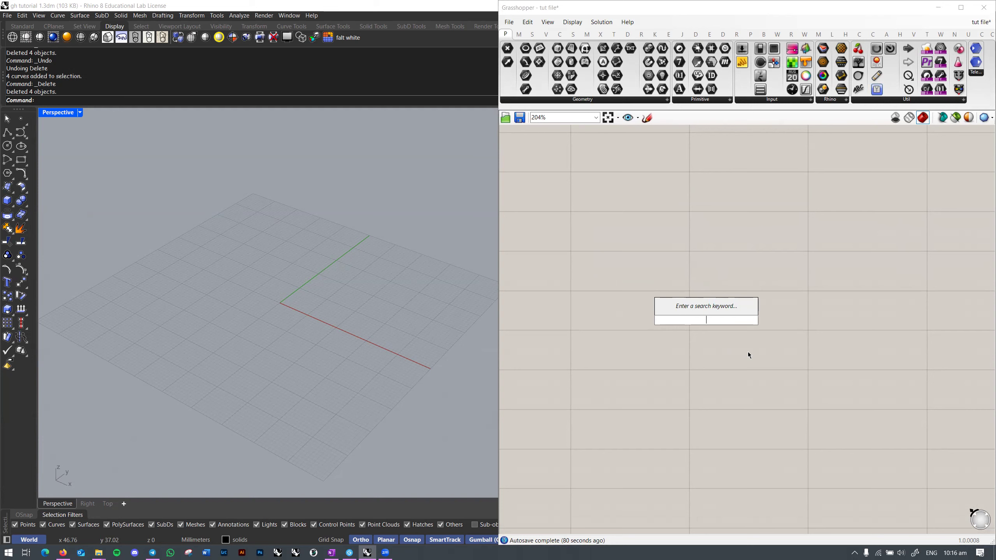
{"action": "type", "text": "ge"}
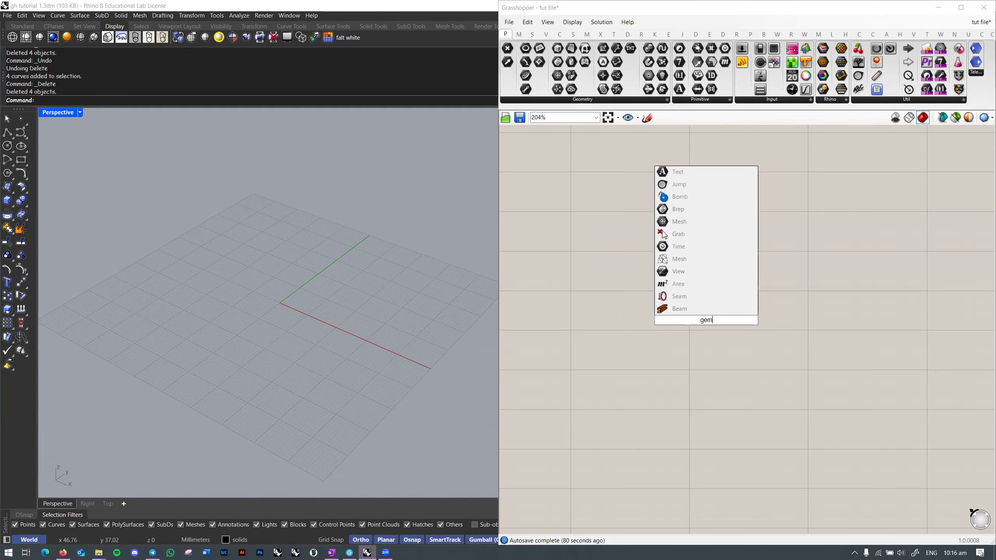
{"action": "type", "text": "ometry"}
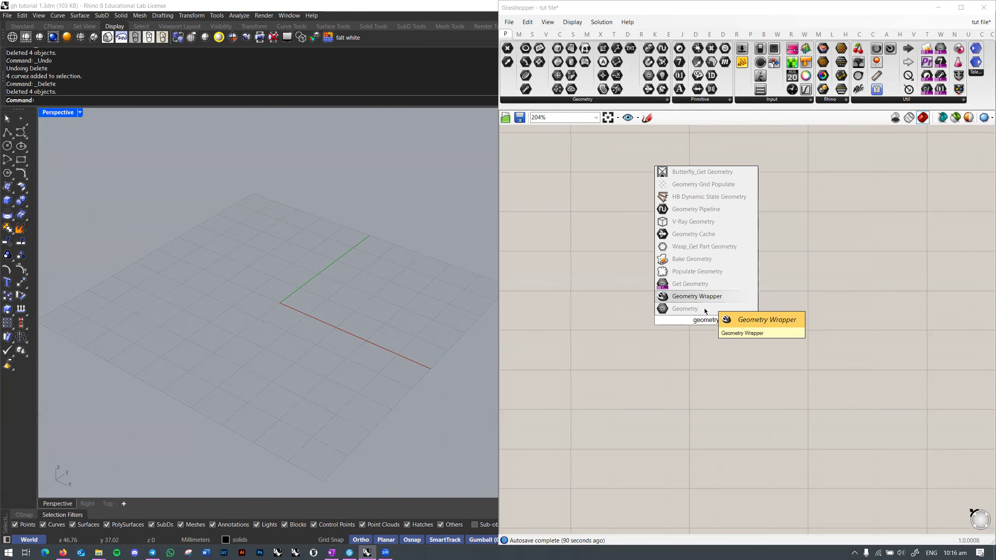
{"action": "left_click", "coordinate": [688, 310]}
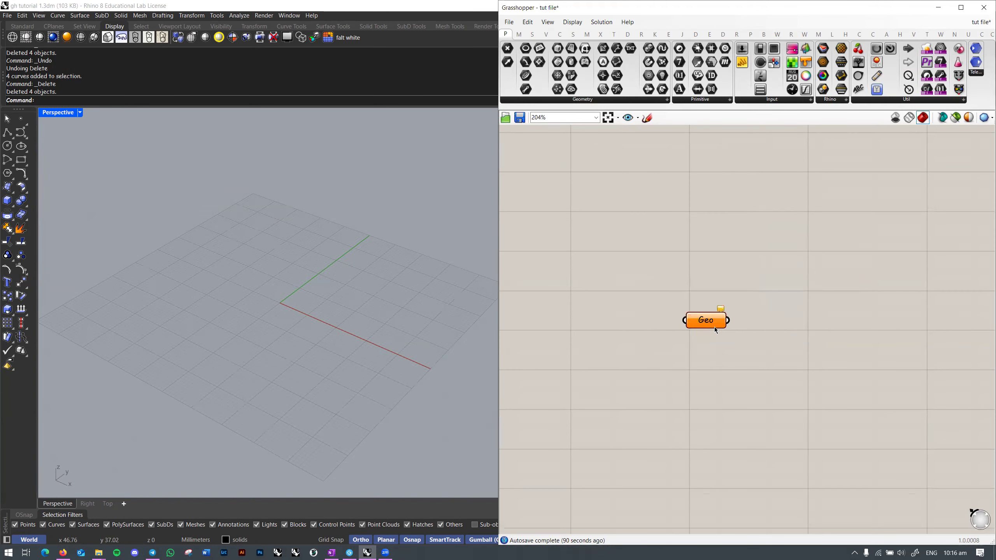
{"action": "left_click", "coordinate": [706, 322]}
Step: Paste several Geo copies, delete them all, and zoom out to the existing components
{"action": "key", "text": "ctrl+c"}
{"action": "key", "text": "ctrl+v"}
{"action": "key", "text": "ctrl+v"}
{"action": "key", "text": "ctrl+v"}
{"action": "key", "text": "ctrl+v"}
{"action": "key", "text": "ctrl+v"}
{"action": "key", "text": "ctrl+v"}
{"action": "key", "text": "ctrl+v"}
{"action": "key", "text": "ctrl+a"}
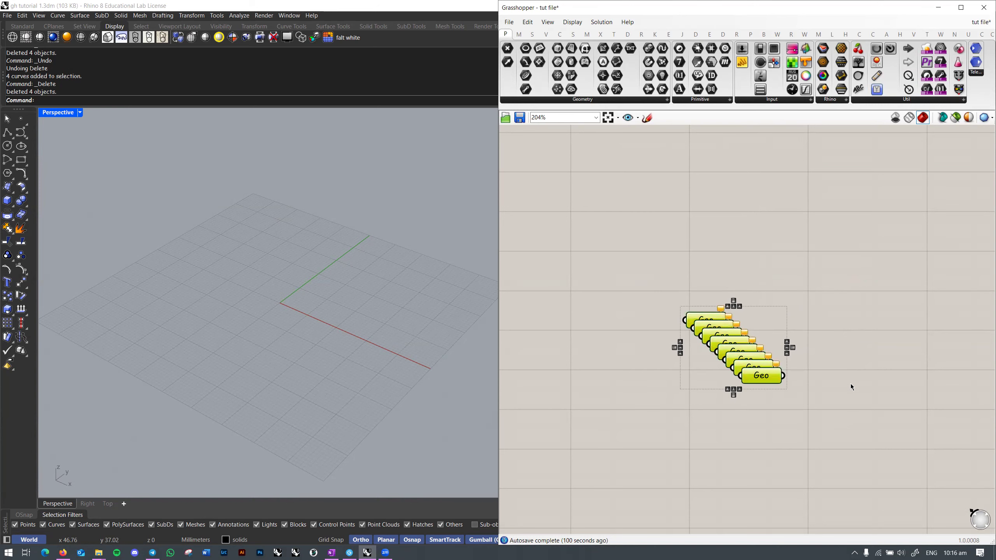
{"action": "key", "text": "Delete"}
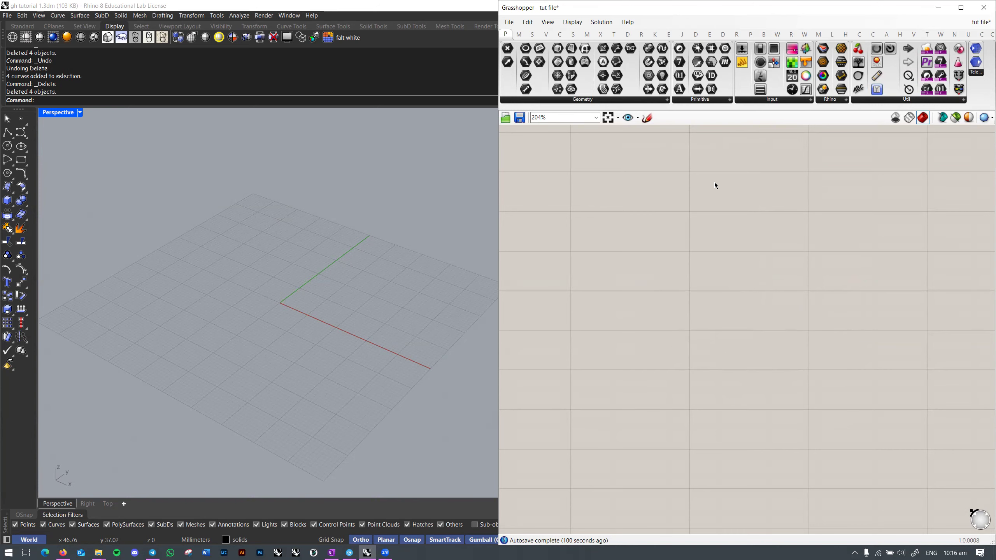
{"action": "scroll", "coordinate": [780, 229], "scroll_direction": "down", "scroll_amount": 5}
{"action": "right_click_drag", "start_coordinate": [624, 169], "coordinate": [766, 267]}
{"action": "scroll", "coordinate": [705, 243], "scroll_direction": "up", "scroll_amount": 2}
{"action": "scroll", "coordinate": [705, 246], "scroll_direction": "up", "scroll_amount": 3}
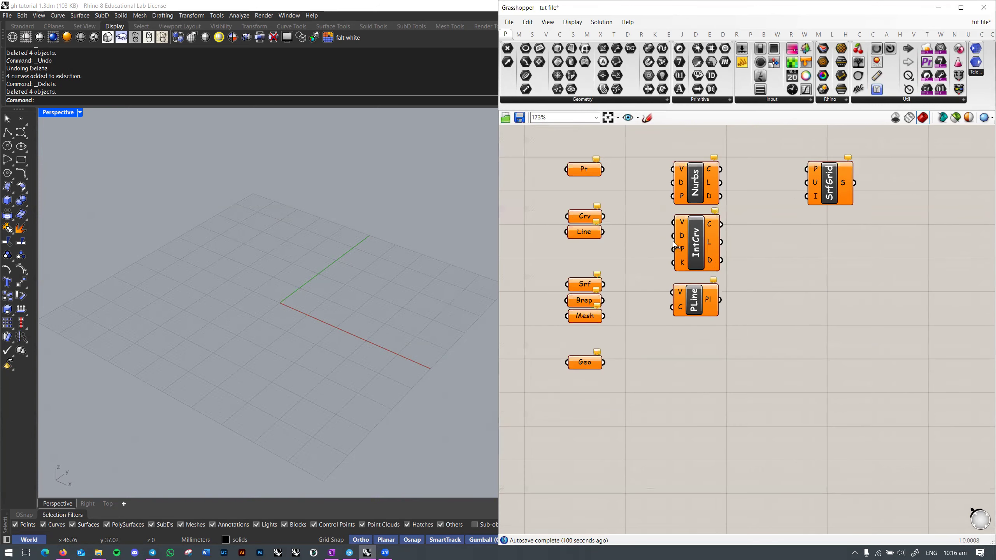
Step: Add a Number Slider from the Input list and position it on the canvas
{"action": "right_click_drag", "start_coordinate": [757, 216], "coordinate": [753, 219]}
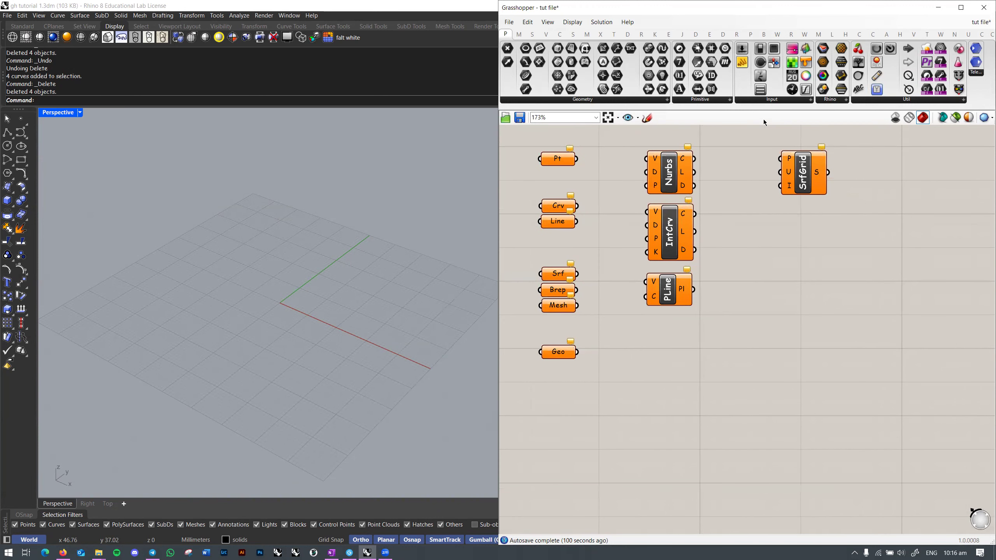
{"action": "left_click", "coordinate": [778, 101]}
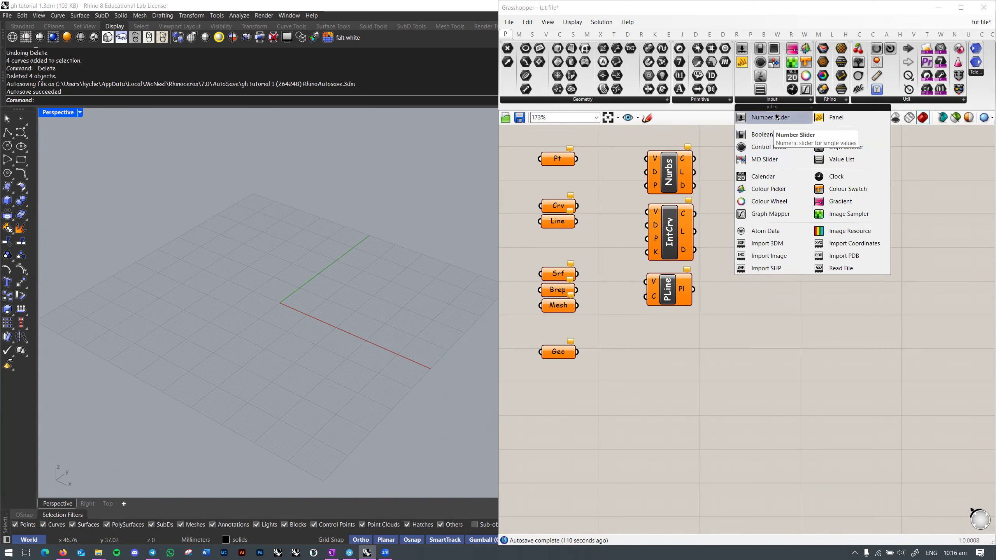
{"action": "left_click", "coordinate": [771, 118]}
{"action": "left_click", "coordinate": [831, 291]}
{"action": "right_click_drag", "start_coordinate": [798, 277], "coordinate": [780, 270]}
{"action": "scroll", "coordinate": [781, 271], "scroll_direction": "up", "scroll_amount": 3}
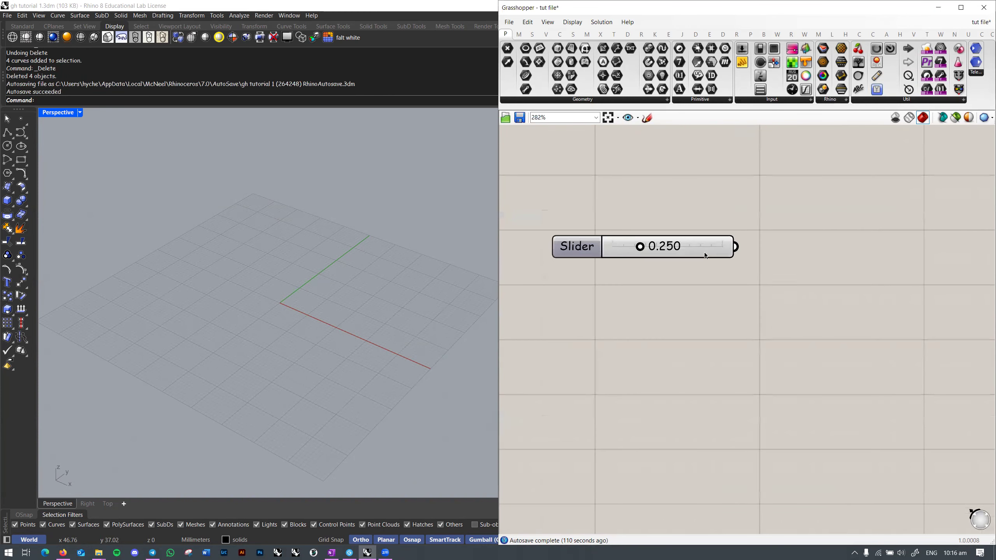
Step: Set the slider to whole-number rounding with a maximum of 12, then return it to 0
{"action": "double_click", "coordinate": [595, 247]}
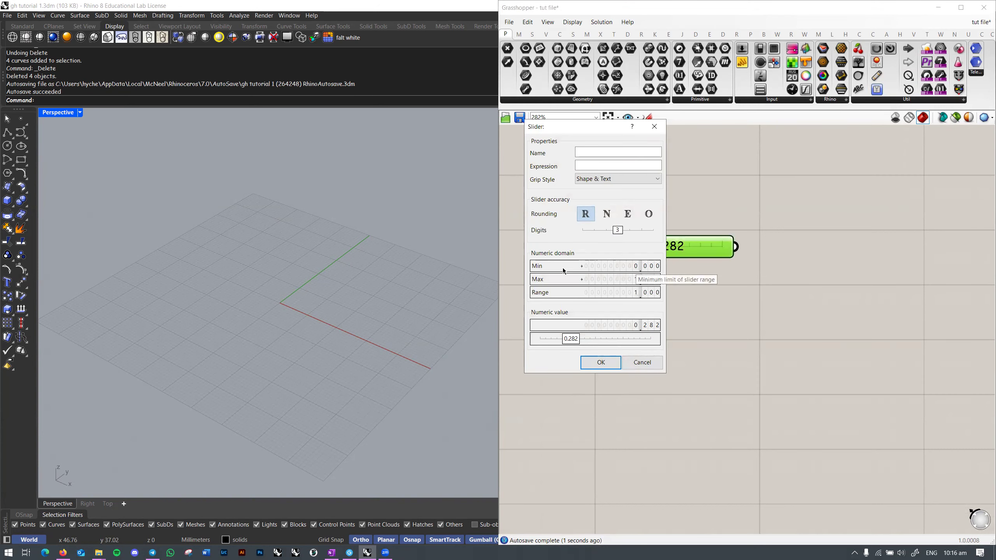
{"action": "left_click", "coordinate": [617, 230]}
{"action": "left_click", "coordinate": [607, 213]}
{"action": "left_click_drag", "start_coordinate": [658, 280], "coordinate": [662, 169]}
{"action": "left_click", "coordinate": [614, 365]}
{"action": "left_click_drag", "start_coordinate": [616, 252], "coordinate": [575, 252]}
Step: Switch the slider back to decimal rounding with 3 digits, leaving it at 0.000
{"action": "double_click", "coordinate": [576, 252]}
{"action": "left_click", "coordinate": [564, 215]}
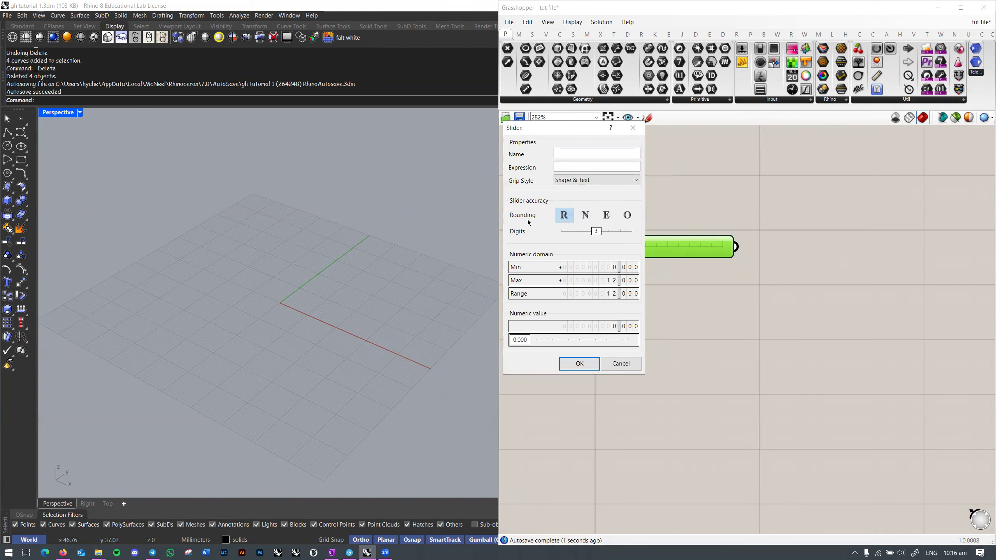
{"action": "left_click_drag", "start_coordinate": [597, 232], "coordinate": [563, 251]}
{"action": "left_click", "coordinate": [579, 364]}
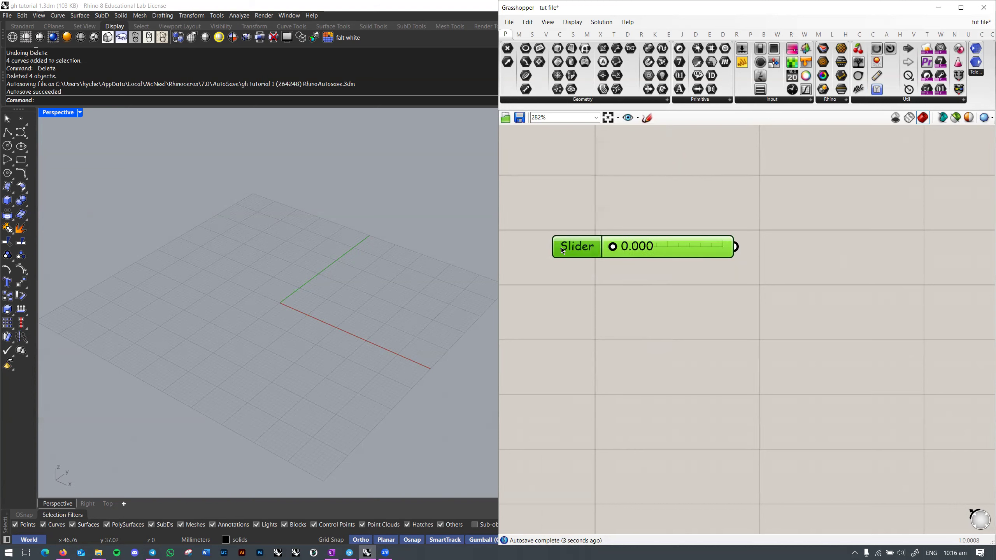
{"action": "double_click", "coordinate": [562, 251]}
{"action": "left_click", "coordinate": [614, 366]}
Step: Place a Boolean Toggle and a Button side by side, flipping the toggle True and back
{"action": "left_click", "coordinate": [748, 101]}
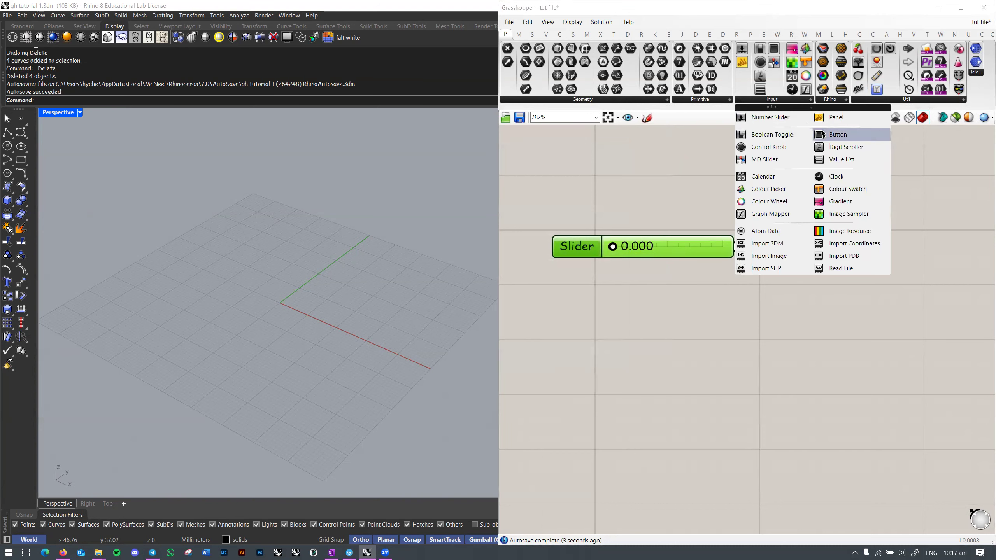
{"action": "left_click_drag", "start_coordinate": [773, 134], "coordinate": [617, 198]}
{"action": "double_click", "coordinate": [643, 188]}
{"action": "double_click", "coordinate": [643, 187]}
{"action": "left_click", "coordinate": [794, 101]}
{"action": "left_click_drag", "start_coordinate": [843, 134], "coordinate": [735, 187]}
Step: Test the Button and Toggle outputs in a temporary Panel, then delete the Panel
{"action": "double_click", "coordinate": [893, 200]}
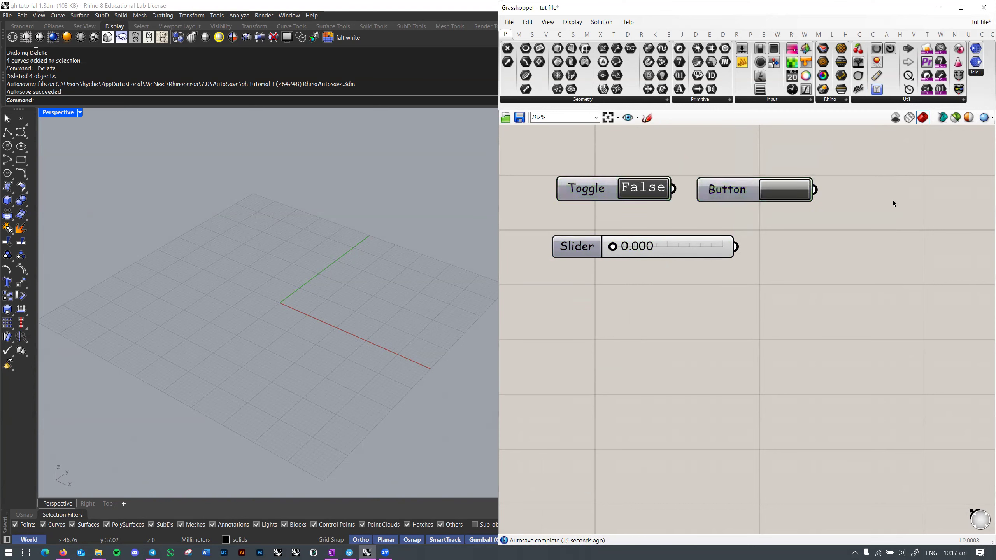
{"action": "type", "text": "//"}
{"action": "key", "text": "Return"}
{"action": "left_click_drag", "start_coordinate": [831, 196], "coordinate": [797, 190]}
{"action": "left_click", "coordinate": [797, 190]}
{"action": "left_click_drag", "start_coordinate": [673, 189], "coordinate": [851, 190]}
{"action": "mouse_move", "coordinate": [730, 190]}
{"action": "left_mouse_down"}
{"action": "mouse_move", "coordinate": [733, 226]}
{"action": "mouse_move", "coordinate": [724, 193]}
{"action": "left_mouse_up"}
{"action": "left_click", "coordinate": [649, 193]}
{"action": "left_click", "coordinate": [649, 193]}
{"action": "left_click", "coordinate": [858, 198]}
{"action": "key", "text": "Delete"}
Step: Group the Toggle and Button under the name 'boolean inputs' and move the slider lower
{"action": "left_click", "coordinate": [731, 195]}
{"action": "scroll", "coordinate": [732, 189], "scroll_direction": "down", "scroll_amount": 2}
{"action": "left_click_drag", "start_coordinate": [845, 153], "coordinate": [662, 219]}
{"action": "right_click_drag", "start_coordinate": [663, 221], "coordinate": [653, 268]}
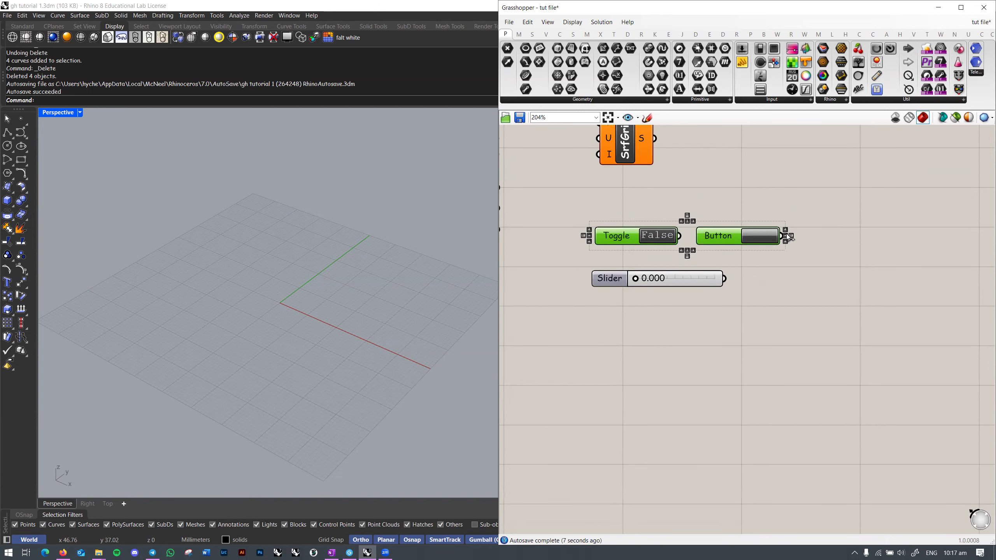
{"action": "key", "text": "ctrl+g"}
{"action": "right_click", "coordinate": [693, 235]}
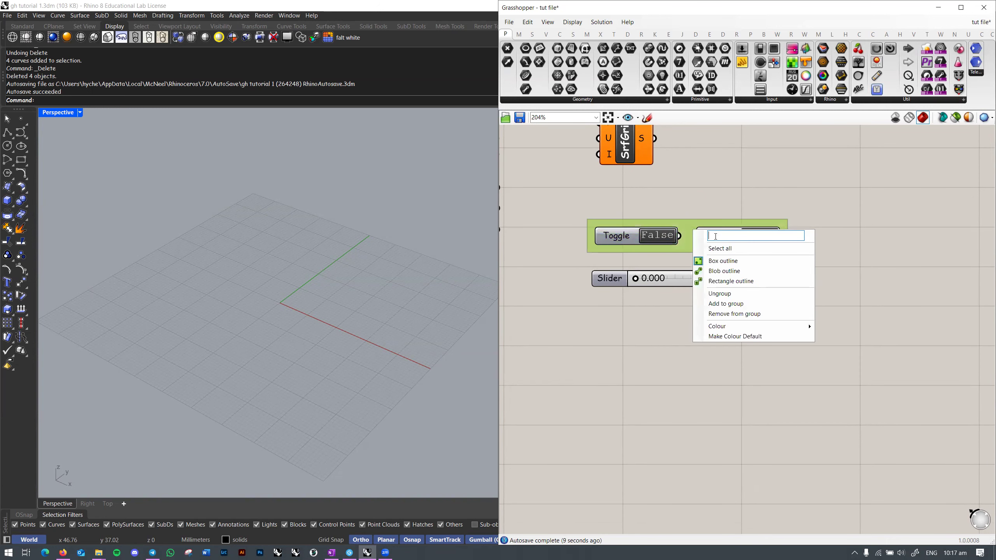
{"action": "type", "text": "boolean inputs"}
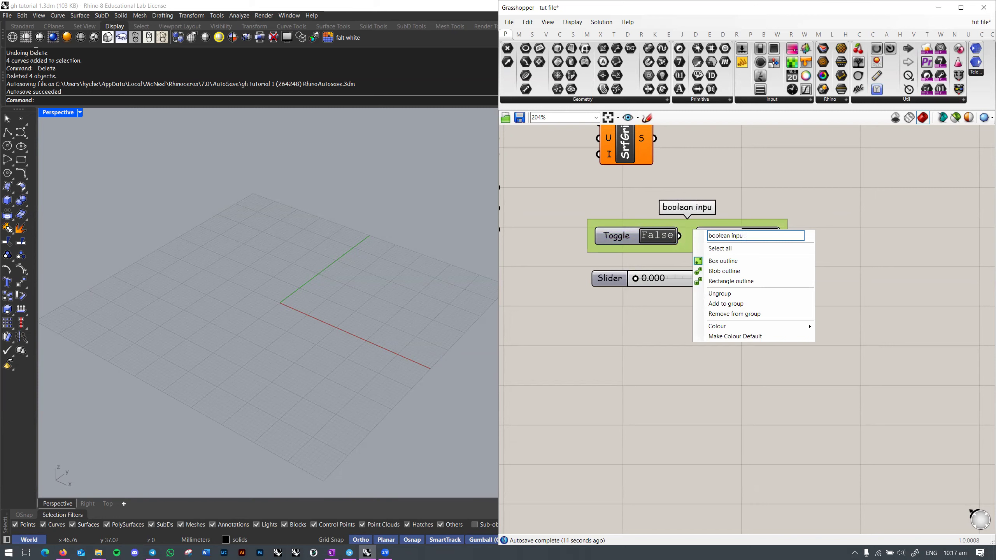
{"action": "key", "text": "Return"}
{"action": "left_click", "coordinate": [807, 290]}
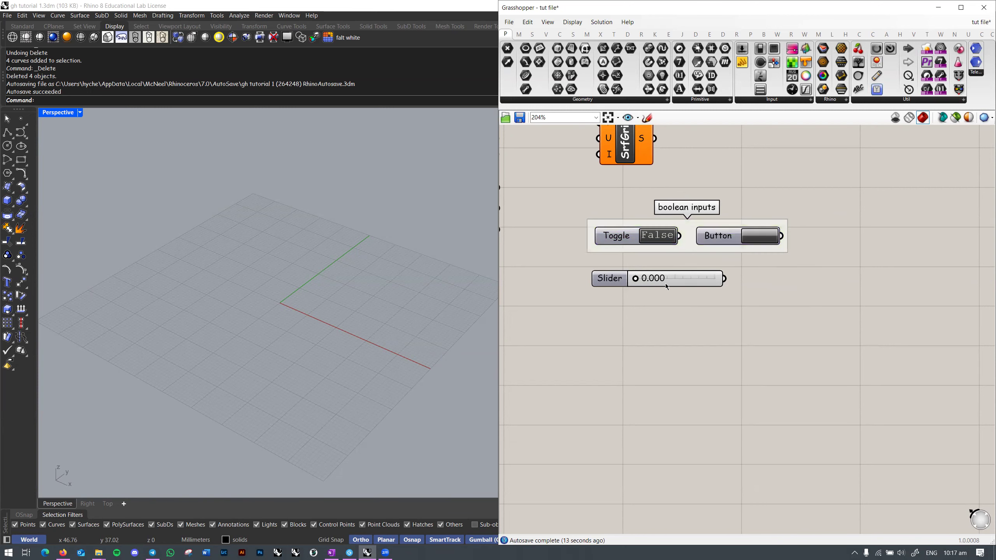
{"action": "left_click_drag", "start_coordinate": [666, 287], "coordinate": [666, 308]}
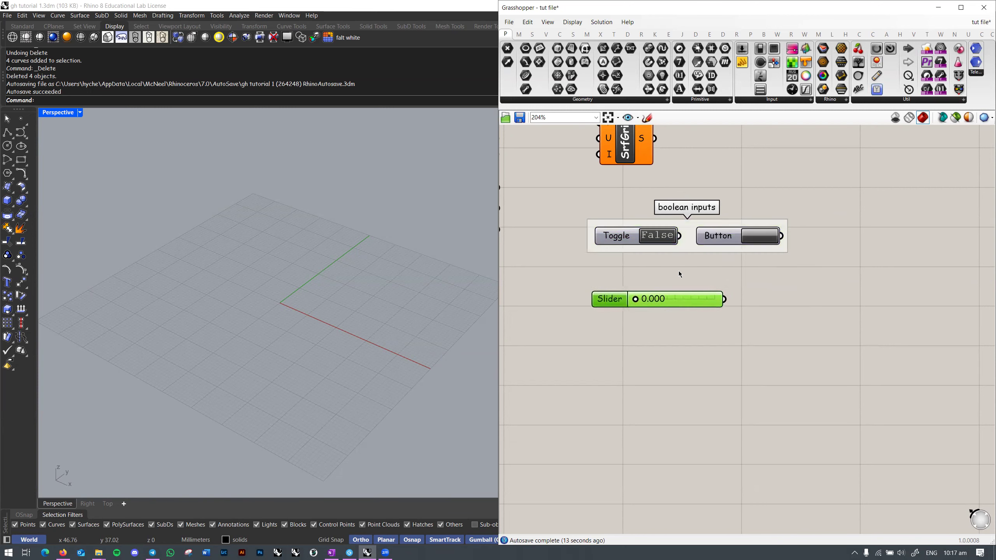
Step: Add a Control Knob below the slider and turn it to 0.26
{"action": "left_click", "coordinate": [771, 104]}
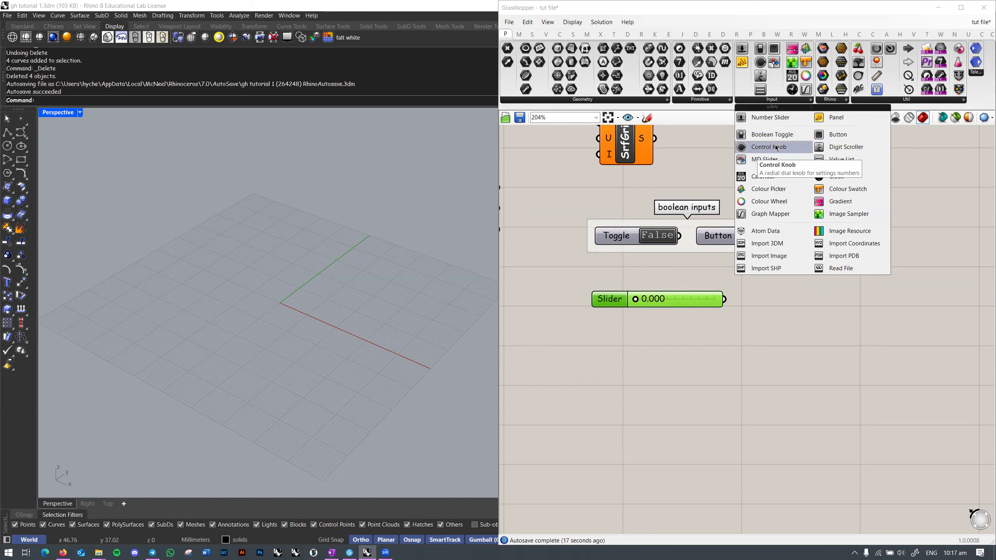
{"action": "left_click_drag", "start_coordinate": [777, 149], "coordinate": [640, 349]}
{"action": "scroll", "coordinate": [643, 348], "scroll_direction": "up", "scroll_amount": 3}
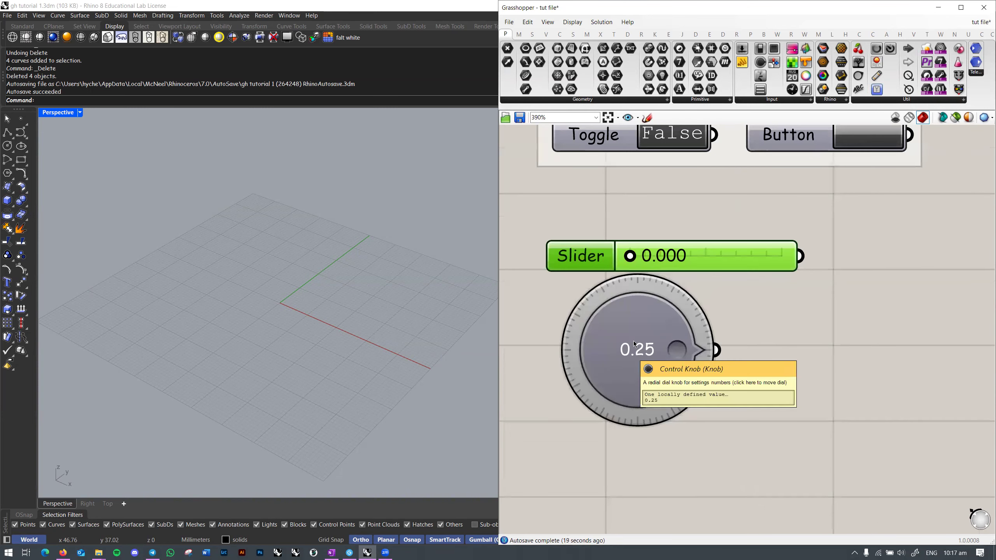
{"action": "scroll", "coordinate": [634, 341], "scroll_direction": "down", "scroll_amount": 2}
{"action": "left_click_drag", "start_coordinate": [603, 292], "coordinate": [626, 286]}
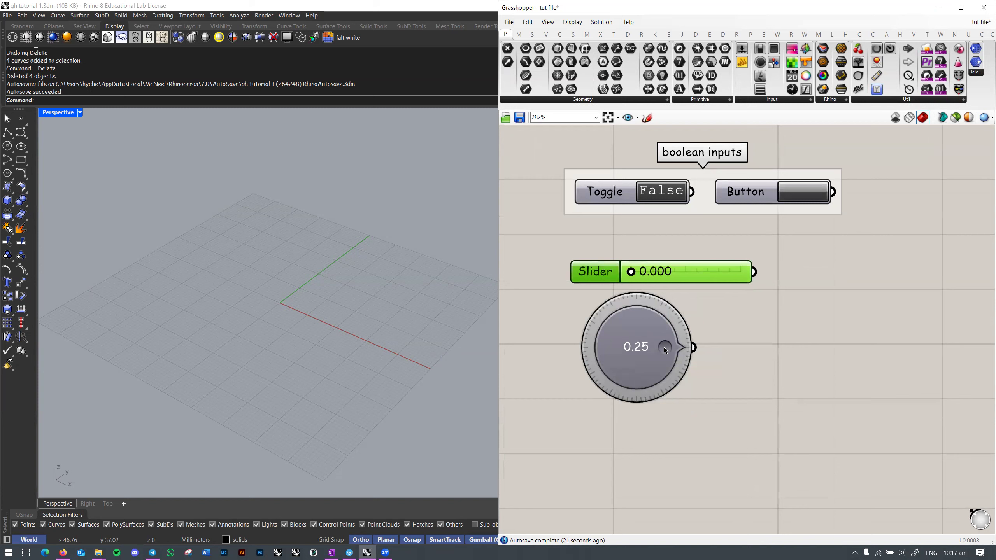
{"action": "mouse_move", "coordinate": [606, 376]}
{"action": "left_mouse_down"}
{"action": "mouse_move", "coordinate": [653, 377]}
{"action": "mouse_move", "coordinate": [628, 305]}
{"action": "mouse_move", "coordinate": [642, 308]}
{"action": "mouse_move", "coordinate": [626, 361]}
{"action": "left_mouse_up"}
{"action": "left_click", "coordinate": [788, 333]}
Step: Add a Digit Scroller below the knob and set its value to 12380921
{"action": "left_click", "coordinate": [810, 99]}
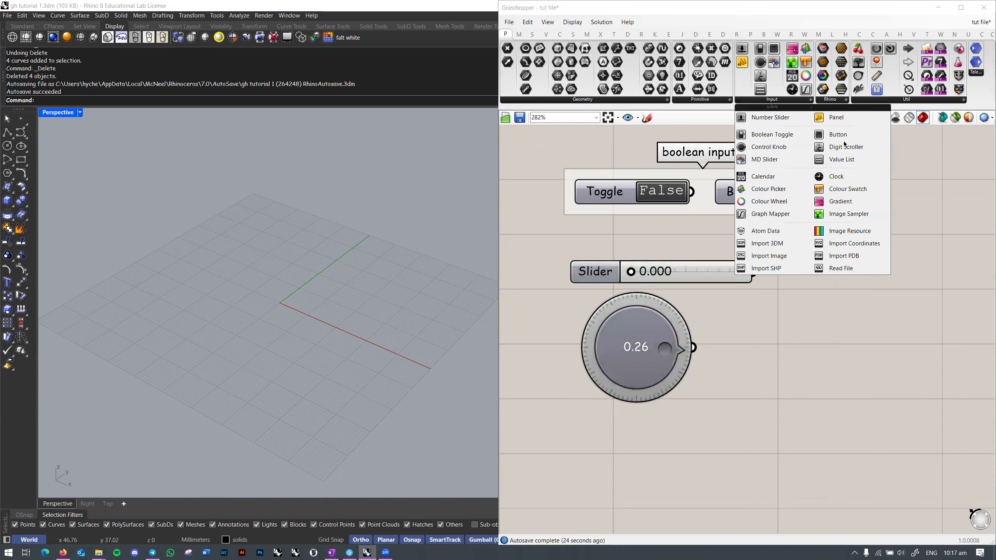
{"action": "left_click_drag", "start_coordinate": [844, 149], "coordinate": [635, 361]}
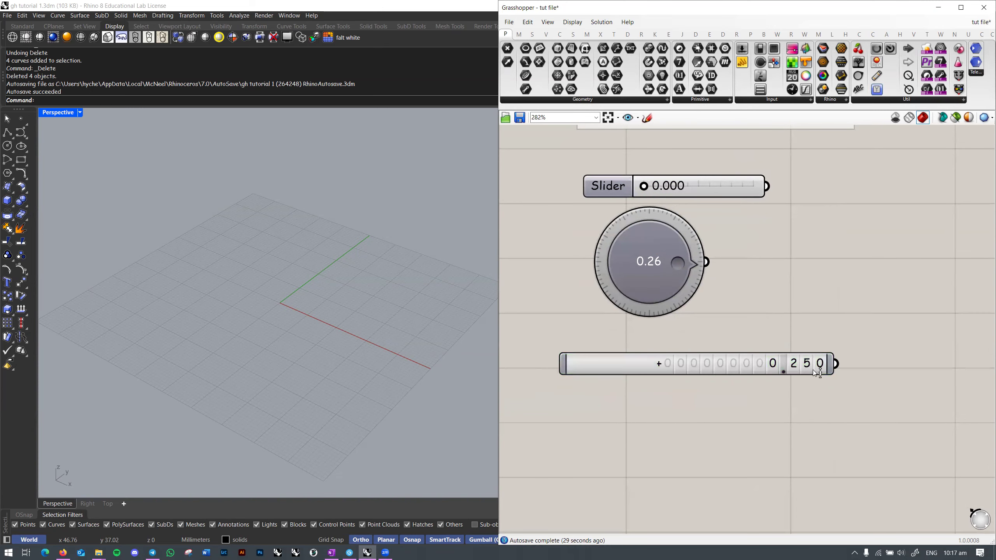
{"action": "double_click", "coordinate": [601, 373]}
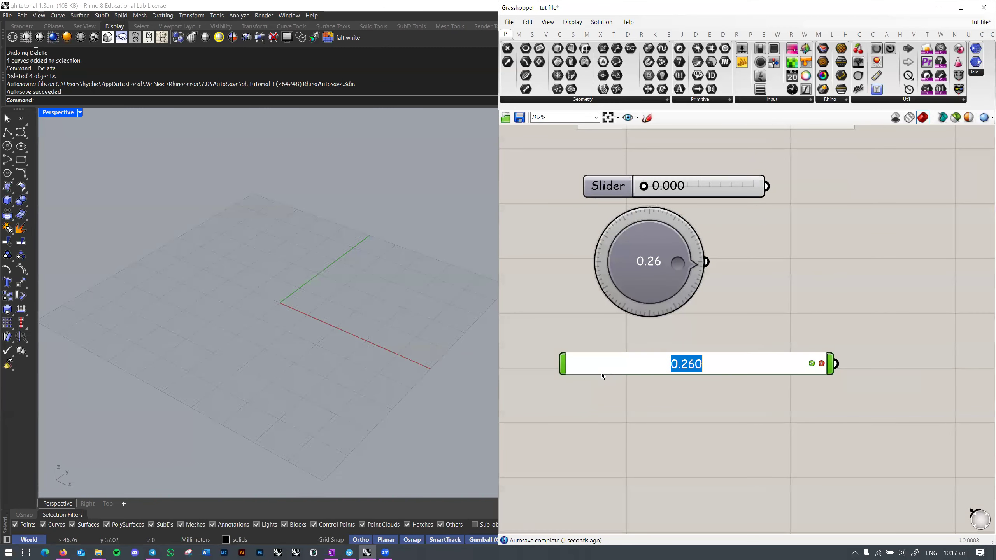
{"action": "left_click", "coordinate": [821, 309]}
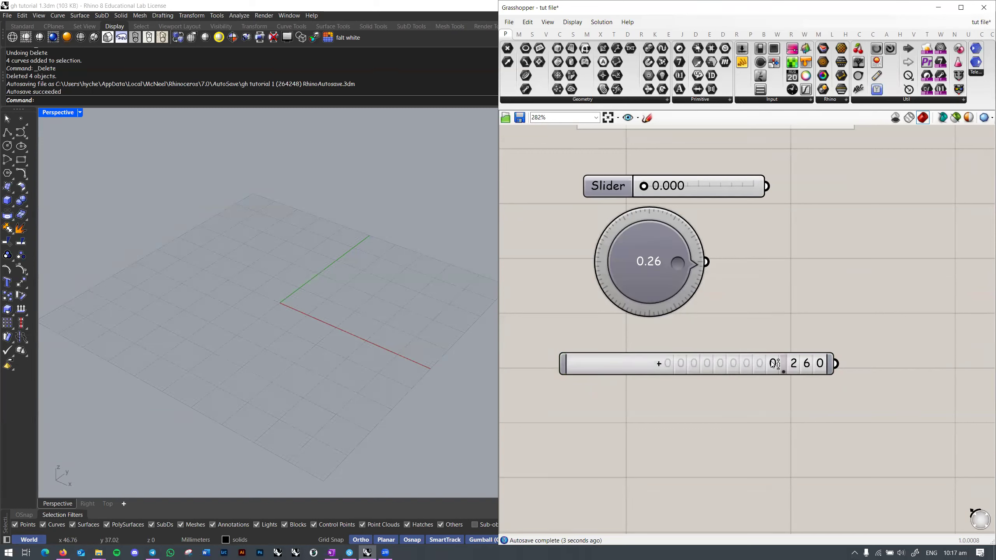
{"action": "double_click", "coordinate": [795, 368]}
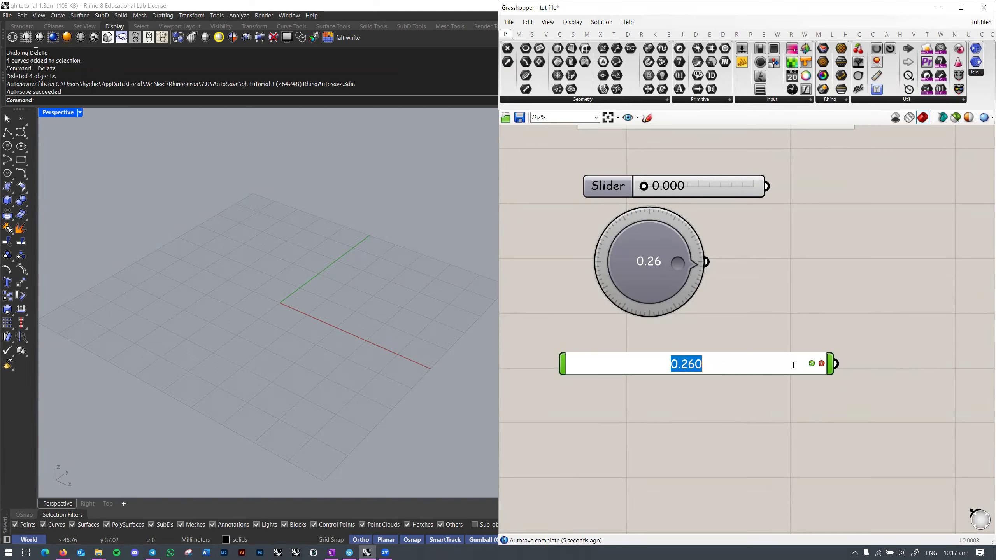
{"action": "type", "text": "12380921"}
{"action": "key", "text": "Return"}
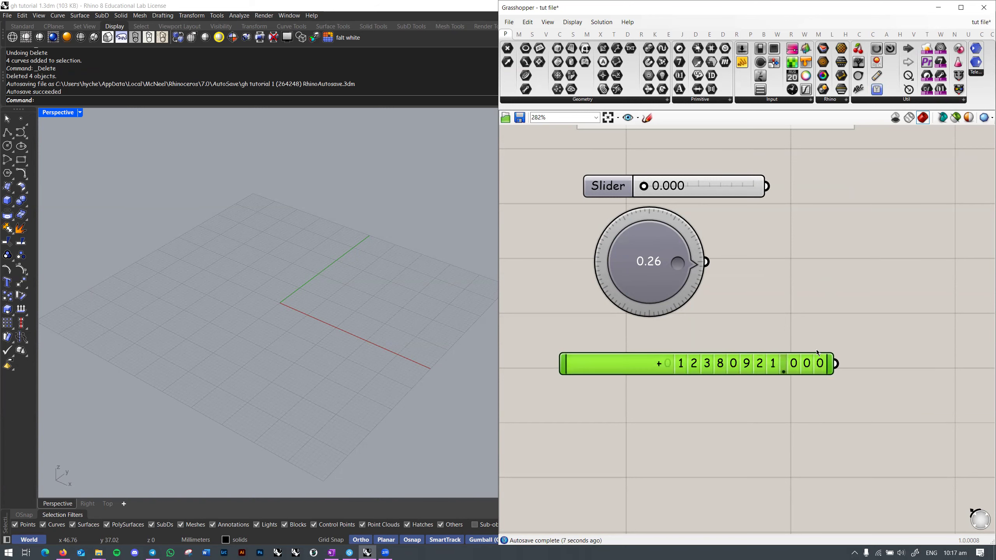
{"action": "left_click", "coordinate": [824, 251]}
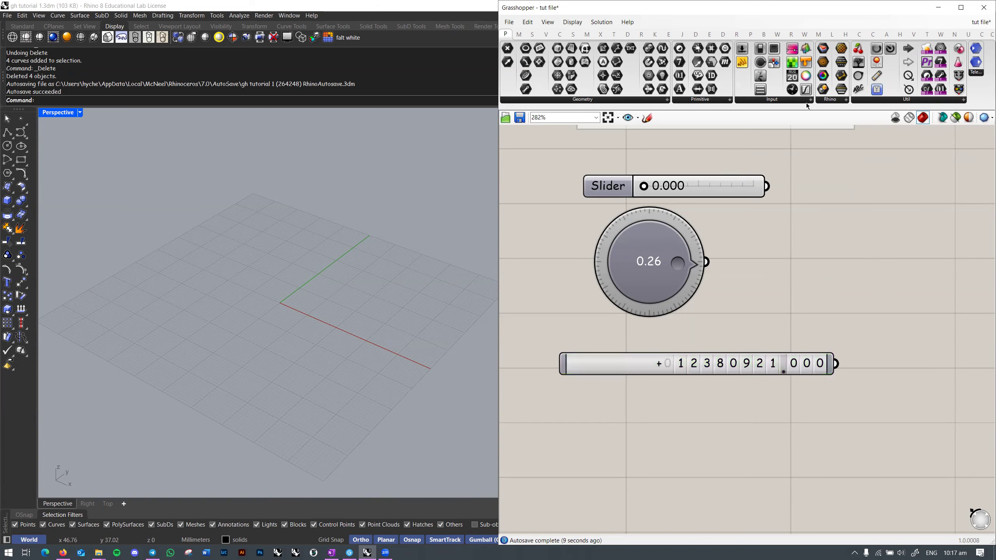
Step: Place a Value List component onto the canvas from the Input list
{"action": "left_click", "coordinate": [808, 100]}
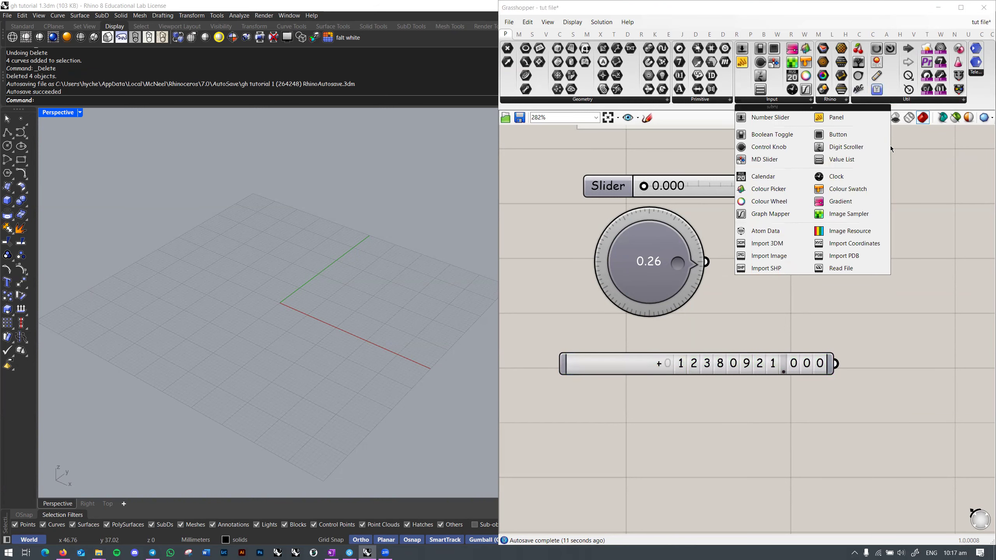
{"action": "left_click", "coordinate": [842, 159]}
{"action": "left_click", "coordinate": [649, 476]}
{"action": "right_click_drag", "start_coordinate": [649, 476], "coordinate": [649, 355]}
{"action": "left_click", "coordinate": [650, 355]}
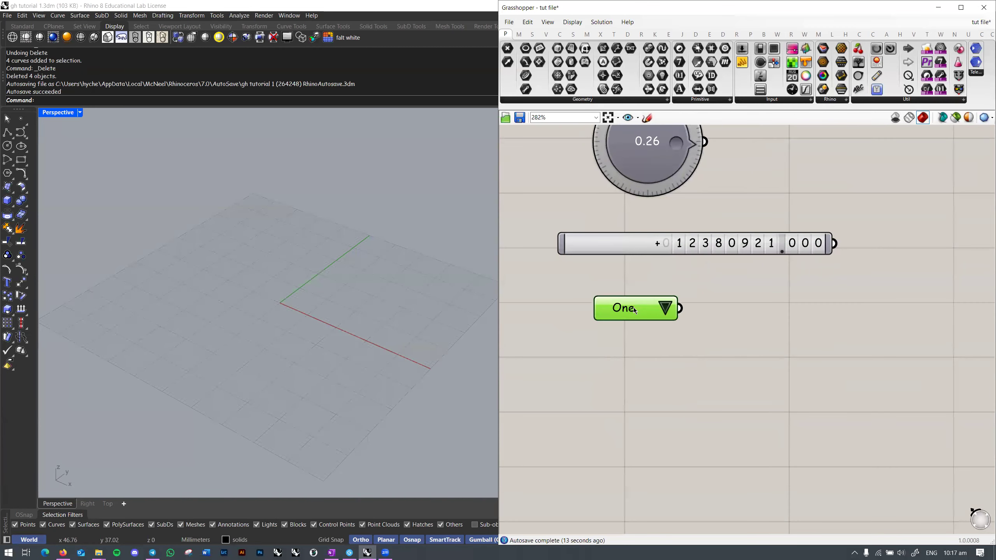
{"action": "scroll", "coordinate": [620, 317], "scroll_direction": "down", "scroll_amount": 3}
{"action": "scroll", "coordinate": [620, 317], "scroll_direction": "up", "scroll_amount": 2}
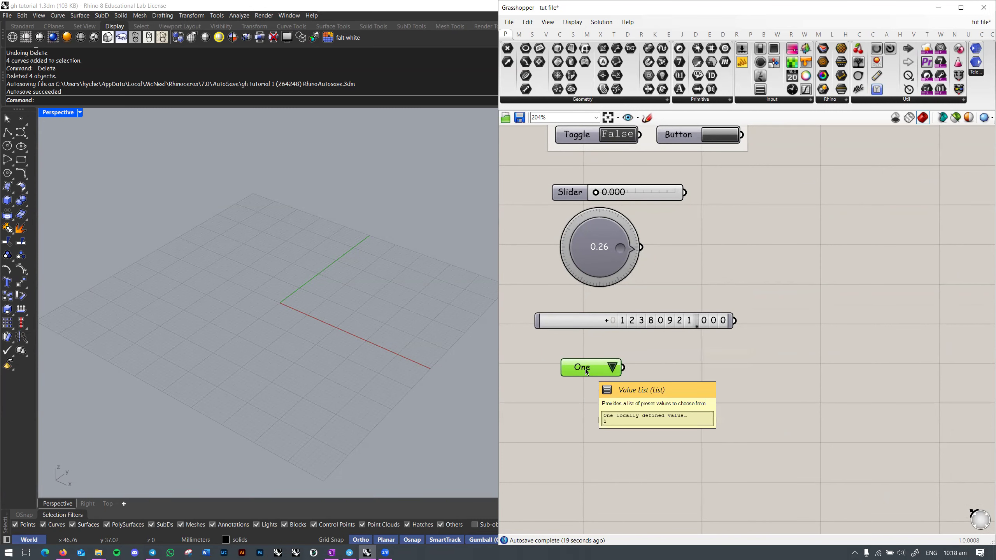
Step: Nudge the number slider slightly up and to the right
{"action": "right_click_drag", "start_coordinate": [664, 216], "coordinate": [727, 286]}
{"action": "scroll", "coordinate": [708, 256], "scroll_direction": "up", "scroll_amount": 1}
{"action": "left_click", "coordinate": [713, 248]}
{"action": "left_click_drag", "start_coordinate": [713, 248], "coordinate": [715, 244]}
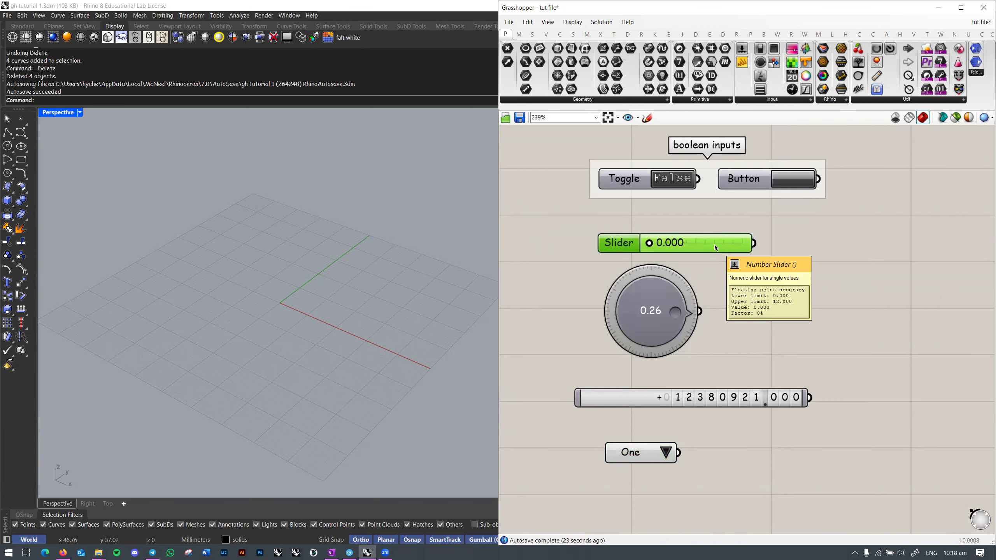
{"action": "right_click_drag", "start_coordinate": [703, 278], "coordinate": [700, 261]}
Step: Replace the Value List entries with 'one = 1' and 'text = thisis a sentence'
{"action": "double_click", "coordinate": [645, 432]}
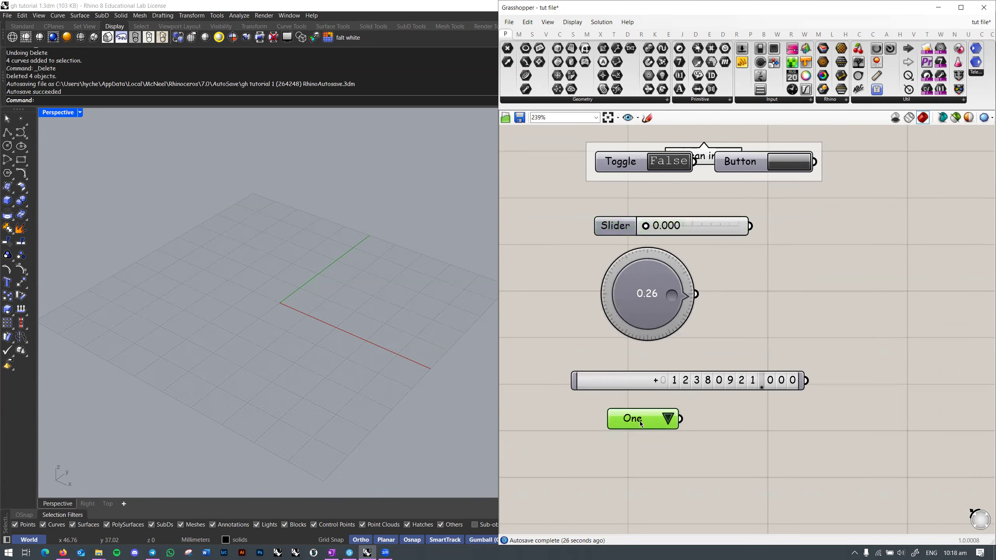
{"action": "left_click", "coordinate": [756, 345]}
{"action": "double_click", "coordinate": [622, 428]}
{"action": "key", "text": "ctrl+a"}
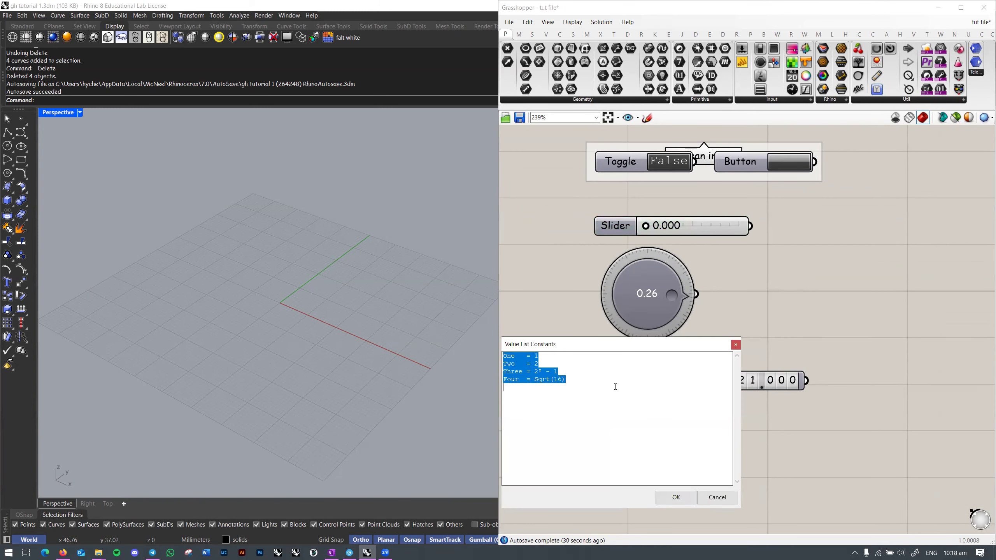
{"action": "type", "text": "one"}
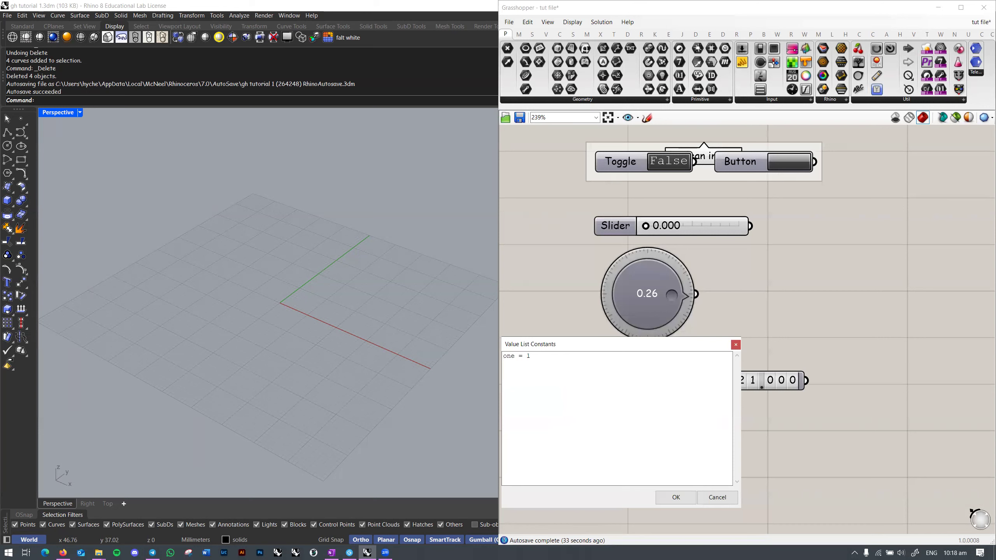
{"action": "type", "text": " = 1"}
{"action": "key", "text": "Return"}
{"action": "type", "text": "text = thisis a sentence"}
Step: Add a Panel through the // search and position it beside the value list
{"action": "left_click", "coordinate": [688, 498]}
{"action": "right_click_drag", "start_coordinate": [777, 442], "coordinate": [750, 388]}
{"action": "double_click", "coordinate": [761, 406]}
{"action": "type", "text": "//"}
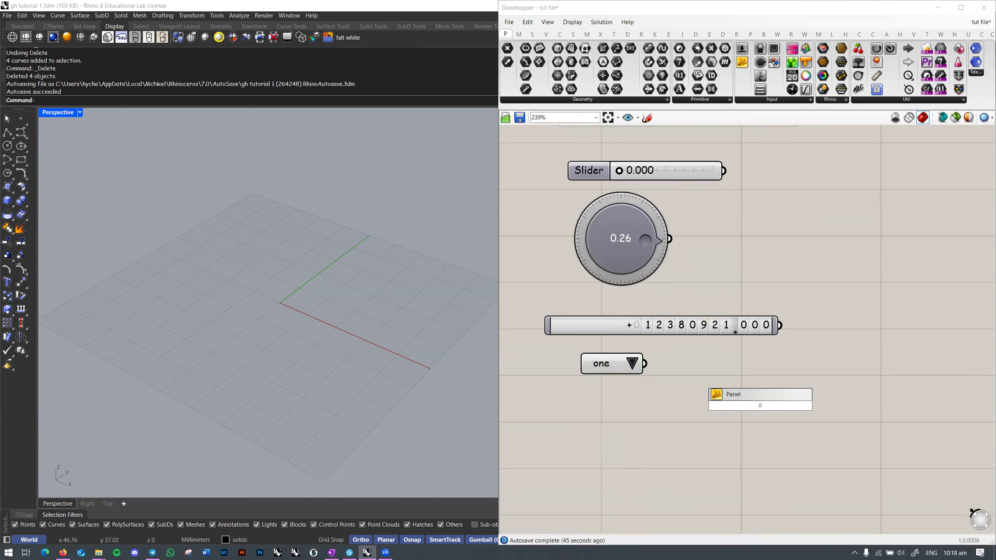
{"action": "left_click", "coordinate": [750, 394]}
{"action": "right_click_drag", "start_coordinate": [754, 393], "coordinate": [678, 393]}
{"action": "scroll", "coordinate": [678, 397], "scroll_direction": "down", "scroll_amount": 1}
{"action": "left_click_drag", "start_coordinate": [678, 403], "coordinate": [765, 380]}
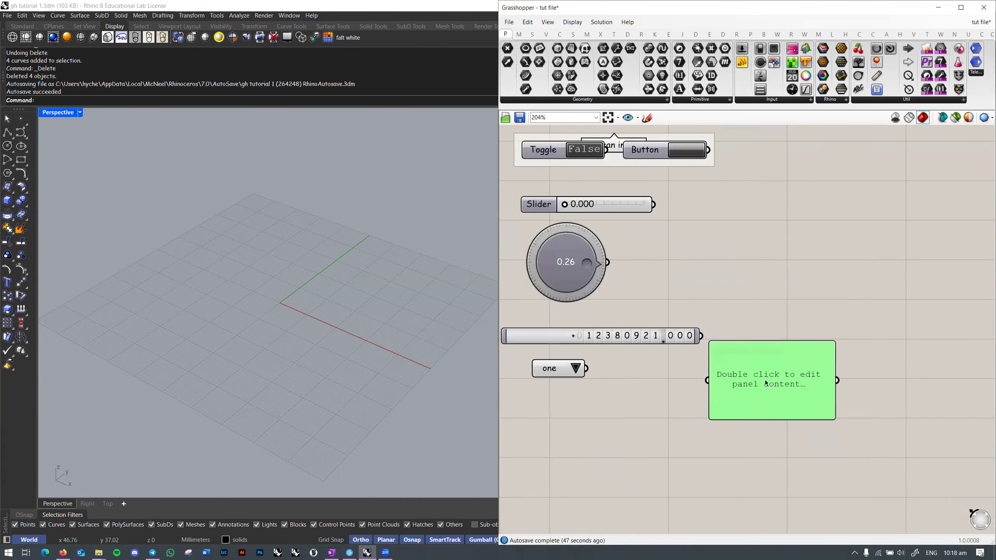
{"action": "scroll", "coordinate": [613, 392], "scroll_direction": "up", "scroll_amount": 1}
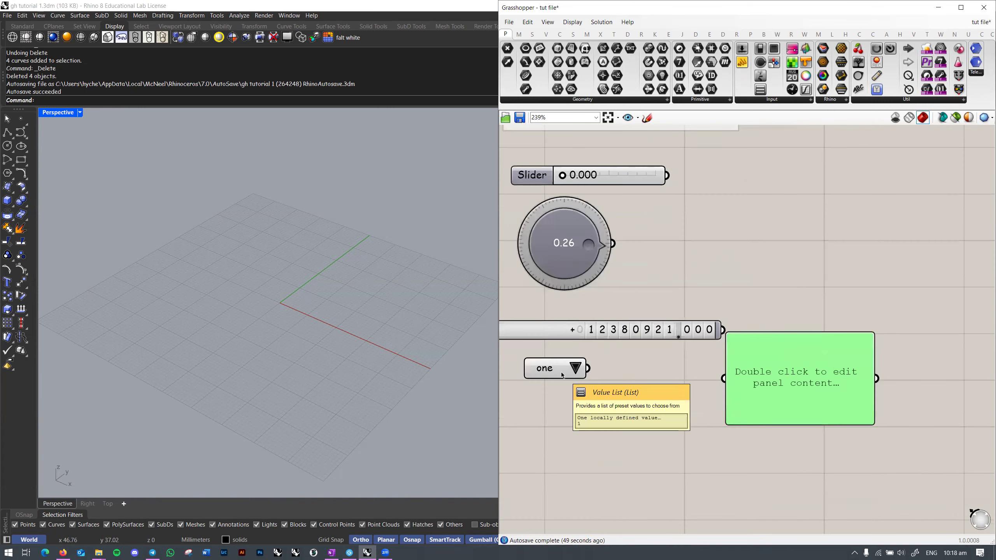
{"action": "left_click_drag", "start_coordinate": [549, 368], "coordinate": [784, 382]}
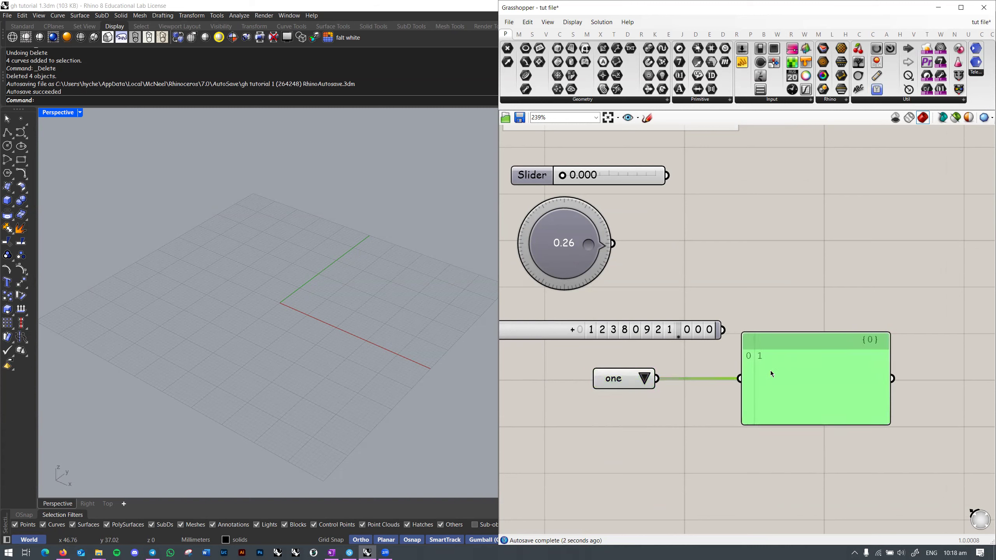
Step: Choose 'text' in the value list and begin quoting its constant value
{"action": "left_click", "coordinate": [644, 379]}
{"action": "left_click", "coordinate": [661, 399]}
{"action": "double_click", "coordinate": [619, 387]}
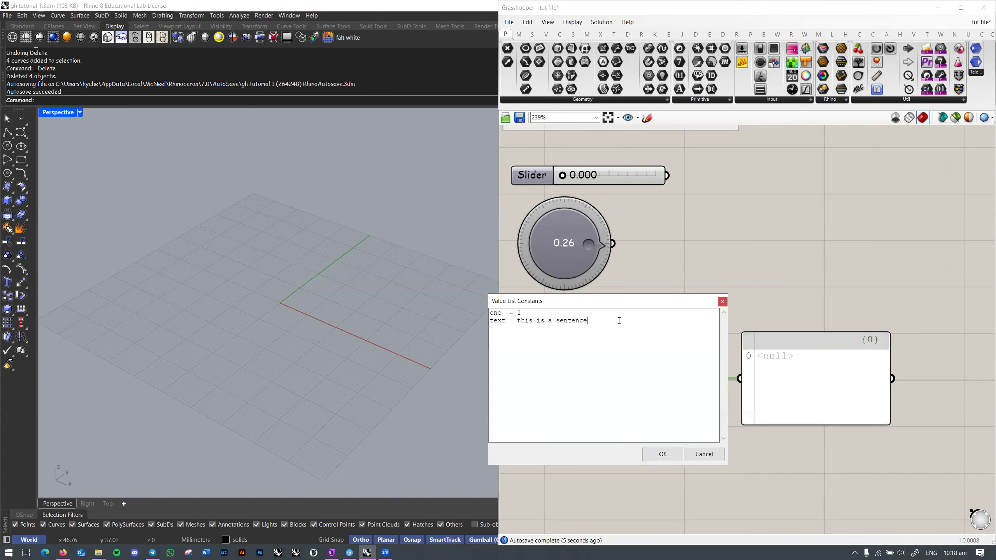
{"action": "type", "text": "'"}
{"action": "left_click", "coordinate": [662, 454]}
Step: Replace the single quote with double quotes so text = "this is a sentence"
{"action": "left_click", "coordinate": [580, 381]}
{"action": "double_click", "coordinate": [580, 381]}
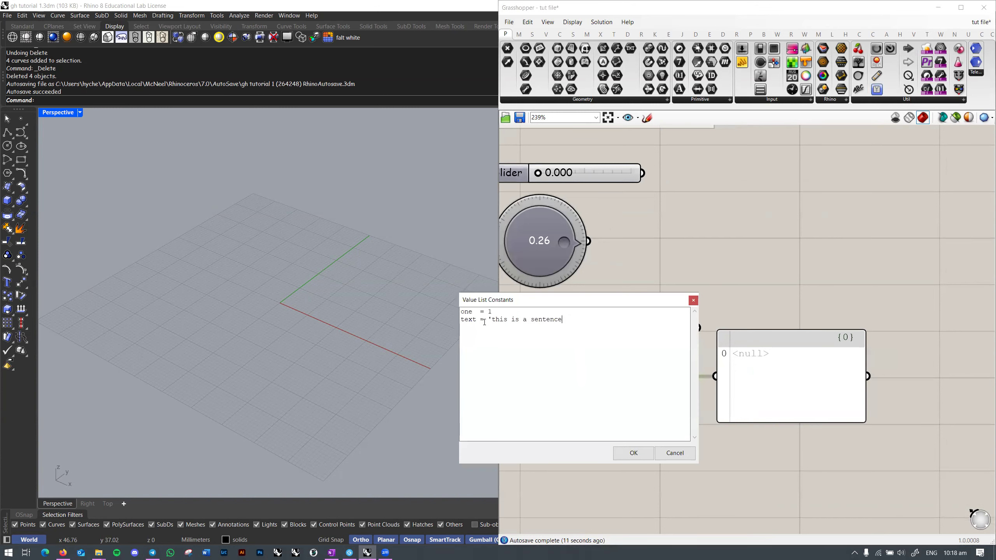
{"action": "key", "text": "BackSpace"}
{"action": "type", "text": "\""}
{"action": "left_click", "coordinate": [618, 457]}
{"action": "right_click_drag", "start_coordinate": [730, 396], "coordinate": [611, 383]}
{"action": "scroll", "coordinate": [583, 386], "scroll_direction": "down", "scroll_amount": 1}
{"action": "double_click", "coordinate": [519, 369]}
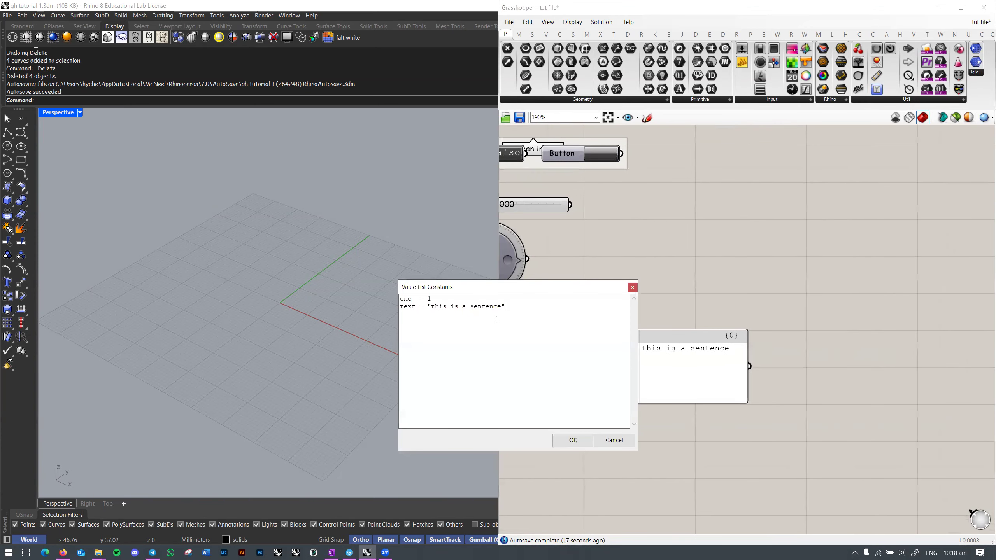
{"action": "left_click", "coordinate": [634, 289]}
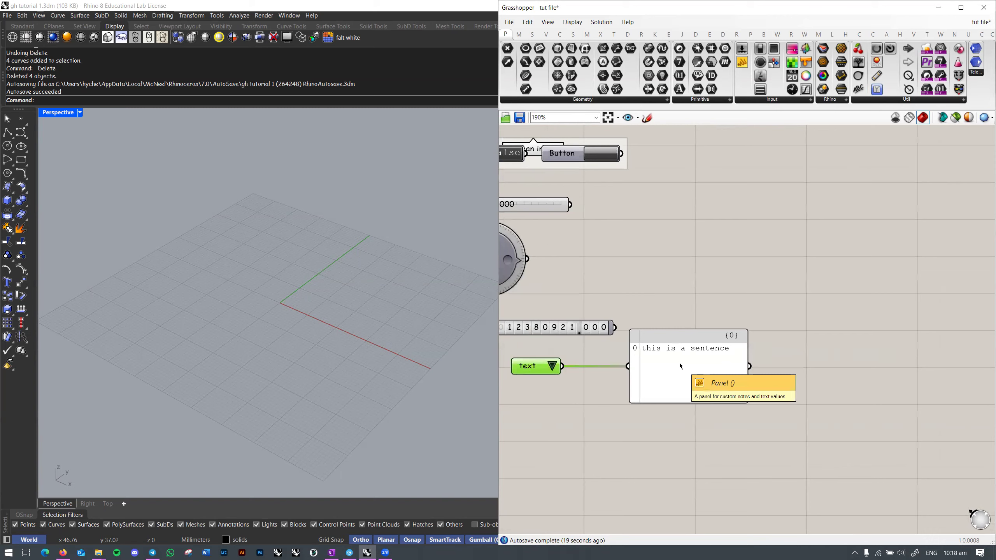
Step: Move the value list and panel left together and recheck the constants
{"action": "right_click_drag", "start_coordinate": [679, 363], "coordinate": [708, 363]}
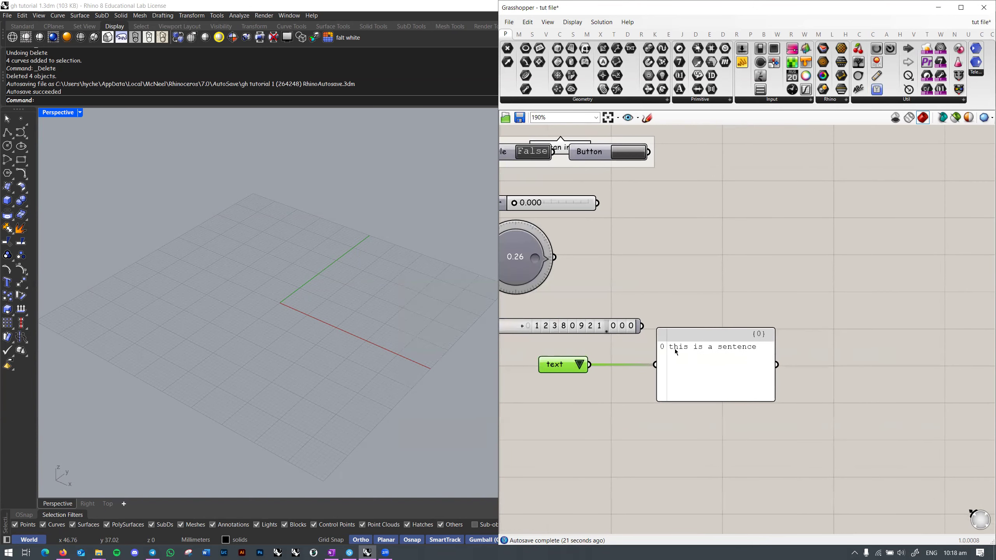
{"action": "left_click", "coordinate": [818, 443]}
{"action": "right_click_drag", "start_coordinate": [666, 406], "coordinate": [851, 375]}
{"action": "left_click", "coordinate": [849, 355]}
{"action": "left_click", "coordinate": [744, 336], "text": "shift"}
{"action": "left_click_drag", "start_coordinate": [745, 336], "coordinate": [668, 353]}
{"action": "left_click", "coordinate": [669, 352]}
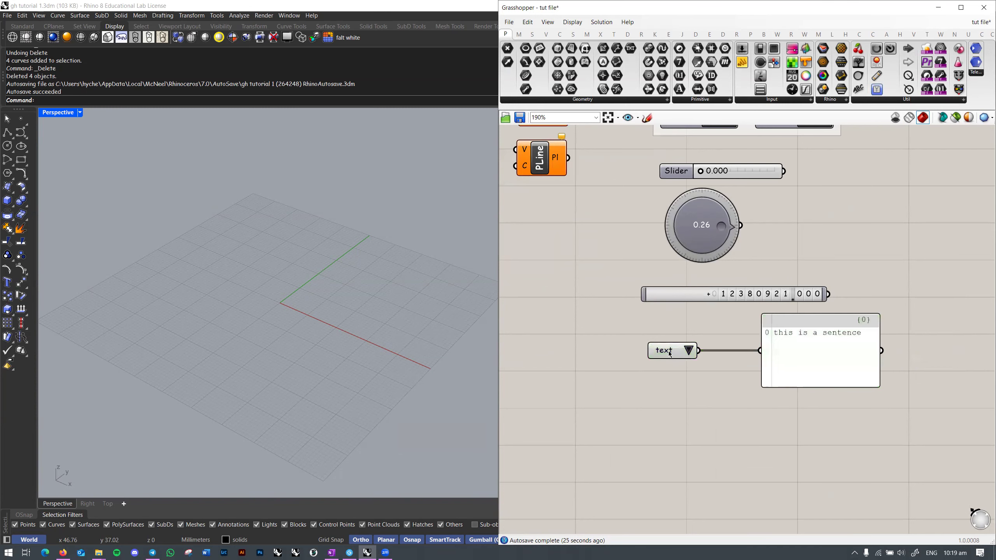
{"action": "scroll", "coordinate": [670, 354], "scroll_direction": "down", "scroll_amount": 3}
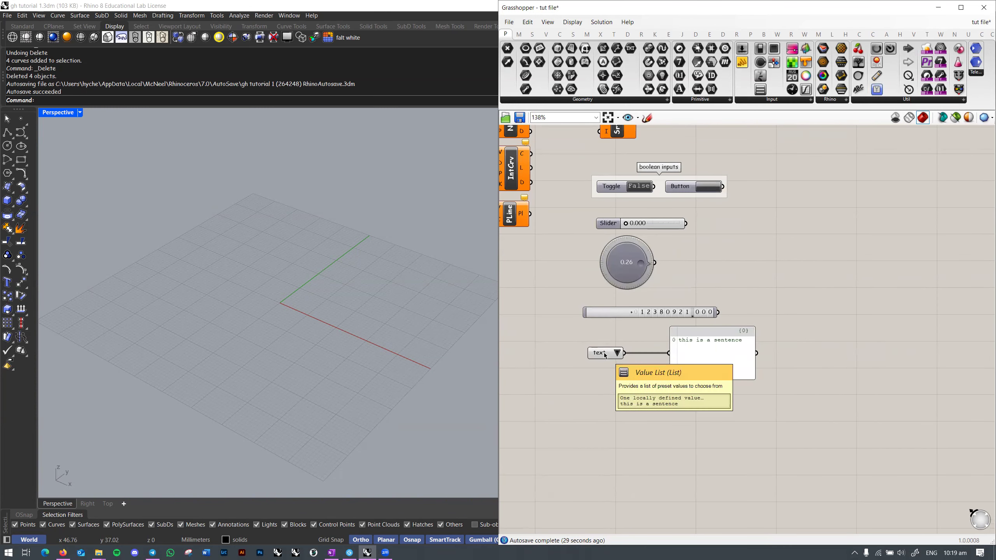
{"action": "double_click", "coordinate": [605, 354]}
{"action": "left_click", "coordinate": [587, 306]}
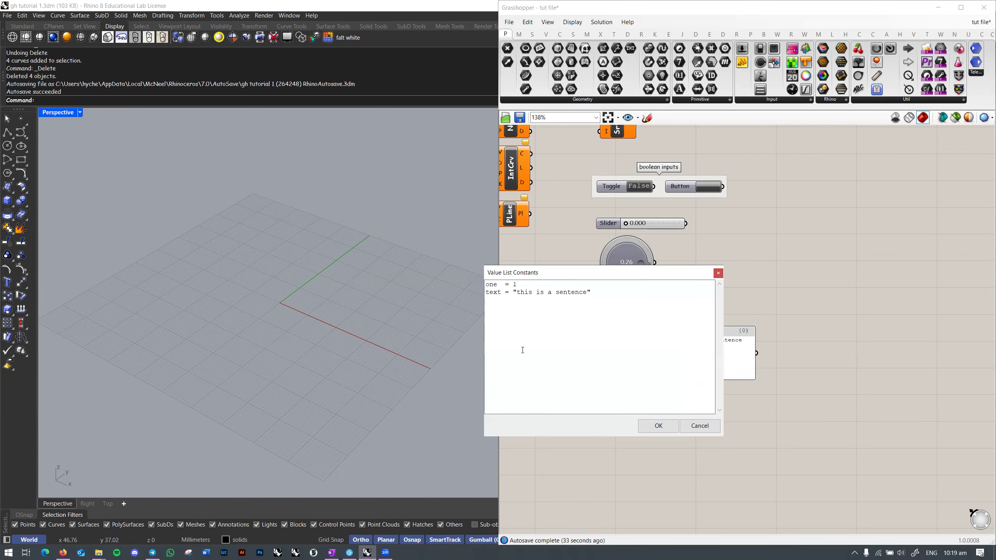
{"action": "left_click", "coordinate": [692, 430]}
{"action": "scroll", "coordinate": [667, 392], "scroll_direction": "up", "scroll_amount": 2}
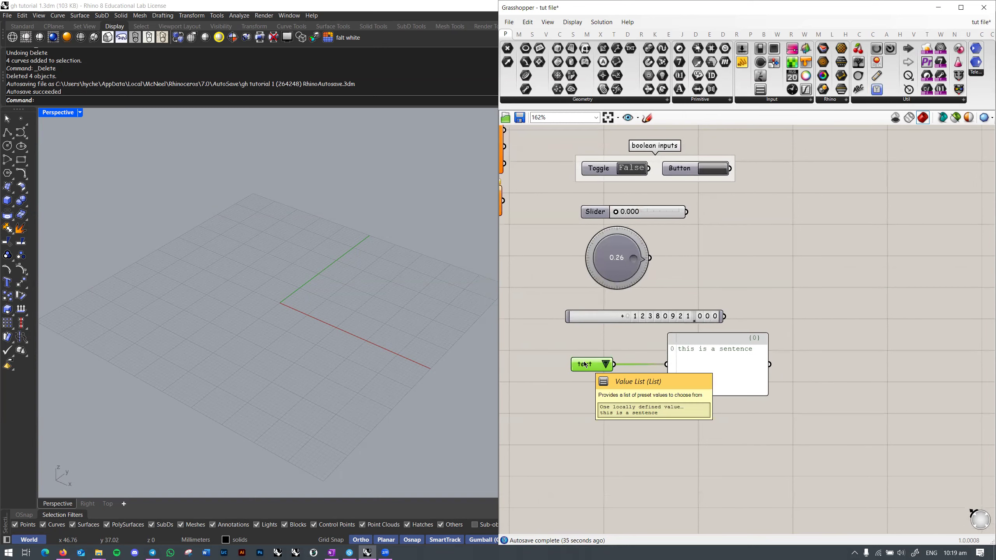
Step: Left-align the slider, dial, digit scroller, value list and panel, placing the panel beside the value list
{"action": "right_click_drag", "start_coordinate": [628, 352], "coordinate": [630, 359]}
{"action": "left_click", "coordinate": [721, 306]}
{"action": "right_click_drag", "start_coordinate": [719, 291], "coordinate": [726, 333]}
{"action": "scroll", "coordinate": [614, 265], "scroll_direction": "up", "scroll_amount": 3}
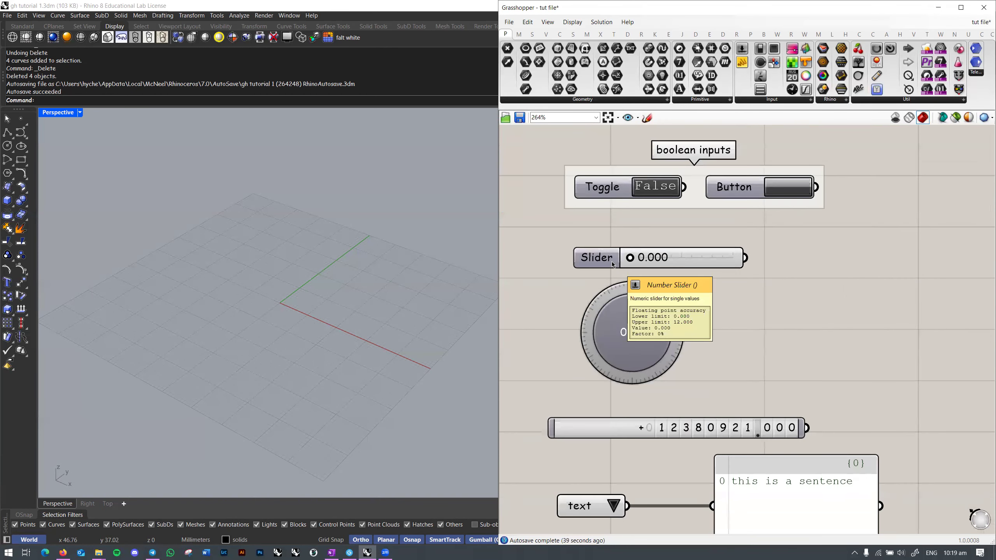
{"action": "double_click", "coordinate": [611, 262]}
{"action": "left_click", "coordinate": [661, 375]}
{"action": "scroll", "coordinate": [666, 286], "scroll_direction": "down", "scroll_amount": 5}
{"action": "right_click_drag", "start_coordinate": [692, 308], "coordinate": [762, 277]}
{"action": "left_click_drag", "start_coordinate": [980, 482], "coordinate": [668, 246]}
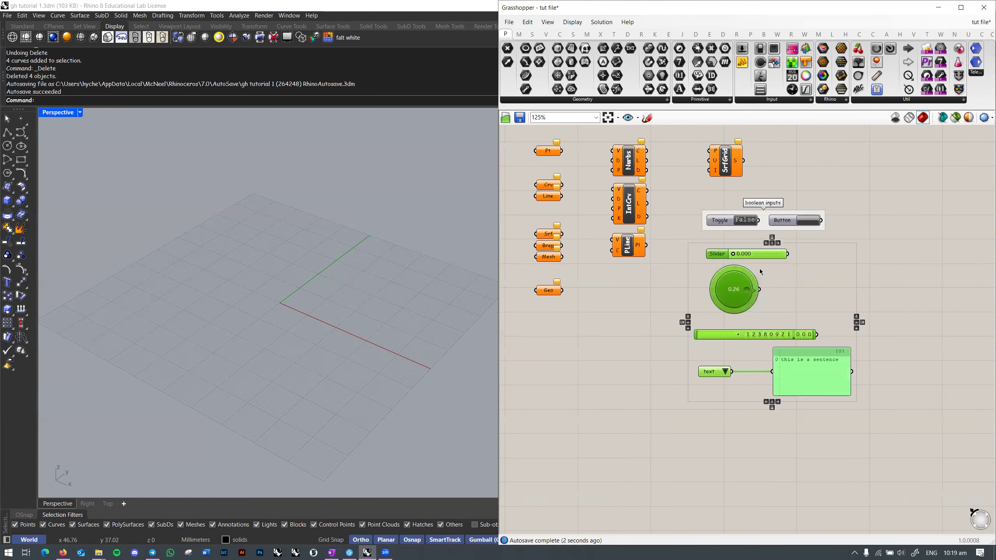
{"action": "left_click", "coordinate": [766, 243]}
{"action": "left_click", "coordinate": [855, 371]}
{"action": "left_click_drag", "start_coordinate": [731, 373], "coordinate": [812, 378]}
Step: Group the five selected input components with Ctrl+G
{"action": "left_click_drag", "start_coordinate": [881, 419], "coordinate": [677, 233]}
{"action": "scroll", "coordinate": [713, 284], "scroll_direction": "up", "scroll_amount": 3}
{"action": "scroll", "coordinate": [713, 284], "scroll_direction": "down", "scroll_amount": 2}
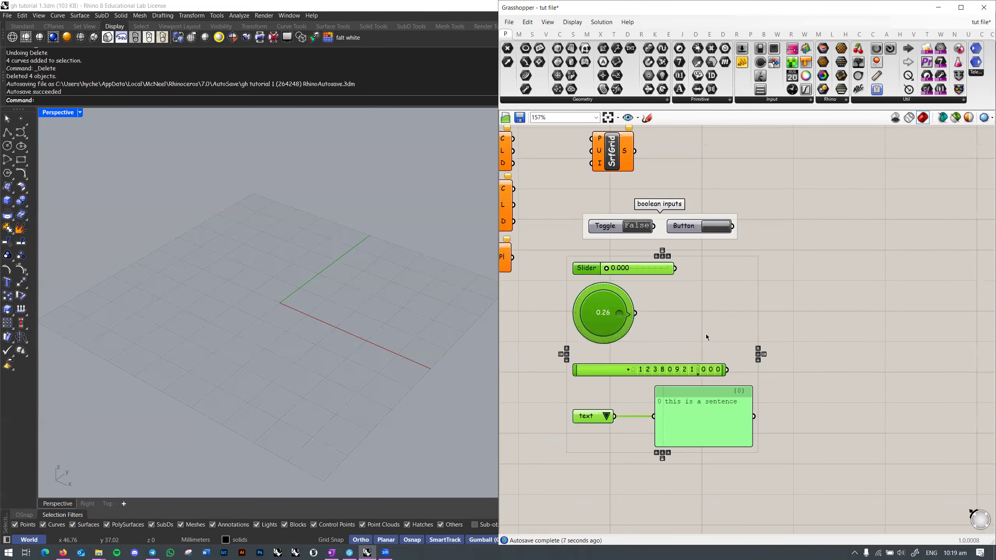
{"action": "right_click", "coordinate": [673, 318]}
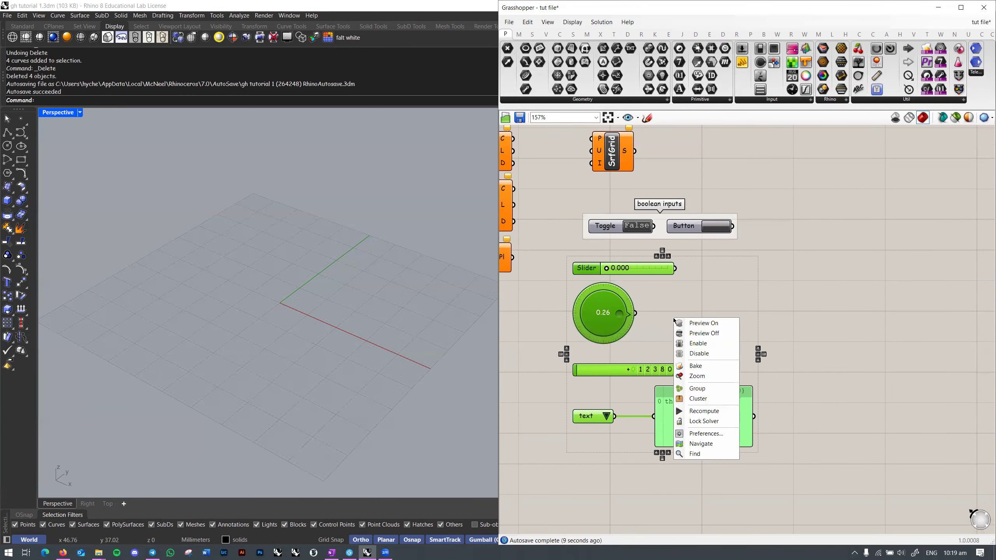
{"action": "left_click", "coordinate": [712, 390]}
{"action": "key", "text": "ctrl+z"}
{"action": "right_click_drag", "start_coordinate": [645, 346], "coordinate": [658, 328]}
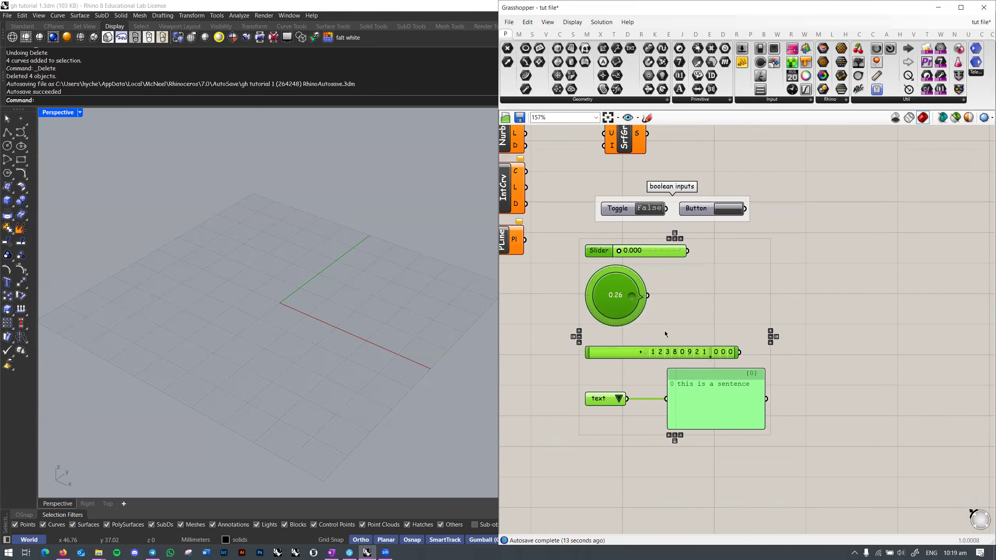
{"action": "key", "text": "ctrl+g"}
Step: Shift the group slightly right, undoing an accidental slider move
{"action": "left_click", "coordinate": [893, 301]}
{"action": "left_click_drag", "start_coordinate": [704, 309], "coordinate": [992, 297]}
{"action": "right_click_drag", "start_coordinate": [876, 248], "coordinate": [768, 228]}
{"action": "left_click", "coordinate": [757, 246]}
{"action": "key", "text": "ctrl+z"}
{"action": "right_click_drag", "start_coordinate": [664, 228], "coordinate": [774, 223]}
Step: Name the group 'numerical inputs'
{"action": "left_click", "coordinate": [744, 281]}
{"action": "right_click_drag", "start_coordinate": [798, 264], "coordinate": [687, 321]}
{"action": "right_click", "coordinate": [687, 321]}
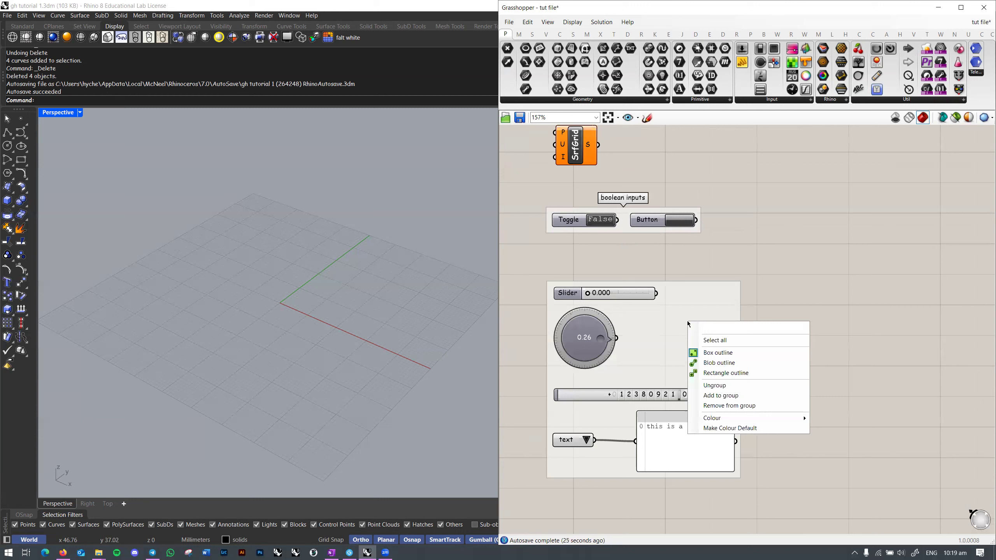
{"action": "left_click", "coordinate": [664, 326]}
{"action": "right_click", "coordinate": [666, 325]}
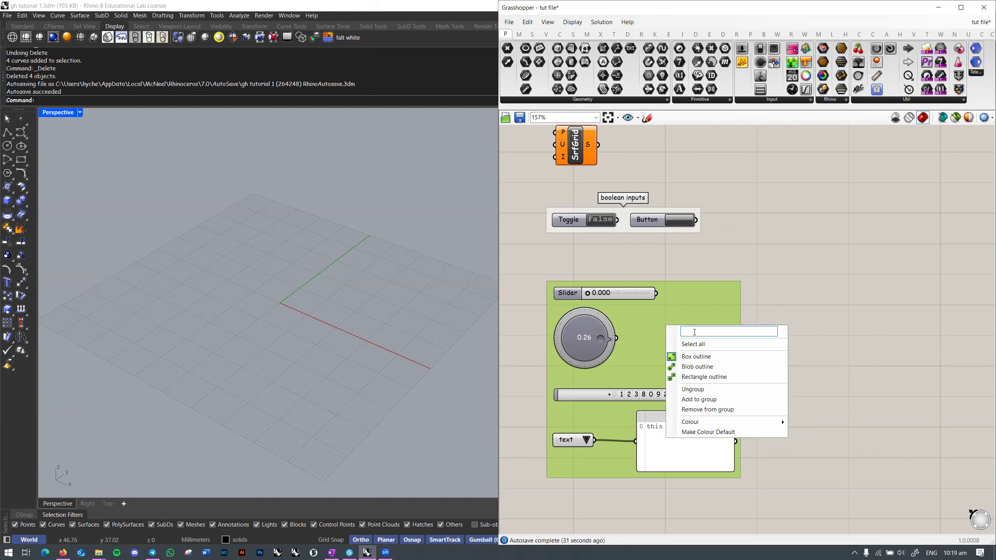
{"action": "type", "text": "numerical i"}
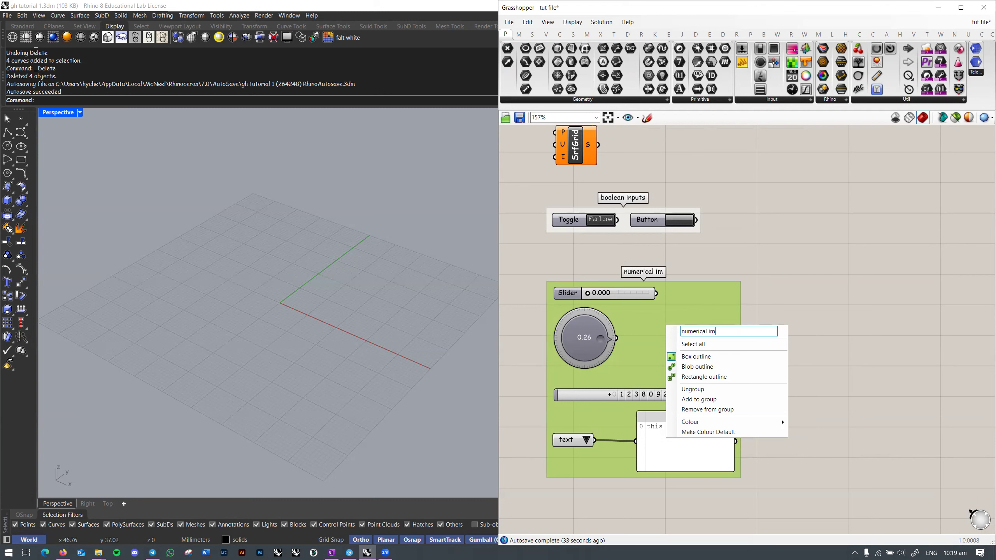
{"action": "type", "text": "nputs"}
{"action": "key", "text": "Return"}
{"action": "left_click", "coordinate": [790, 314]}
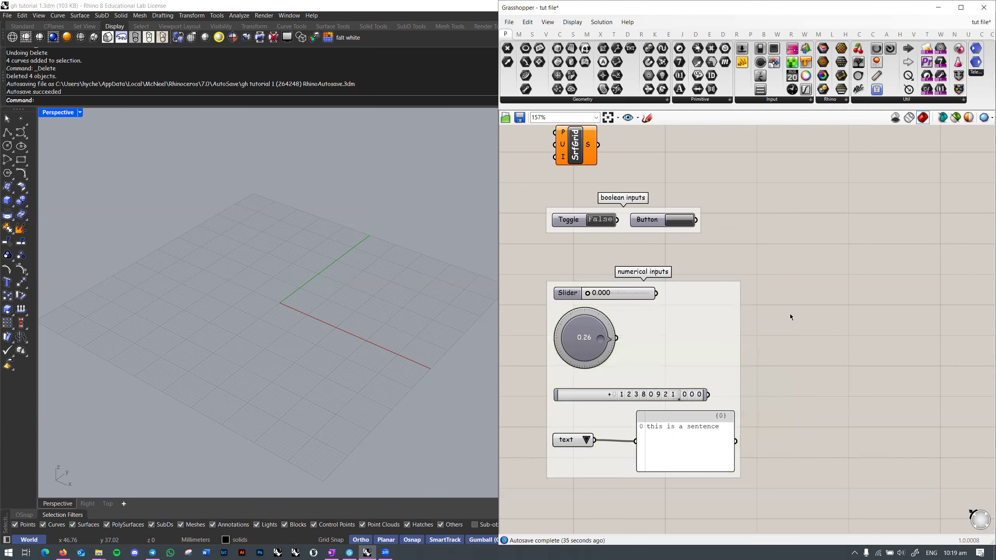
{"action": "scroll", "coordinate": [779, 322], "scroll_direction": "down", "scroll_amount": 2}
{"action": "right_click_drag", "start_coordinate": [778, 322], "coordinate": [802, 314]}
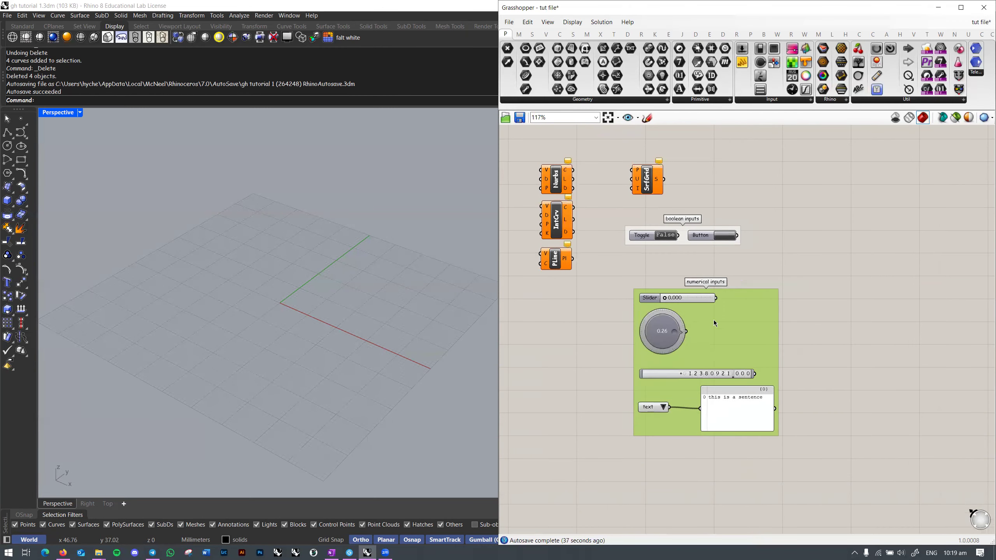
Step: Stack the boolean inputs group above the numerical inputs and line up the text panel
{"action": "scroll", "coordinate": [687, 240], "scroll_direction": "up", "scroll_amount": 3}
{"action": "left_click_drag", "start_coordinate": [685, 241], "coordinate": [695, 269]}
{"action": "scroll", "coordinate": [787, 294], "scroll_direction": "down", "scroll_amount": 4}
{"action": "right_click_drag", "start_coordinate": [798, 267], "coordinate": [708, 329]}
{"action": "scroll", "coordinate": [809, 251], "scroll_direction": "down", "scroll_amount": 1}
{"action": "left_click_drag", "start_coordinate": [702, 340], "coordinate": [839, 197]}
{"action": "left_click", "coordinate": [691, 269]}
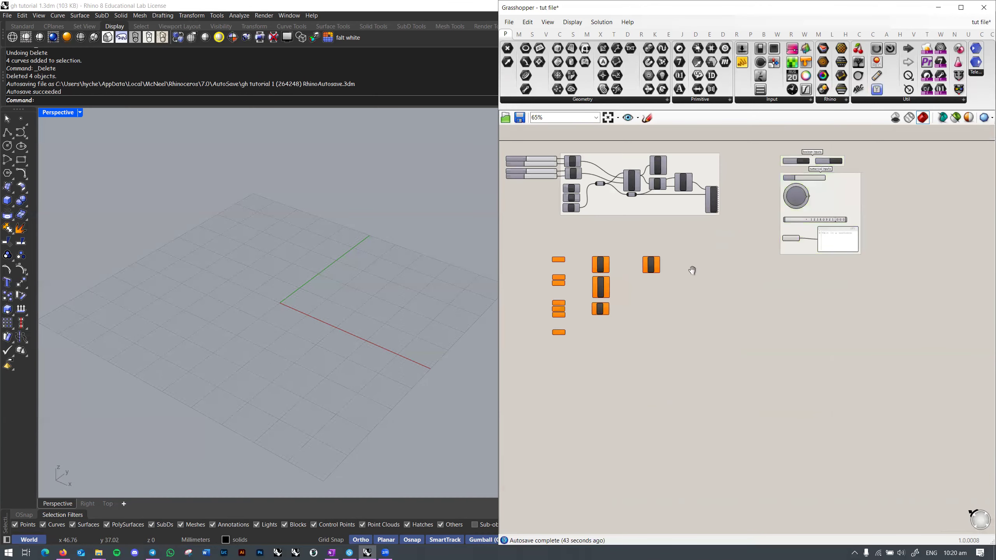
{"action": "right_click_drag", "start_coordinate": [841, 230], "coordinate": [777, 258]}
{"action": "scroll", "coordinate": [777, 258], "scroll_direction": "up", "scroll_amount": 3}
{"action": "left_click_drag", "start_coordinate": [778, 282], "coordinate": [781, 281]}
{"action": "left_click", "coordinate": [626, 326]}
Step: Save the Grasshopper file and pan out to show the geometry components
{"action": "key", "text": "ctrl+s"}
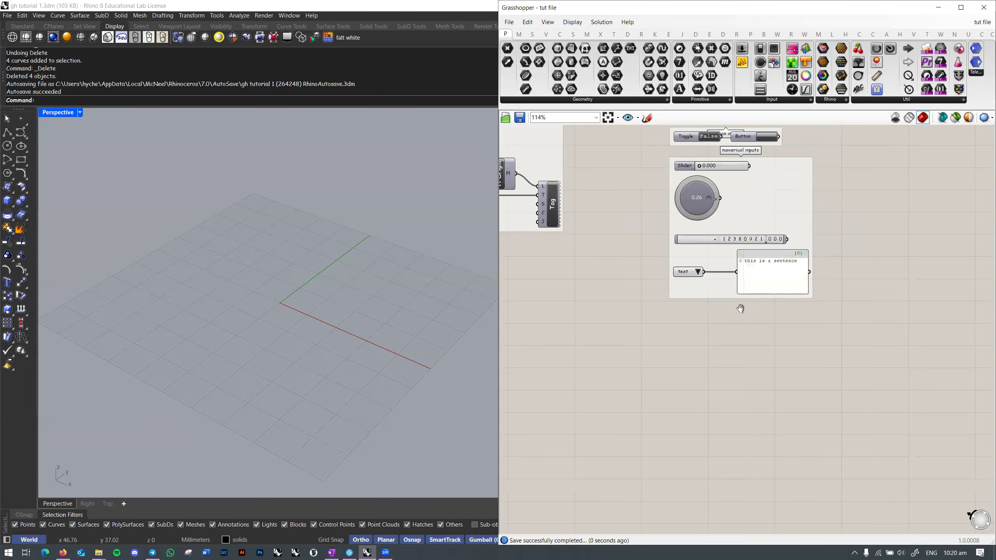
{"action": "right_click_drag", "start_coordinate": [741, 306], "coordinate": [890, 275]}
{"action": "scroll", "coordinate": [690, 323], "scroll_direction": "down", "scroll_amount": 1}
{"action": "right_click_drag", "start_coordinate": [689, 323], "coordinate": [841, 325]}
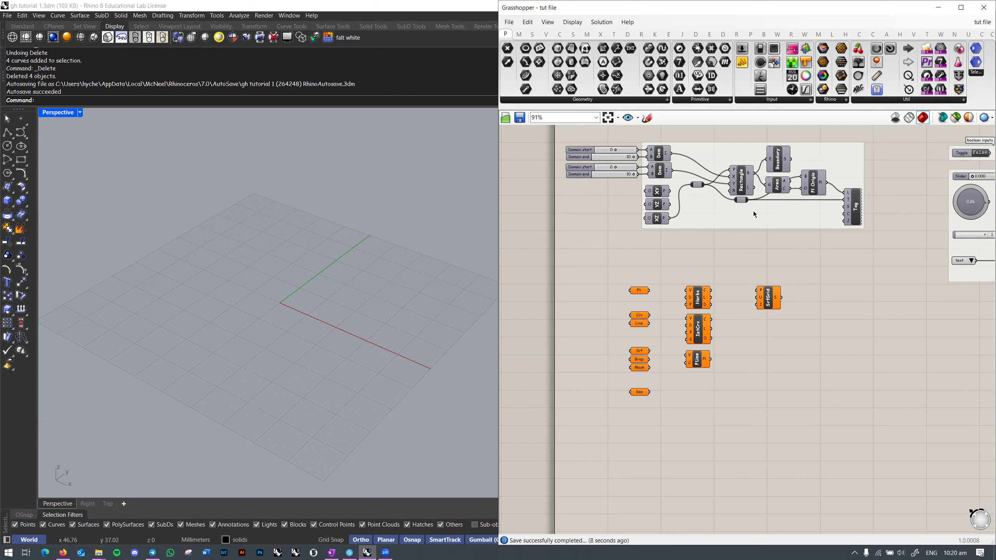
Step: Browse the Sets, Vector, Curve, Surface, Mesh, Intersect, Transform, Display, Rhino and Kangaroo2 tabs
{"action": "left_click", "coordinate": [534, 36]}
{"action": "left_click", "coordinate": [546, 34]}
{"action": "left_click", "coordinate": [559, 34]}
{"action": "left_click", "coordinate": [573, 34]}
{"action": "left_click", "coordinate": [587, 34]}
{"action": "left_click", "coordinate": [601, 34]}
{"action": "left_click", "coordinate": [614, 35]}
{"action": "left_click", "coordinate": [628, 35]}
{"action": "left_click", "coordinate": [642, 34]}
{"action": "left_click", "coordinate": [654, 34]}
{"action": "left_click", "coordinate": [669, 35]}
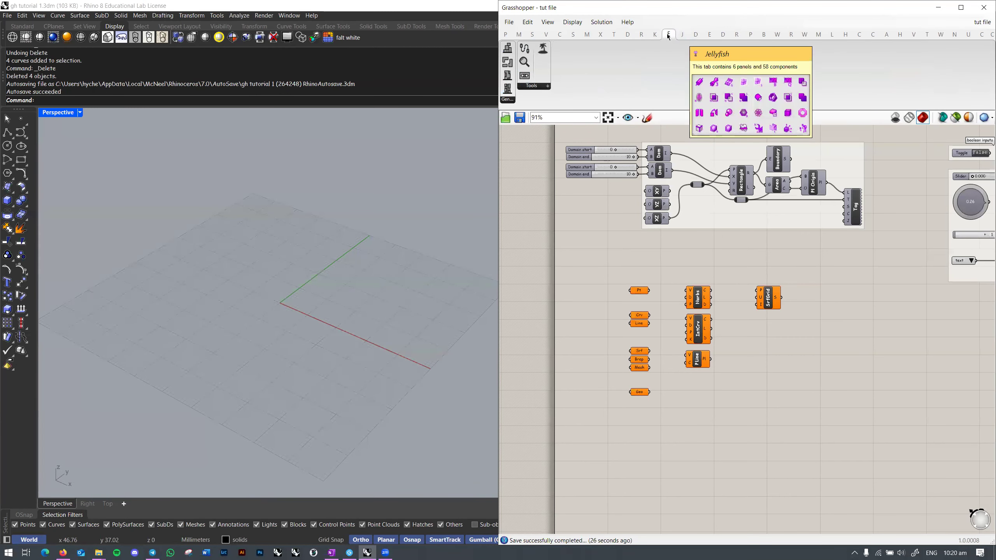
{"action": "left_click", "coordinate": [655, 34]}
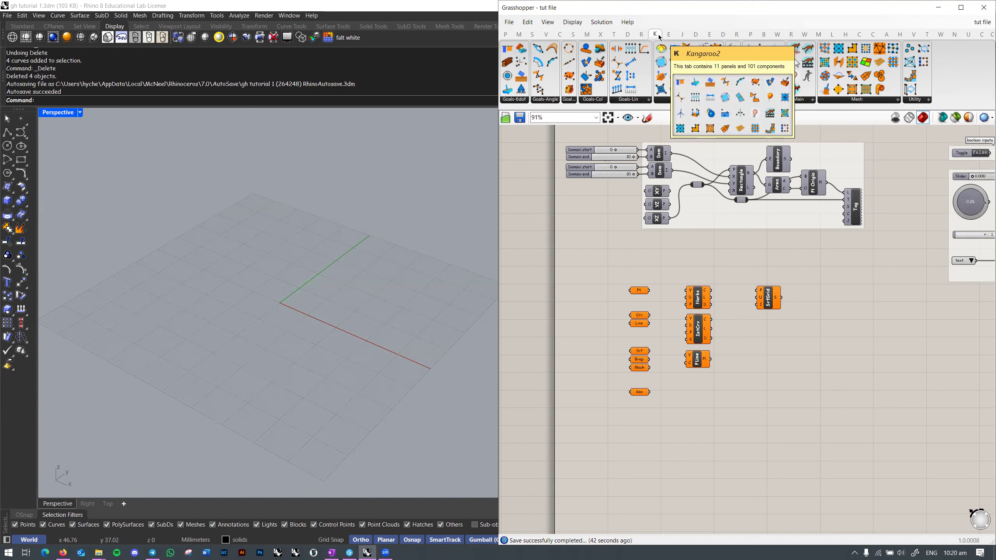
Step: Expand the Rhino tab's Model components, then the Display tab's Colour and Dimensions lists
{"action": "left_click", "coordinate": [642, 35]}
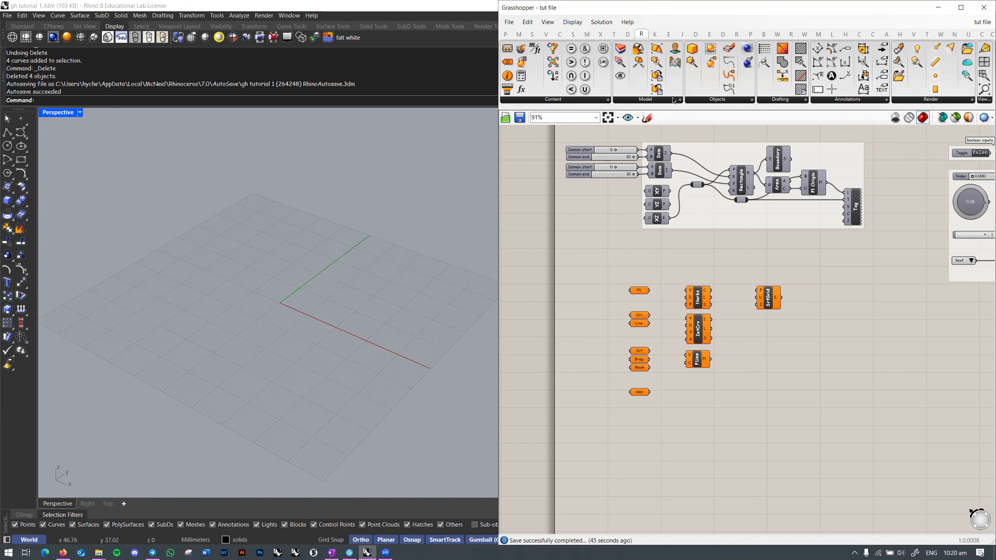
{"action": "left_click", "coordinate": [636, 101]}
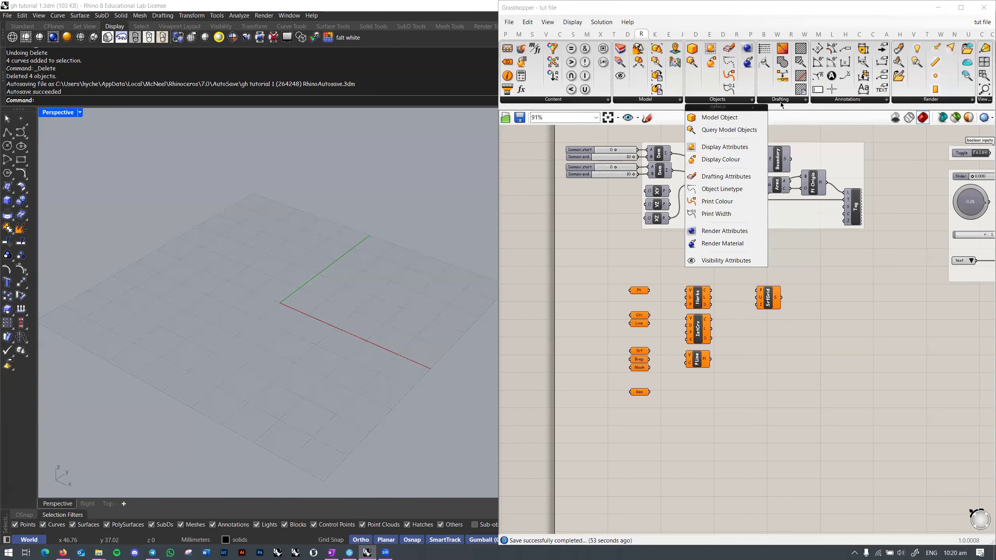
{"action": "mouse_move", "coordinate": [853, 101]}
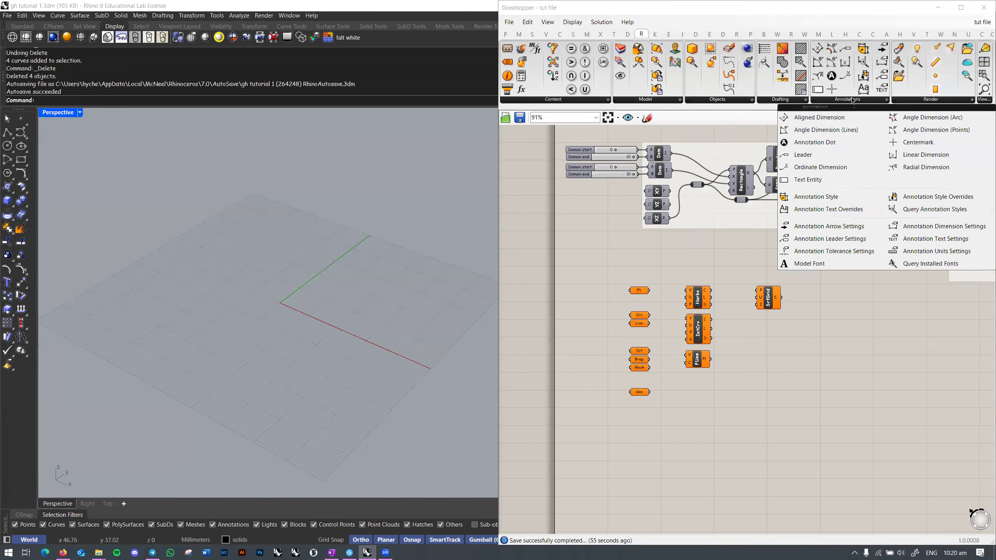
{"action": "mouse_move", "coordinate": [938, 102]}
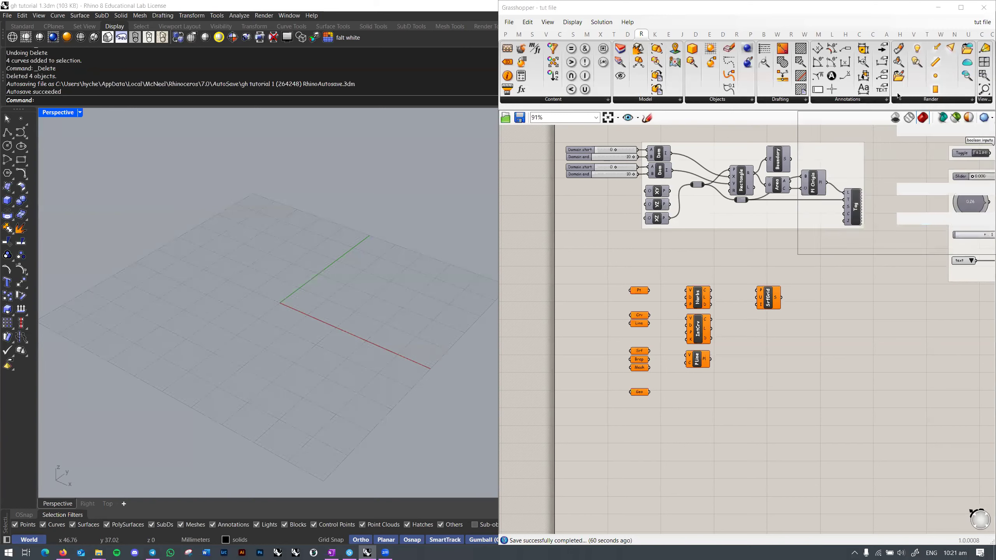
{"action": "left_click", "coordinate": [628, 34]}
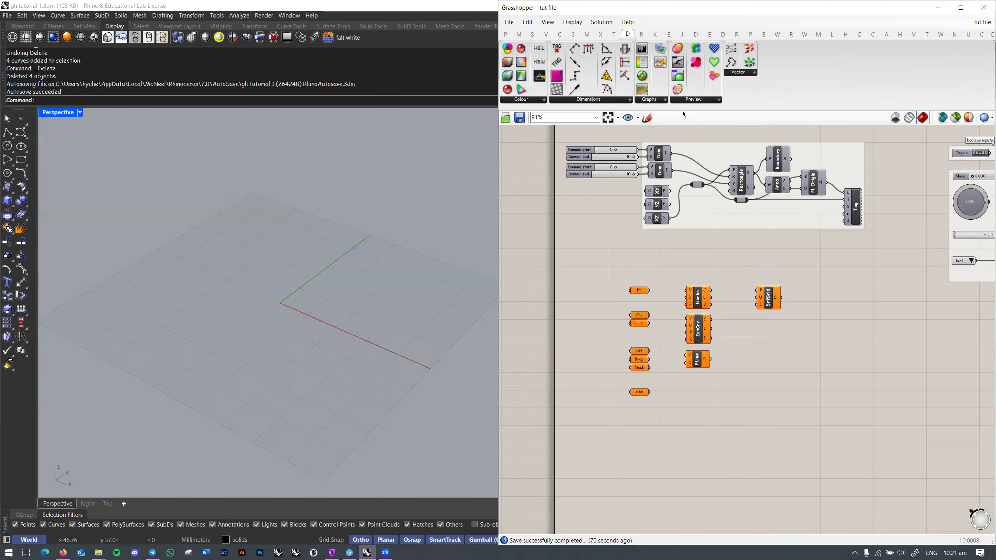
{"action": "left_click", "coordinate": [542, 101]}
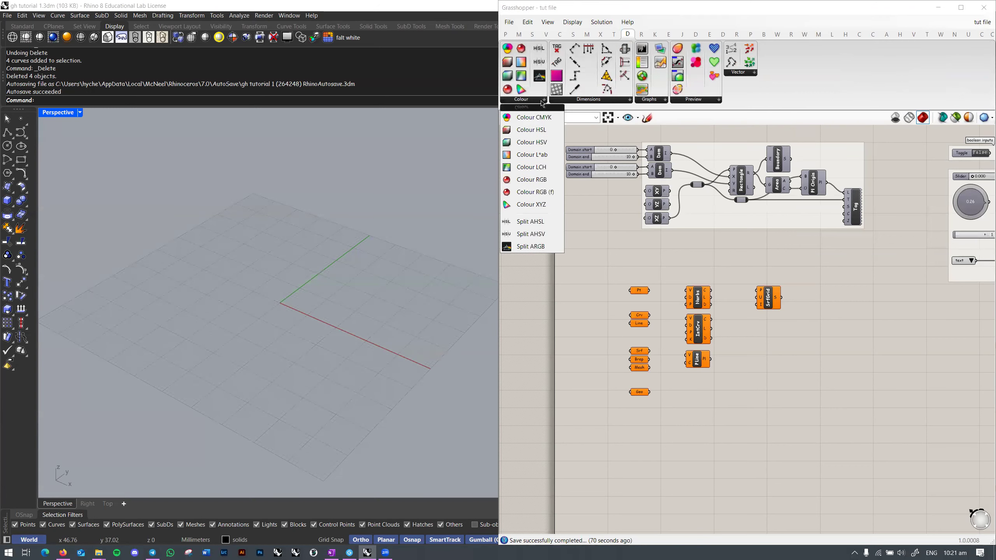
{"action": "left_click", "coordinate": [578, 101]}
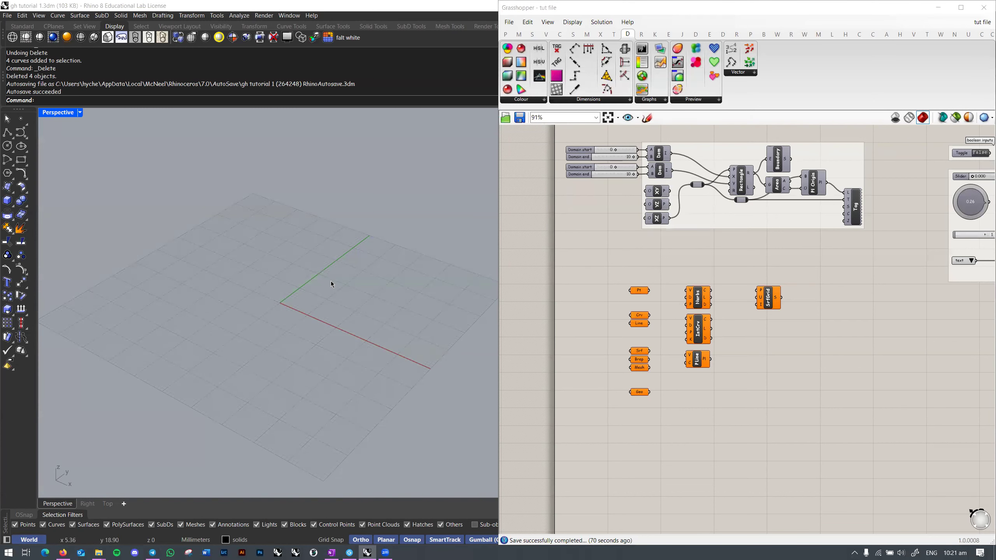
Step: Draw a box on the Perspective grid by picking two base corners and a height
{"action": "type", "text": "box"}
{"action": "key", "text": "Return"}
{"action": "left_click", "coordinate": [270, 281]}
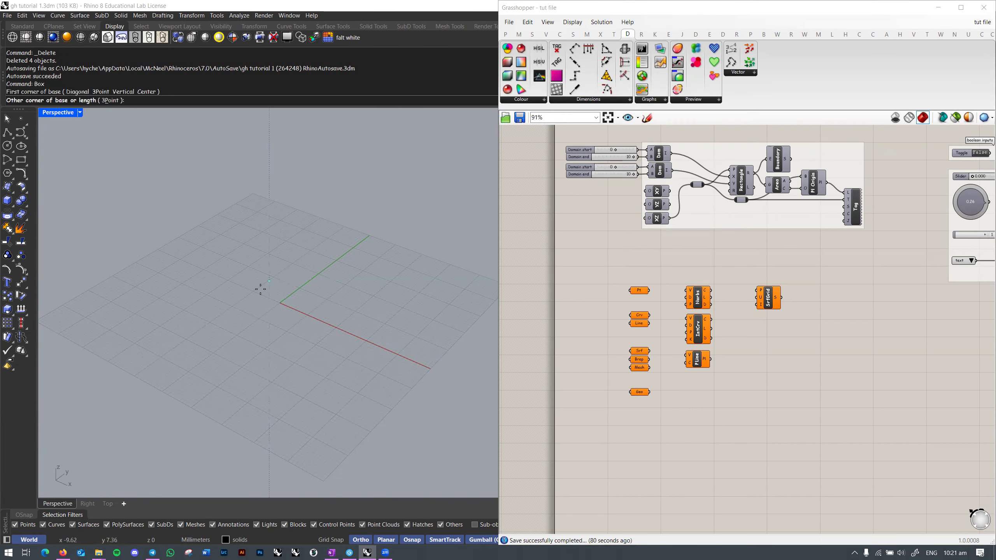
{"action": "left_click", "coordinate": [318, 341]}
{"action": "left_click", "coordinate": [357, 231]}
Step: Reference the box into the Geo parameter as one geometry and hide the original
{"action": "double_click", "coordinate": [745, 431]}
{"action": "right_click", "coordinate": [641, 393]}
{"action": "left_click", "coordinate": [682, 473]}
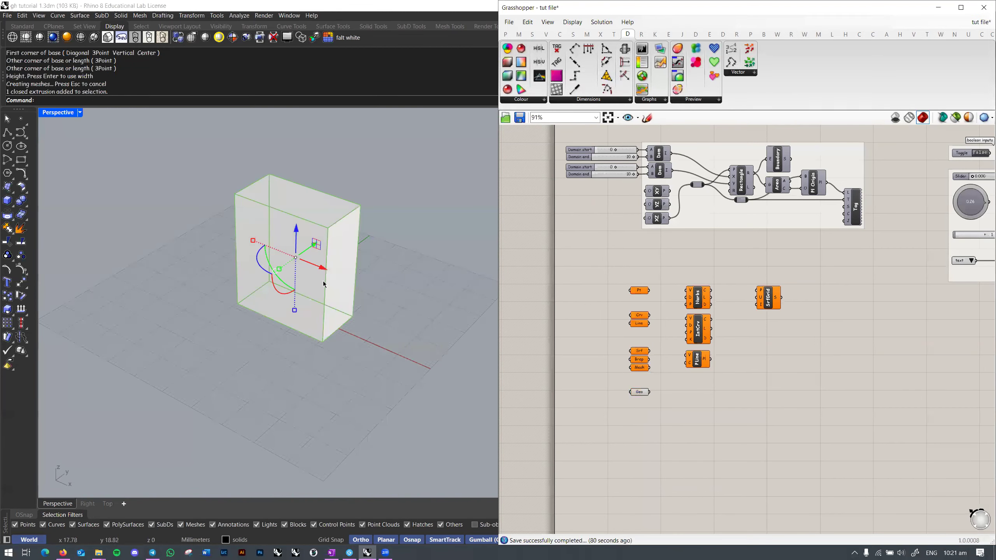
{"action": "key", "text": "ctrl+h"}
{"action": "left_click", "coordinate": [708, 425]}
{"action": "left_click", "coordinate": [640, 392]}
{"action": "left_click", "coordinate": [638, 413]}
{"action": "scroll", "coordinate": [338, 292], "scroll_direction": "up", "scroll_amount": 6}
{"action": "scroll", "coordinate": [347, 310], "scroll_direction": "down", "scroll_amount": 5}
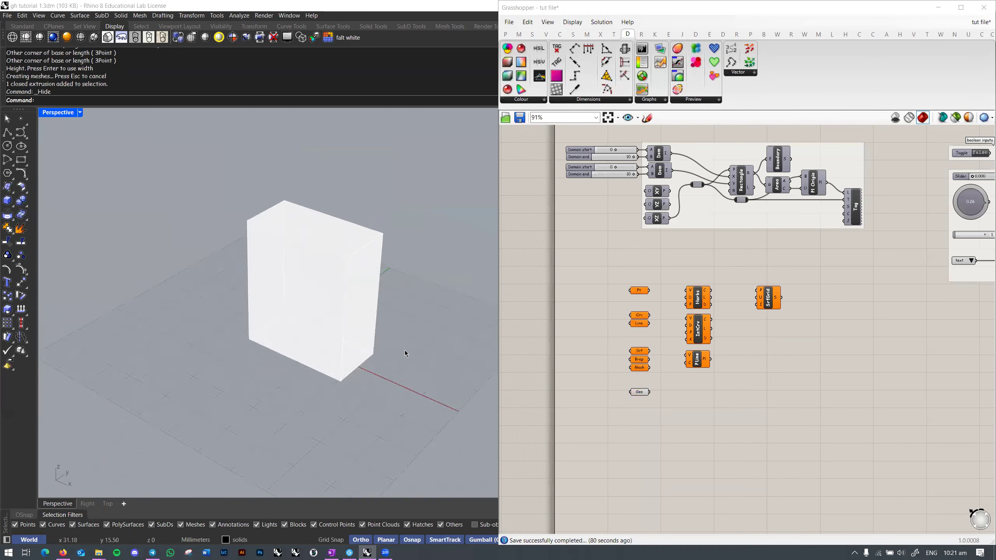
{"action": "left_click", "coordinate": [639, 392]}
{"action": "left_click", "coordinate": [749, 399]}
Step: Lower the document preview alpha to 94 for a more transparent preview
{"action": "left_click", "coordinate": [969, 118]}
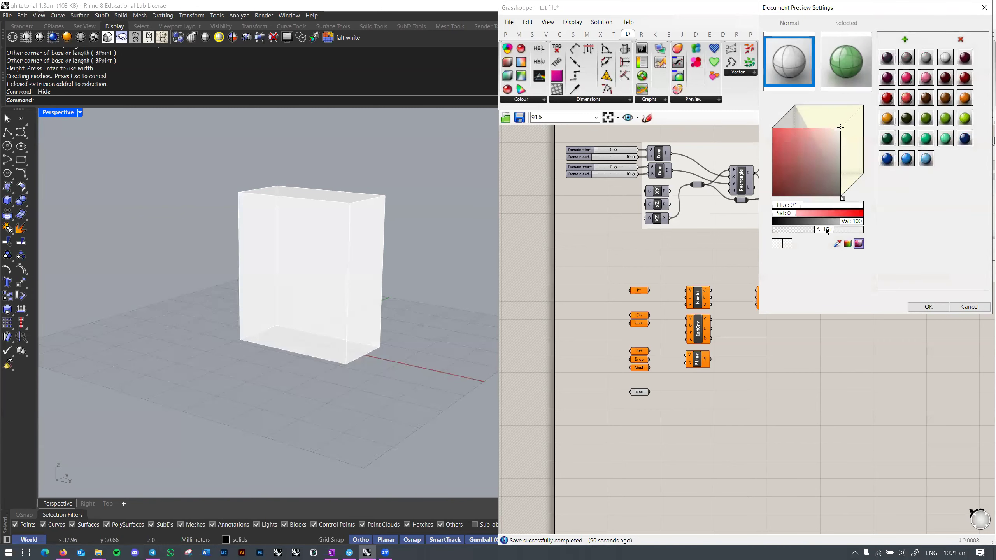
{"action": "left_click_drag", "start_coordinate": [827, 229], "coordinate": [813, 228]}
{"action": "left_click", "coordinate": [929, 307]}
{"action": "scroll", "coordinate": [643, 399], "scroll_direction": "up", "scroll_amount": 5}
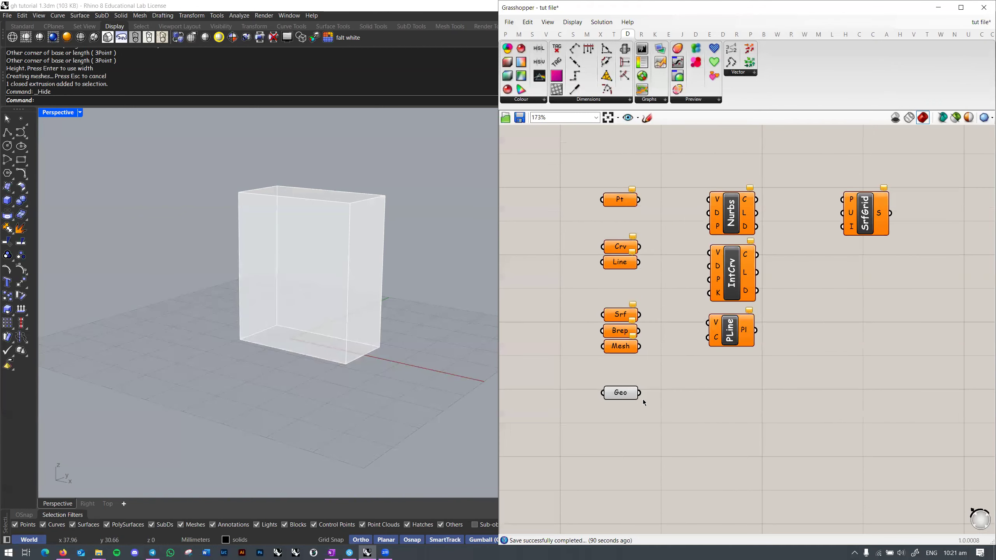
Step: Add a Custom Preview component and feed the Geo box into its geometry input
{"action": "left_click", "coordinate": [532, 102]}
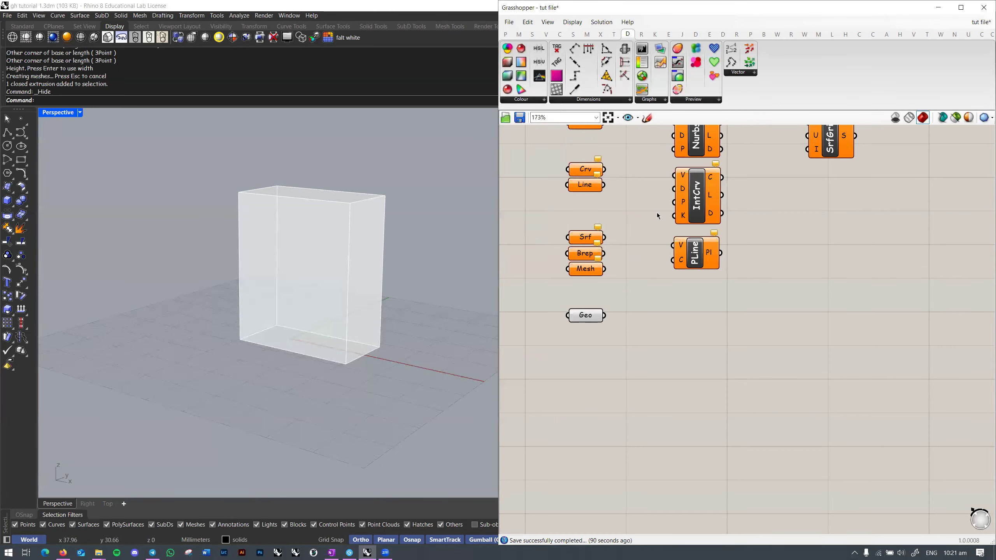
{"action": "left_click", "coordinate": [689, 104]}
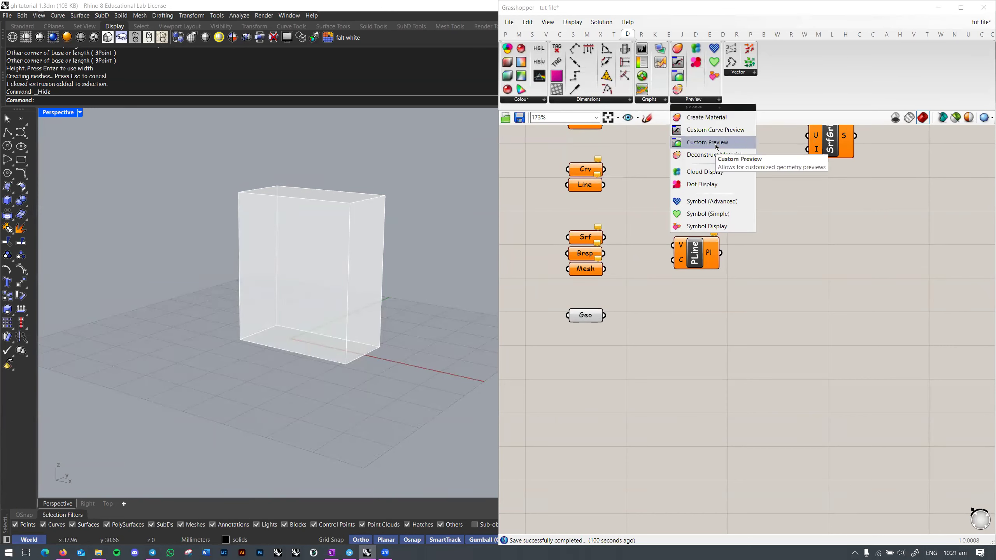
{"action": "left_click", "coordinate": [702, 141]}
{"action": "scroll", "coordinate": [718, 320], "scroll_direction": "up", "scroll_amount": 2}
{"action": "left_click_drag", "start_coordinate": [562, 314], "coordinate": [700, 320]}
{"action": "left_click", "coordinate": [695, 277]}
{"action": "left_click", "coordinate": [689, 104]}
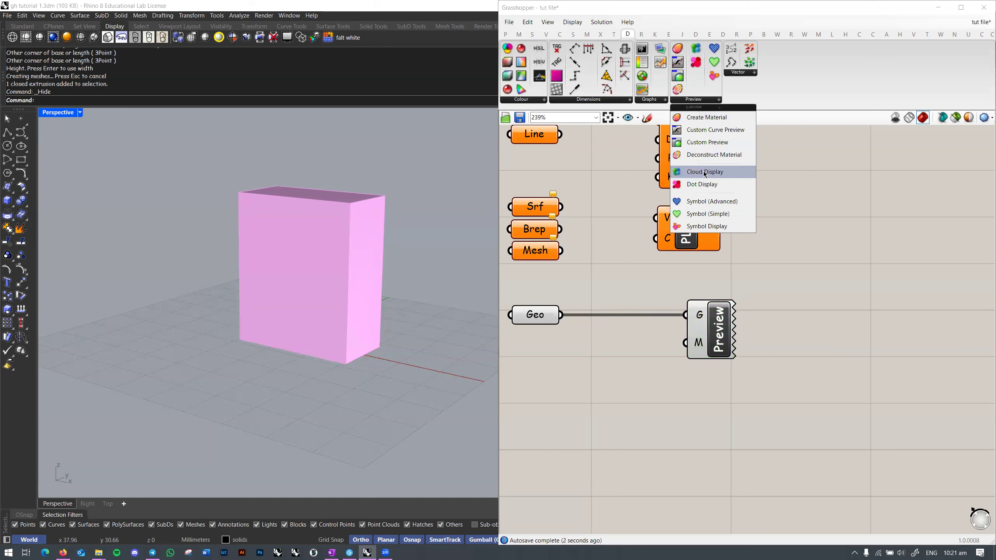
Step: Add a Colour Swatch below Geo and wire it into the preview's material input
{"action": "double_click", "coordinate": [816, 241]}
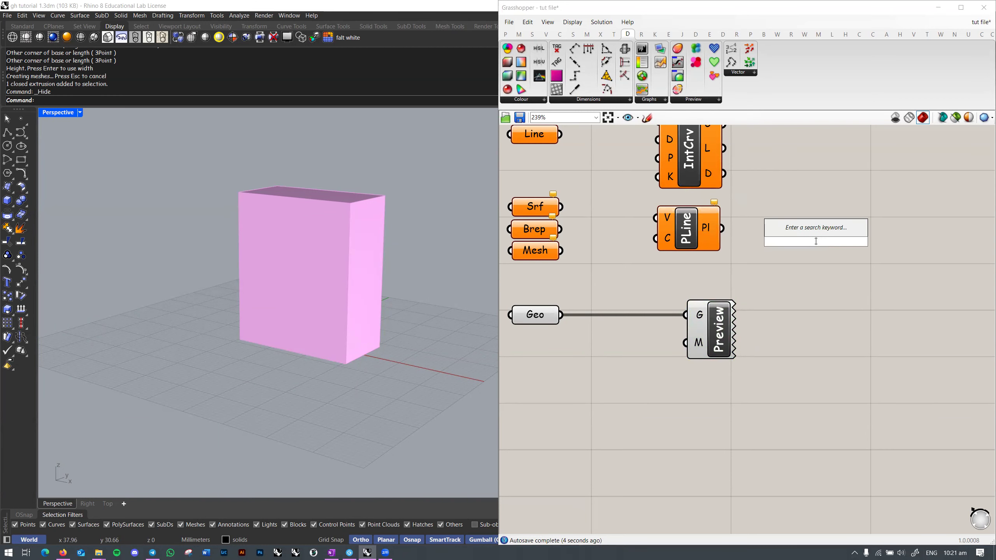
{"action": "type", "text": "colour swatch"}
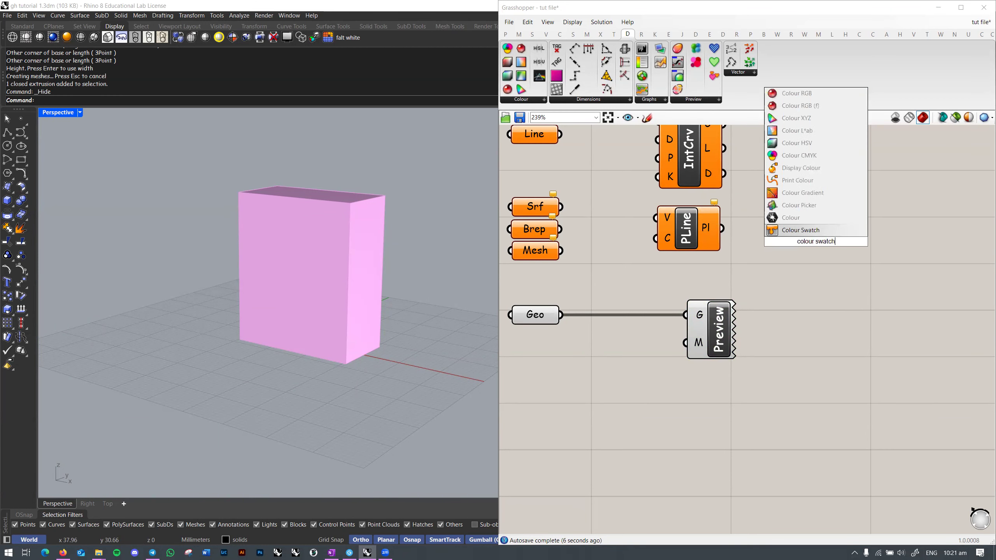
{"action": "left_click", "coordinate": [809, 235]}
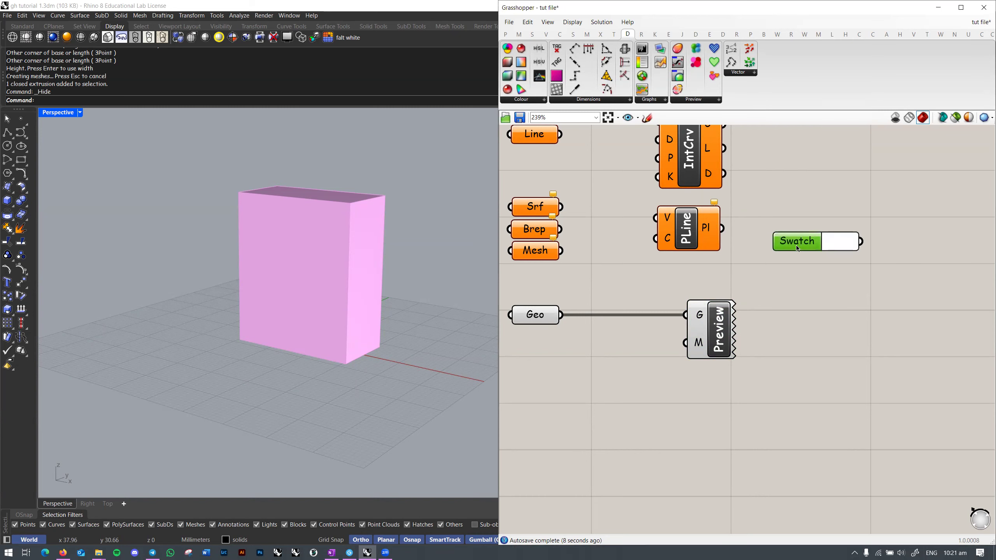
{"action": "left_click_drag", "start_coordinate": [809, 237], "coordinate": [603, 363]}
{"action": "left_click_drag", "start_coordinate": [689, 348], "coordinate": [660, 369]}
Step: Set the swatch colour to a darker green so the box previews green
{"action": "right_click_drag", "start_coordinate": [451, 342], "coordinate": [357, 309]}
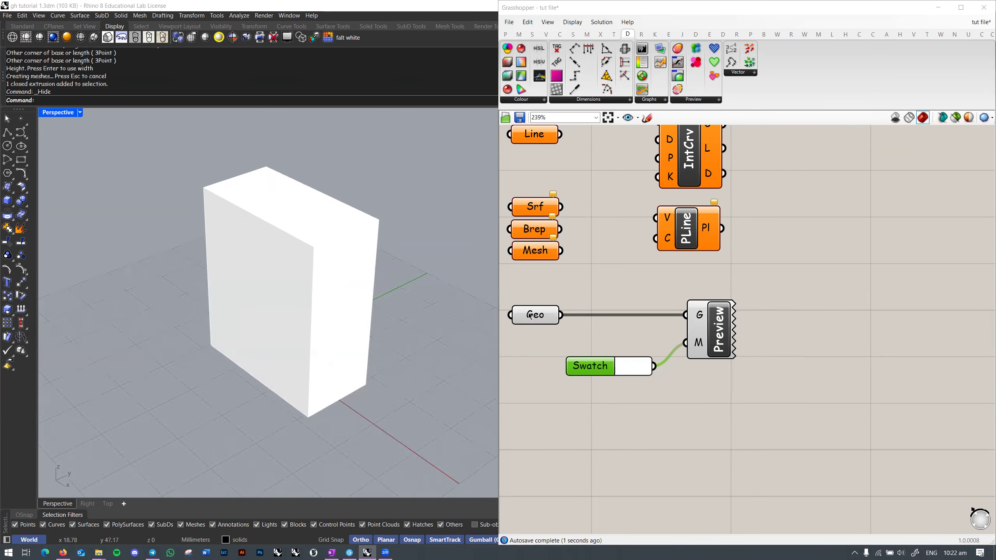
{"action": "right_click", "coordinate": [526, 316]}
{"action": "left_click", "coordinate": [642, 366]}
{"action": "left_click", "coordinate": [642, 365]}
{"action": "left_click_drag", "start_coordinate": [687, 410], "coordinate": [592, 396]}
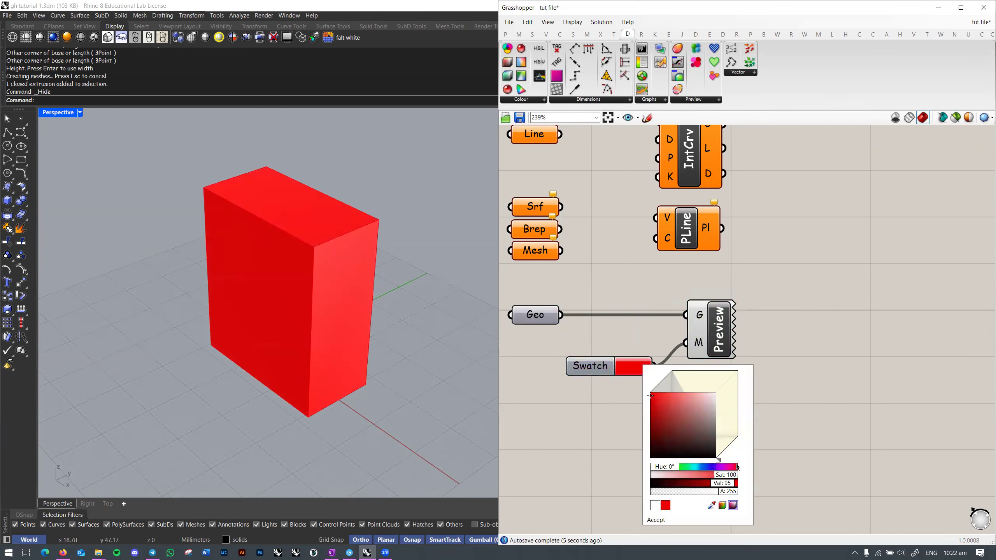
{"action": "left_click_drag", "start_coordinate": [671, 471], "coordinate": [690, 484]}
{"action": "left_click", "coordinate": [656, 520]}
{"action": "right_click_drag", "start_coordinate": [735, 396], "coordinate": [829, 344]}
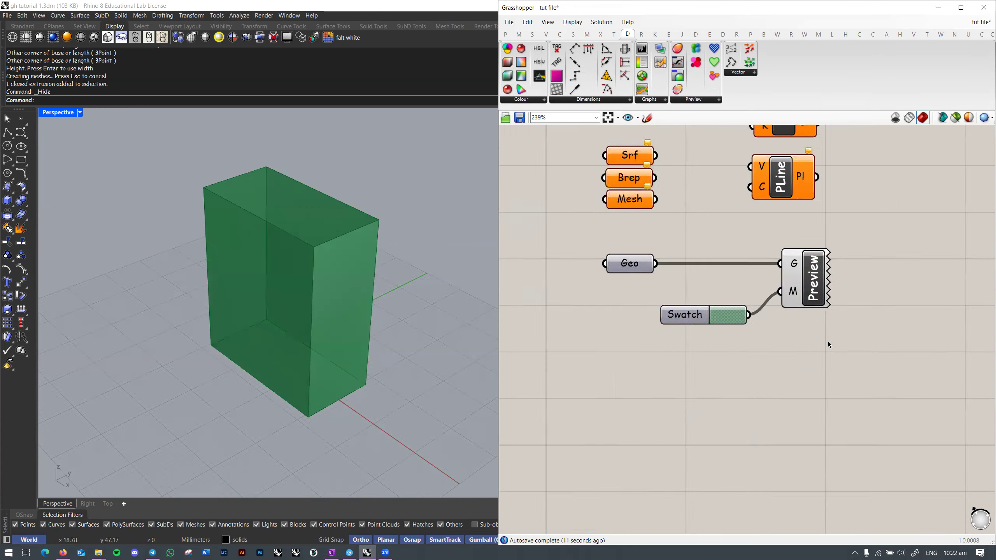
{"action": "scroll", "coordinate": [829, 344], "scroll_direction": "down", "scroll_amount": 3}
{"action": "scroll", "coordinate": [432, 325], "scroll_direction": "down", "scroll_amount": 3}
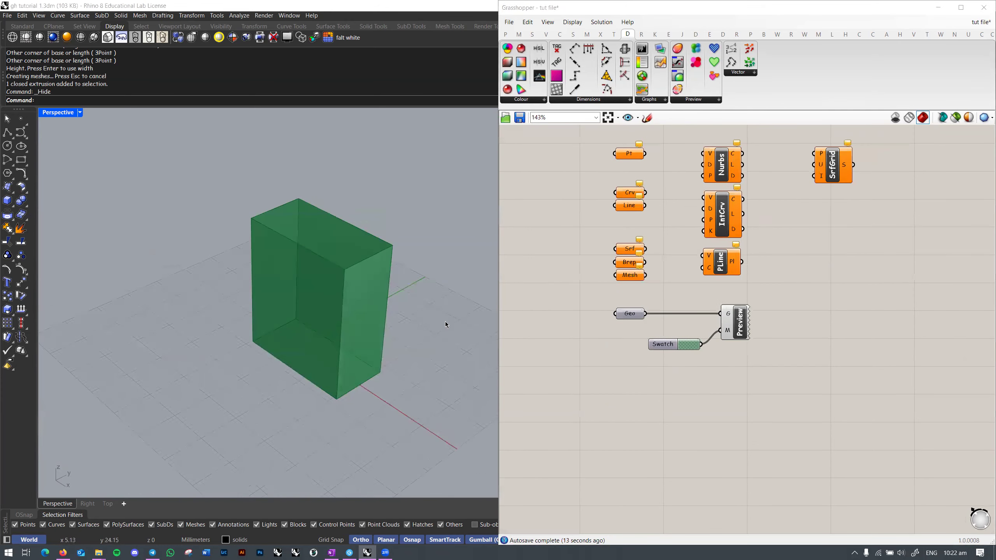
Step: Orbit around the box, then unhide it with Ctrl+Shift+H and select it in Rhino
{"action": "scroll", "coordinate": [739, 333], "scroll_direction": "up", "scroll_amount": 2}
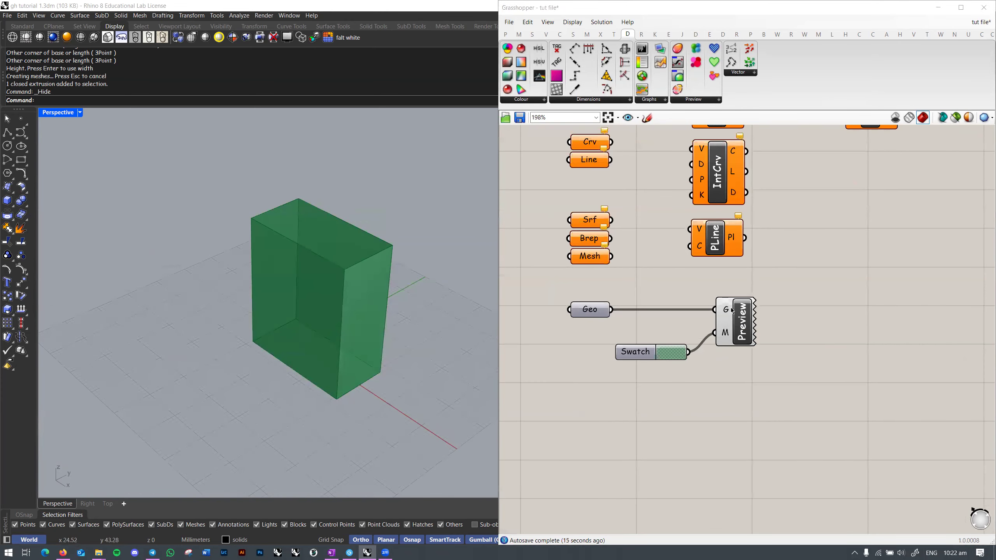
{"action": "right_click_drag", "start_coordinate": [390, 317], "coordinate": [447, 349]}
{"action": "left_click_drag", "start_coordinate": [803, 281], "coordinate": [751, 310]}
{"action": "left_click", "coordinate": [773, 286]}
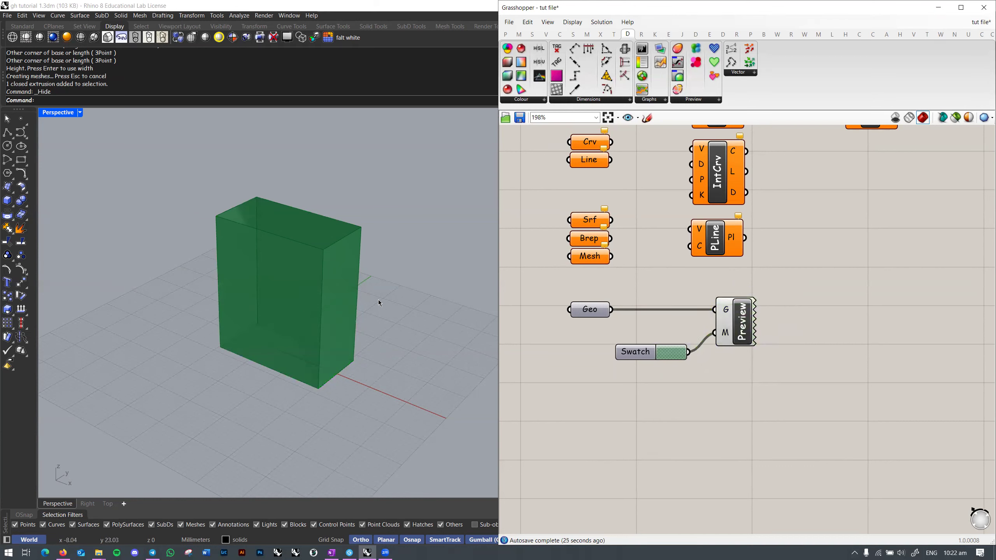
{"action": "right_click_drag", "start_coordinate": [357, 327], "coordinate": [285, 342]}
{"action": "key", "text": "ctrl+shift+h"}
{"action": "left_click", "coordinate": [352, 314]}
Step: Delete the Geo, Swatch and Preview components, then undo that deletion
{"action": "left_click_drag", "start_coordinate": [792, 288], "coordinate": [536, 402]}
{"action": "key", "text": "Delete"}
{"action": "key", "text": "Escape"}
{"action": "right_click_drag", "start_coordinate": [312, 312], "coordinate": [282, 314]}
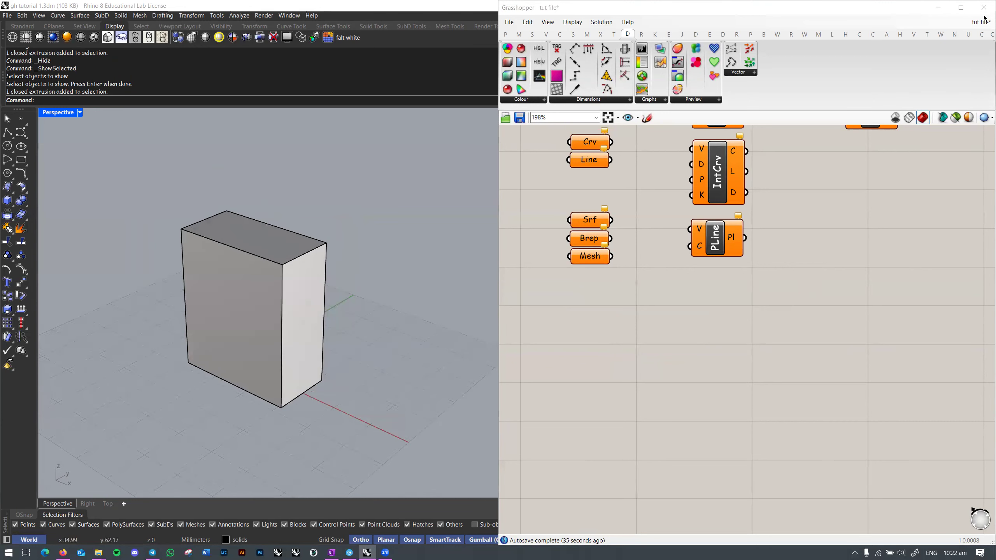
{"action": "key", "text": "ctrl+z"}
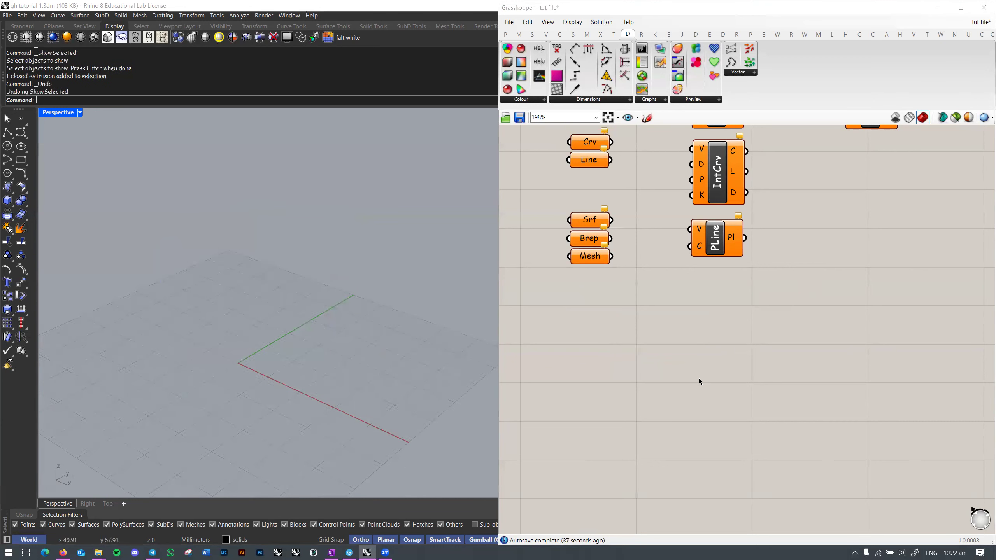
{"action": "left_click", "coordinate": [699, 378]}
{"action": "key", "text": "ctrl+z"}
Step: Delete only the Swatch and Preview components and clear Geo's stored values
{"action": "left_click", "coordinate": [810, 300]}
{"action": "left_click_drag", "start_coordinate": [821, 279], "coordinate": [618, 390]}
{"action": "key", "text": "Delete"}
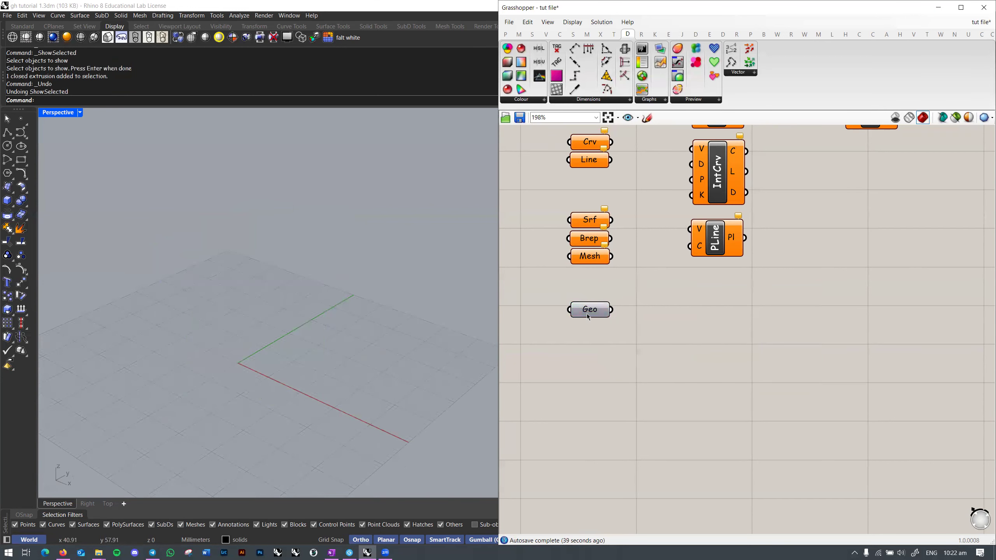
{"action": "right_click", "coordinate": [587, 313]}
{"action": "left_click", "coordinate": [620, 450]}
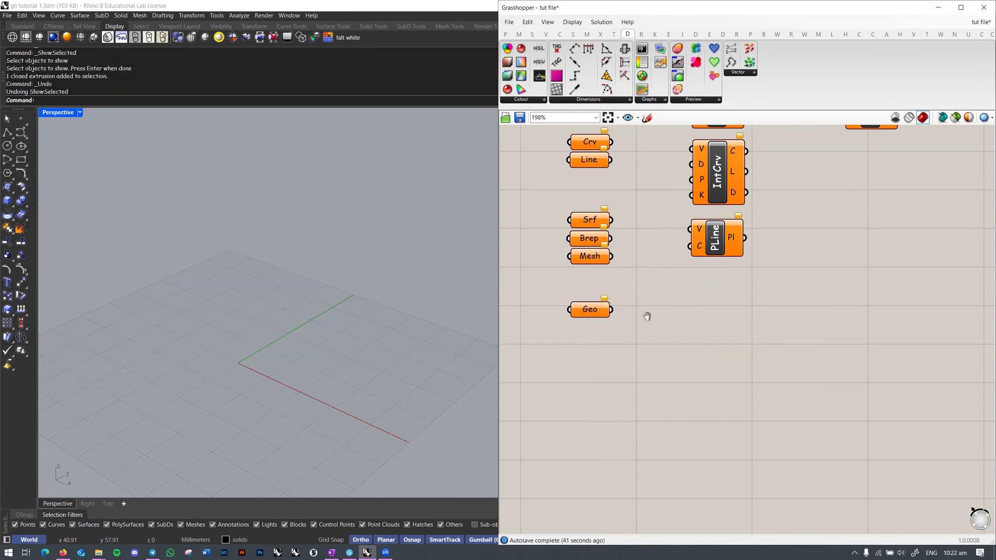
Step: Pan and zoom the canvas to bring the rest of the definition into view
{"action": "right_click_drag", "start_coordinate": [647, 316], "coordinate": [655, 359]}
{"action": "scroll", "coordinate": [654, 358], "scroll_direction": "down", "scroll_amount": 5}
{"action": "right_click_drag", "start_coordinate": [738, 301], "coordinate": [723, 309]}
{"action": "scroll", "coordinate": [786, 281], "scroll_direction": "up", "scroll_amount": 2}
{"action": "right_click_drag", "start_coordinate": [786, 281], "coordinate": [699, 314]}
{"action": "right_click_drag", "start_coordinate": [624, 335], "coordinate": [757, 316]}
{"action": "right_click_drag", "start_coordinate": [336, 330], "coordinate": [355, 269], "text": "shift"}
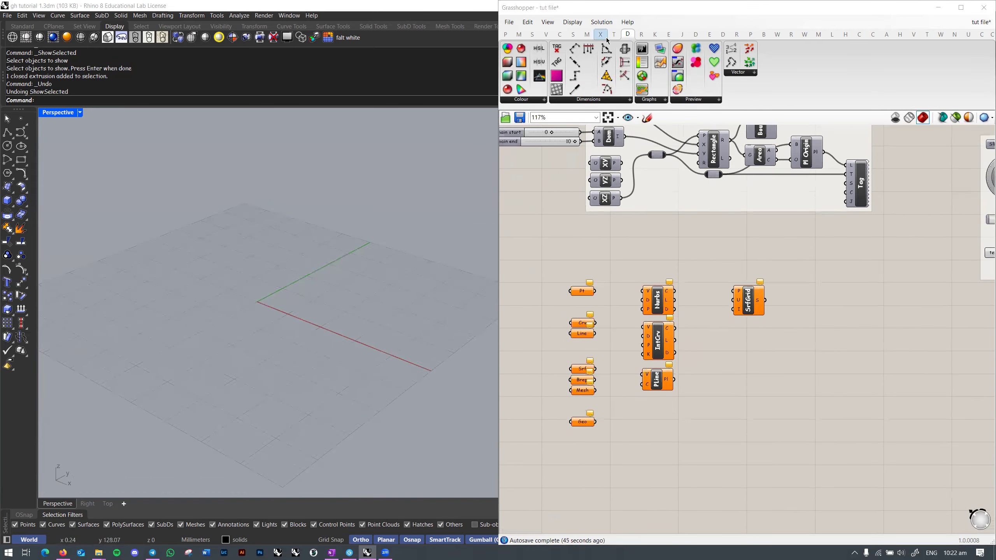
Step: Show the Transform tab and browse the full Affine and Array component lists
{"action": "left_click", "coordinate": [614, 34]}
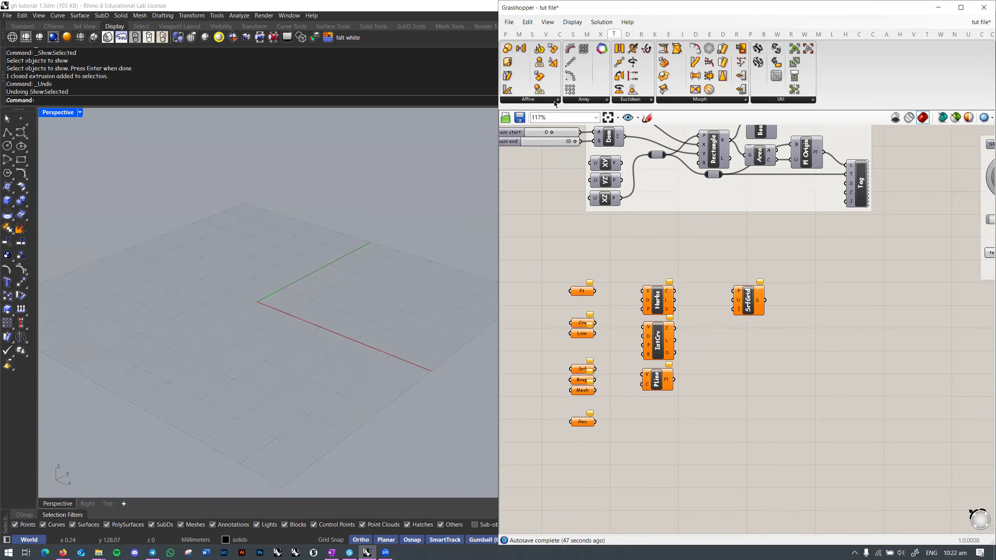
{"action": "left_click", "coordinate": [557, 100]}
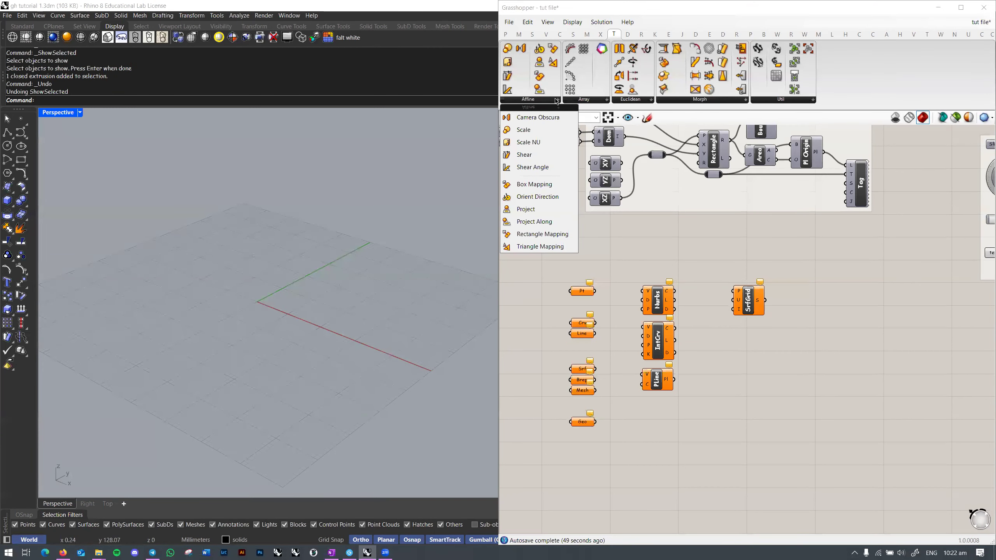
{"action": "left_click", "coordinate": [603, 100]}
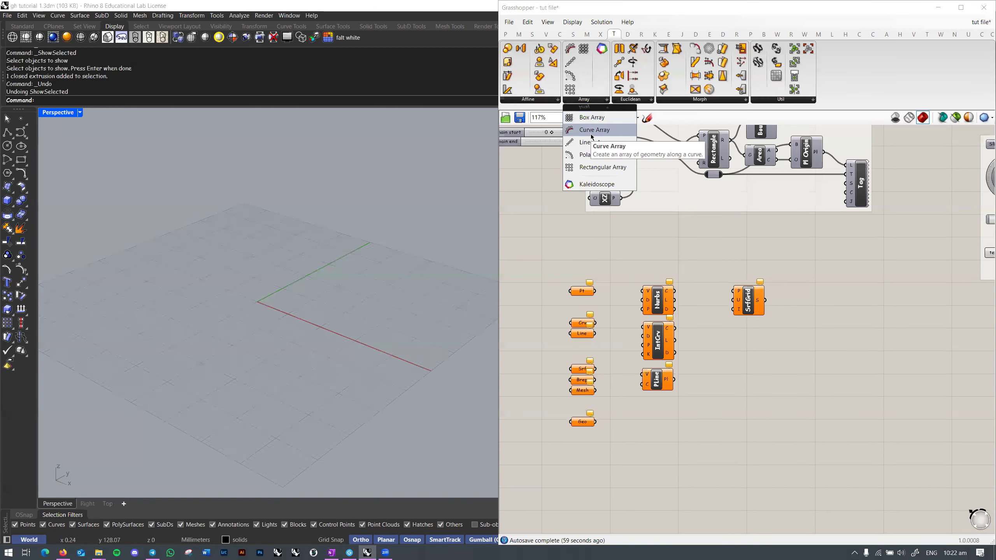
{"action": "right_click_drag", "start_coordinate": [344, 280], "coordinate": [285, 303]}
{"action": "right_click", "coordinate": [310, 317]}
{"action": "type", "text": "p"}
{"action": "key", "text": "Return"}
{"action": "left_click", "coordinate": [263, 263]}
{"action": "left_click", "coordinate": [251, 296]}
{"action": "left_click", "coordinate": [312, 301]}
{"action": "left_click", "coordinate": [310, 262]}
{"action": "left_click", "coordinate": [275, 302]}
{"action": "type", "text": "ArrayLinear"}
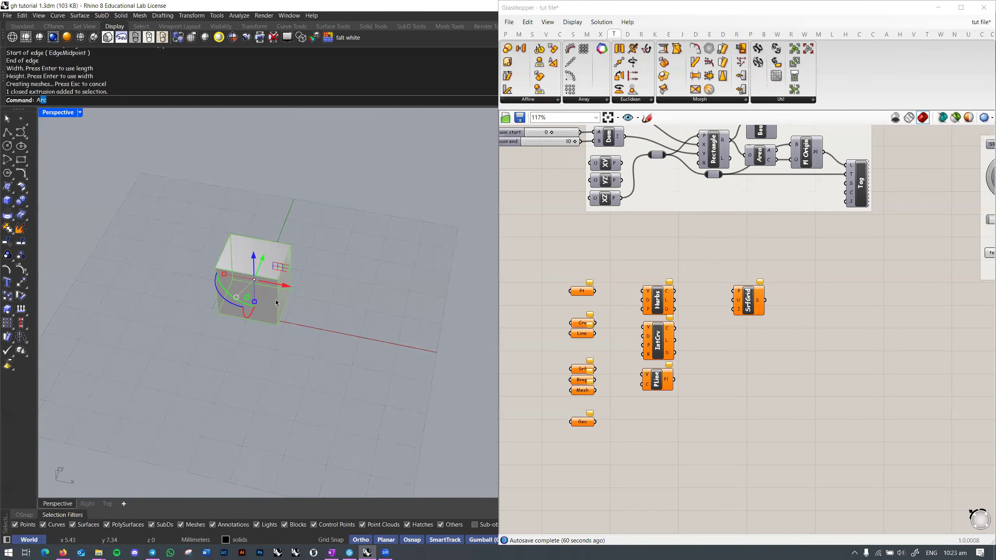
{"action": "key", "text": "Return"}
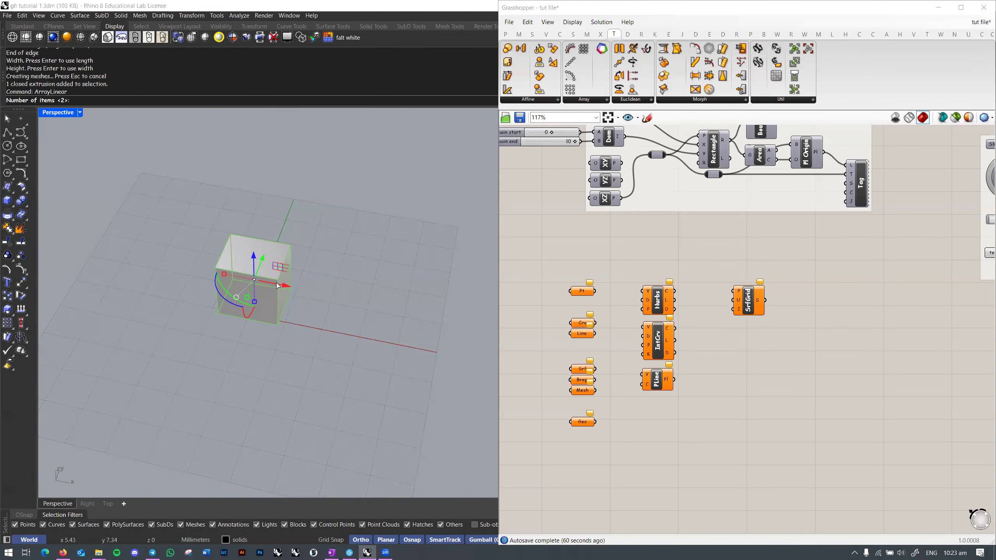
{"action": "type", "text": "5"}
{"action": "key", "text": "Return"}
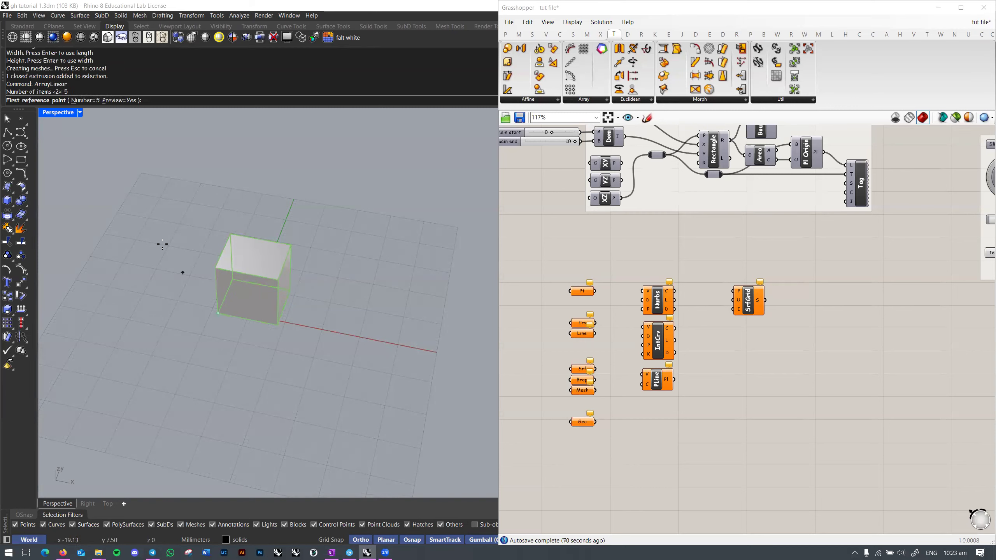
{"action": "left_click", "coordinate": [219, 312]}
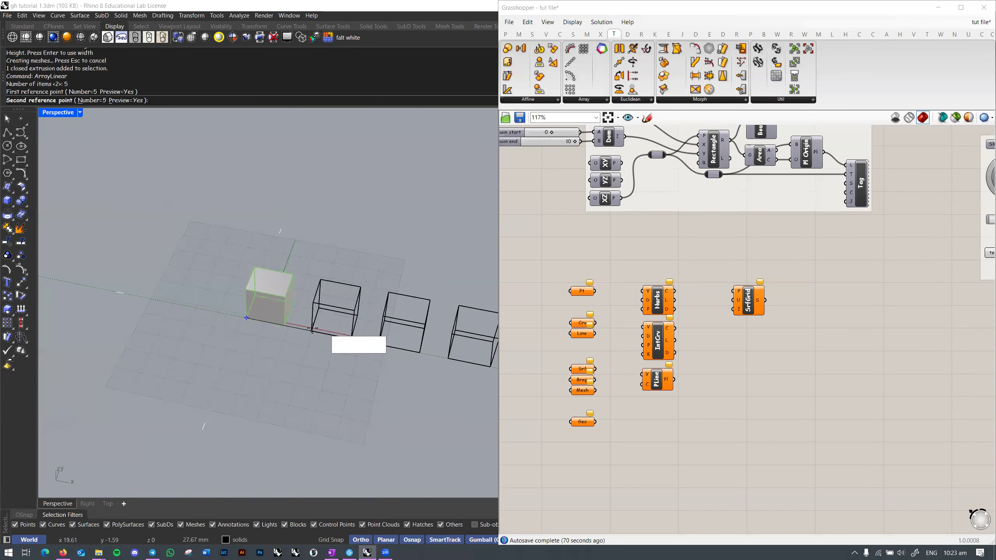
{"action": "left_click", "coordinate": [251, 314]}
{"action": "scroll", "coordinate": [345, 364], "scroll_direction": "down", "scroll_amount": 3}
{"action": "left_click", "coordinate": [345, 365]}
{"action": "right_click_drag", "start_coordinate": [365, 361], "coordinate": [333, 310]}
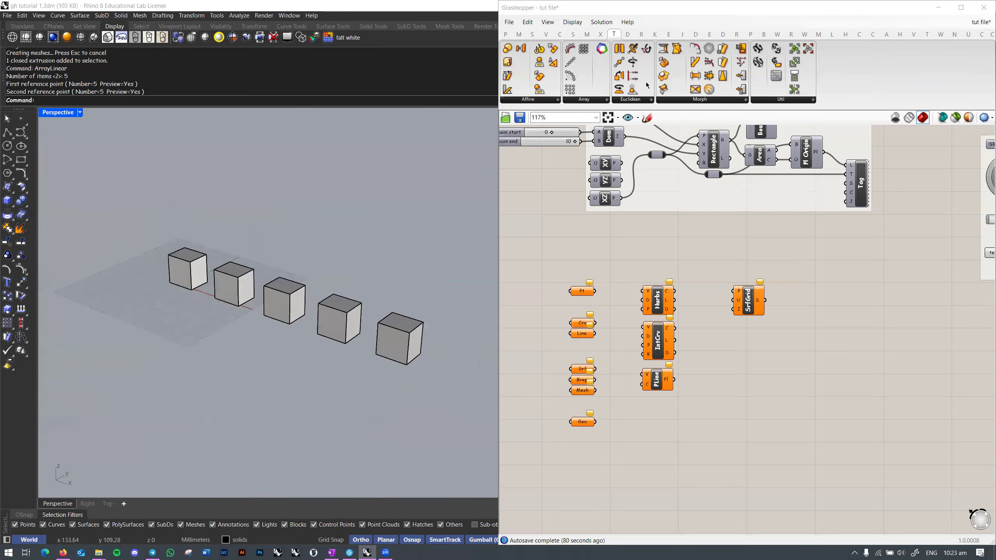
{"action": "left_click", "coordinate": [597, 101]}
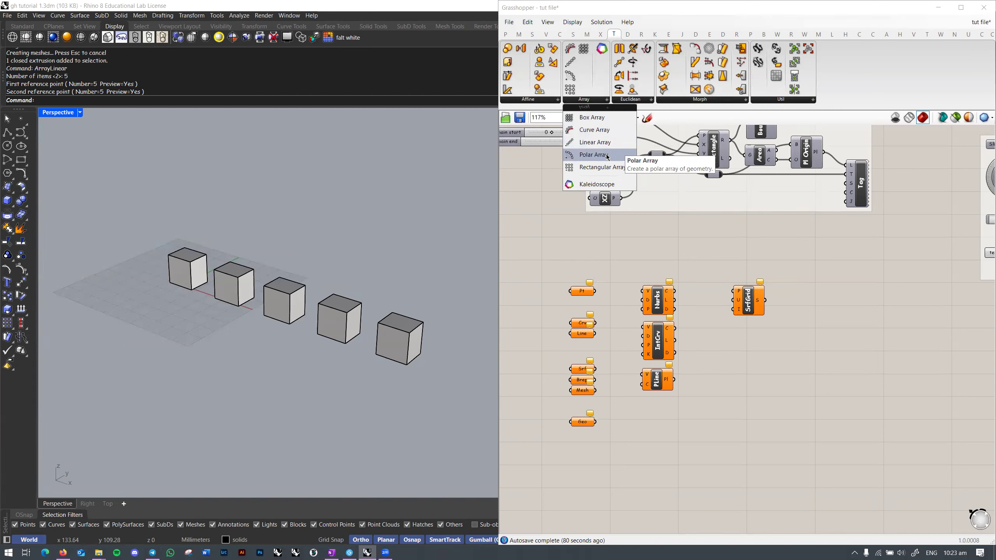
{"action": "right_click_drag", "start_coordinate": [347, 219], "coordinate": [313, 223]}
{"action": "left_click_drag", "start_coordinate": [143, 213], "coordinate": [466, 402]}
{"action": "right_click_drag", "start_coordinate": [458, 396], "coordinate": [398, 370]}
{"action": "key", "text": "Delete"}
{"action": "right_click_drag", "start_coordinate": [180, 284], "coordinate": [322, 325], "text": "shift"}
{"action": "scroll", "coordinate": [322, 325], "scroll_direction": "up", "scroll_amount": 5}
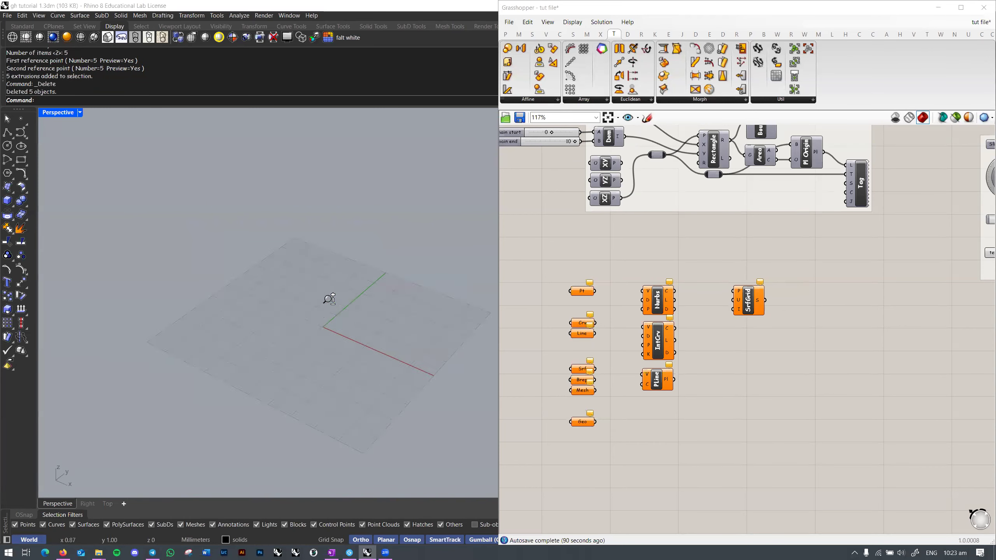
{"action": "scroll", "coordinate": [287, 289], "scroll_direction": "down", "scroll_amount": 3}
{"action": "key", "text": "alt+Tab"}
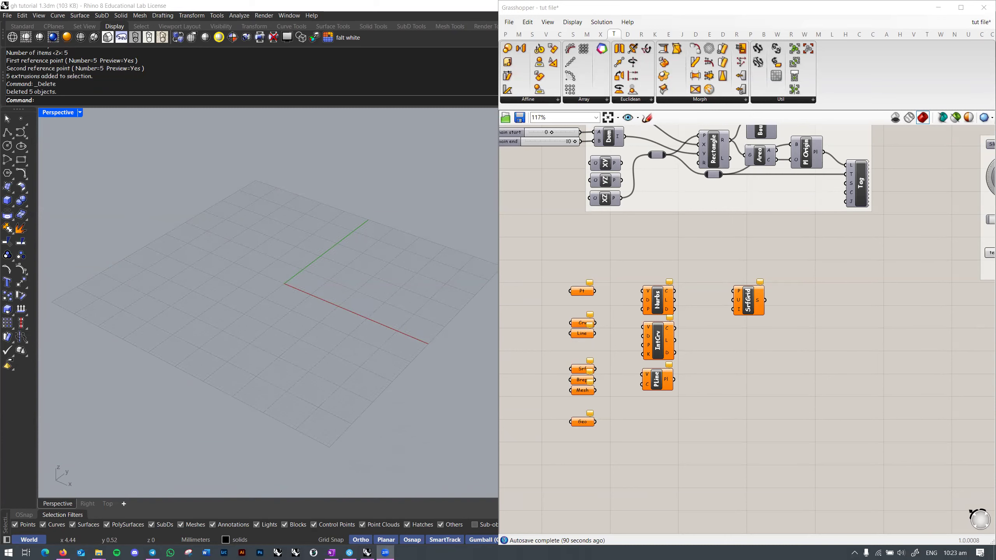
Step: Browse the full list of Euclidean transform components
{"action": "left_click", "coordinate": [675, 242]}
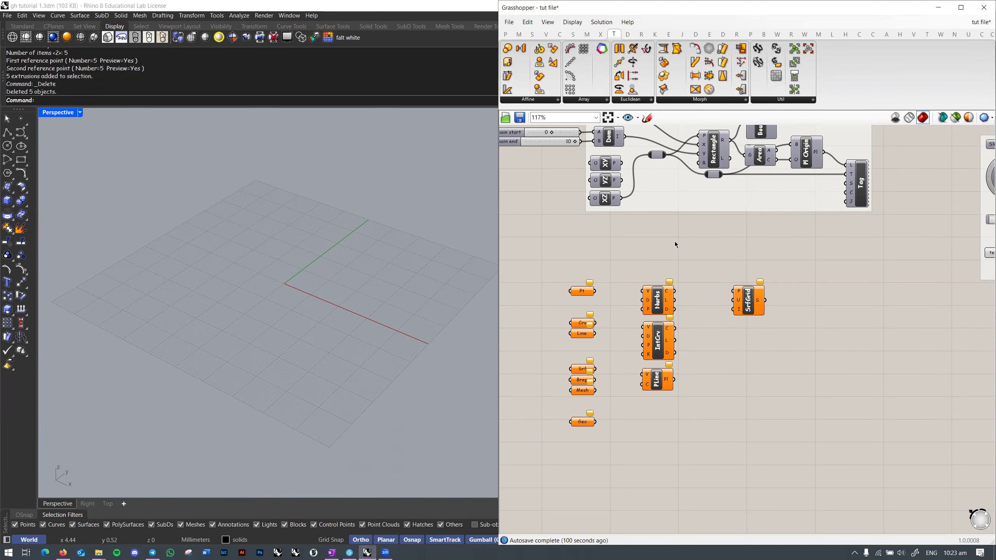
{"action": "left_click_drag", "start_coordinate": [675, 241], "coordinate": [742, 385]}
{"action": "right_click_drag", "start_coordinate": [659, 246], "coordinate": [658, 234]}
{"action": "scroll", "coordinate": [374, 282], "scroll_direction": "down", "scroll_amount": 3}
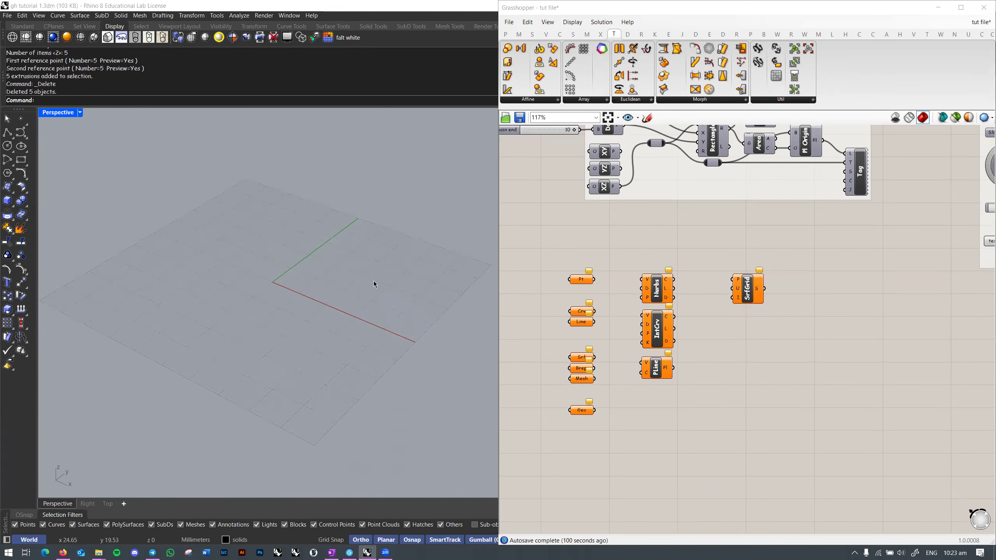
{"action": "left_click", "coordinate": [644, 103]}
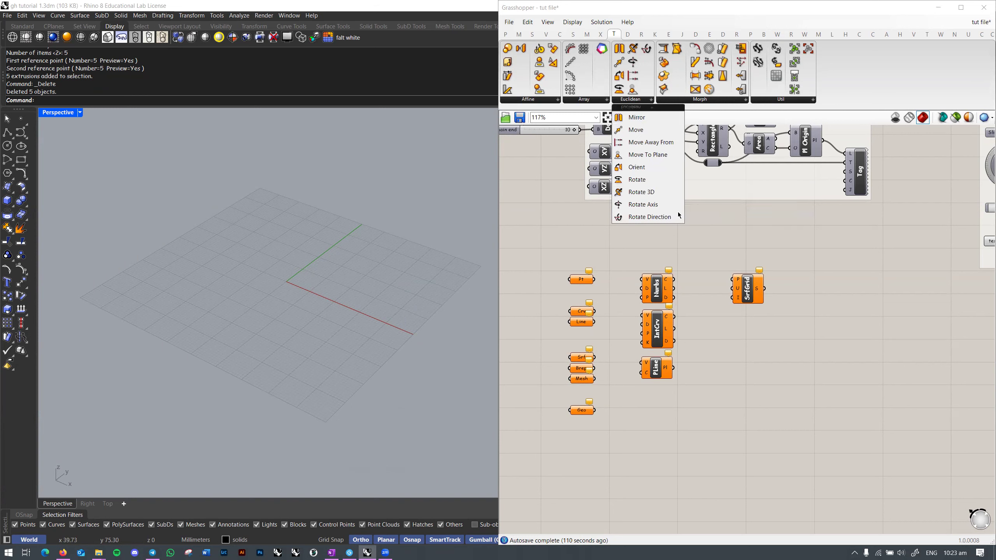
{"action": "left_click", "coordinate": [749, 233]}
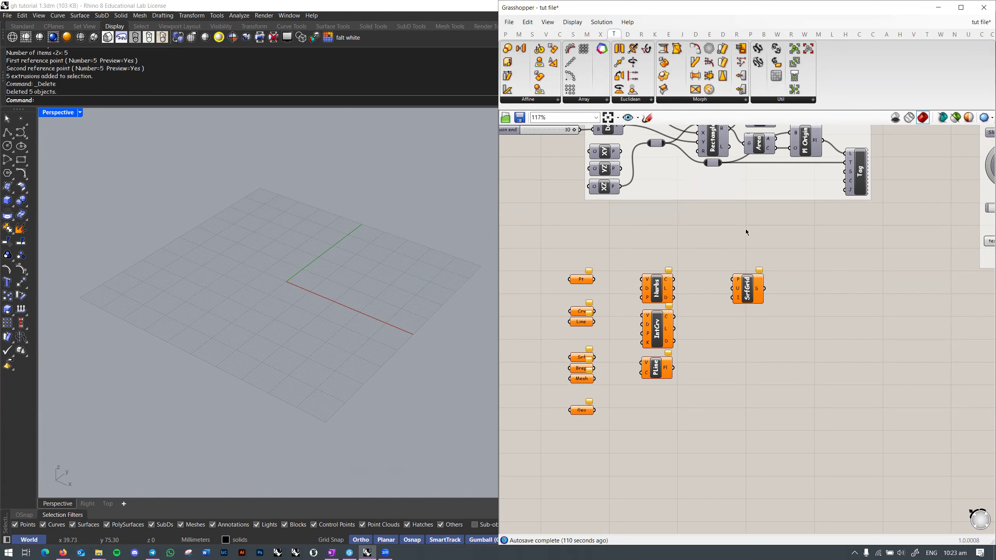
{"action": "mouse_move", "coordinate": [713, 224]}
{"action": "right_mouse_down"}
{"action": "mouse_move", "coordinate": [715, 215]}
{"action": "mouse_move", "coordinate": [713, 229]}
{"action": "right_mouse_up"}
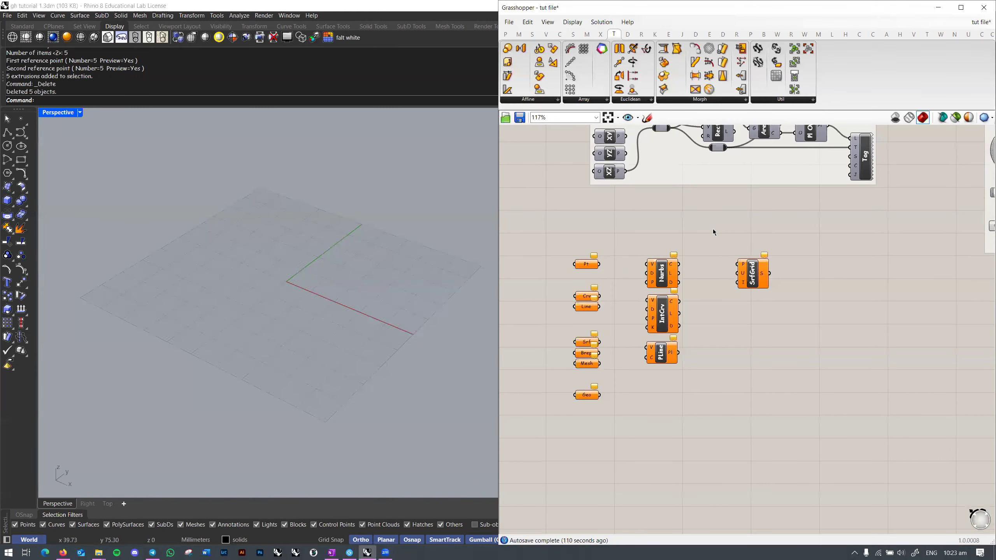
Step: Browse the Morph and Util component lists, then switch to the Intersect tab
{"action": "left_click", "coordinate": [724, 103]}
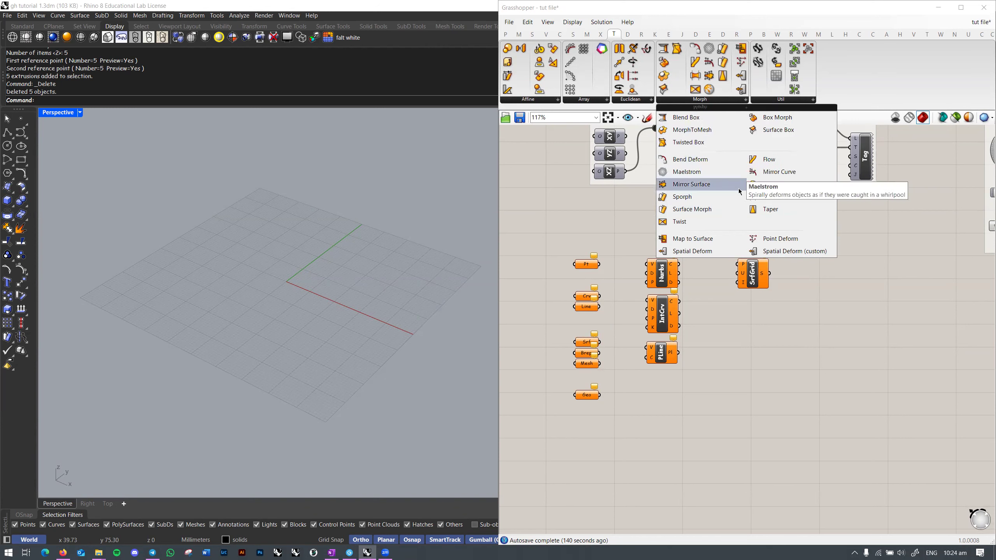
{"action": "left_click", "coordinate": [793, 103]}
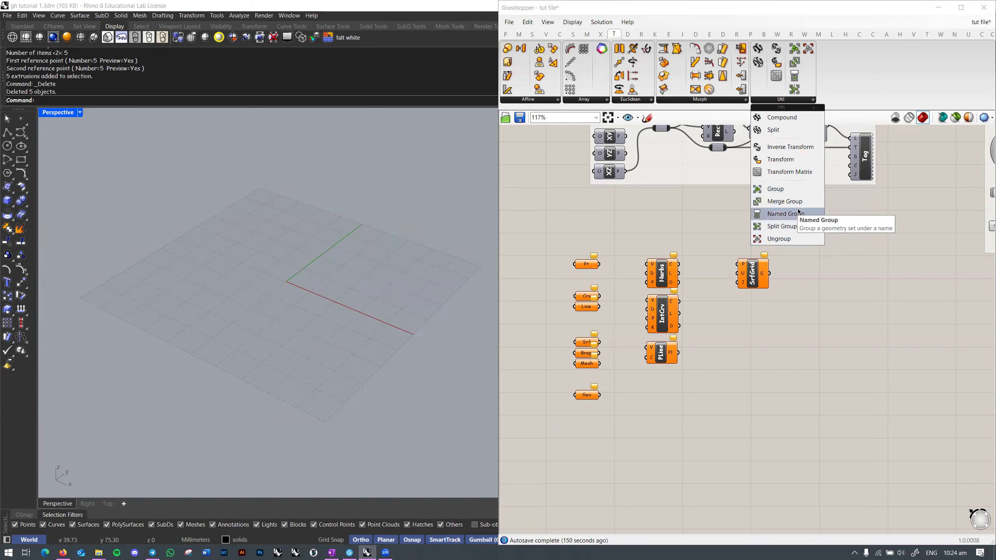
{"action": "left_click", "coordinate": [688, 213]}
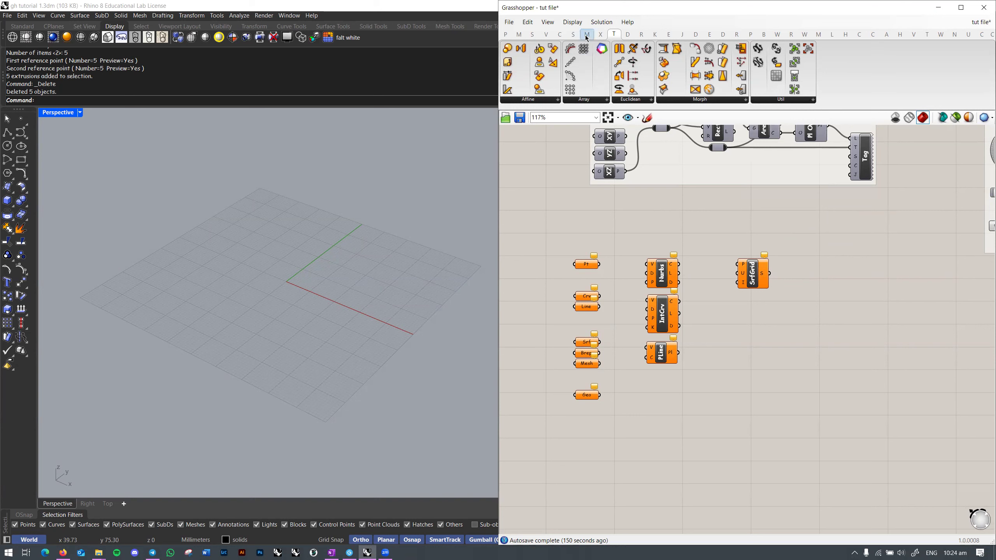
{"action": "left_click", "coordinate": [598, 34]}
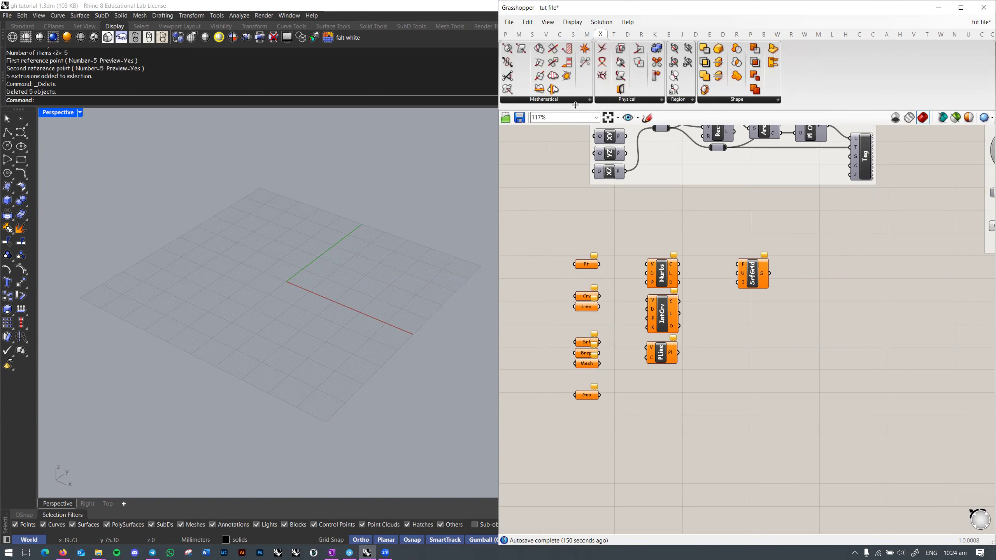
Step: Save the tut file and expand the Mathematical intersection component list
{"action": "key", "text": "ctrl+s"}
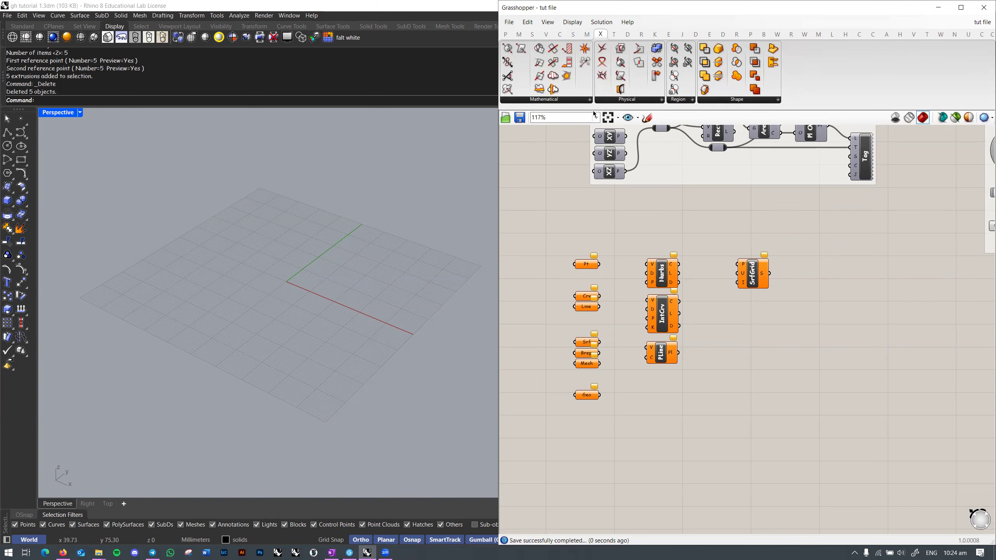
{"action": "left_click", "coordinate": [591, 101]}
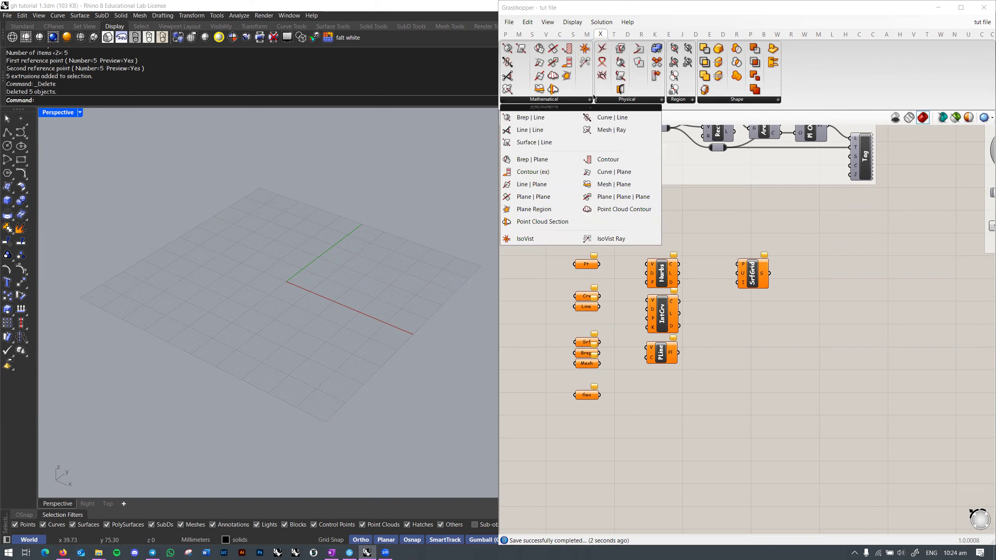
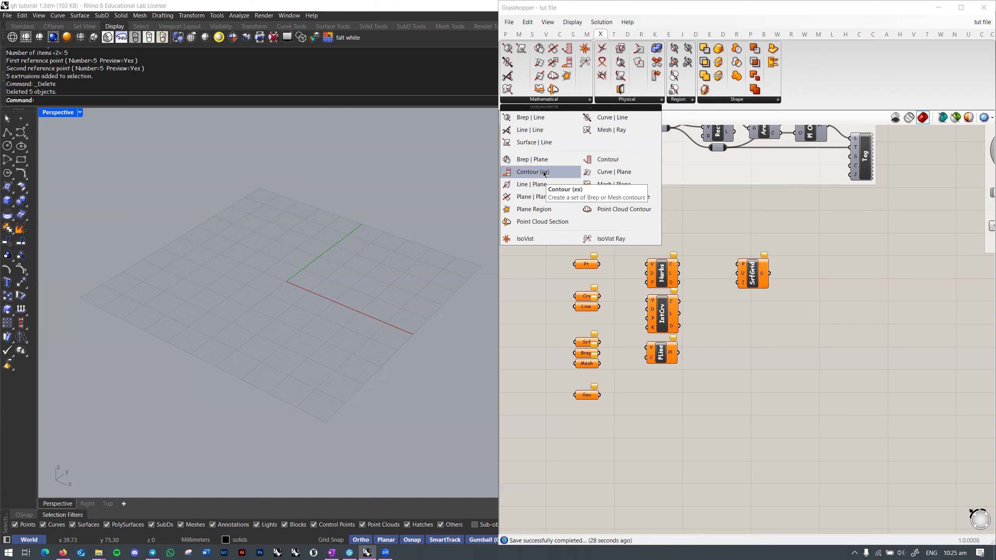
Step: Look through the Physical and Region intersection lists, then switch Rhino to the Top view
{"action": "left_click", "coordinate": [628, 99]}
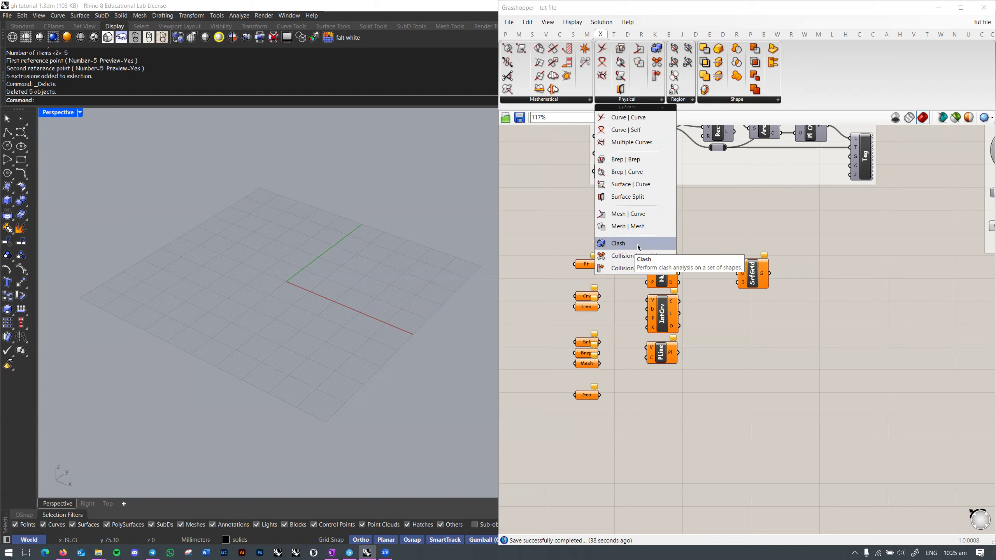
{"action": "left_click", "coordinate": [688, 102]}
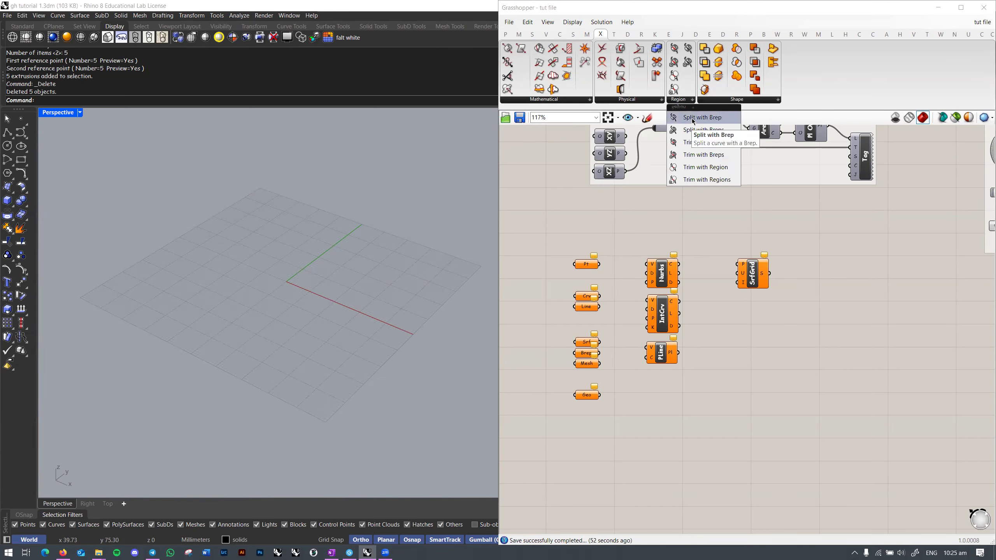
{"action": "scroll", "coordinate": [309, 263], "scroll_direction": "up", "scroll_amount": 1}
{"action": "right_click_drag", "start_coordinate": [326, 283], "coordinate": [321, 302]}
{"action": "key", "text": "ctrl+F1"}
Step: Draw a three-point rectangle in the Top view
{"action": "type", "text": "rectangle"}
{"action": "key", "text": "Return"}
{"action": "type", "text": "p"}
{"action": "key", "text": "Return"}
{"action": "left_click", "coordinate": [260, 191]}
{"action": "left_click", "coordinate": [246, 379]}
{"action": "left_click", "coordinate": [400, 365]}
Step: Move the rectangle onto the draws layer with ChangeLayer
{"action": "right_click_drag", "start_coordinate": [465, 288], "coordinate": [400, 300]}
{"action": "left_click_drag", "start_coordinate": [400, 300], "coordinate": [274, 353]}
{"action": "type", "text": "cl"}
{"action": "key", "text": "Return"}
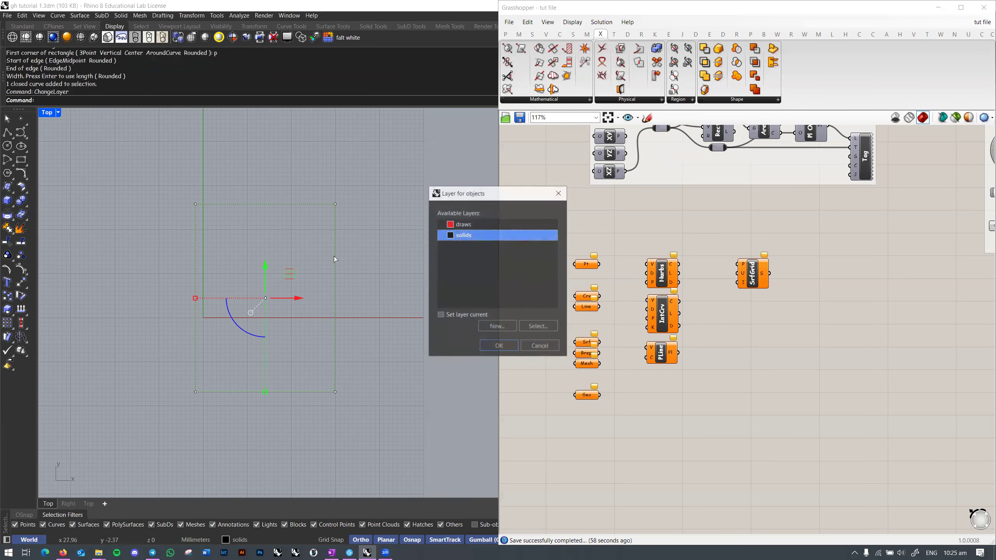
{"action": "left_click", "coordinate": [480, 225]}
{"action": "left_click", "coordinate": [499, 346]}
Step: Draw a diagonal line across the rectangle
{"action": "scroll", "coordinate": [372, 314], "scroll_direction": "up", "scroll_amount": 1}
{"action": "scroll", "coordinate": [349, 312], "scroll_direction": "down", "scroll_amount": 1}
{"action": "scroll", "coordinate": [352, 306], "scroll_direction": "down", "scroll_amount": 4}
{"action": "type", "text": "line"}
{"action": "key", "text": "Return"}
{"action": "left_click", "coordinate": [392, 223]}
{"action": "left_click", "coordinate": [180, 451], "text": "shift"}
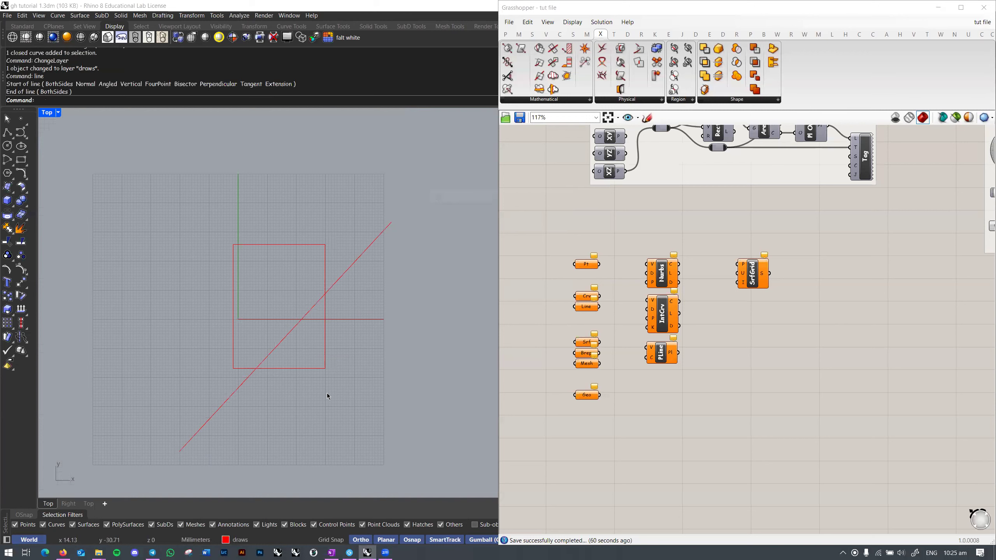
Step: Trim the rectangle's lower-right corner using the diagonal line as cutting edge
{"action": "left_click", "coordinate": [308, 246]}
{"action": "key", "text": "ctrl+t"}
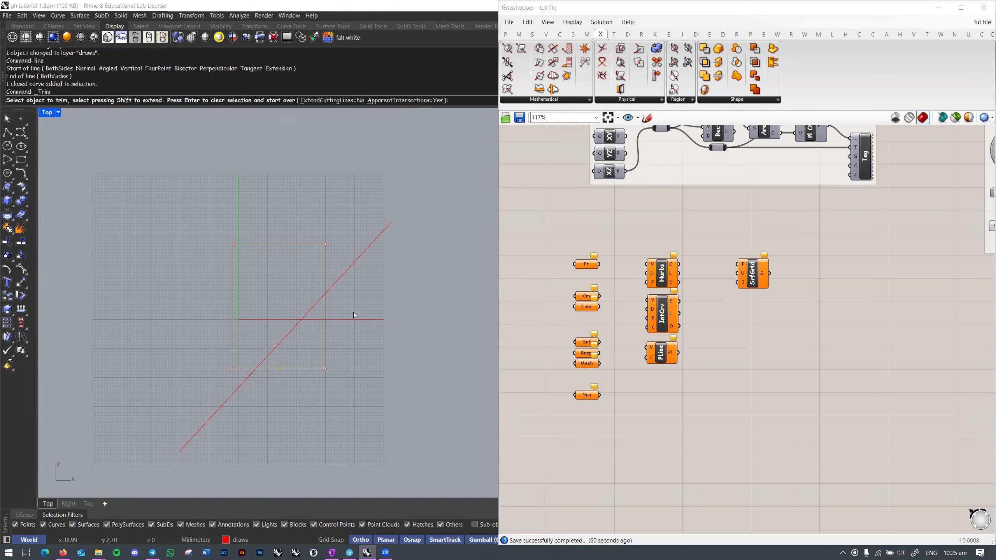
{"action": "key", "text": "Escape"}
{"action": "left_click_drag", "start_coordinate": [345, 213], "coordinate": [309, 356]}
{"action": "key", "text": "ctrl+t"}
{"action": "right_click_drag", "start_coordinate": [309, 356], "coordinate": [351, 337]}
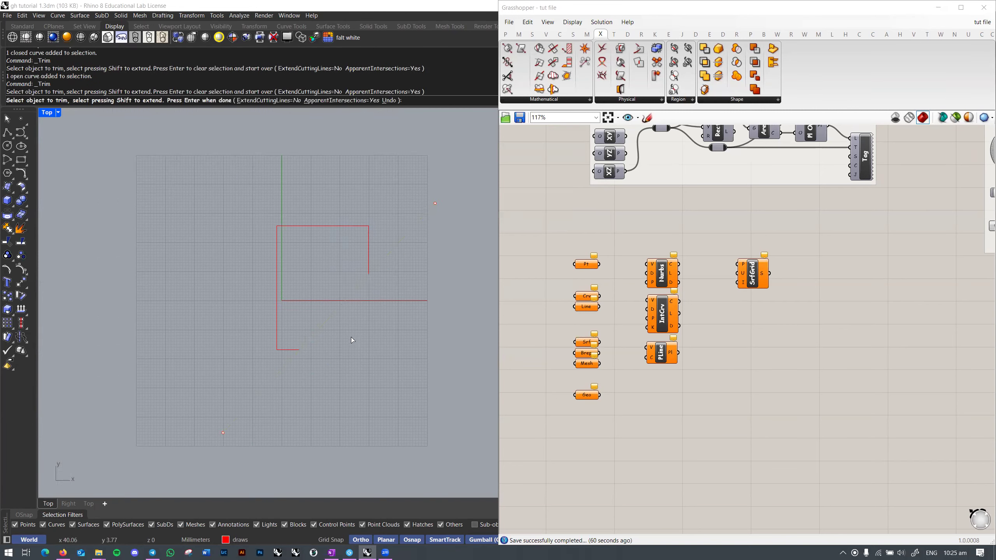
{"action": "scroll", "coordinate": [351, 337], "scroll_direction": "up", "scroll_amount": 4}
{"action": "key", "text": "Escape"}
{"action": "left_click_drag", "start_coordinate": [265, 266], "coordinate": [195, 285]}
{"action": "key", "text": "Escape"}
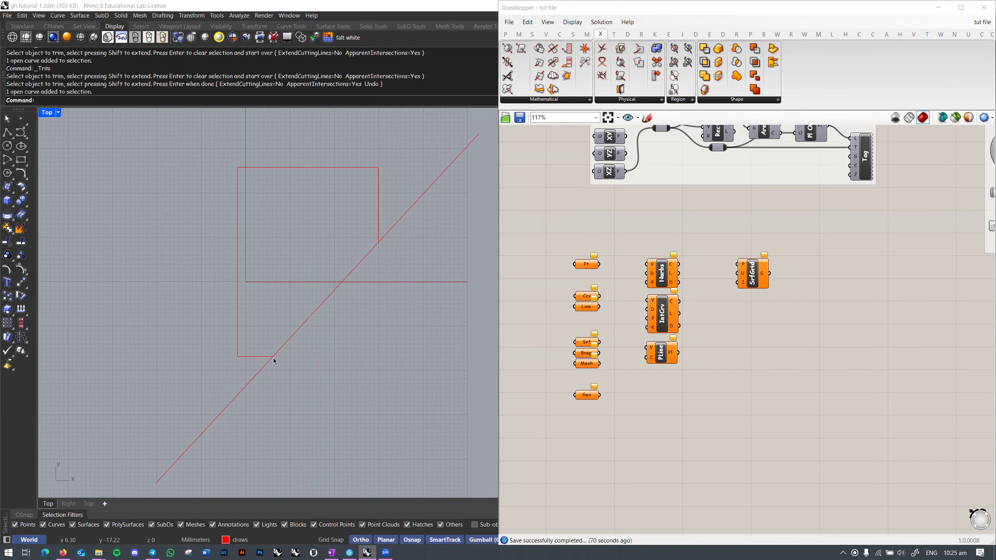
Step: Delete the trimmed rectangle and the line, then recentre the grid
{"action": "left_click", "coordinate": [680, 100]}
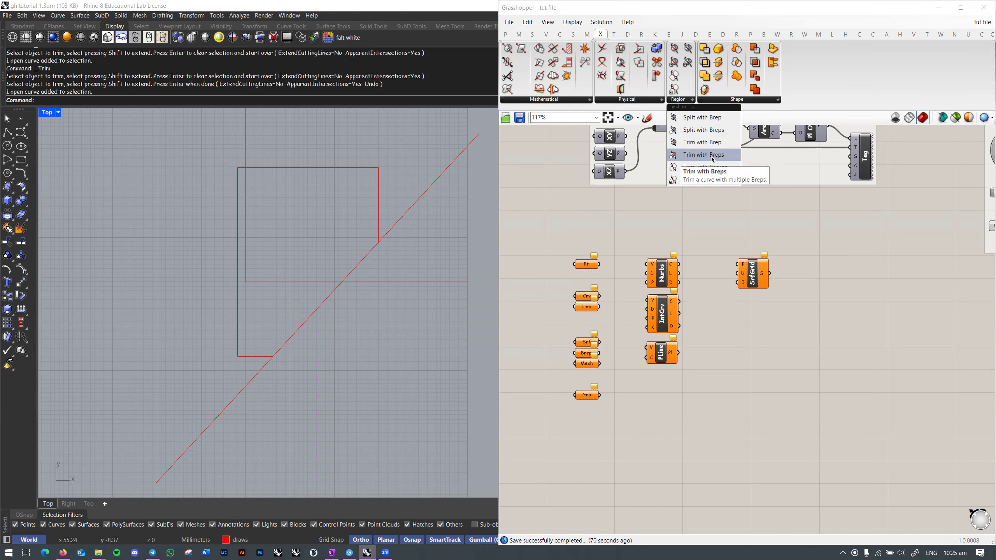
{"action": "left_click_drag", "start_coordinate": [409, 318], "coordinate": [325, 219]}
{"action": "right_click_drag", "start_coordinate": [404, 302], "coordinate": [328, 302]}
{"action": "key", "text": "Delete"}
{"action": "right_click_drag", "start_coordinate": [361, 280], "coordinate": [400, 277]}
{"action": "scroll", "coordinate": [250, 292], "scroll_direction": "down", "scroll_amount": 3}
{"action": "right_click_drag", "start_coordinate": [232, 285], "coordinate": [281, 295]}
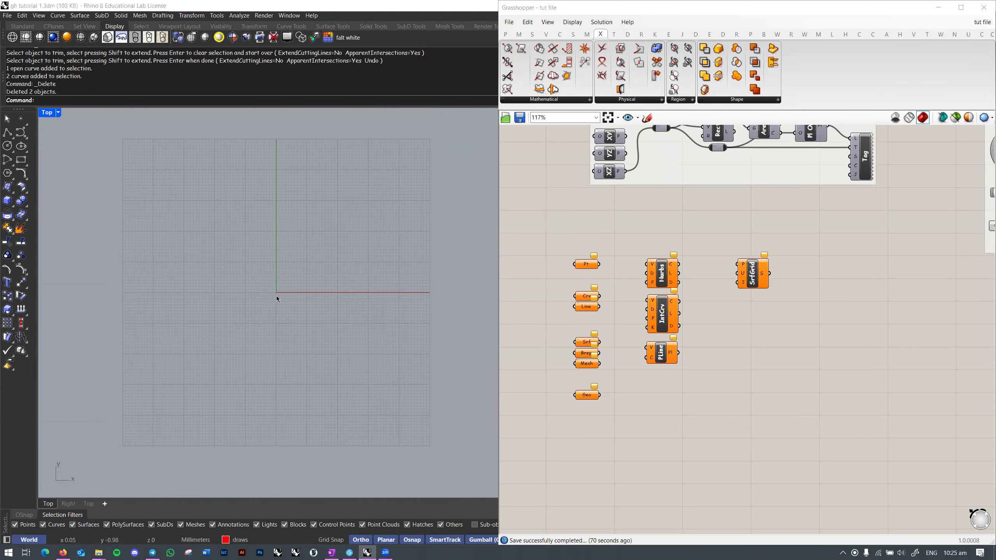
Step: Check the Shape intersection list, then browse the Mesh Analysis, Primitive, Triangulation and Util lists
{"action": "left_click", "coordinate": [729, 104]}
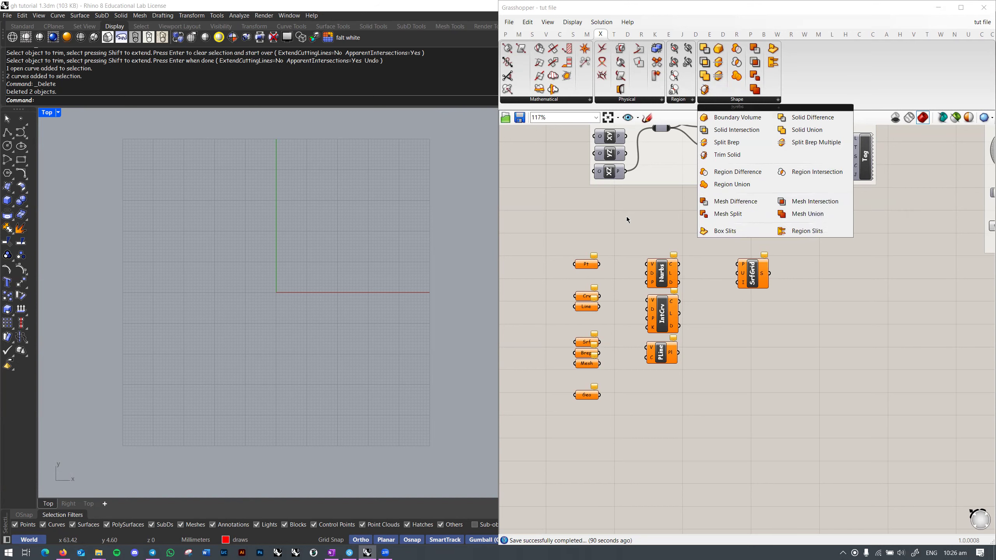
{"action": "left_click", "coordinate": [587, 34]}
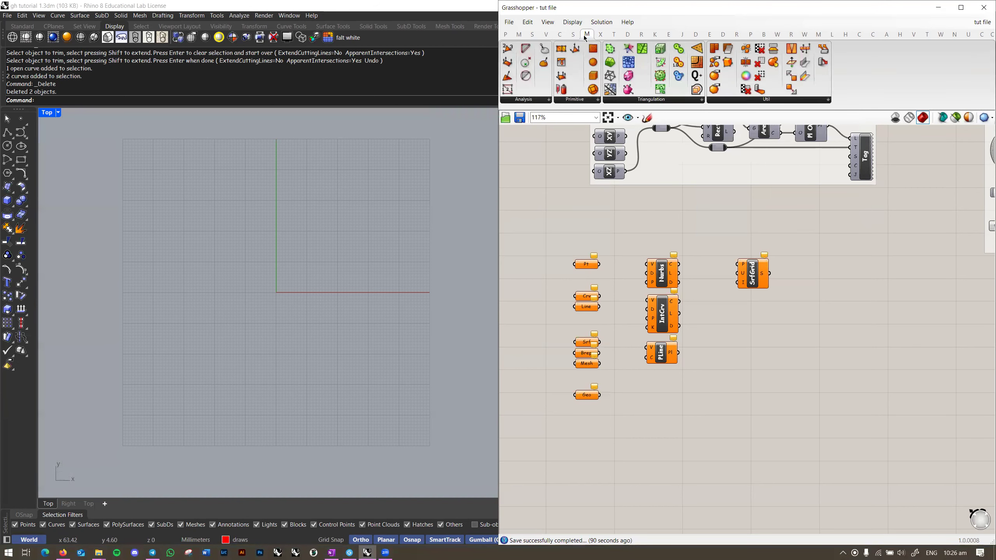
{"action": "left_click", "coordinate": [542, 101]}
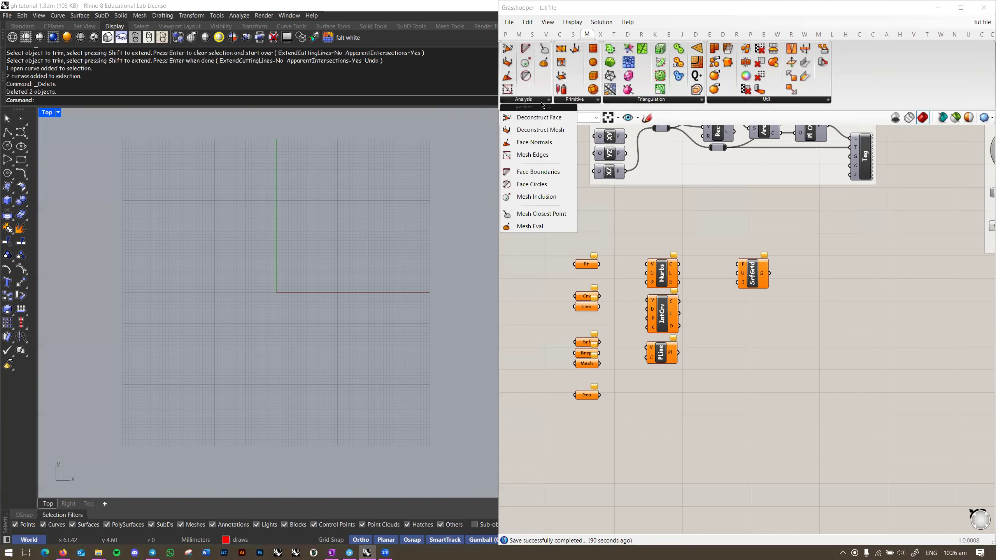
{"action": "left_click", "coordinate": [588, 101]}
{"action": "left_click", "coordinate": [638, 102]}
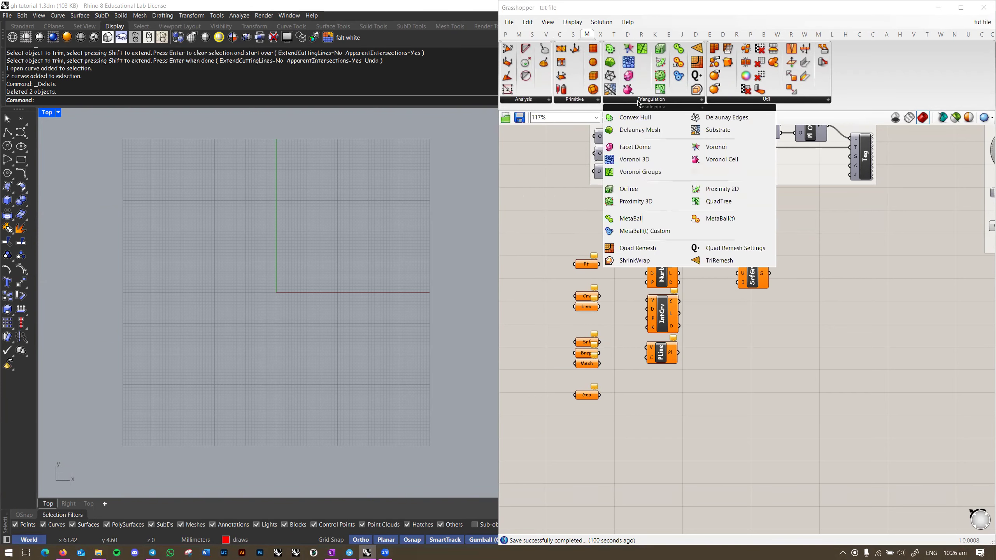
{"action": "left_click", "coordinate": [546, 103]}
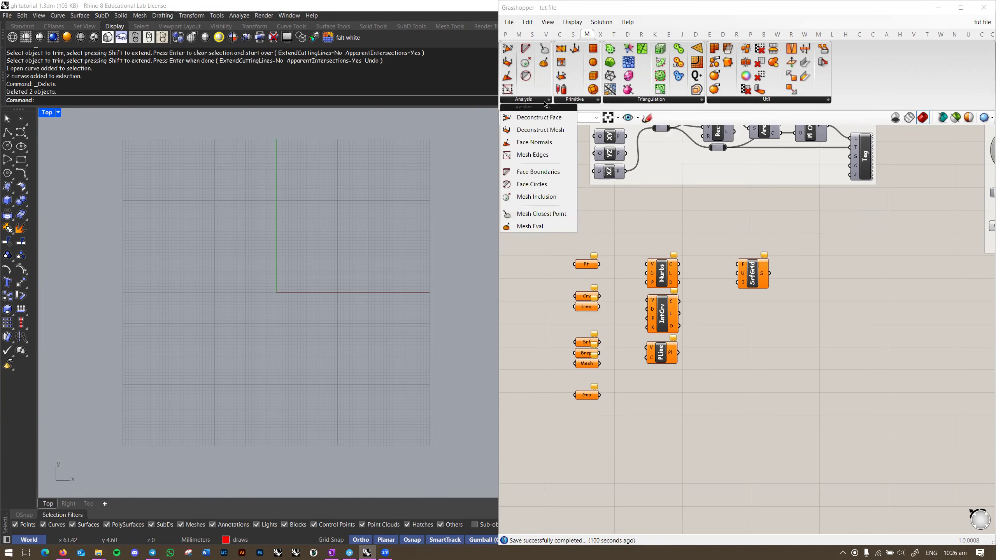
{"action": "left_click", "coordinate": [575, 101]}
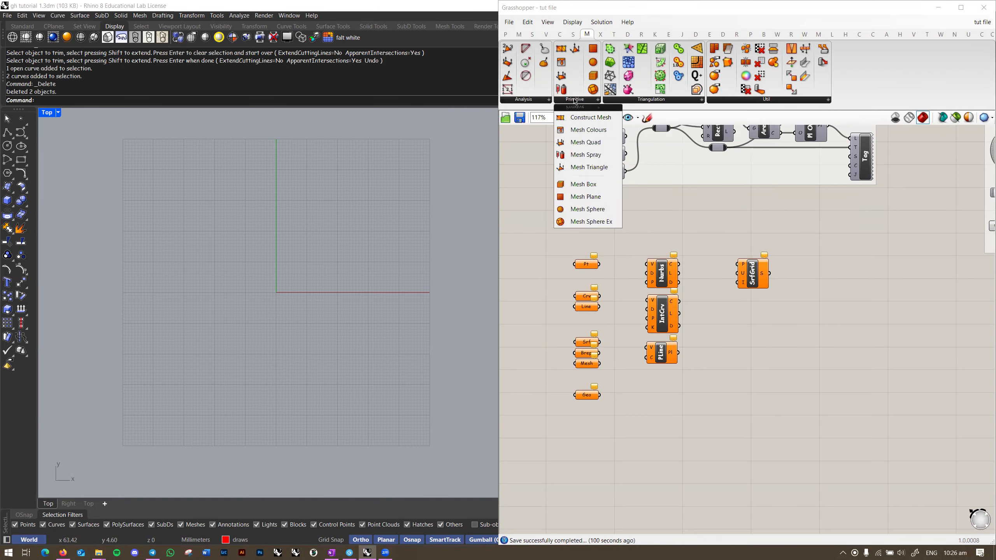
{"action": "left_click", "coordinate": [644, 102]}
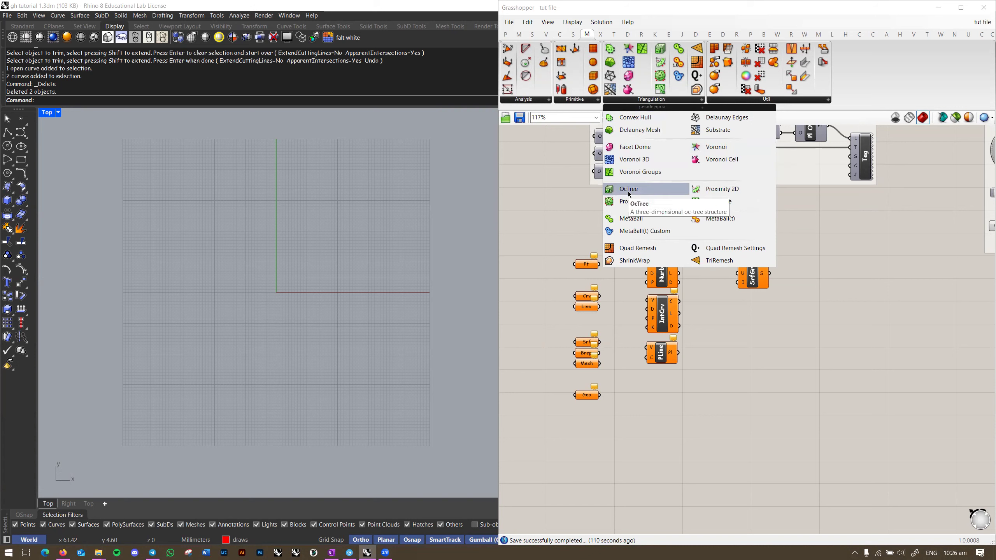
{"action": "left_click", "coordinate": [767, 100]}
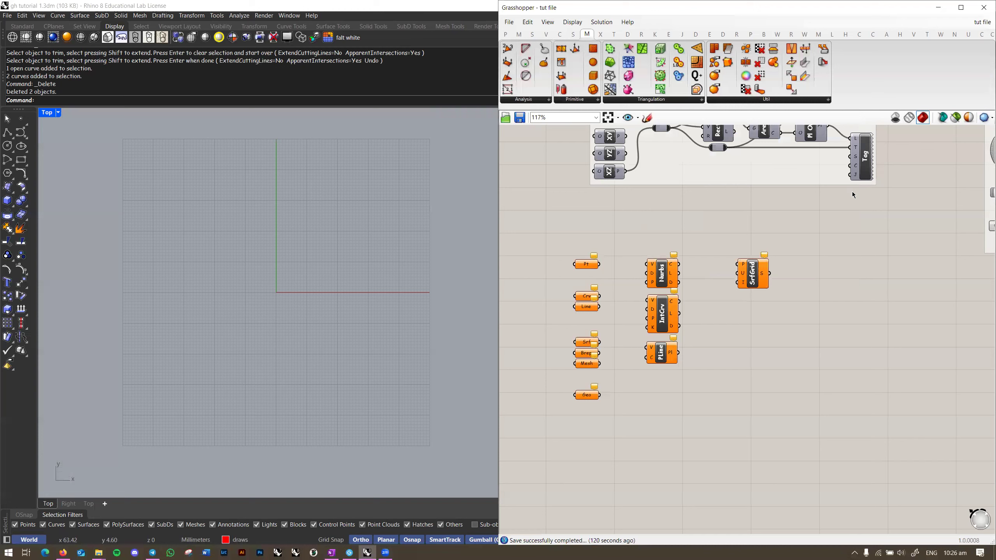
Step: Browse the Surface tab's Analysis and Freeform component lists
{"action": "left_click", "coordinate": [573, 35]}
{"action": "left_click", "coordinate": [582, 100]}
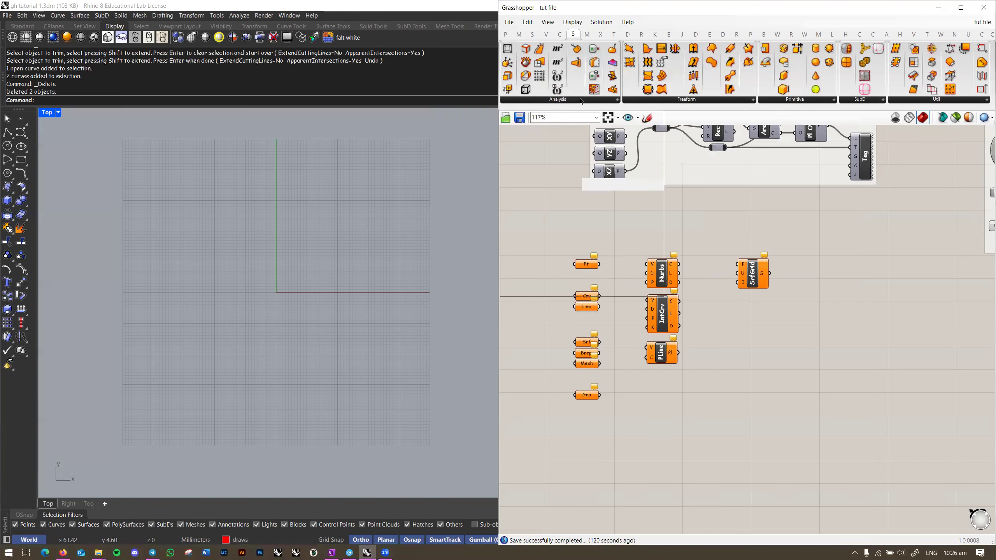
{"action": "left_click", "coordinate": [687, 101]}
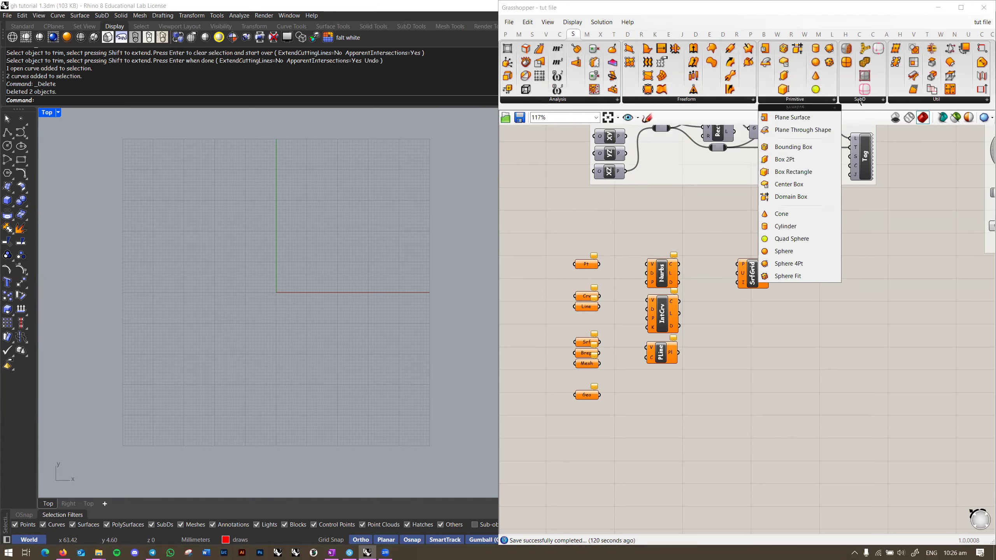
{"action": "mouse_move", "coordinate": [924, 100]}
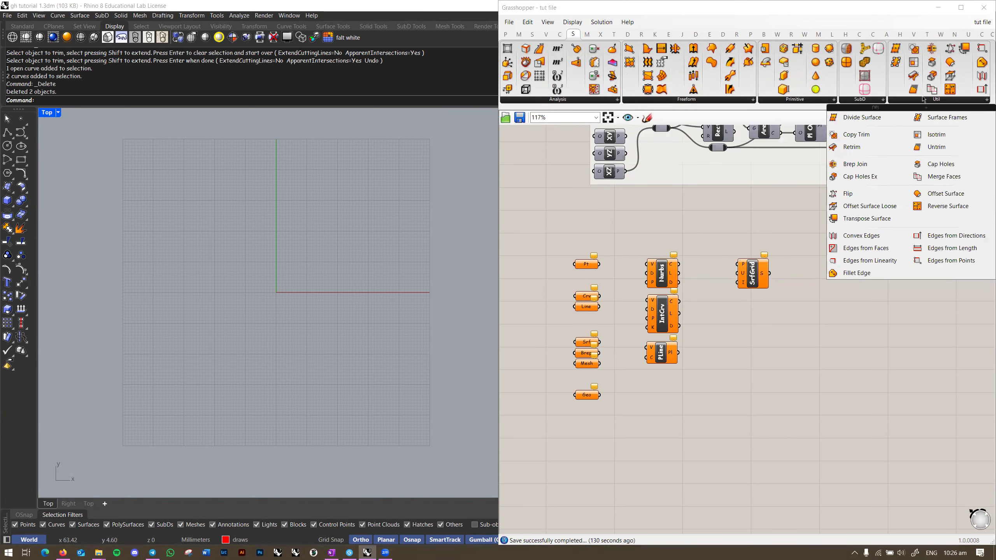
Step: Look over the Curve tab lists, then the Vector tab's Field and Grid lists
{"action": "left_click", "coordinate": [564, 36]}
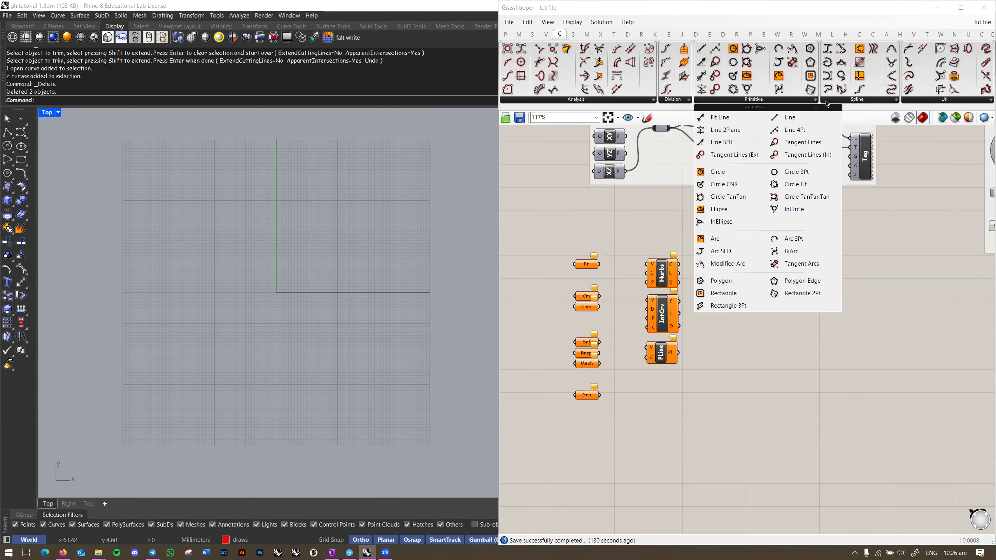
{"action": "mouse_move", "coordinate": [856, 103]}
{"action": "mouse_move", "coordinate": [911, 103]}
{"action": "left_click", "coordinate": [546, 36]}
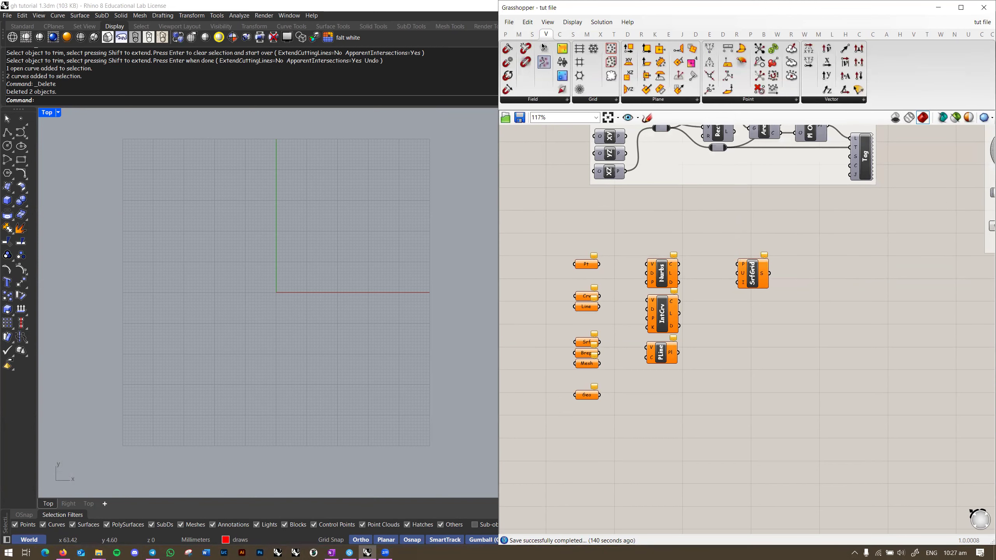
{"action": "mouse_move", "coordinate": [547, 102]}
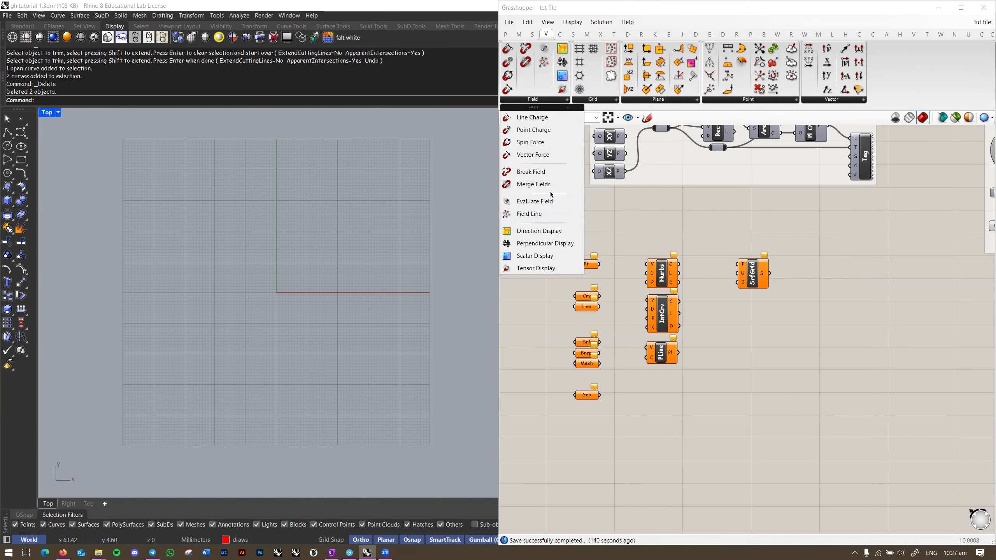
{"action": "mouse_move", "coordinate": [600, 102]}
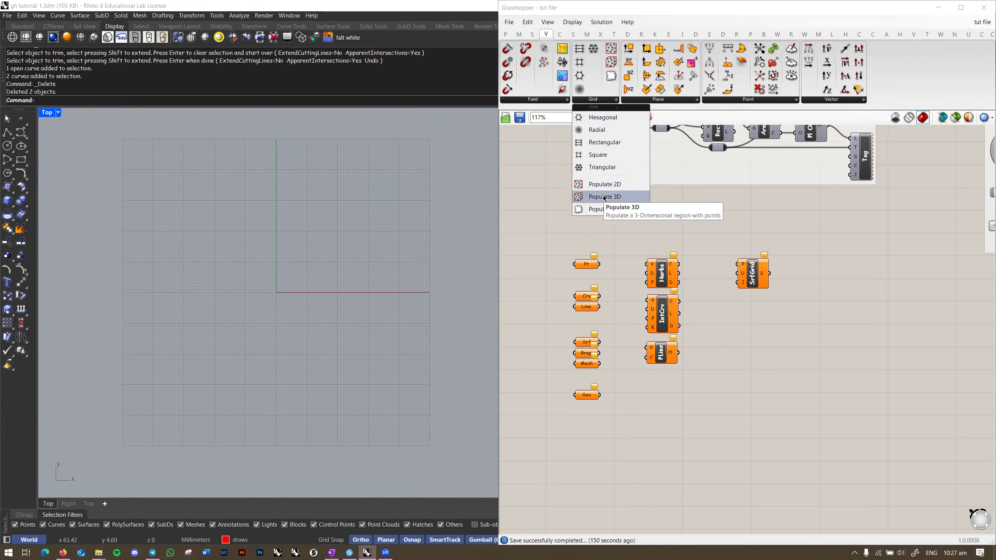
Step: Switch to Perspective and create a sphere centred at the origin
{"action": "right_click_drag", "start_coordinate": [393, 291], "coordinate": [398, 295]}
{"action": "key", "text": "ctrl+F4"}
{"action": "right_click_drag", "start_coordinate": [355, 267], "coordinate": [305, 318]}
{"action": "scroll", "coordinate": [318, 302], "scroll_direction": "down", "scroll_amount": 5}
{"action": "key", "text": "Return"}
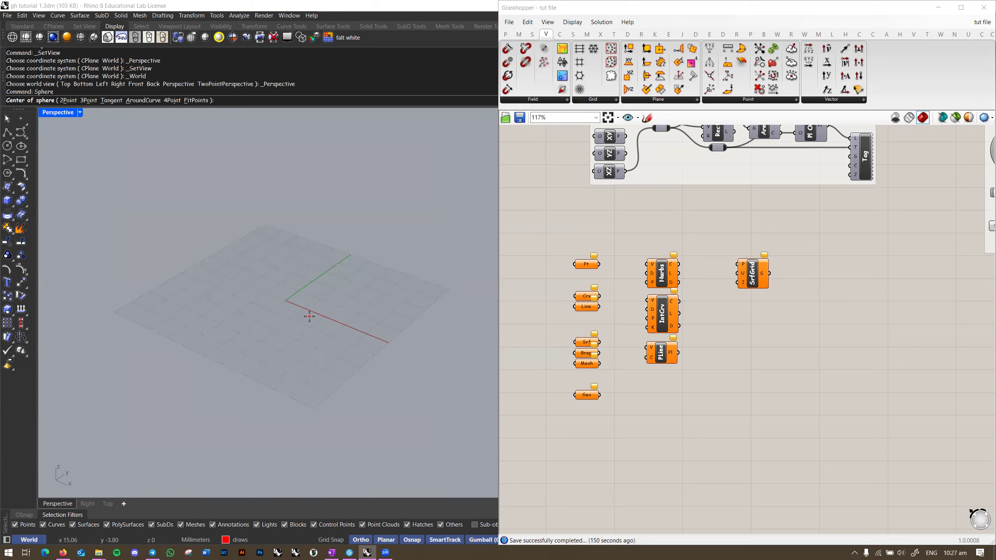
{"action": "type", "text": "0"}
{"action": "key", "text": "Return"}
{"action": "left_click", "coordinate": [362, 310]}
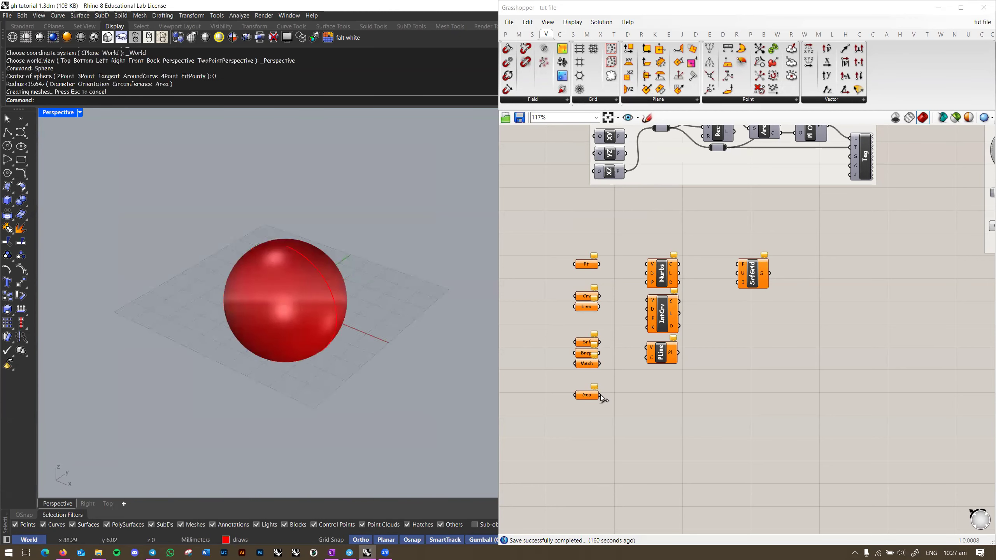
Step: Reference the sphere into Geo, then place and remove a Populate 3D component
{"action": "left_click_drag", "start_coordinate": [380, 341], "coordinate": [332, 318]}
{"action": "right_click", "coordinate": [583, 396]}
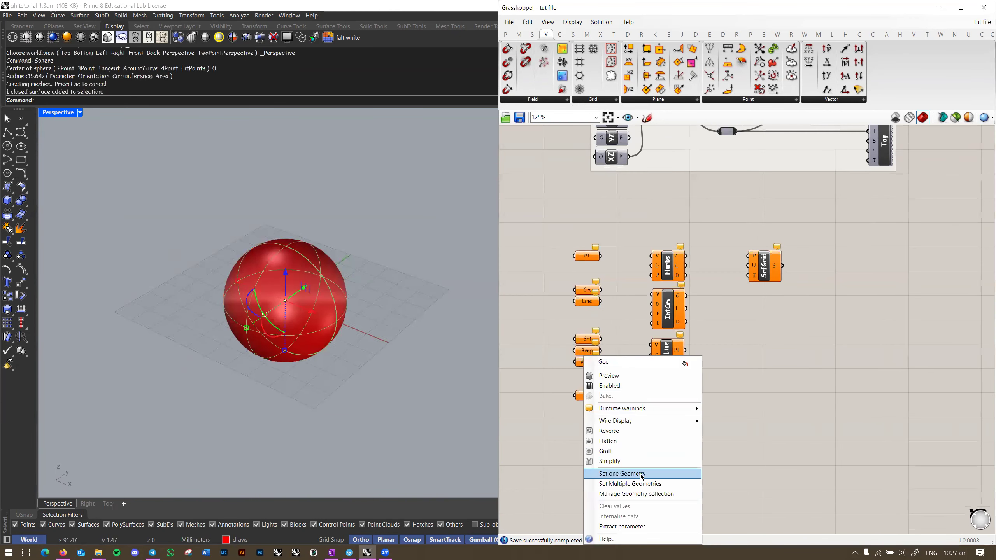
{"action": "left_click", "coordinate": [643, 475]}
{"action": "left_click", "coordinate": [614, 100]}
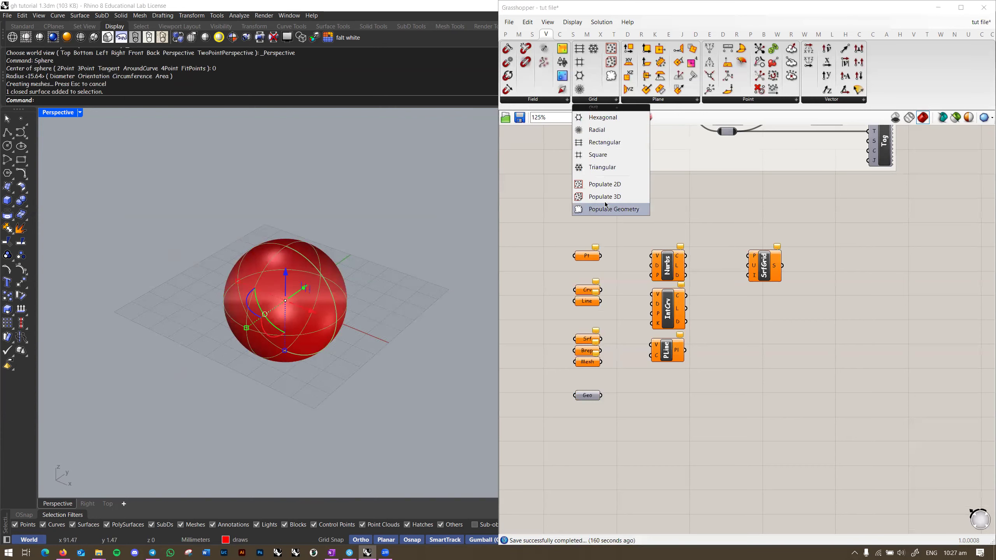
{"action": "left_click_drag", "start_coordinate": [615, 202], "coordinate": [678, 416]}
{"action": "scroll", "coordinate": [668, 408], "scroll_direction": "up", "scroll_amount": 5}
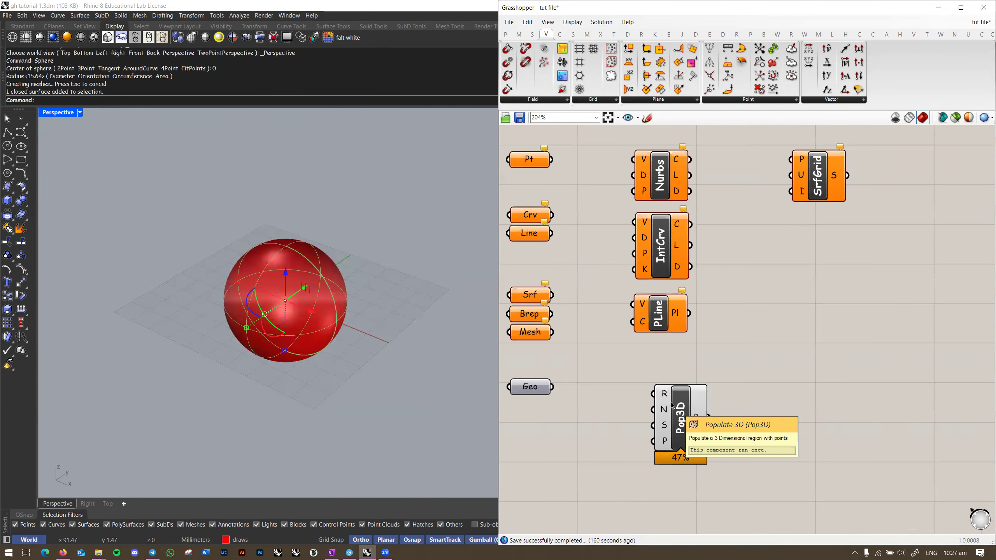
{"action": "scroll", "coordinate": [665, 399], "scroll_direction": "down", "scroll_amount": 3}
{"action": "key", "text": "Delete"}
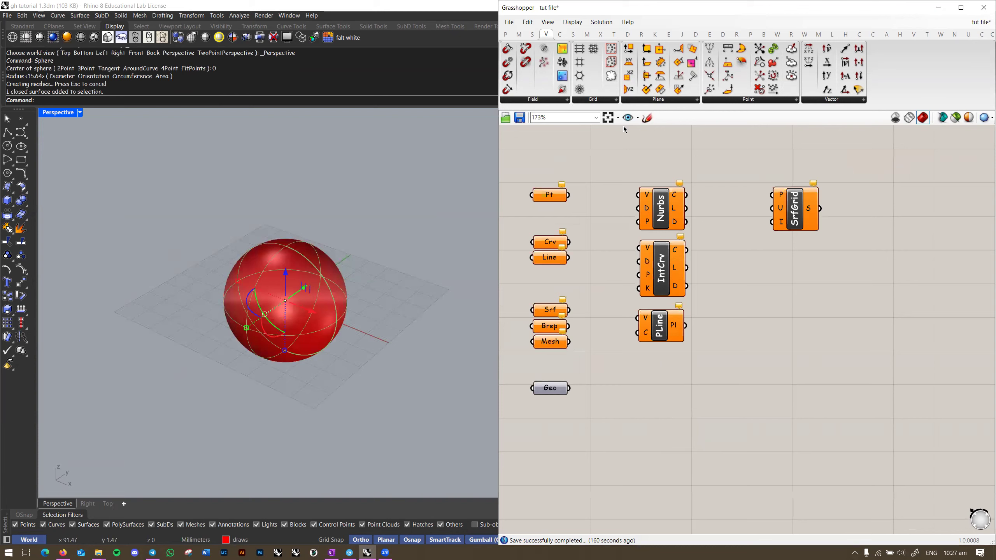
Step: Add a Populate Geometry component fed by the Geo parameter
{"action": "left_click", "coordinate": [613, 100]}
{"action": "left_click_drag", "start_coordinate": [604, 196], "coordinate": [612, 379]}
{"action": "scroll", "coordinate": [618, 389], "scroll_direction": "up", "scroll_amount": 3}
{"action": "left_click_drag", "start_coordinate": [592, 375], "coordinate": [534, 375]}
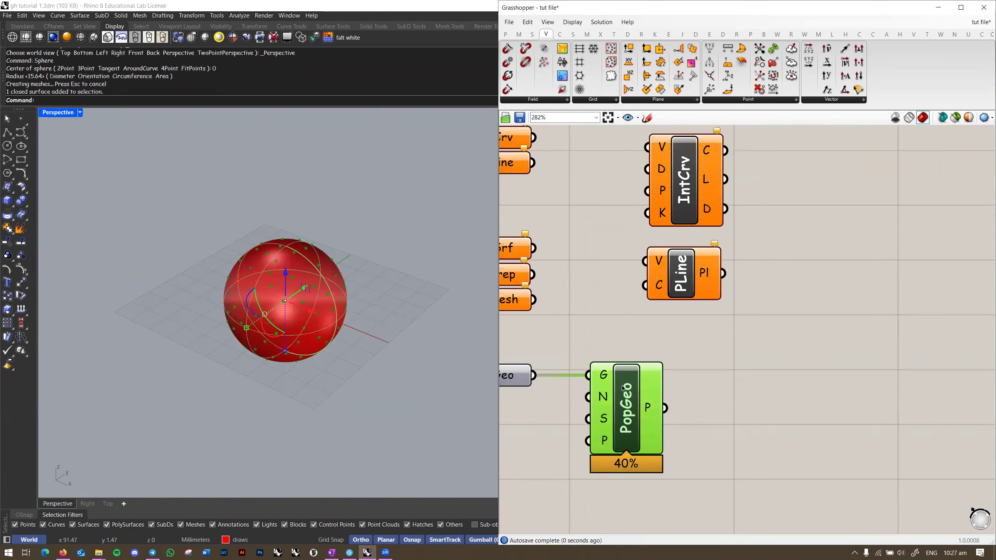
{"action": "left_click", "coordinate": [557, 345]}
Step: Hide the sphere and inspect the points generated by PopGeo
{"action": "right_click_drag", "start_coordinate": [384, 292], "coordinate": [393, 290]}
{"action": "left_click", "coordinate": [394, 289]}
{"action": "left_click", "coordinate": [329, 300]}
{"action": "key", "text": "ctrl+h"}
{"action": "right_click_drag", "start_coordinate": [322, 326], "coordinate": [302, 325]}
{"action": "scroll", "coordinate": [302, 325], "scroll_direction": "up", "scroll_amount": 5}
{"action": "left_click", "coordinate": [633, 393]}
{"action": "right_click_drag", "start_coordinate": [423, 352], "coordinate": [330, 319]}
Step: Turn on the Geo parameter's preview
{"action": "right_click_drag", "start_coordinate": [521, 333], "coordinate": [600, 327]}
{"action": "right_click", "coordinate": [562, 368]}
{"action": "left_click", "coordinate": [596, 377]}
{"action": "left_click", "coordinate": [570, 341]}
{"action": "right_click_drag", "start_coordinate": [377, 336], "coordinate": [451, 347]}
Step: Delete the PopGeo component and clear the Geo parameter's values
{"action": "left_click", "coordinate": [712, 404]}
{"action": "key", "text": "Delete"}
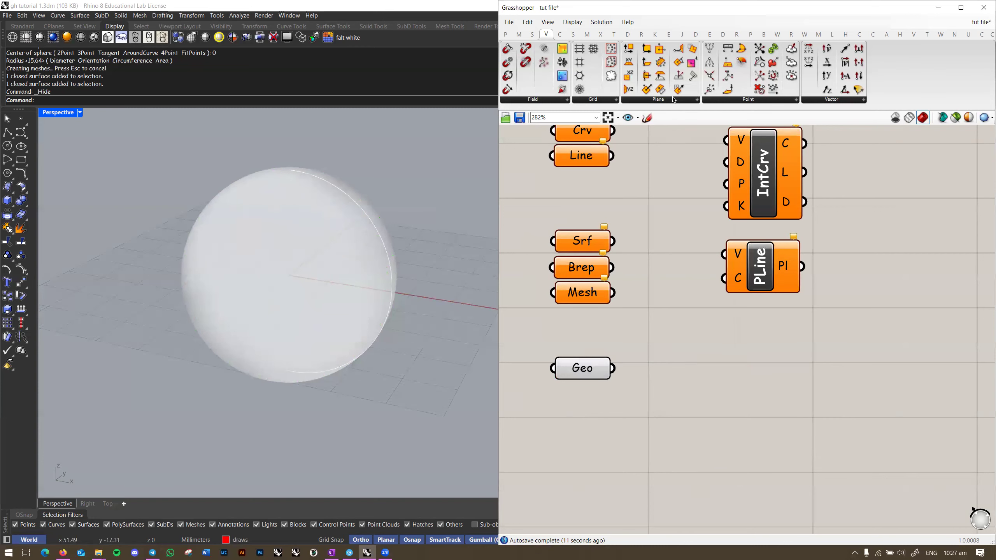
{"action": "right_click", "coordinate": [568, 369]}
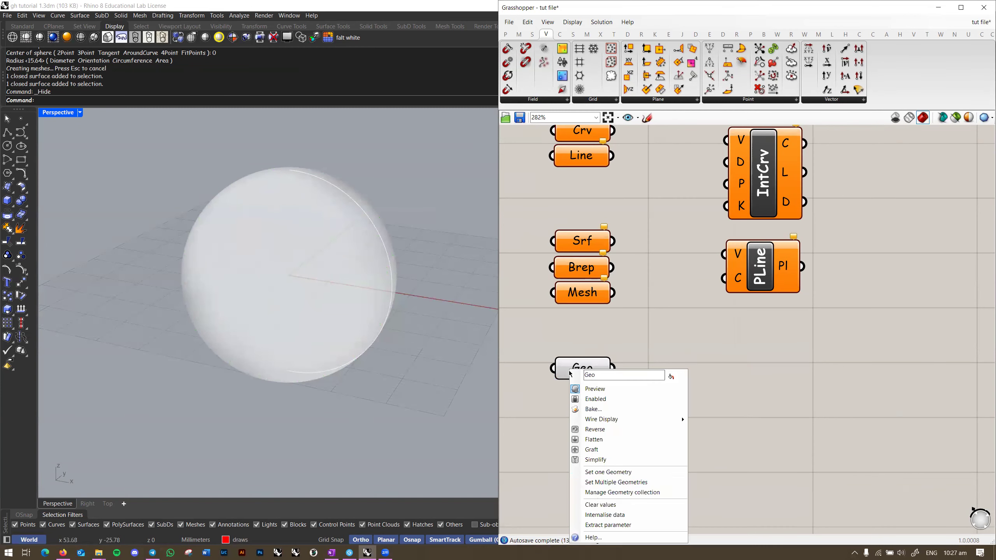
{"action": "left_click", "coordinate": [592, 503]}
Step: Show the hidden sphere again and delete the sphere and box
{"action": "key", "text": "ctrl+shift+h"}
{"action": "left_click", "coordinate": [309, 302]}
{"action": "right_click", "coordinate": [310, 301]}
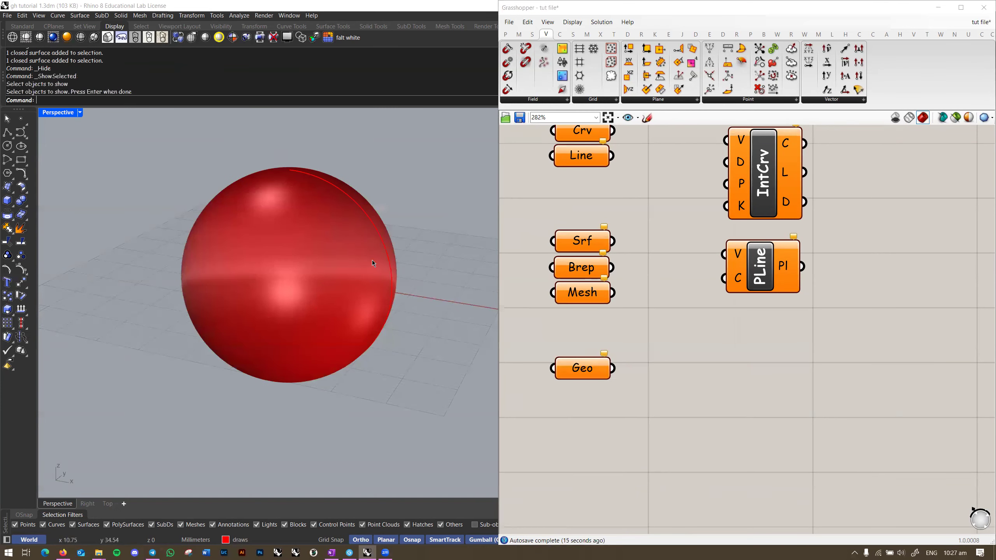
{"action": "key", "text": "Delete"}
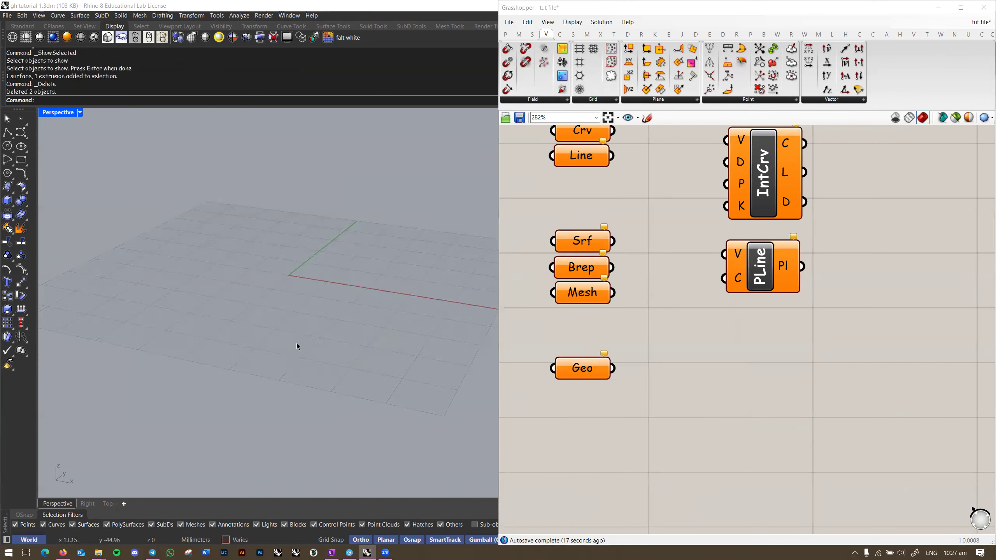
Step: Place an XZ Plane component from the Plane list on the canvas
{"action": "left_click", "coordinate": [652, 100]}
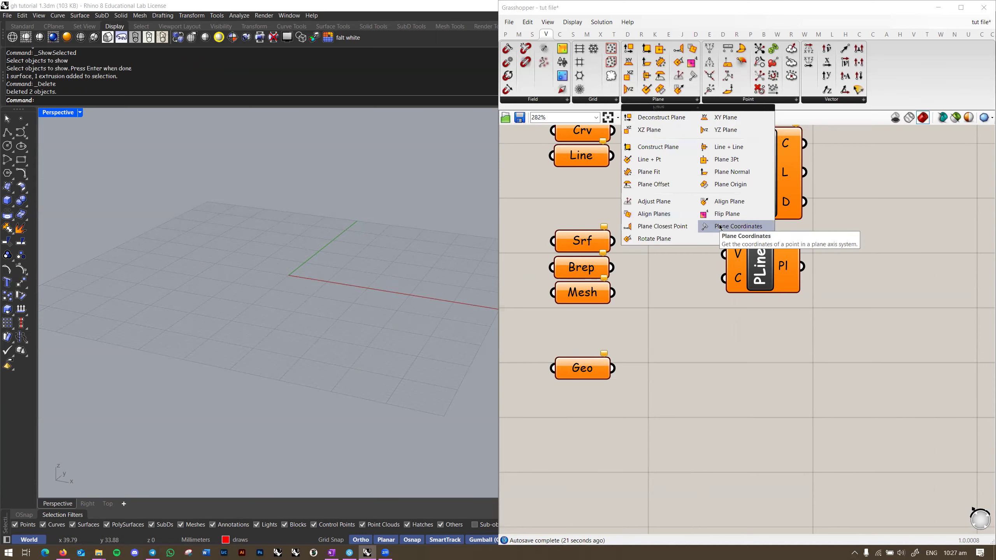
{"action": "left_click", "coordinate": [675, 130]}
{"action": "left_click", "coordinate": [796, 360]}
{"action": "right_click_drag", "start_coordinate": [788, 362], "coordinate": [725, 348]}
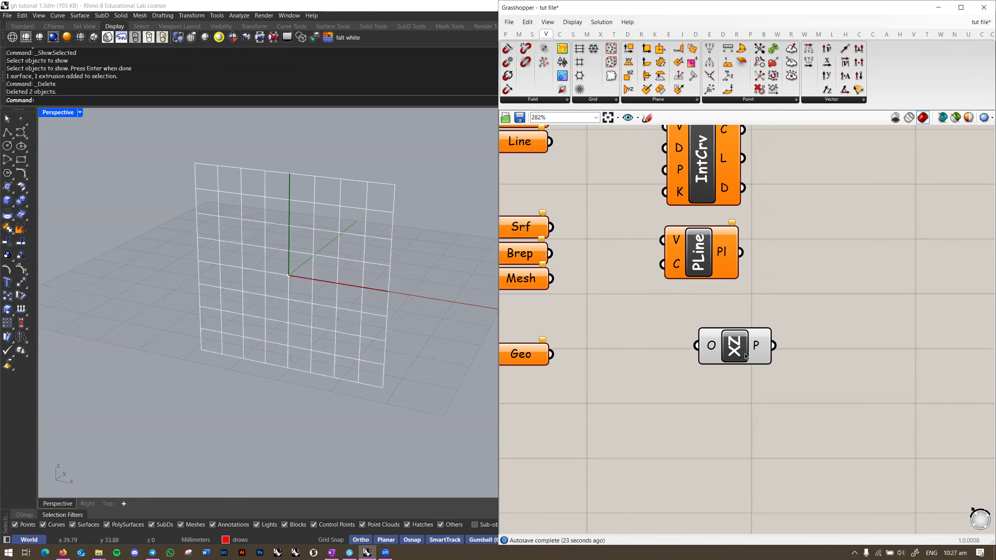
{"action": "scroll", "coordinate": [724, 348], "scroll_direction": "up", "scroll_amount": 1}
{"action": "scroll", "coordinate": [322, 314], "scroll_direction": "up", "scroll_amount": 3}
{"action": "mouse_move", "coordinate": [357, 315]}
{"action": "right_mouse_down"}
{"action": "mouse_move", "coordinate": [322, 314]}
{"action": "mouse_move", "coordinate": [310, 333]}
{"action": "mouse_move", "coordinate": [345, 319]}
{"action": "right_mouse_up"}
{"action": "scroll", "coordinate": [310, 334], "scroll_direction": "down", "scroll_amount": 3}
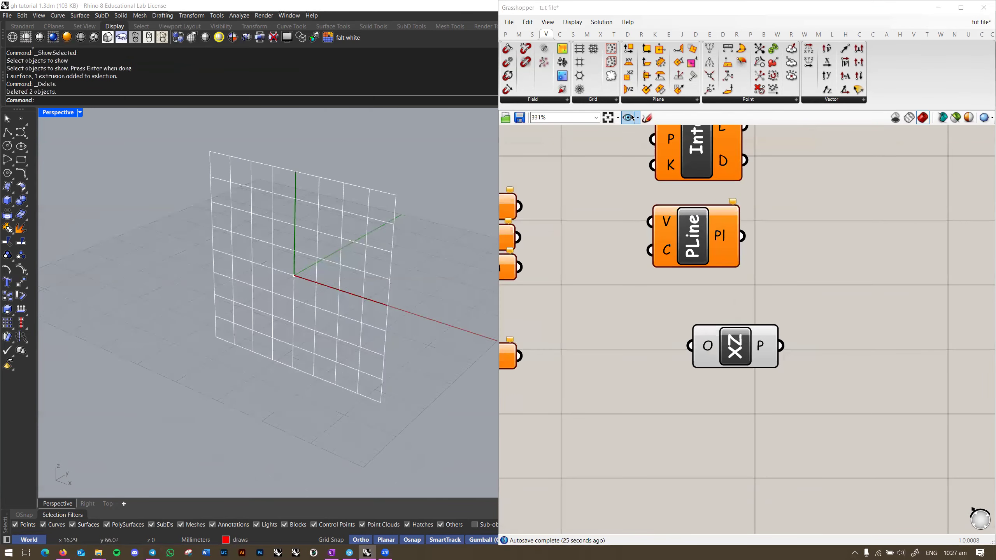
Step: Remove the XZ Plane component from the canvas
{"action": "left_click", "coordinate": [652, 101]}
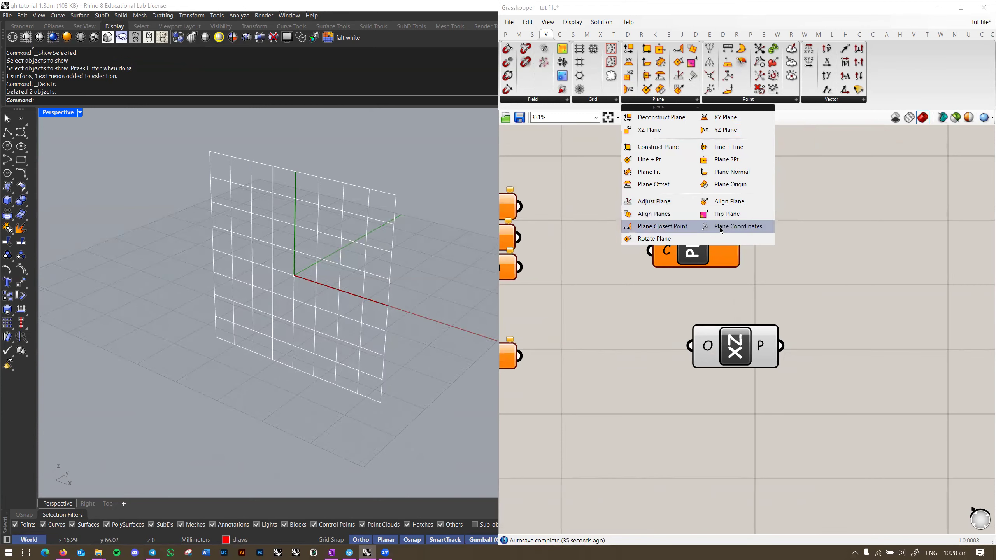
{"action": "left_click_drag", "start_coordinate": [811, 316], "coordinate": [613, 398]}
{"action": "key", "text": "Delete"}
{"action": "right_click_drag", "start_coordinate": [836, 280], "coordinate": [791, 273]}
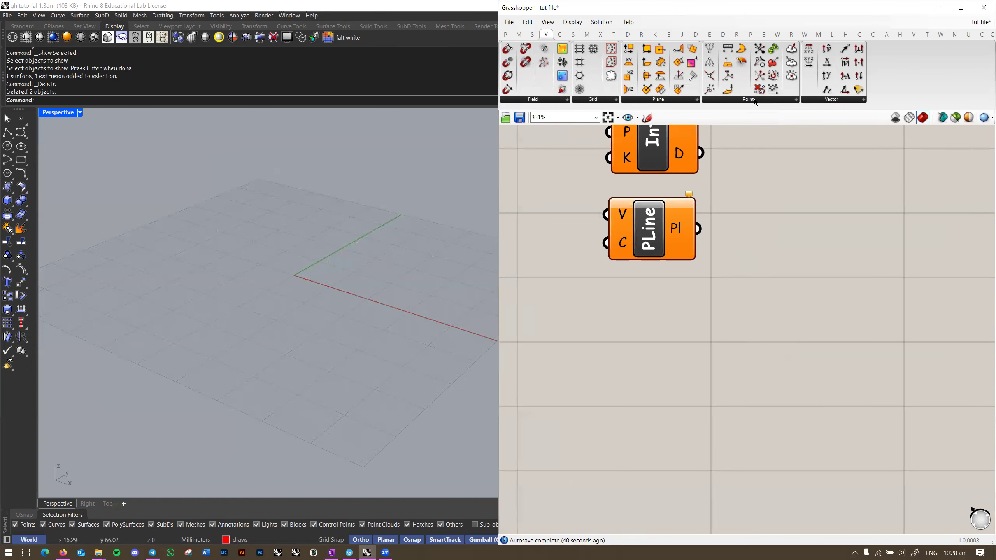
Step: Look through the Point and Vector component lists
{"action": "left_click", "coordinate": [756, 101]}
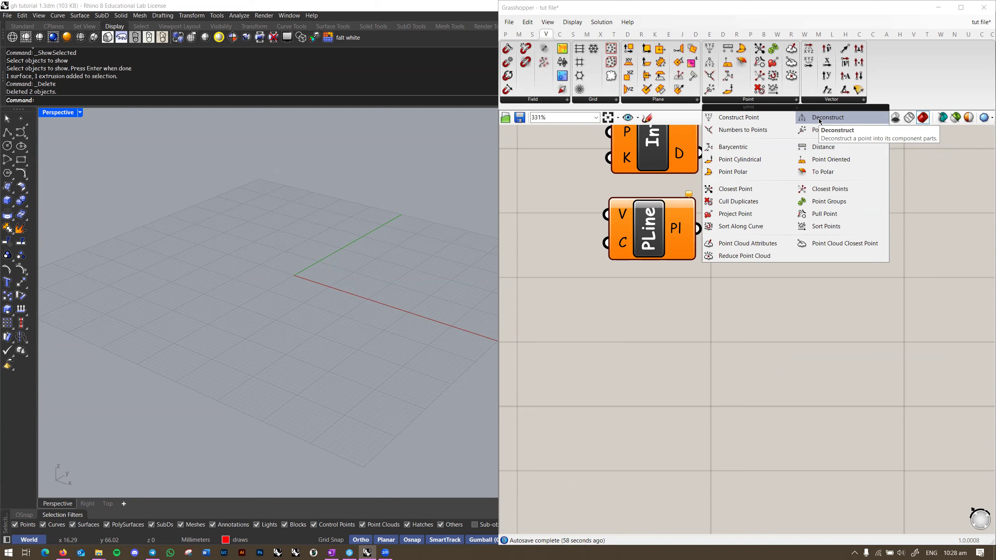
{"action": "left_click", "coordinate": [828, 100]}
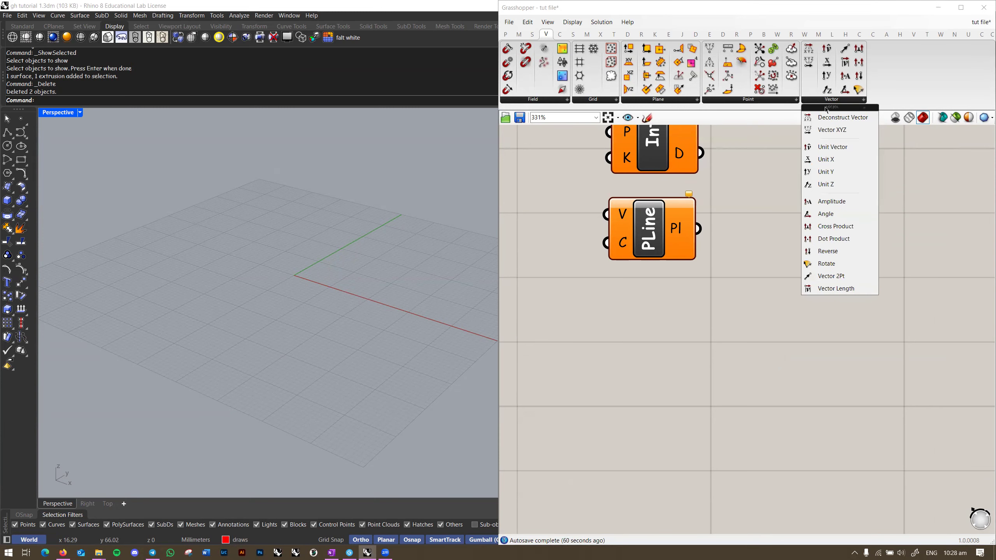
{"action": "right_click_drag", "start_coordinate": [371, 240], "coordinate": [338, 271]}
{"action": "left_click", "coordinate": [847, 103]}
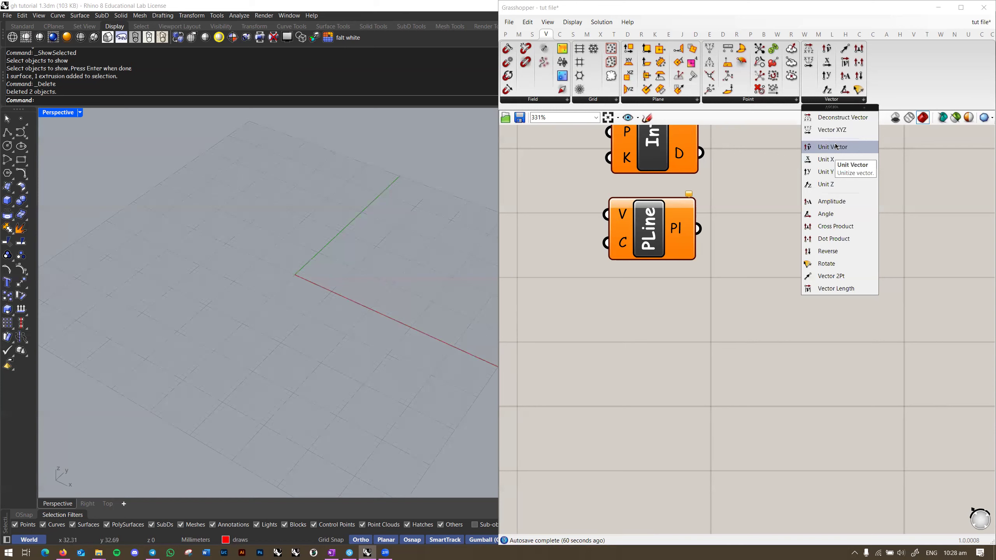
{"action": "right_click_drag", "start_coordinate": [300, 276], "coordinate": [398, 262]}
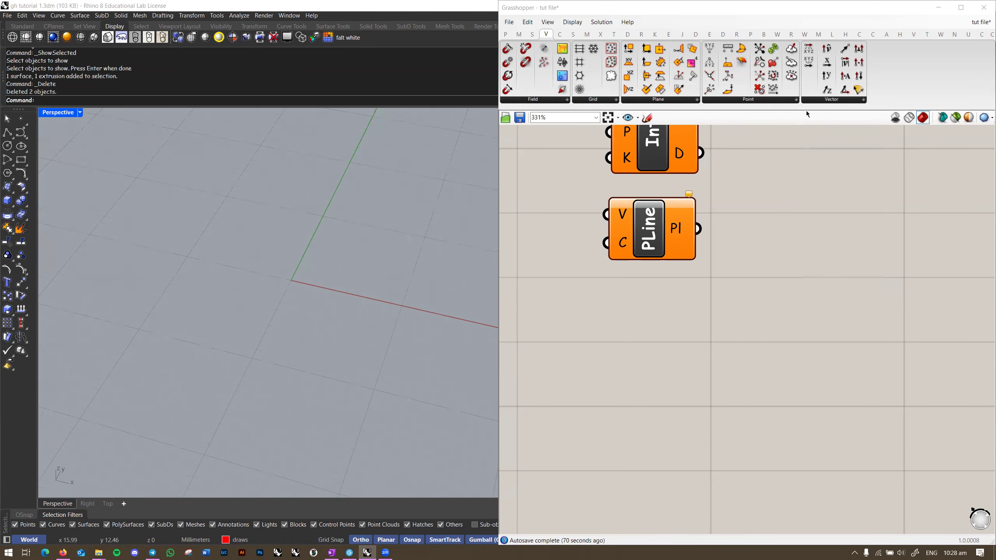
Step: Drag a Vector XYZ component onto the canvas
{"action": "left_click", "coordinate": [820, 100]}
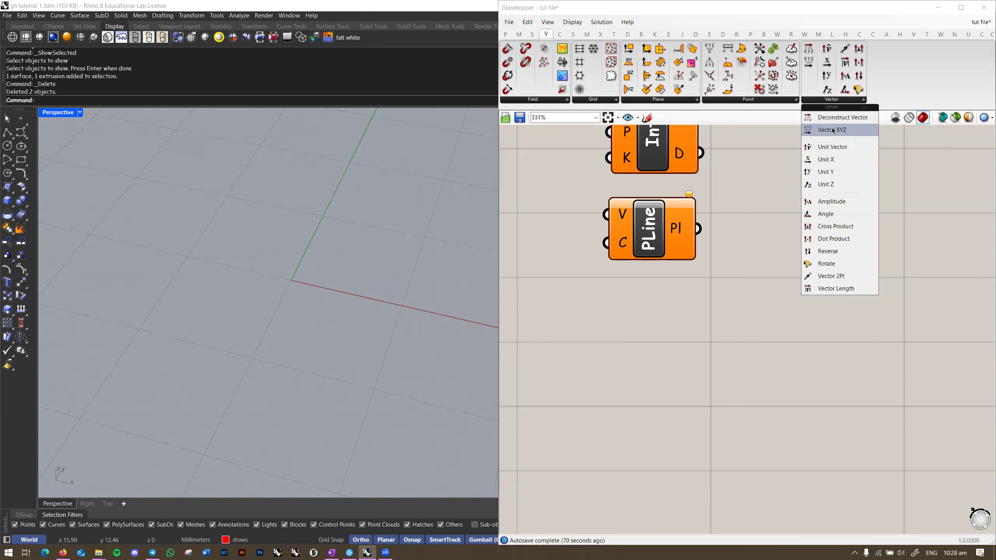
{"action": "left_click_drag", "start_coordinate": [834, 131], "coordinate": [721, 290]}
{"action": "scroll", "coordinate": [719, 286], "scroll_direction": "up", "scroll_amount": 2}
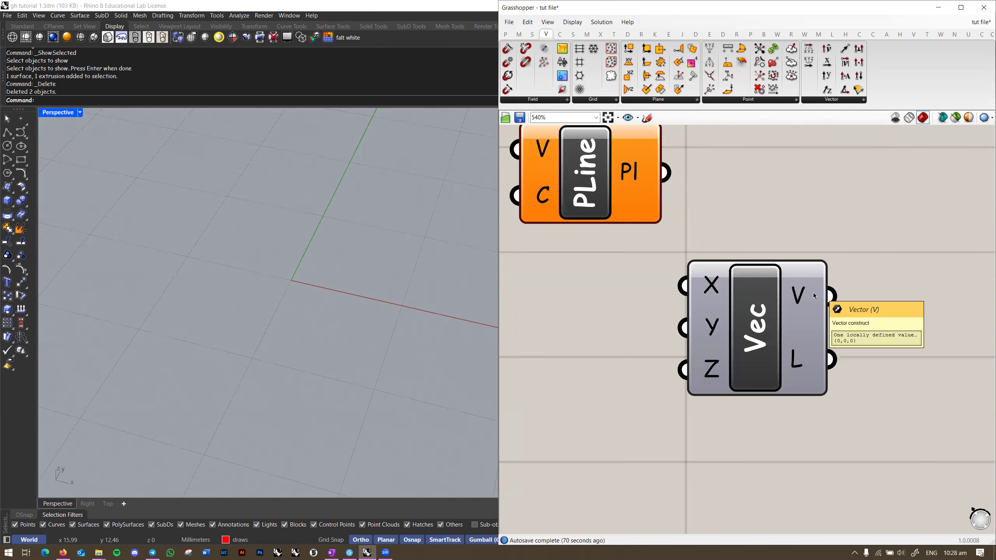
{"action": "right_click_drag", "start_coordinate": [813, 293], "coordinate": [690, 294]}
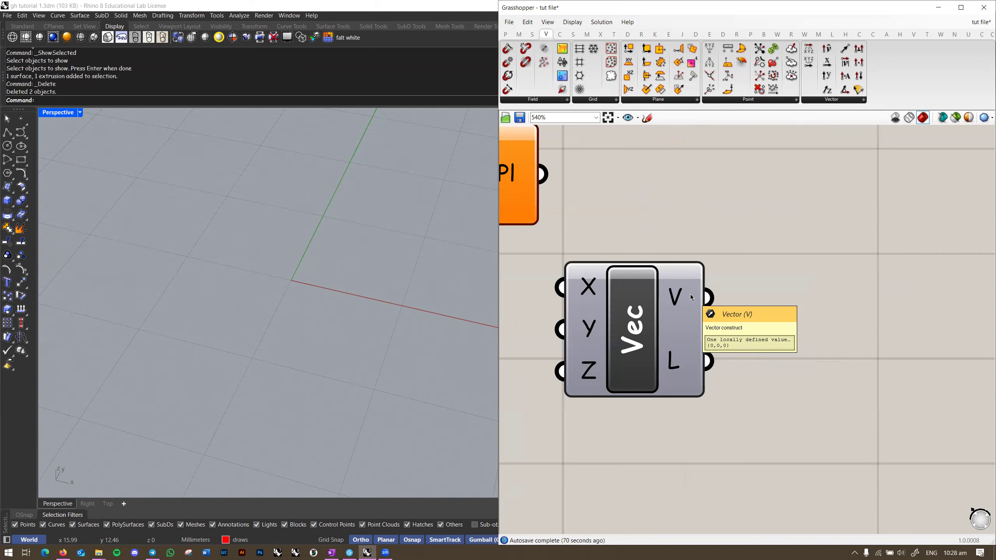
{"action": "scroll", "coordinate": [691, 294], "scroll_direction": "down", "scroll_amount": 2}
{"action": "scroll", "coordinate": [272, 266], "scroll_direction": "up", "scroll_amount": 2}
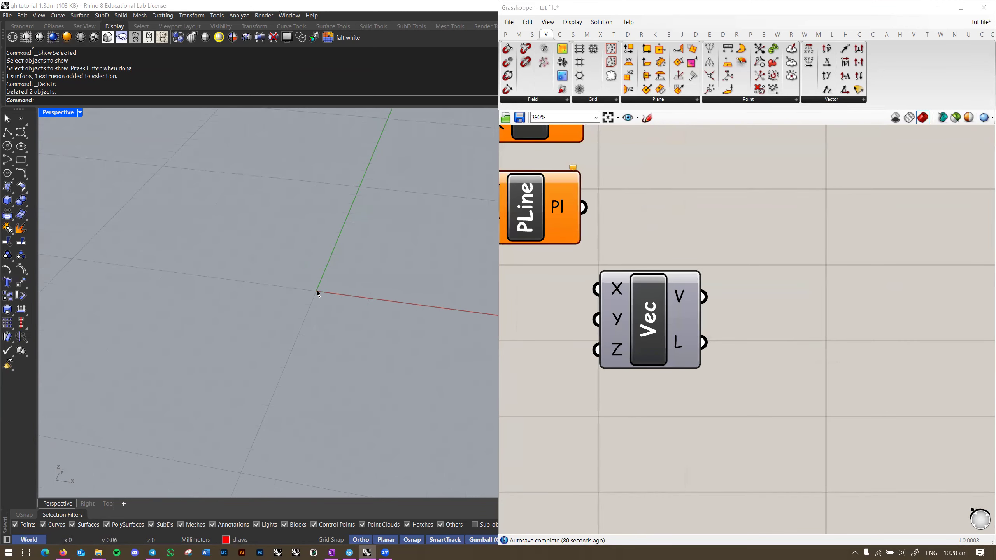
{"action": "right_click_drag", "start_coordinate": [337, 288], "coordinate": [272, 286]}
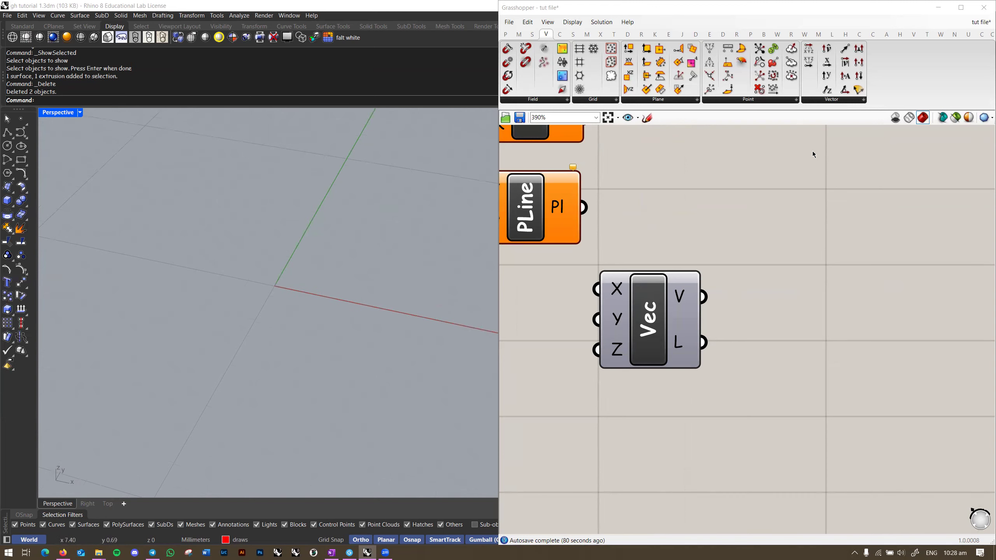
Step: Add a Vec parameter by searching 'vector' on the canvas
{"action": "double_click", "coordinate": [773, 313]}
{"action": "type", "text": "vector"}
{"action": "key", "text": "Return"}
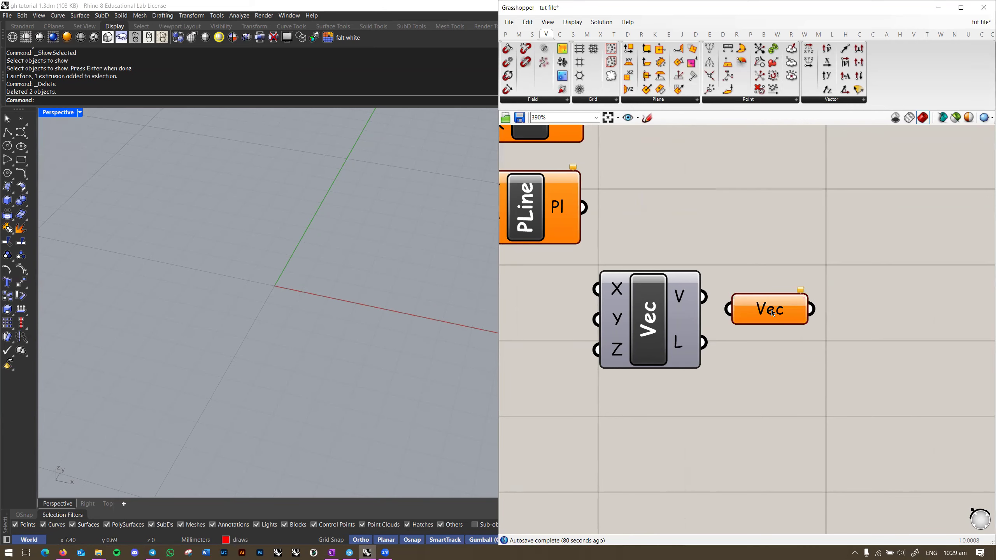
Step: Set the Vec parameter to one vector from the origin to about (8.09, 8.61, 0)
{"action": "right_click", "coordinate": [772, 310]}
{"action": "left_click", "coordinate": [805, 428]}
{"action": "left_click", "coordinate": [275, 286]}
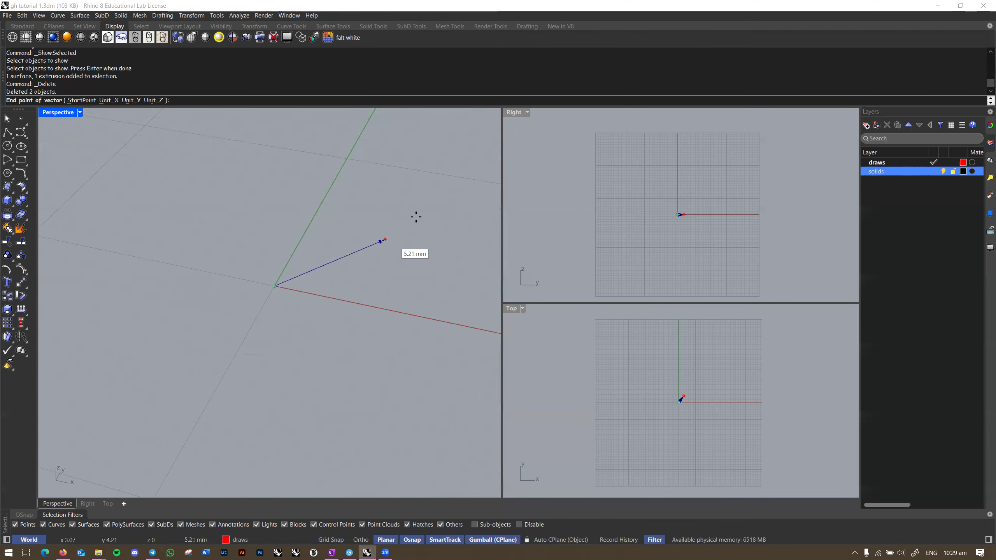
{"action": "scroll", "coordinate": [463, 185], "scroll_direction": "up", "scroll_amount": 3}
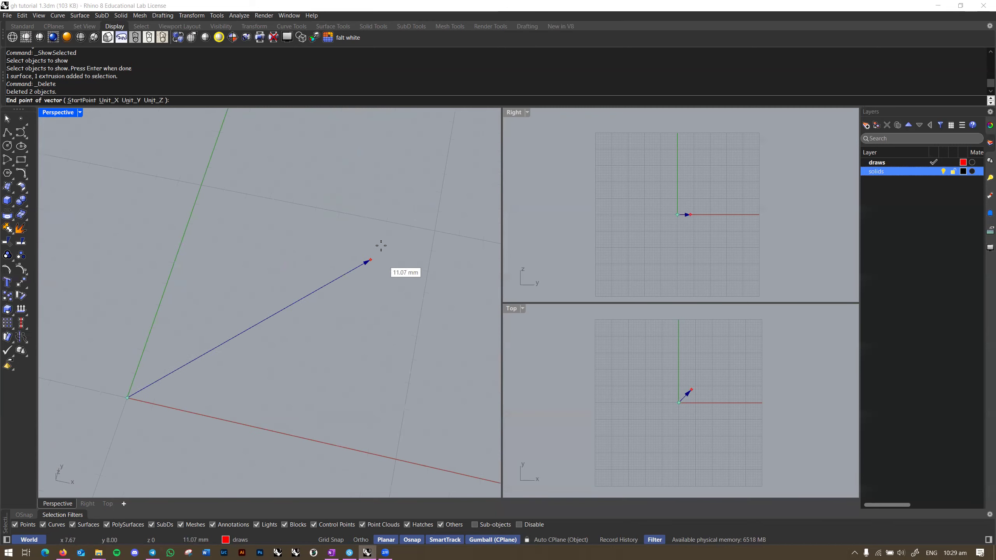
{"action": "left_click", "coordinate": [383, 250]}
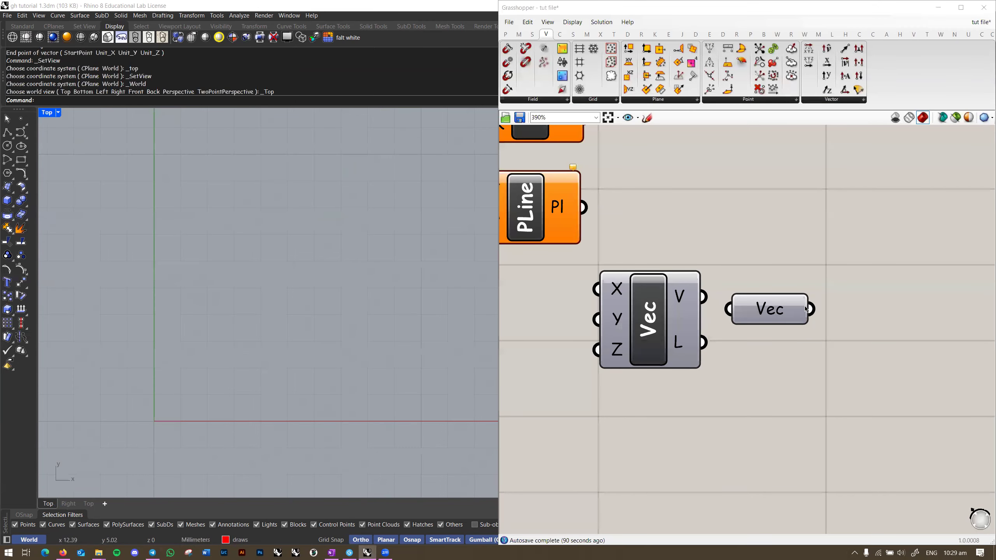
{"action": "mouse_move", "coordinate": [779, 310]}
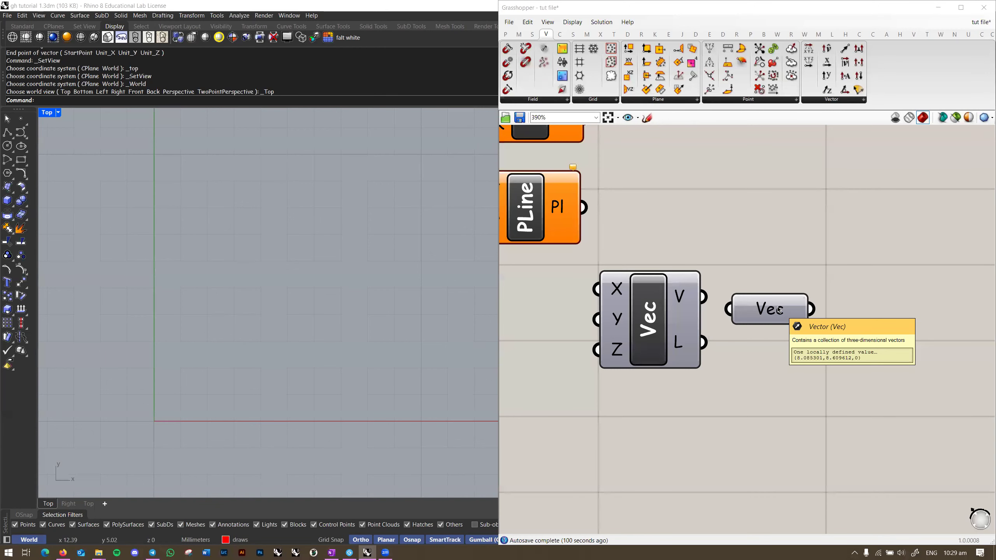
{"action": "right_click", "coordinate": [779, 311]}
{"action": "left_click", "coordinate": [796, 249]}
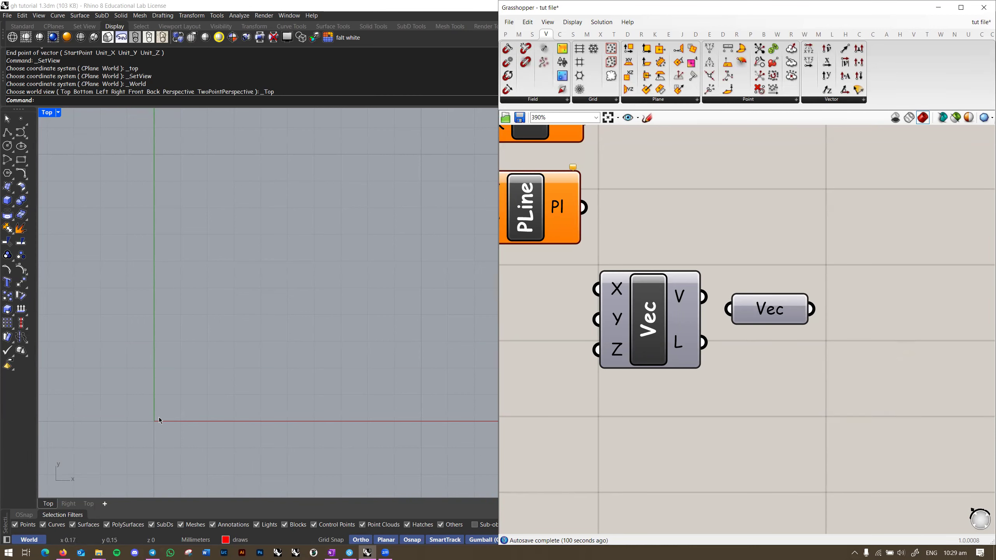
{"action": "mouse_move", "coordinate": [763, 311]}
Step: Delete the Vec and Vector XYZ components from the definition
{"action": "left_click_drag", "start_coordinate": [864, 258], "coordinate": [574, 418]}
{"action": "scroll", "coordinate": [782, 197], "scroll_direction": "down", "scroll_amount": 3}
{"action": "key", "text": "Delete"}
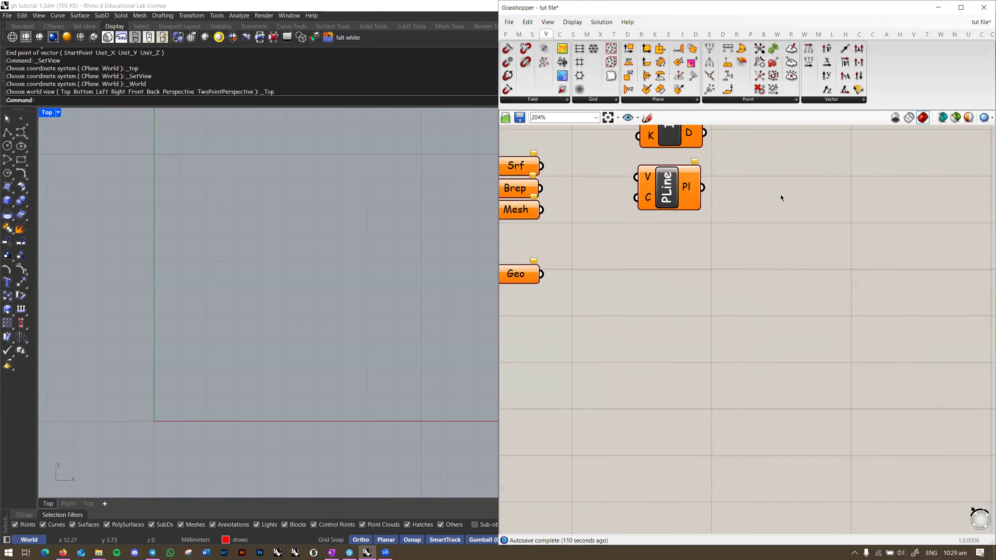
Step: Shift the canvas and show the Sets component tab
{"action": "right_click_drag", "start_coordinate": [748, 246], "coordinate": [825, 288]}
{"action": "scroll", "coordinate": [825, 288], "scroll_direction": "down", "scroll_amount": 1}
{"action": "right_click_drag", "start_coordinate": [763, 305], "coordinate": [717, 368]}
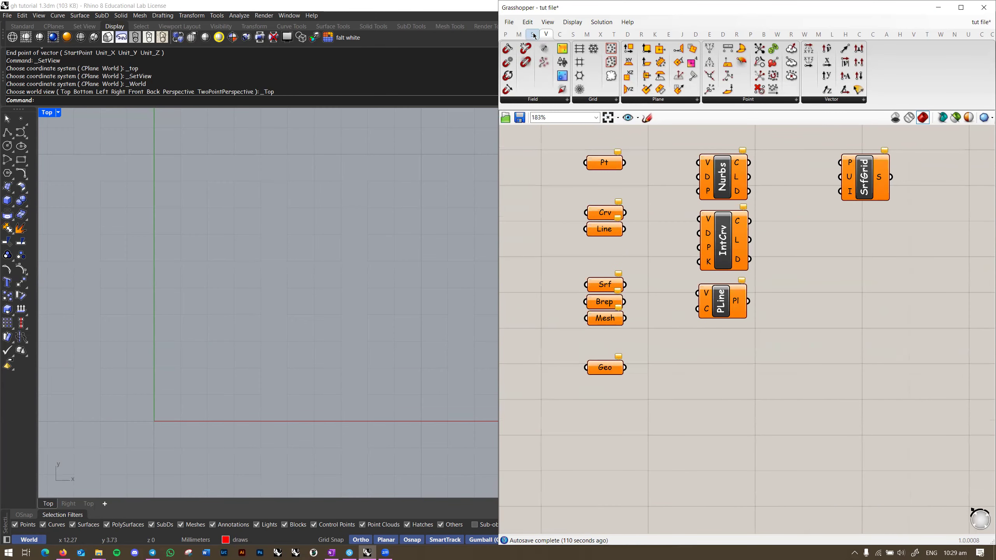
{"action": "left_click", "coordinate": [533, 33]}
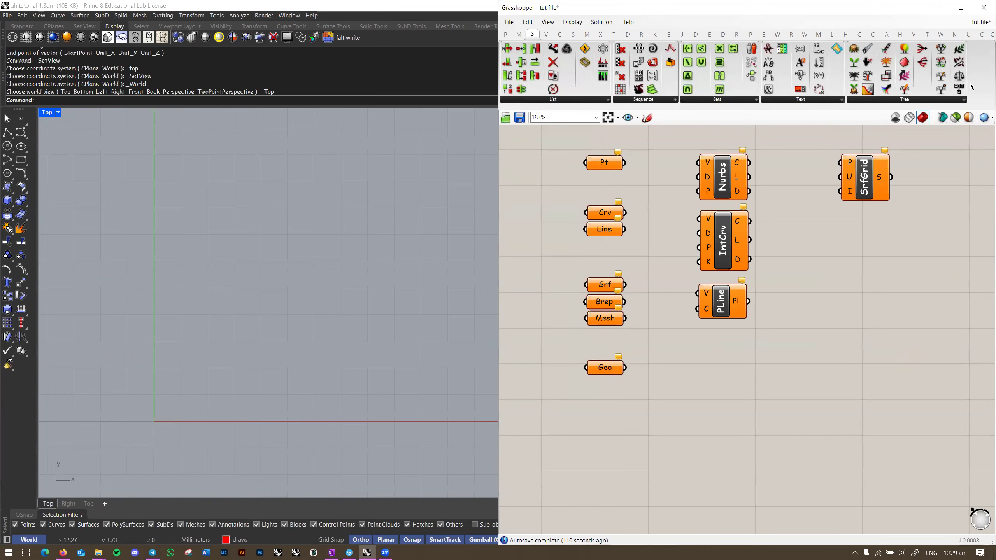
Step: Pan over the definition to frame the boolean and numerical input groups
{"action": "right_click_drag", "start_coordinate": [644, 175], "coordinate": [621, 437]}
{"action": "right_click_drag", "start_coordinate": [680, 340], "coordinate": [641, 407]}
{"action": "scroll", "coordinate": [641, 407], "scroll_direction": "down", "scroll_amount": 3}
{"action": "right_click_drag", "start_coordinate": [568, 504], "coordinate": [574, 390]}
{"action": "scroll", "coordinate": [574, 390], "scroll_direction": "up", "scroll_amount": 1}
{"action": "left_click_drag", "start_coordinate": [572, 295], "coordinate": [846, 487]}
{"action": "right_click_drag", "start_coordinate": [898, 328], "coordinate": [510, 433]}
{"action": "left_click_drag", "start_coordinate": [816, 437], "coordinate": [894, 388]}
{"action": "right_click_drag", "start_coordinate": [813, 415], "coordinate": [824, 336]}
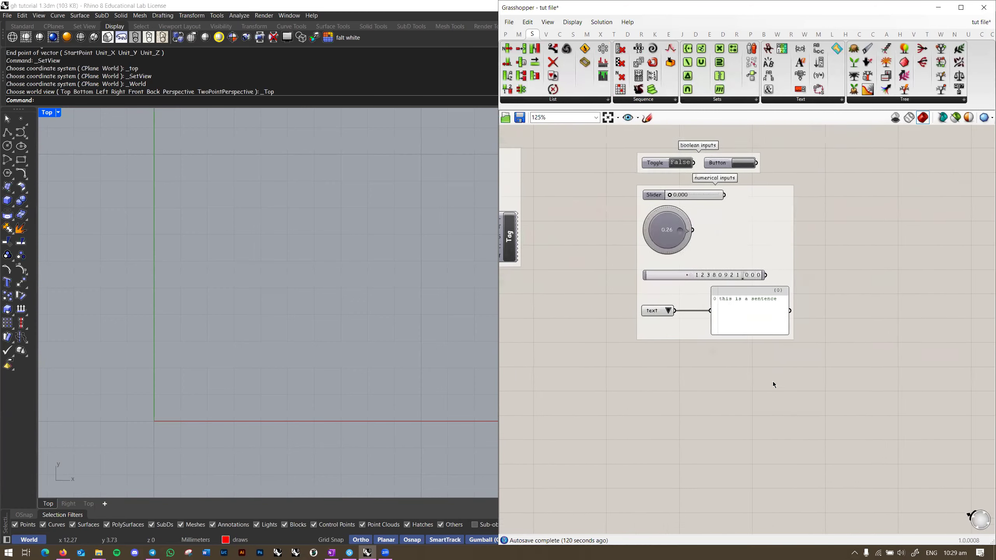
{"action": "right_click_drag", "start_coordinate": [773, 382], "coordinate": [754, 396]}
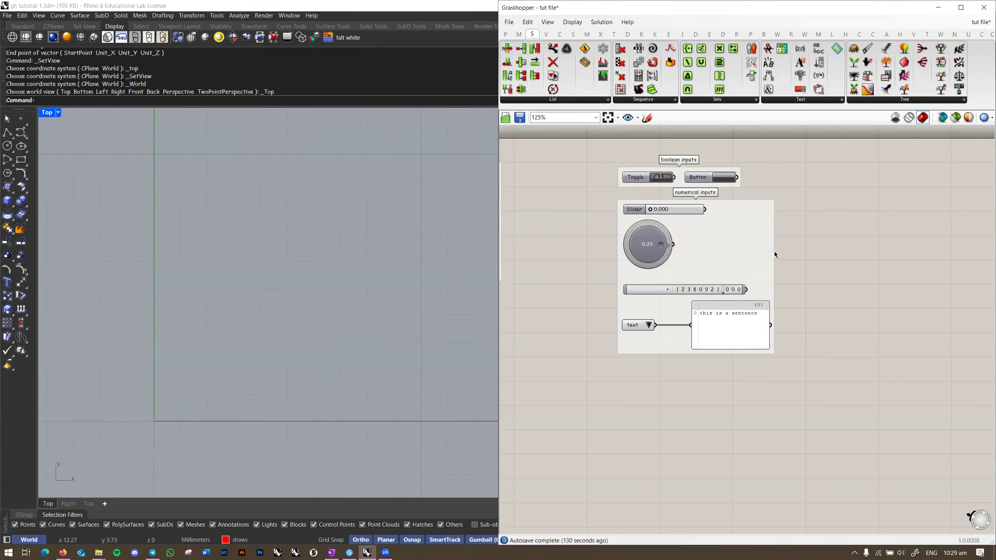
Step: Browse the Maths tab's Domain, Matrix, Operators, Polynomials, Script, Time, Trig and Util lists
{"action": "left_click", "coordinate": [517, 35]}
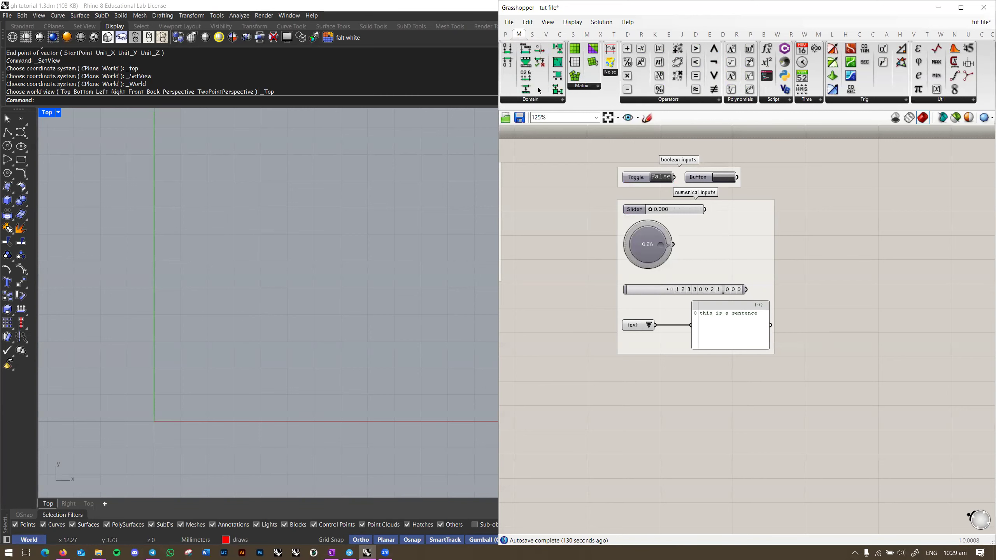
{"action": "left_click", "coordinate": [539, 101]}
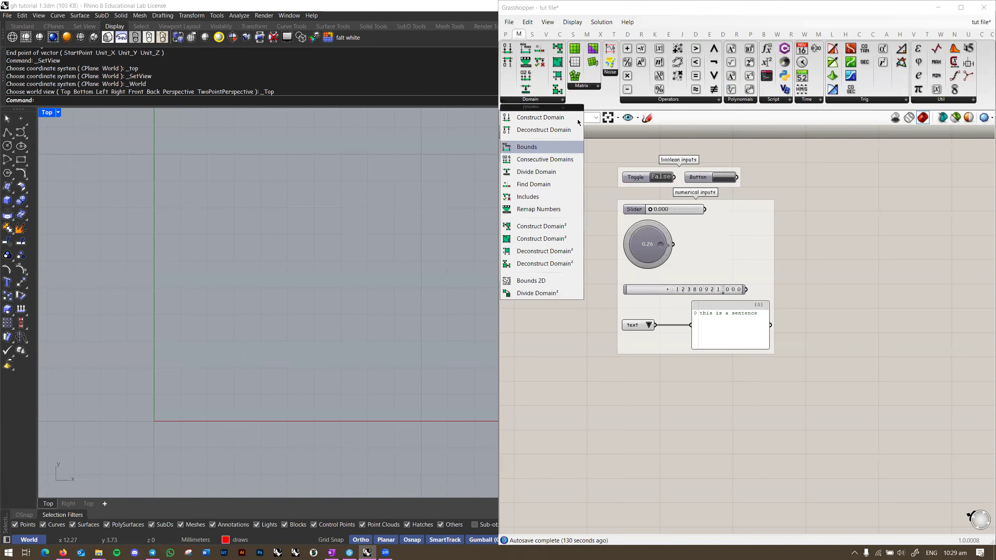
{"action": "left_click", "coordinate": [587, 87]}
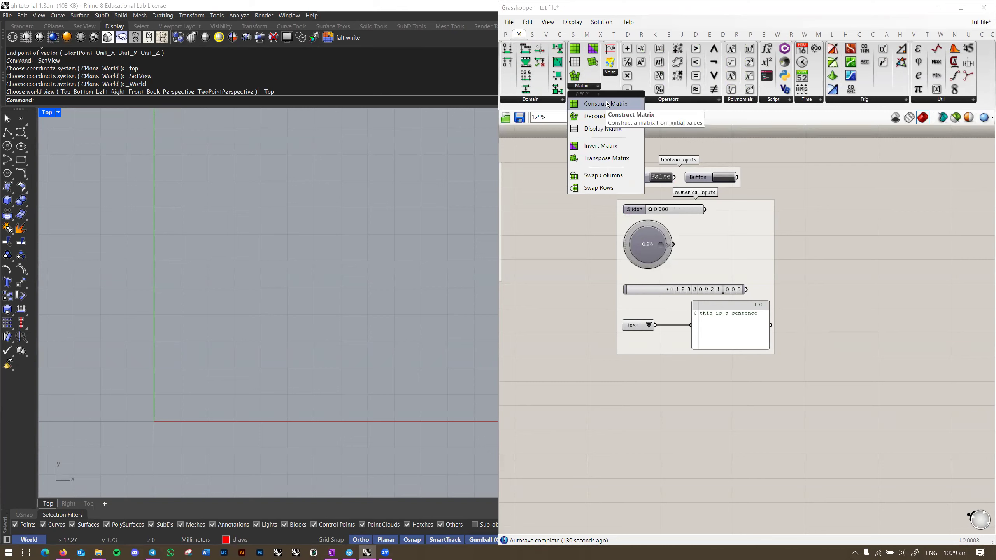
{"action": "left_click", "coordinate": [687, 101]}
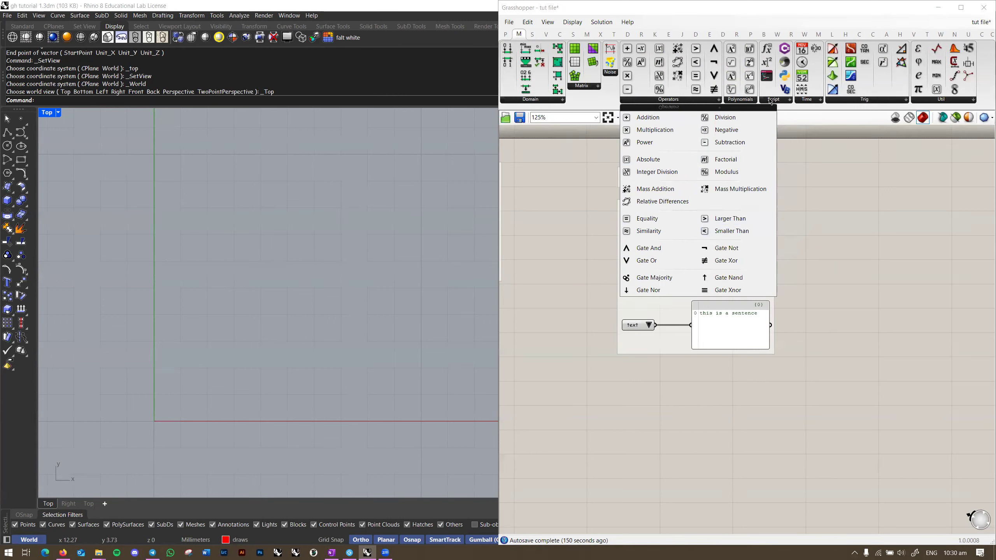
{"action": "left_click", "coordinate": [749, 101]}
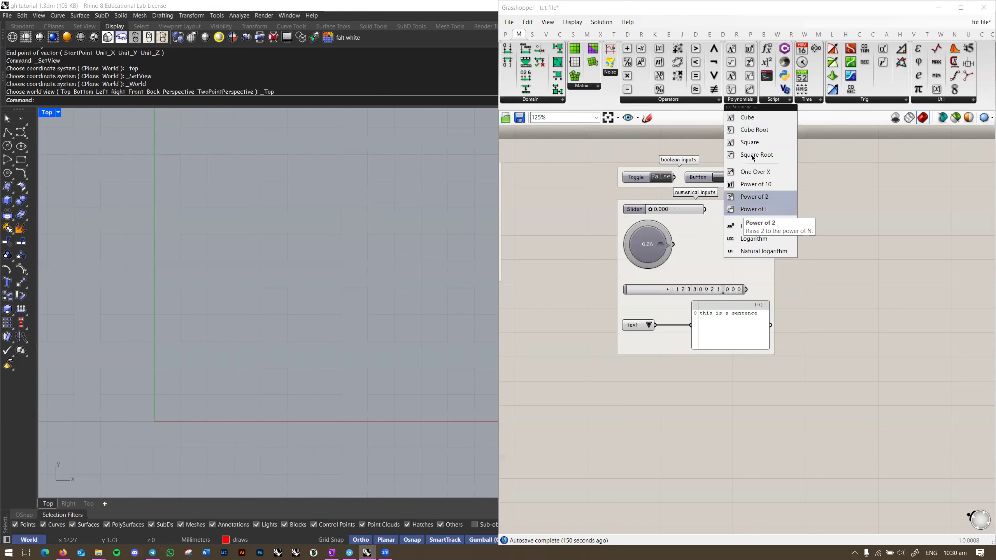
{"action": "left_click", "coordinate": [778, 101]}
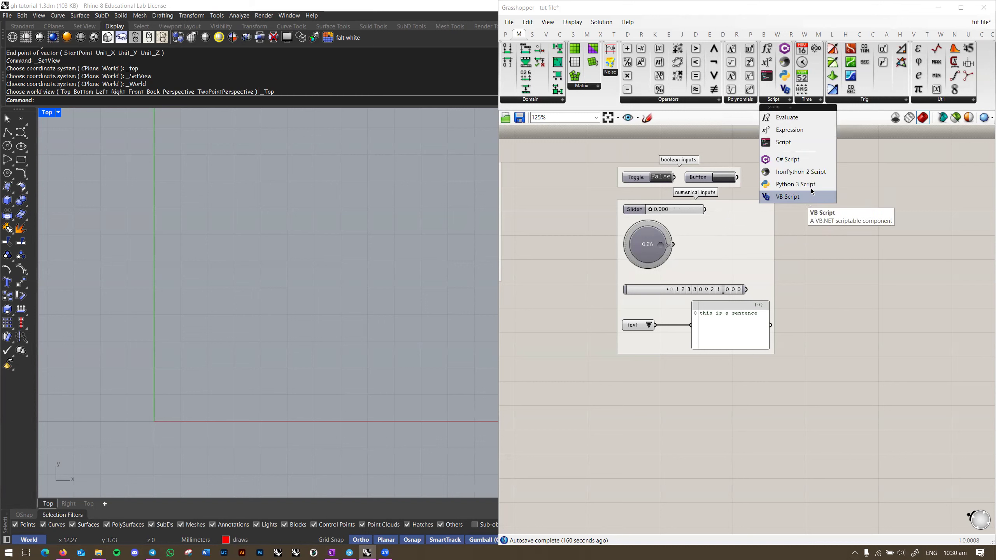
{"action": "mouse_move", "coordinate": [814, 104]}
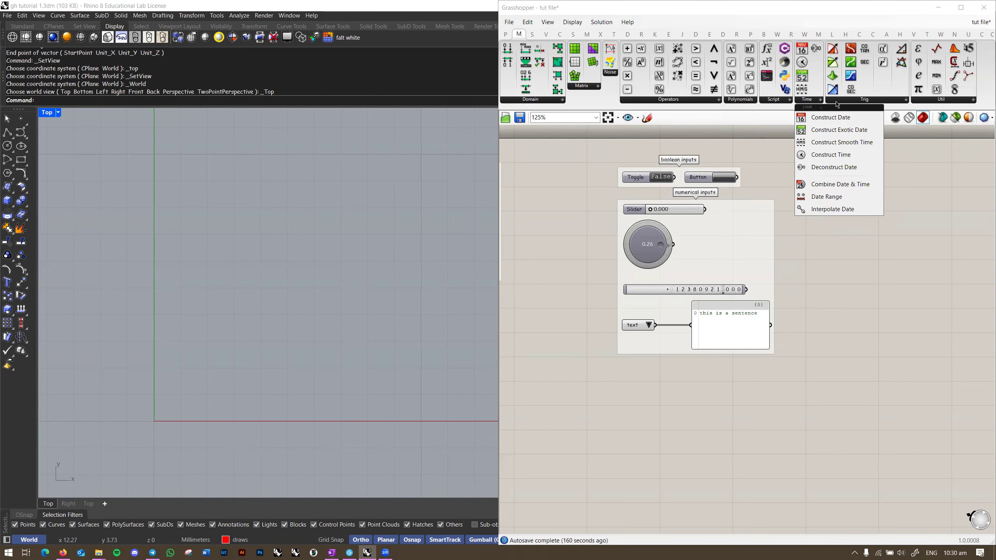
{"action": "mouse_move", "coordinate": [863, 104]}
{"action": "mouse_move", "coordinate": [913, 102]}
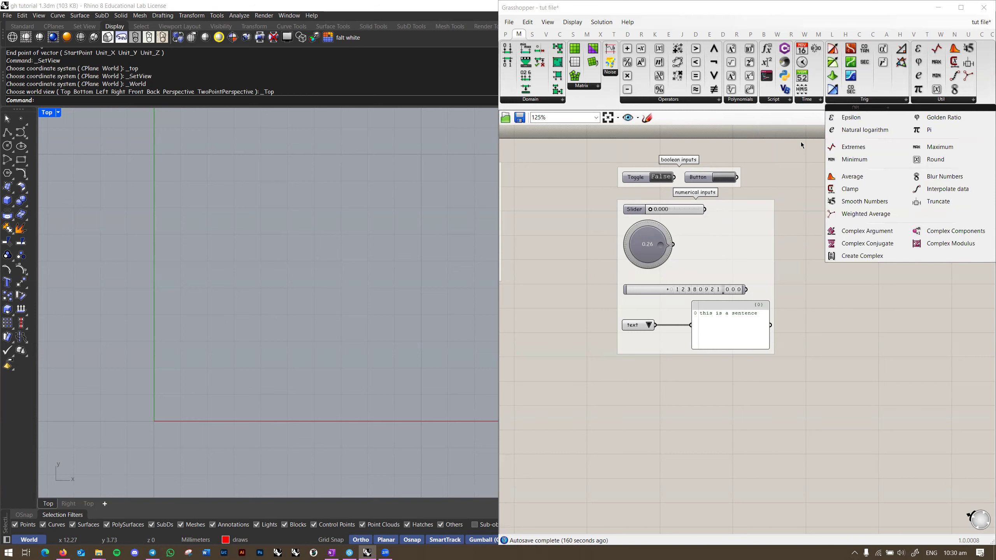
Step: Pan the canvas to centre the orange geometry parameter and curve components
{"action": "right_click_drag", "start_coordinate": [789, 225], "coordinate": [889, 195]}
{"action": "scroll", "coordinate": [890, 195], "scroll_direction": "down", "scroll_amount": 3}
{"action": "right_click_drag", "start_coordinate": [590, 299], "coordinate": [802, 271]}
{"action": "scroll", "coordinate": [756, 280], "scroll_direction": "up", "scroll_amount": 3}
{"action": "right_click_drag", "start_coordinate": [891, 283], "coordinate": [754, 244]}
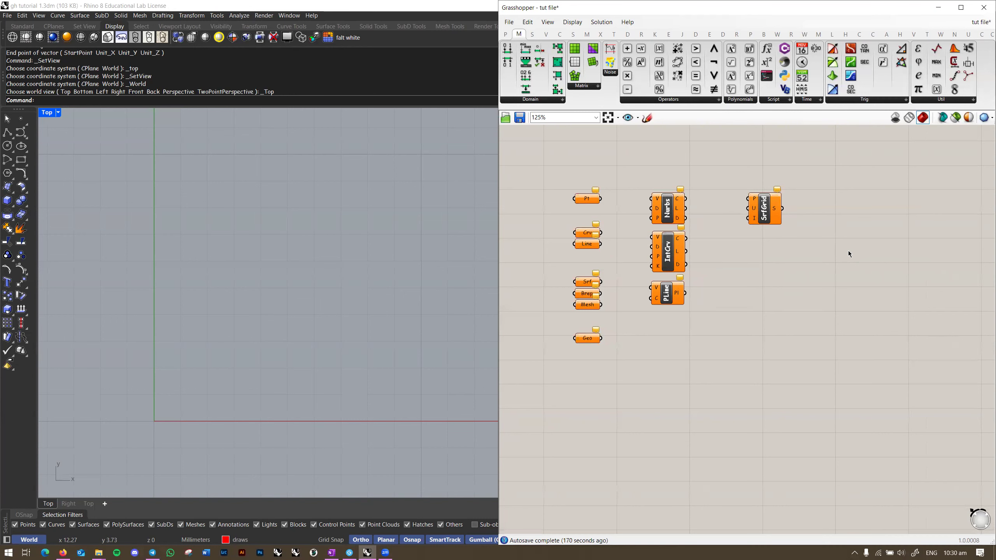
Step: Save the definition, then check the Params components and the Curve Primitive list
{"action": "mouse_move", "coordinate": [816, 173]}
{"action": "right_mouse_down"}
{"action": "mouse_move", "coordinate": [800, 175]}
{"action": "mouse_move", "coordinate": [804, 167]}
{"action": "right_mouse_up"}
{"action": "key", "text": "ctrl+s"}
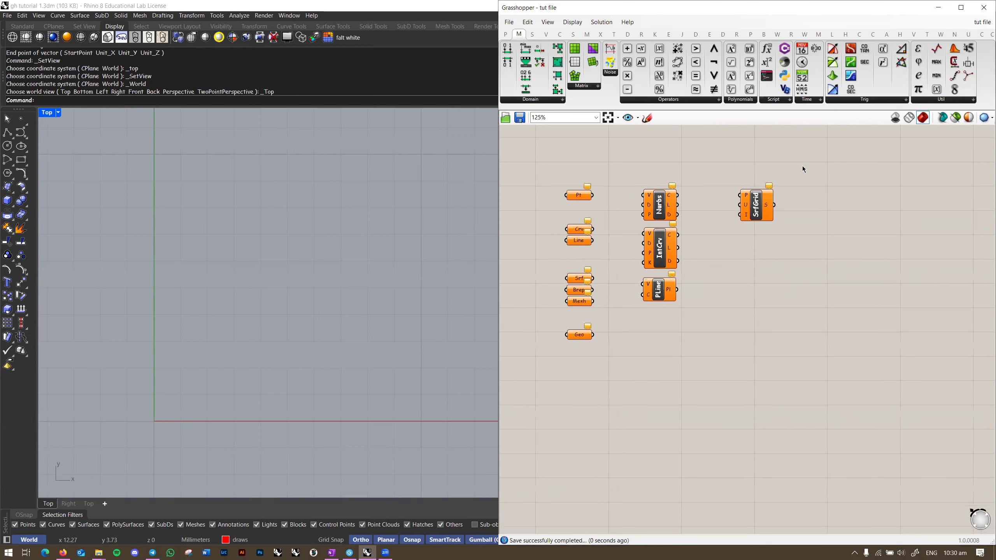
{"action": "left_click", "coordinate": [506, 36]}
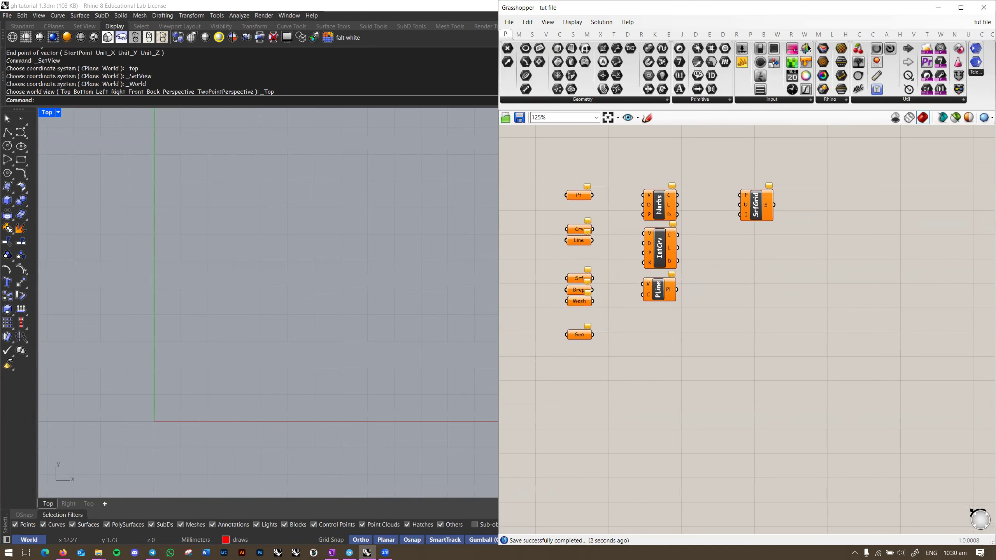
{"action": "scroll", "coordinate": [236, 309], "scroll_direction": "down", "scroll_amount": 5}
{"action": "right_click_drag", "start_coordinate": [235, 324], "coordinate": [272, 303]}
{"action": "scroll", "coordinate": [302, 285], "scroll_direction": "down", "scroll_amount": 6}
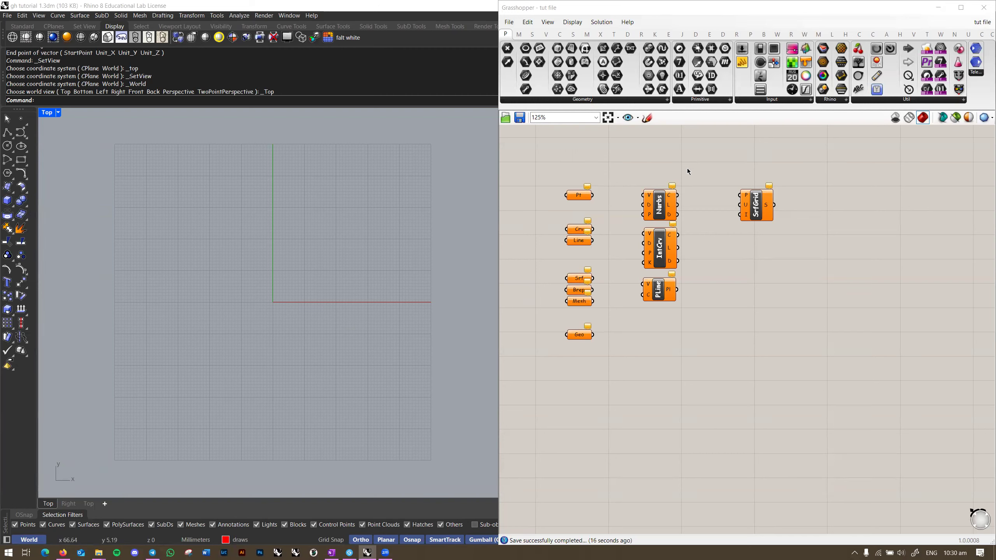
{"action": "left_click", "coordinate": [563, 35]}
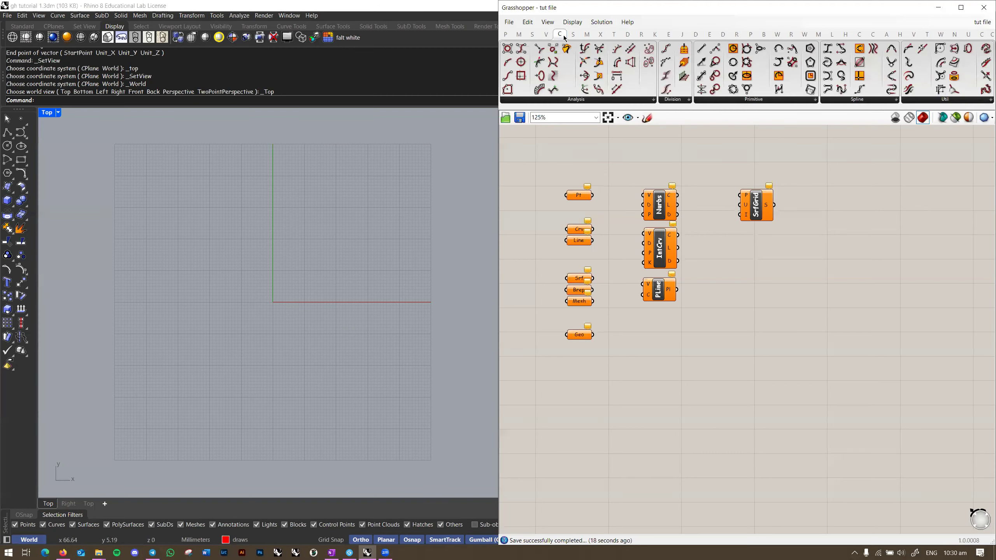
{"action": "left_click", "coordinate": [768, 101]}
Step: Zoom in and box-select the left column of seven geometry parameters
{"action": "right_click_drag", "start_coordinate": [720, 331], "coordinate": [741, 317]}
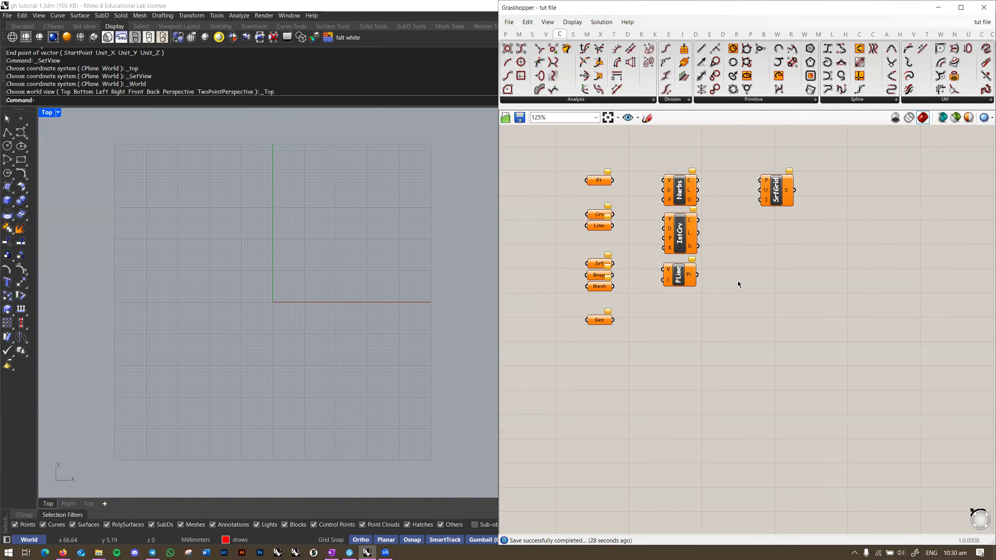
{"action": "right_click_drag", "start_coordinate": [353, 315], "coordinate": [353, 314]}
{"action": "mouse_move", "coordinate": [717, 343]}
{"action": "right_mouse_down"}
{"action": "mouse_move", "coordinate": [699, 362]}
{"action": "mouse_move", "coordinate": [700, 340]}
{"action": "mouse_move", "coordinate": [729, 339]}
{"action": "mouse_move", "coordinate": [705, 339]}
{"action": "right_mouse_up"}
{"action": "scroll", "coordinate": [629, 231], "scroll_direction": "up", "scroll_amount": 1}
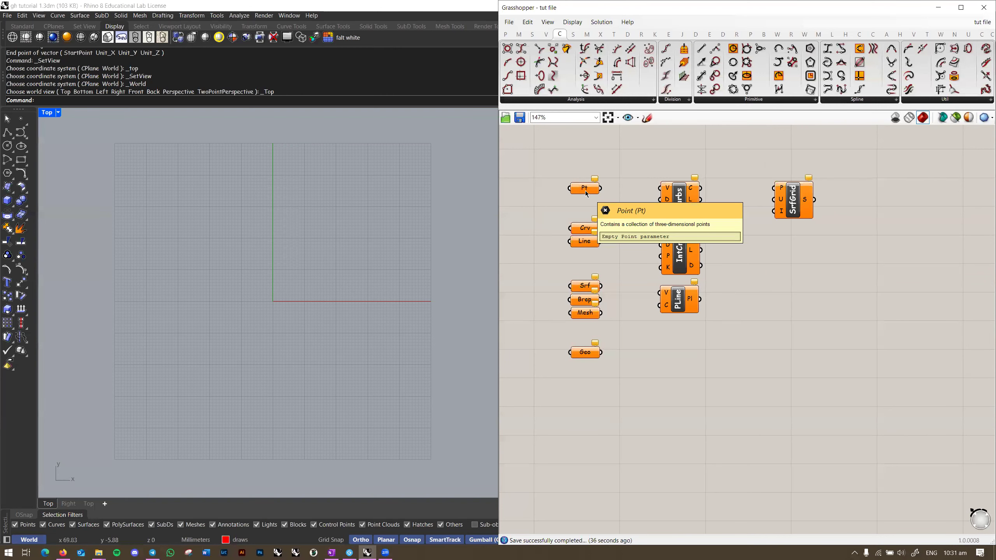
{"action": "scroll", "coordinate": [586, 192], "scroll_direction": "up", "scroll_amount": 2}
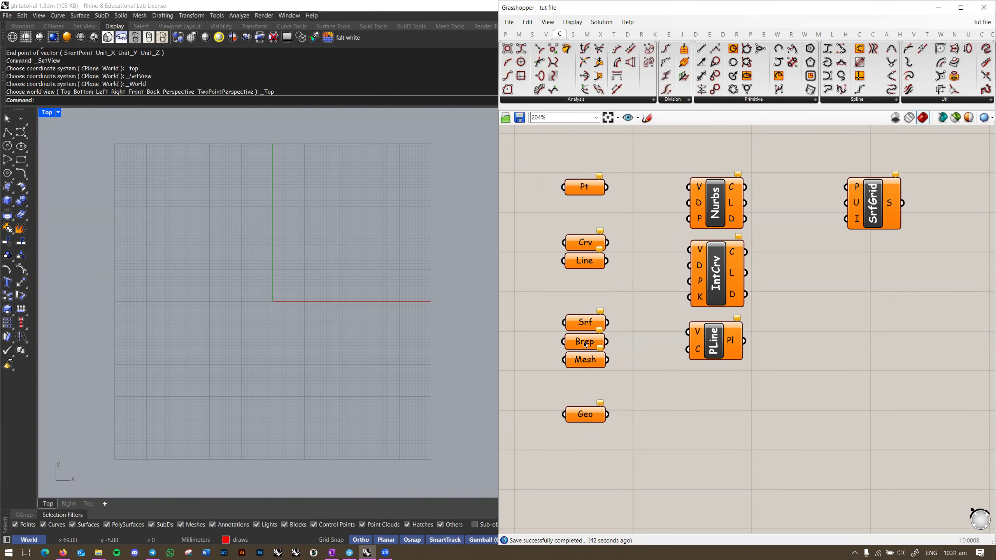
{"action": "scroll", "coordinate": [600, 233], "scroll_direction": "up", "scroll_amount": 1}
{"action": "left_click_drag", "start_coordinate": [529, 177], "coordinate": [641, 497]}
Step: Review the Params > Geometry list of parameter types, then close it
{"action": "mouse_move", "coordinate": [621, 420]}
{"action": "right_mouse_down"}
{"action": "mouse_move", "coordinate": [632, 399]}
{"action": "mouse_move", "coordinate": [629, 410]}
{"action": "right_mouse_up"}
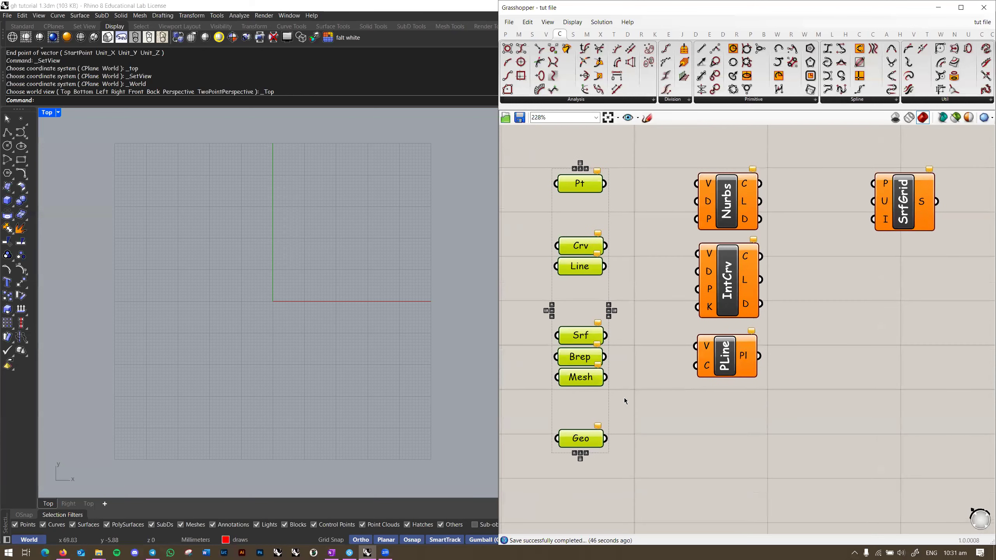
{"action": "right_click_drag", "start_coordinate": [653, 347], "coordinate": [652, 335]}
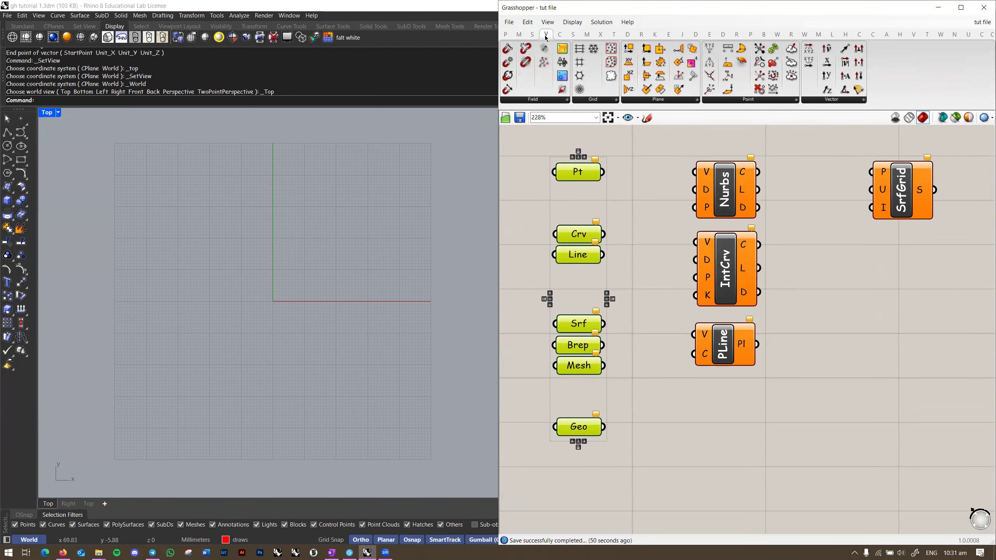
{"action": "left_click", "coordinate": [532, 35]}
{"action": "left_click", "coordinate": [518, 34]}
{"action": "left_click", "coordinate": [506, 34]}
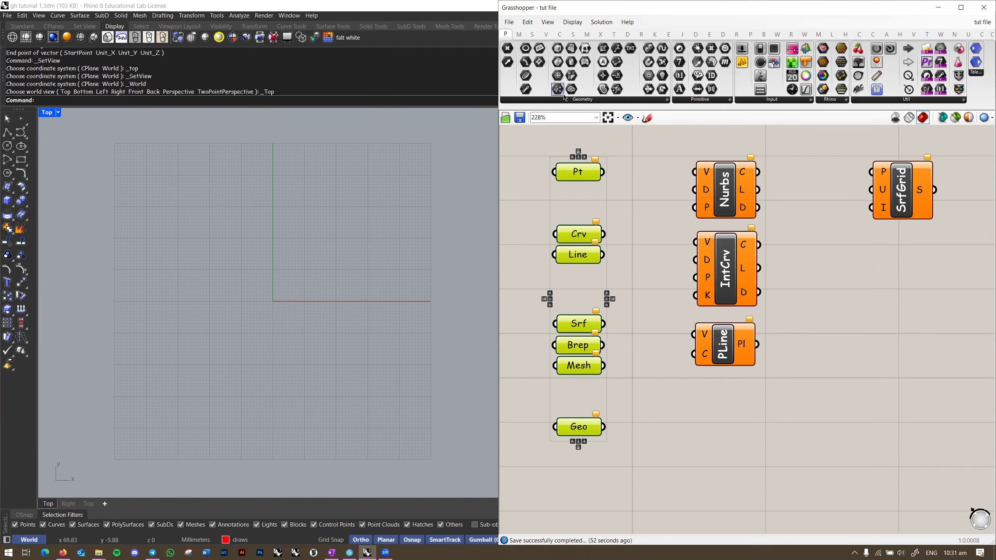
{"action": "left_click", "coordinate": [569, 100]}
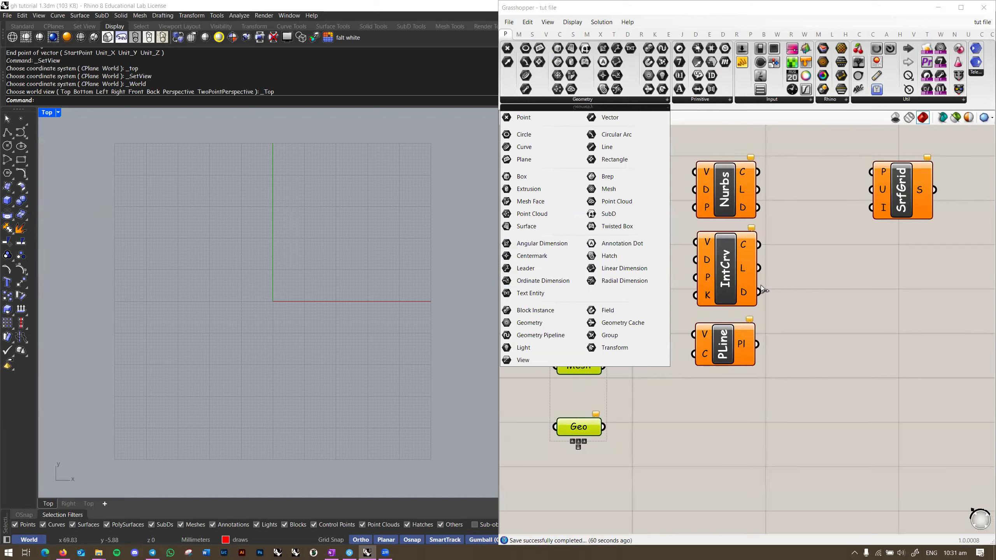
{"action": "left_click", "coordinate": [797, 376]}
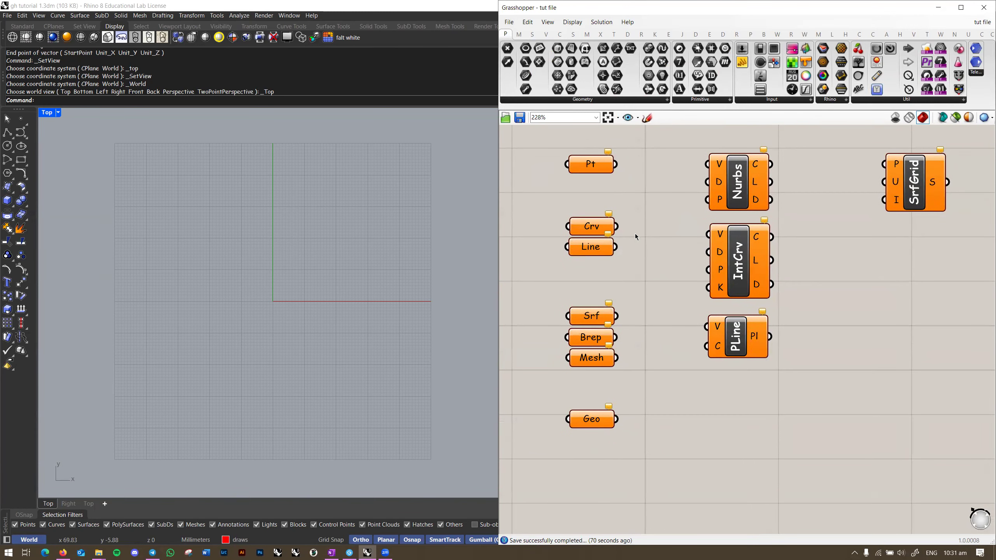
Step: Zoom the canvas out to 125% and open the full Vector component list
{"action": "right_click_drag", "start_coordinate": [596, 167], "coordinate": [592, 212]}
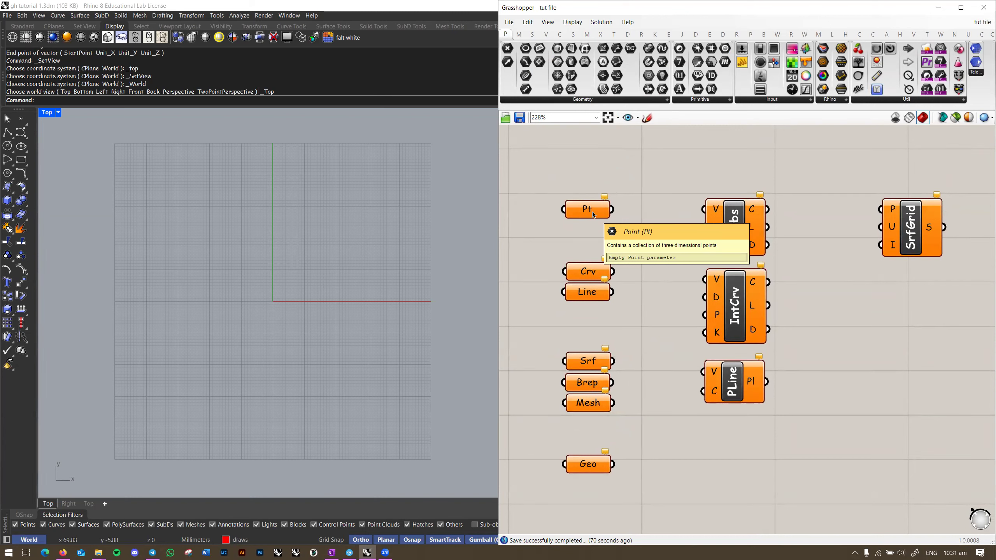
{"action": "right_click_drag", "start_coordinate": [592, 212], "coordinate": [616, 221]}
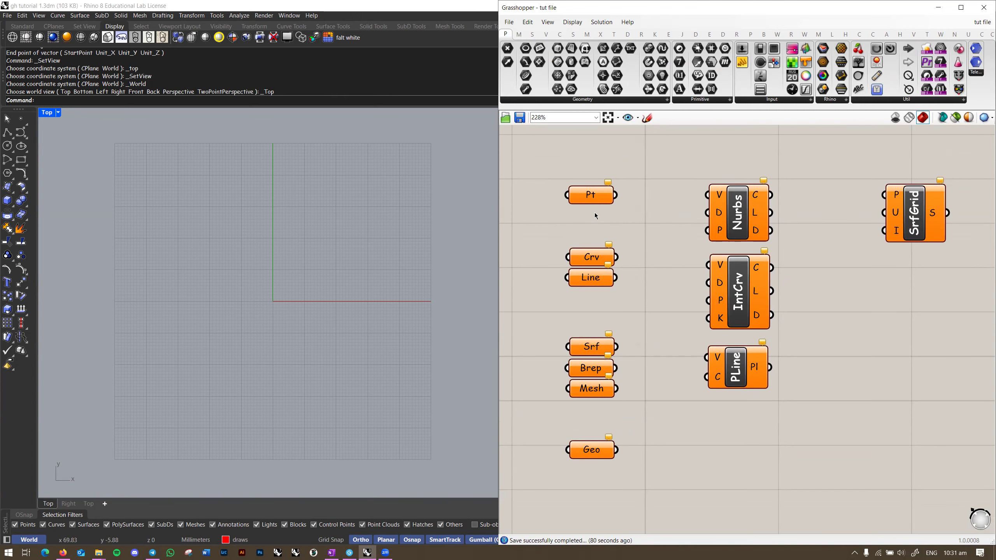
{"action": "scroll", "coordinate": [595, 216], "scroll_direction": "down", "scroll_amount": 4}
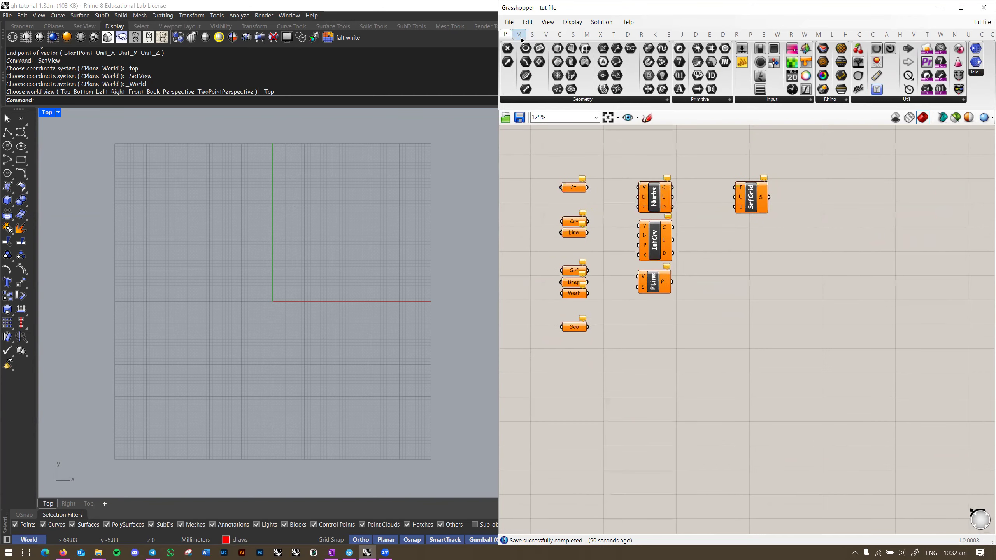
{"action": "left_click", "coordinate": [560, 35]}
{"action": "left_click", "coordinate": [546, 34]}
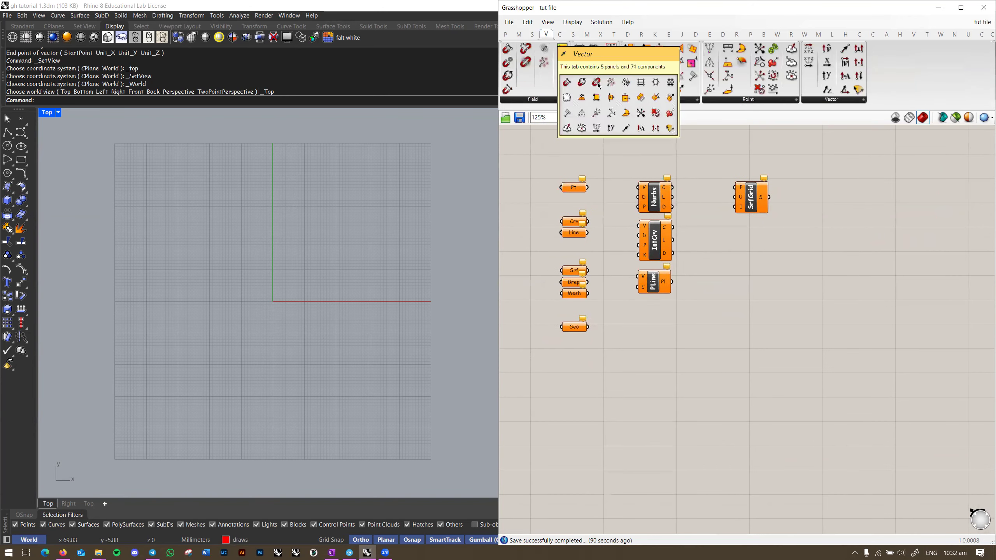
{"action": "left_click", "coordinate": [828, 100]}
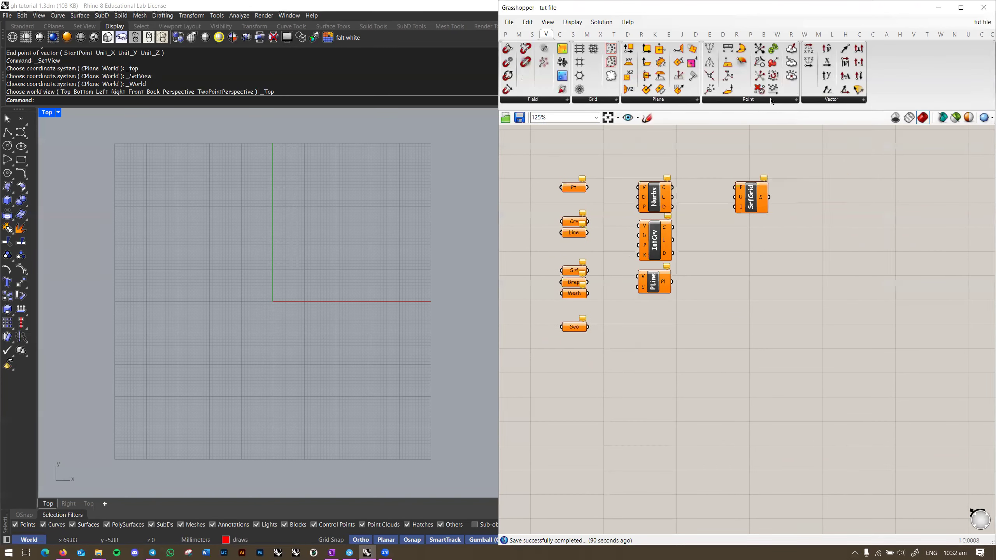
Step: Place a Construct Point component from Vector > Point and frame it
{"action": "left_click", "coordinate": [734, 100]}
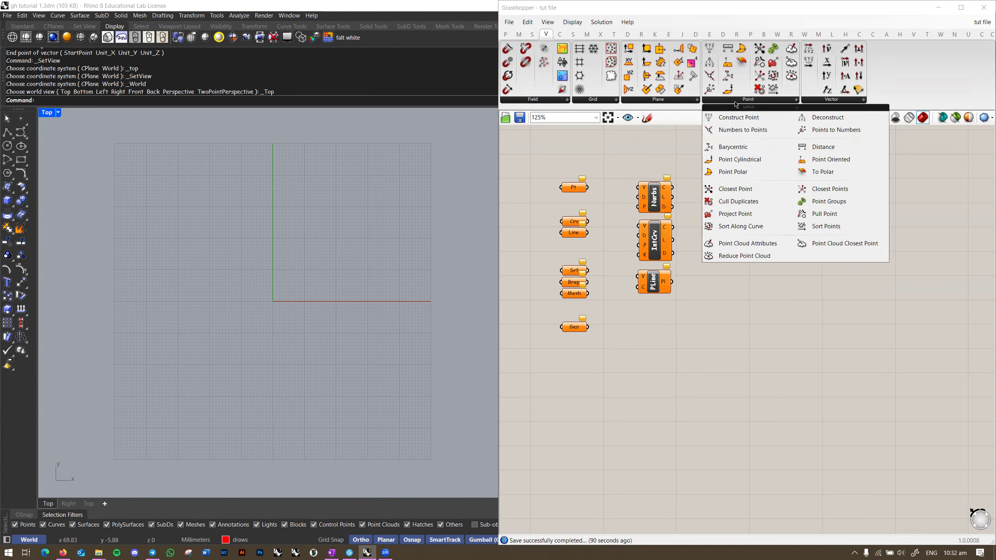
{"action": "left_click", "coordinate": [734, 117]}
{"action": "left_click", "coordinate": [704, 367]}
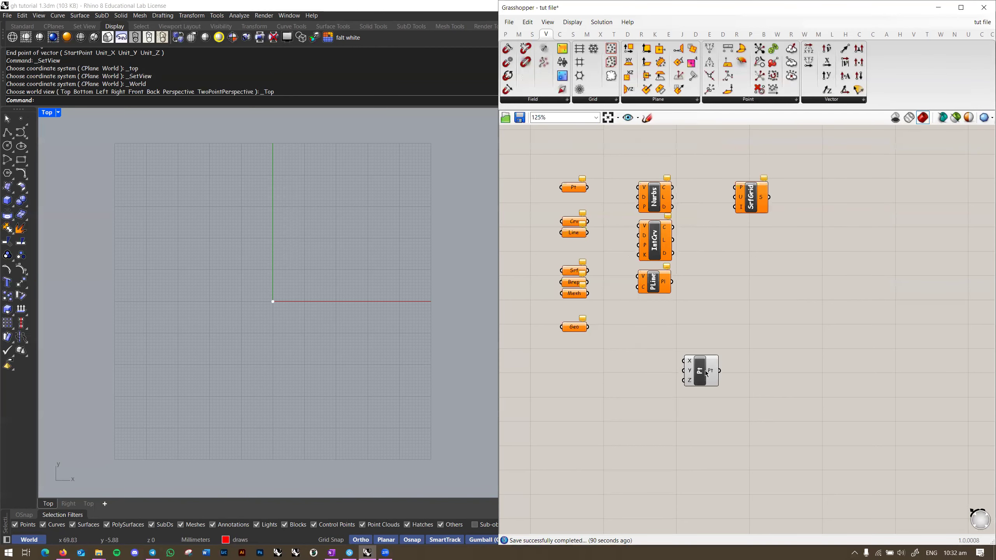
{"action": "scroll", "coordinate": [704, 369], "scroll_direction": "up", "scroll_amount": 8}
{"action": "scroll", "coordinate": [616, 242], "scroll_direction": "down", "scroll_amount": 2}
{"action": "right_click_drag", "start_coordinate": [653, 284], "coordinate": [671, 284]}
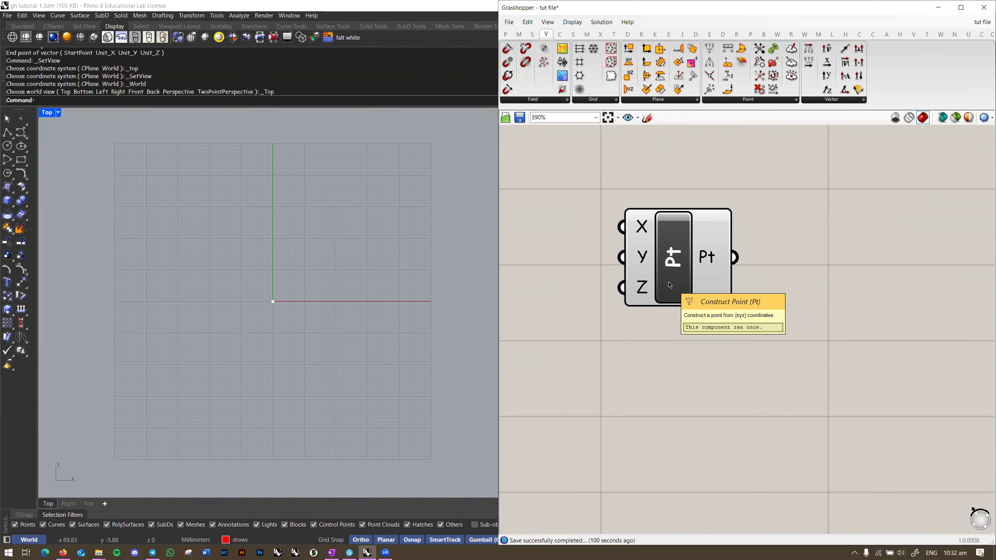
{"action": "right_click_drag", "start_coordinate": [673, 249], "coordinate": [680, 264]}
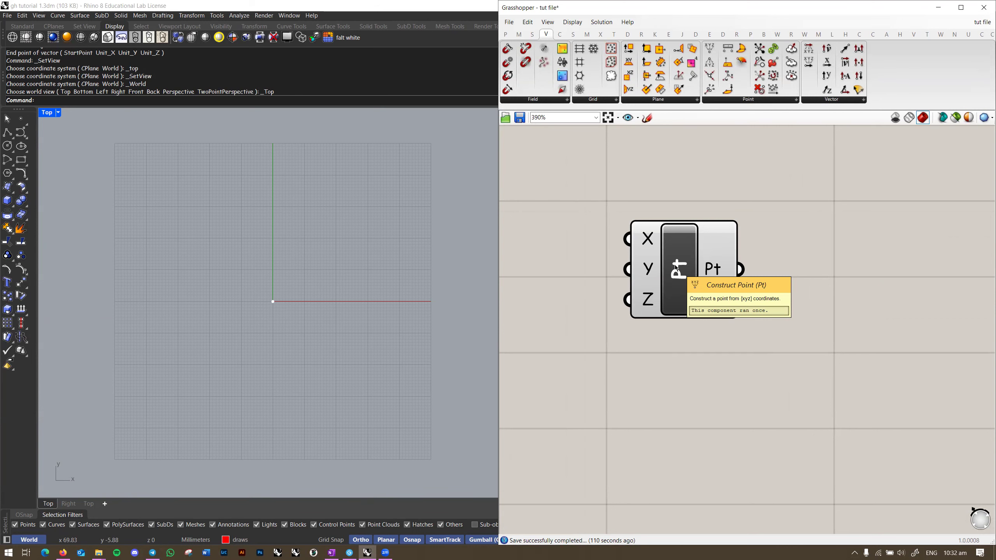
{"action": "scroll", "coordinate": [677, 268], "scroll_direction": "up", "scroll_amount": 1}
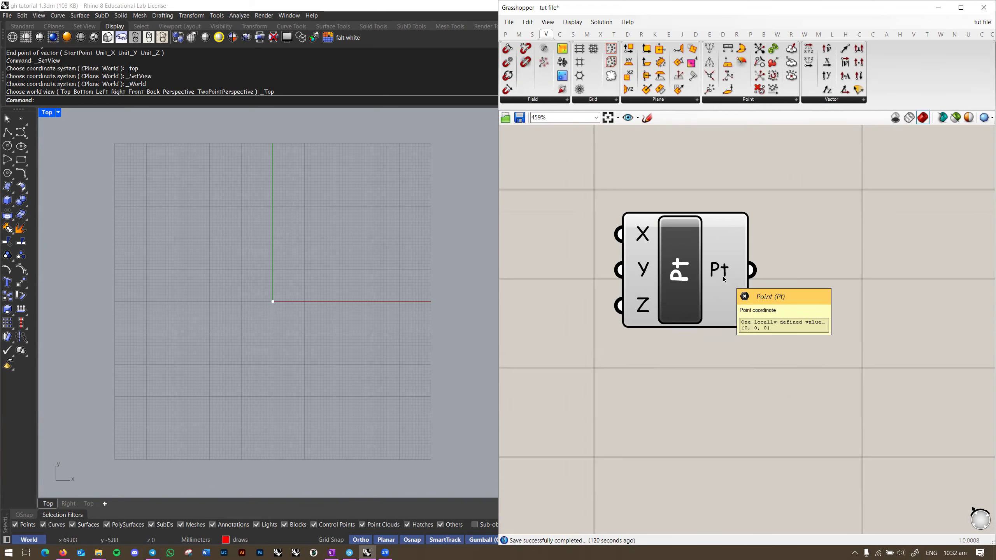
Step: Switch the Rhino viewport to a south-east (SE) isometric view
{"action": "mouse_move", "coordinate": [319, 326]}
{"action": "right_mouse_down"}
{"action": "mouse_move", "coordinate": [322, 305]}
{"action": "mouse_move", "coordinate": [303, 335]}
{"action": "right_mouse_up"}
{"action": "scroll", "coordinate": [260, 308], "scroll_direction": "down", "scroll_amount": 2}
{"action": "key", "text": "F4"}
{"action": "type", "text": "se"}
{"action": "key", "text": "Return"}
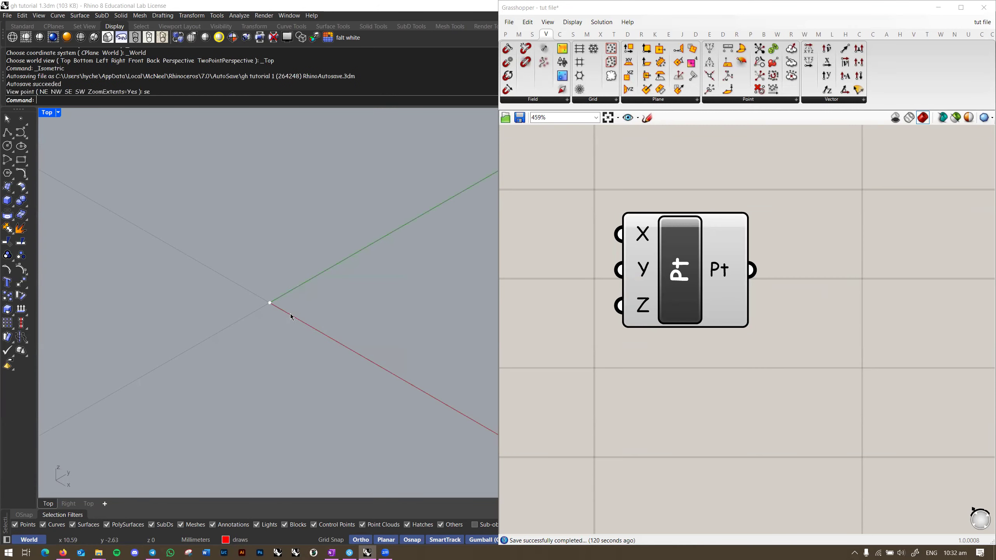
{"action": "scroll", "coordinate": [273, 306], "scroll_direction": "up", "scroll_amount": 2}
{"action": "scroll", "coordinate": [268, 441], "scroll_direction": "down", "scroll_amount": 2}
{"action": "right_click_drag", "start_coordinate": [858, 263], "coordinate": [764, 274]}
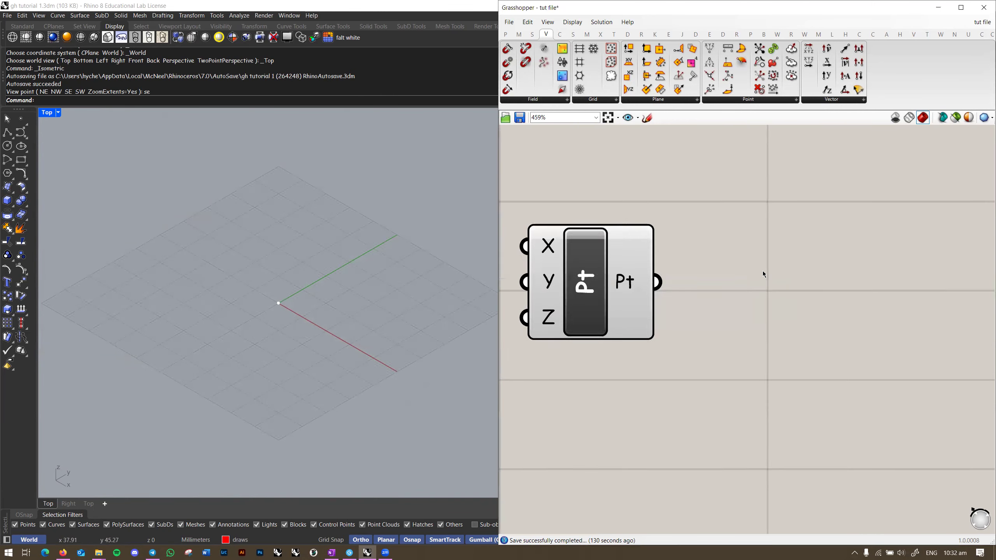
{"action": "double_click", "coordinate": [800, 235]}
{"action": "type", "text": "panel"}
{"action": "key", "text": "Return"}
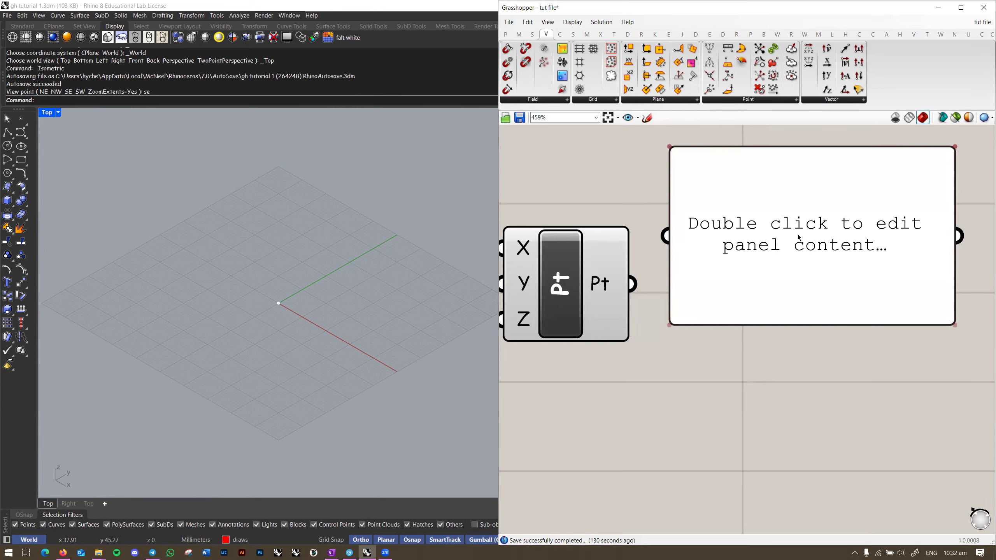
{"action": "scroll", "coordinate": [714, 256], "scroll_direction": "down", "scroll_amount": 3}
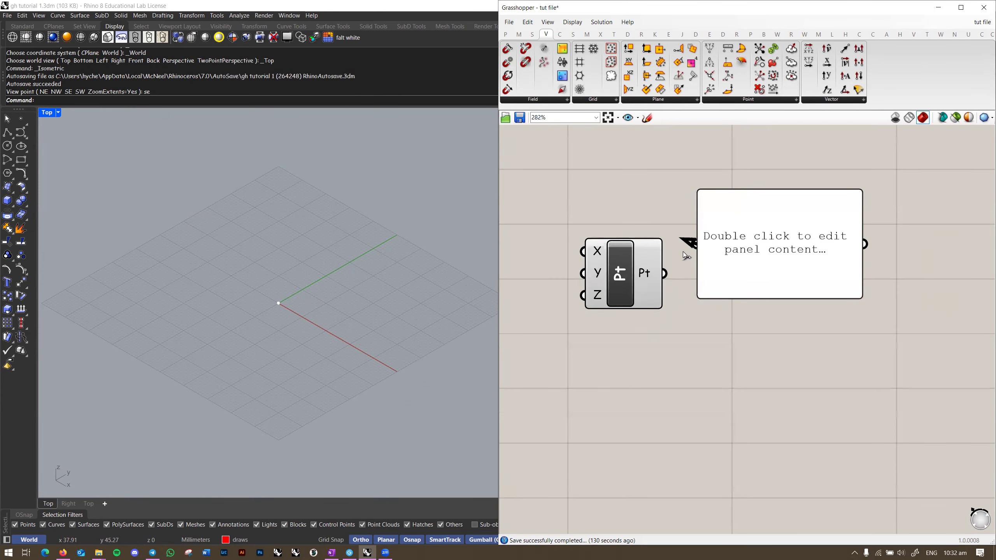
{"action": "left_click_drag", "start_coordinate": [683, 251], "coordinate": [664, 274]}
{"action": "left_click_drag", "start_coordinate": [750, 239], "coordinate": [771, 234]}
{"action": "mouse_move", "coordinate": [645, 279]}
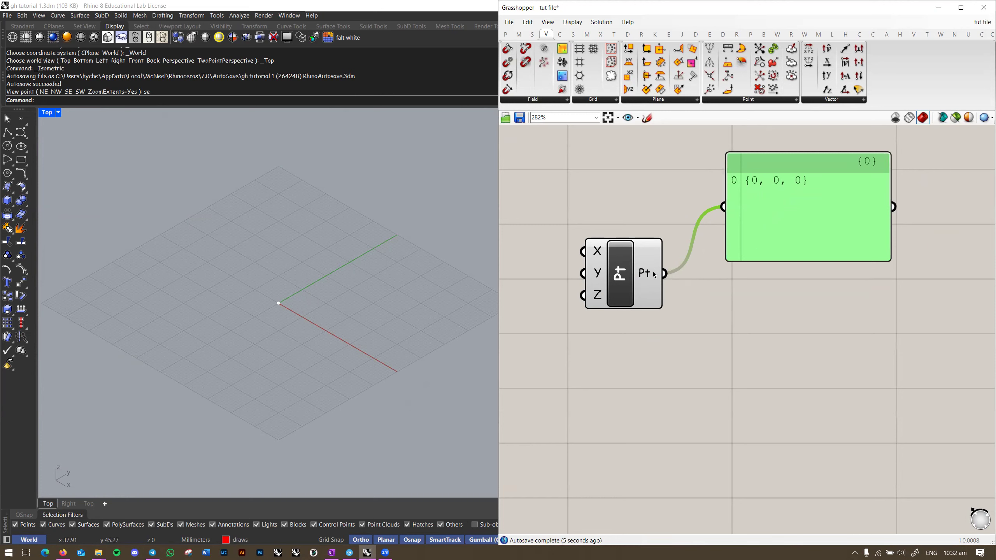
{"action": "left_click", "coordinate": [800, 325]}
{"action": "right_click_drag", "start_coordinate": [800, 325], "coordinate": [794, 337]}
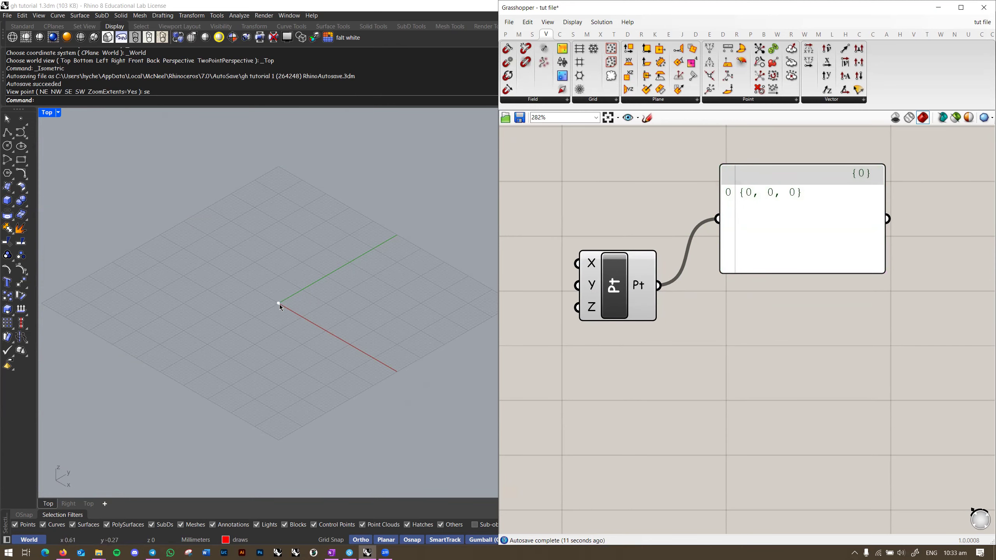
{"action": "right_click_drag", "start_coordinate": [506, 240], "coordinate": [640, 237]}
Step: Place a test slider from a 'slider' search, then delete it
{"action": "double_click", "coordinate": [626, 238]}
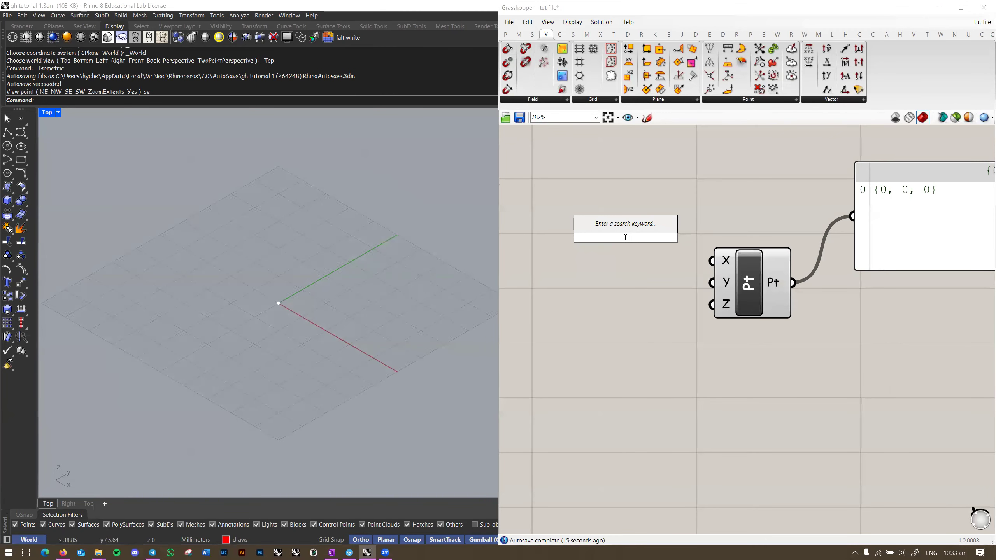
{"action": "type", "text": "slider"}
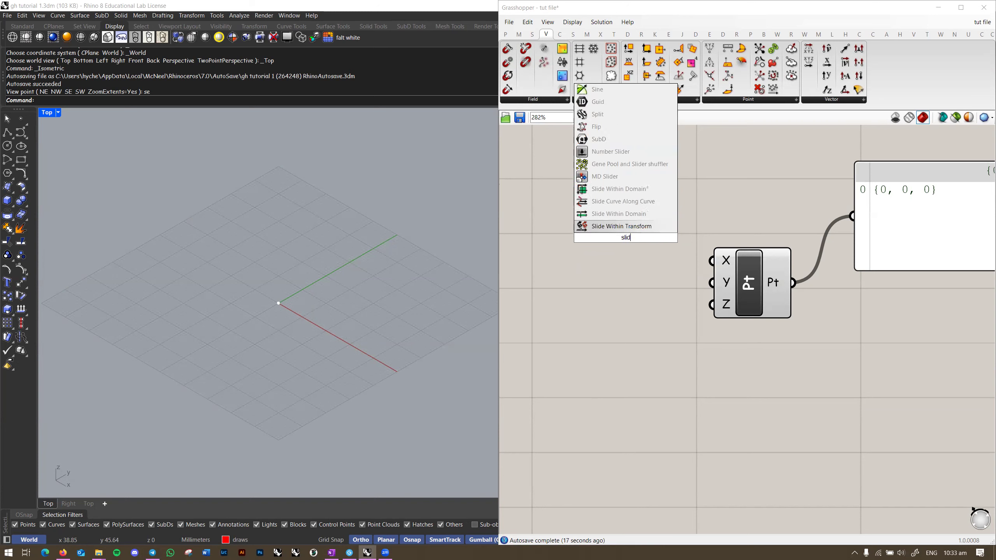
{"action": "left_click", "coordinate": [607, 221]}
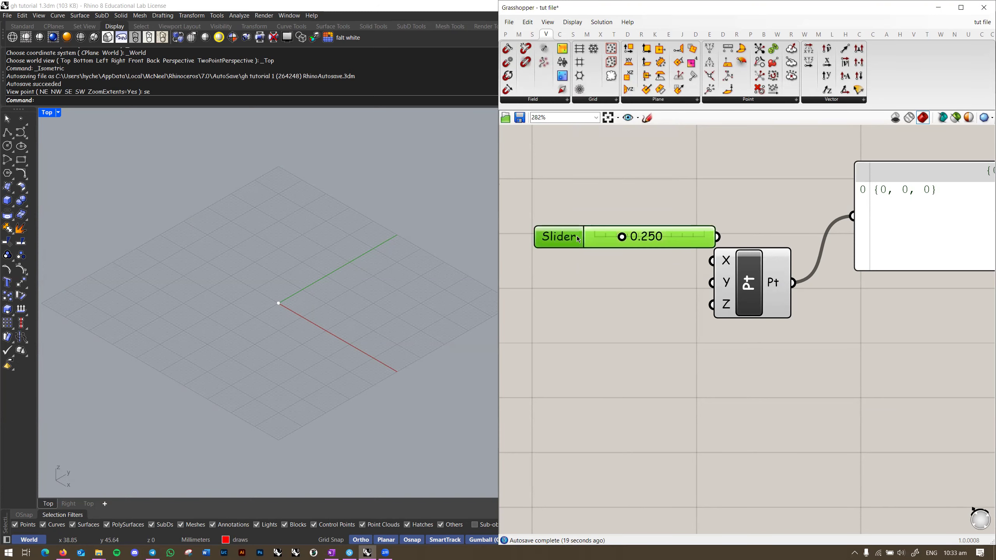
{"action": "double_click", "coordinate": [558, 236]}
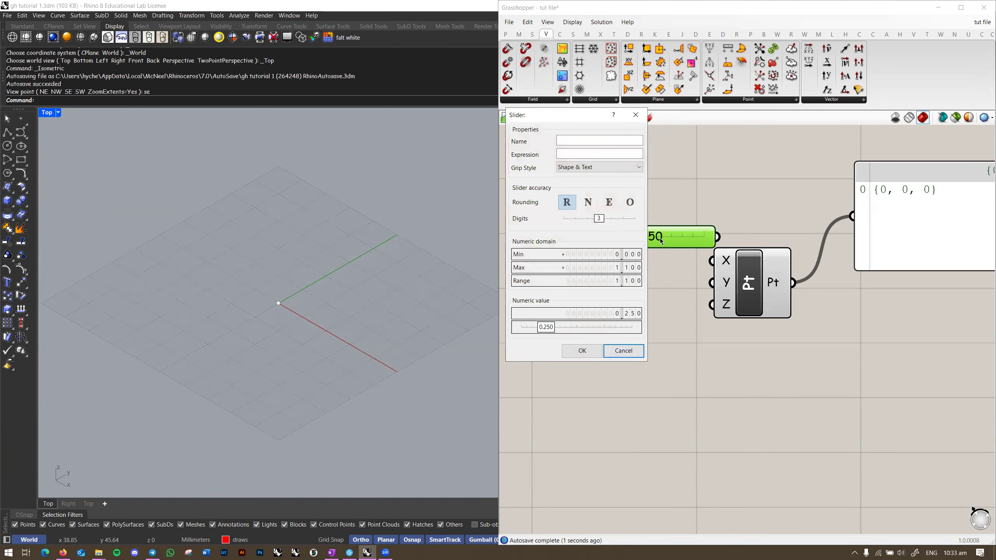
{"action": "left_click", "coordinate": [623, 351]}
{"action": "key", "text": "Delete"}
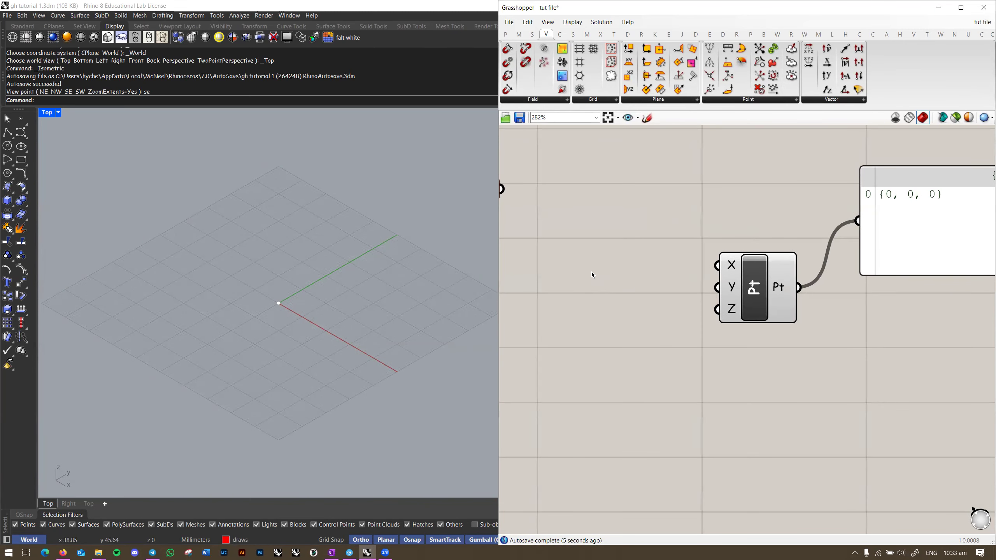
Step: Create a 0-to-15 slider via the '0..15.0' search and test its range
{"action": "double_click", "coordinate": [593, 274]}
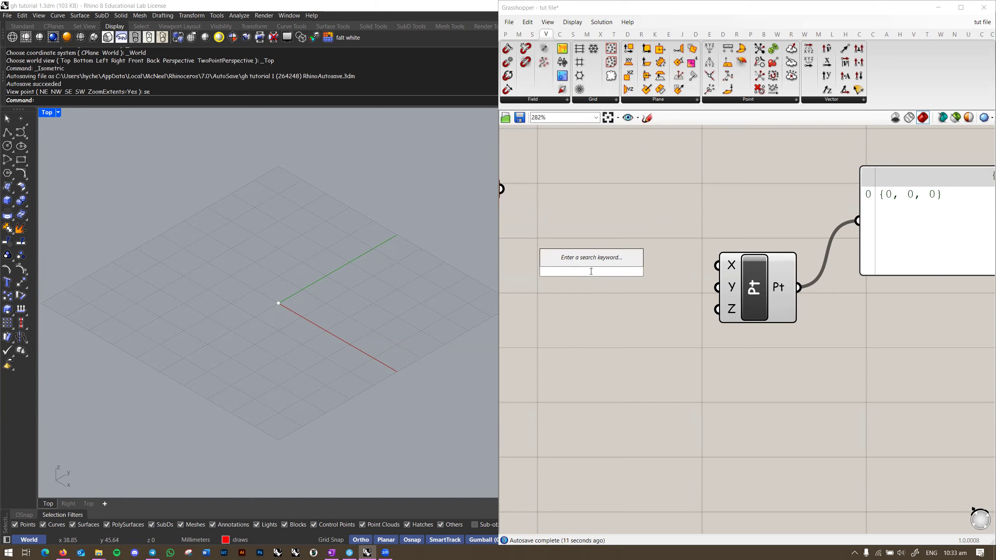
{"action": "type", "text": "0..15"}
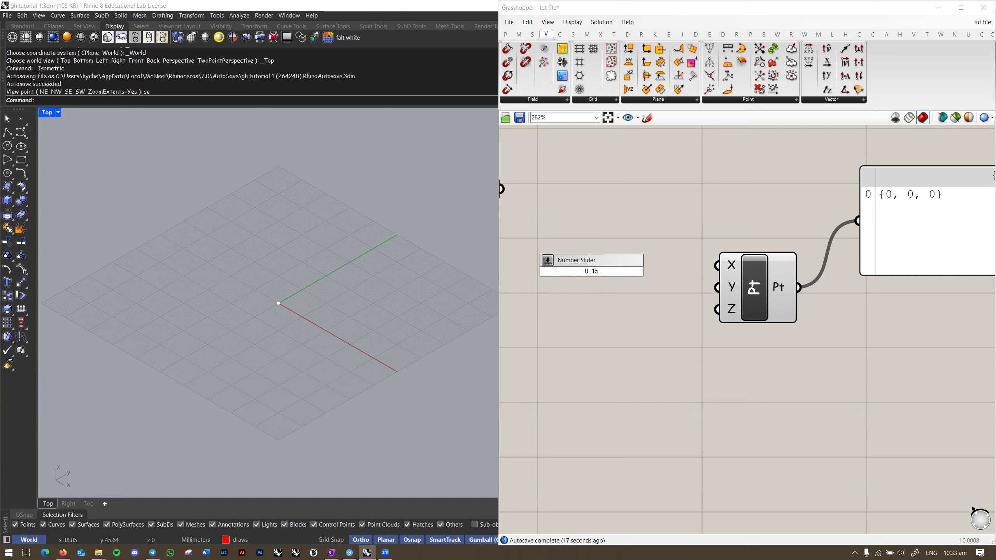
{"action": "type", "text": ".0"}
{"action": "key", "text": "Return"}
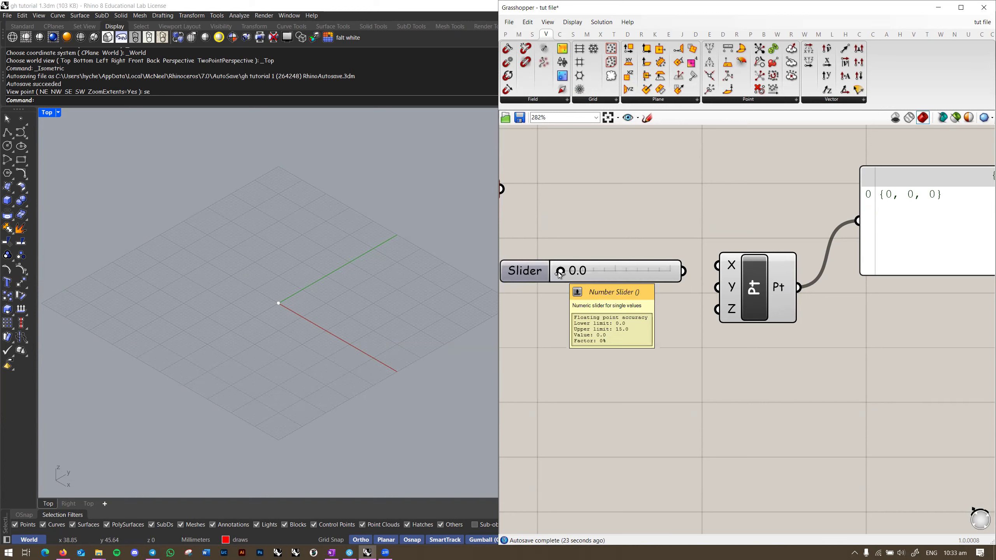
{"action": "mouse_move", "coordinate": [560, 274]}
{"action": "left_mouse_down"}
{"action": "mouse_move", "coordinate": [719, 276]}
{"action": "mouse_move", "coordinate": [561, 282]}
{"action": "left_mouse_up"}
{"action": "left_click_drag", "start_coordinate": [652, 278], "coordinate": [656, 273]}
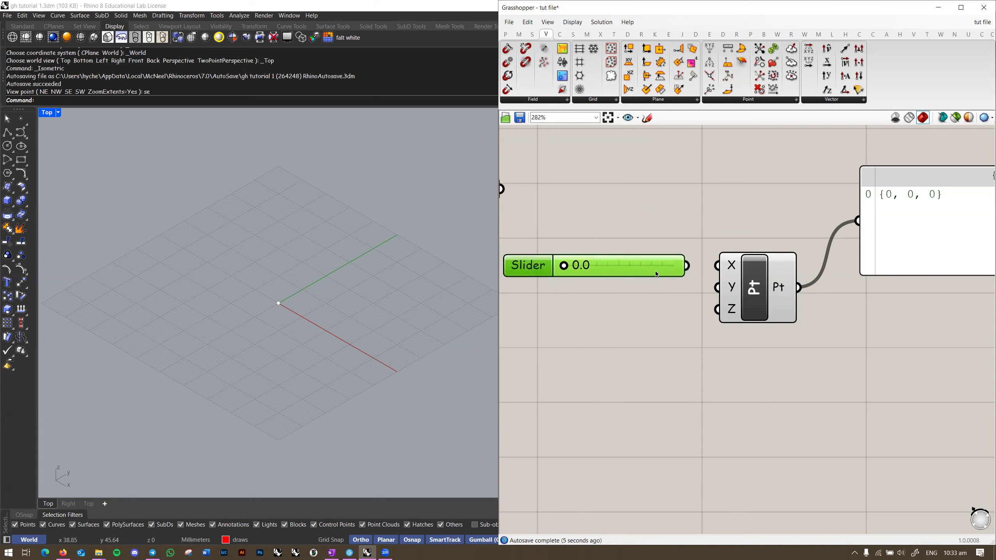
Step: Create a 0-to-10 slider with '0..10', try it, then delete it
{"action": "double_click", "coordinate": [615, 323]}
{"action": "type", "text": "0."}
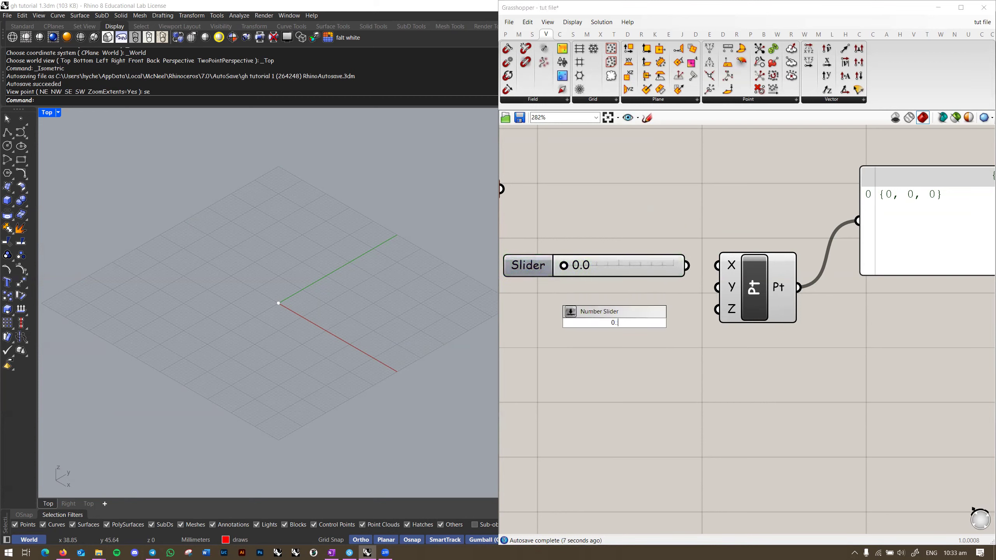
{"action": "type", "text": ".10"}
{"action": "key", "text": "Return"}
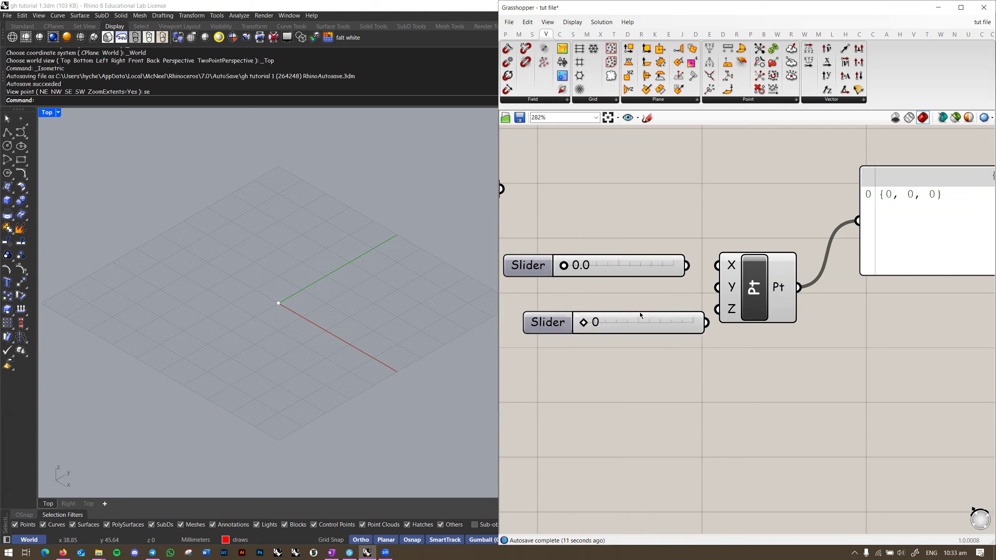
{"action": "mouse_move", "coordinate": [585, 323]}
{"action": "left_mouse_down"}
{"action": "mouse_move", "coordinate": [688, 328]}
{"action": "mouse_move", "coordinate": [588, 329]}
{"action": "mouse_move", "coordinate": [643, 333]}
{"action": "mouse_move", "coordinate": [599, 331]}
{"action": "left_mouse_up"}
{"action": "left_click", "coordinate": [668, 323]}
{"action": "key", "text": "Delete"}
{"action": "right_click_drag", "start_coordinate": [672, 307], "coordinate": [662, 313]}
{"action": "scroll", "coordinate": [649, 317], "scroll_direction": "down", "scroll_amount": 2}
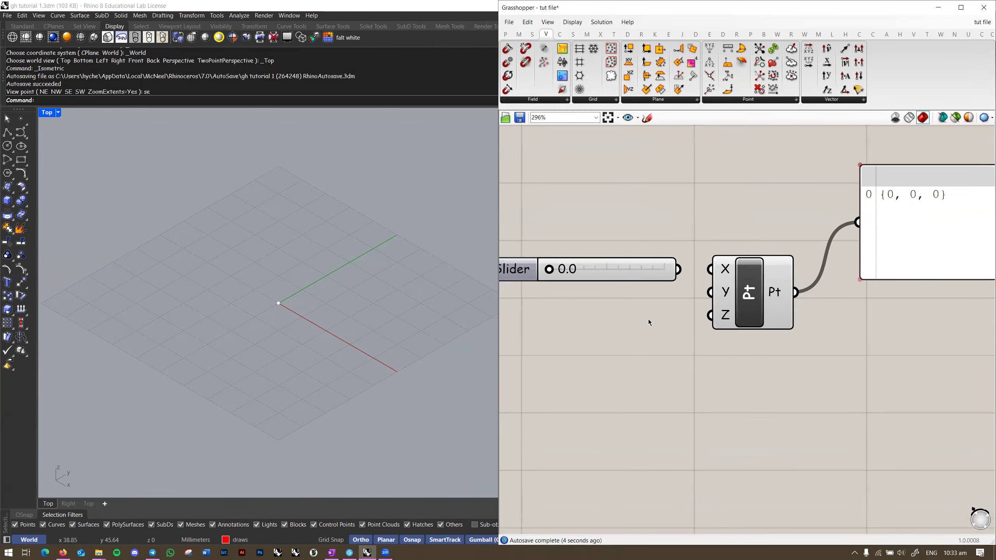
{"action": "scroll", "coordinate": [706, 270], "scroll_direction": "down", "scroll_amount": 4}
Step: Move the point component and panel together, then select the remaining slider
{"action": "left_click_drag", "start_coordinate": [644, 205], "coordinate": [908, 305]}
{"action": "left_click_drag", "start_coordinate": [846, 273], "coordinate": [811, 328]}
{"action": "left_click", "coordinate": [682, 268], "text": "shift"}
{"action": "scroll", "coordinate": [662, 298], "scroll_direction": "up", "scroll_amount": 5}
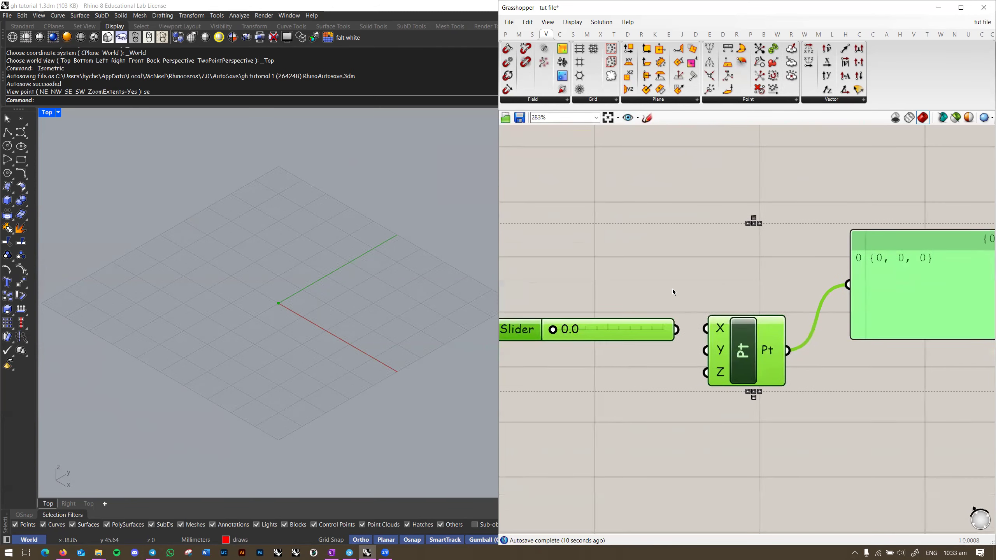
{"action": "left_click", "coordinate": [728, 267]}
{"action": "scroll", "coordinate": [643, 305], "scroll_direction": "up", "scroll_amount": 1}
{"action": "left_click", "coordinate": [648, 305]}
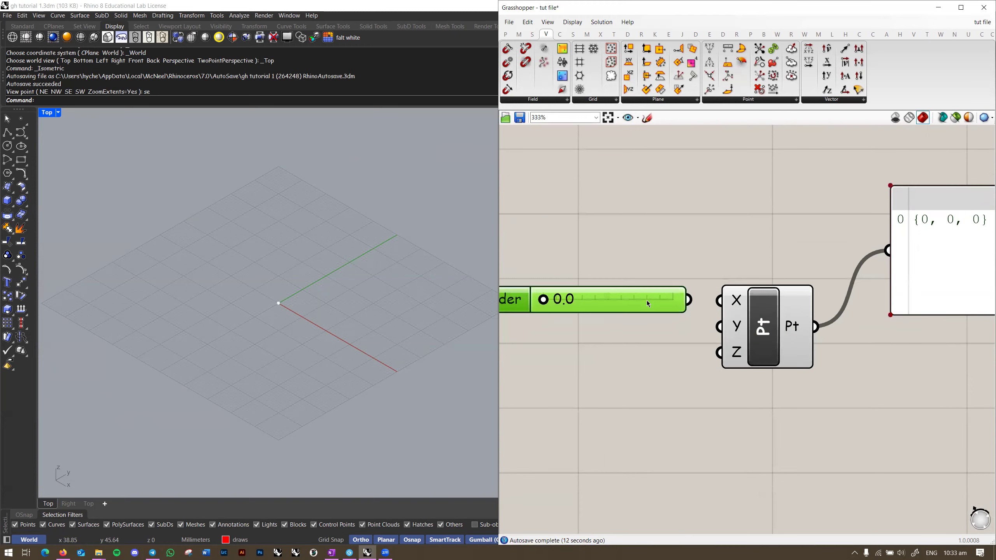
Step: Place a Number Slider from the Params input components above the existing slider
{"action": "left_click", "coordinate": [518, 35]}
{"action": "left_click", "coordinate": [506, 34]}
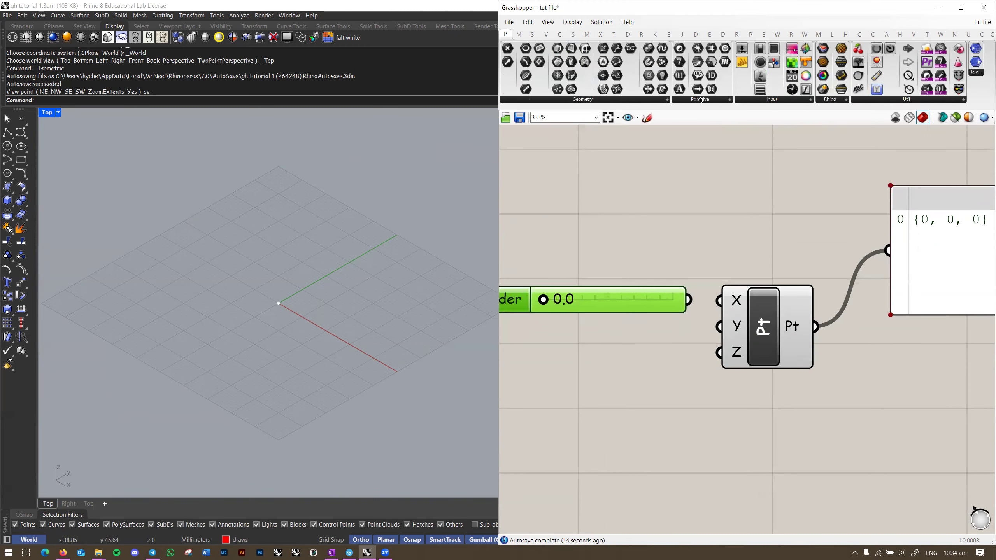
{"action": "left_click", "coordinate": [771, 120]}
{"action": "left_click", "coordinate": [595, 212]}
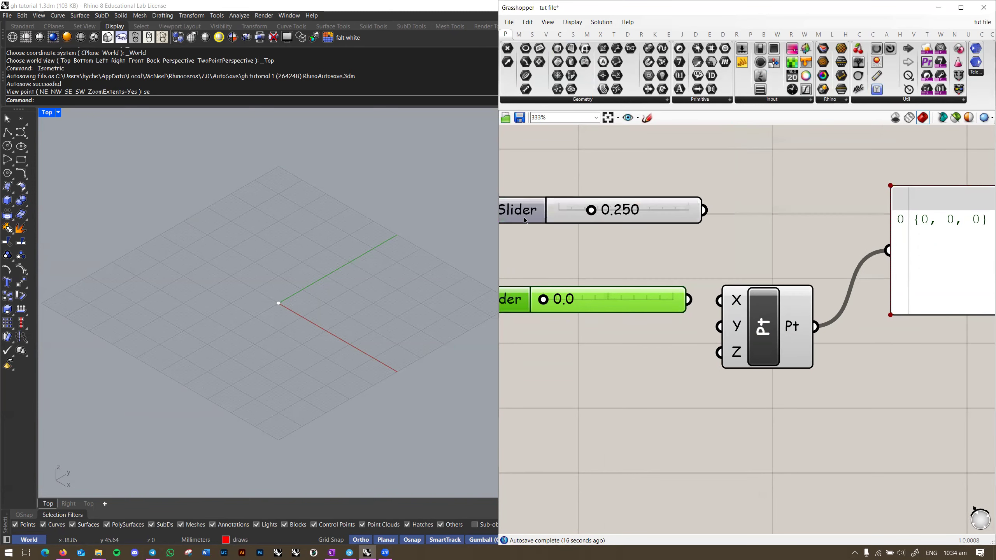
{"action": "right_click_drag", "start_coordinate": [602, 238], "coordinate": [669, 231]}
{"action": "left_click", "coordinate": [568, 211]}
Step: Give the new slider a maximum of 15 and one-decimal precision, testing up to 15.0
{"action": "double_click", "coordinate": [569, 214]}
{"action": "double_click", "coordinate": [613, 241]}
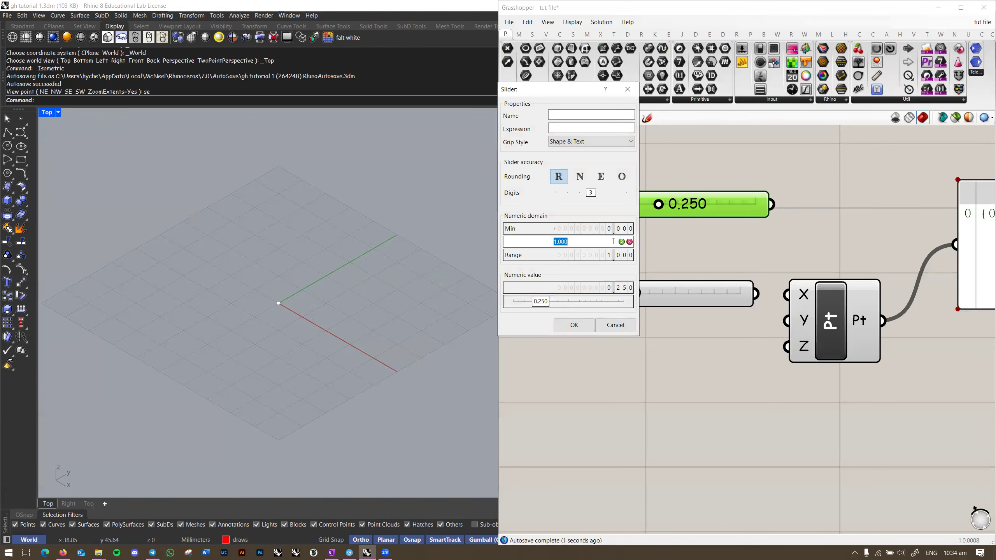
{"action": "type", "text": "15"}
{"action": "key", "text": "Return"}
{"action": "left_click_drag", "start_coordinate": [590, 193], "coordinate": [567, 193]}
{"action": "left_click", "coordinate": [586, 322]}
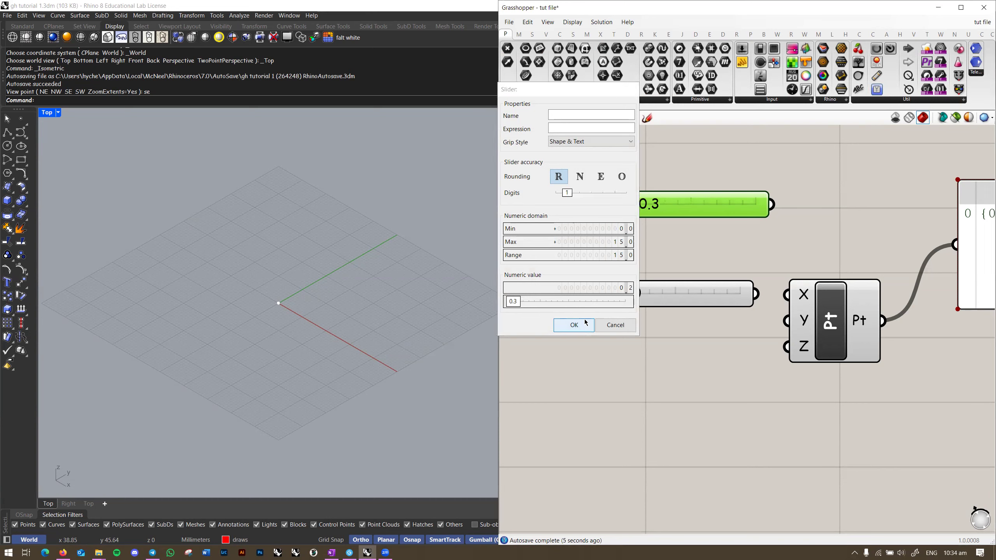
{"action": "left_click_drag", "start_coordinate": [629, 204], "coordinate": [577, 217]}
Step: Delete the extra slider and paste copies of the remaining one beside the Z input
{"action": "right_click_drag", "start_coordinate": [760, 251], "coordinate": [716, 257]}
{"action": "key", "text": "Delete"}
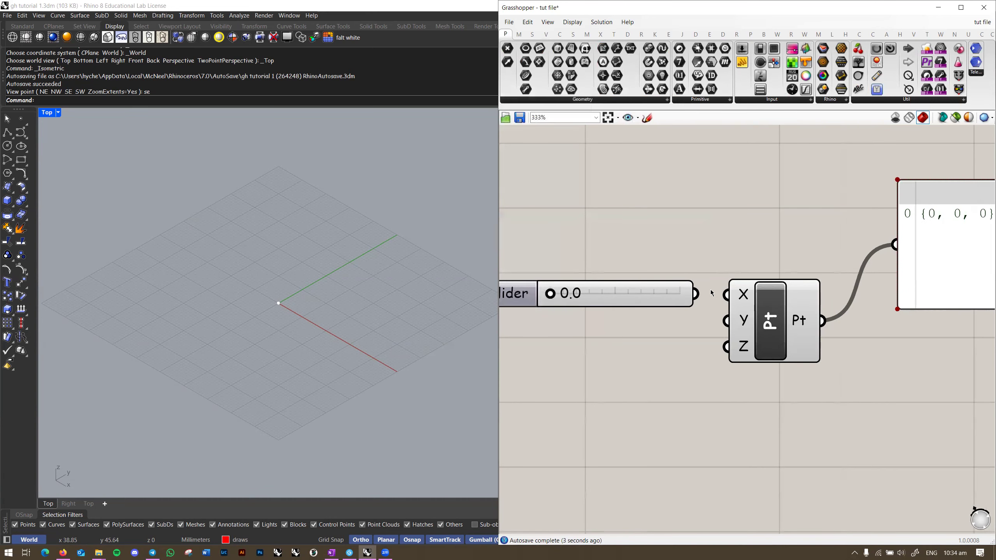
{"action": "left_click", "coordinate": [641, 295]}
{"action": "key", "text": "ctrl+c"}
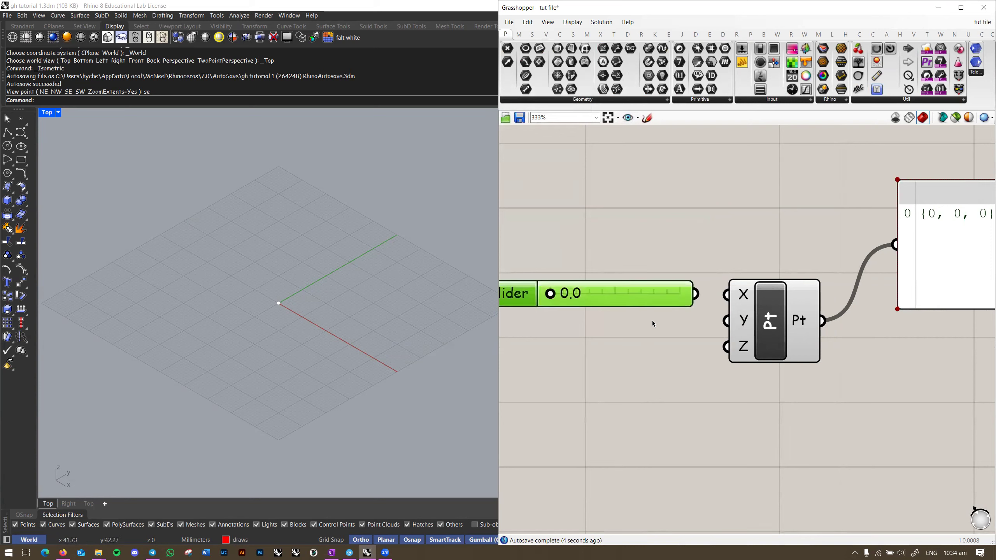
{"action": "key", "text": "ctrl+v"}
{"action": "key", "text": "ctrl+v"}
{"action": "left_click_drag", "start_coordinate": [664, 317], "coordinate": [653, 348]}
Step: Line up the bottom slider, then wire the three sliders into Construct Point's X, Y and Z inputs
{"action": "scroll", "coordinate": [673, 370], "scroll_direction": "down", "scroll_amount": 3}
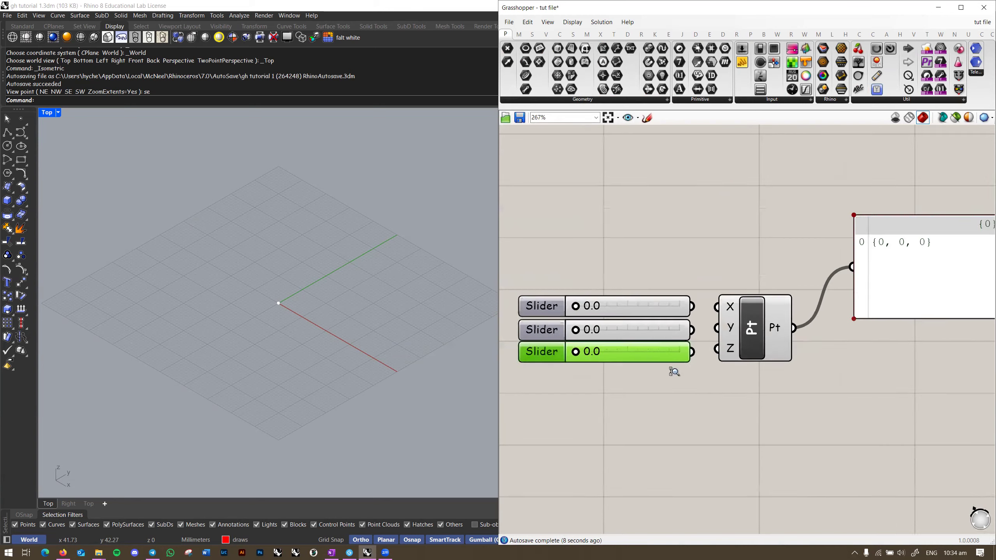
{"action": "right_click_drag", "start_coordinate": [720, 371], "coordinate": [708, 353]}
{"action": "left_click_drag", "start_coordinate": [679, 292], "coordinate": [701, 292]}
{"action": "left_click_drag", "start_coordinate": [679, 313], "coordinate": [702, 312]}
{"action": "left_click_drag", "start_coordinate": [679, 334], "coordinate": [765, 327]}
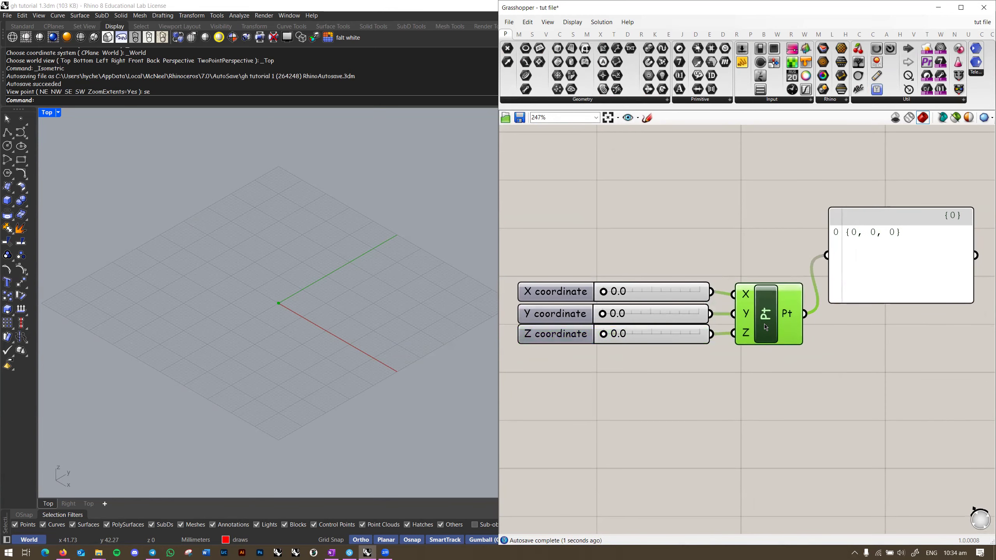
Step: Tidy the layout by moving the point component right and aligning the Z coordinate slider
{"action": "left_click_drag", "start_coordinate": [854, 277], "coordinate": [883, 295]}
{"action": "left_click", "coordinate": [747, 256]}
{"action": "scroll", "coordinate": [747, 255], "scroll_direction": "down", "scroll_amount": 2}
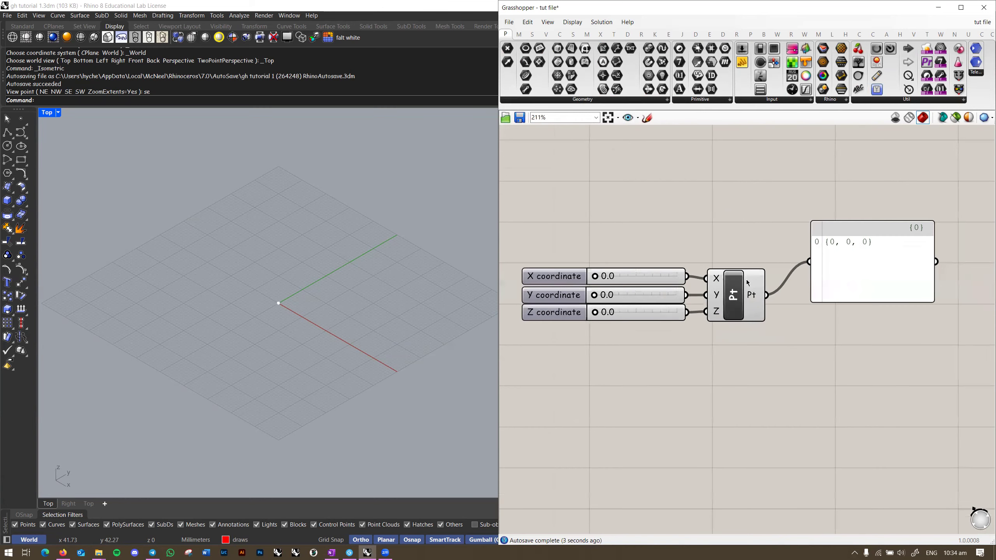
{"action": "left_click_drag", "start_coordinate": [639, 310], "coordinate": [637, 314]}
{"action": "left_click", "coordinate": [602, 309]}
{"action": "scroll", "coordinate": [594, 295], "scroll_direction": "up", "scroll_amount": 2}
{"action": "scroll", "coordinate": [600, 272], "scroll_direction": "down", "scroll_amount": 1}
{"action": "right_click_drag", "start_coordinate": [299, 289], "coordinate": [307, 285]}
{"action": "right_click_drag", "start_coordinate": [743, 298], "coordinate": [705, 294]}
{"action": "right_click_drag", "start_coordinate": [773, 299], "coordinate": [800, 292]}
Step: Orbit the Rhino viewport to check the constructed point
{"action": "left_click_drag", "start_coordinate": [186, 268], "coordinate": [459, 429]}
{"action": "left_click_drag", "start_coordinate": [101, 207], "coordinate": [467, 443]}
{"action": "left_click_drag", "start_coordinate": [136, 192], "coordinate": [437, 405]}
{"action": "left_click_drag", "start_coordinate": [405, 228], "coordinate": [143, 420]}
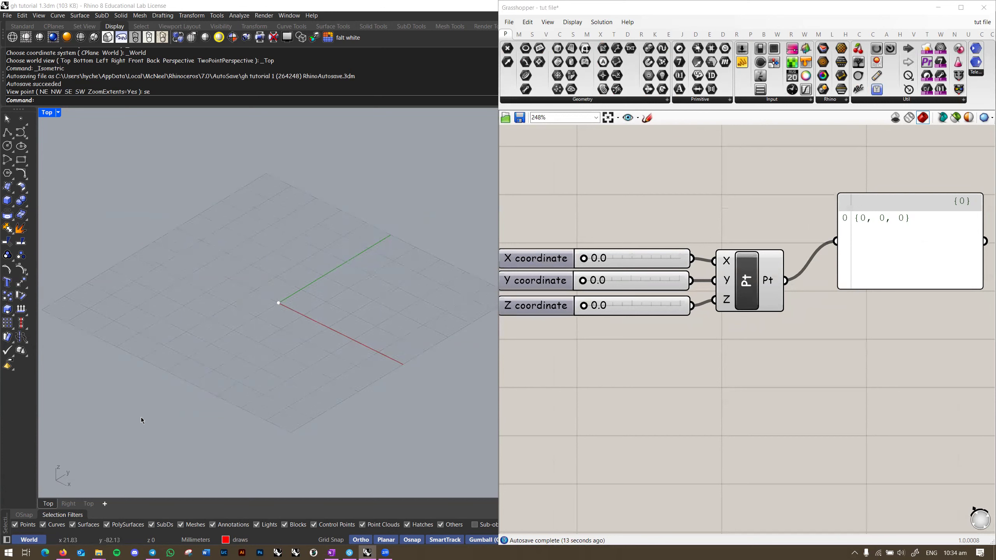
{"action": "left_click_drag", "start_coordinate": [401, 193], "coordinate": [149, 434]}
Step: Select the seven parameter components on the left and reframe the canvas around them
{"action": "left_click", "coordinate": [657, 311]}
{"action": "scroll", "coordinate": [654, 294], "scroll_direction": "down", "scroll_amount": 3}
{"action": "left_click_drag", "start_coordinate": [691, 357], "coordinate": [597, 125]}
{"action": "right_click_drag", "start_coordinate": [626, 135], "coordinate": [599, 172]}
{"action": "left_click", "coordinate": [608, 160]}
{"action": "left_click_drag", "start_coordinate": [583, 150], "coordinate": [713, 425]}
{"action": "left_click", "coordinate": [709, 406]}
{"action": "right_click_drag", "start_coordinate": [706, 401], "coordinate": [692, 389]}
{"action": "scroll", "coordinate": [685, 281], "scroll_direction": "up", "scroll_amount": 1}
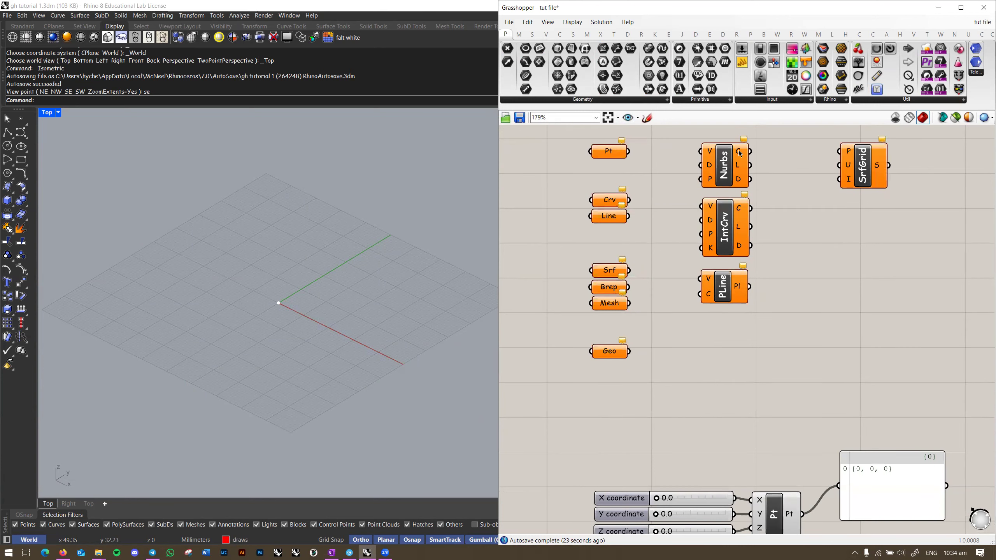
Step: Place a Pt parameter below the output panel
{"action": "left_click", "coordinate": [725, 172]}
{"action": "mouse_move", "coordinate": [725, 175]}
{"action": "right_mouse_down"}
{"action": "mouse_move", "coordinate": [761, 226]}
{"action": "mouse_move", "coordinate": [723, 166]}
{"action": "right_mouse_up"}
{"action": "right_click_drag", "start_coordinate": [786, 436], "coordinate": [697, 319]}
{"action": "left_click", "coordinate": [697, 320]}
{"action": "scroll", "coordinate": [616, 282], "scroll_direction": "down", "scroll_amount": 3}
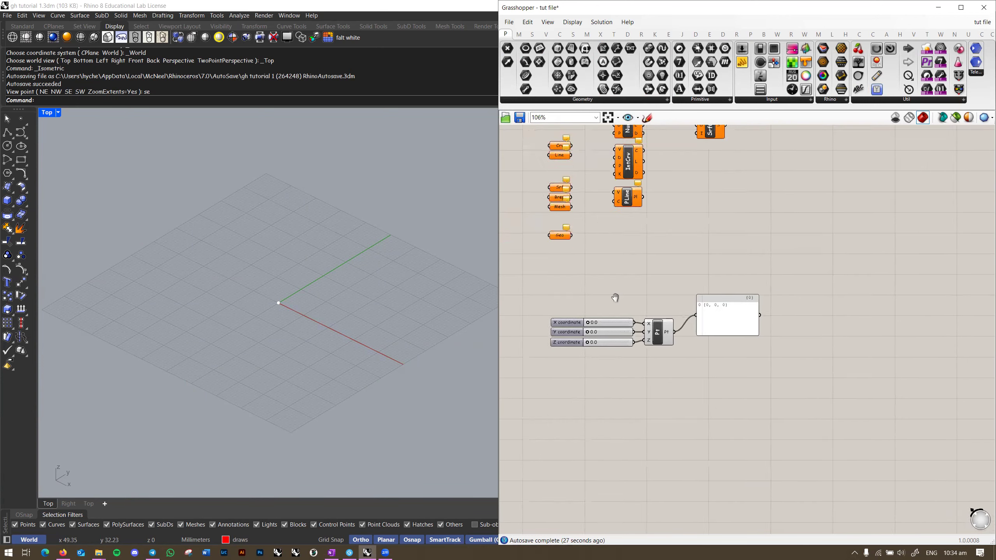
{"action": "right_click_drag", "start_coordinate": [616, 299], "coordinate": [619, 364]}
{"action": "left_click_drag", "start_coordinate": [564, 187], "coordinate": [739, 430]}
Step: Copy-paste the Construct Point component into four copies stacked down the canvas
{"action": "scroll", "coordinate": [673, 395], "scroll_direction": "up", "scroll_amount": 5}
{"action": "right_click_drag", "start_coordinate": [670, 392], "coordinate": [650, 260]}
{"action": "left_click", "coordinate": [628, 288]}
{"action": "key", "text": "ctrl+c"}
{"action": "key", "text": "ctrl+v"}
{"action": "key", "text": "ctrl+v"}
{"action": "key", "text": "ctrl+v"}
{"action": "left_click_drag", "start_coordinate": [639, 327], "coordinate": [649, 380]}
{"action": "left_click_drag", "start_coordinate": [643, 305], "coordinate": [644, 369], "text": "shift"}
{"action": "left_click_drag", "start_coordinate": [688, 426], "coordinate": [679, 498]}
{"action": "left_click", "coordinate": [779, 440]}
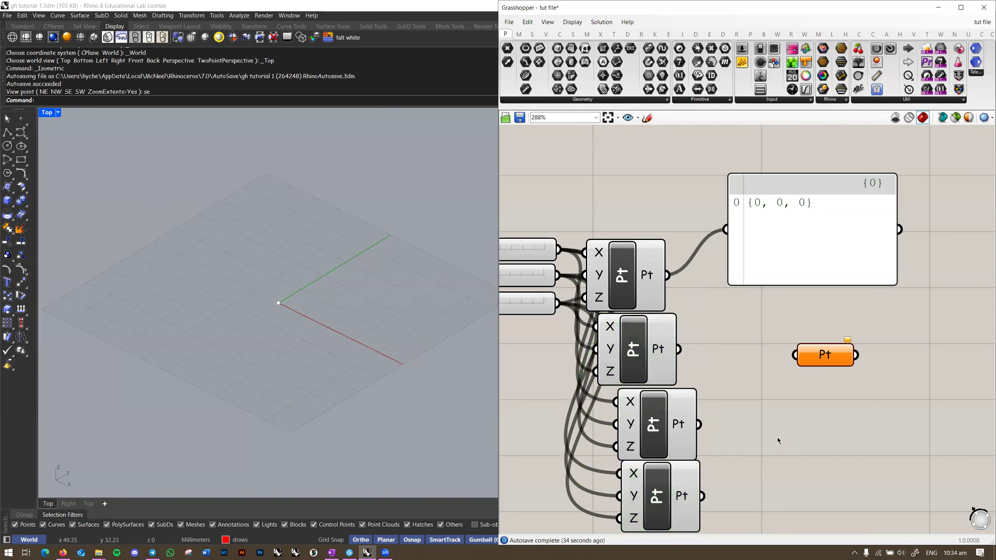
{"action": "right_click_drag", "start_coordinate": [779, 439], "coordinate": [672, 378]}
Step: Wire the point outputs into the Pt parameter and feed the Pt parameter into the output panel
{"action": "left_click_drag", "start_coordinate": [564, 215], "coordinate": [690, 293], "text": "shift"}
{"action": "left_click_drag", "start_coordinate": [574, 288], "coordinate": [689, 293], "text": "shift"}
{"action": "left_click_drag", "start_coordinate": [593, 363], "coordinate": [596, 435], "text": "shift"}
{"action": "right_click_drag", "start_coordinate": [710, 347], "coordinate": [749, 329]}
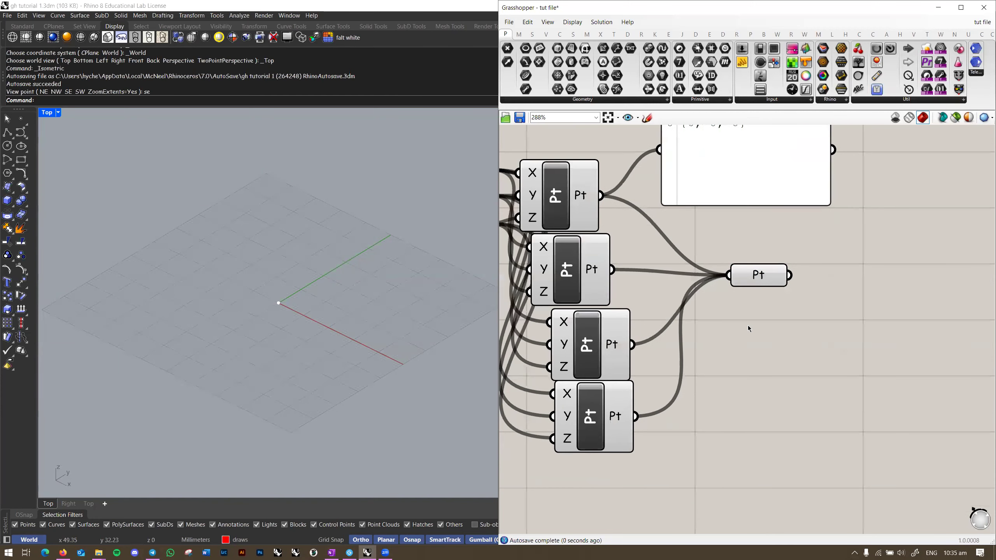
{"action": "left_click", "coordinate": [759, 281]}
{"action": "right_click_drag", "start_coordinate": [758, 281], "coordinate": [671, 334]}
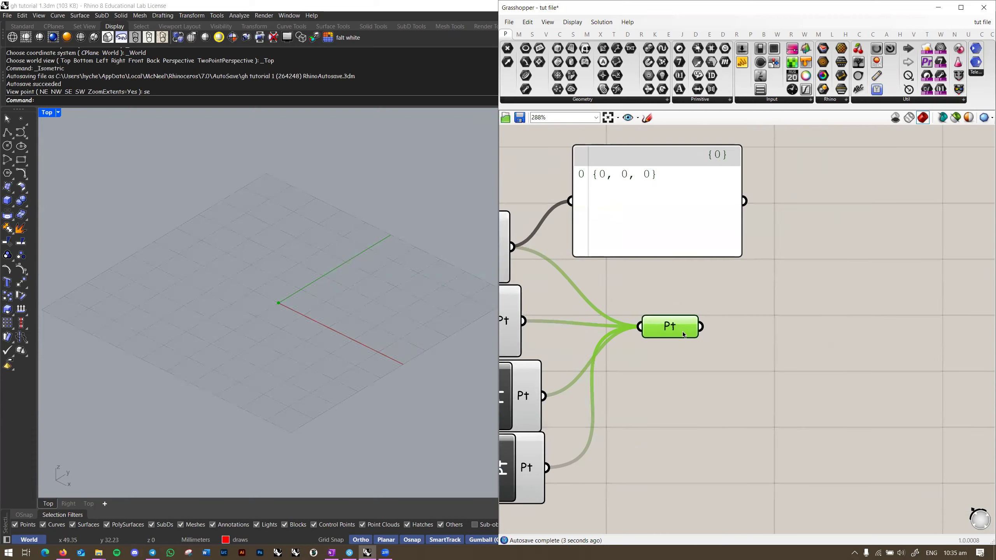
{"action": "left_click_drag", "start_coordinate": [702, 326], "coordinate": [584, 229]}
{"action": "left_click_drag", "start_coordinate": [652, 214], "coordinate": [855, 292]}
{"action": "right_click_drag", "start_coordinate": [679, 258], "coordinate": [803, 249]}
Step: Select each of the four point components in turn and reframe the canvas
{"action": "left_click", "coordinate": [598, 248]}
{"action": "left_click", "coordinate": [606, 310]}
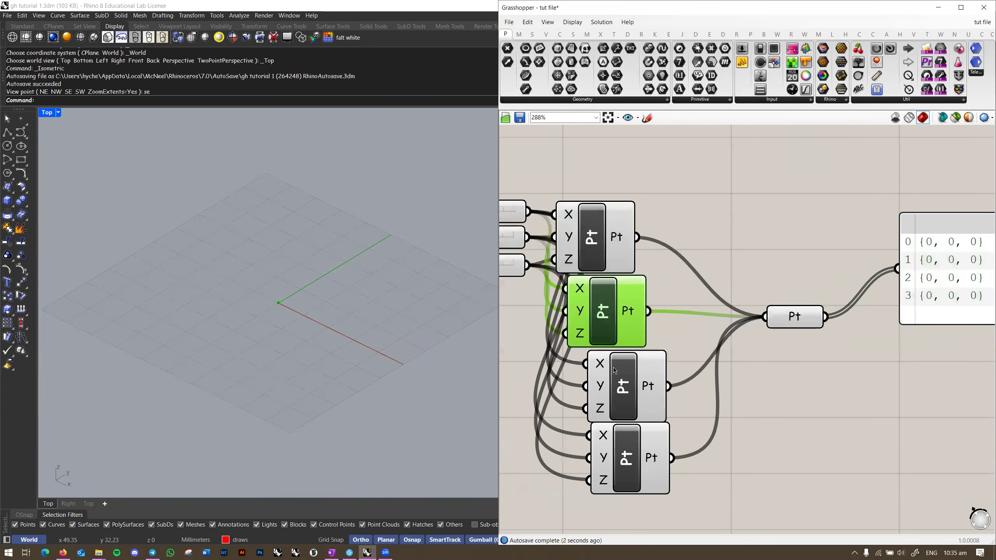
{"action": "left_click", "coordinate": [614, 371]}
{"action": "left_click", "coordinate": [628, 459]}
{"action": "left_click", "coordinate": [795, 317]}
{"action": "right_click_drag", "start_coordinate": [747, 340], "coordinate": [665, 334]}
{"action": "left_click", "coordinate": [738, 352]}
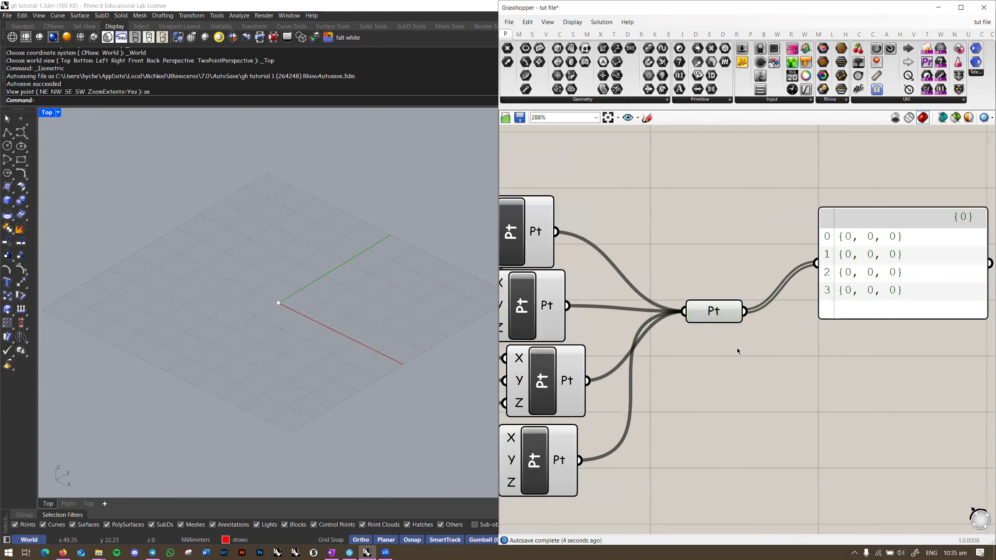
{"action": "right_click_drag", "start_coordinate": [578, 254], "coordinate": [643, 219]}
Step: Connect the first point to the collector and align the four point components in a column
{"action": "left_click_drag", "start_coordinate": [623, 200], "coordinate": [750, 275]}
{"action": "left_click_drag", "start_coordinate": [622, 197], "coordinate": [689, 169]}
{"action": "right_click_drag", "start_coordinate": [714, 414], "coordinate": [754, 402]}
{"action": "left_click_drag", "start_coordinate": [737, 408], "coordinate": [613, 133]}
{"action": "left_click", "coordinate": [636, 141]}
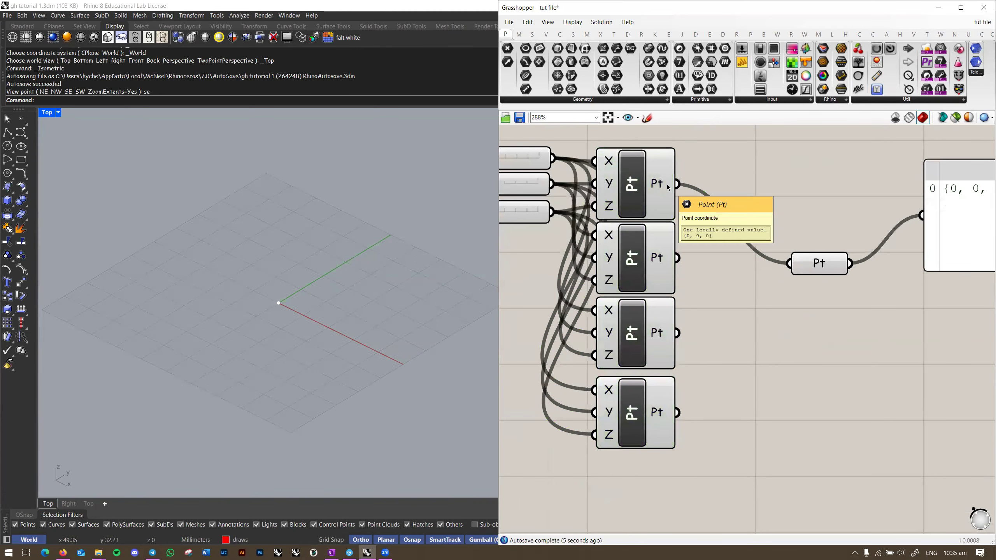
{"action": "left_click", "coordinate": [651, 391]}
{"action": "left_click", "coordinate": [804, 291]}
Step: Connect each point in turn as the collector's only input, ending with the top point
{"action": "left_click_drag", "start_coordinate": [678, 184], "coordinate": [791, 264]}
{"action": "right_click_drag", "start_coordinate": [802, 302], "coordinate": [760, 297]}
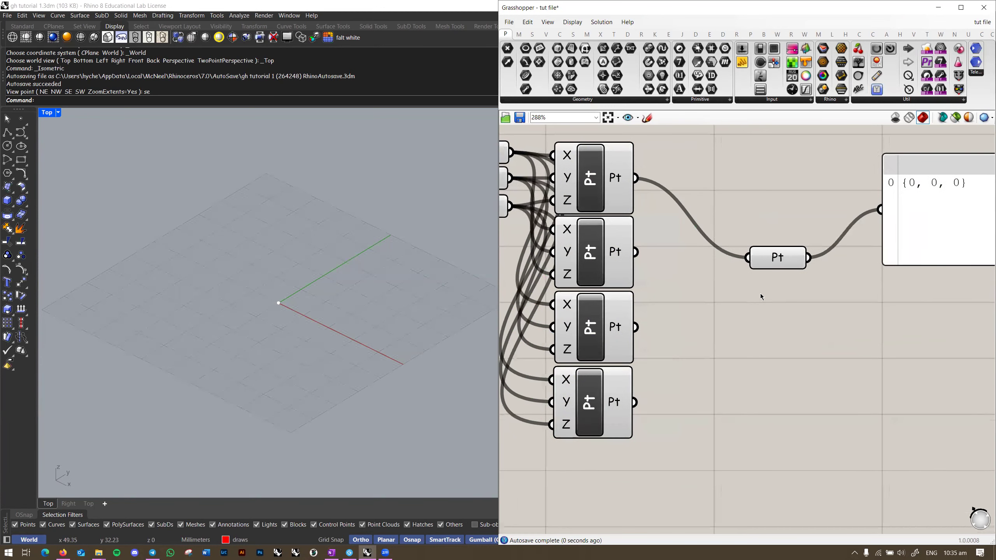
{"action": "left_click_drag", "start_coordinate": [637, 260], "coordinate": [750, 270]}
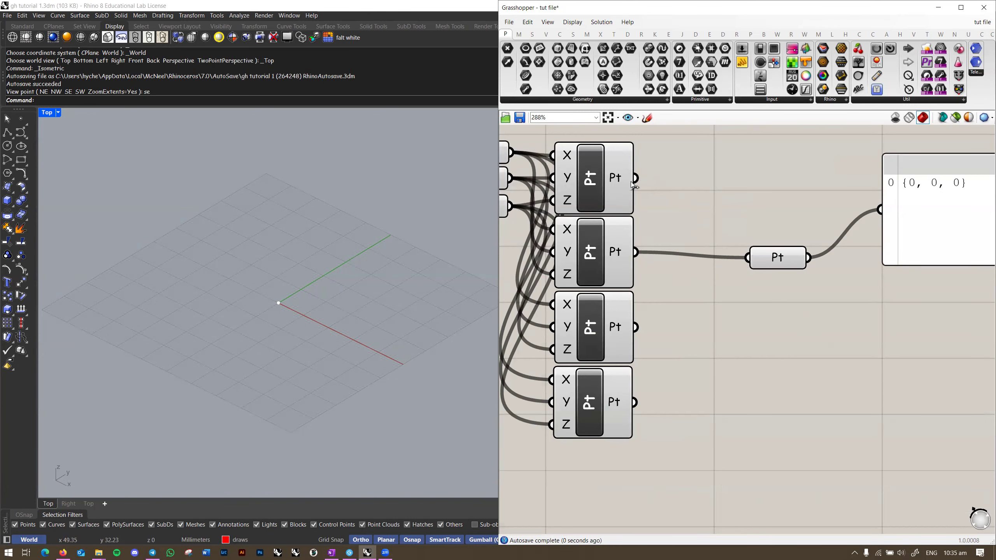
{"action": "left_click_drag", "start_coordinate": [638, 182], "coordinate": [749, 258]}
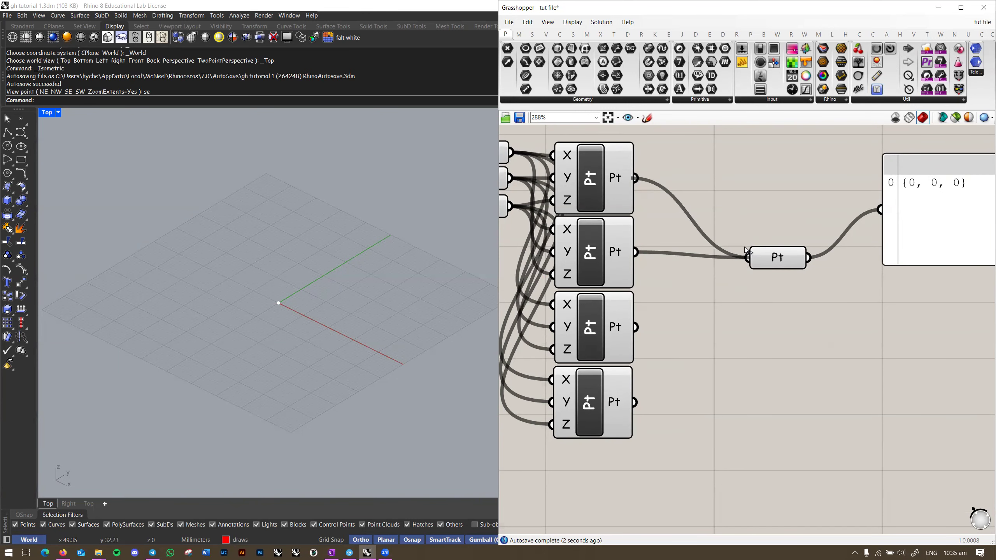
{"action": "right_click_drag", "start_coordinate": [752, 236], "coordinate": [706, 235]}
{"action": "left_click_drag", "start_coordinate": [591, 257], "coordinate": [702, 255]}
{"action": "left_click_drag", "start_coordinate": [590, 325], "coordinate": [702, 255]}
{"action": "left_click_drag", "start_coordinate": [589, 401], "coordinate": [702, 255]}
{"action": "left_click_drag", "start_coordinate": [589, 176], "coordinate": [702, 255]}
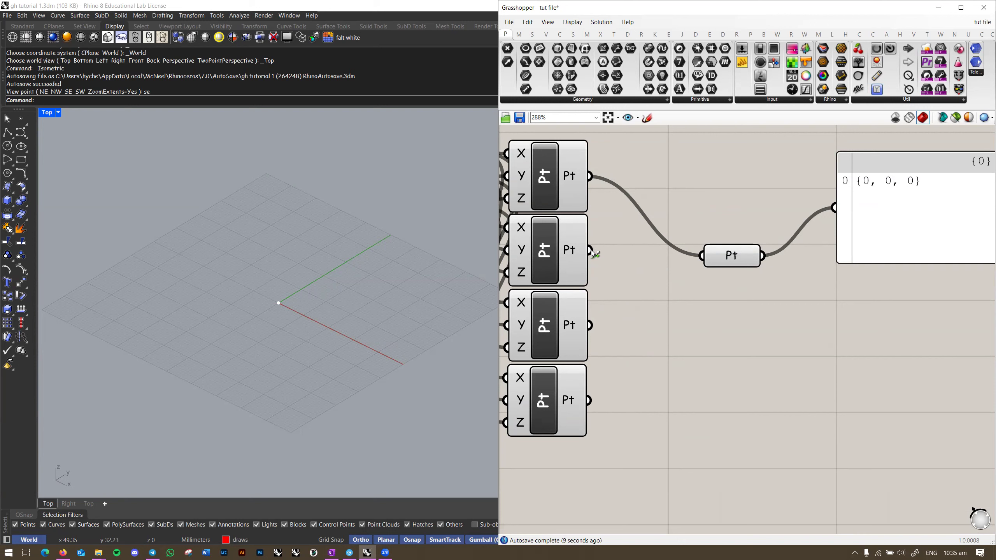
Step: Add the second, third and fourth points as extra collector inputs so all four feed it
{"action": "left_click_drag", "start_coordinate": [591, 251], "coordinate": [704, 259]}
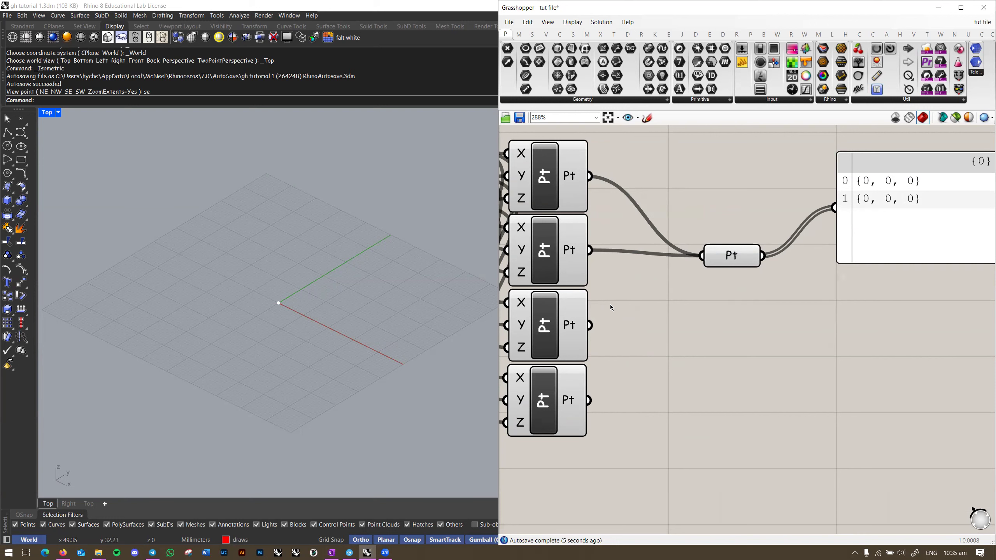
{"action": "left_click_drag", "start_coordinate": [592, 326], "coordinate": [702, 256]}
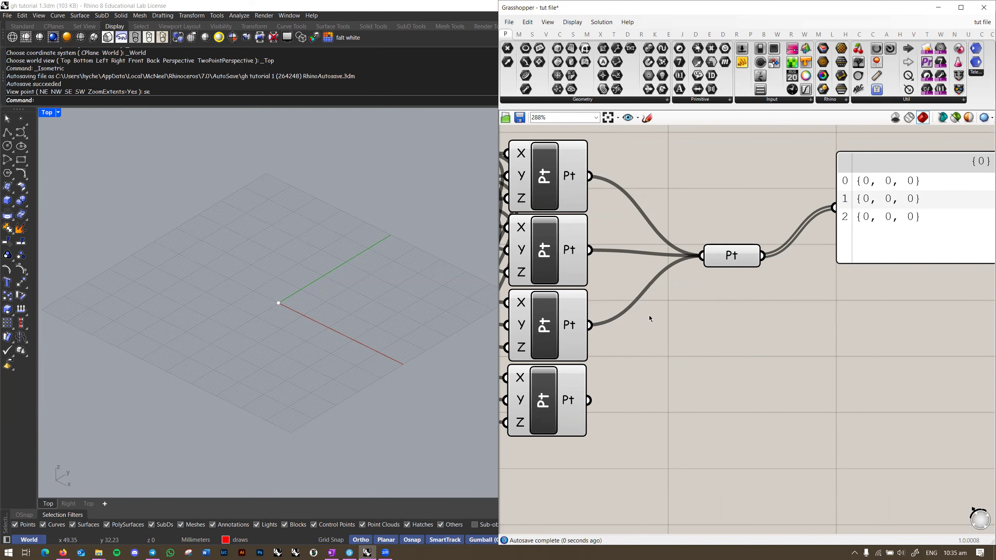
{"action": "left_click_drag", "start_coordinate": [589, 398], "coordinate": [702, 256]}
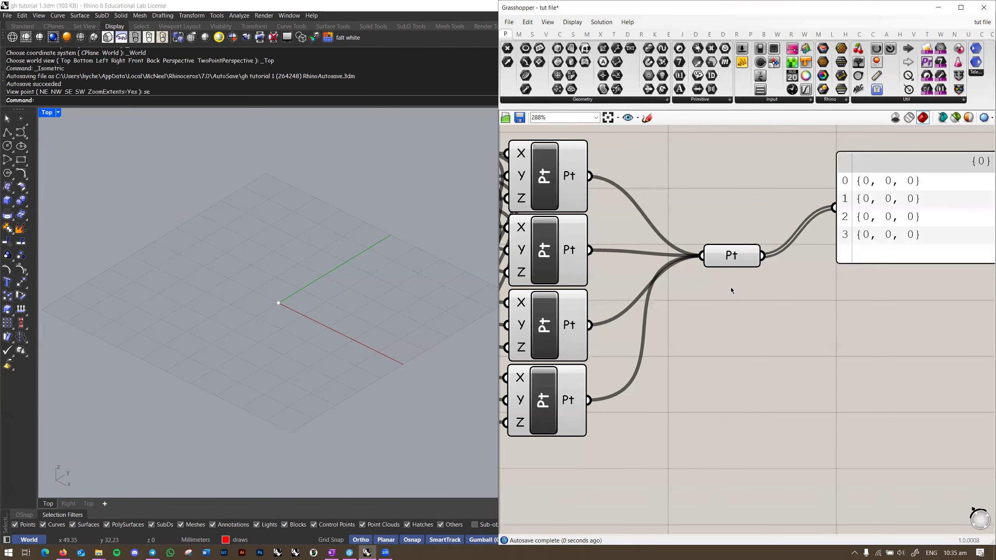
{"action": "right_click_drag", "start_coordinate": [727, 289], "coordinate": [760, 286]}
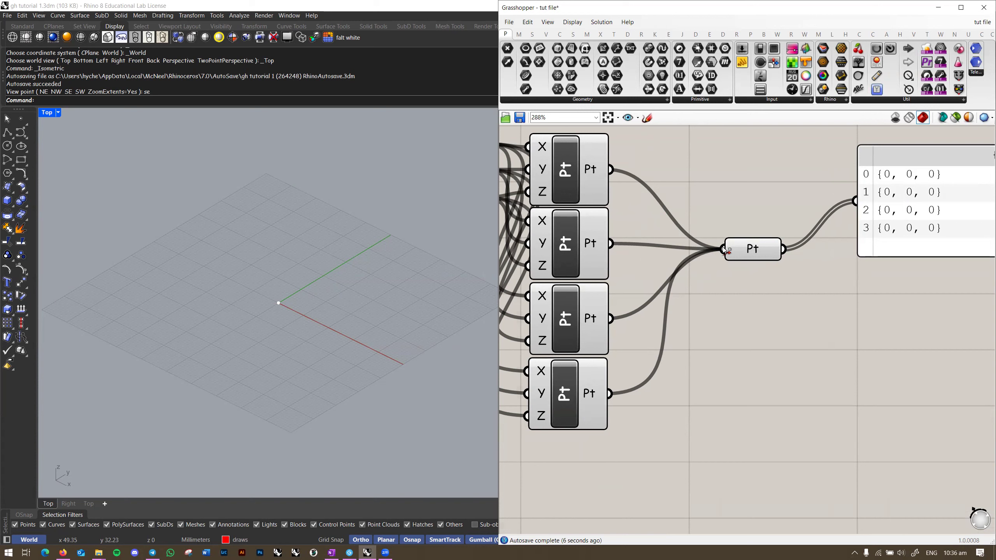
Step: Disconnect the first and third points so the panel lists two points, then select the bottom three
{"action": "left_click_drag", "start_coordinate": [614, 169], "coordinate": [741, 257], "text": "ctrl"}
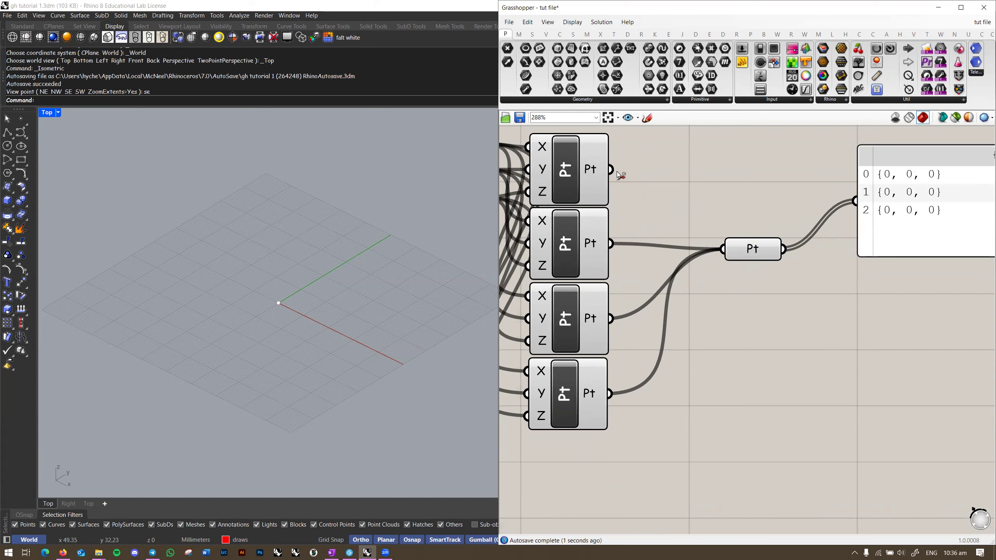
{"action": "left_click_drag", "start_coordinate": [614, 319], "coordinate": [723, 249], "text": "ctrl"}
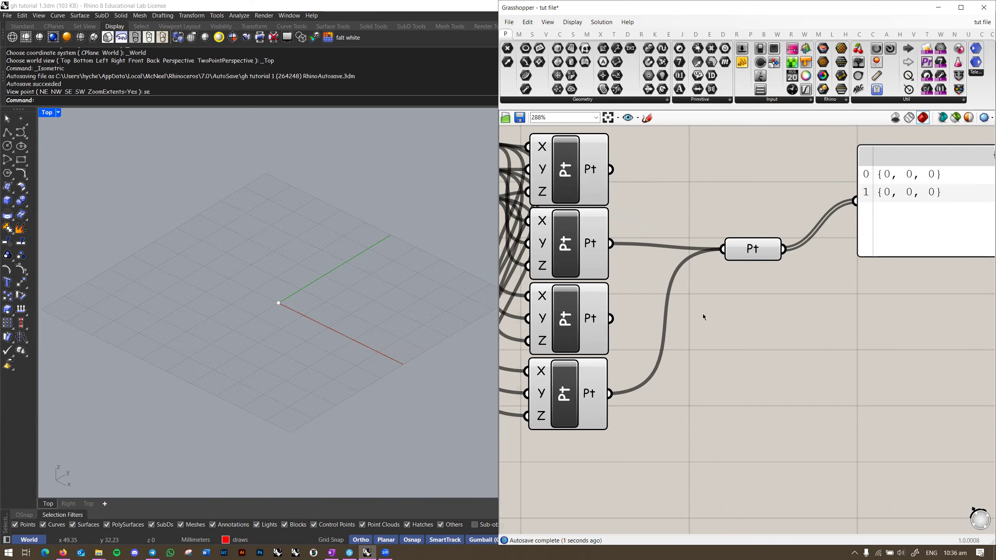
{"action": "scroll", "coordinate": [696, 286], "scroll_direction": "down", "scroll_amount": 3}
{"action": "left_click_drag", "start_coordinate": [685, 430], "coordinate": [594, 253]}
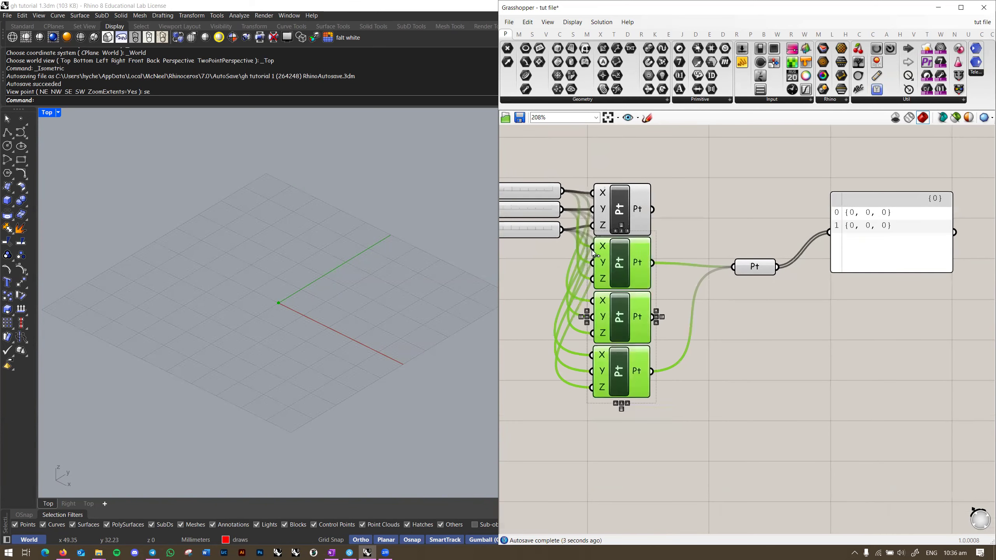
Step: Delete the three selected point components and move the Pt parameter up and right
{"action": "key", "text": "Delete"}
{"action": "right_click_drag", "start_coordinate": [702, 263], "coordinate": [689, 287]}
{"action": "left_click_drag", "start_coordinate": [742, 286], "coordinate": [779, 251]}
{"action": "left_click", "coordinate": [688, 262]}
{"action": "right_click_drag", "start_coordinate": [713, 274], "coordinate": [791, 273]}
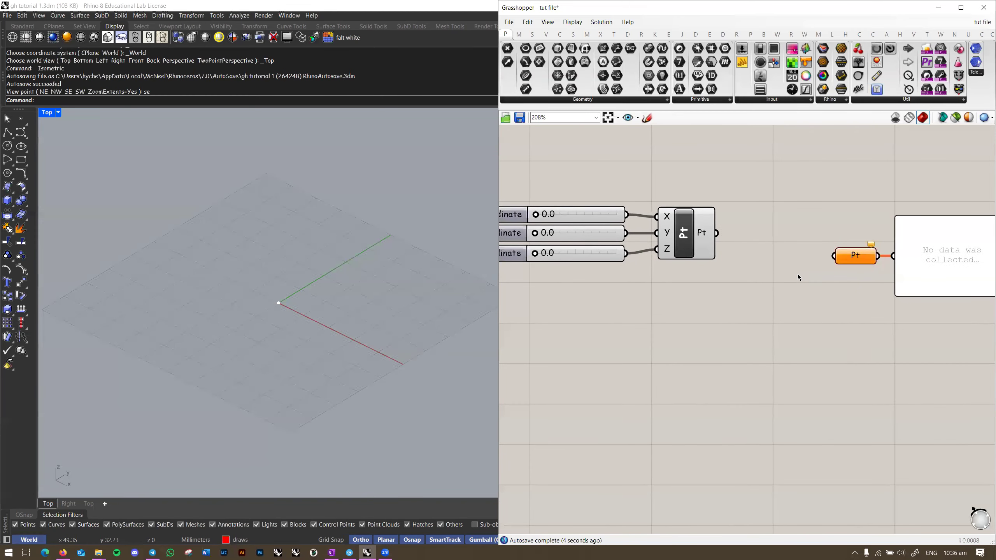
Step: Wire the remaining point output to the panel and move the panel beside it
{"action": "left_click", "coordinate": [684, 234]}
{"action": "scroll", "coordinate": [684, 234], "scroll_direction": "up", "scroll_amount": 2}
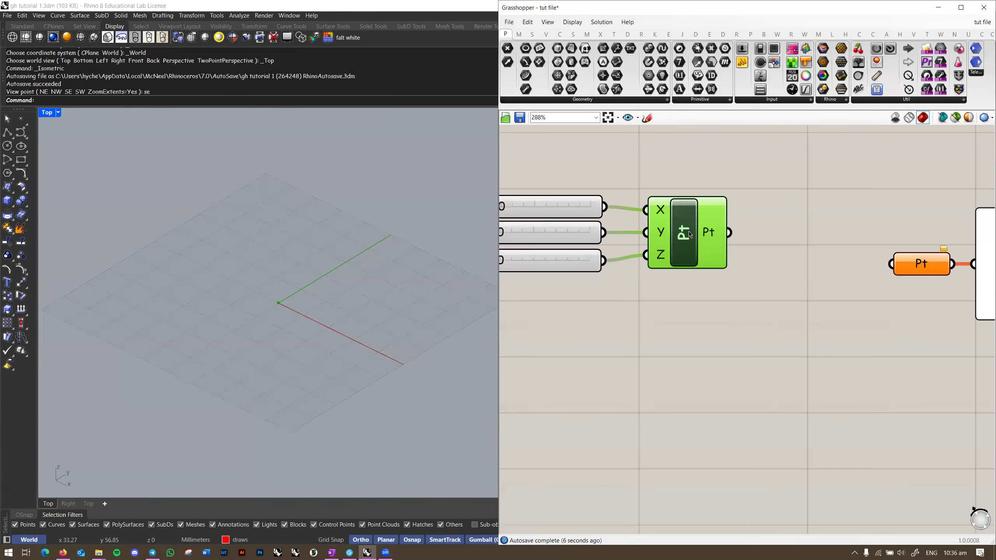
{"action": "scroll", "coordinate": [738, 238], "scroll_direction": "down", "scroll_amount": 1}
{"action": "right_click_drag", "start_coordinate": [738, 238], "coordinate": [612, 239]}
{"action": "left_click_drag", "start_coordinate": [608, 235], "coordinate": [778, 256]}
{"action": "left_click", "coordinate": [851, 269]}
{"action": "left_click_drag", "start_coordinate": [851, 268], "coordinate": [680, 211]}
Step: Set the sliders to Y 5.0, Z 15.0 and X 8.6, then orbit to see the point's height
{"action": "right_click_drag", "start_coordinate": [544, 281], "coordinate": [737, 280]}
{"action": "scroll", "coordinate": [570, 228], "scroll_direction": "up", "scroll_amount": 1}
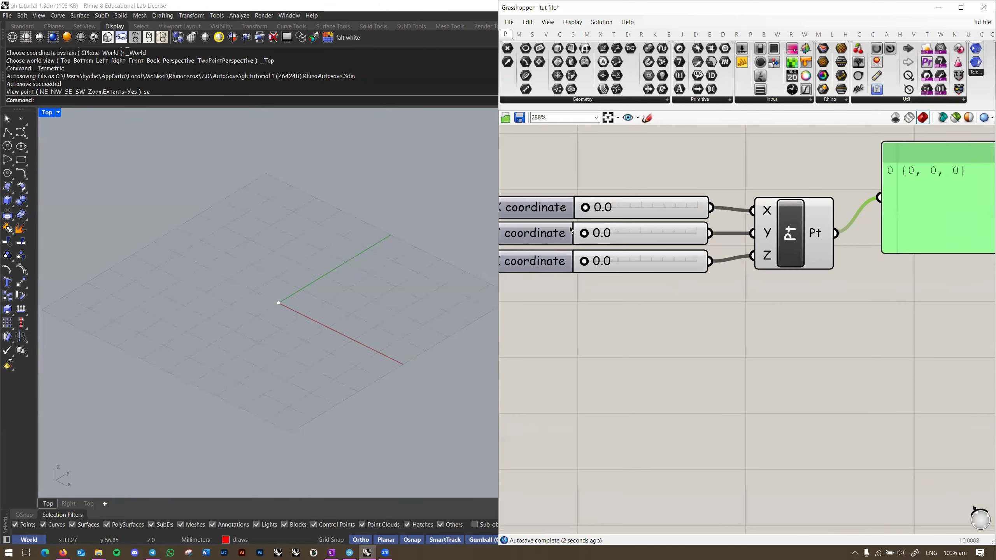
{"action": "right_click_drag", "start_coordinate": [570, 231], "coordinate": [621, 249]}
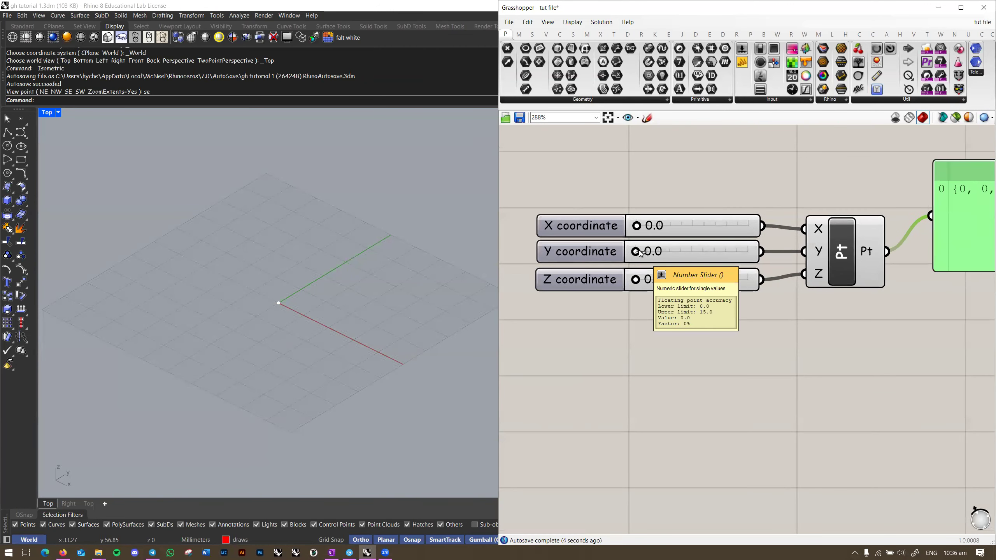
{"action": "left_click_drag", "start_coordinate": [639, 254], "coordinate": [673, 251]}
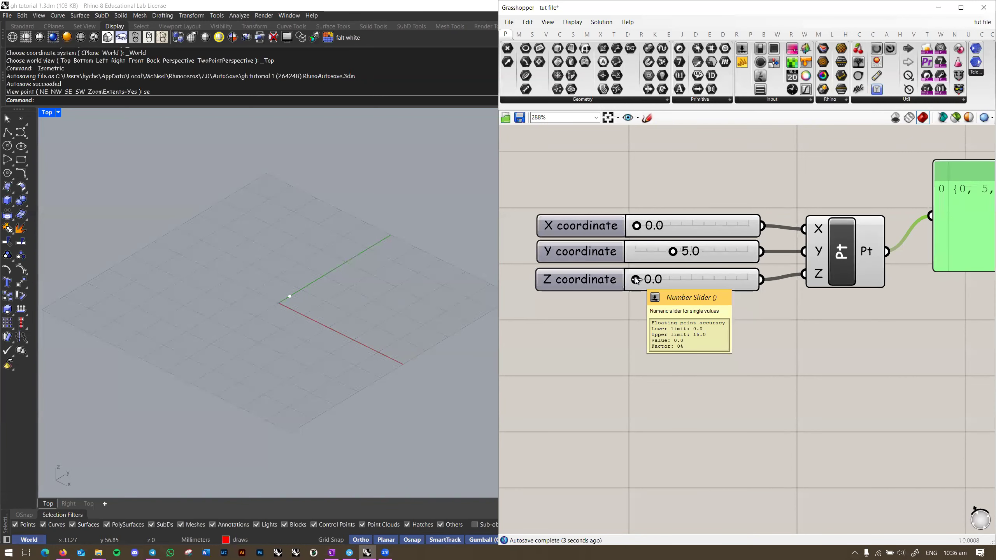
{"action": "left_click_drag", "start_coordinate": [637, 281], "coordinate": [786, 285]}
{"action": "right_click_drag", "start_coordinate": [924, 306], "coordinate": [826, 311]}
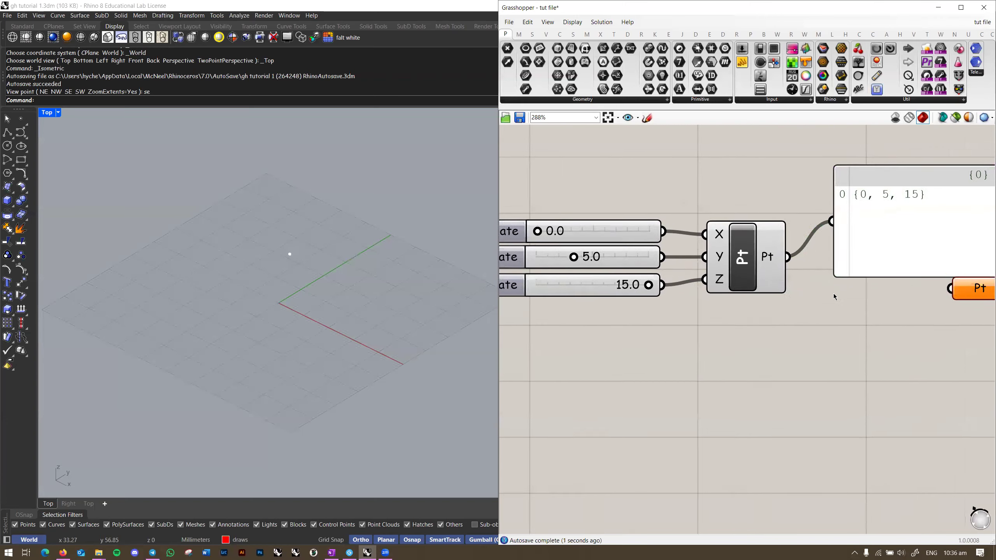
{"action": "scroll", "coordinate": [833, 294], "scroll_direction": "down", "scroll_amount": 2}
{"action": "scroll", "coordinate": [593, 240], "scroll_direction": "up", "scroll_amount": 2}
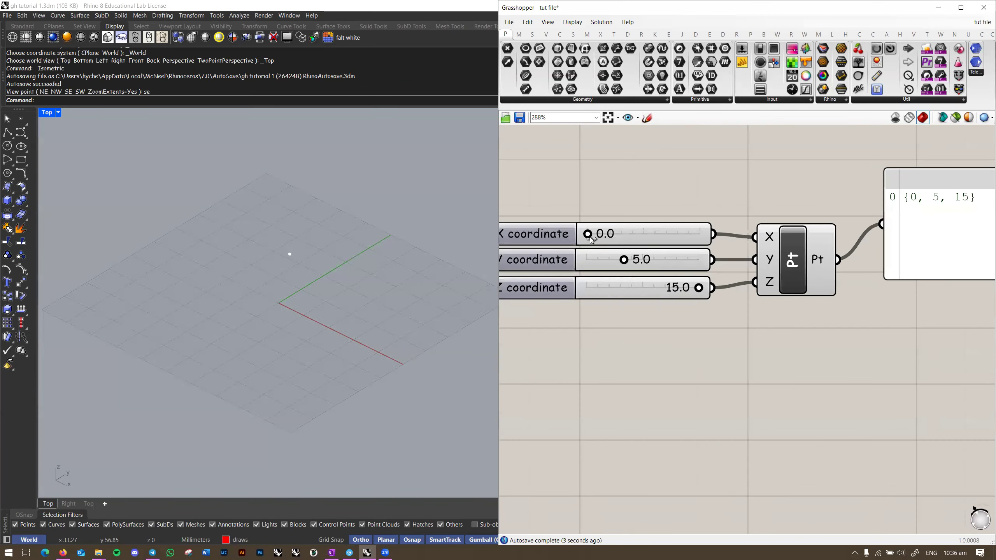
{"action": "left_click_drag", "start_coordinate": [590, 237], "coordinate": [655, 236]}
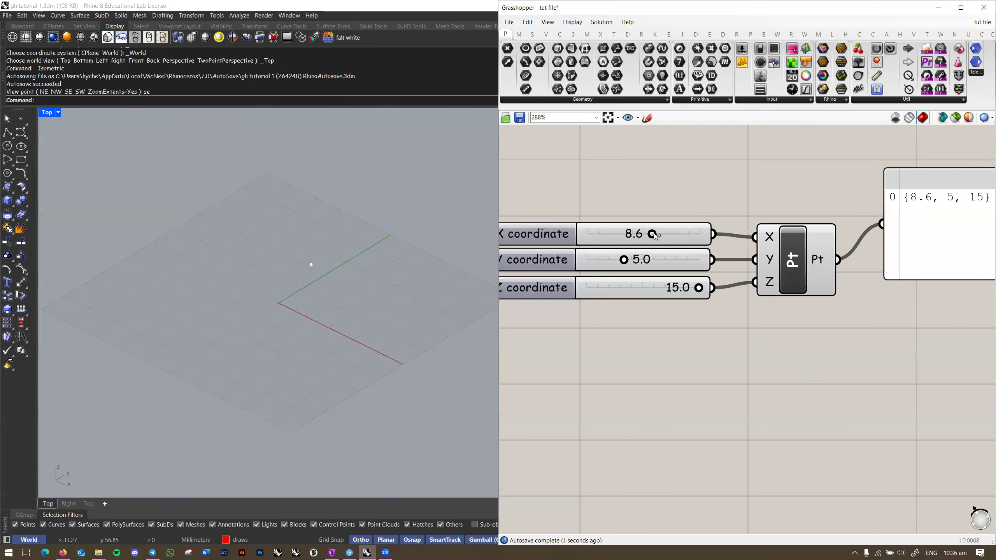
{"action": "scroll", "coordinate": [740, 203], "scroll_direction": "down", "scroll_amount": 2}
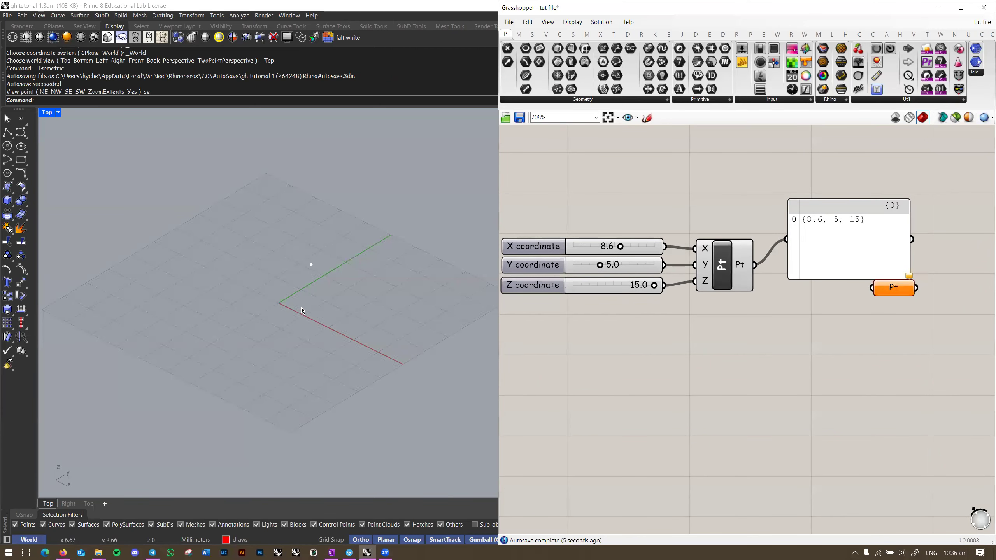
{"action": "right_click_drag", "start_coordinate": [277, 305], "coordinate": [320, 259]}
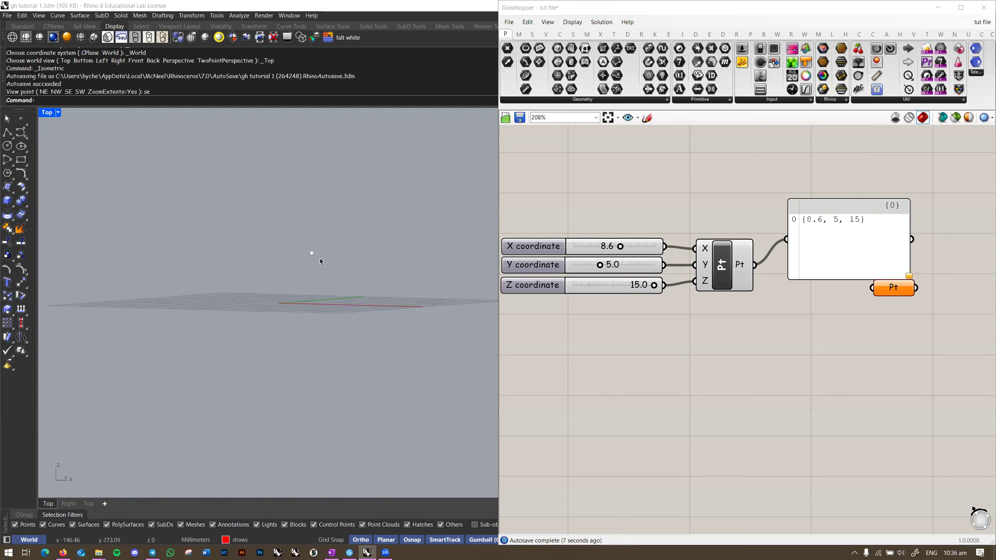
Step: Draw an 8.6-long line starting at the origin
{"action": "mouse_move", "coordinate": [278, 298]}
{"action": "right_mouse_down"}
{"action": "mouse_move", "coordinate": [300, 359]}
{"action": "mouse_move", "coordinate": [283, 285]}
{"action": "mouse_move", "coordinate": [275, 292]}
{"action": "right_mouse_up"}
{"action": "type", "text": "line"}
{"action": "key", "text": "Return"}
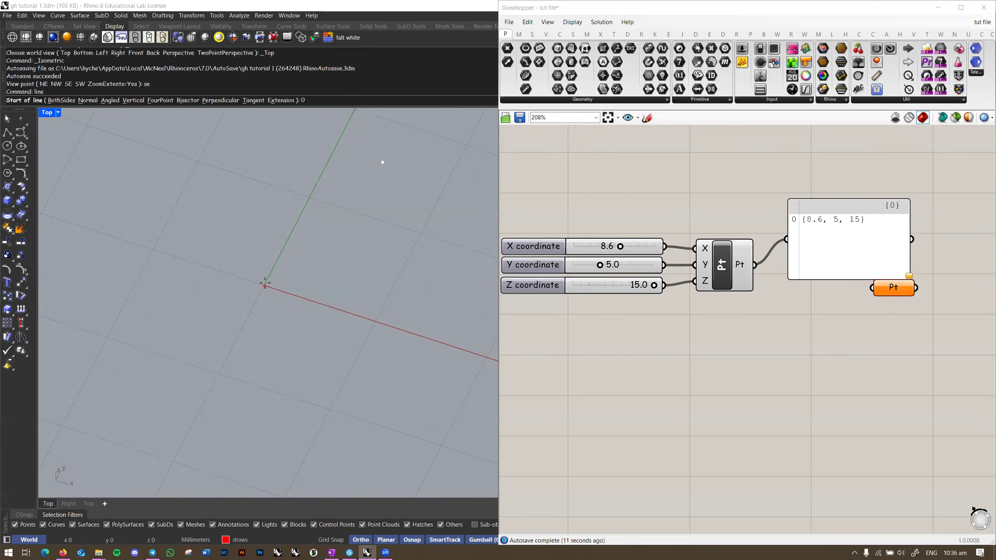
{"action": "key", "text": "Return"}
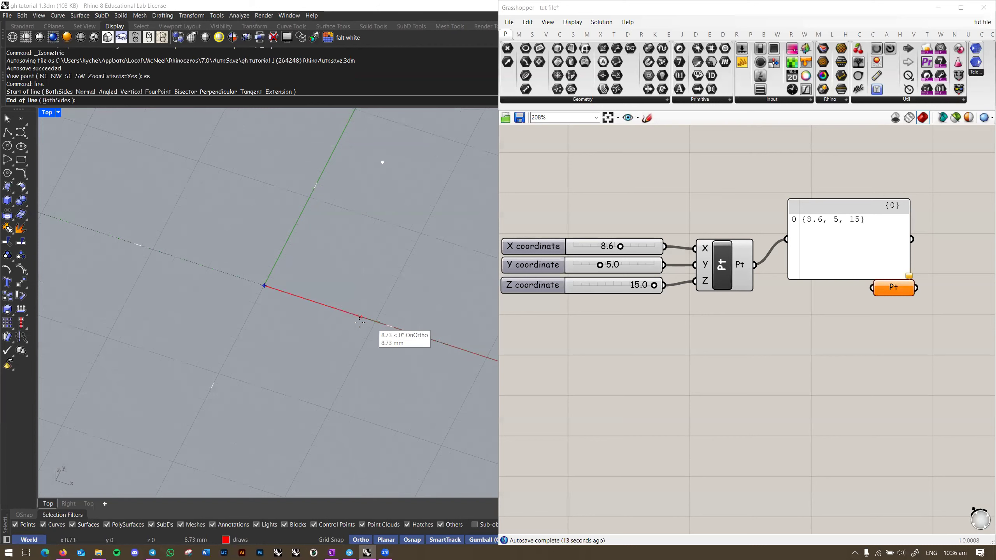
{"action": "type", "text": "8.6"}
{"action": "key", "text": "Return"}
{"action": "left_click", "coordinate": [359, 318]}
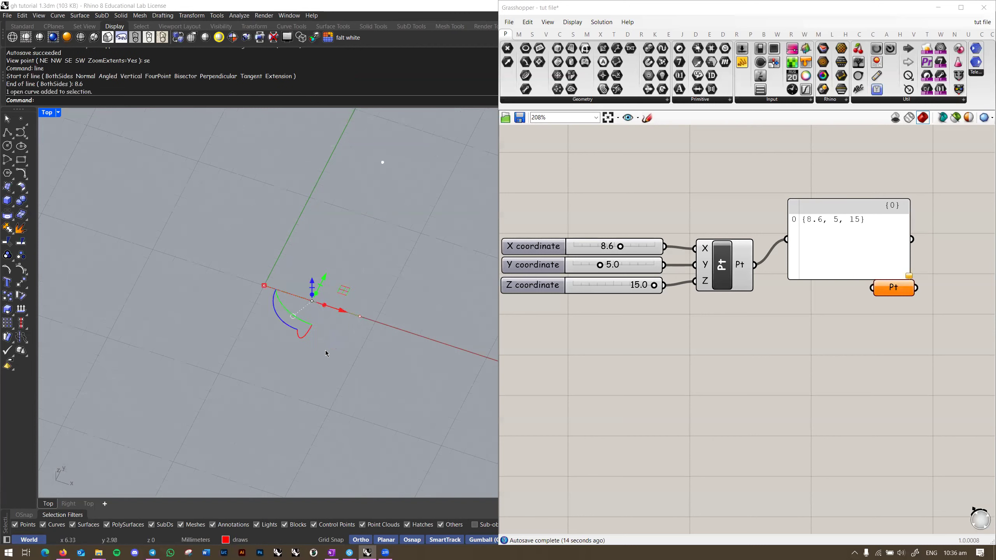
Step: Draw two more connected lines from the previous end, the last a 15 mm vertical
{"action": "right_click_drag", "start_coordinate": [390, 304], "coordinate": [365, 332], "text": "shift"}
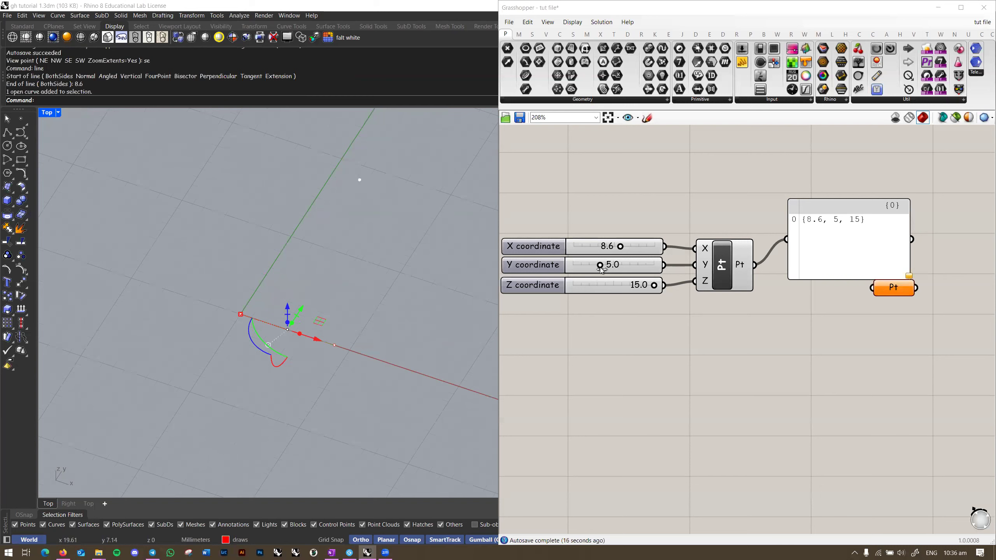
{"action": "key", "text": "Return"}
{"action": "left_click", "coordinate": [336, 342]}
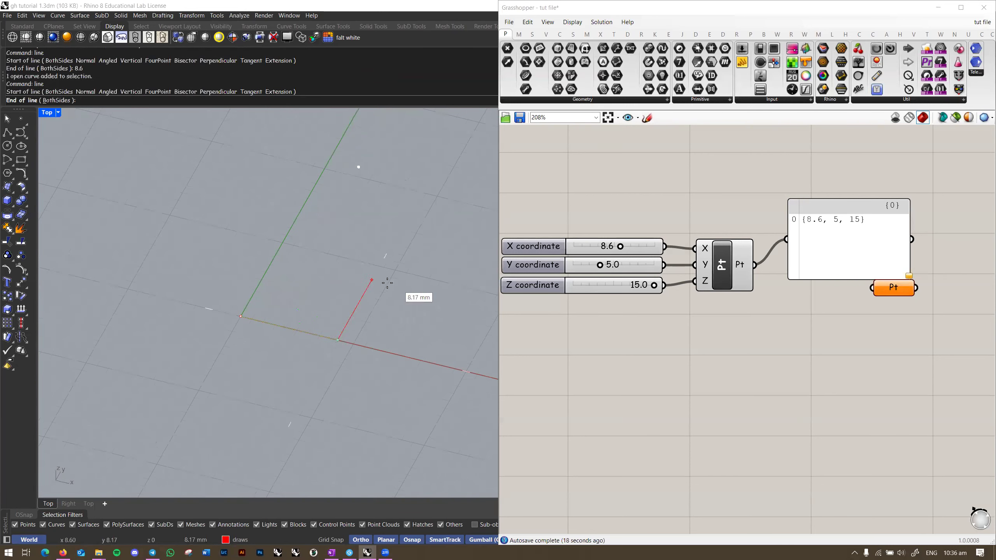
{"action": "left_click", "coordinate": [396, 277]}
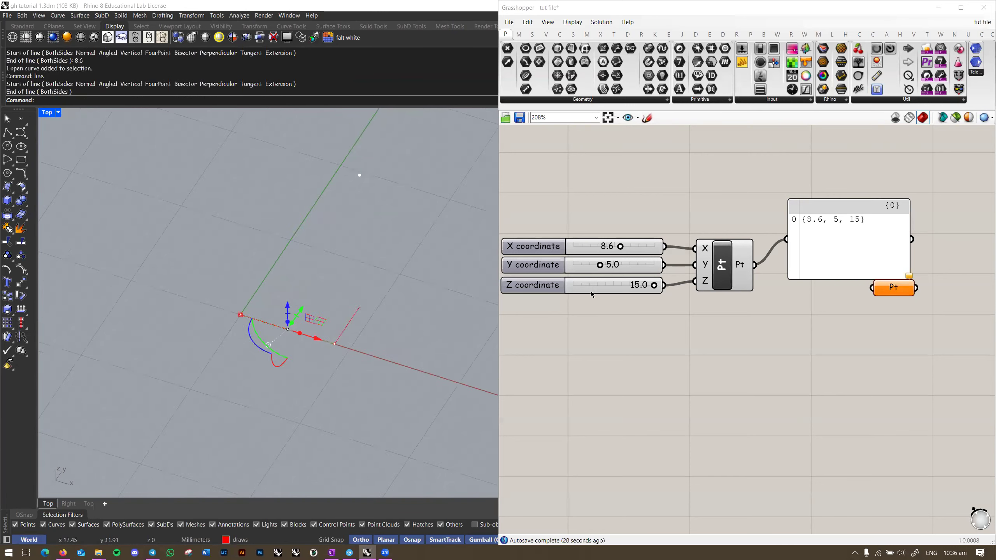
{"action": "key", "text": "Return"}
{"action": "left_click", "coordinate": [360, 307]}
{"action": "type", "text": "15"}
{"action": "left_click", "coordinate": [363, 277]}
Step: Select and deselect the three lines in the viewport to check them
{"action": "right_click_drag", "start_coordinate": [406, 261], "coordinate": [377, 275]}
{"action": "key", "text": "Escape"}
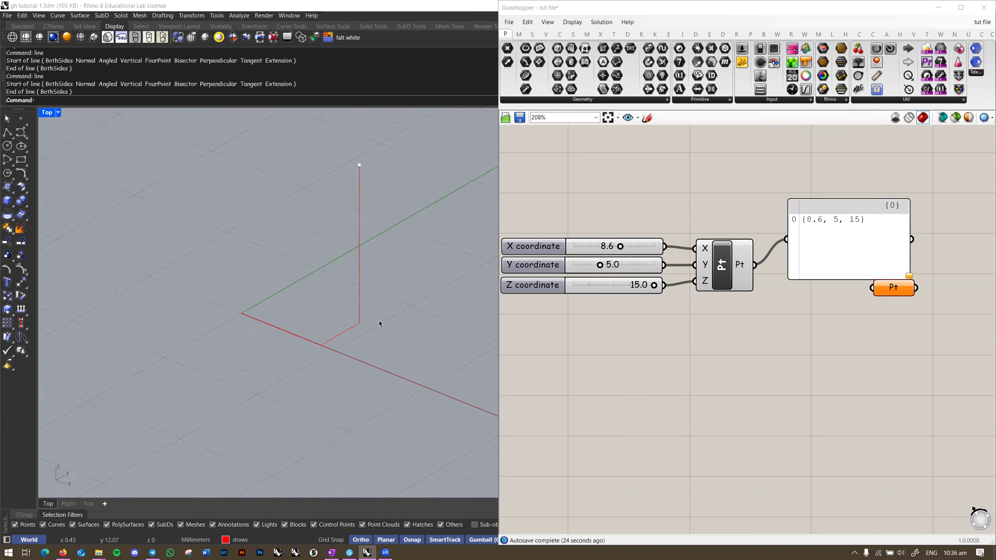
{"action": "left_click", "coordinate": [293, 338]}
{"action": "left_click", "coordinate": [333, 318]}
{"action": "left_click_drag", "start_coordinate": [364, 347], "coordinate": [340, 318]}
{"action": "left_click", "coordinate": [420, 296]}
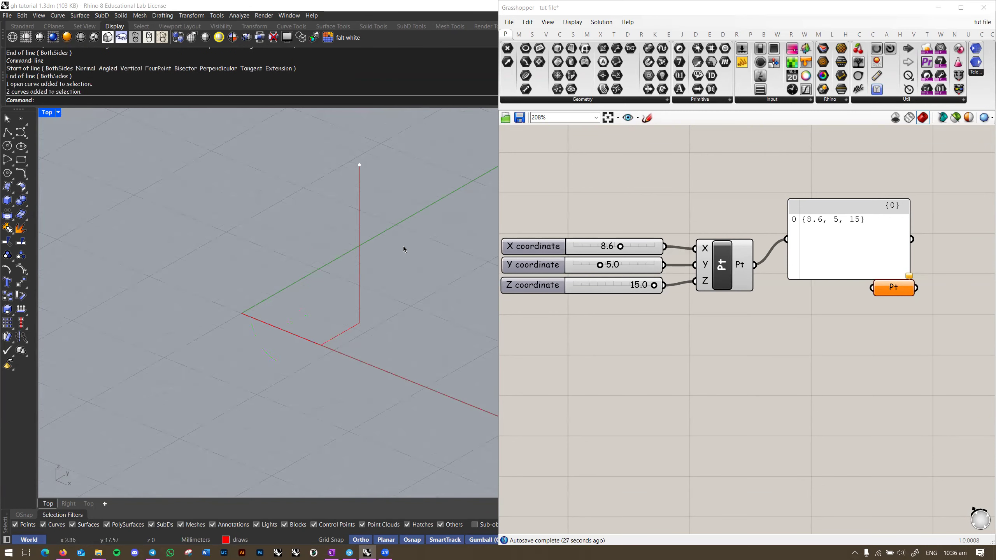
{"action": "left_click_drag", "start_coordinate": [404, 246], "coordinate": [346, 259]}
{"action": "left_click", "coordinate": [424, 290]}
{"action": "right_click_drag", "start_coordinate": [424, 289], "coordinate": [387, 318]}
Step: Rearrange the Grasshopper canvas, moving the panel and point parameter up and aside
{"action": "scroll", "coordinate": [376, 323], "scroll_direction": "up", "scroll_amount": 1}
{"action": "right_click_drag", "start_coordinate": [740, 320], "coordinate": [715, 329]}
{"action": "left_click_drag", "start_coordinate": [839, 268], "coordinate": [879, 246]}
{"action": "right_click_drag", "start_coordinate": [808, 329], "coordinate": [749, 336]}
{"action": "left_click", "coordinate": [748, 337]}
{"action": "left_click_drag", "start_coordinate": [823, 317], "coordinate": [703, 192]}
{"action": "right_click_drag", "start_coordinate": [703, 195], "coordinate": [835, 183]}
Step: Right-align the three coordinate sliders feeding the point component
{"action": "left_click", "coordinate": [694, 271]}
{"action": "left_click", "coordinate": [718, 244]}
{"action": "left_click_drag", "start_coordinate": [700, 265], "coordinate": [699, 263]}
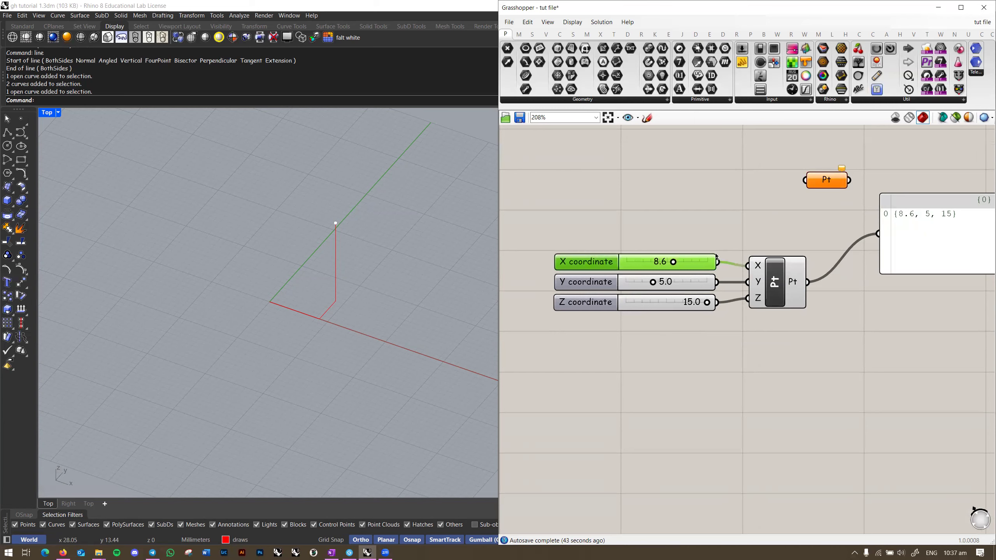
{"action": "left_click", "coordinate": [732, 247]}
{"action": "right_click_drag", "start_coordinate": [733, 246], "coordinate": [705, 258]}
{"action": "left_click_drag", "start_coordinate": [705, 258], "coordinate": [608, 341]}
{"action": "left_click", "coordinate": [614, 258]}
{"action": "left_click", "coordinate": [725, 258]}
{"action": "mouse_move", "coordinate": [726, 259]}
{"action": "right_mouse_down"}
{"action": "mouse_move", "coordinate": [719, 251]}
{"action": "mouse_move", "coordinate": [739, 251]}
{"action": "right_mouse_up"}
{"action": "left_click", "coordinate": [739, 279]}
{"action": "left_click", "coordinate": [756, 250]}
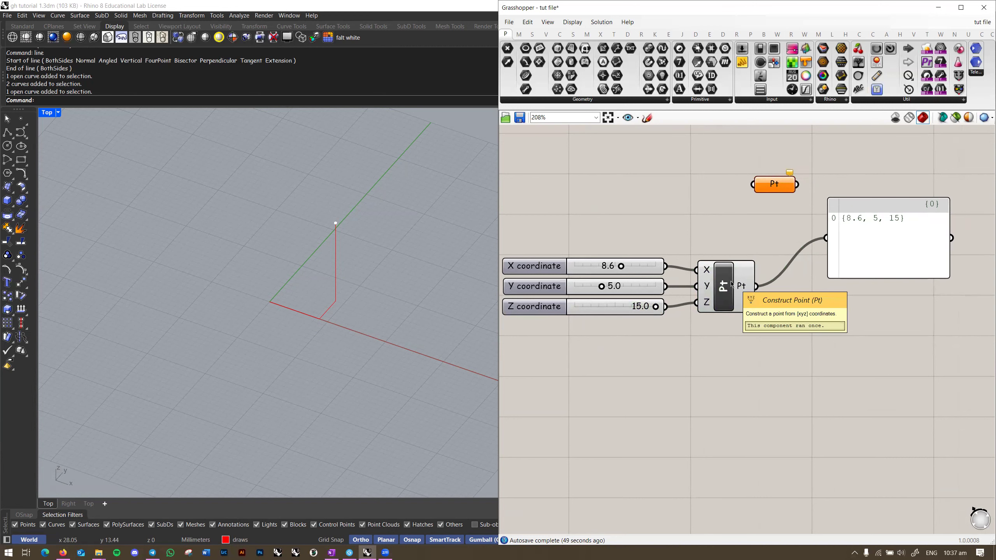
{"action": "right_click_drag", "start_coordinate": [783, 303], "coordinate": [754, 288]}
Step: Delete the three lines from the viewport and start the Point command
{"action": "left_click_drag", "start_coordinate": [371, 190], "coordinate": [275, 333]}
{"action": "key", "text": "Delete"}
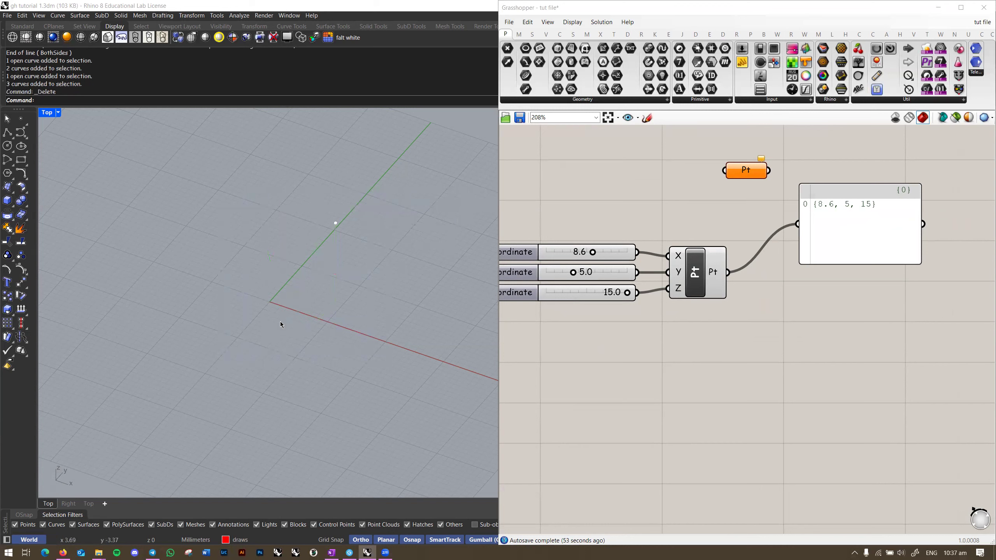
{"action": "type", "text": "Poiint"}
{"action": "key", "text": "Return"}
Step: Place points scattered across the grid, repeating the Point command each time
{"action": "right_click_drag", "start_coordinate": [282, 319], "coordinate": [311, 296]}
{"action": "left_click", "coordinate": [316, 312]}
{"action": "right_click", "coordinate": [311, 296]}
{"action": "left_click", "coordinate": [200, 250]}
{"action": "right_click", "coordinate": [200, 250]}
{"action": "left_click", "coordinate": [173, 341]}
{"action": "right_click", "coordinate": [174, 341]}
{"action": "left_click", "coordinate": [233, 362]}
{"action": "right_click", "coordinate": [235, 362]}
{"action": "left_click", "coordinate": [279, 364]}
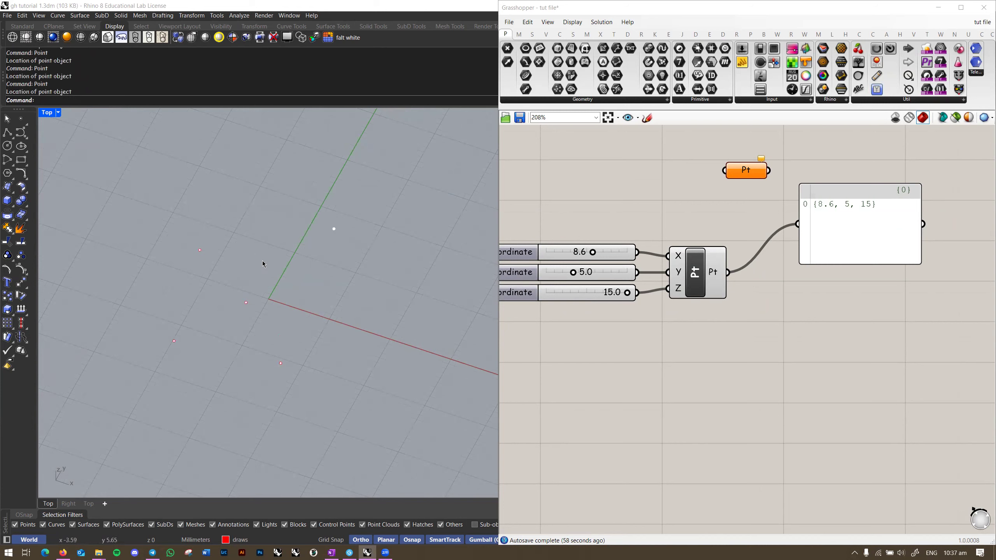
Step: Raise some points and lower another so they sit at different heights
{"action": "right_click_drag", "start_coordinate": [356, 294], "coordinate": [243, 293]}
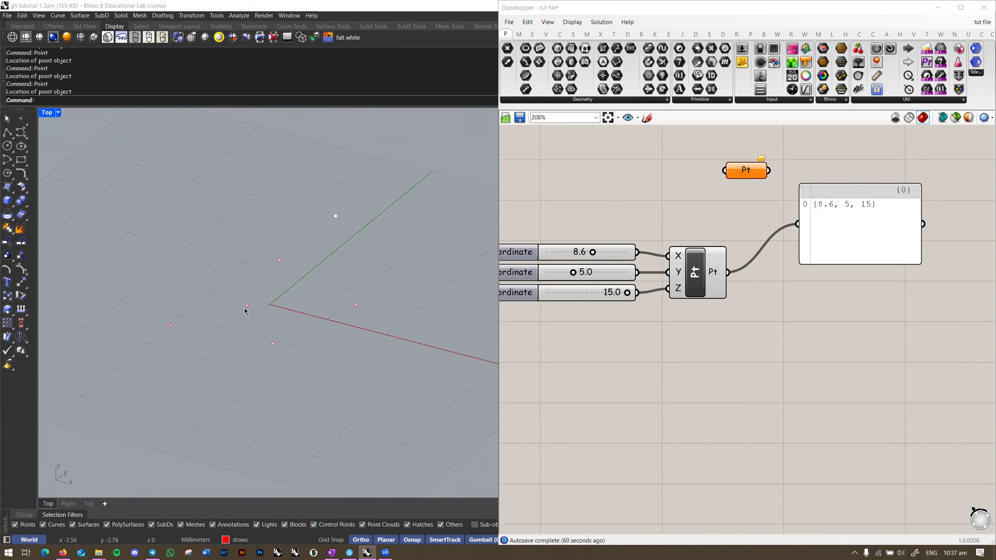
{"action": "left_click", "coordinate": [246, 306]}
{"action": "left_click_drag", "start_coordinate": [246, 281], "coordinate": [247, 201]}
{"action": "left_click", "coordinate": [279, 261]}
{"action": "left_click_drag", "start_coordinate": [281, 244], "coordinate": [282, 296]}
{"action": "left_click_drag", "start_coordinate": [391, 286], "coordinate": [338, 318]}
{"action": "left_click_drag", "start_coordinate": [357, 276], "coordinate": [356, 250]}
Step: Slide two more points to new positions across the ground plane
{"action": "left_click_drag", "start_coordinate": [307, 334], "coordinate": [269, 365]}
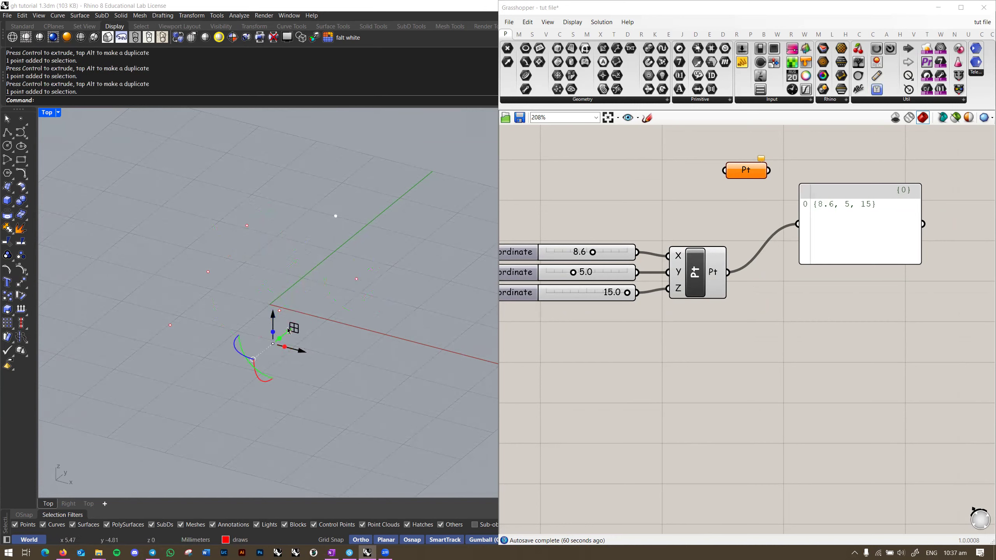
{"action": "left_click_drag", "start_coordinate": [289, 330], "coordinate": [339, 373]}
{"action": "left_click", "coordinate": [170, 325]}
{"action": "left_click_drag", "start_coordinate": [192, 312], "coordinate": [197, 373]}
{"action": "left_click", "coordinate": [379, 340]}
{"action": "mouse_move", "coordinate": [382, 340]}
{"action": "right_mouse_down"}
{"action": "mouse_move", "coordinate": [296, 333]}
{"action": "mouse_move", "coordinate": [346, 298]}
{"action": "mouse_move", "coordinate": [322, 311]}
{"action": "mouse_move", "coordinate": [378, 330]}
{"action": "mouse_move", "coordinate": [412, 374]}
{"action": "mouse_move", "coordinate": [448, 314]}
{"action": "mouse_move", "coordinate": [310, 329]}
{"action": "mouse_move", "coordinate": [494, 318]}
{"action": "mouse_move", "coordinate": [385, 329]}
{"action": "mouse_move", "coordinate": [393, 325]}
{"action": "right_mouse_up"}
Step: Delete the Construct Point component and sliders, then window-select the six Rhino points
{"action": "left_click", "coordinate": [699, 271]}
{"action": "key", "text": "Delete"}
{"action": "left_click_drag", "start_coordinate": [700, 218], "coordinate": [512, 295]}
{"action": "right_click_drag", "start_coordinate": [576, 326], "coordinate": [691, 321]}
{"action": "key", "text": "Delete"}
{"action": "left_click_drag", "start_coordinate": [403, 207], "coordinate": [318, 327]}
{"action": "right_click_drag", "start_coordinate": [318, 327], "coordinate": [412, 321]}
Step: Assign the six Rhino points to Pt with Set Multiple Points
{"action": "right_click", "coordinate": [865, 165]}
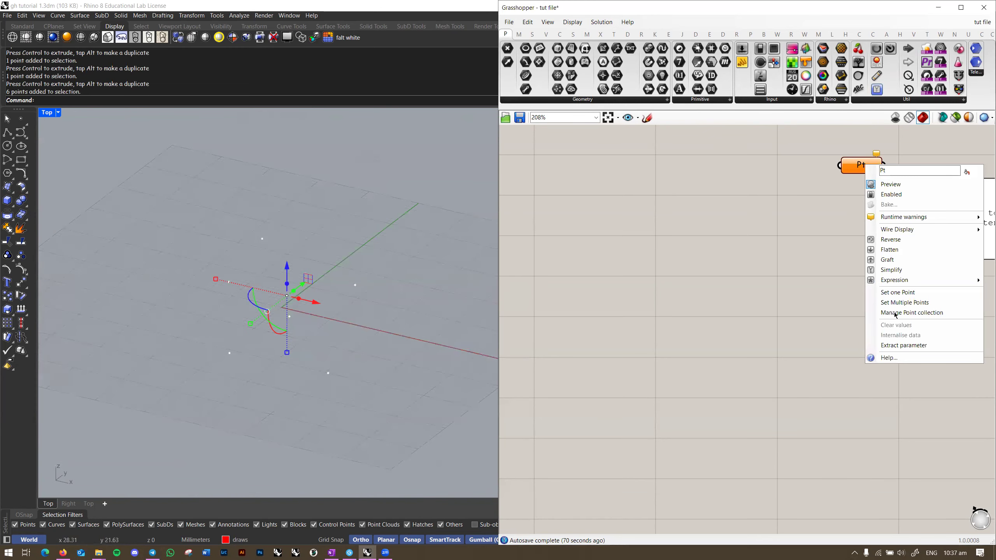
{"action": "left_click", "coordinate": [902, 302]}
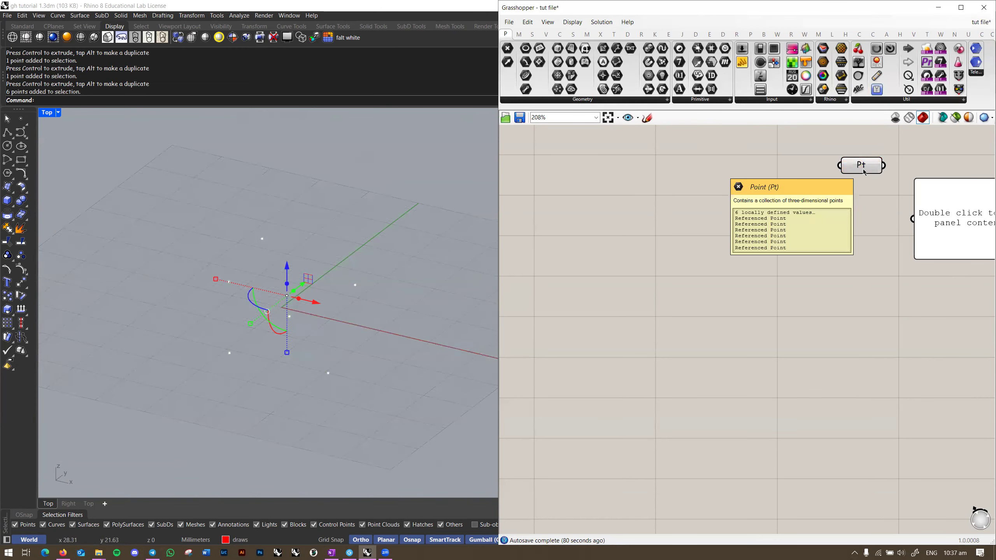
{"action": "left_click_drag", "start_coordinate": [865, 173], "coordinate": [800, 230]}
{"action": "right_click_drag", "start_coordinate": [820, 229], "coordinate": [701, 222]}
Step: Wire Pt to the panel, move the panel beside it, then remove that wire
{"action": "left_click_drag", "start_coordinate": [707, 213], "coordinate": [816, 212]}
{"action": "left_click_drag", "start_coordinate": [871, 213], "coordinate": [810, 217]}
{"action": "left_click", "coordinate": [789, 276]}
{"action": "left_click_drag", "start_coordinate": [739, 217], "coordinate": [602, 219], "text": "ctrl"}
{"action": "left_click", "coordinate": [628, 240]}
{"action": "left_click", "coordinate": [329, 318]}
{"action": "scroll", "coordinate": [329, 318], "scroll_direction": "up", "scroll_amount": 1}
{"action": "mouse_move", "coordinate": [329, 318]}
{"action": "right_mouse_down"}
{"action": "mouse_move", "coordinate": [313, 316]}
{"action": "mouse_move", "coordinate": [325, 304]}
{"action": "right_mouse_up"}
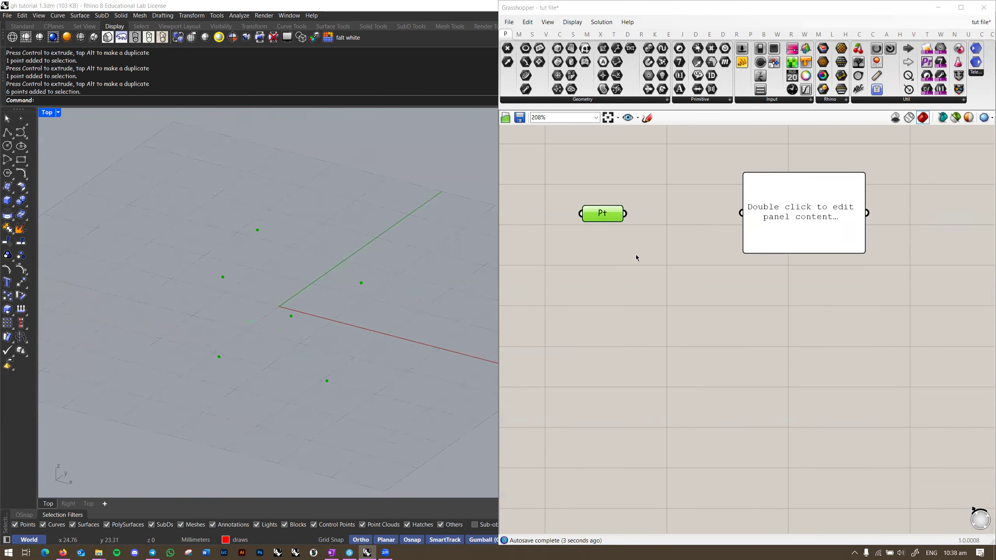
{"action": "mouse_move", "coordinate": [611, 220]}
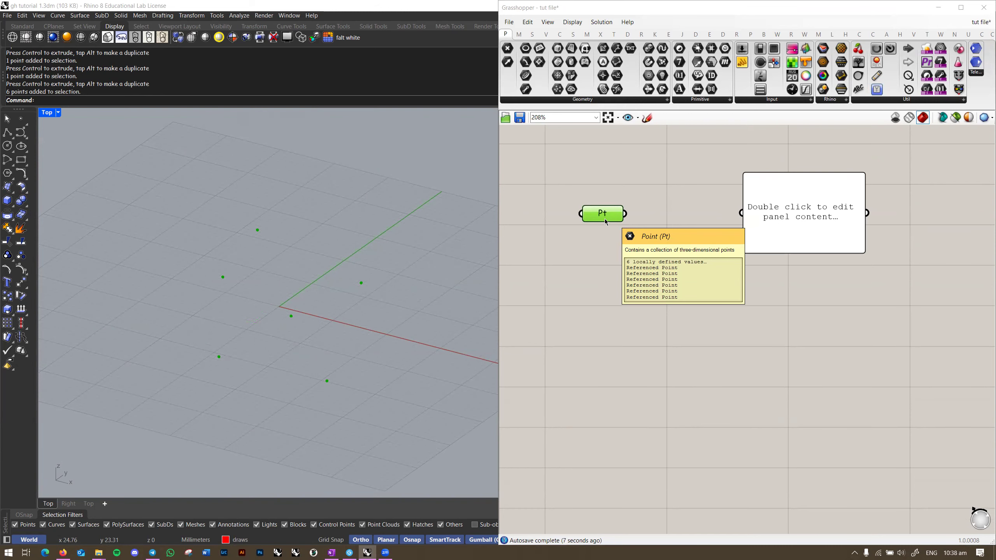
Step: Add a Deconstruct Point component, feed it from Pt and send X to the panel
{"action": "right_click_drag", "start_coordinate": [606, 222], "coordinate": [577, 221]}
{"action": "double_click", "coordinate": [637, 270]}
{"action": "type", "text": "decon"}
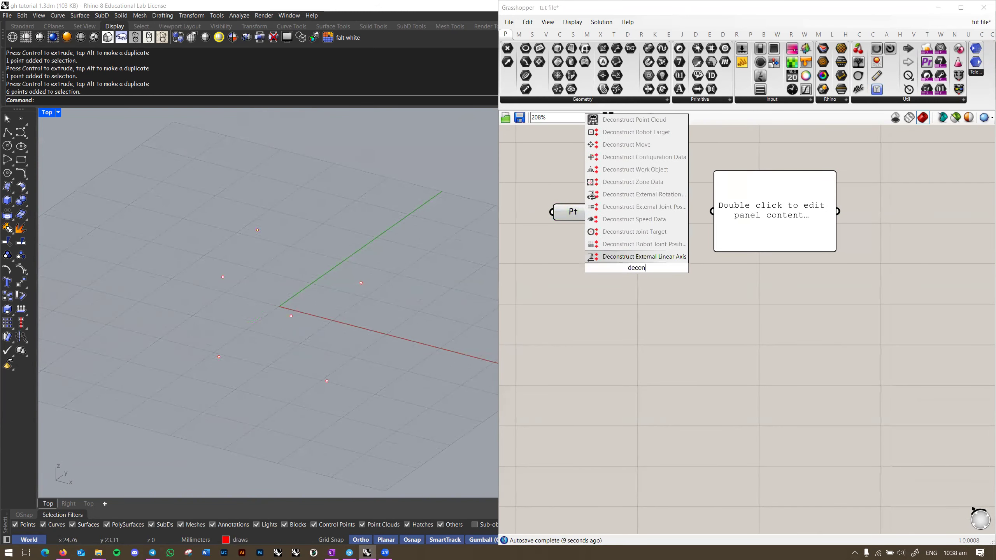
{"action": "key", "text": "BackSpace"}
{"action": "left_click", "coordinate": [620, 257]}
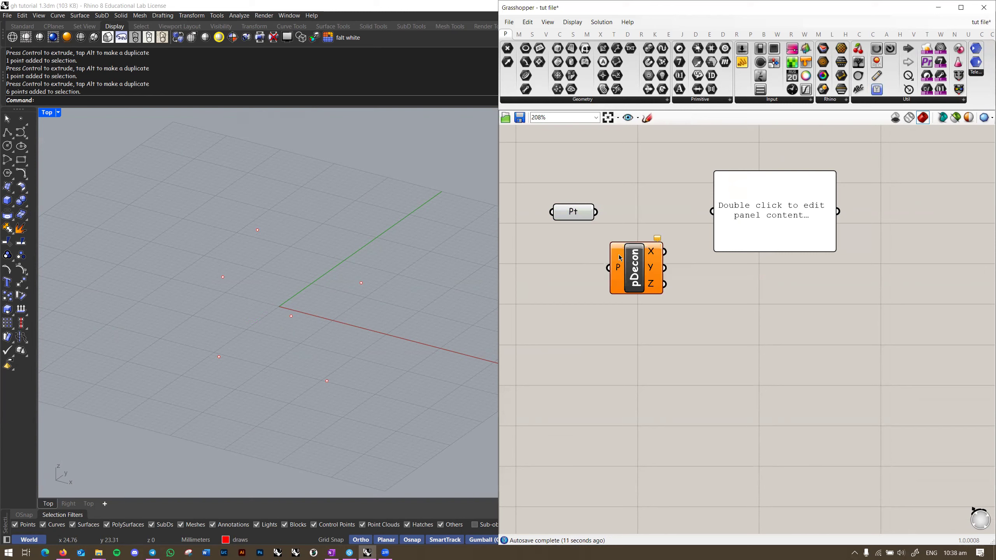
{"action": "left_click_drag", "start_coordinate": [614, 271], "coordinate": [600, 214]}
{"action": "left_click_drag", "start_coordinate": [659, 239], "coordinate": [708, 218]}
Step: Switch the panel to show the Z values instead and make it taller
{"action": "right_click_drag", "start_coordinate": [772, 218], "coordinate": [769, 223]}
{"action": "scroll", "coordinate": [733, 247], "scroll_direction": "down", "scroll_amount": 2}
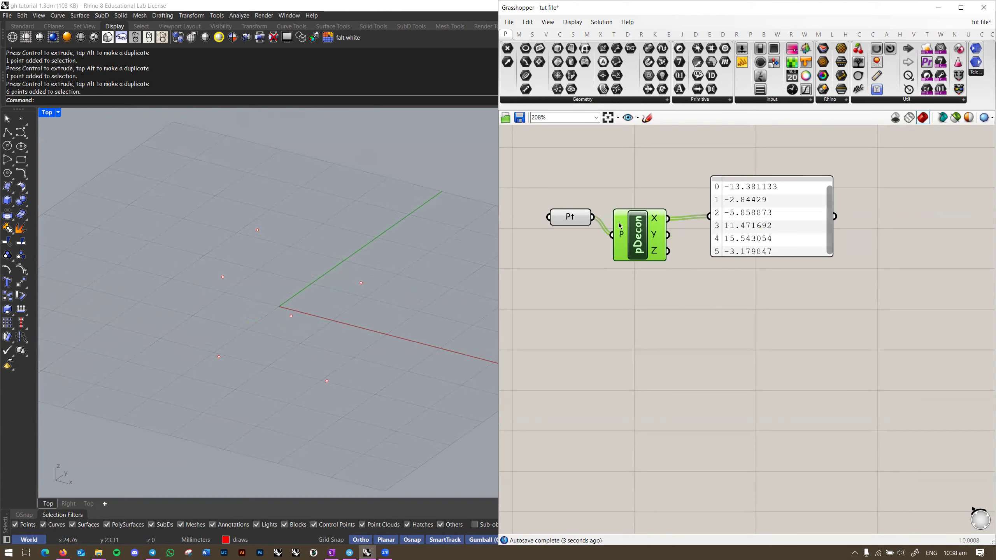
{"action": "left_click_drag", "start_coordinate": [668, 234], "coordinate": [709, 219]}
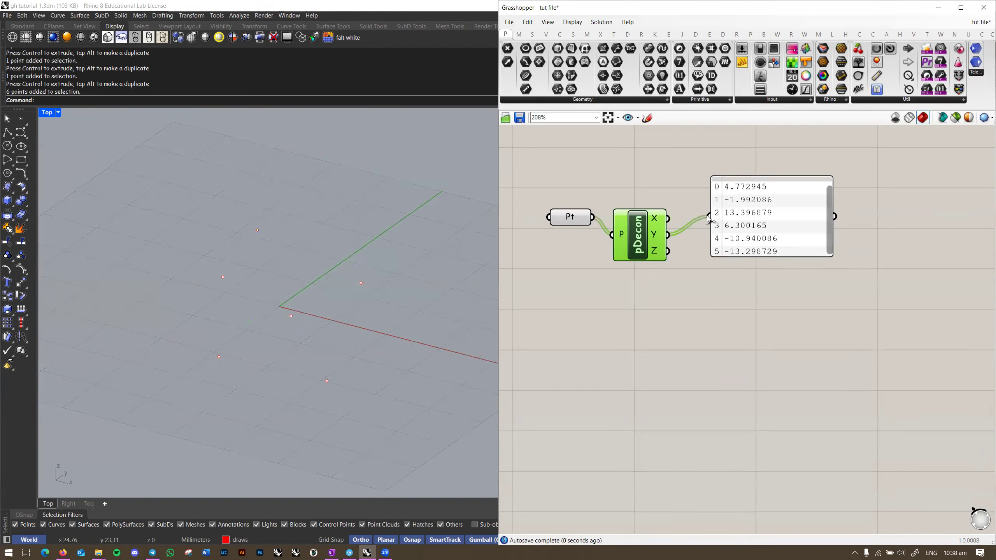
{"action": "left_click_drag", "start_coordinate": [668, 251], "coordinate": [709, 217]}
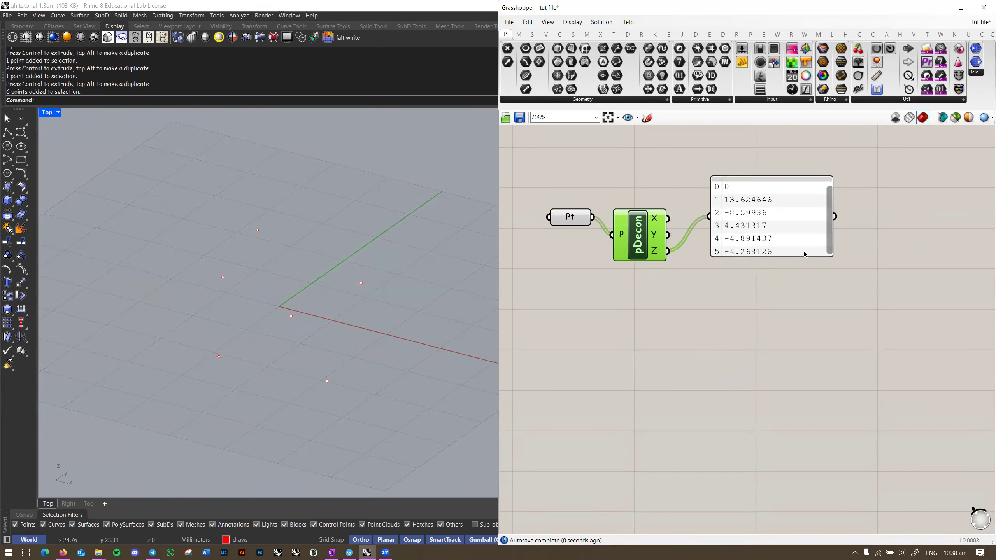
{"action": "left_click_drag", "start_coordinate": [804, 255], "coordinate": [796, 290]}
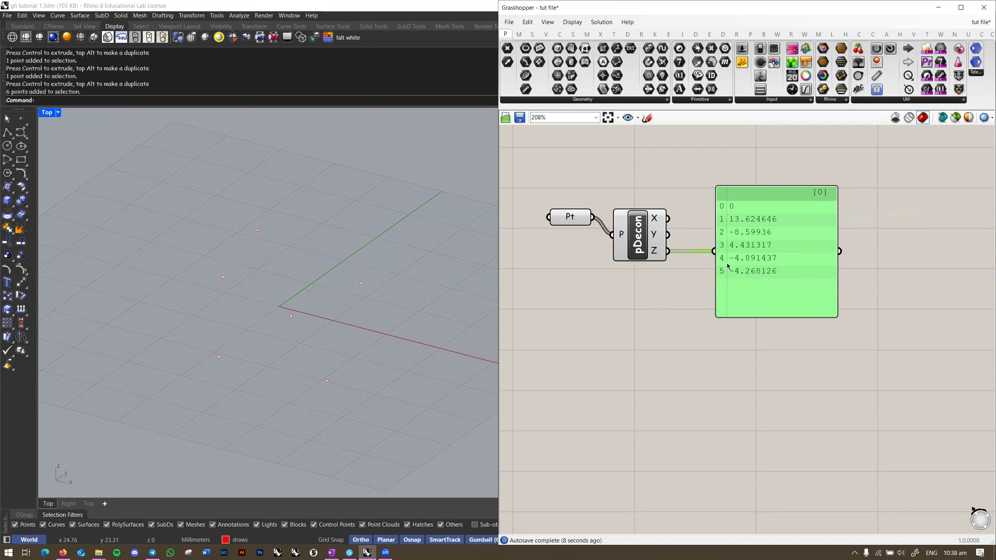
Step: Internalise the referenced points inside the Pt parameter
{"action": "left_click_drag", "start_coordinate": [563, 221], "coordinate": [563, 238]}
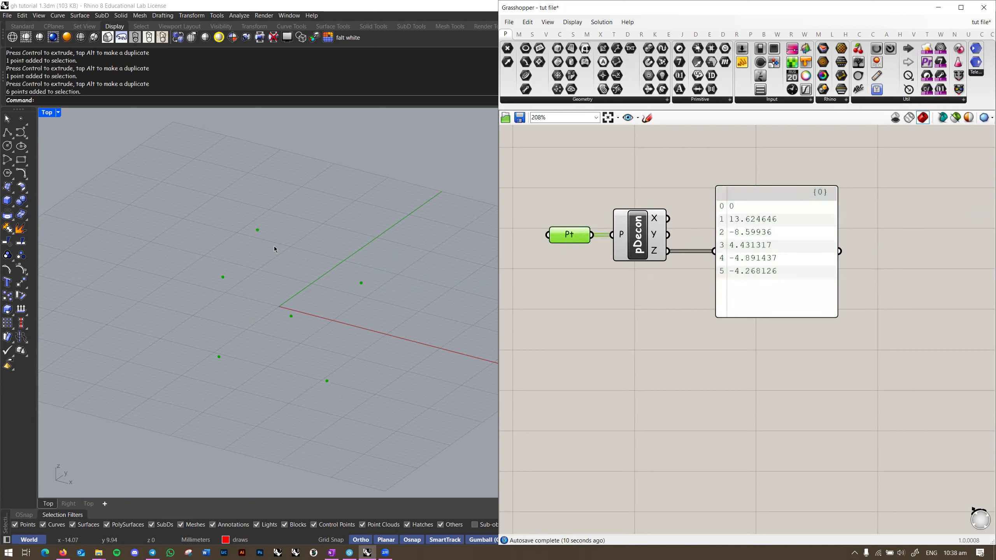
{"action": "right_click_drag", "start_coordinate": [665, 295], "coordinate": [723, 266]}
{"action": "left_click", "coordinate": [723, 266]}
{"action": "right_click", "coordinate": [635, 208]}
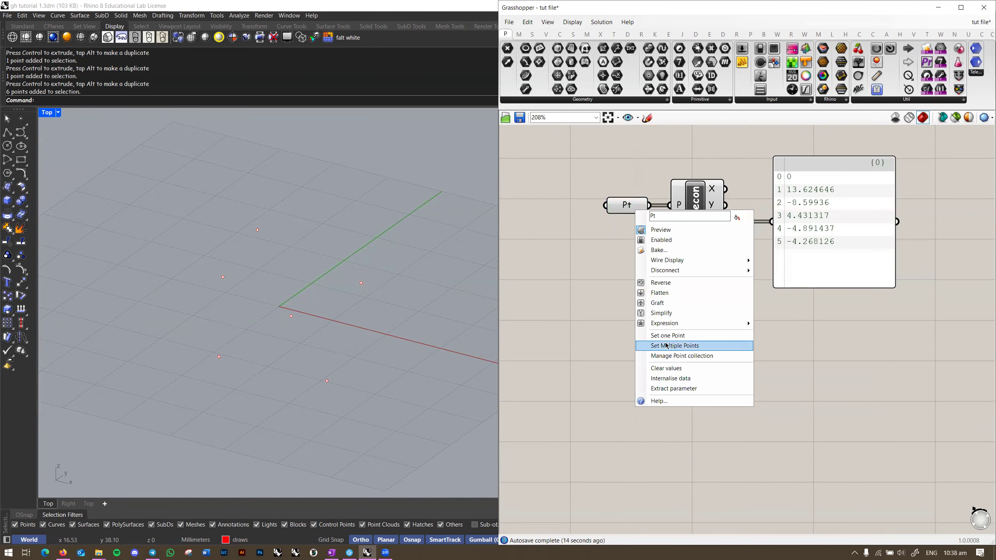
{"action": "left_click", "coordinate": [660, 383]}
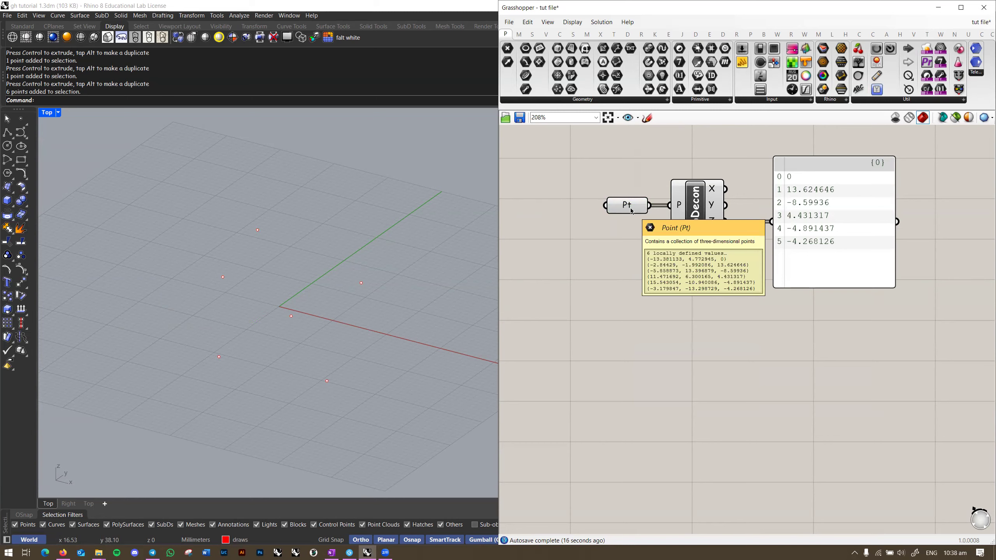
{"action": "left_click", "coordinate": [630, 209]}
{"action": "right_click_drag", "start_coordinate": [726, 283], "coordinate": [661, 309]}
{"action": "left_click", "coordinate": [661, 309]}
Step: Save the Grasshopper definition and review Pt and the panel
{"action": "key", "text": "ctrl+s"}
{"action": "scroll", "coordinate": [667, 294], "scroll_direction": "up", "scroll_amount": 2}
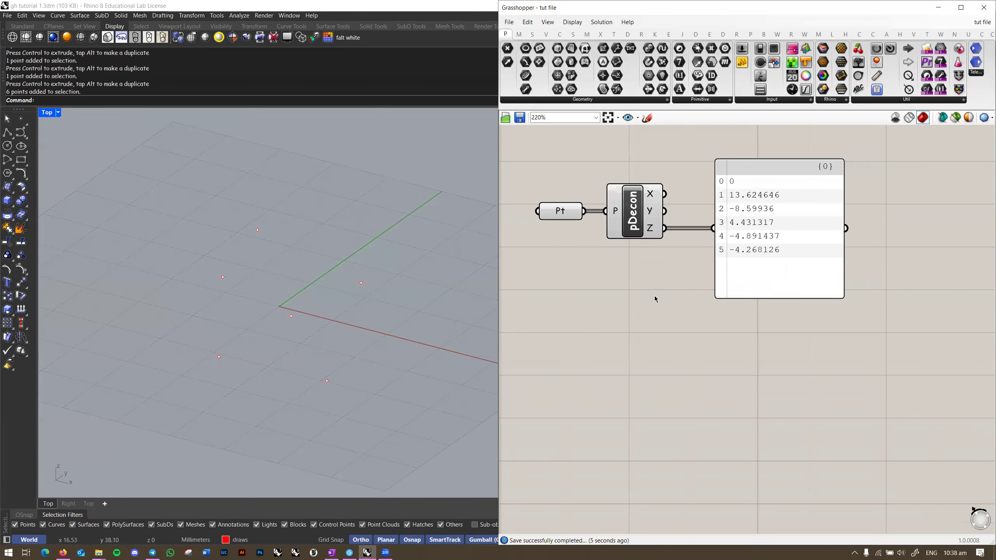
{"action": "left_click", "coordinate": [569, 218]}
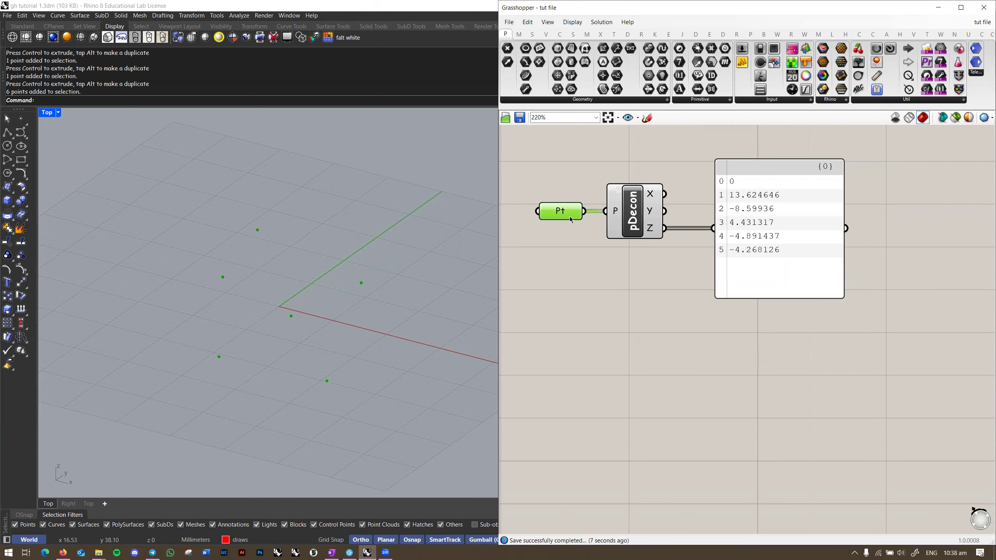
{"action": "left_click", "coordinate": [788, 260]}
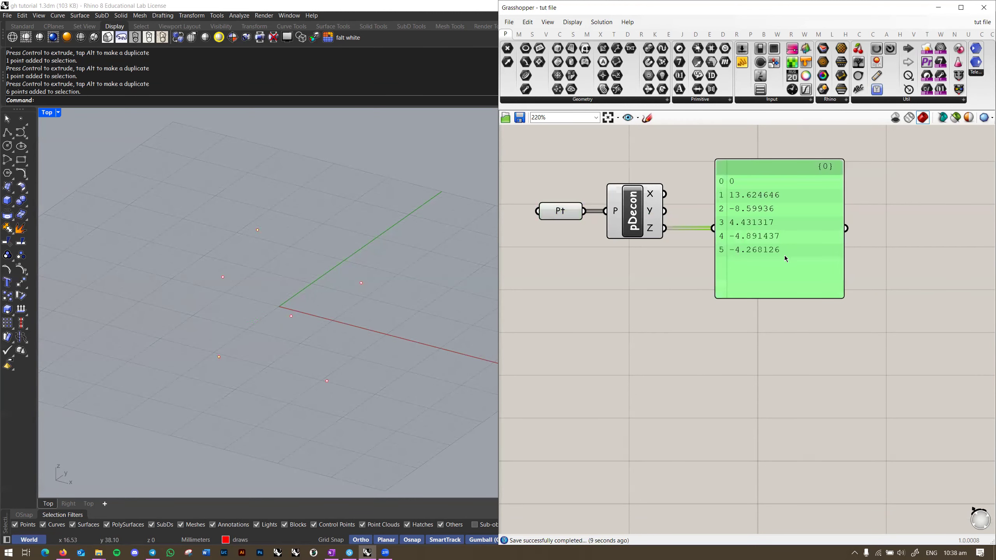
Step: Duplicate the panel below and feed Pt directly into the copy
{"action": "left_click_drag", "start_coordinate": [784, 259], "coordinate": [673, 407], "text": "alt"}
{"action": "left_click_drag", "start_coordinate": [585, 212], "coordinate": [602, 375]}
{"action": "left_click", "coordinate": [562, 218]}
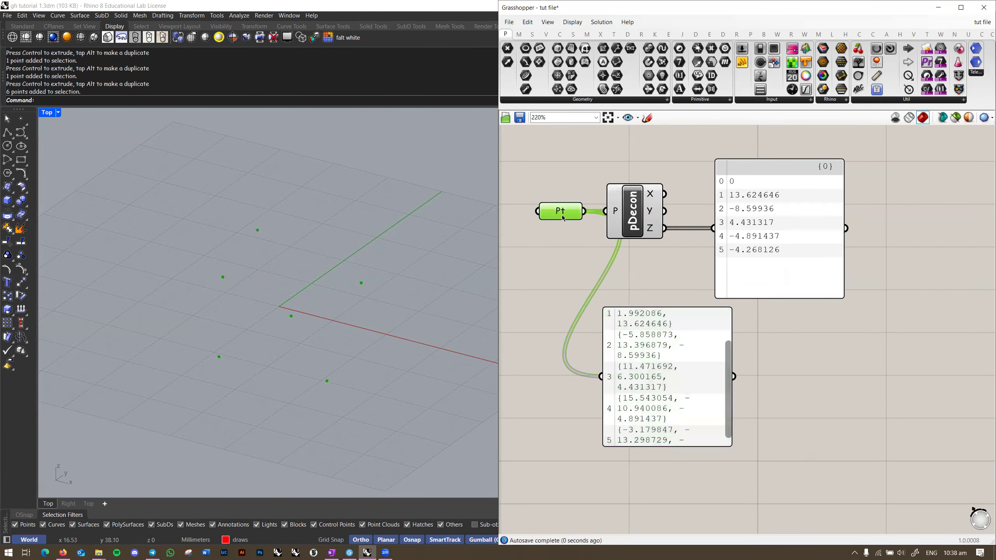
{"action": "left_click_drag", "start_coordinate": [564, 218], "coordinate": [509, 218]}
Step: Widen the new panel so each point's coordinates fit on one line
{"action": "left_click_drag", "start_coordinate": [735, 347], "coordinate": [913, 346]}
{"action": "right_click_drag", "start_coordinate": [720, 331], "coordinate": [690, 314]}
{"action": "left_click_drag", "start_coordinate": [678, 335], "coordinate": [643, 336]}
{"action": "left_click", "coordinate": [883, 314]}
{"action": "right_click_drag", "start_coordinate": [810, 322], "coordinate": [817, 313]}
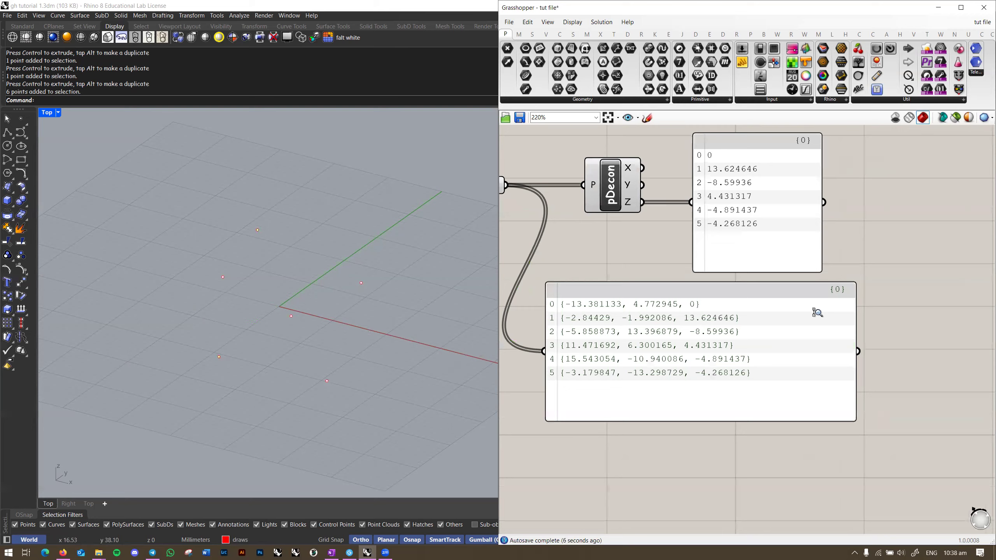
{"action": "scroll", "coordinate": [816, 313], "scroll_direction": "down", "scroll_amount": 1}
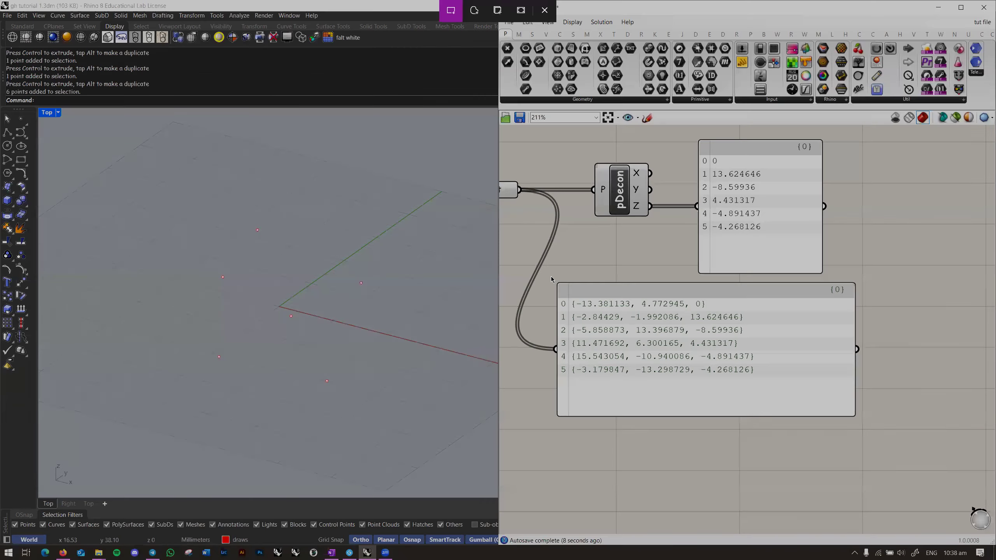
{"action": "key", "text": "alt+Tab"}
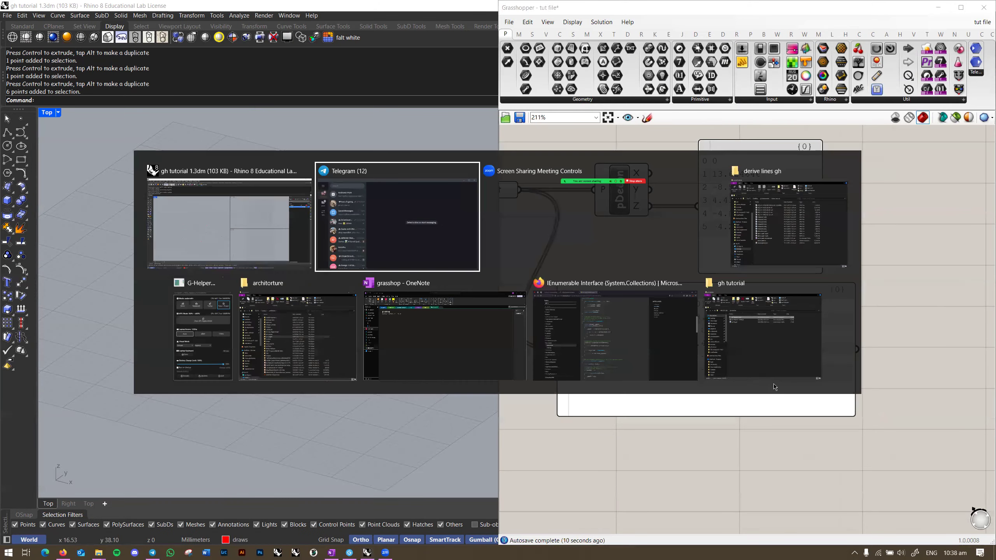
Step: Paste the panel image on the grasshop page and ink an arrow and 'list' in white
{"action": "left_click", "coordinate": [494, 348]}
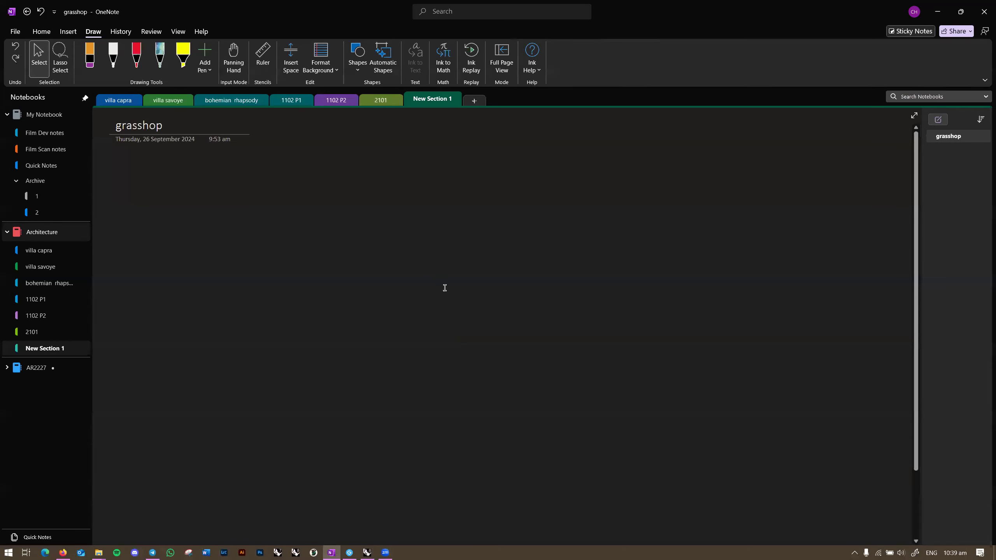
{"action": "key", "text": "ctrl+v"}
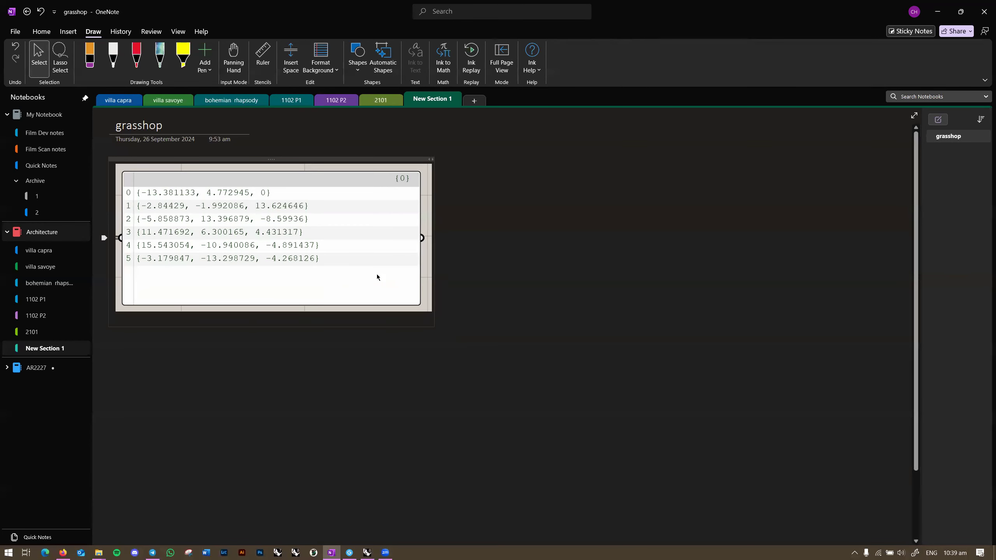
{"action": "left_click", "coordinate": [114, 58]}
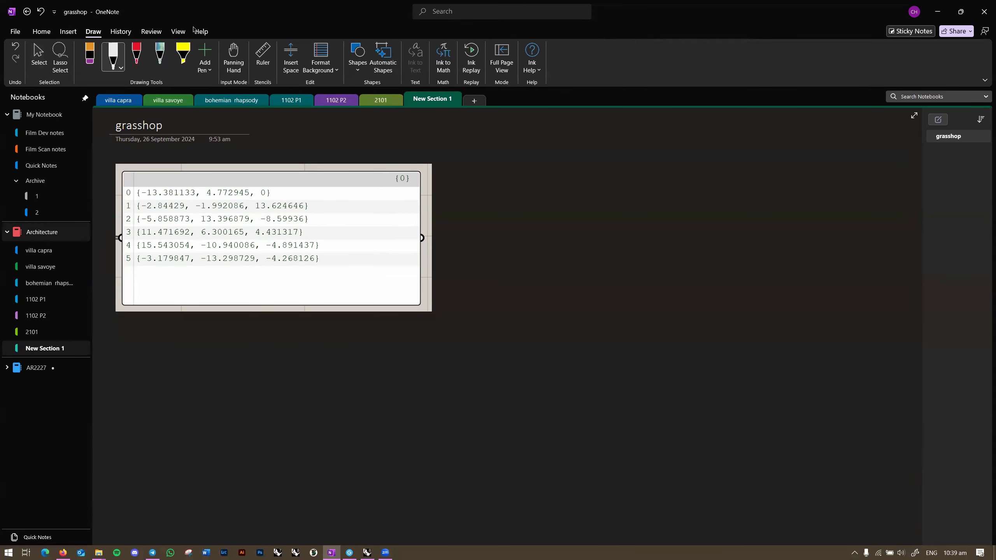
{"action": "mouse_move", "coordinate": [411, 149]}
{"action": "left_mouse_down"}
{"action": "mouse_move", "coordinate": [458, 131]}
{"action": "mouse_move", "coordinate": [478, 144]}
{"action": "left_mouse_up"}
{"action": "left_click_drag", "start_coordinate": [483, 137], "coordinate": [491, 144]}
{"action": "left_click", "coordinate": [484, 130]}
{"action": "mouse_move", "coordinate": [511, 124]}
{"action": "left_mouse_down"}
{"action": "mouse_move", "coordinate": [504, 150]}
{"action": "mouse_move", "coordinate": [519, 135]}
{"action": "left_mouse_up"}
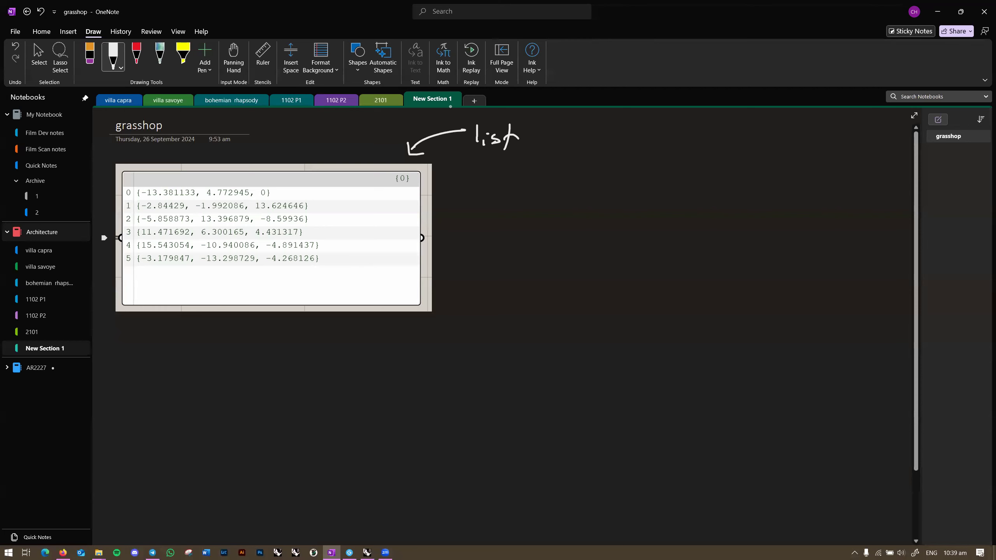
Step: Handwrite '{0}' beside 'list' and the indices 0, 1, 2, 3 below it
{"action": "mouse_move", "coordinate": [425, 184]}
{"action": "left_mouse_down"}
{"action": "mouse_move", "coordinate": [421, 170]}
{"action": "mouse_move", "coordinate": [422, 191]}
{"action": "mouse_move", "coordinate": [392, 184]}
{"action": "mouse_move", "coordinate": [416, 164]}
{"action": "mouse_move", "coordinate": [396, 187]}
{"action": "left_mouse_up"}
{"action": "key", "text": "ctrl+z"}
{"action": "mouse_move", "coordinate": [572, 128]}
{"action": "left_mouse_down"}
{"action": "mouse_move", "coordinate": [554, 156]}
{"action": "mouse_move", "coordinate": [565, 180]}
{"action": "mouse_move", "coordinate": [579, 143]}
{"action": "mouse_move", "coordinate": [599, 172]}
{"action": "mouse_move", "coordinate": [589, 200]}
{"action": "left_mouse_up"}
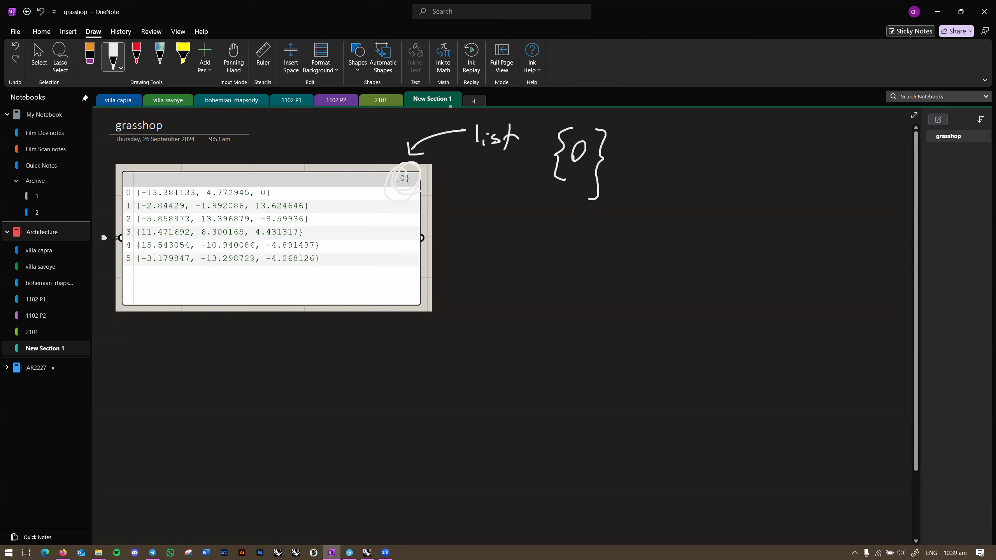
{"action": "left_click_drag", "start_coordinate": [502, 250], "coordinate": [544, 273]}
{"action": "mouse_move", "coordinate": [579, 271]}
{"action": "left_mouse_down"}
{"action": "mouse_move", "coordinate": [573, 284]}
{"action": "mouse_move", "coordinate": [616, 256]}
{"action": "mouse_move", "coordinate": [621, 268]}
{"action": "left_mouse_up"}
{"action": "left_click_drag", "start_coordinate": [637, 266], "coordinate": [632, 277]}
{"action": "left_click_drag", "start_coordinate": [663, 240], "coordinate": [663, 265]}
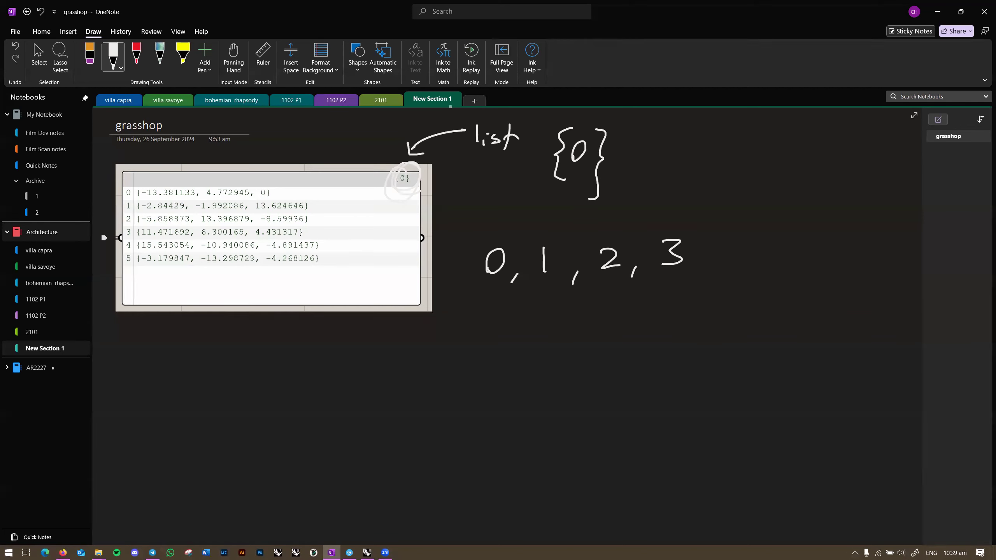
Step: Switch the OneNote pen to red ink and circle row indices 0 and 5 on the pasted coordinate panel
{"action": "left_click", "coordinate": [121, 67]}
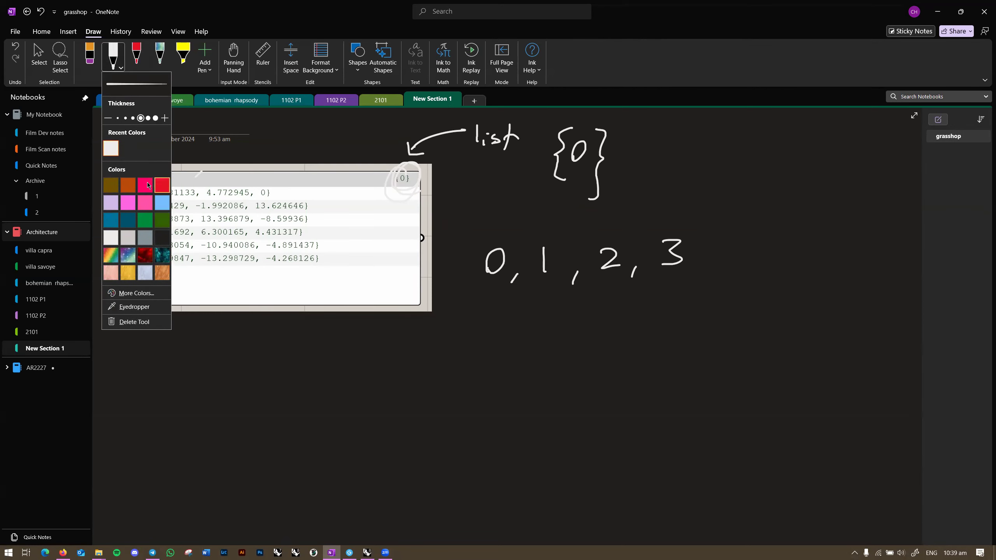
{"action": "left_click", "coordinate": [165, 186]}
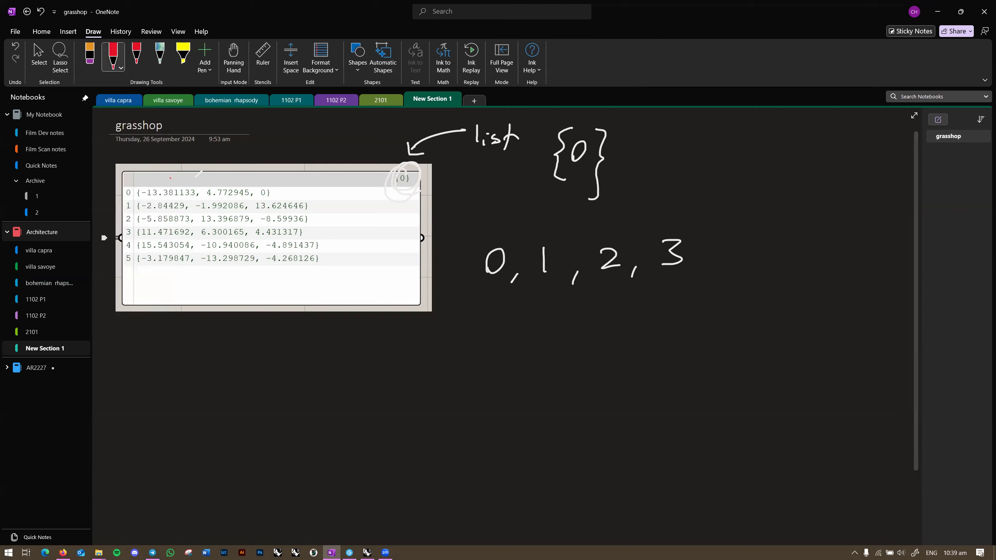
{"action": "mouse_move", "coordinate": [132, 184]}
{"action": "left_mouse_down"}
{"action": "mouse_move", "coordinate": [124, 196]}
{"action": "mouse_move", "coordinate": [126, 183]}
{"action": "left_mouse_up"}
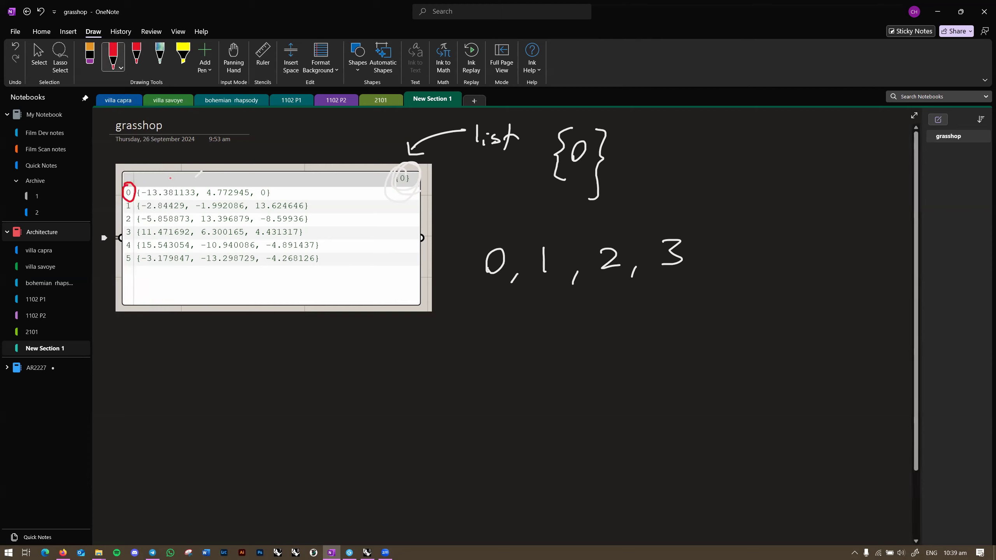
{"action": "left_click_drag", "start_coordinate": [130, 254], "coordinate": [135, 269]}
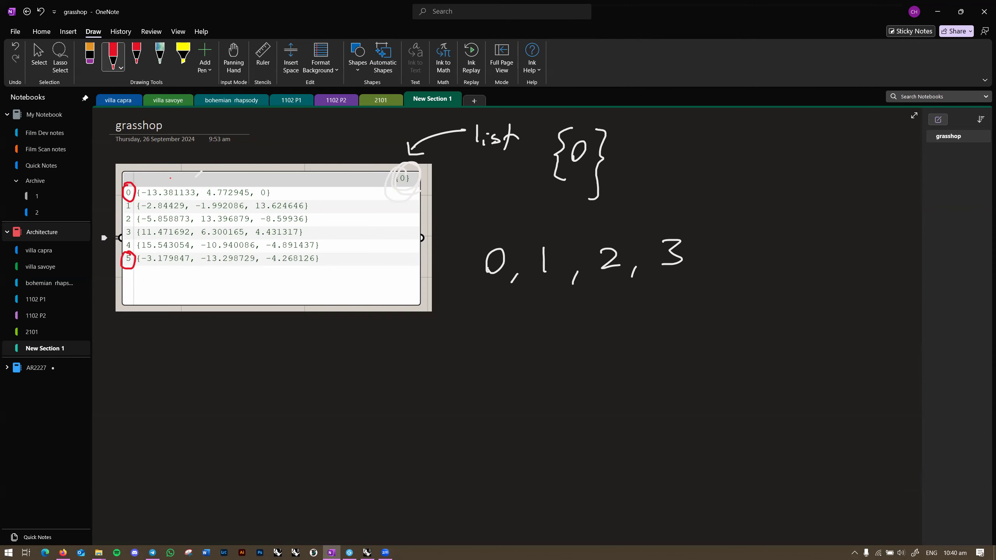
{"action": "key", "text": "alt+Tab"}
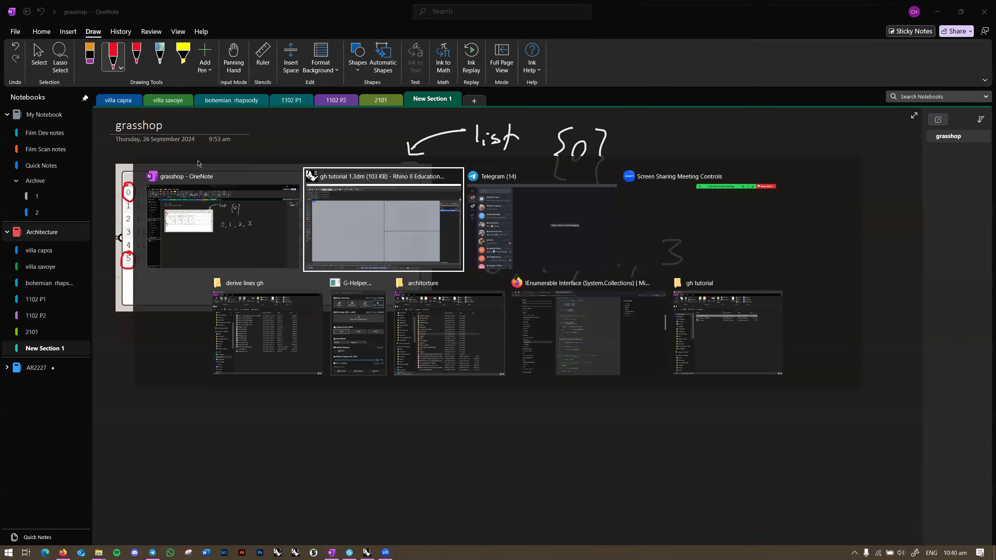
Step: Move the point-list panel below the Z-values panel on the Grasshopper canvas
{"action": "right_click_drag", "start_coordinate": [712, 259], "coordinate": [728, 275]}
{"action": "left_click_drag", "start_coordinate": [695, 334], "coordinate": [836, 332]}
{"action": "right_click_drag", "start_coordinate": [816, 260], "coordinate": [759, 255]}
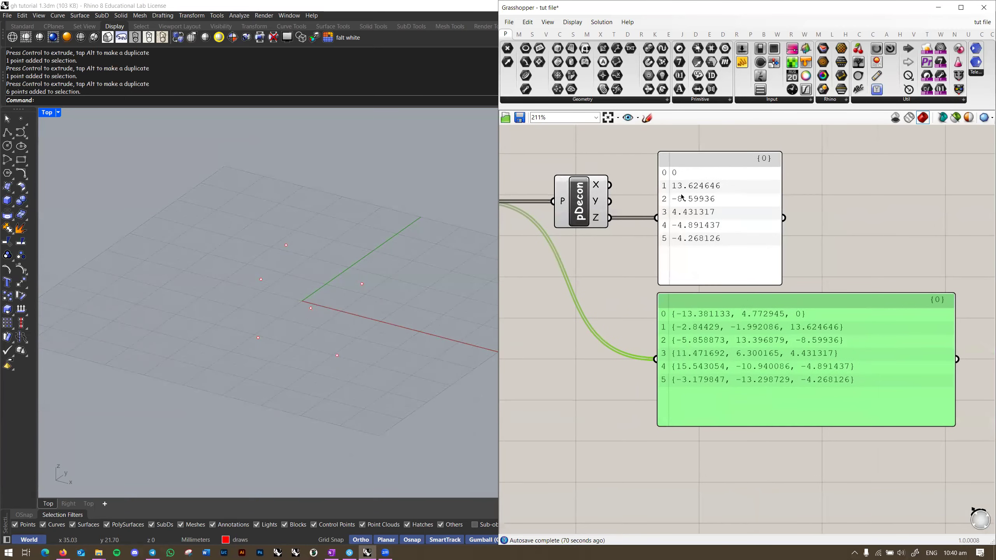
{"action": "right_click_drag", "start_coordinate": [597, 223], "coordinate": [658, 252]}
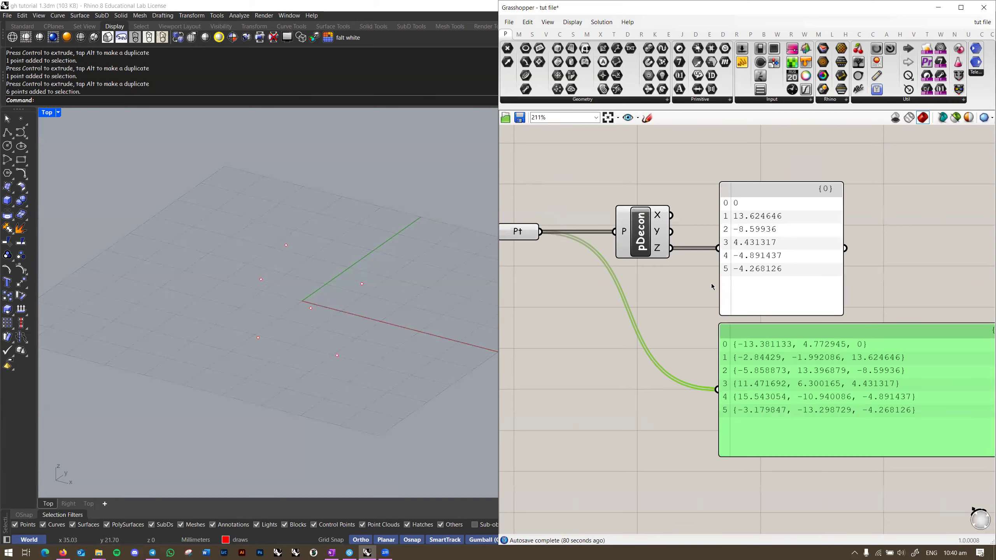
{"action": "right_click_drag", "start_coordinate": [711, 284], "coordinate": [667, 279]}
{"action": "left_click", "coordinate": [668, 279]}
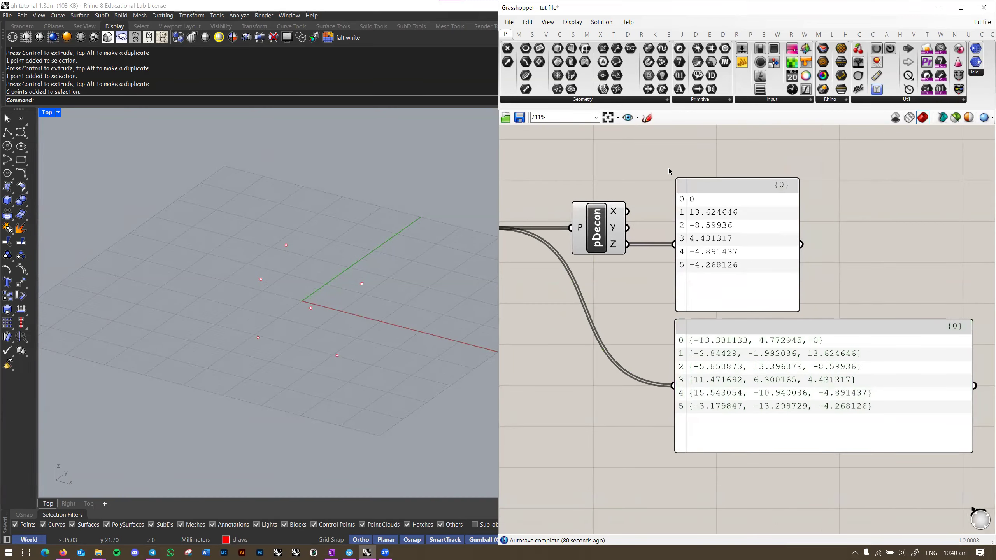
Step: Snip the Z-values panel with Win+Shift+S for OneNote
{"action": "key", "text": "super+shift+s"}
{"action": "left_click_drag", "start_coordinate": [668, 169], "coordinate": [812, 324]}
{"action": "key", "text": "alt+Tab"}
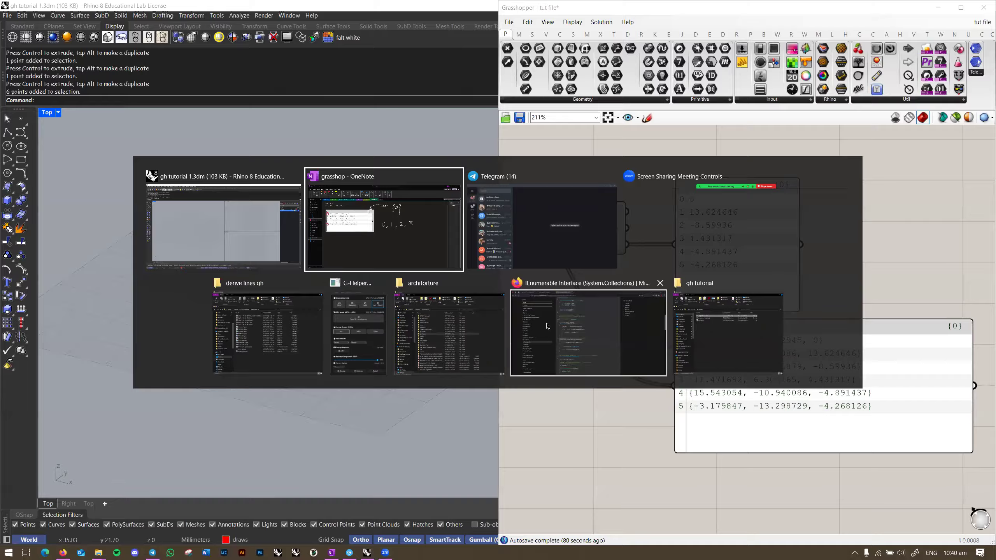
Step: Paste the Z-values snip and position it beneath the coordinate list image on the grasshop page
{"action": "key", "text": "ctrl+v"}
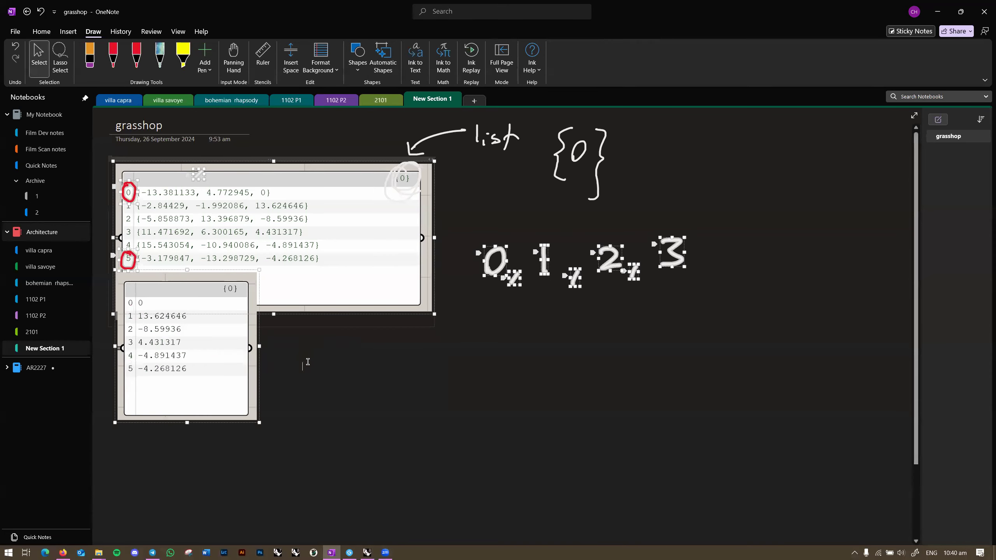
{"action": "left_click_drag", "start_coordinate": [211, 356], "coordinate": [211, 404]}
{"action": "left_click", "coordinate": [352, 368]}
{"action": "left_click", "coordinate": [113, 55]}
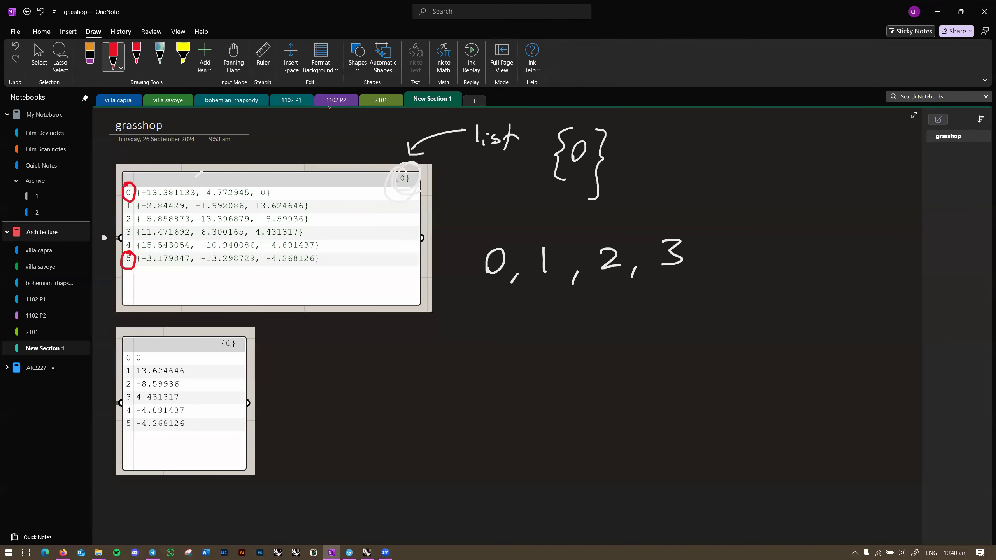
{"action": "key", "text": "alt+Tab"}
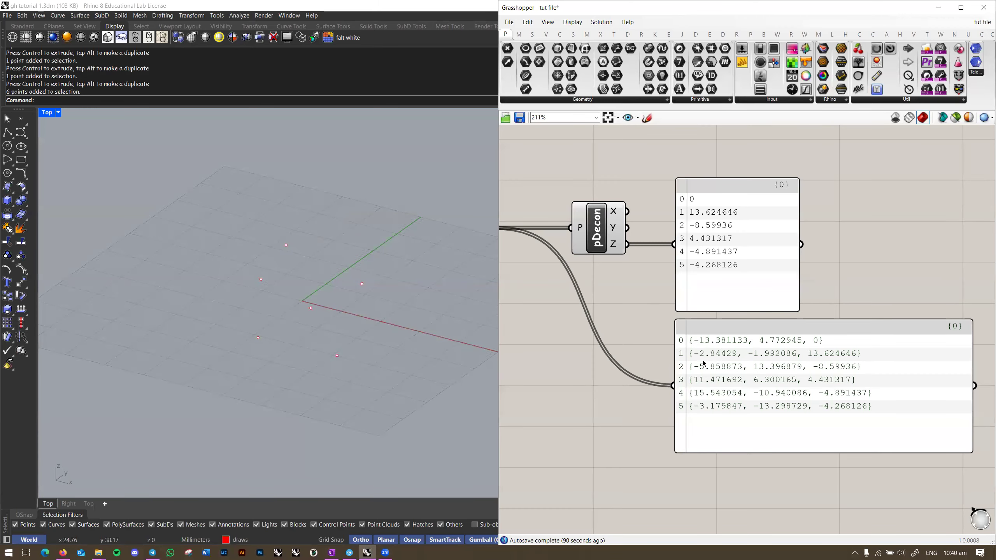
Step: Re-frame the Grasshopper canvas and move the point-list panel to the left
{"action": "mouse_move", "coordinate": [619, 329]}
{"action": "left_mouse_down"}
{"action": "mouse_move", "coordinate": [631, 336]}
{"action": "mouse_move", "coordinate": [624, 316]}
{"action": "left_mouse_up"}
{"action": "right_click_drag", "start_coordinate": [650, 311], "coordinate": [761, 297]}
{"action": "scroll", "coordinate": [761, 296], "scroll_direction": "down", "scroll_amount": 1}
{"action": "right_click_drag", "start_coordinate": [847, 299], "coordinate": [783, 307]}
{"action": "right_click_drag", "start_coordinate": [689, 329], "coordinate": [636, 333]}
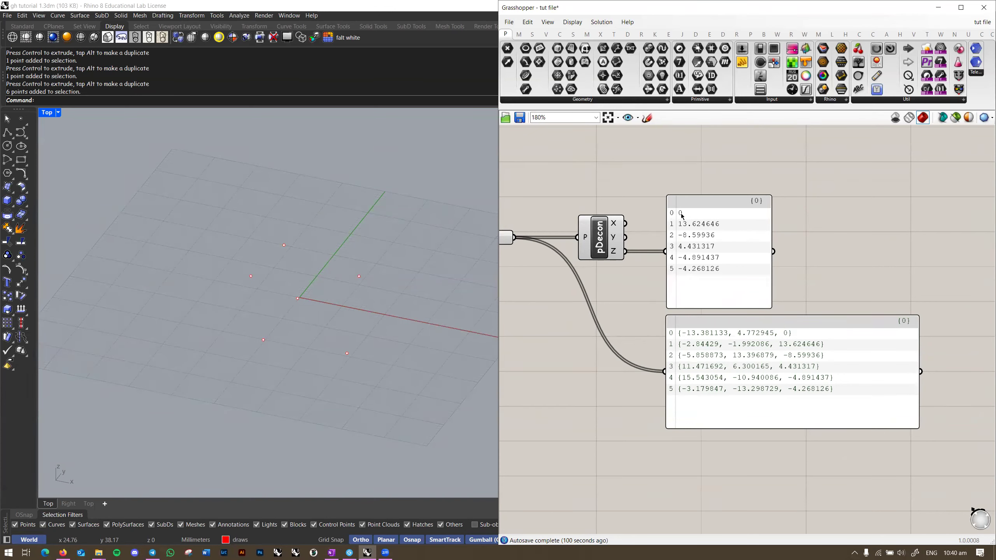
{"action": "right_click_drag", "start_coordinate": [517, 244], "coordinate": [590, 243]}
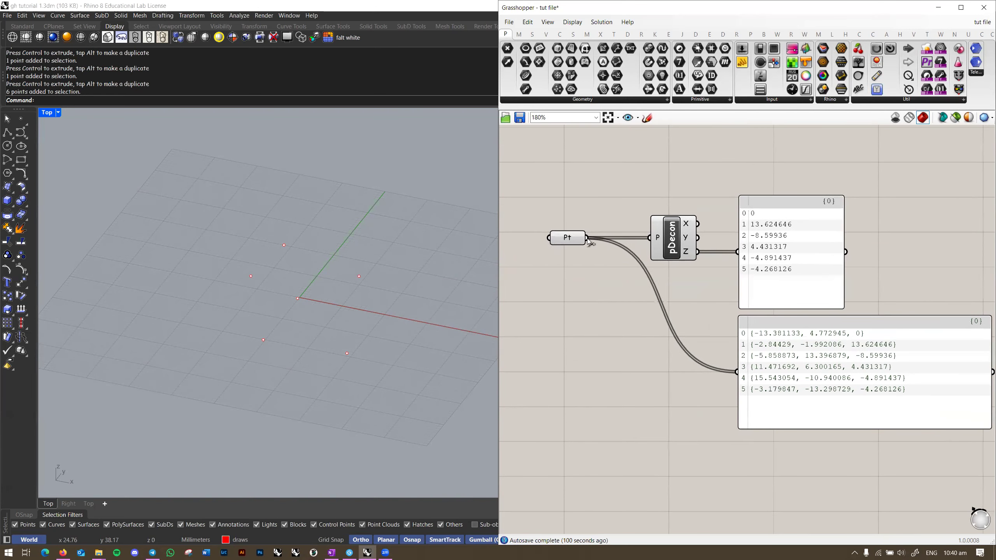
{"action": "right_click_drag", "start_coordinate": [825, 365], "coordinate": [735, 329]}
{"action": "left_click_drag", "start_coordinate": [734, 329], "coordinate": [647, 331]}
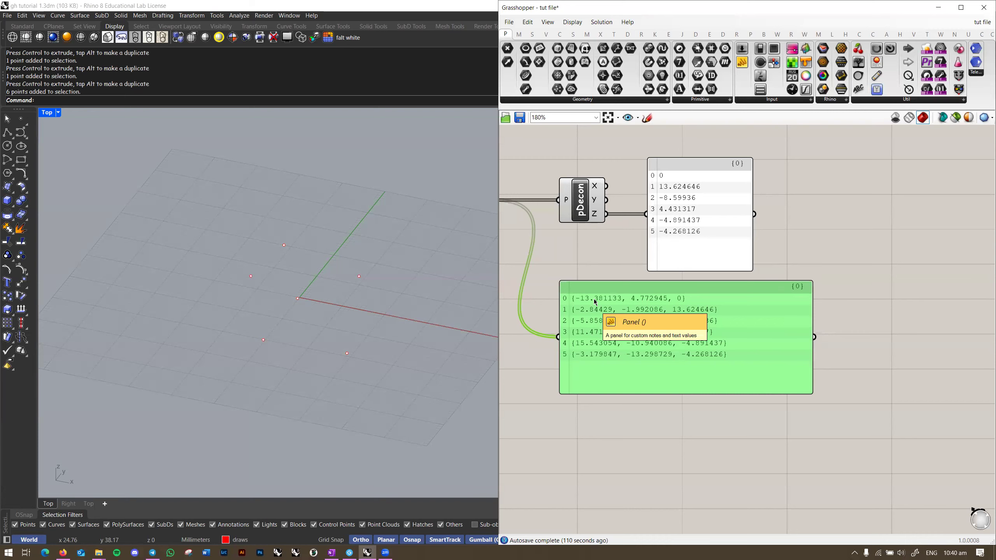
{"action": "right_click_drag", "start_coordinate": [596, 302], "coordinate": [653, 323]}
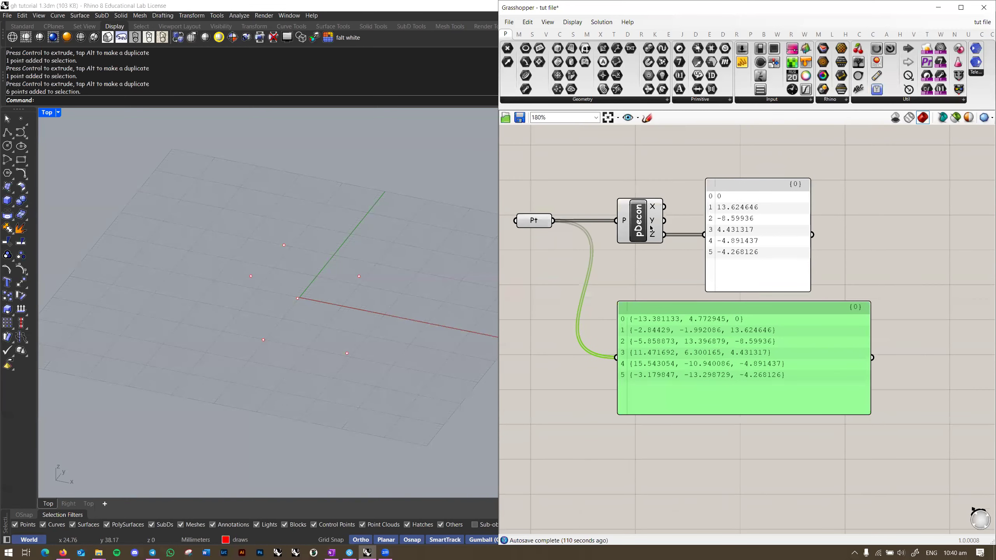
Step: Select the pDecon component and inspect its input and output values
{"action": "left_click", "coordinate": [638, 229]}
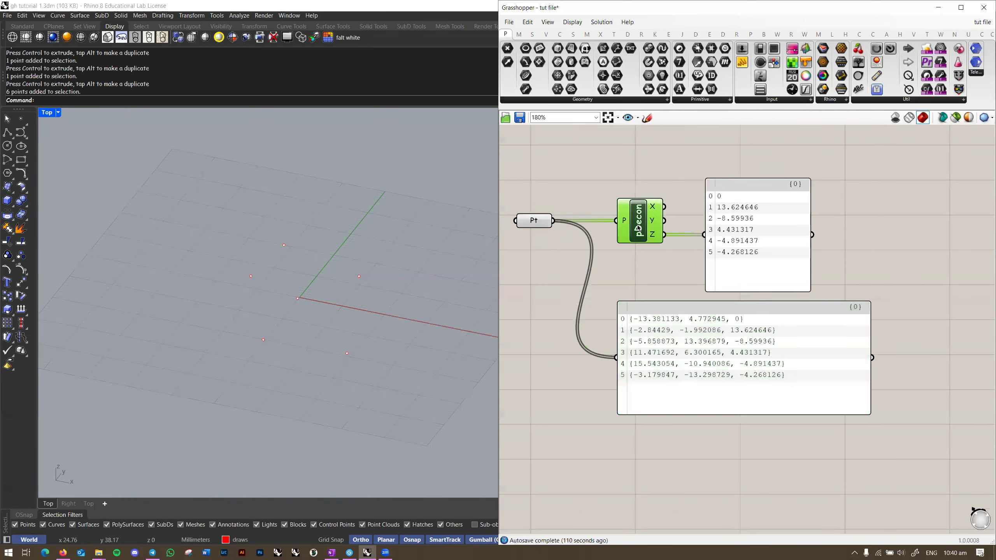
{"action": "mouse_move", "coordinate": [535, 225]}
{"action": "right_click_drag", "start_coordinate": [660, 272], "coordinate": [642, 290]}
{"action": "left_click", "coordinate": [642, 291]}
{"action": "mouse_move", "coordinate": [636, 231]}
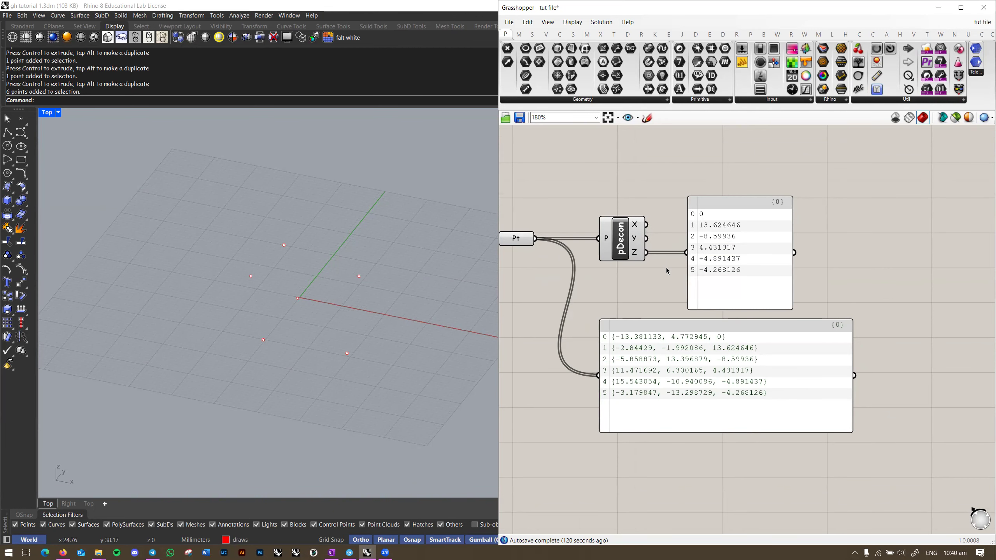
{"action": "scroll", "coordinate": [634, 297], "scroll_direction": "up", "scroll_amount": 2}
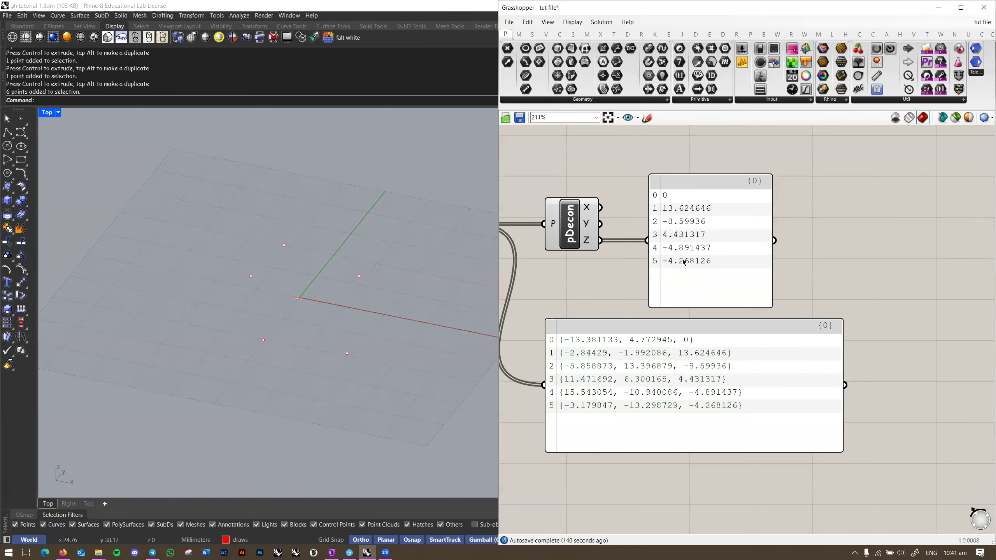
{"action": "scroll", "coordinate": [628, 286], "scroll_direction": "down", "scroll_amount": 2}
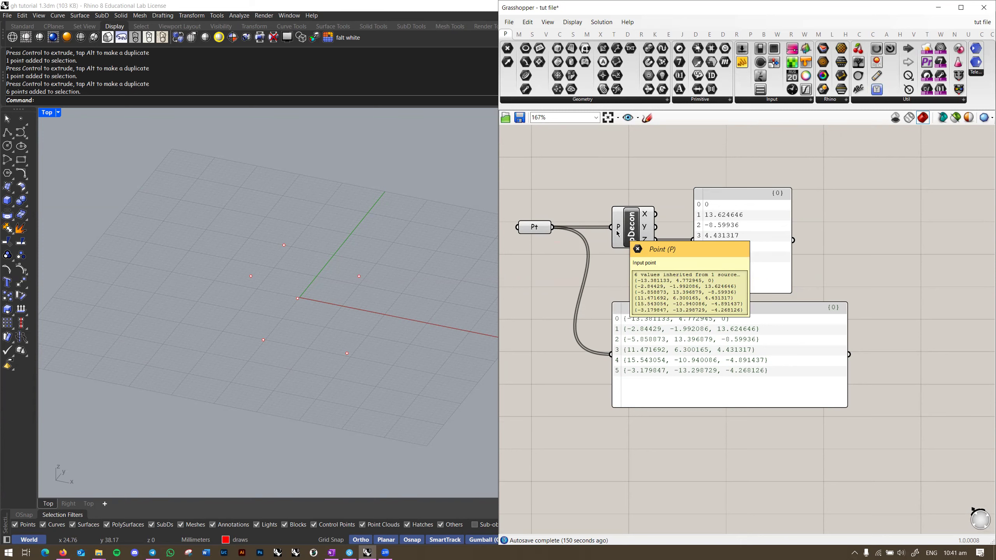
Step: Move the Pt component down and to the left of pDecon
{"action": "key", "text": "alt+Tab"}
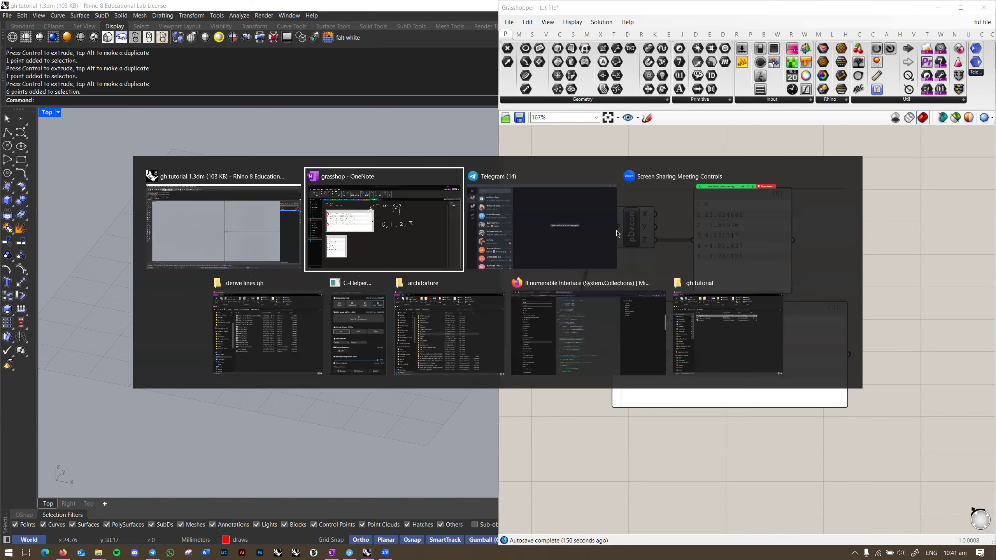
{"action": "key", "text": "Escape"}
{"action": "right_click_drag", "start_coordinate": [648, 279], "coordinate": [654, 311]}
{"action": "left_click_drag", "start_coordinate": [543, 261], "coordinate": [520, 317]}
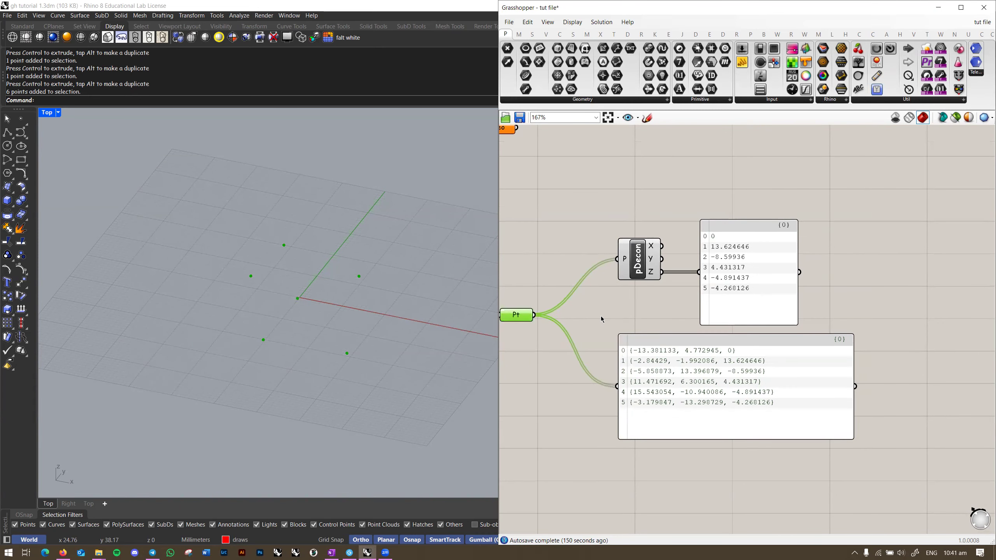
{"action": "right_click_drag", "start_coordinate": [631, 319], "coordinate": [631, 310]}
{"action": "left_click", "coordinate": [638, 308]}
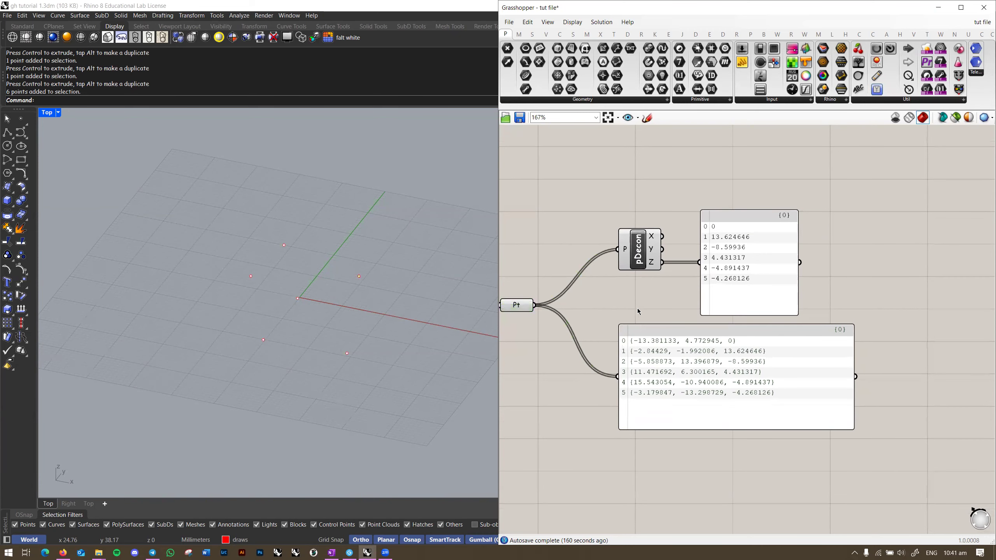
{"action": "key", "text": "alt+Tab"}
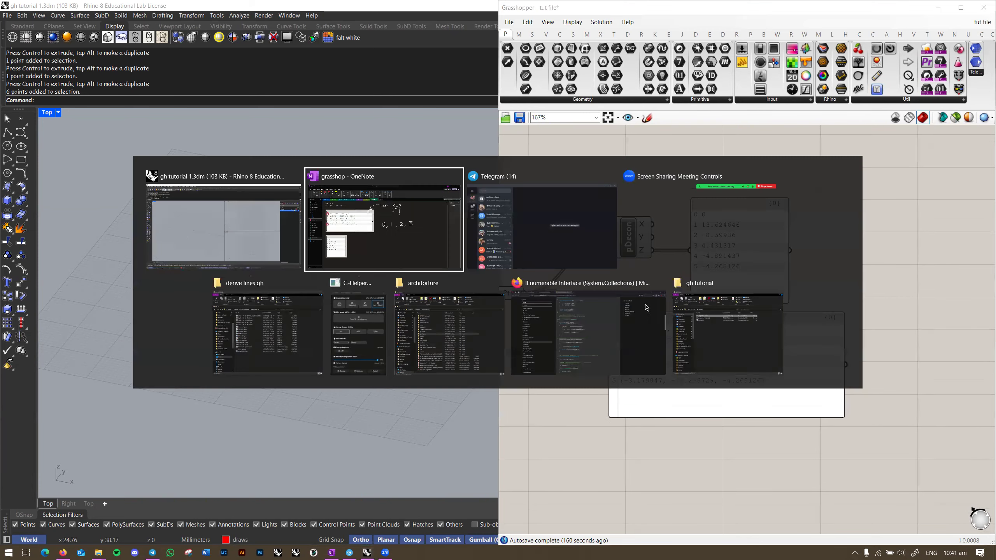
{"action": "scroll", "coordinate": [513, 341], "scroll_direction": "down", "scroll_amount": 6}
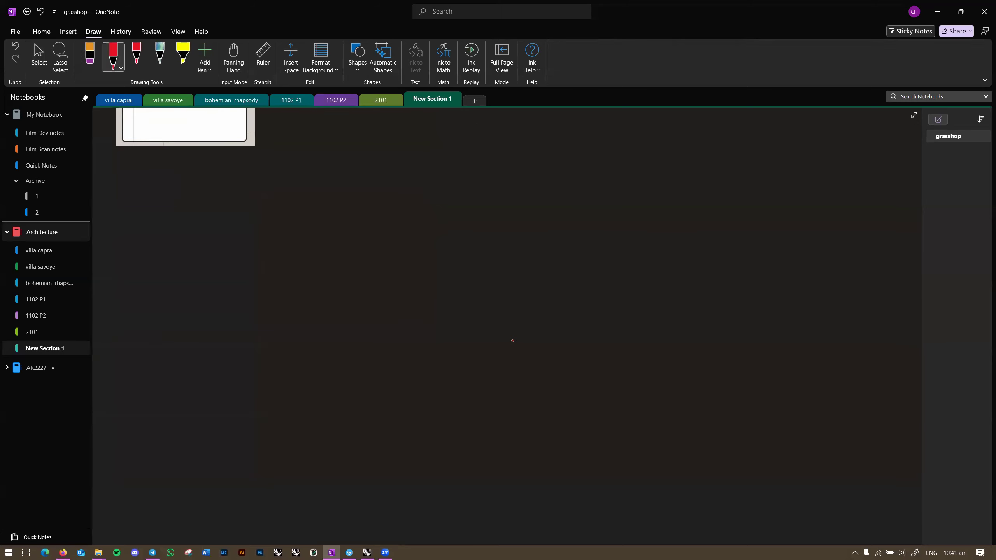
Step: Write a red index column 0–4 on the left and a shorter 0–2 column on the right
{"action": "mouse_move", "coordinate": [250, 195]}
{"action": "left_mouse_down"}
{"action": "mouse_move", "coordinate": [246, 205]}
{"action": "mouse_move", "coordinate": [252, 195]}
{"action": "left_mouse_up"}
{"action": "mouse_move", "coordinate": [251, 231]}
{"action": "left_mouse_down"}
{"action": "mouse_move", "coordinate": [265, 290]}
{"action": "mouse_move", "coordinate": [252, 372]}
{"action": "mouse_move", "coordinate": [269, 369]}
{"action": "left_mouse_up"}
{"action": "left_click_drag", "start_coordinate": [264, 362], "coordinate": [264, 381]}
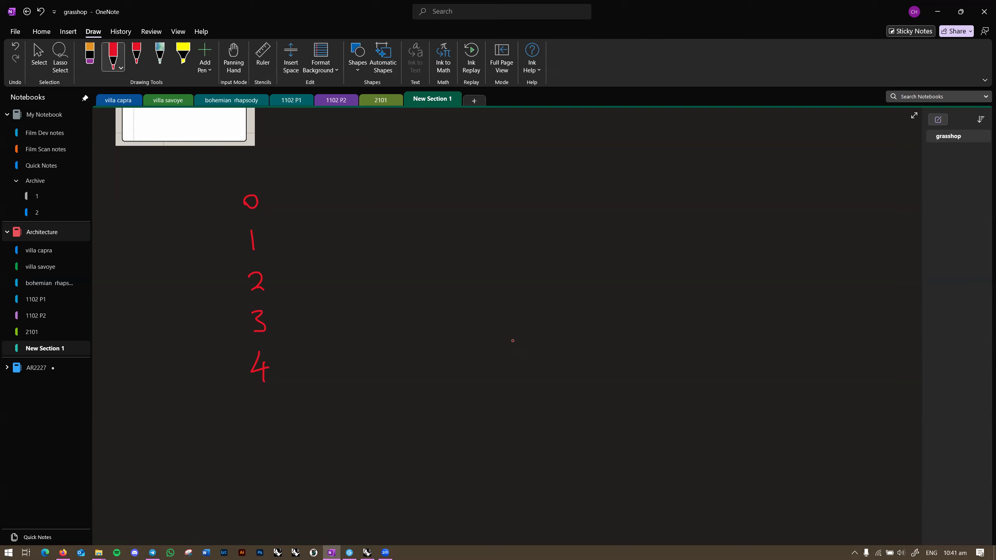
{"action": "mouse_move", "coordinate": [520, 187]}
{"action": "left_mouse_down"}
{"action": "mouse_move", "coordinate": [513, 282]}
{"action": "mouse_move", "coordinate": [529, 285]}
{"action": "left_mouse_up"}
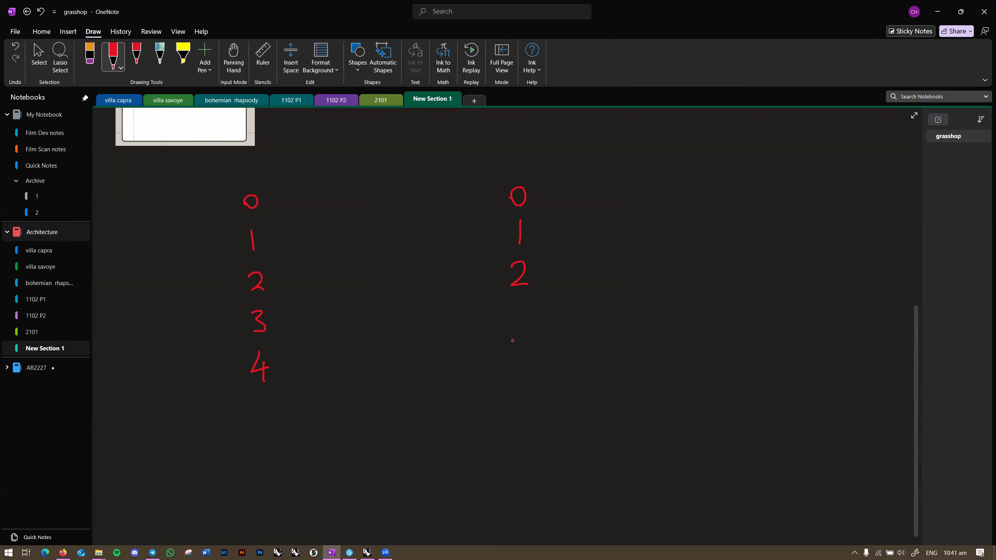
Step: Draw red lines linking indices 0–2 across and 3 and 4 to the right-hand 0, redoing one stray line
{"action": "left_click_drag", "start_coordinate": [274, 198], "coordinate": [494, 211]}
{"action": "left_click_drag", "start_coordinate": [276, 238], "coordinate": [459, 242]}
{"action": "left_click_drag", "start_coordinate": [277, 274], "coordinate": [450, 275]}
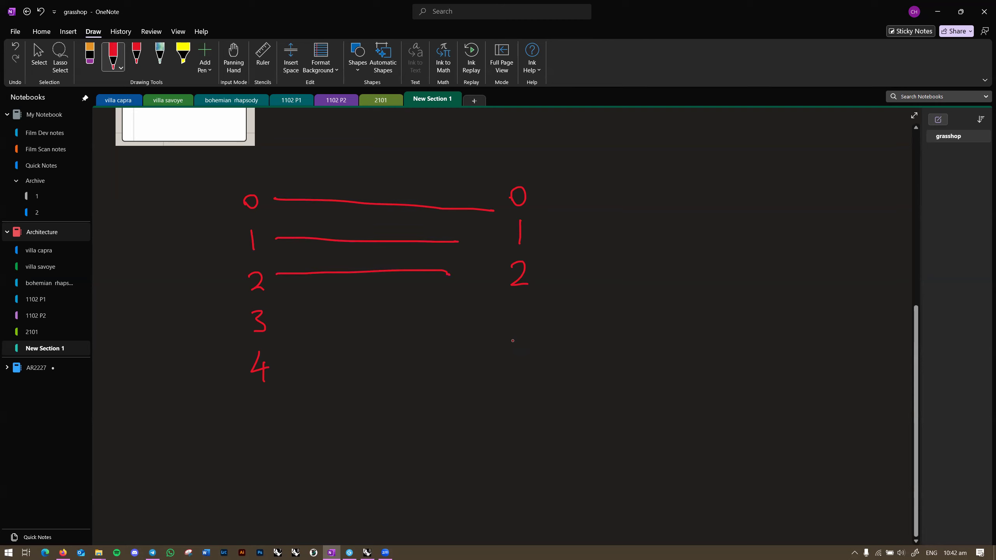
{"action": "left_click_drag", "start_coordinate": [281, 323], "coordinate": [514, 213]}
{"action": "left_click_drag", "start_coordinate": [335, 325], "coordinate": [336, 299]}
{"action": "left_click_drag", "start_coordinate": [284, 316], "coordinate": [497, 212]}
{"action": "left_click_drag", "start_coordinate": [290, 365], "coordinate": [498, 218]}
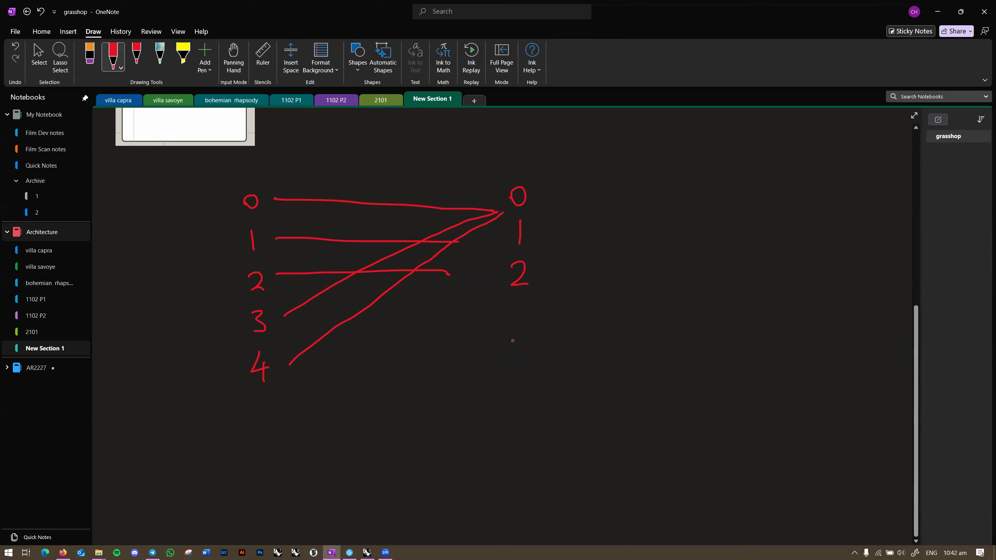
Step: Add bracketed (3) and (4) under the shorter right-hand column
{"action": "mouse_move", "coordinate": [502, 300]}
{"action": "left_mouse_down"}
{"action": "mouse_move", "coordinate": [486, 326]}
{"action": "mouse_move", "coordinate": [497, 334]}
{"action": "left_mouse_up"}
{"action": "mouse_move", "coordinate": [509, 308]}
{"action": "left_mouse_down"}
{"action": "mouse_move", "coordinate": [510, 327]}
{"action": "mouse_move", "coordinate": [528, 332]}
{"action": "mouse_move", "coordinate": [486, 380]}
{"action": "left_mouse_up"}
{"action": "mouse_move", "coordinate": [511, 351]}
{"action": "left_mouse_down"}
{"action": "mouse_move", "coordinate": [523, 357]}
{"action": "mouse_move", "coordinate": [520, 369]}
{"action": "left_mouse_up"}
{"action": "left_click_drag", "start_coordinate": [529, 345], "coordinate": [524, 382]}
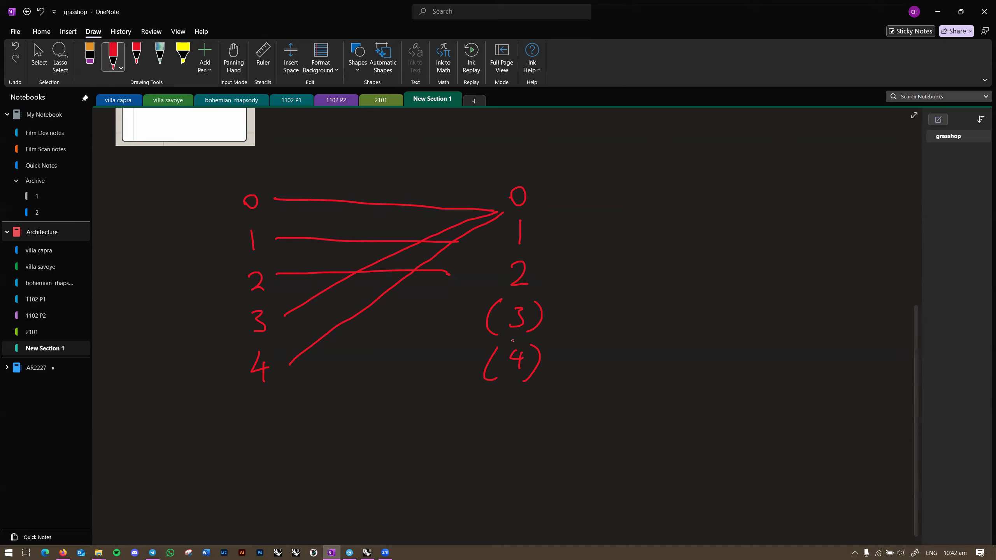
{"action": "key", "text": "alt+Tab"}
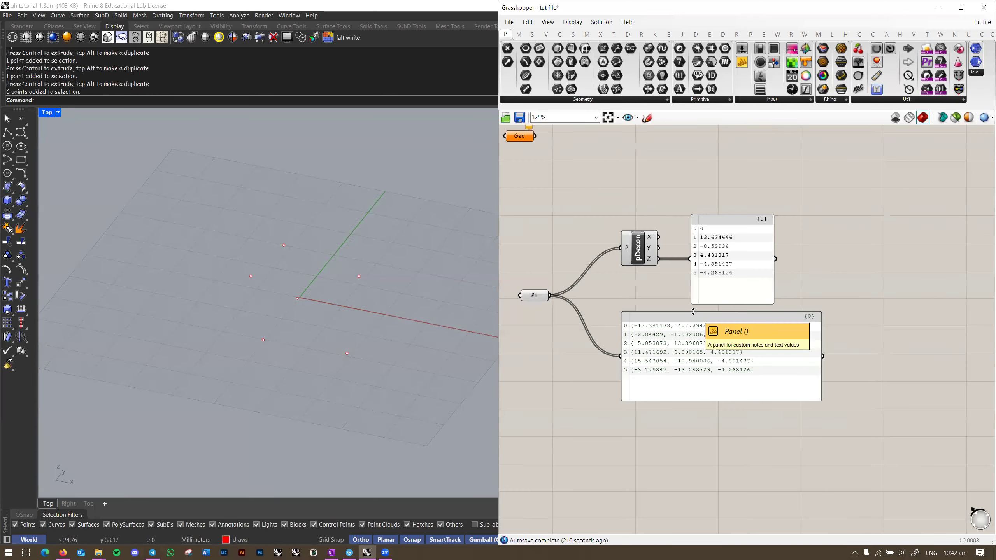
Step: Delete the pDecon and panel components and the six reference points in Rhino
{"action": "scroll", "coordinate": [785, 310], "scroll_direction": "down", "scroll_amount": 4}
{"action": "left_click_drag", "start_coordinate": [783, 296], "coordinate": [578, 412]}
{"action": "key", "text": "Delete"}
{"action": "right_click_drag", "start_coordinate": [329, 287], "coordinate": [341, 300]}
{"action": "left_click_drag", "start_coordinate": [369, 245], "coordinate": [216, 371]}
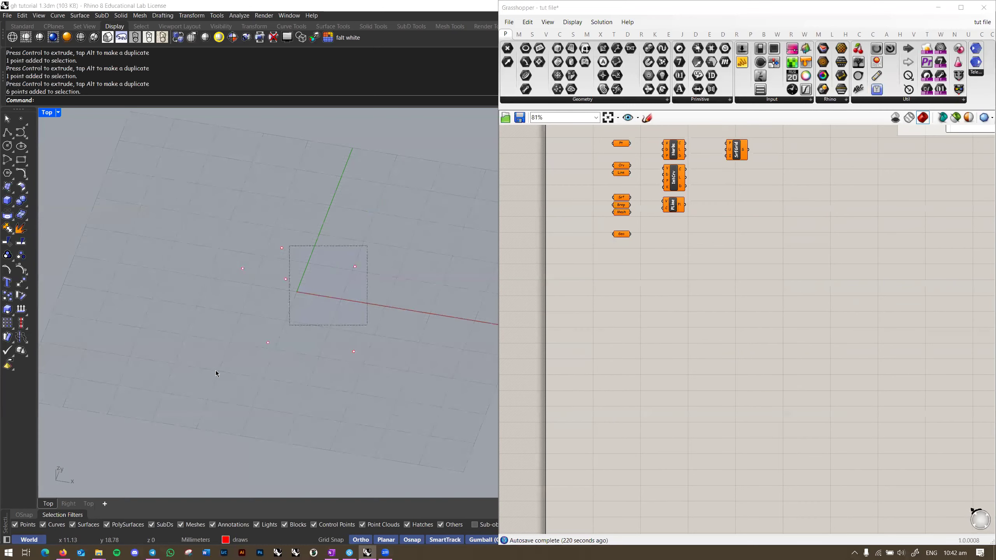
{"action": "key", "text": "Delete"}
Step: Switch the Rhino viewport to Top view and frame the parameter components on the canvas
{"action": "right_click_drag", "start_coordinate": [568, 220], "coordinate": [575, 297]}
{"action": "right_click_drag", "start_coordinate": [337, 274], "coordinate": [321, 291]}
{"action": "key", "text": "ctrl+F1"}
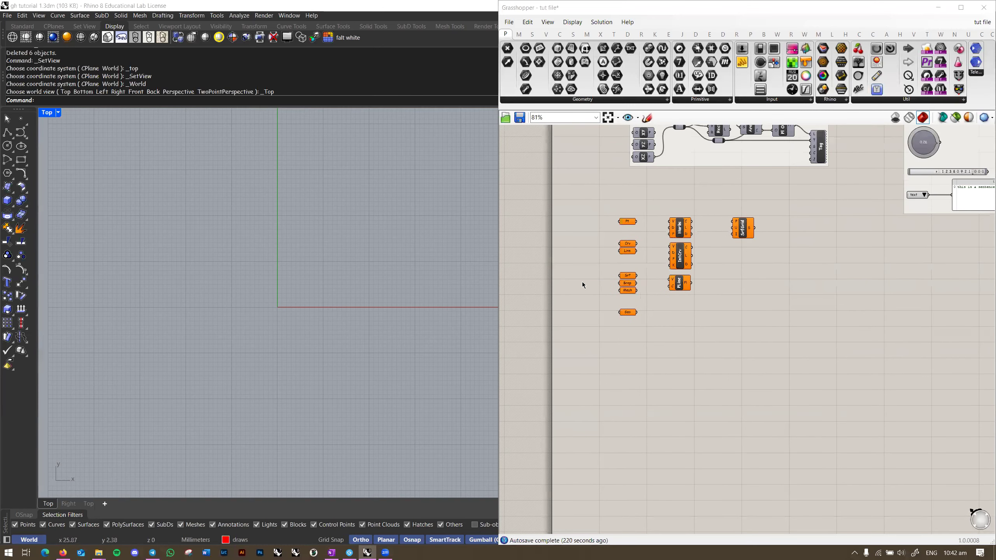
{"action": "right_click_drag", "start_coordinate": [652, 235], "coordinate": [648, 289]}
{"action": "scroll", "coordinate": [647, 289], "scroll_direction": "up", "scroll_amount": 3}
{"action": "scroll", "coordinate": [650, 284], "scroll_direction": "down", "scroll_amount": 2}
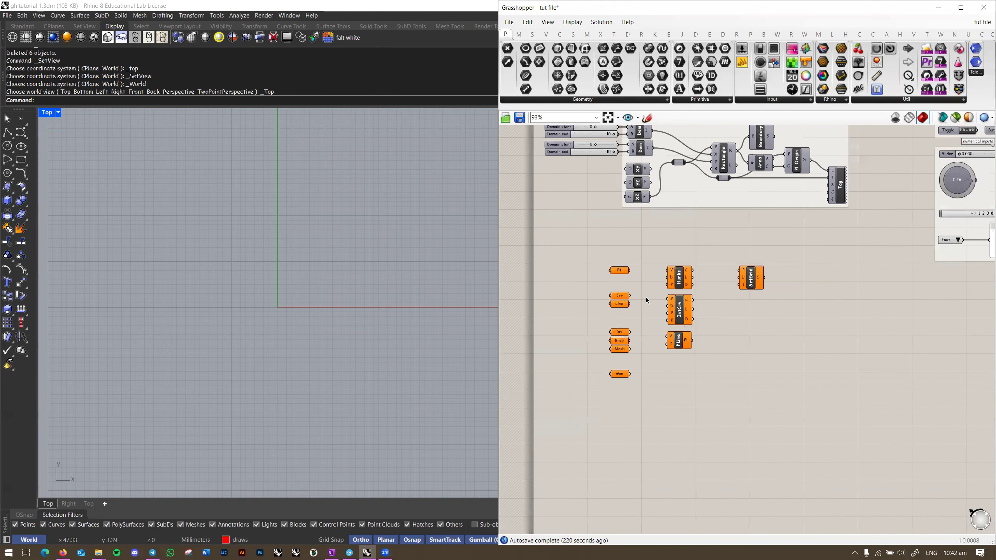
{"action": "right_click_drag", "start_coordinate": [657, 289], "coordinate": [651, 256]}
{"action": "scroll", "coordinate": [651, 255], "scroll_direction": "up", "scroll_amount": 2}
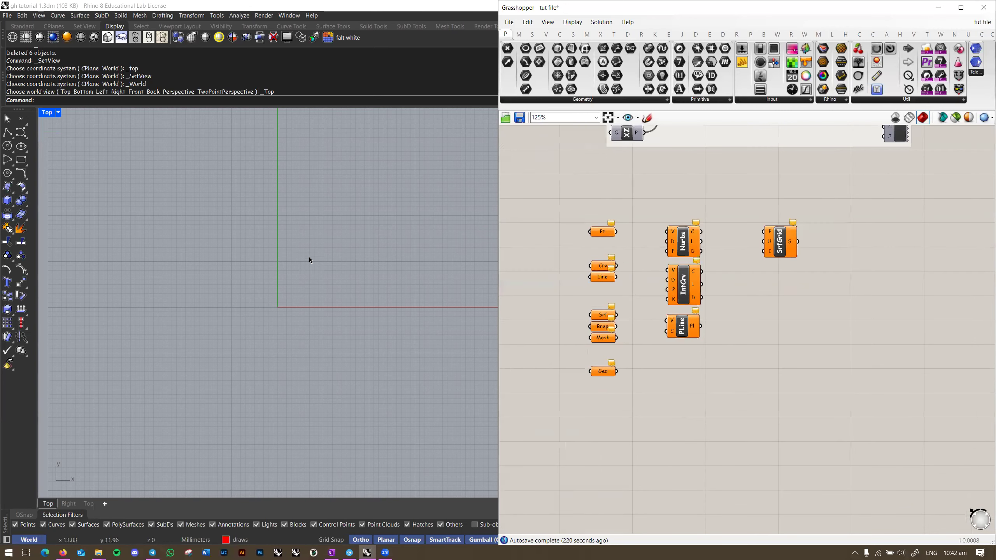
{"action": "scroll", "coordinate": [277, 314], "scroll_direction": "down", "scroll_amount": 2}
{"action": "scroll", "coordinate": [280, 312], "scroll_direction": "up", "scroll_amount": 1}
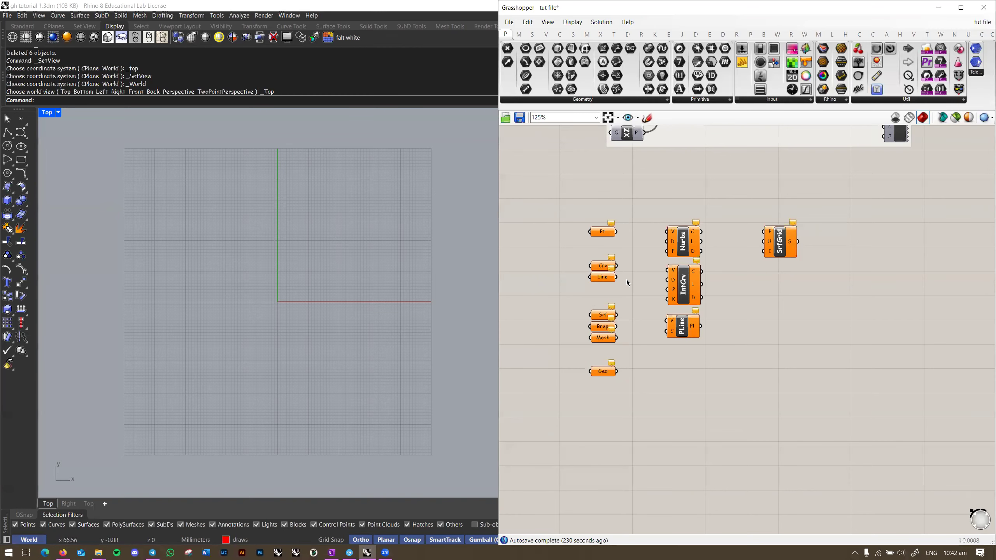
{"action": "scroll", "coordinate": [628, 278], "scroll_direction": "up", "scroll_amount": 1}
{"action": "right_click_drag", "start_coordinate": [638, 279], "coordinate": [646, 274]}
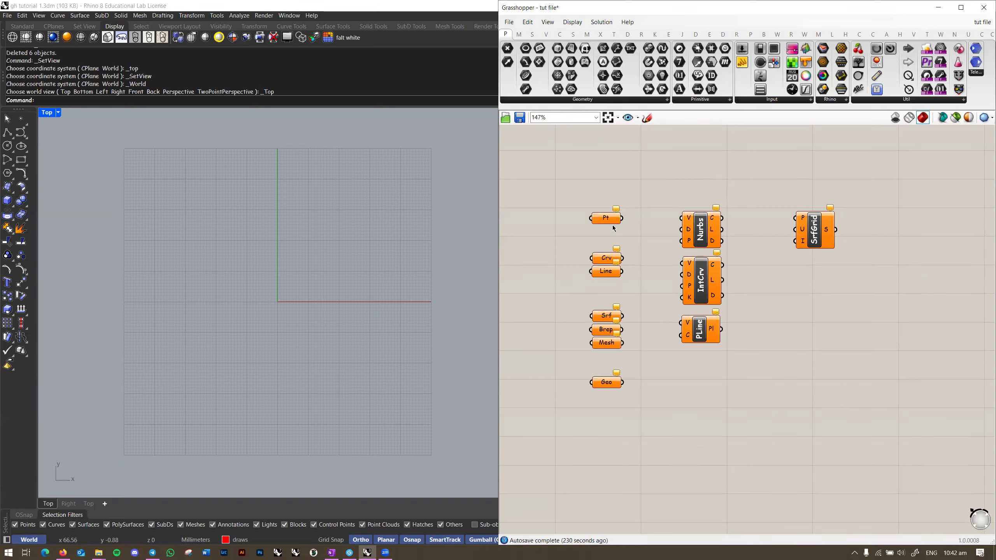
Step: Align the parameter components from Pt down to Geo into one vertical column
{"action": "left_click_drag", "start_coordinate": [563, 186], "coordinate": [646, 416]}
{"action": "left_click", "coordinate": [606, 207]}
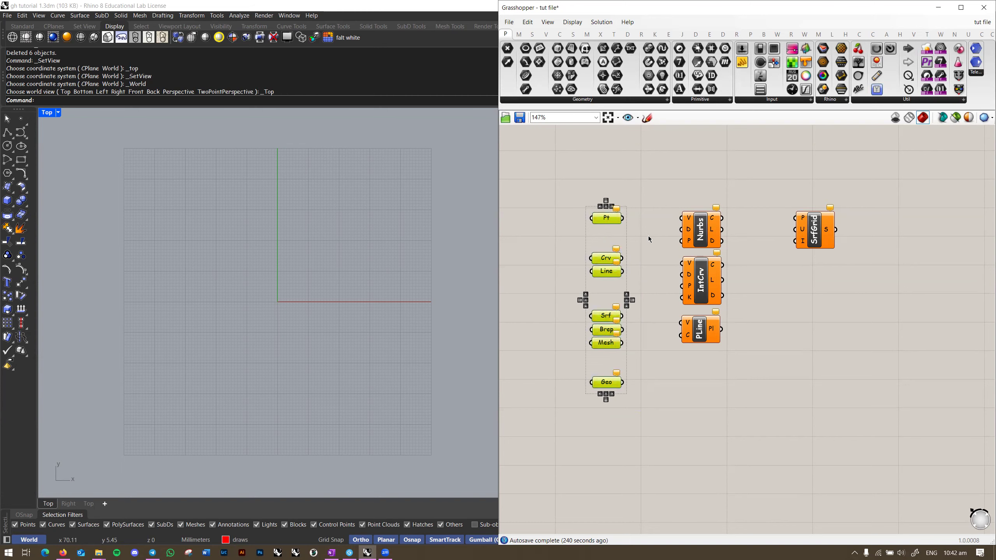
{"action": "left_click", "coordinate": [644, 246]}
{"action": "right_click_drag", "start_coordinate": [640, 249], "coordinate": [641, 234]}
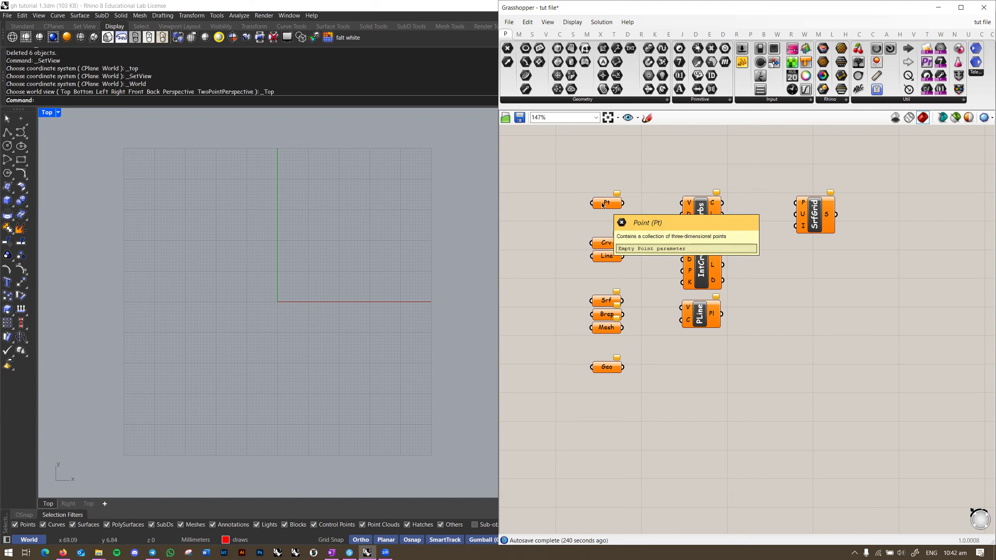
{"action": "right_click_drag", "start_coordinate": [298, 300], "coordinate": [277, 305]}
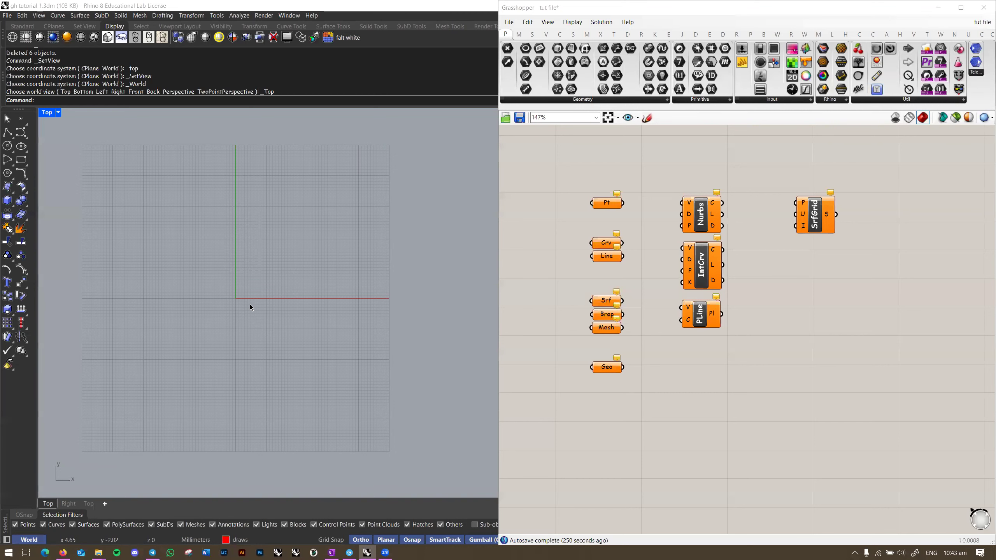
Step: Draw an open freeform curve from the origin through four more points sweeping up and right, then select it
{"action": "type", "text": "oint"}
{"action": "key", "text": "Escape"}
{"action": "left_click", "coordinate": [7, 132]}
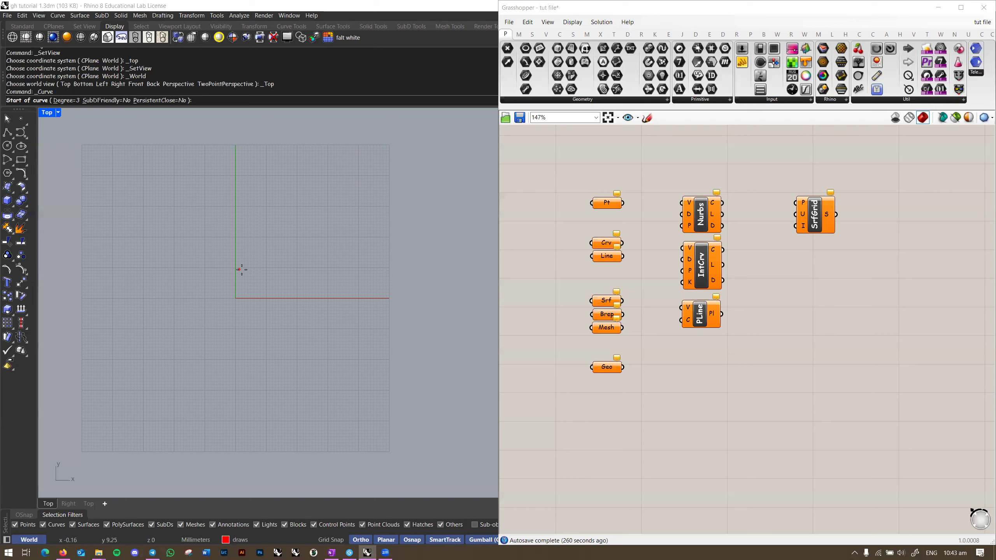
{"action": "left_click", "coordinate": [235, 298]}
{"action": "key", "text": "F8"}
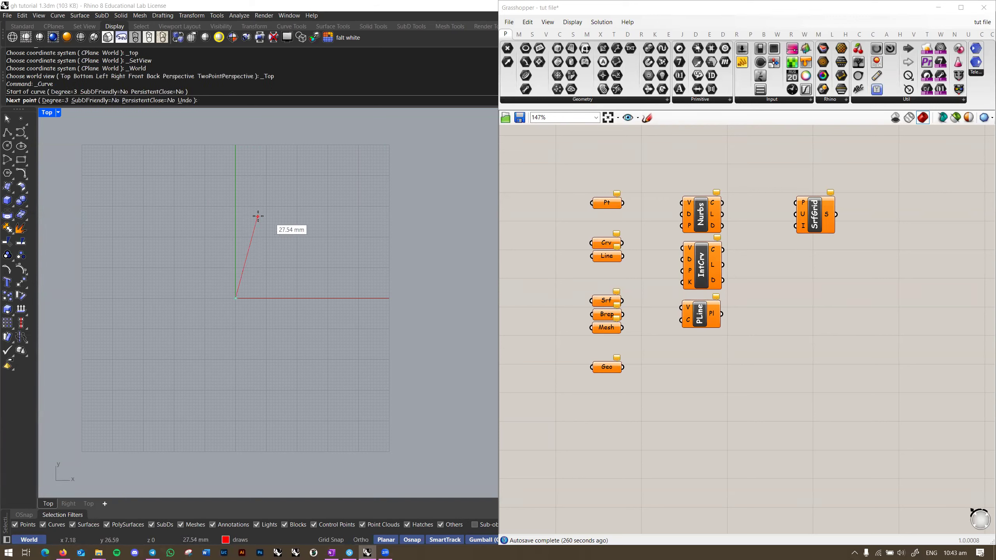
{"action": "left_click", "coordinate": [258, 215]}
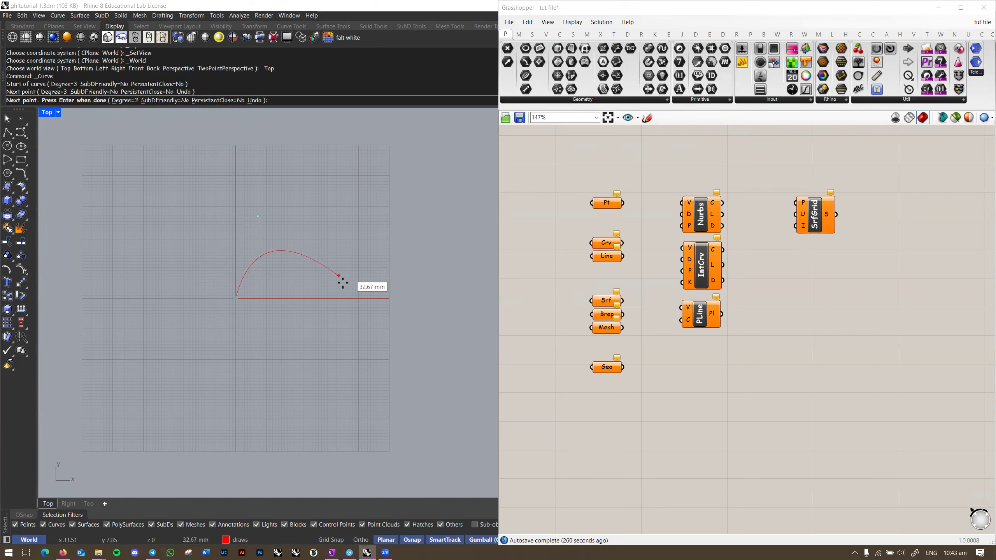
{"action": "key", "text": "shift"}
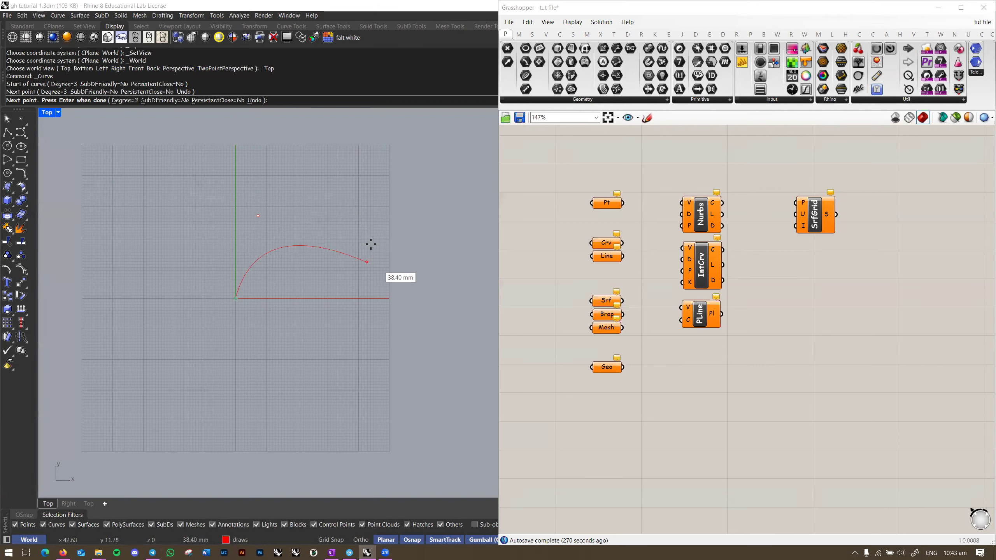
{"action": "left_click", "coordinate": [413, 266]}
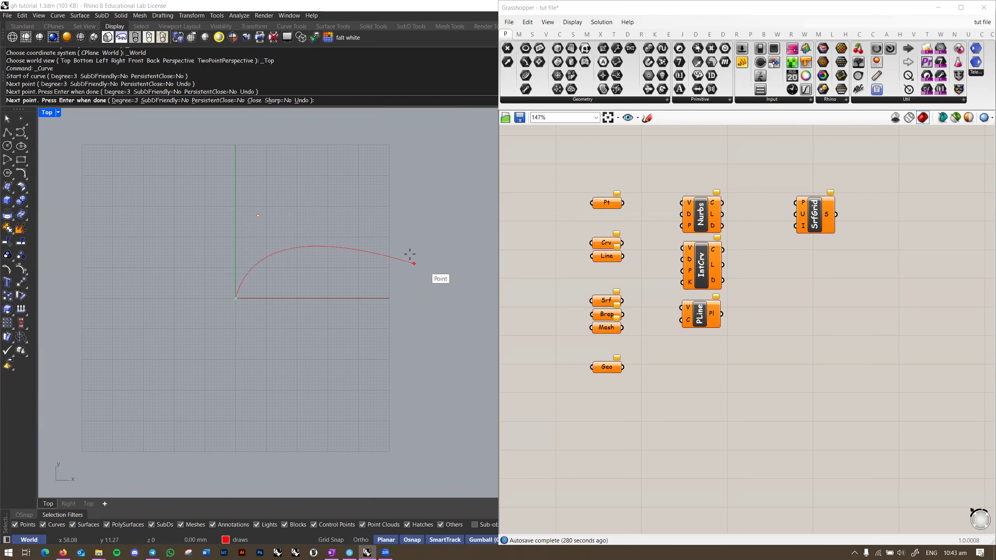
{"action": "left_click", "coordinate": [397, 128]}
{"action": "right_click_drag", "start_coordinate": [436, 148], "coordinate": [314, 250]}
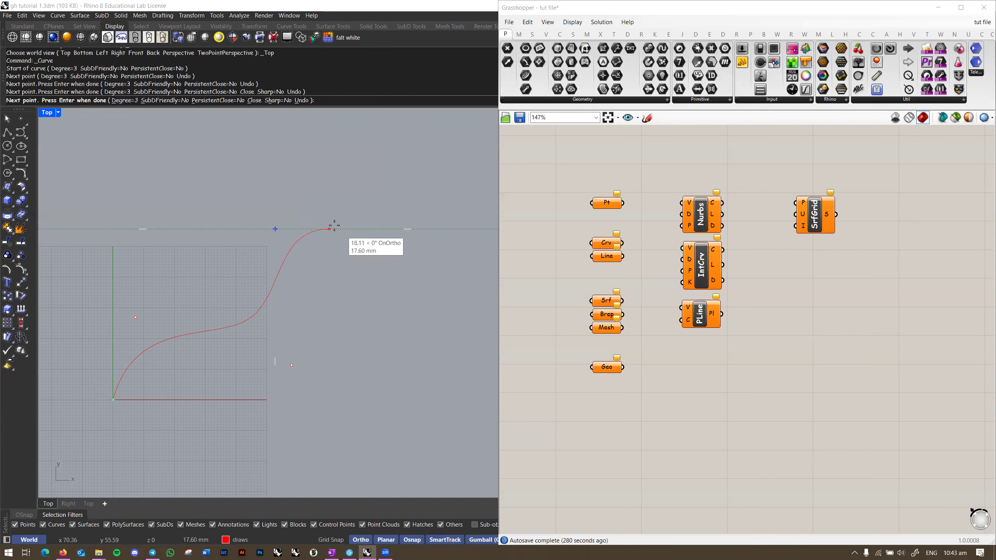
{"action": "left_click", "coordinate": [432, 195]}
{"action": "key", "text": "Return"}
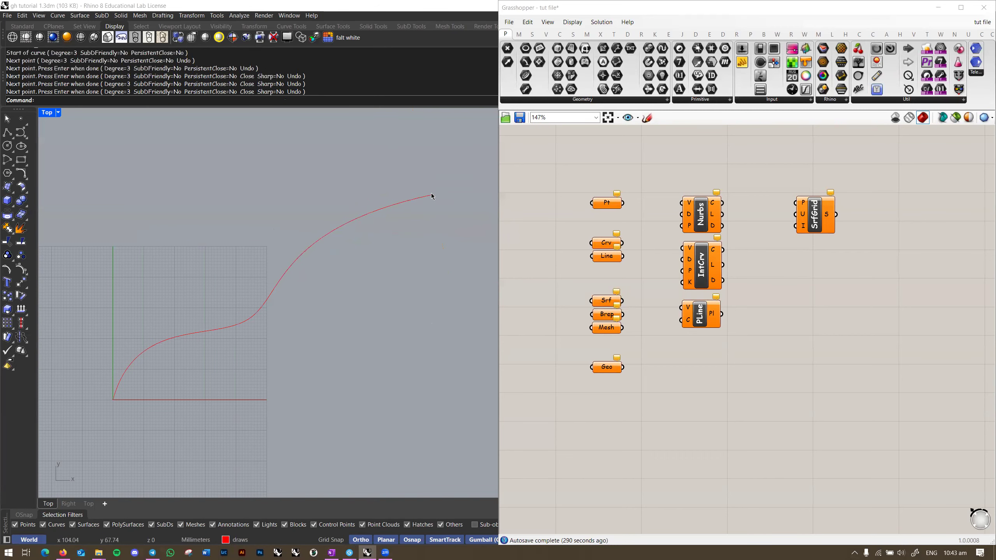
{"action": "left_click", "coordinate": [432, 196]}
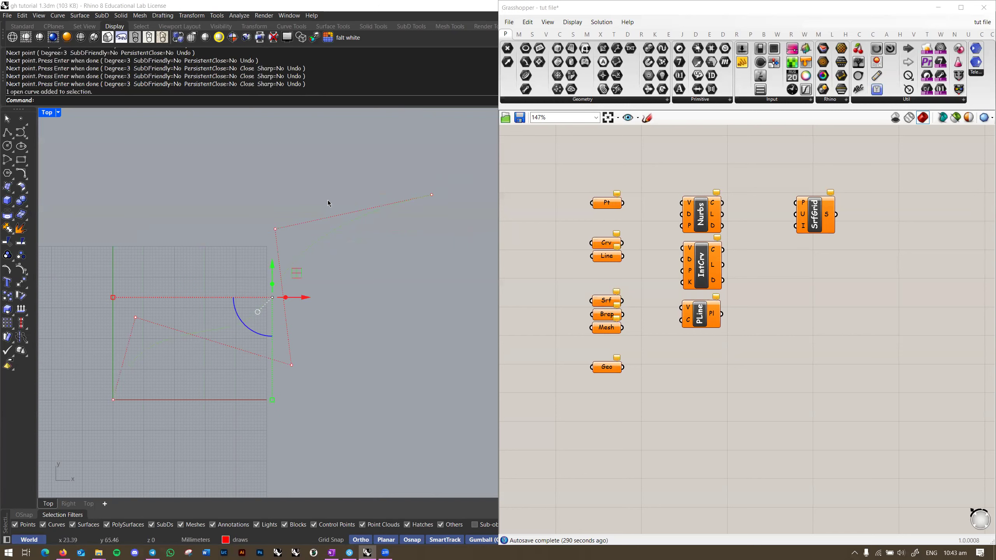
{"action": "right_click_drag", "start_coordinate": [205, 357], "coordinate": [243, 331]}
Step: Place Point objects on the curve's end and control point locations
{"action": "type", "text": "Point"}
{"action": "key", "text": "Return"}
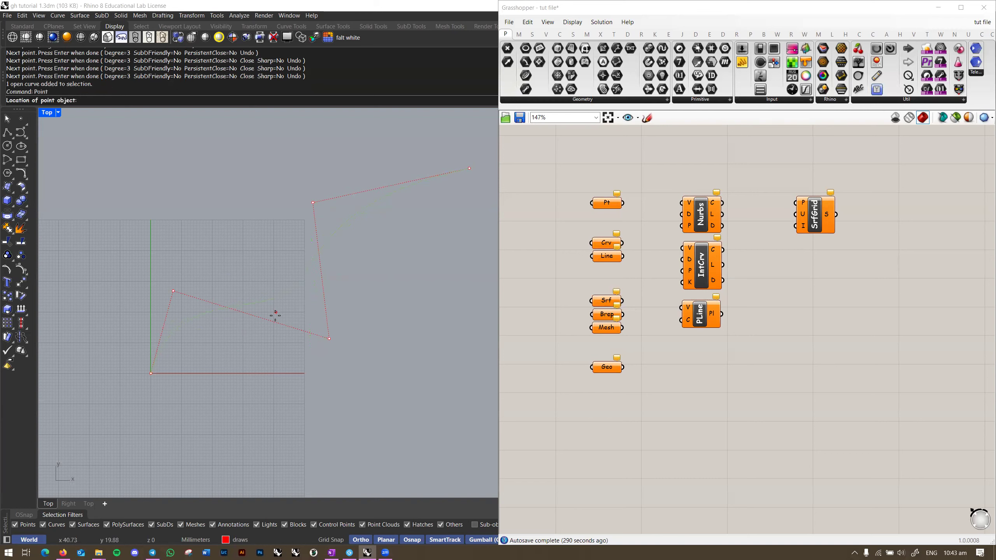
{"action": "left_click", "coordinate": [150, 374]}
{"action": "key", "text": "Return"}
{"action": "left_click", "coordinate": [173, 291]}
{"action": "key", "text": "Return"}
{"action": "left_click", "coordinate": [334, 339]}
{"action": "key", "text": "Return"}
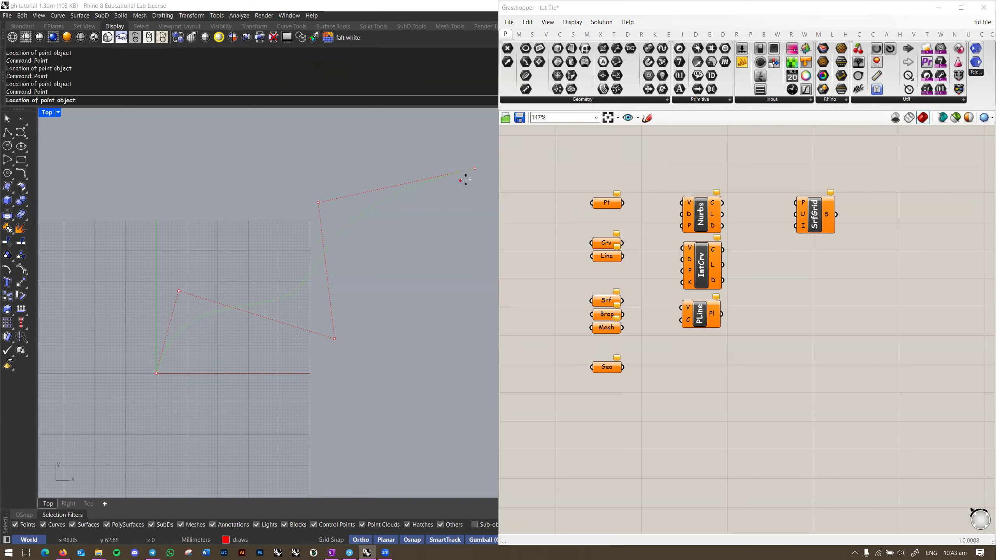
{"action": "left_click", "coordinate": [477, 172]}
Step: Delete the curve and select the five remaining points
{"action": "left_click", "coordinate": [391, 179]}
{"action": "key", "text": "Delete"}
{"action": "right_click_drag", "start_coordinate": [393, 251], "coordinate": [361, 273]}
{"action": "scroll", "coordinate": [361, 274], "scroll_direction": "down", "scroll_amount": 2}
{"action": "left_click_drag", "start_coordinate": [439, 165], "coordinate": [165, 389]}
{"action": "right_click_drag", "start_coordinate": [380, 308], "coordinate": [330, 310]}
{"action": "left_click", "coordinate": [354, 320]}
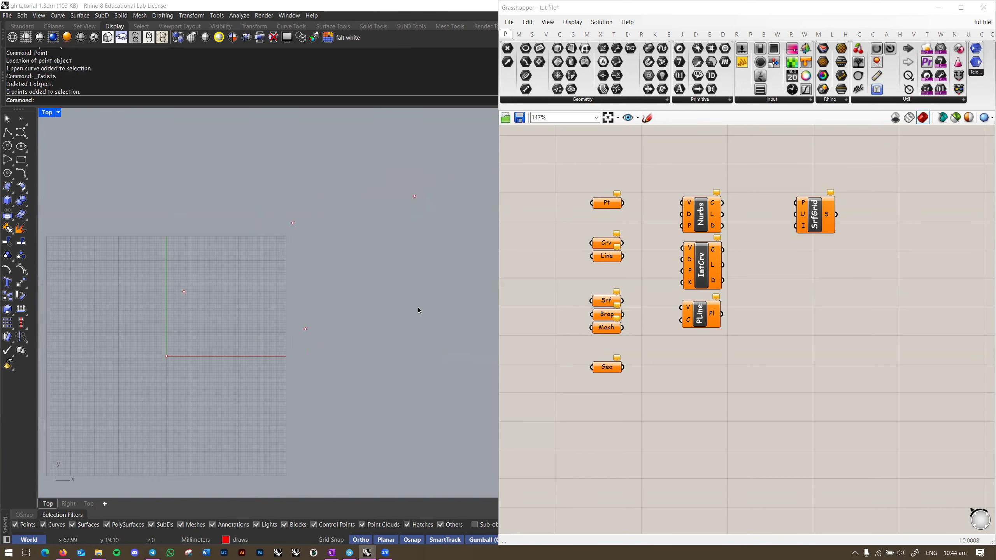
{"action": "left_click_drag", "start_coordinate": [451, 152], "coordinate": [157, 365]}
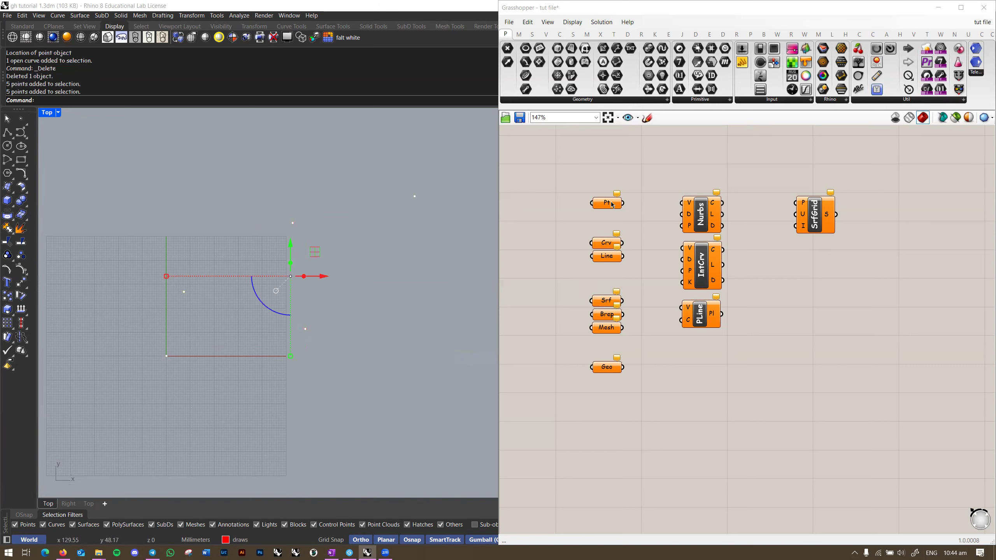
Step: Store the five selected points in the Pt parameter via Set Multiple Points
{"action": "right_click", "coordinate": [606, 204]}
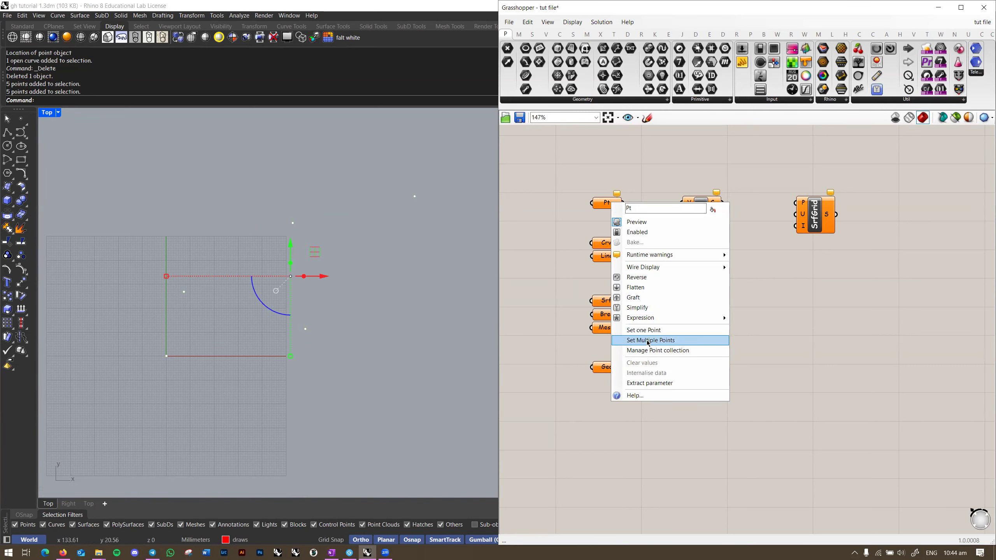
{"action": "left_click", "coordinate": [721, 340]}
{"action": "left_click", "coordinate": [365, 291]}
{"action": "mouse_move", "coordinate": [365, 292]}
{"action": "right_mouse_down"}
{"action": "mouse_move", "coordinate": [341, 305]}
{"action": "mouse_move", "coordinate": [370, 296]}
{"action": "right_mouse_up"}
{"action": "scroll", "coordinate": [365, 290], "scroll_direction": "up", "scroll_amount": 1}
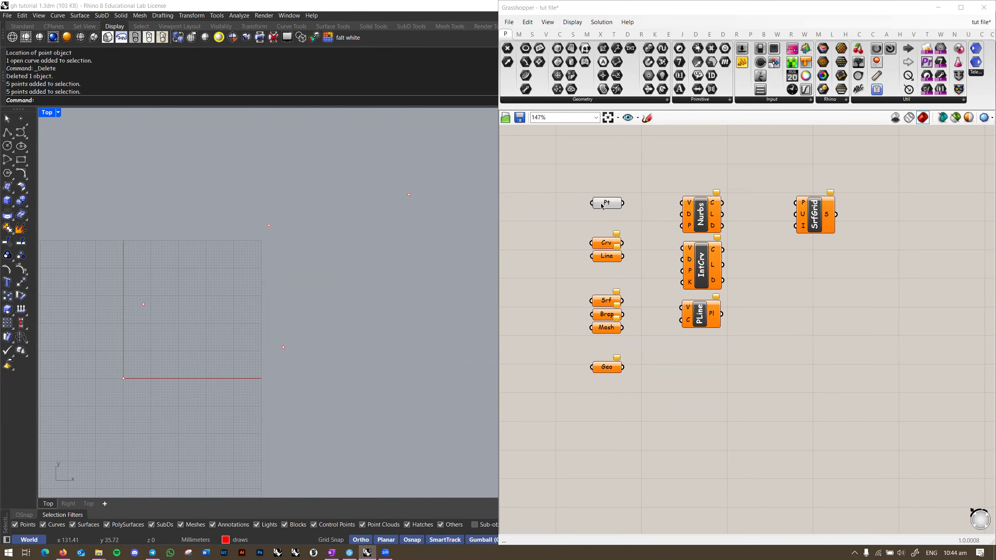
Step: Save the Grasshopper definition to the tut file with Ctrl+S
{"action": "mouse_move", "coordinate": [604, 207]}
{"action": "double_click", "coordinate": [696, 165]}
{"action": "left_click", "coordinate": [638, 180]}
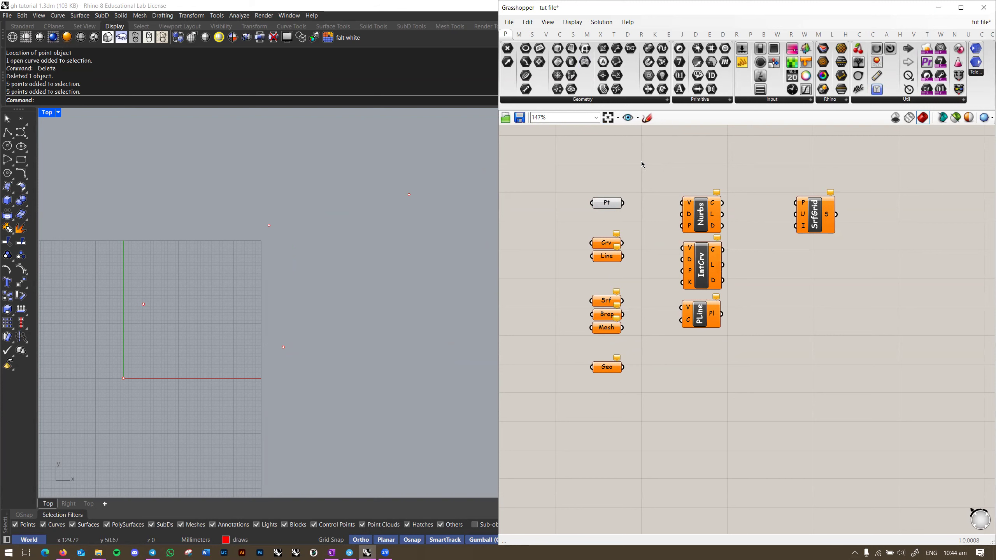
{"action": "key", "text": "ctrl+s"}
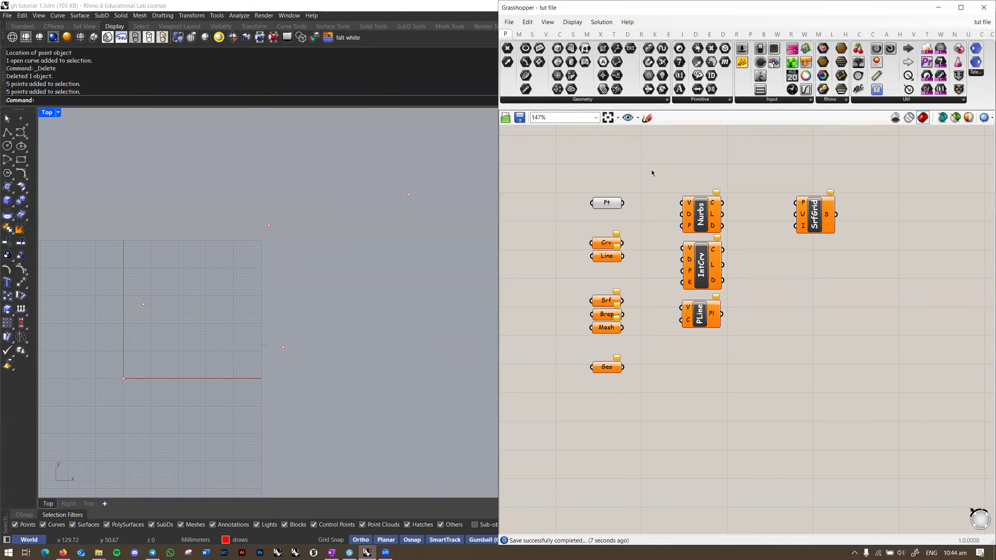
Step: Browse the Curve, Surface and Mesh tabs, then expand the Curve tab's full Spline component list
{"action": "left_click", "coordinate": [563, 35]}
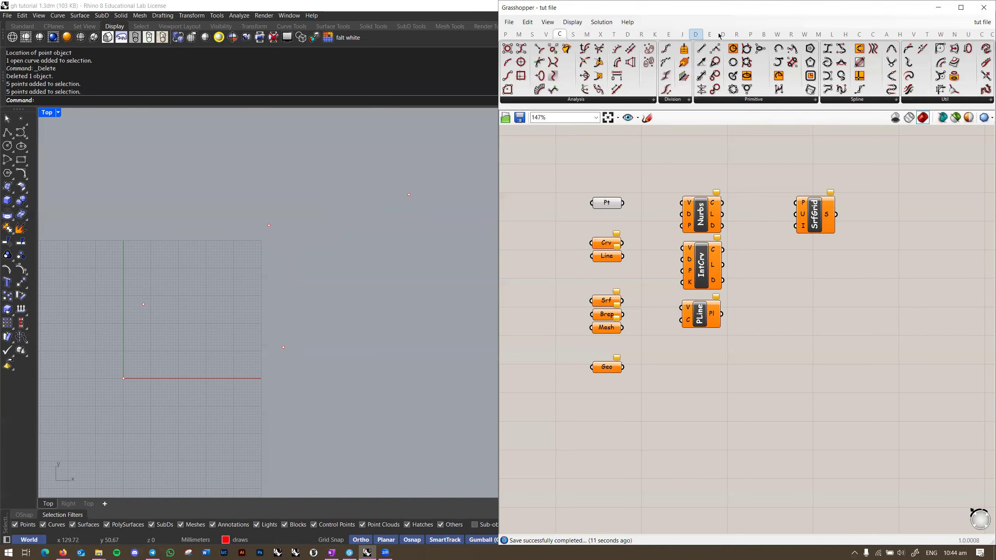
{"action": "left_click", "coordinate": [574, 34]}
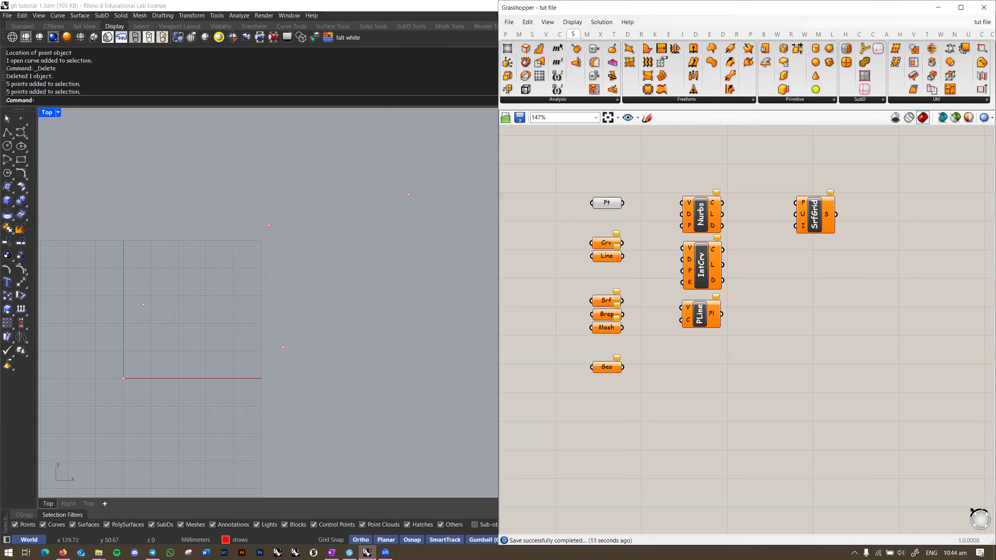
{"action": "left_click", "coordinate": [587, 35]}
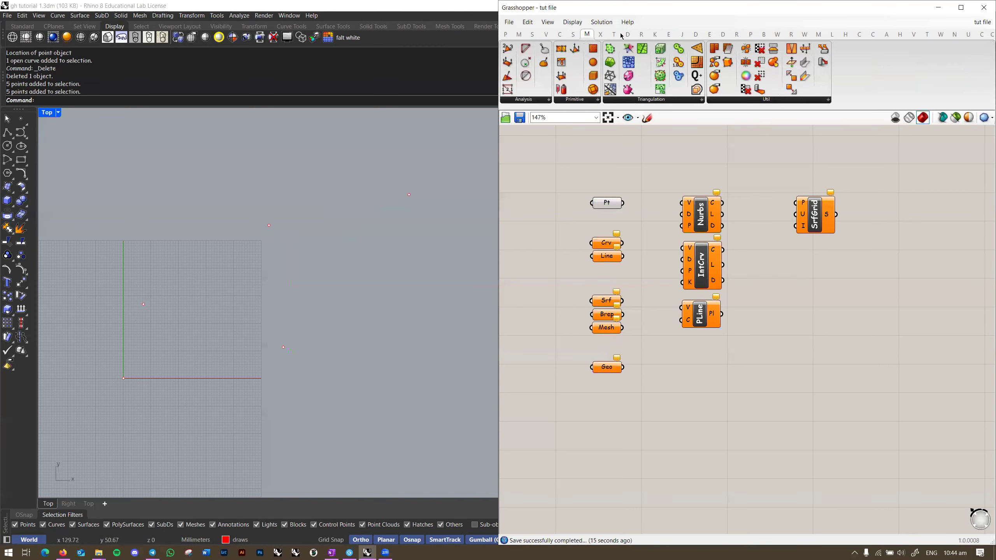
{"action": "left_click", "coordinate": [560, 34]}
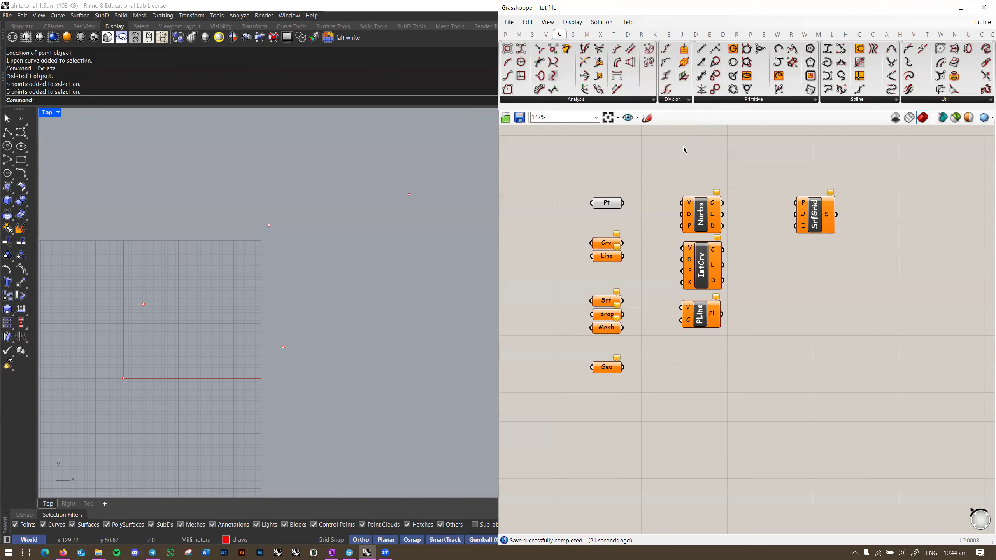
{"action": "right_click_drag", "start_coordinate": [682, 155], "coordinate": [704, 162]}
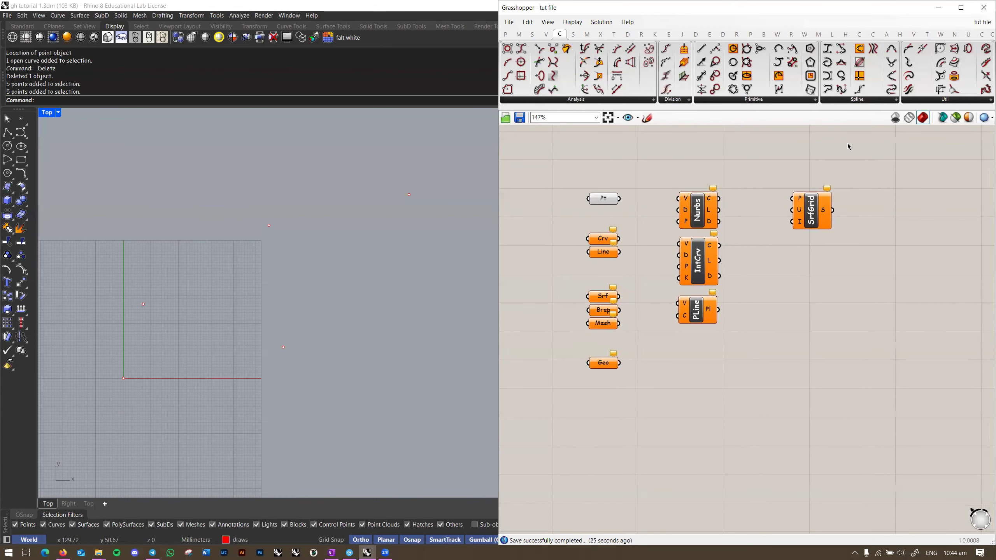
{"action": "left_click", "coordinate": [864, 102]}
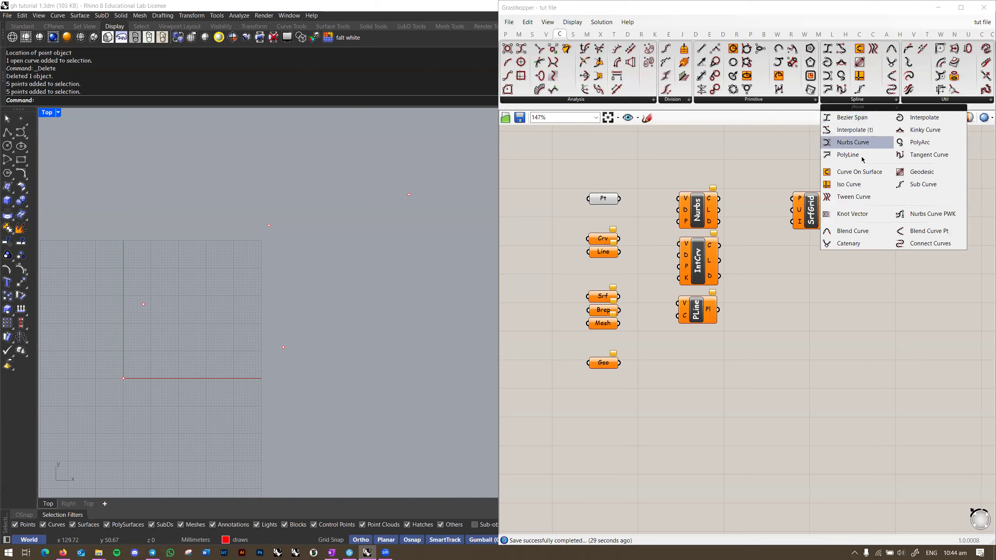
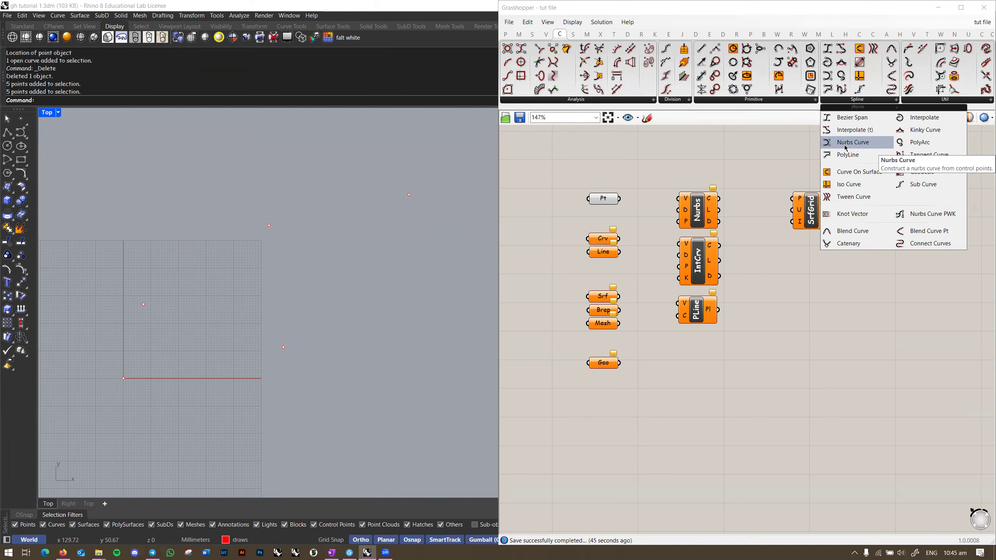
Step: Place a Nurbs Curve component and delete the spare Nurbs, IntCrv and PLine components
{"action": "left_click", "coordinate": [846, 146]}
{"action": "left_click", "coordinate": [701, 157]}
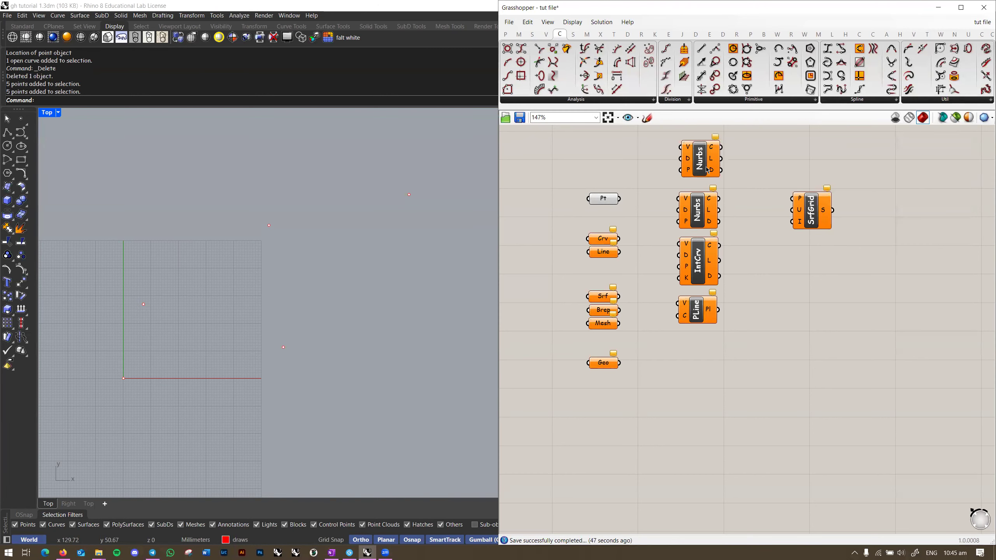
{"action": "left_click_drag", "start_coordinate": [730, 188], "coordinate": [666, 355]}
{"action": "key", "text": "Delete"}
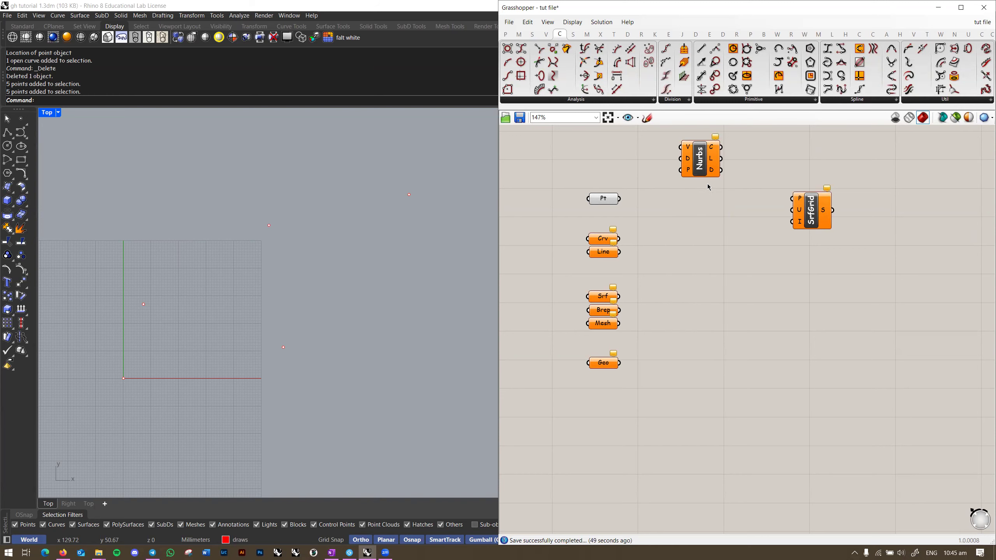
Step: Move the Nurbs component down and push SrfGrid out of the way to the upper right
{"action": "left_click_drag", "start_coordinate": [701, 166], "coordinate": [701, 205]}
{"action": "left_click_drag", "start_coordinate": [811, 211], "coordinate": [910, 156]}
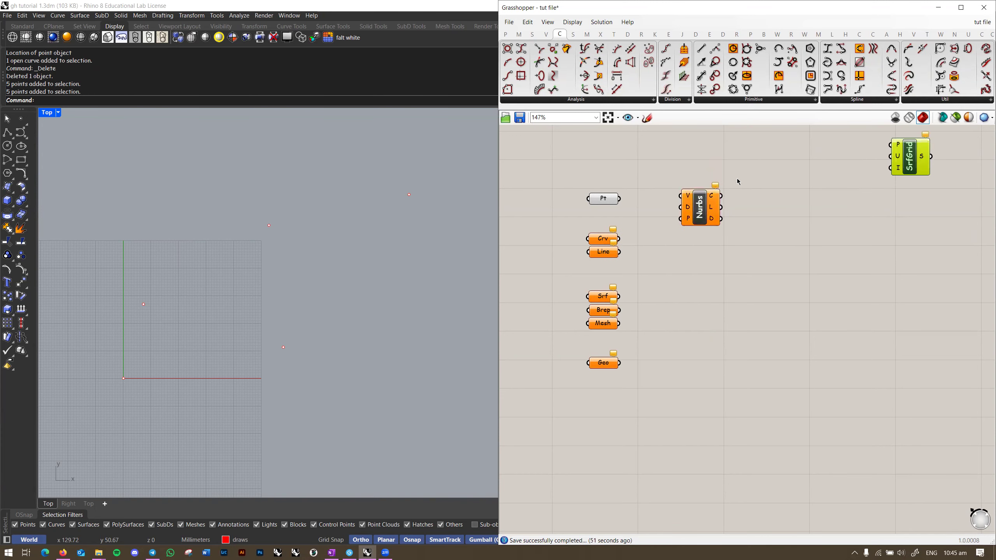
{"action": "scroll", "coordinate": [711, 232], "scroll_direction": "up", "scroll_amount": 2}
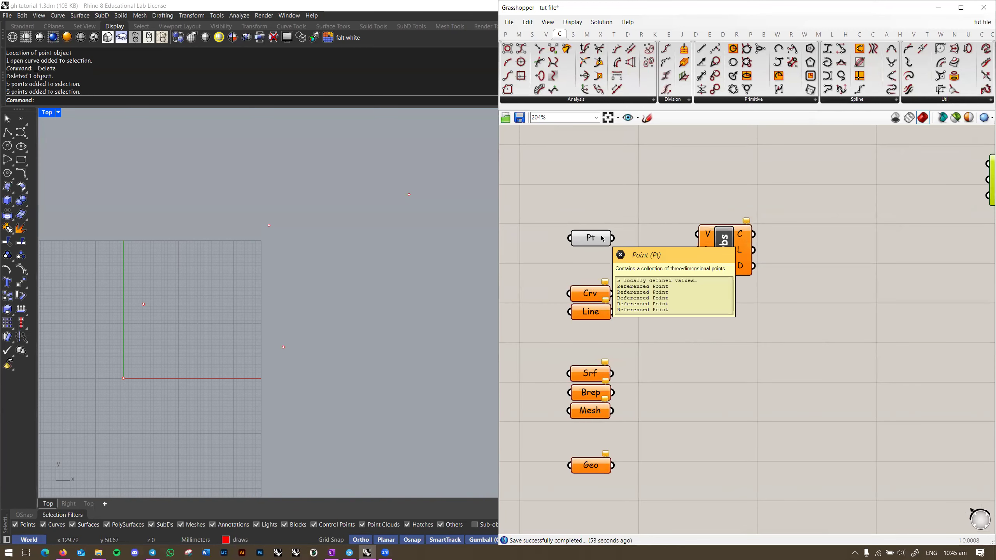
{"action": "scroll", "coordinate": [705, 238], "scroll_direction": "up", "scroll_amount": 3}
{"action": "right_click_drag", "start_coordinate": [699, 218], "coordinate": [775, 218]}
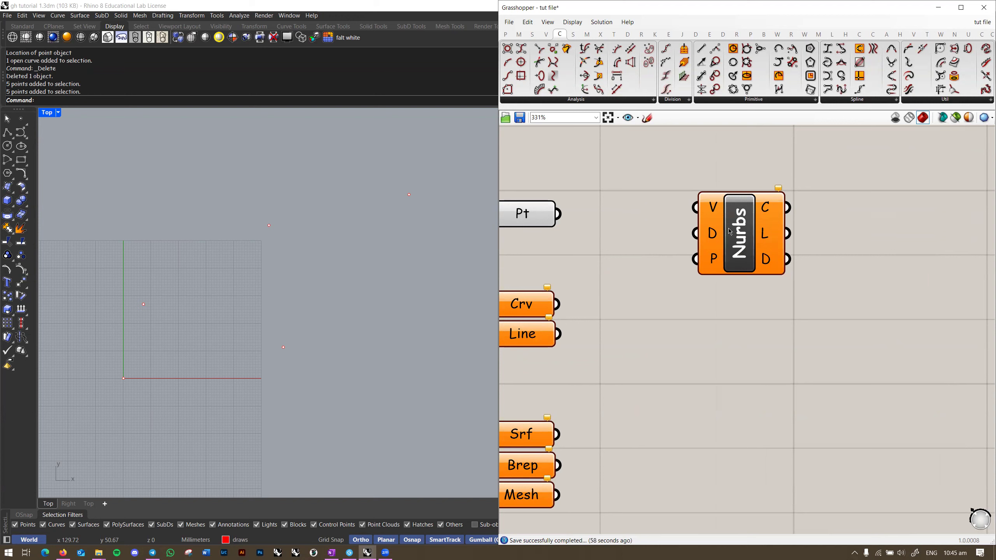
{"action": "mouse_move", "coordinate": [712, 205]}
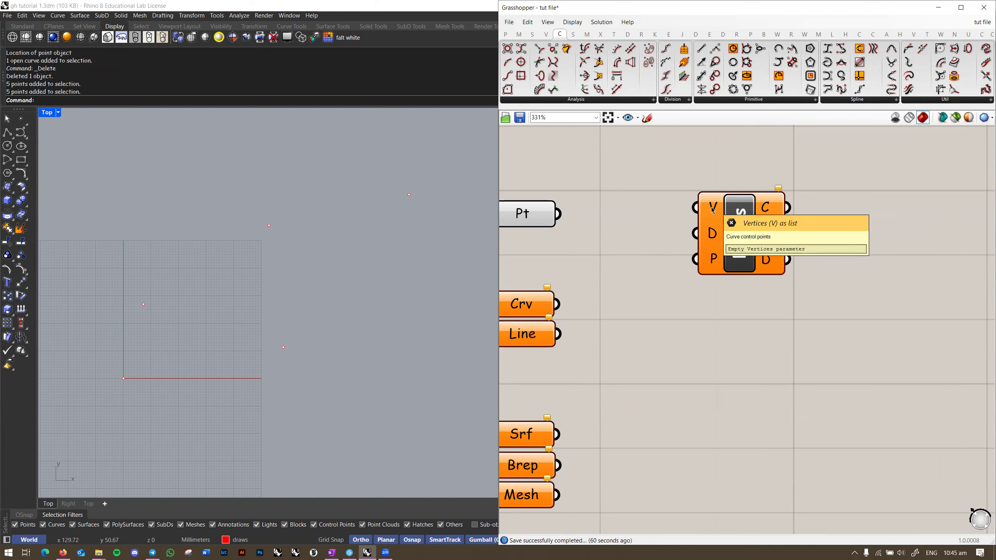
{"action": "mouse_move", "coordinate": [712, 233]}
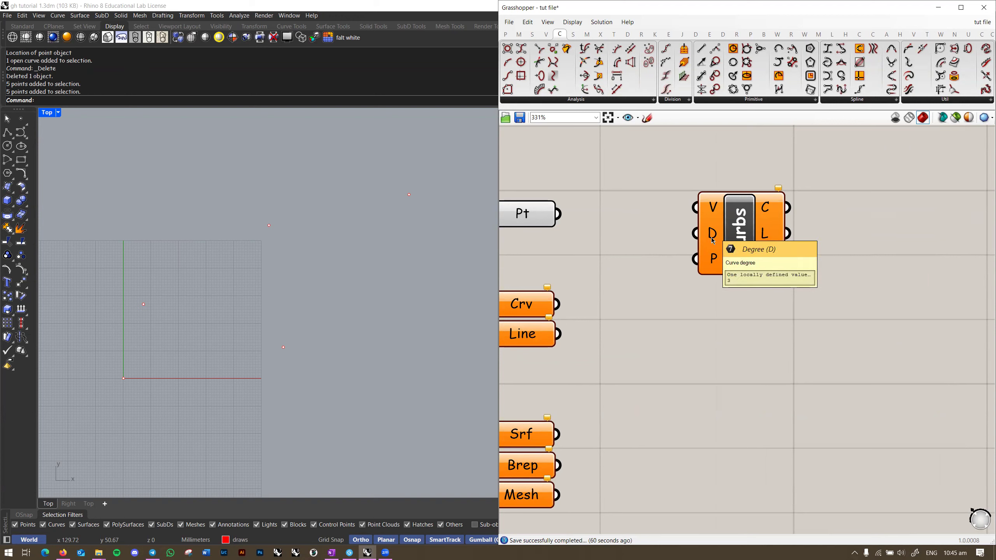
{"action": "mouse_move", "coordinate": [715, 261]}
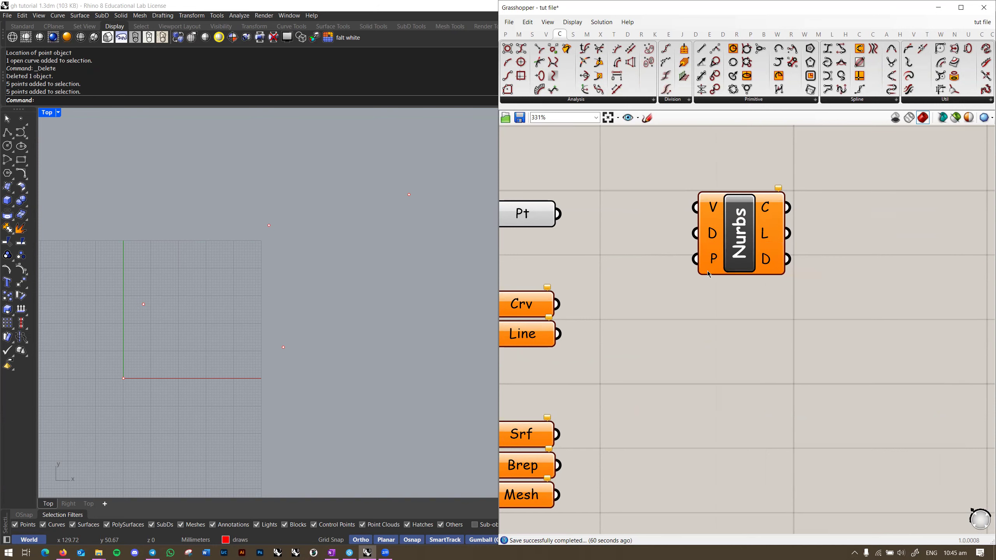
{"action": "right_click_drag", "start_coordinate": [714, 261], "coordinate": [722, 251]}
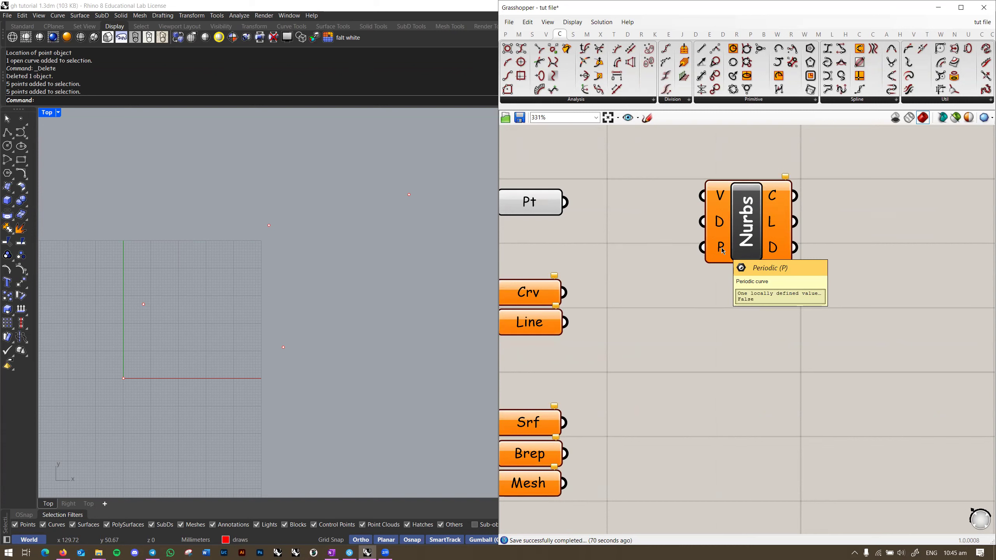
{"action": "mouse_move", "coordinate": [720, 222]}
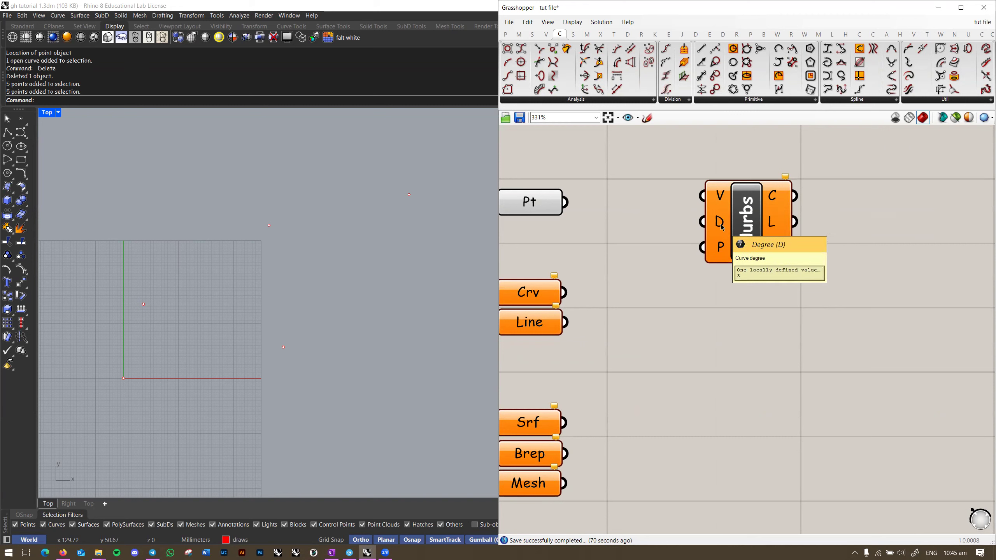
{"action": "left_click_drag", "start_coordinate": [731, 221], "coordinate": [737, 237]}
{"action": "mouse_move", "coordinate": [725, 208]}
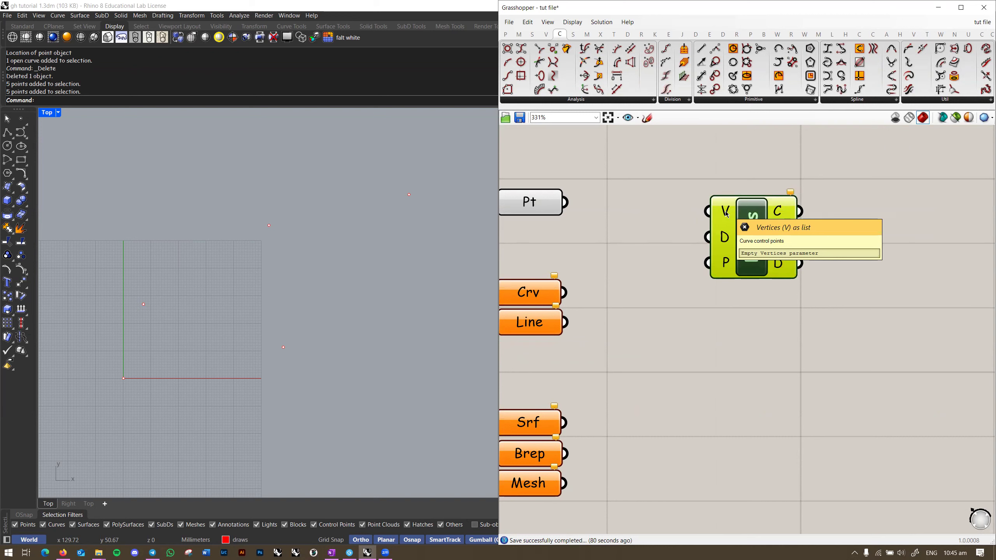
{"action": "left_click_drag", "start_coordinate": [726, 214], "coordinate": [721, 209]}
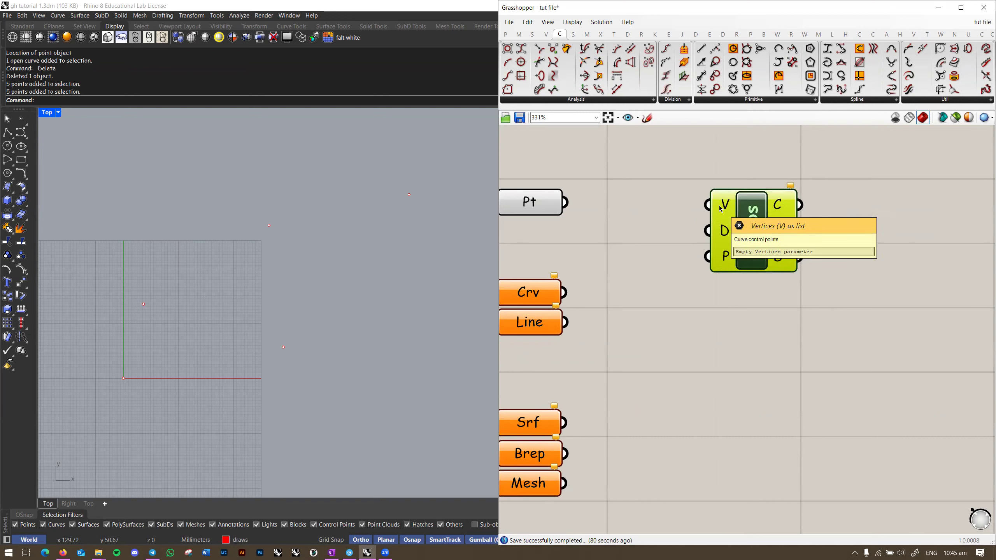
{"action": "left_click", "coordinate": [529, 202]}
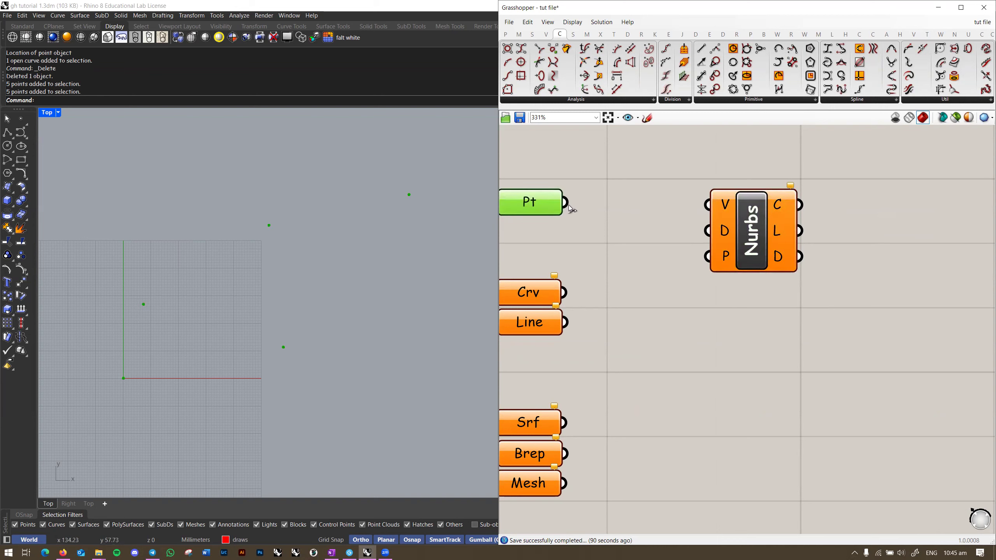
Step: Wire the Pt points into the Nurbs V input so the curve previews in Top
{"action": "left_click_drag", "start_coordinate": [570, 209], "coordinate": [710, 202]}
{"action": "left_click", "coordinate": [756, 197]}
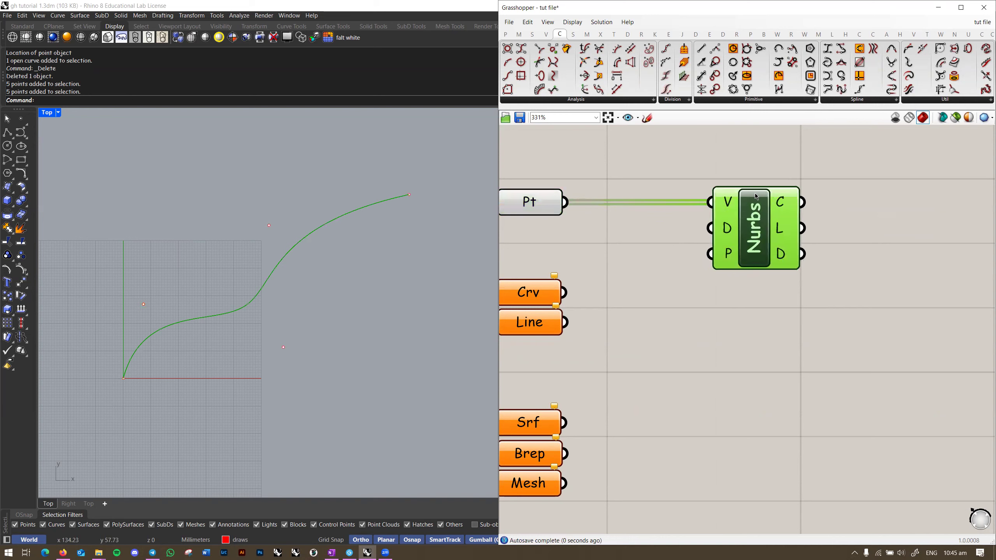
{"action": "scroll", "coordinate": [236, 329], "scroll_direction": "up", "scroll_amount": 5}
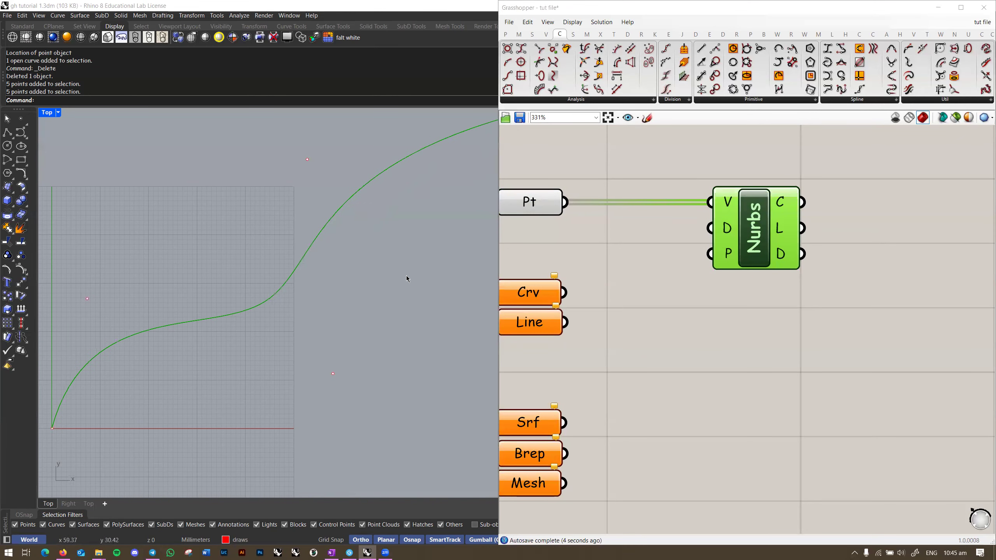
{"action": "mouse_move", "coordinate": [353, 299]}
{"action": "right_mouse_down"}
{"action": "mouse_move", "coordinate": [360, 276]}
{"action": "mouse_move", "coordinate": [345, 283]}
{"action": "right_mouse_up"}
Step: Undo to restore the deleted curve, then select and delete the stray duplicate curve
{"action": "key", "text": "ctrl+z"}
{"action": "scroll", "coordinate": [347, 280], "scroll_direction": "down", "scroll_amount": 2}
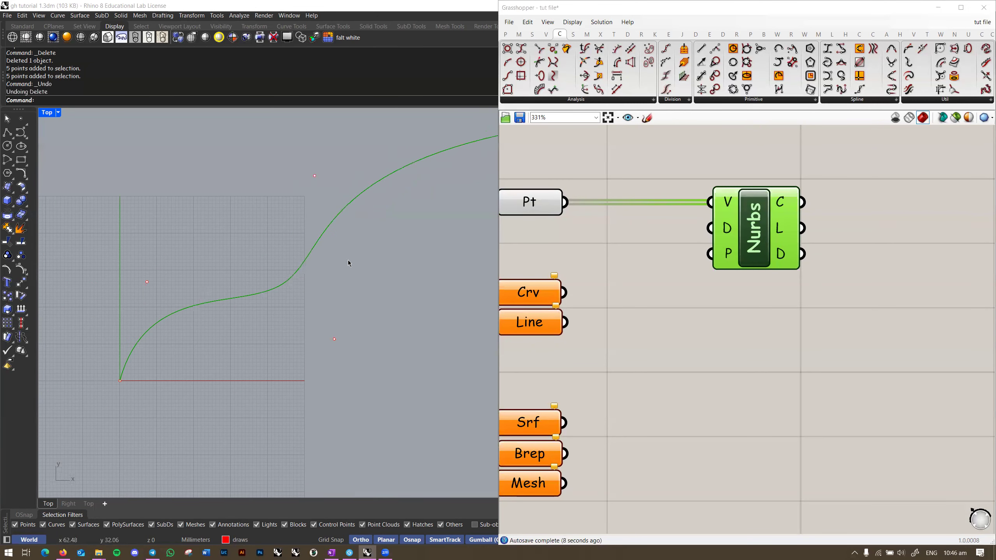
{"action": "left_click", "coordinate": [614, 302]}
{"action": "left_click", "coordinate": [445, 264]}
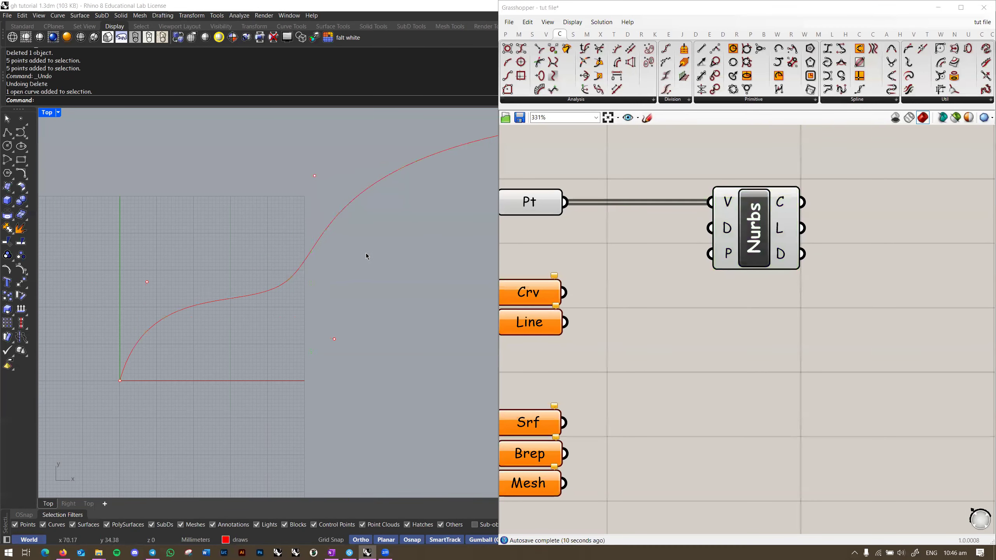
{"action": "left_click", "coordinate": [323, 233]}
{"action": "left_click", "coordinate": [418, 233]}
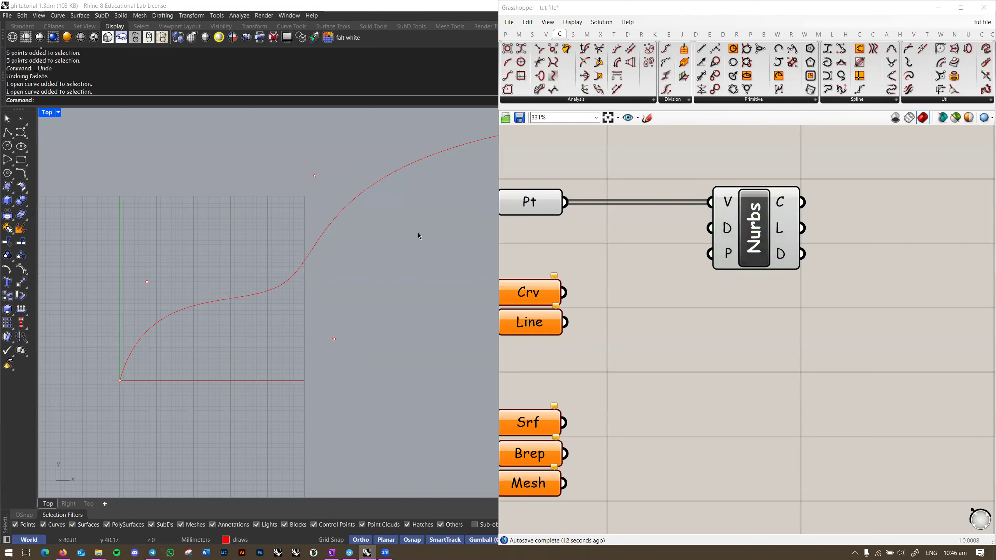
{"action": "left_click", "coordinate": [725, 254]}
{"action": "scroll", "coordinate": [360, 293], "scroll_direction": "down", "scroll_amount": 2}
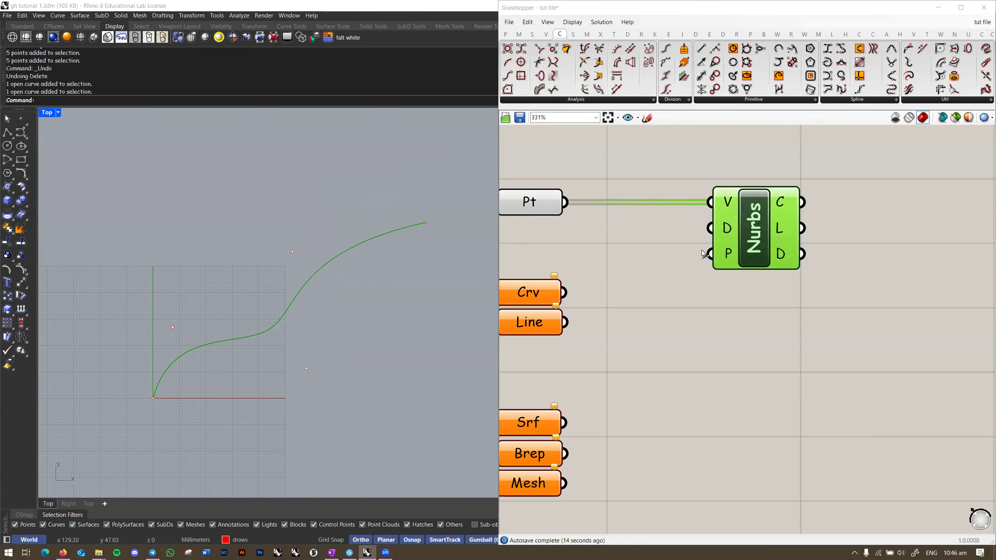
{"action": "left_click", "coordinate": [370, 239]}
{"action": "key", "text": "Delete"}
{"action": "right_click_drag", "start_coordinate": [348, 296], "coordinate": [348, 267]}
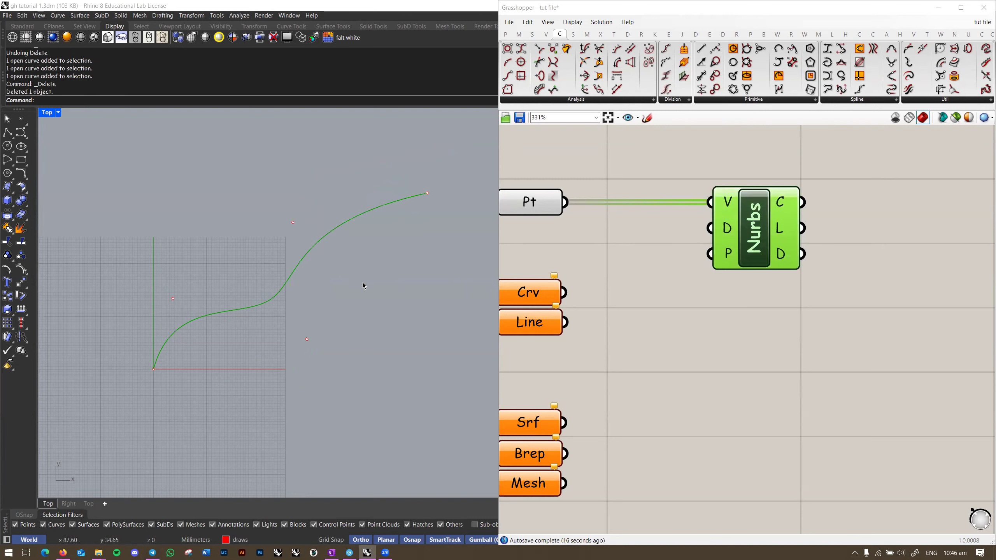
Step: Select the five referenced points in the Top view and reframe the Grasshopper canvas
{"action": "left_click_drag", "start_coordinate": [103, 186], "coordinate": [438, 398]}
{"action": "right_click_drag", "start_coordinate": [755, 303], "coordinate": [741, 325]}
{"action": "left_click", "coordinate": [741, 326]}
{"action": "scroll", "coordinate": [768, 232], "scroll_direction": "up", "scroll_amount": 2}
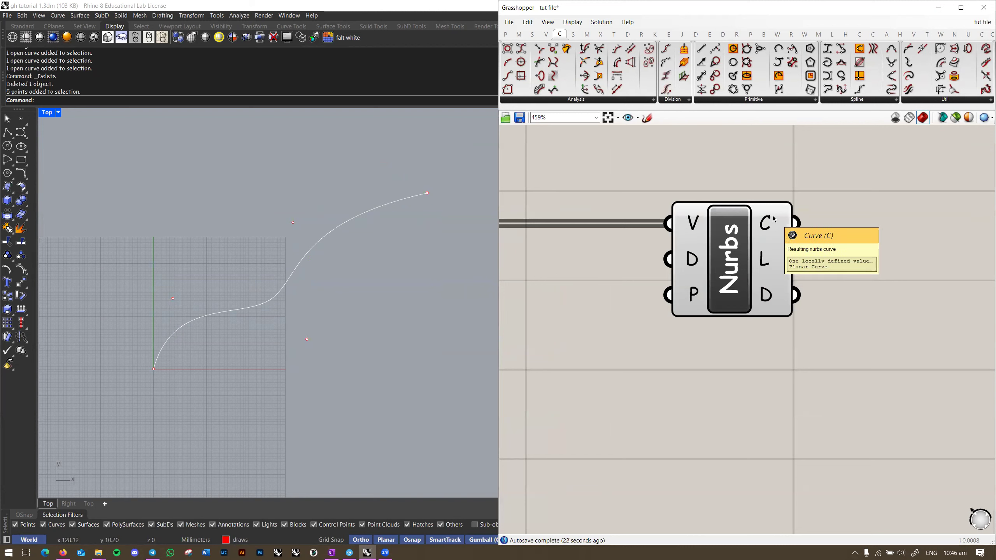
{"action": "mouse_move", "coordinate": [774, 258]}
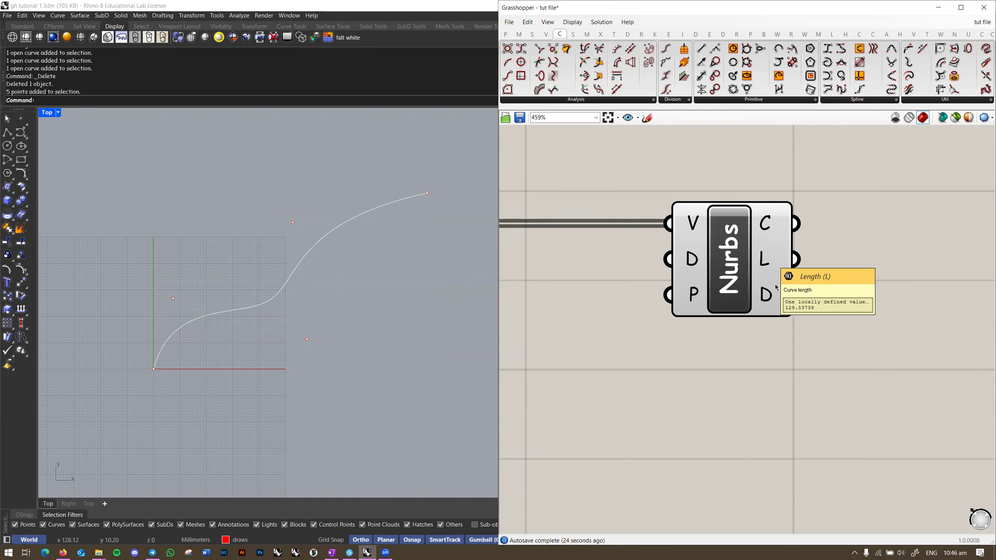
{"action": "mouse_move", "coordinate": [773, 301]}
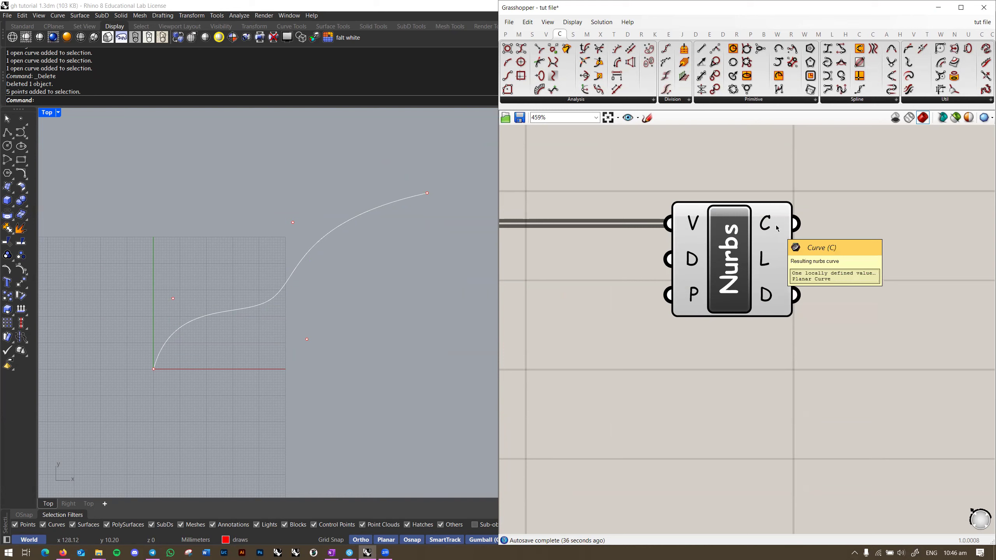
{"action": "scroll", "coordinate": [784, 224], "scroll_direction": "down", "scroll_amount": 4}
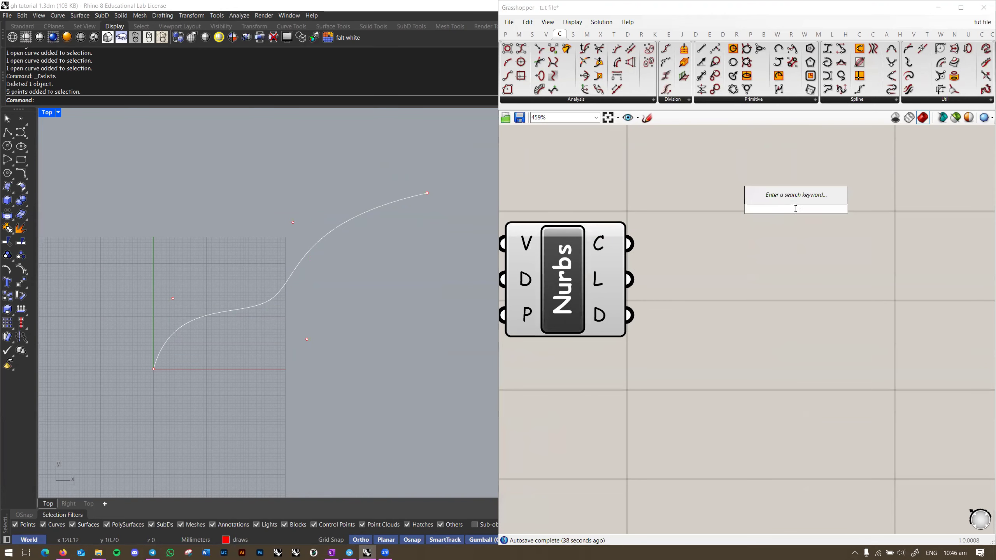
Step: Add a Crv parameter via the crv search and feed the Nurbs curve output into it
{"action": "type", "text": "crv"}
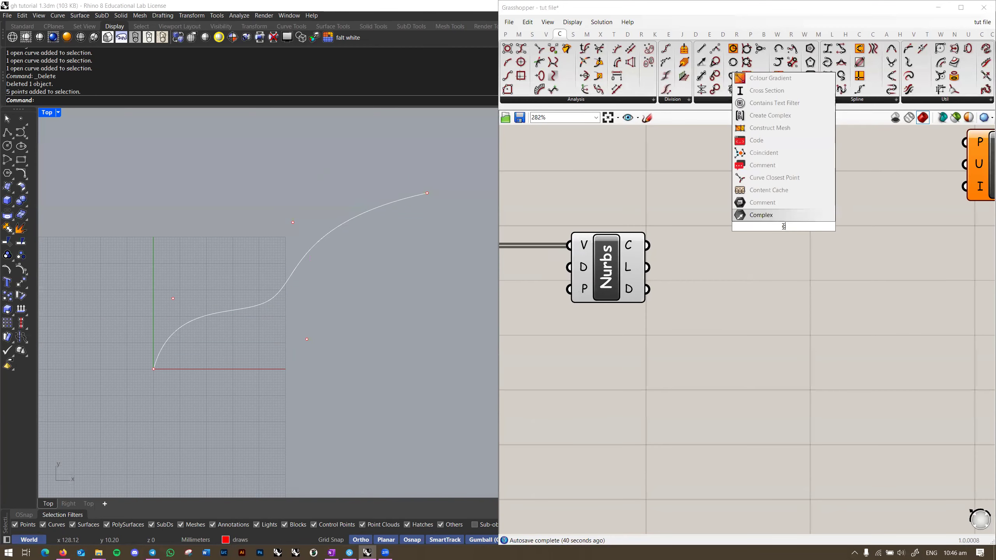
{"action": "left_click", "coordinate": [788, 218]}
{"action": "left_click_drag", "start_coordinate": [759, 232], "coordinate": [785, 231]}
{"action": "scroll", "coordinate": [785, 231], "scroll_direction": "down", "scroll_amount": 2}
{"action": "right_click_drag", "start_coordinate": [785, 231], "coordinate": [870, 234]}
{"action": "scroll", "coordinate": [871, 231], "scroll_direction": "up", "scroll_amount": 2}
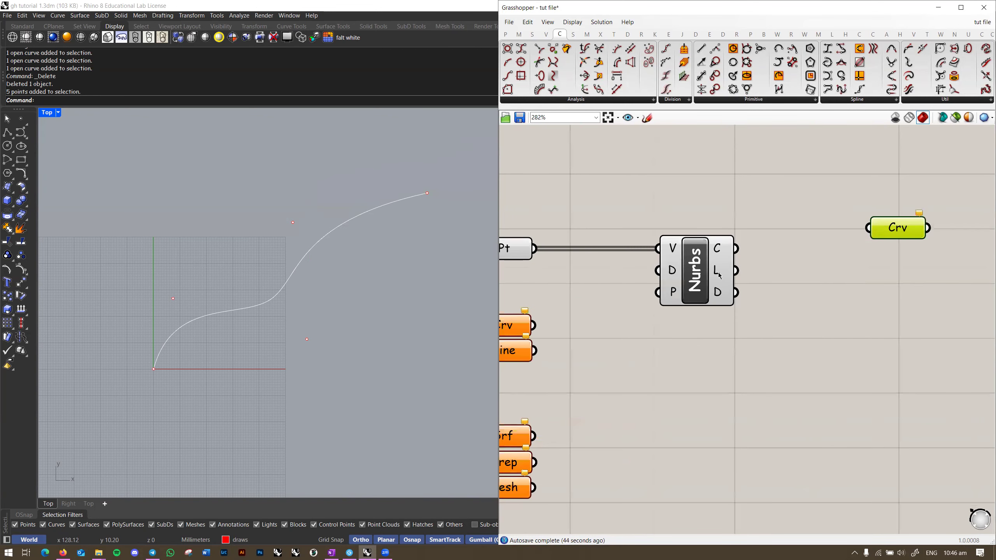
{"action": "mouse_move", "coordinate": [720, 276]}
{"action": "mouse_move", "coordinate": [724, 250]}
{"action": "left_click_drag", "start_coordinate": [737, 248], "coordinate": [859, 234]}
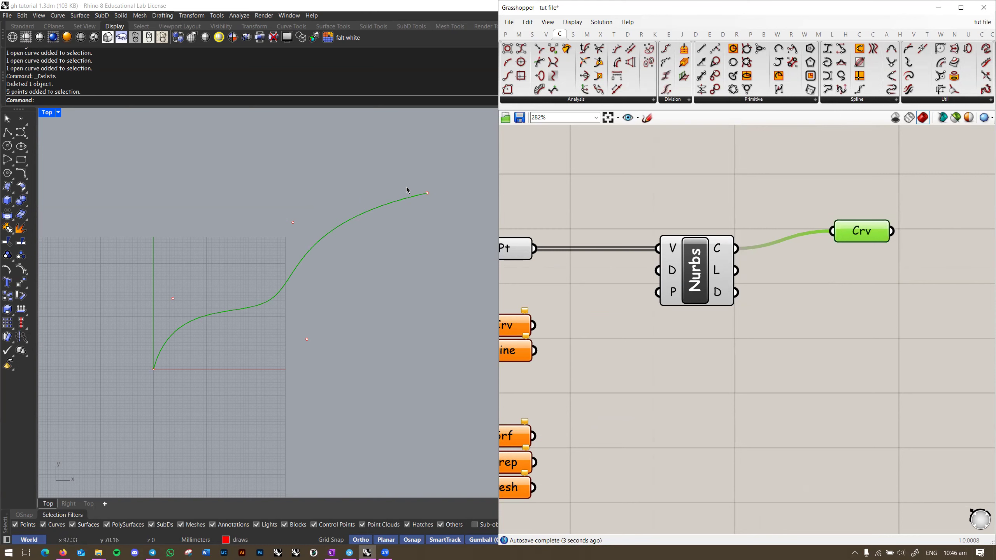
Step: Hide the five referenced points in the viewport with Ctrl+H
{"action": "left_click", "coordinate": [841, 292]}
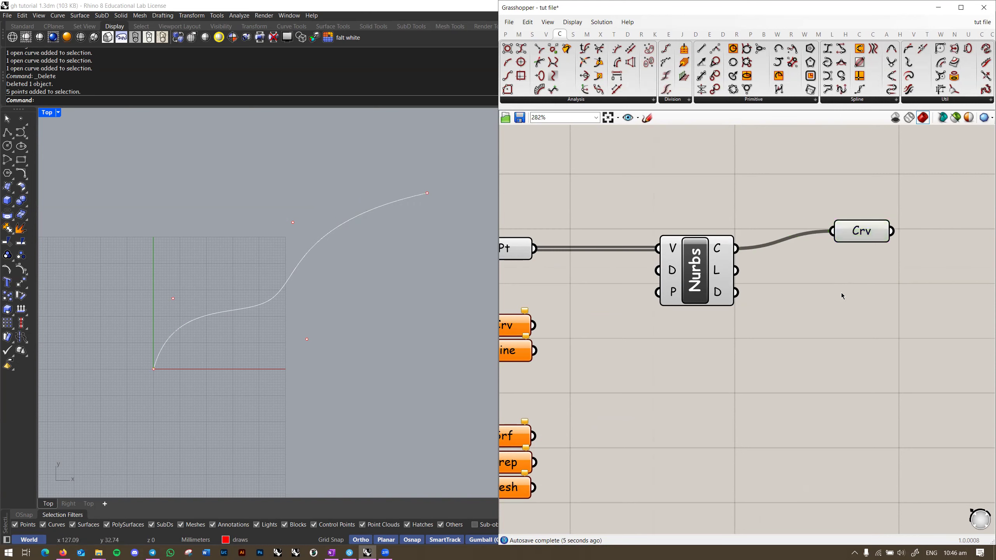
{"action": "scroll", "coordinate": [783, 265], "scroll_direction": "down", "scroll_amount": 1}
{"action": "right_click_drag", "start_coordinate": [754, 256], "coordinate": [737, 291]}
{"action": "left_click_drag", "start_coordinate": [454, 169], "coordinate": [109, 390]}
{"action": "key", "text": "ctrl+h"}
Step: Line up Crv with the Nurbs wire and turn Preview off for Pt, Nurbs, Crv, Line and Srf
{"action": "right_click_drag", "start_coordinate": [751, 276], "coordinate": [748, 294]}
{"action": "scroll", "coordinate": [736, 290], "scroll_direction": "down", "scroll_amount": 2}
{"action": "scroll", "coordinate": [711, 292], "scroll_direction": "up", "scroll_amount": 2}
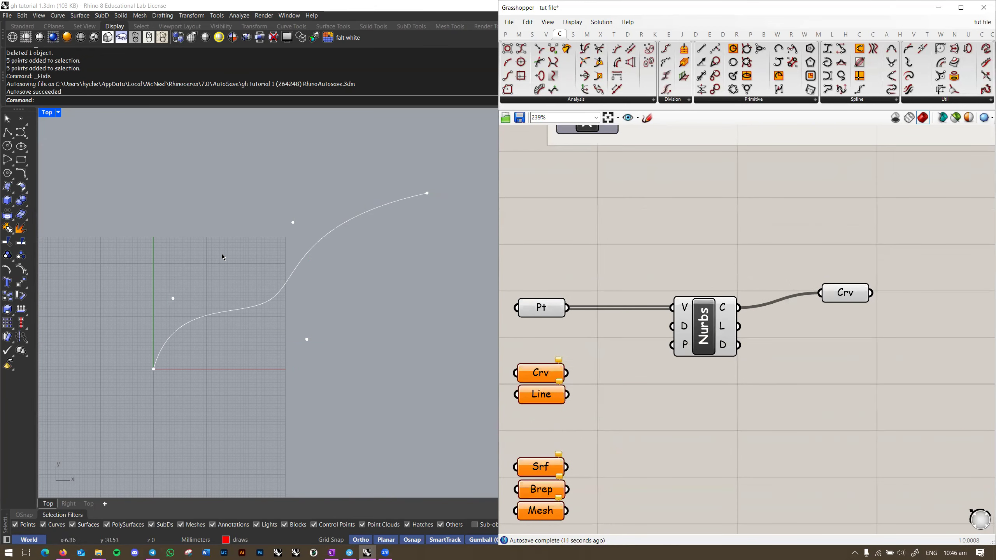
{"action": "mouse_move", "coordinate": [818, 286]}
{"action": "left_mouse_down"}
{"action": "mouse_move", "coordinate": [816, 299]}
{"action": "mouse_move", "coordinate": [832, 300]}
{"action": "left_mouse_up"}
{"action": "left_click", "coordinate": [786, 295]}
{"action": "left_click_drag", "start_coordinate": [771, 249], "coordinate": [499, 479]}
{"action": "right_click", "coordinate": [690, 252]}
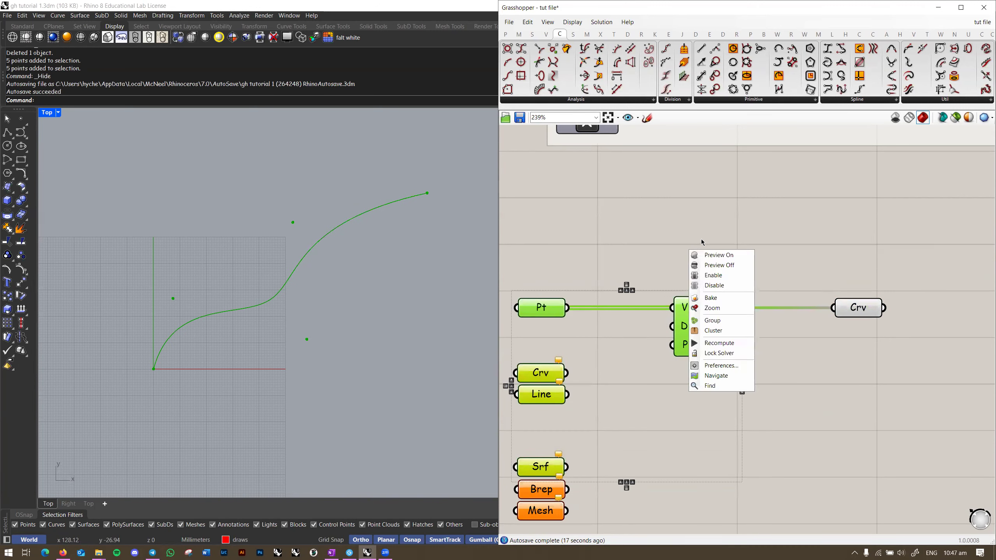
{"action": "left_click", "coordinate": [717, 265]}
{"action": "left_click", "coordinate": [787, 265]}
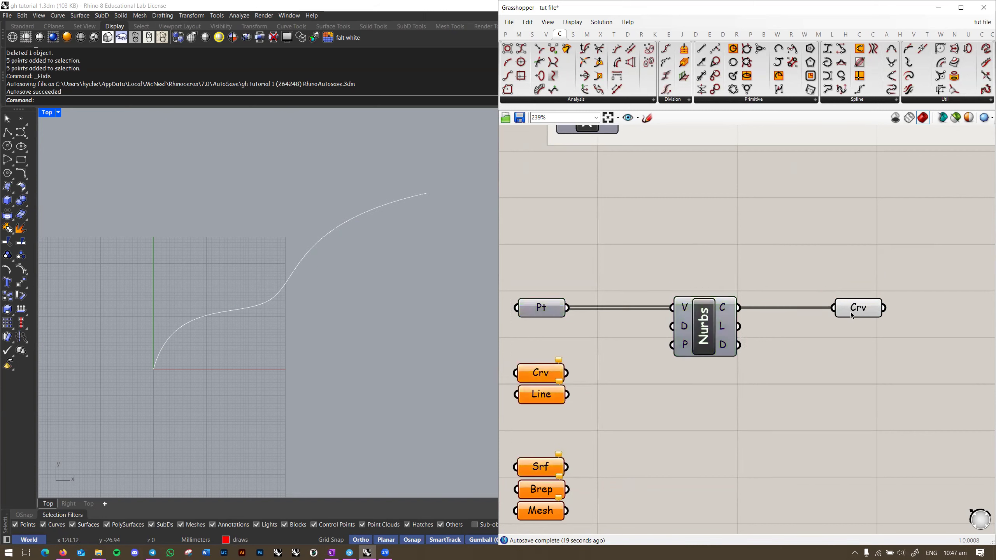
Step: Move Crv further right and turn Preview back on for Pt, Nurbs, Crv and Line
{"action": "left_click_drag", "start_coordinate": [858, 312], "coordinate": [884, 314]}
{"action": "left_click", "coordinate": [817, 288]}
{"action": "right_click_drag", "start_coordinate": [817, 288], "coordinate": [821, 265]}
{"action": "left_click_drag", "start_coordinate": [767, 251], "coordinate": [496, 418]}
{"action": "right_click", "coordinate": [671, 228]}
{"action": "left_click", "coordinate": [688, 236]}
{"action": "left_click", "coordinate": [724, 235]}
{"action": "right_click_drag", "start_coordinate": [725, 236], "coordinate": [756, 294]}
Step: Move the Crv parameter closer to Nurbs and shift both components left
{"action": "scroll", "coordinate": [812, 283], "scroll_direction": "up", "scroll_amount": 1}
{"action": "scroll", "coordinate": [812, 282], "scroll_direction": "down", "scroll_amount": 3}
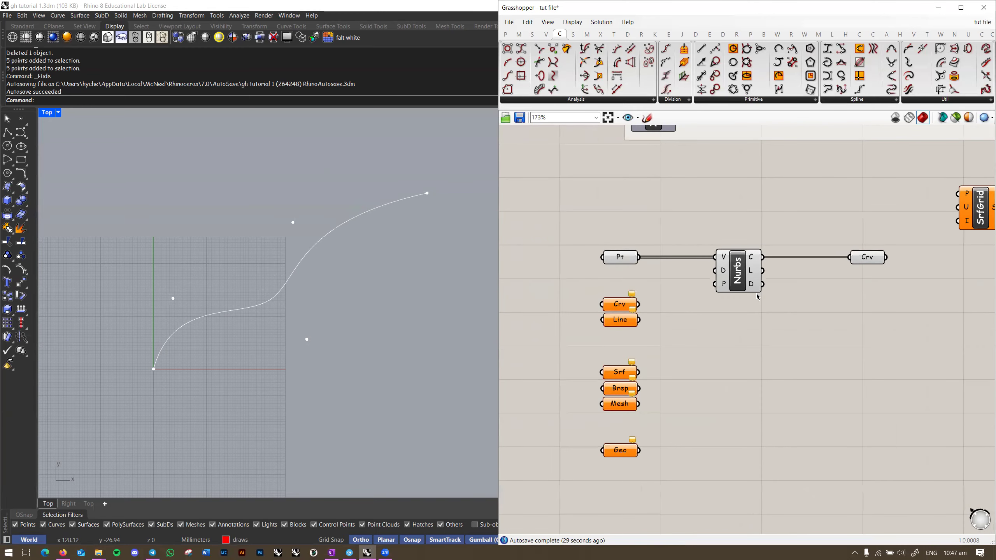
{"action": "left_click", "coordinate": [851, 263]}
{"action": "scroll", "coordinate": [756, 274], "scroll_direction": "up", "scroll_amount": 1}
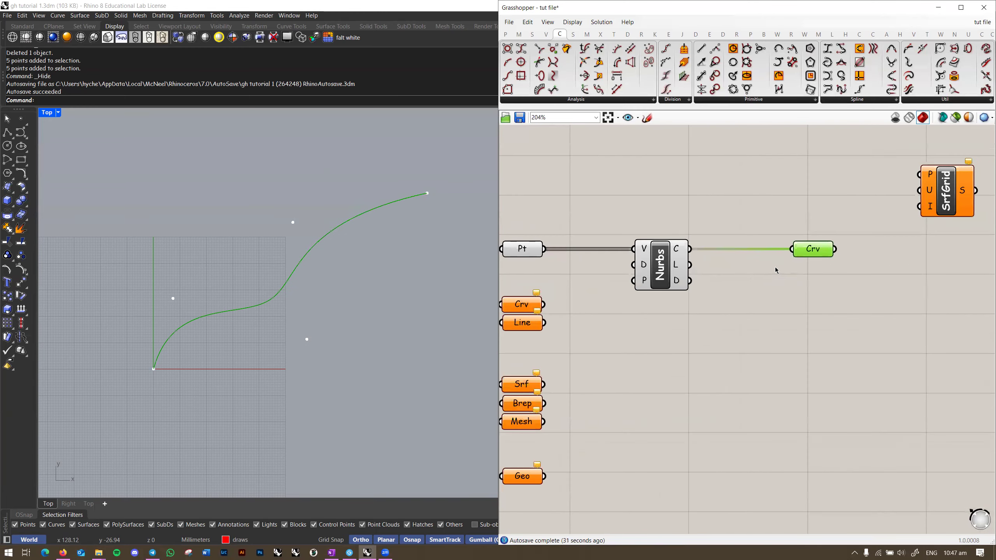
{"action": "scroll", "coordinate": [780, 278], "scroll_direction": "up", "scroll_amount": 1}
{"action": "right_click_drag", "start_coordinate": [752, 294], "coordinate": [730, 295]}
{"action": "scroll", "coordinate": [783, 286], "scroll_direction": "down", "scroll_amount": 2}
{"action": "left_click_drag", "start_coordinate": [808, 264], "coordinate": [749, 265]}
{"action": "left_click_drag", "start_coordinate": [678, 265], "coordinate": [618, 266], "text": "shift"}
Step: Nudge the Nurbs component right and select Crv to check its highlighted curve
{"action": "left_click", "coordinate": [645, 248]}
{"action": "right_click_drag", "start_coordinate": [645, 248], "coordinate": [658, 245]}
{"action": "left_click_drag", "start_coordinate": [637, 264], "coordinate": [641, 264]}
{"action": "left_click", "coordinate": [648, 245]}
{"action": "mouse_move", "coordinate": [724, 267]}
{"action": "right_mouse_down"}
{"action": "mouse_move", "coordinate": [694, 298]}
{"action": "mouse_move", "coordinate": [720, 281]}
{"action": "right_mouse_up"}
{"action": "left_click", "coordinate": [699, 280]}
{"action": "left_click", "coordinate": [774, 282]}
Step: Window-select Nurbs and Crv and drag them up and right of Pt
{"action": "right_click_drag", "start_coordinate": [441, 290], "coordinate": [438, 287]}
{"action": "left_click", "coordinate": [697, 275]}
{"action": "left_click", "coordinate": [782, 260]}
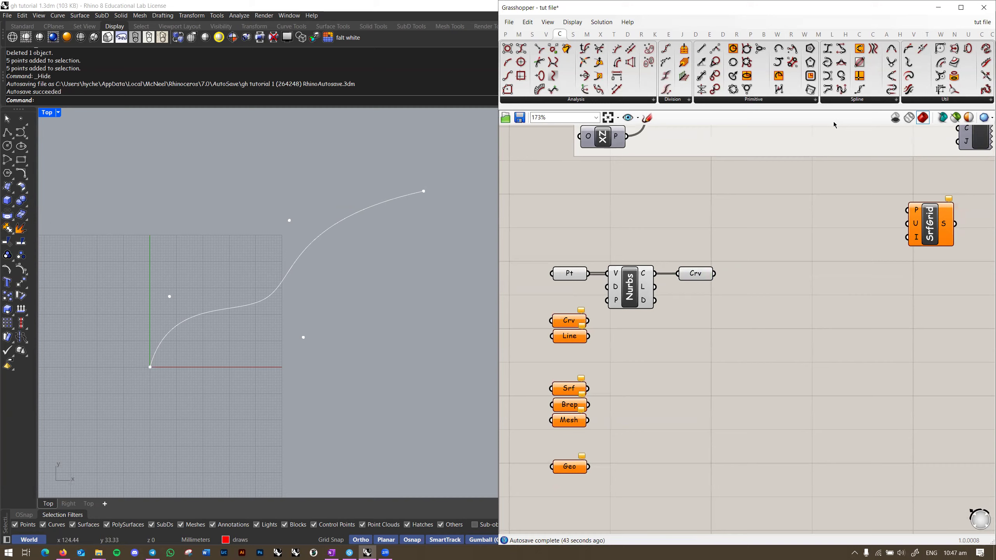
{"action": "scroll", "coordinate": [693, 251], "scroll_direction": "up", "scroll_amount": 2}
{"action": "left_click_drag", "start_coordinate": [791, 229], "coordinate": [595, 325]}
{"action": "left_click_drag", "start_coordinate": [626, 281], "coordinate": [695, 219]}
{"action": "left_click", "coordinate": [646, 296]}
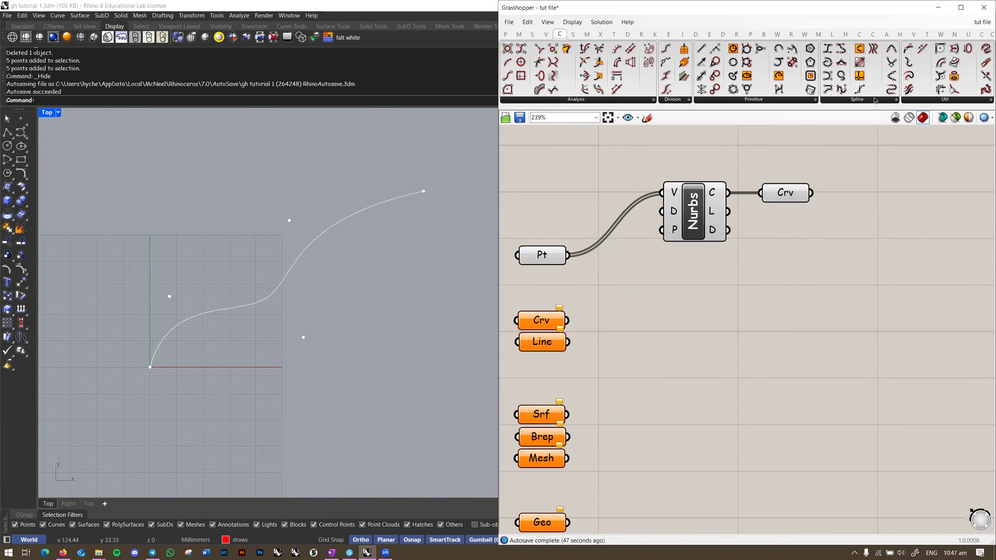
Step: Place a PolyLine component from the Spline list and feed the Pt points into its vertices
{"action": "left_click", "coordinate": [845, 100]}
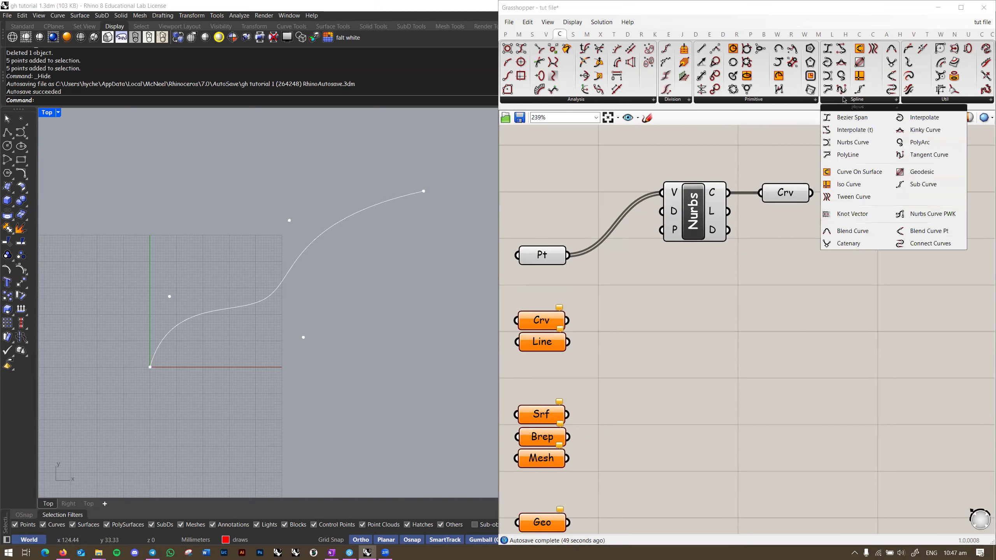
{"action": "left_click_drag", "start_coordinate": [847, 155], "coordinate": [530, 243]}
{"action": "scroll", "coordinate": [664, 288], "scroll_direction": "up", "scroll_amount": 2}
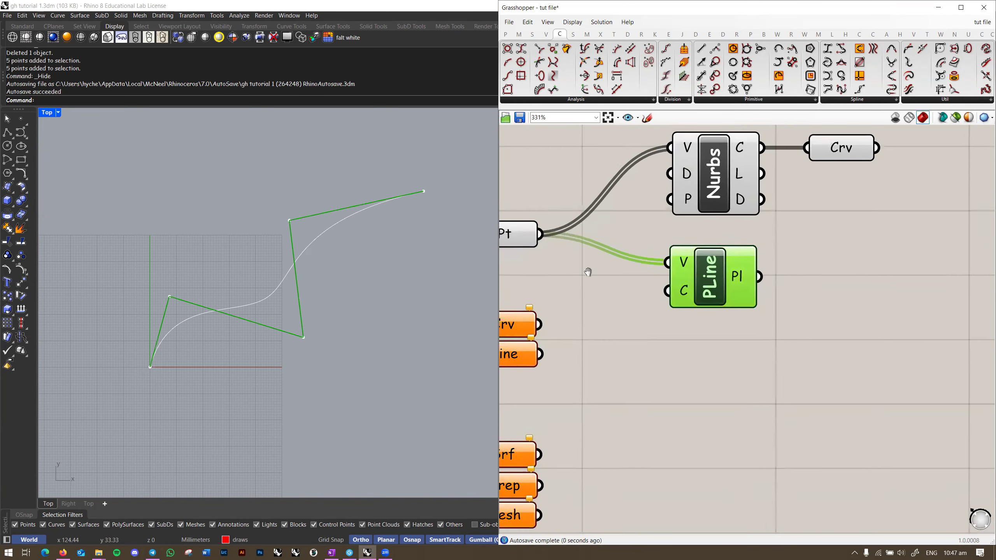
{"action": "left_click", "coordinate": [539, 293]}
Step: Select Pt and then Nurbs to compare the points and curve in the Top view
{"action": "scroll", "coordinate": [161, 332], "scroll_direction": "up", "scroll_amount": 4}
{"action": "right_click_drag", "start_coordinate": [160, 333], "coordinate": [159, 312]}
{"action": "right_click_drag", "start_coordinate": [734, 183], "coordinate": [719, 247]}
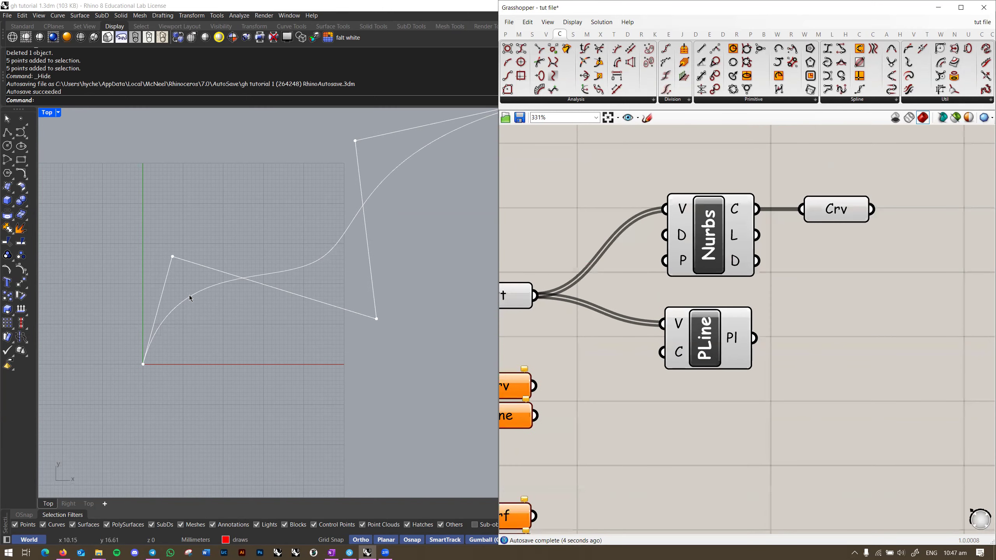
{"action": "right_click_drag", "start_coordinate": [386, 209], "coordinate": [323, 251]}
{"action": "scroll", "coordinate": [405, 192], "scroll_direction": "down", "scroll_amount": 4}
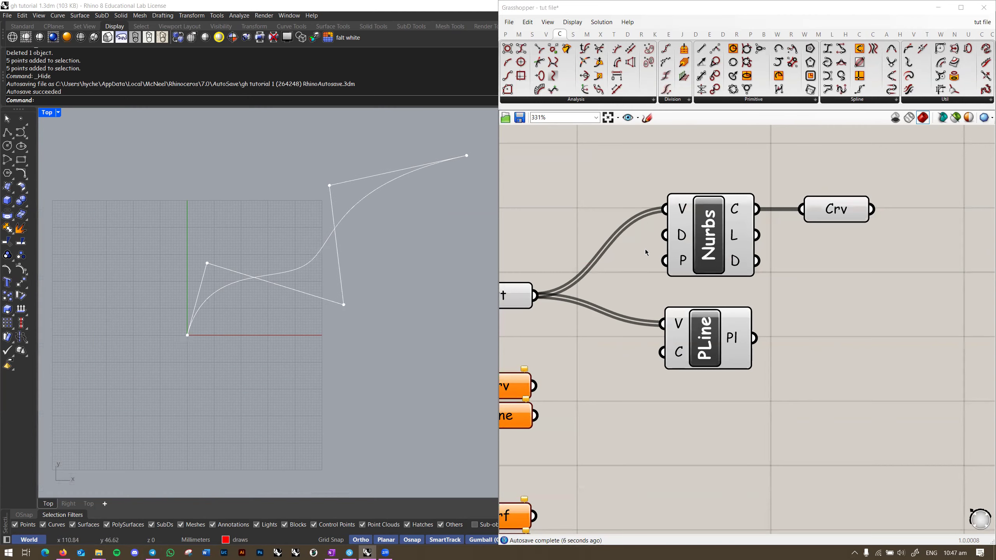
{"action": "right_click_drag", "start_coordinate": [647, 251], "coordinate": [739, 247]}
{"action": "left_click", "coordinate": [603, 292]}
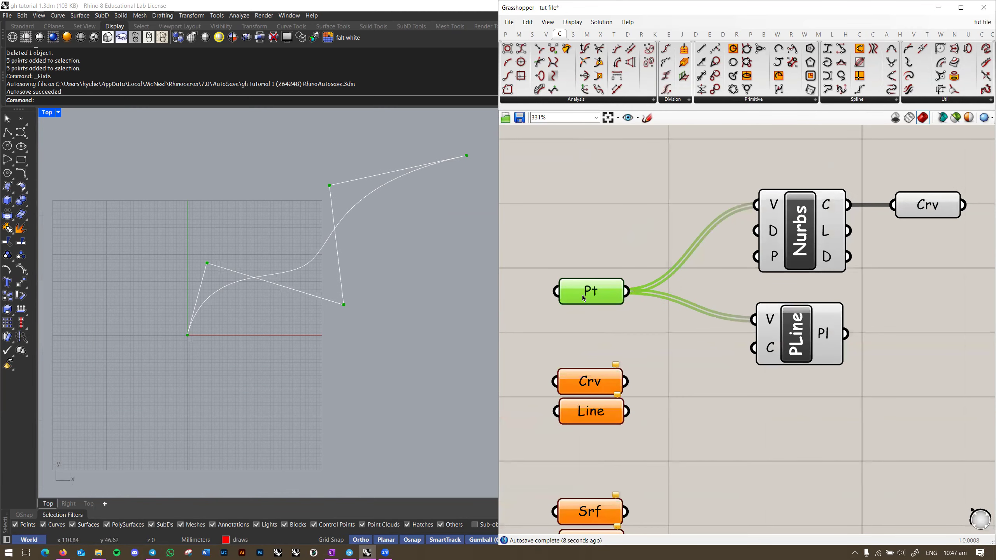
{"action": "left_click", "coordinate": [798, 244]}
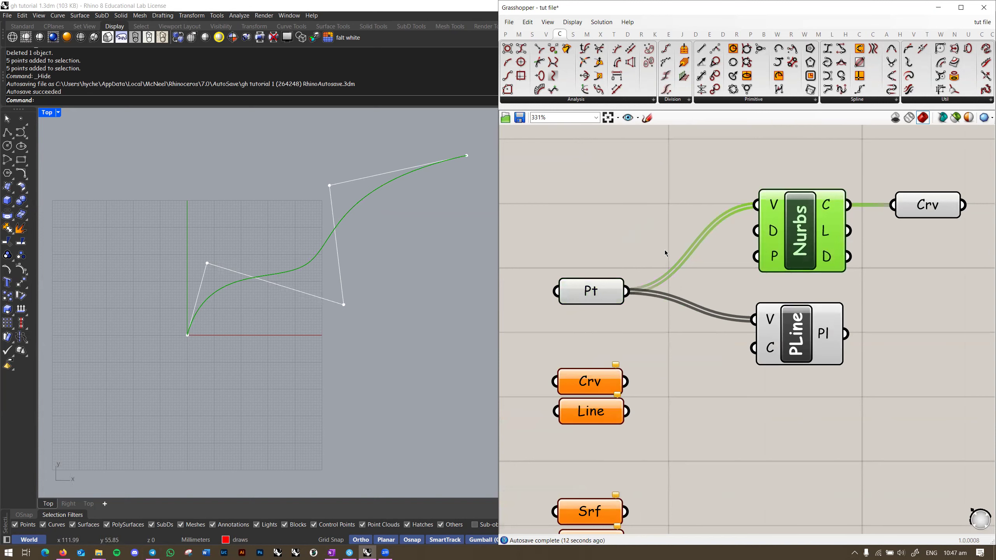
Step: Select PLine to highlight the control polygon and frame it in the Top view
{"action": "right_click_drag", "start_coordinate": [665, 250], "coordinate": [606, 237]}
{"action": "left_click", "coordinate": [690, 290]}
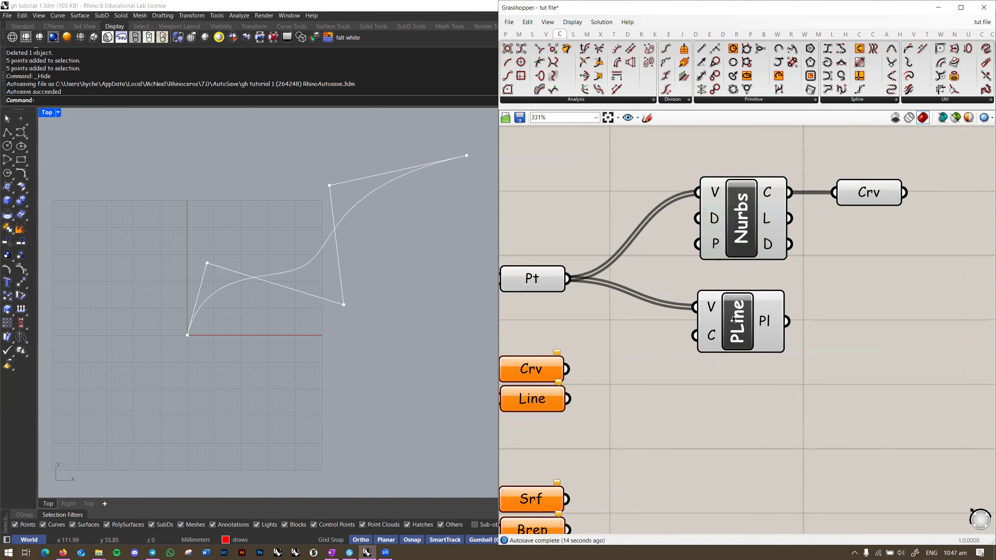
{"action": "left_click", "coordinate": [706, 324]}
{"action": "right_click_drag", "start_coordinate": [732, 310], "coordinate": [692, 324]}
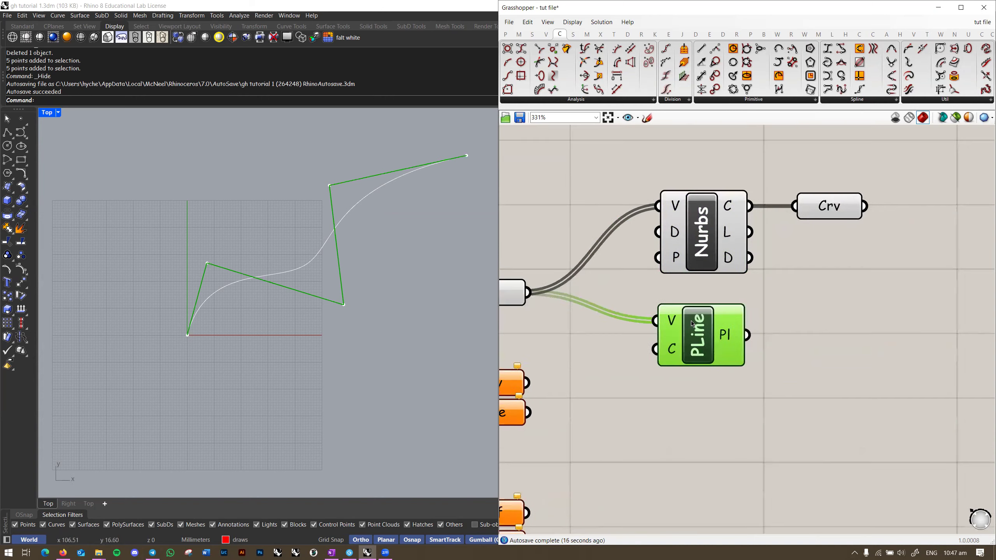
{"action": "scroll", "coordinate": [201, 328], "scroll_direction": "up", "scroll_amount": 2}
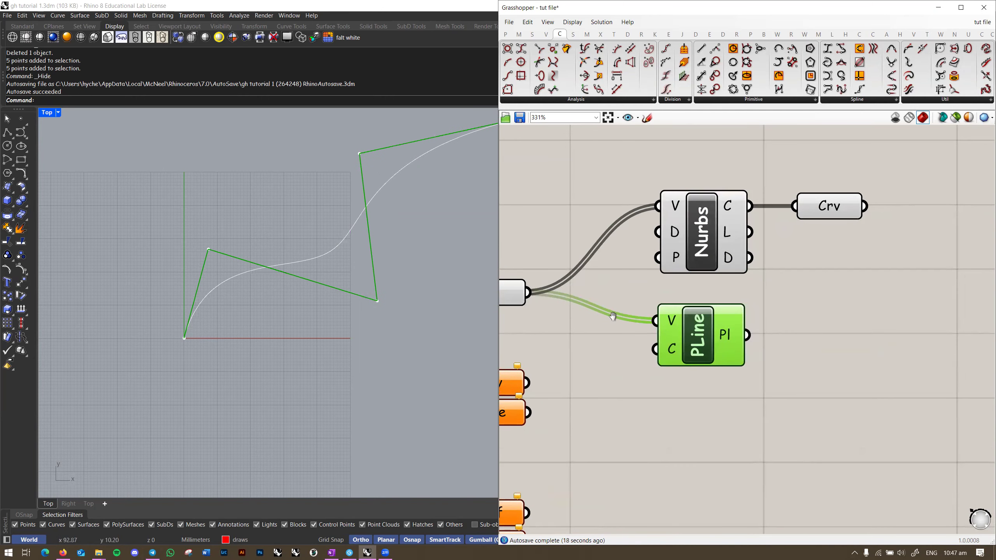
{"action": "right_click_drag", "start_coordinate": [613, 317], "coordinate": [657, 315]}
{"action": "right_click_drag", "start_coordinate": [354, 290], "coordinate": [263, 321]}
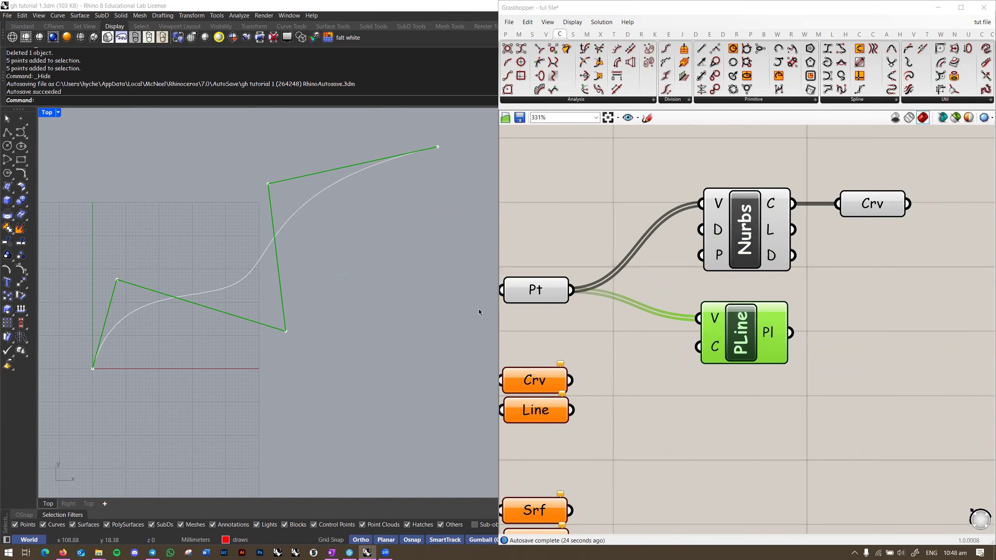
Step: Set the Nurbs Periodic input to True to make the curve periodic
{"action": "right_click_drag", "start_coordinate": [828, 290], "coordinate": [798, 289]}
{"action": "left_click", "coordinate": [677, 294]}
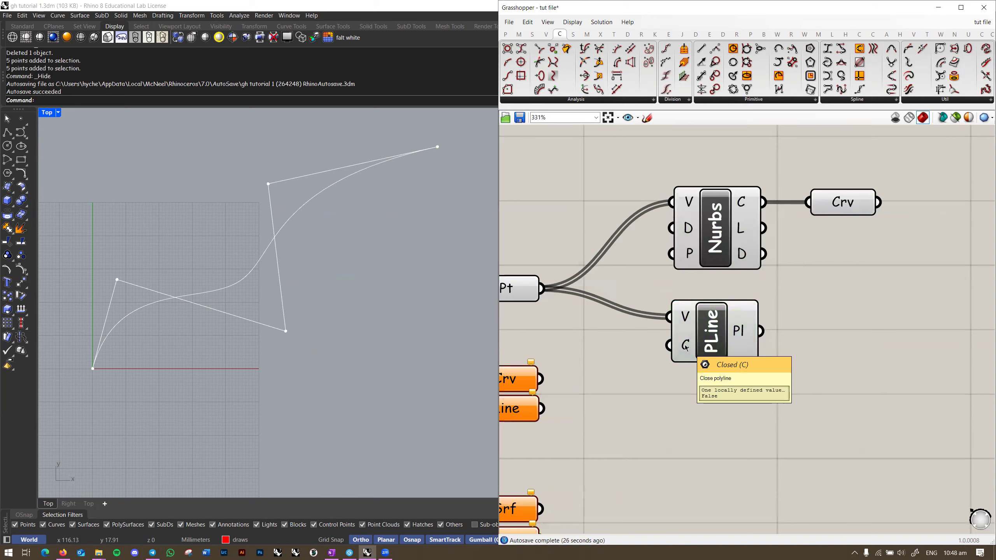
{"action": "mouse_move", "coordinate": [691, 258]}
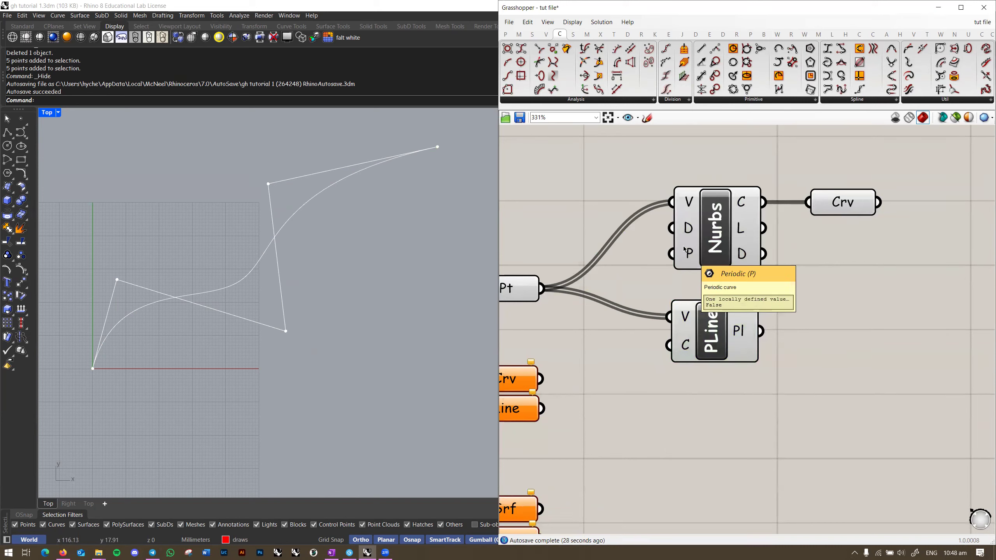
{"action": "right_click", "coordinate": [688, 252]}
{"action": "mouse_move", "coordinate": [741, 339]}
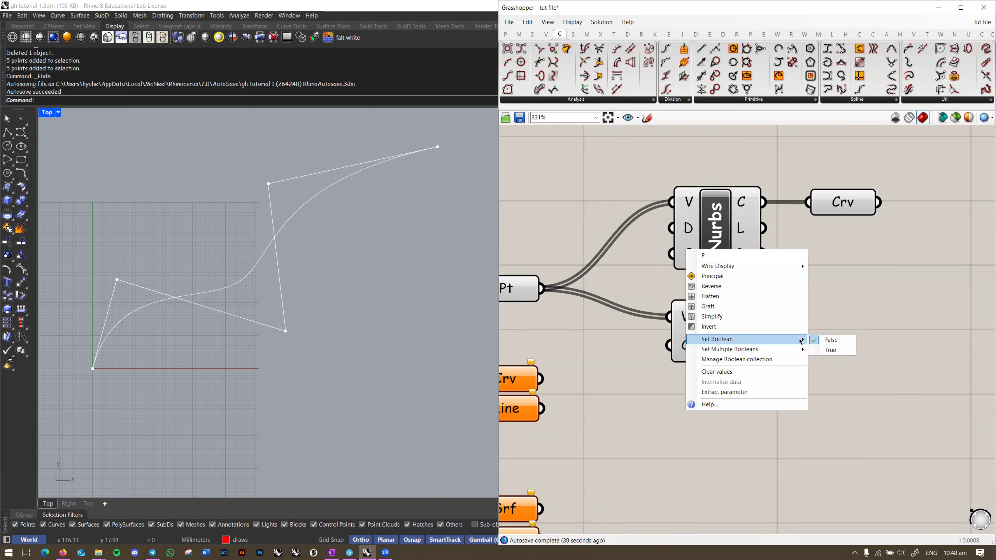
{"action": "left_click", "coordinate": [827, 349]}
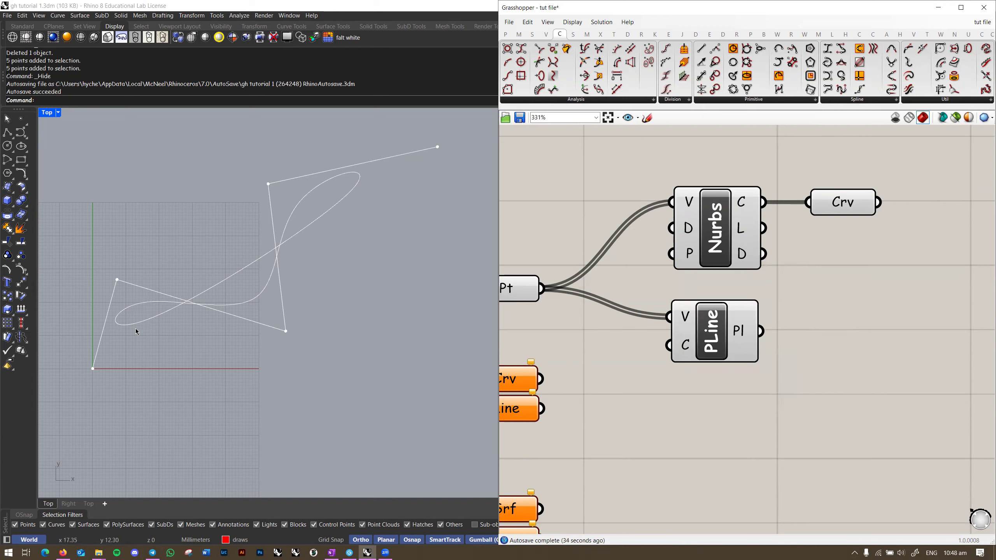
Step: Turn off the Nurbs curve preview and delete the Crv parameter
{"action": "right_click", "coordinate": [716, 228]}
{"action": "left_click", "coordinate": [734, 246]}
{"action": "right_click", "coordinate": [838, 203]}
{"action": "left_click", "coordinate": [835, 199]}
{"action": "key", "text": "Delete"}
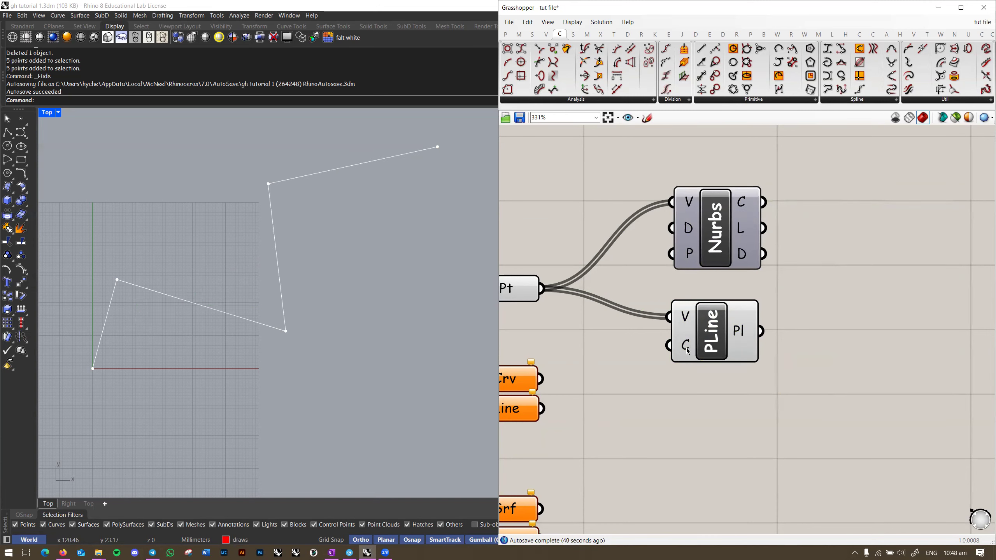
Step: Set the polyline's Closed input to True, then back to False to leave it open
{"action": "right_click", "coordinate": [687, 349]}
{"action": "mouse_move", "coordinate": [787, 438]}
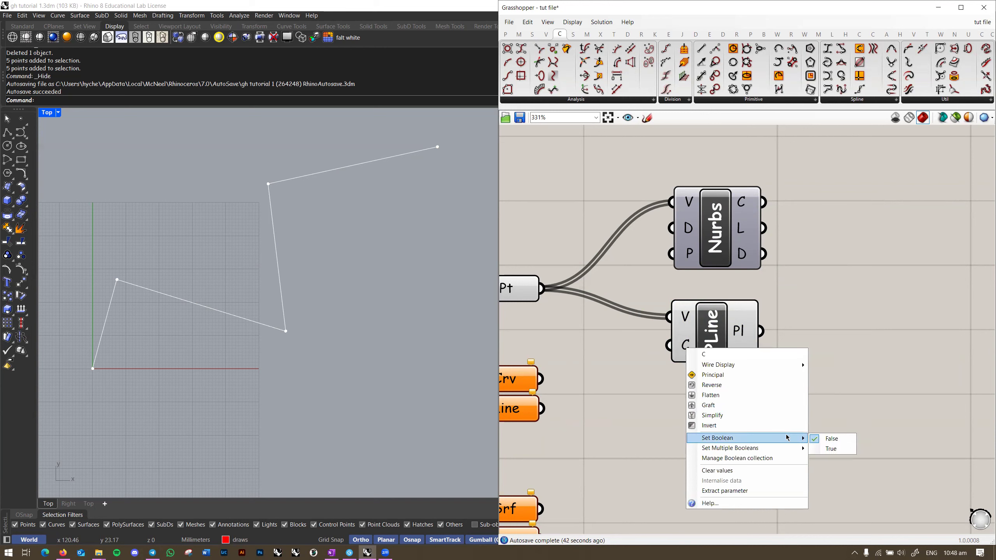
{"action": "left_click", "coordinate": [830, 449]}
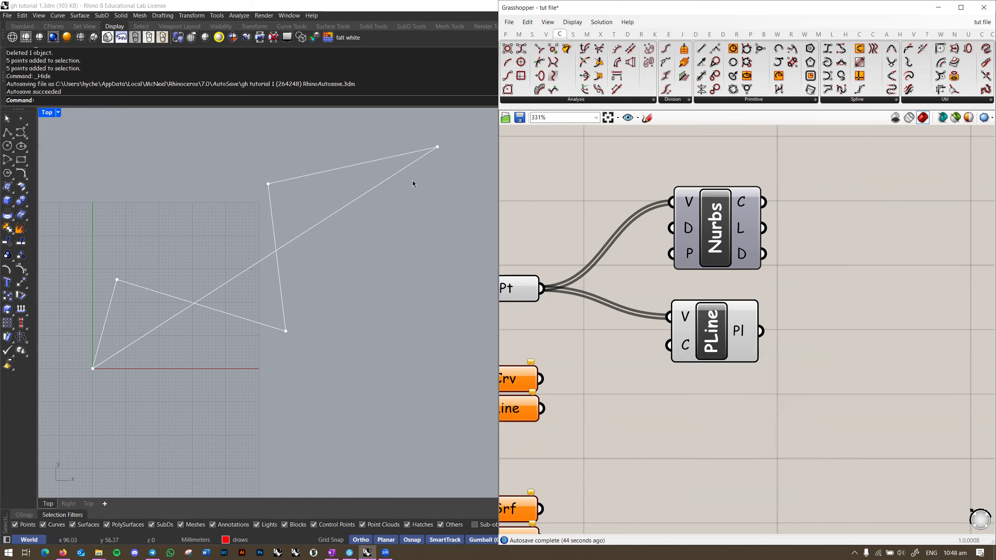
{"action": "right_click", "coordinate": [683, 352]}
{"action": "mouse_move", "coordinate": [784, 434]}
{"action": "left_click", "coordinate": [828, 439]}
Step: Window-select the Nurbs and PLine components and delete them
{"action": "scroll", "coordinate": [808, 373], "scroll_direction": "down", "scroll_amount": 3}
{"action": "scroll", "coordinate": [745, 339], "scroll_direction": "down", "scroll_amount": 1}
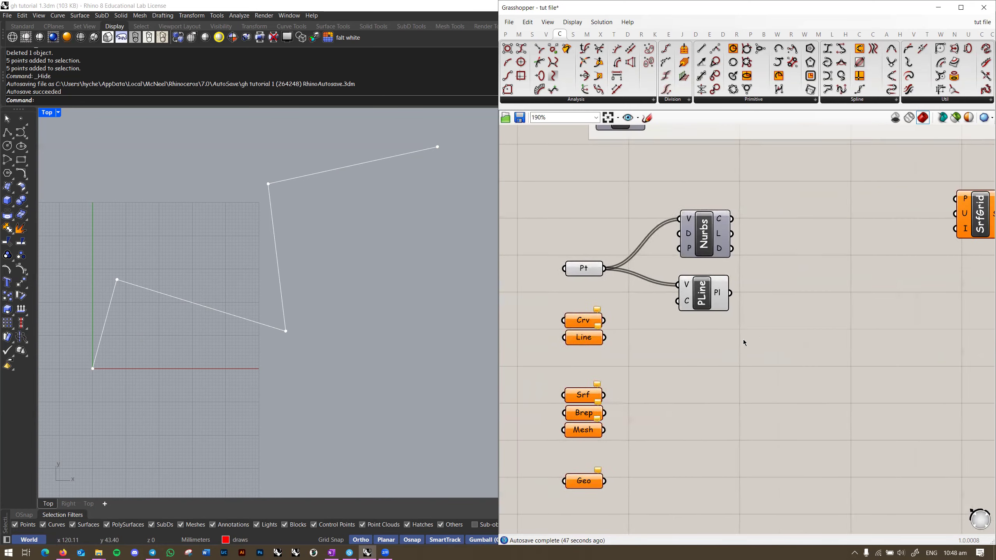
{"action": "left_click_drag", "start_coordinate": [760, 364], "coordinate": [675, 211]}
{"action": "scroll", "coordinate": [693, 312], "scroll_direction": "up", "scroll_amount": 1}
{"action": "key", "text": "Delete"}
Step: Drag the SrfGrid component down and to the left
{"action": "right_click_drag", "start_coordinate": [714, 320], "coordinate": [763, 312]}
{"action": "scroll", "coordinate": [400, 314], "scroll_direction": "down", "scroll_amount": 4}
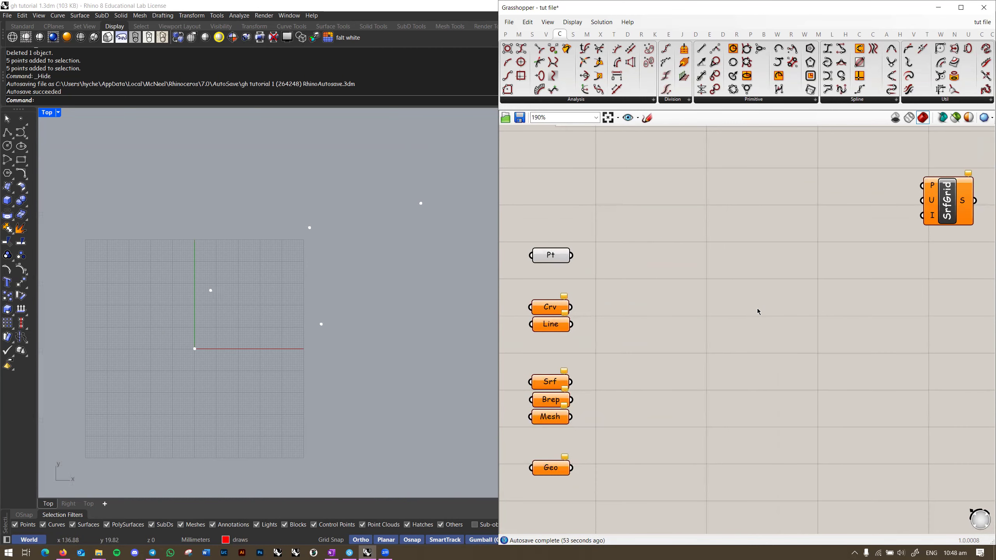
{"action": "scroll", "coordinate": [670, 299], "scroll_direction": "down", "scroll_amount": 1}
{"action": "left_click_drag", "start_coordinate": [852, 206], "coordinate": [778, 292]}
{"action": "right_click_drag", "start_coordinate": [628, 330], "coordinate": [718, 311]}
{"action": "scroll", "coordinate": [362, 322], "scroll_direction": "down", "scroll_amount": 4}
{"action": "right_click_drag", "start_coordinate": [385, 313], "coordinate": [320, 307]}
Step: Select the Srf, Brep and Mesh parameters, then select Pt to check its five points
{"action": "left_click_drag", "start_coordinate": [668, 335], "coordinate": [563, 396]}
{"action": "scroll", "coordinate": [597, 362], "scroll_direction": "up", "scroll_amount": 4}
{"action": "left_click", "coordinate": [684, 328]}
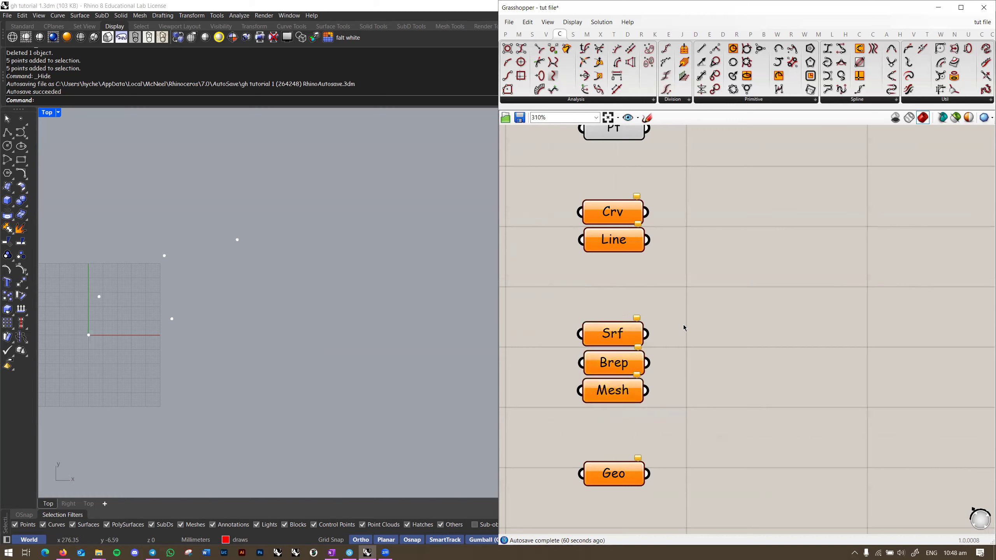
{"action": "right_click_drag", "start_coordinate": [644, 157], "coordinate": [633, 256]}
{"action": "left_click", "coordinate": [608, 234]}
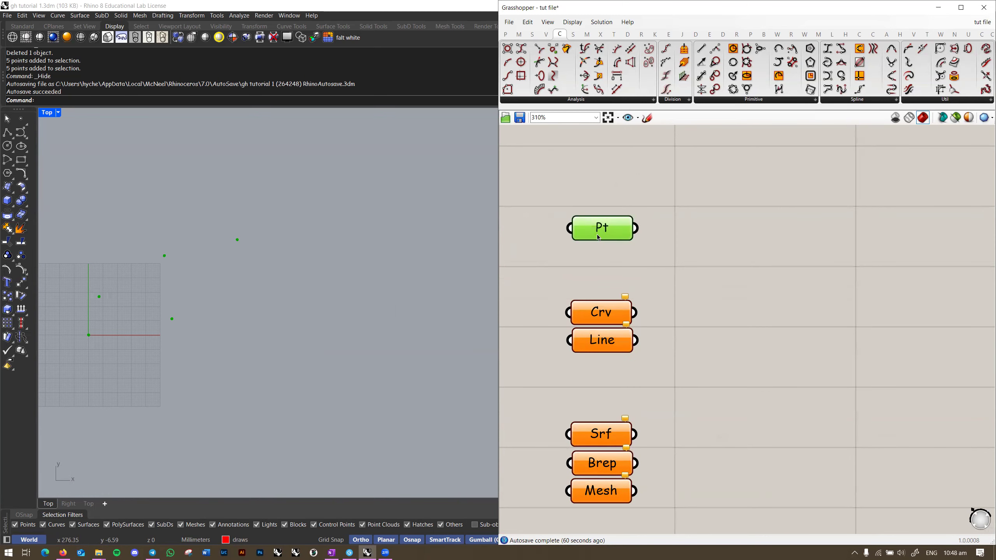
Step: Reveal the hidden grid points with ShowSelected and window-select them in the Top view
{"action": "scroll", "coordinate": [599, 237], "scroll_direction": "down", "scroll_amount": 1}
{"action": "right_click_drag", "start_coordinate": [647, 306], "coordinate": [644, 273]}
{"action": "left_click", "coordinate": [641, 395]}
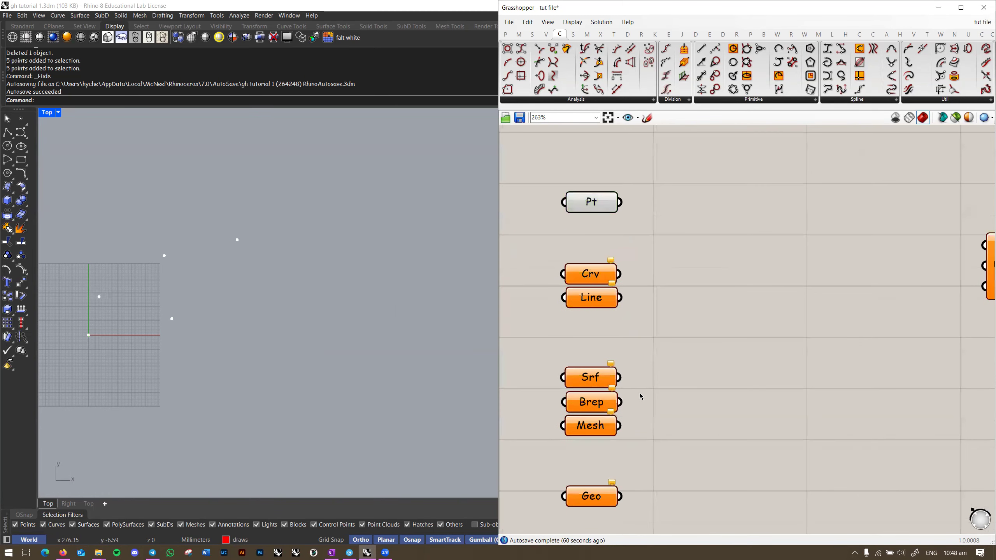
{"action": "scroll", "coordinate": [636, 386], "scroll_direction": "up", "scroll_amount": 1}
{"action": "right_click_drag", "start_coordinate": [640, 380], "coordinate": [643, 333]}
{"action": "left_click_drag", "start_coordinate": [647, 291], "coordinate": [515, 418]}
{"action": "scroll", "coordinate": [416, 377], "scroll_direction": "down", "scroll_amount": 10}
{"action": "right_click_drag", "start_coordinate": [420, 376], "coordinate": [270, 306]}
{"action": "scroll", "coordinate": [233, 304], "scroll_direction": "up", "scroll_amount": 3}
{"action": "scroll", "coordinate": [233, 305], "scroll_direction": "down", "scroll_amount": 5}
{"action": "key", "text": "ctrl+shift+h"}
{"action": "scroll", "coordinate": [187, 295], "scroll_direction": "up", "scroll_amount": 10}
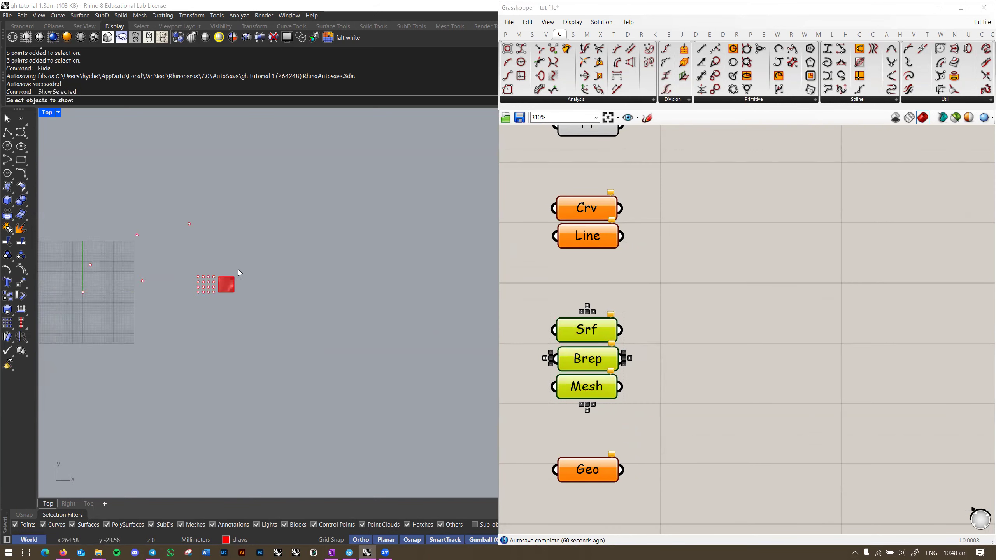
{"action": "left_click_drag", "start_coordinate": [238, 270], "coordinate": [193, 301]}
{"action": "key", "text": "Return"}
{"action": "scroll", "coordinate": [206, 289], "scroll_direction": "up", "scroll_amount": 8}
{"action": "right_click_drag", "start_coordinate": [206, 289], "coordinate": [322, 321]}
{"action": "scroll", "coordinate": [299, 308], "scroll_direction": "down", "scroll_amount": 2}
{"action": "right_click_drag", "start_coordinate": [299, 308], "coordinate": [391, 322]}
{"action": "left_click_drag", "start_coordinate": [357, 408], "coordinate": [123, 221]}
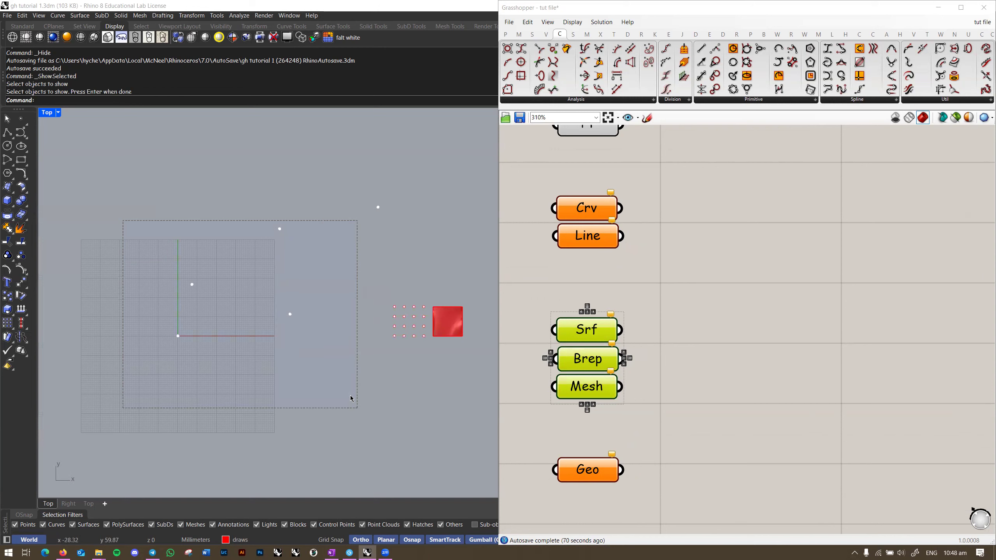
Step: Clear the stored points from the Grasshopper Pt parameter
{"action": "right_click", "coordinate": [588, 136]}
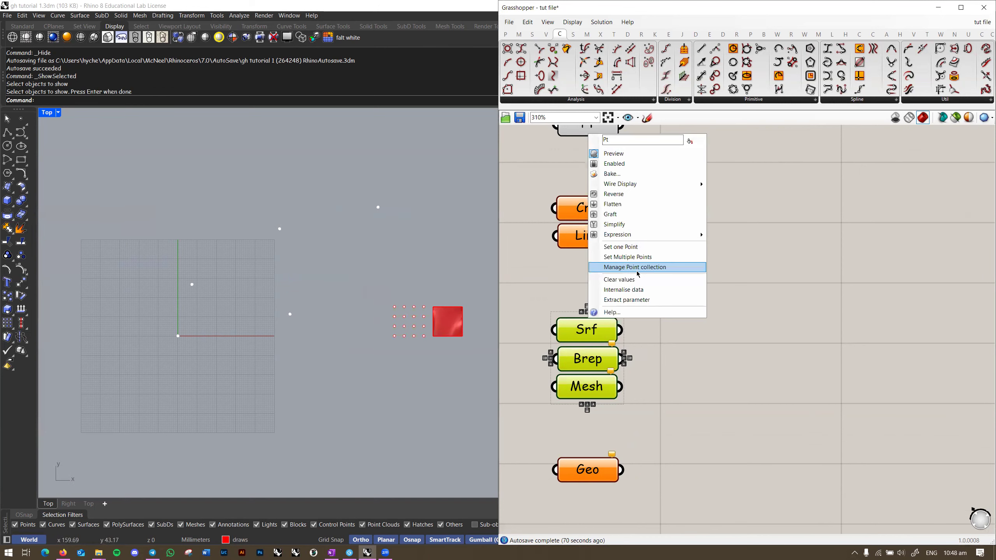
{"action": "left_click", "coordinate": [612, 279]}
{"action": "right_click_drag", "start_coordinate": [423, 329], "coordinate": [316, 277]}
{"action": "scroll", "coordinate": [311, 333], "scroll_direction": "up", "scroll_amount": 4}
{"action": "key", "text": "ctrl+F4"}
Step: Select the red surface in Perspective and toggle its control points on and off
{"action": "left_click", "coordinate": [375, 269]}
{"action": "left_click", "coordinate": [223, 269]}
{"action": "left_click", "coordinate": [357, 290]}
{"action": "left_click", "coordinate": [325, 323]}
{"action": "left_click", "coordinate": [322, 315]}
{"action": "key", "text": "F11"}
{"action": "key", "text": "F10"}
{"action": "key", "text": "F10"}
{"action": "key", "text": "F11"}
{"action": "right_click_drag", "start_coordinate": [375, 343], "coordinate": [338, 318]}
Step: Hide the red surface with Ctrl+H and window-select all 16 grid points
{"action": "left_click", "coordinate": [364, 297]}
{"action": "key", "text": "ctrl+h"}
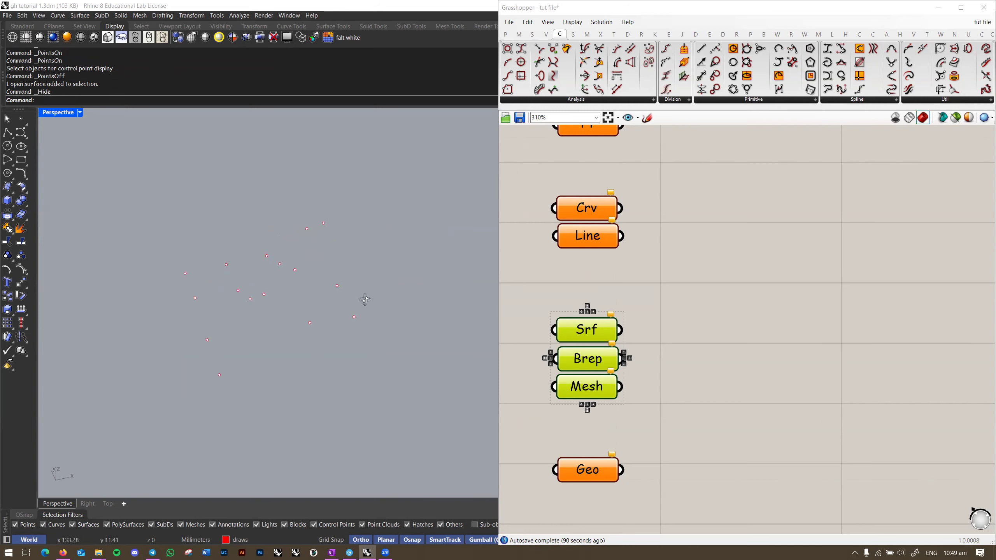
{"action": "left_click_drag", "start_coordinate": [374, 187], "coordinate": [175, 422]}
{"action": "right_click_drag", "start_coordinate": [331, 360], "coordinate": [405, 329]}
{"action": "key", "text": "ctrl+F1"}
{"action": "right_click_drag", "start_coordinate": [335, 340], "coordinate": [310, 353]}
{"action": "key", "text": "ctrl+F4"}
{"action": "right_click_drag", "start_coordinate": [589, 130], "coordinate": [741, 234]}
Step: Load the 16 selected points into Pt with Set Multiple Points and check them
{"action": "right_click", "coordinate": [740, 234]}
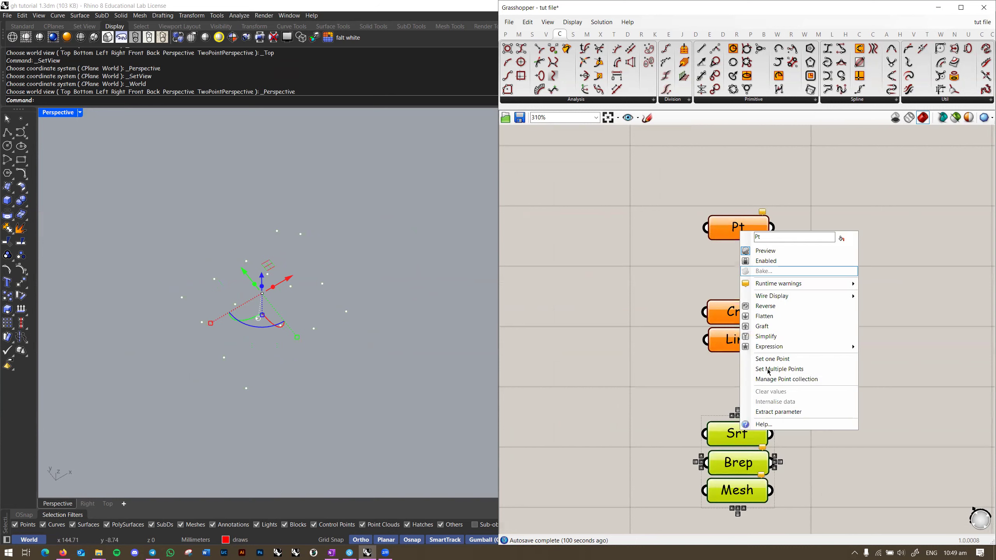
{"action": "left_click", "coordinate": [768, 372]}
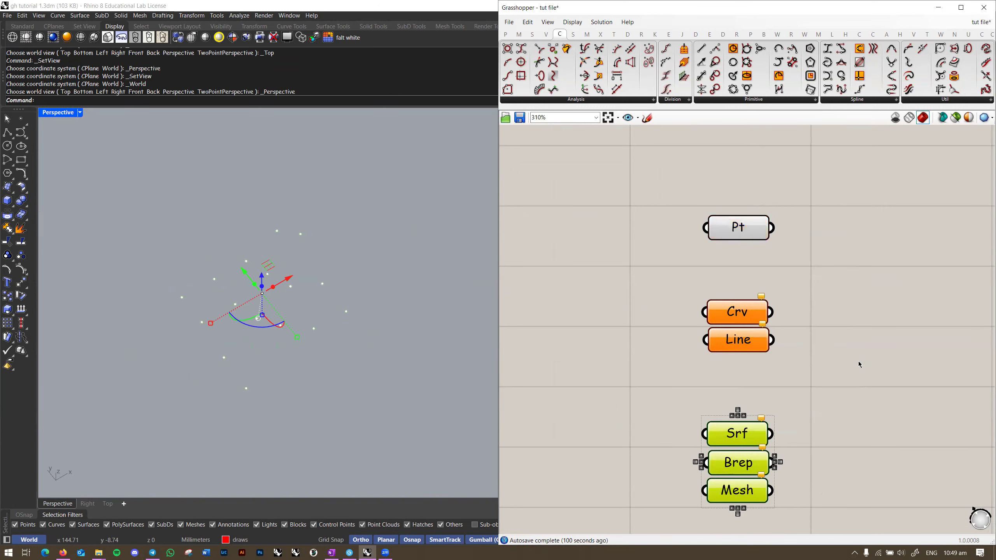
{"action": "right_click_drag", "start_coordinate": [860, 362], "coordinate": [813, 354]}
{"action": "left_click", "coordinate": [814, 354]}
{"action": "left_click", "coordinate": [412, 359]}
{"action": "right_click_drag", "start_coordinate": [411, 358], "coordinate": [424, 347]}
{"action": "right_click_drag", "start_coordinate": [806, 311], "coordinate": [758, 318]}
{"action": "left_click", "coordinate": [647, 230]}
{"action": "right_click_drag", "start_coordinate": [349, 292], "coordinate": [362, 296]}
{"action": "right_click_drag", "start_coordinate": [776, 285], "coordinate": [737, 285]}
{"action": "left_click", "coordinate": [737, 285]}
Step: Switch the Grasshopper ribbon to the Surface component tab
{"action": "right_click_drag", "start_coordinate": [726, 326], "coordinate": [708, 262]}
{"action": "scroll", "coordinate": [708, 263], "scroll_direction": "down", "scroll_amount": 3}
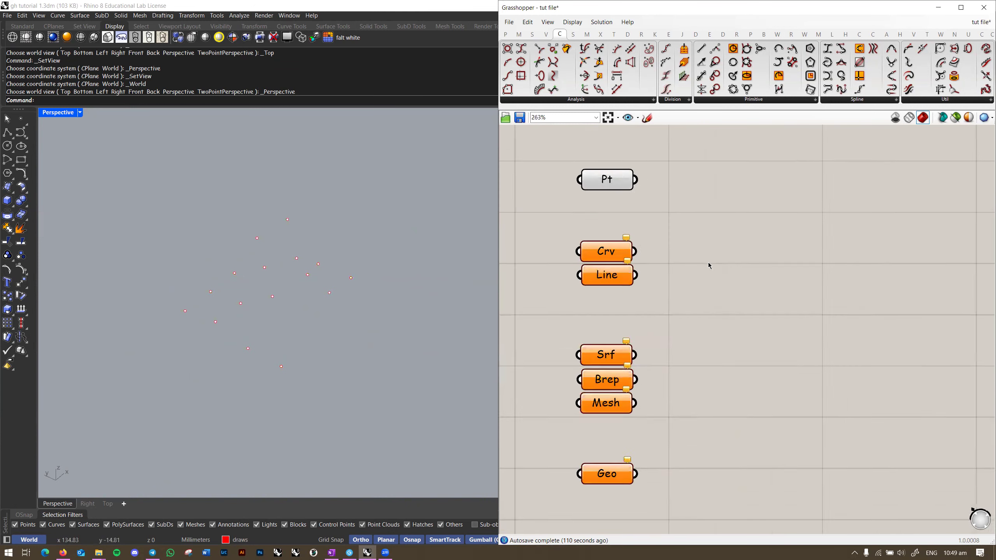
{"action": "right_click_drag", "start_coordinate": [369, 318], "coordinate": [315, 321]}
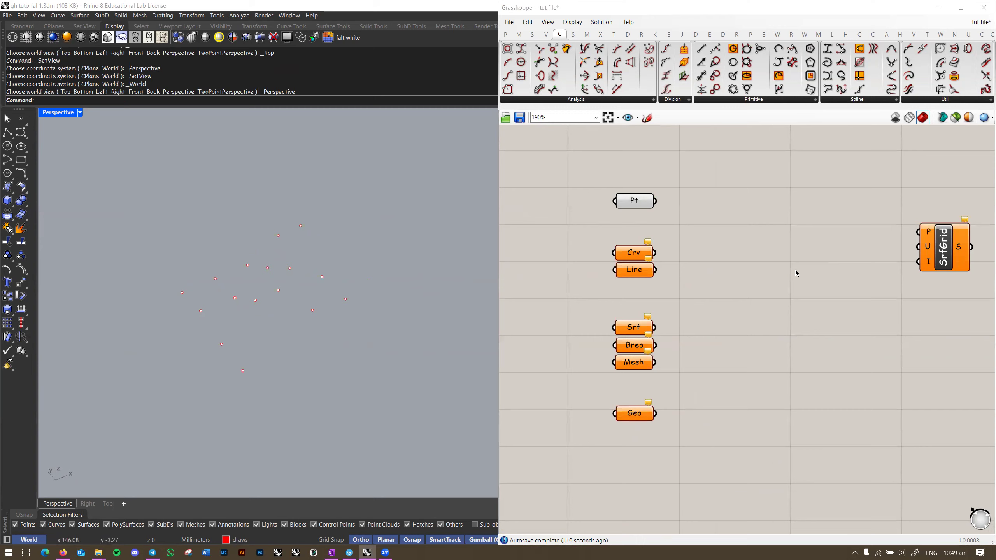
{"action": "scroll", "coordinate": [881, 263], "scroll_direction": "up", "scroll_amount": 1}
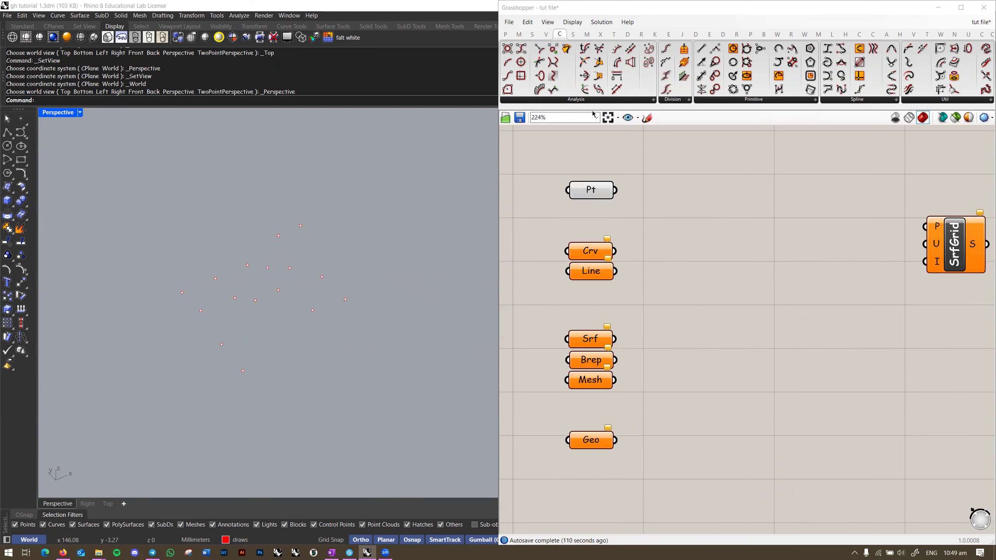
{"action": "left_click", "coordinate": [881, 100]}
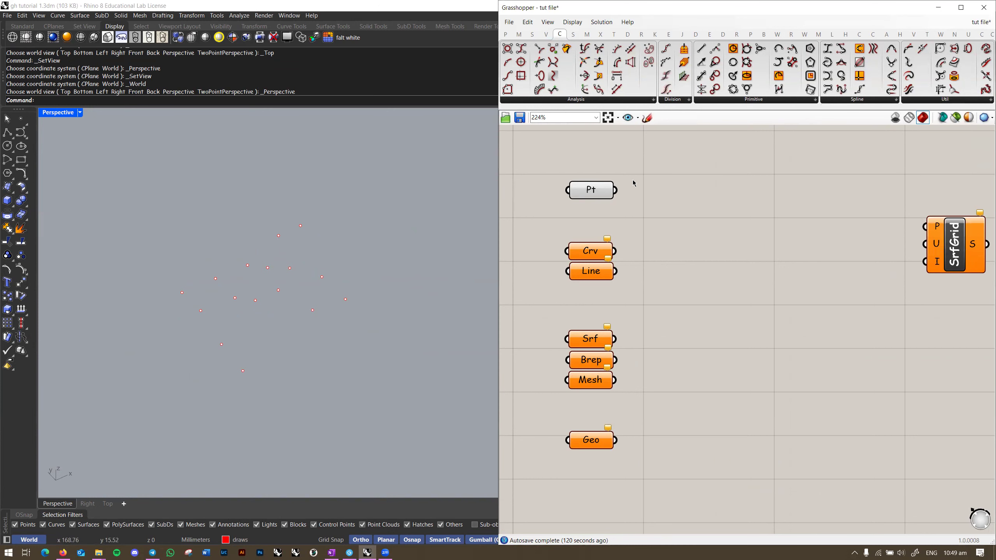
{"action": "left_click", "coordinate": [573, 36]}
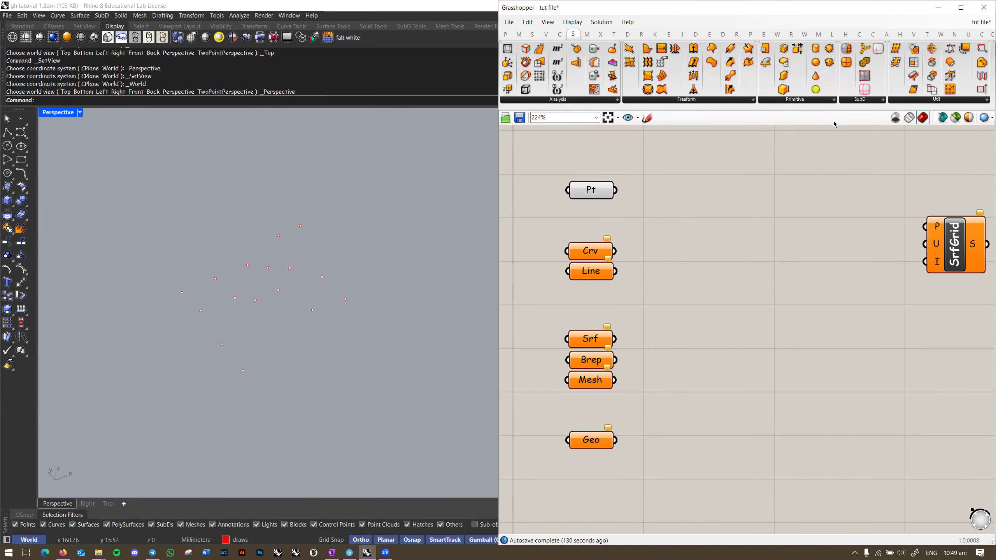
Step: Switch to the Top view and browse the Surface tab's Util, SubD, Primitive and Freeform dropdowns
{"action": "left_click", "coordinate": [345, 225]}
{"action": "key", "text": "ctrl+F1"}
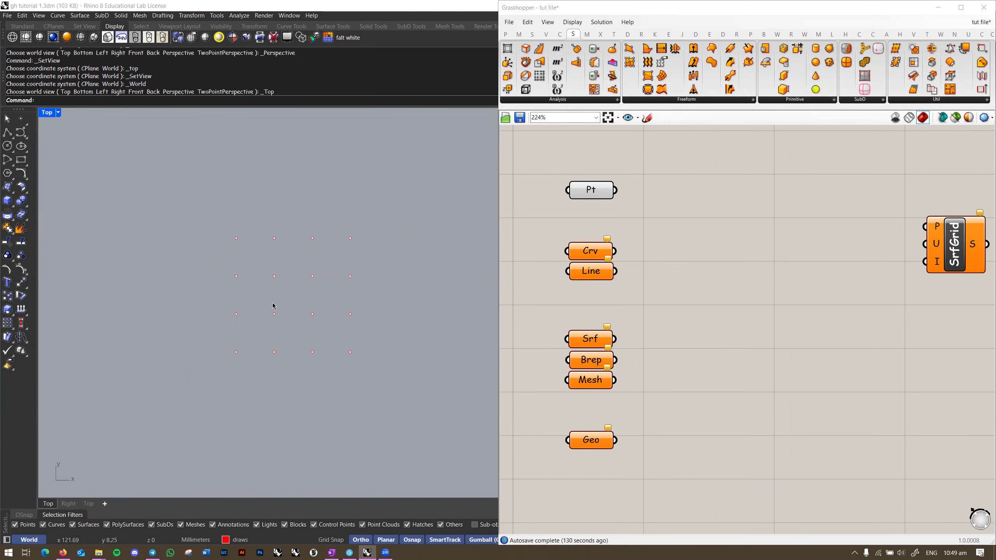
{"action": "scroll", "coordinate": [330, 280], "scroll_direction": "down", "scroll_amount": 3}
{"action": "scroll", "coordinate": [309, 301], "scroll_direction": "up", "scroll_amount": 3}
{"action": "left_click", "coordinate": [925, 100]}
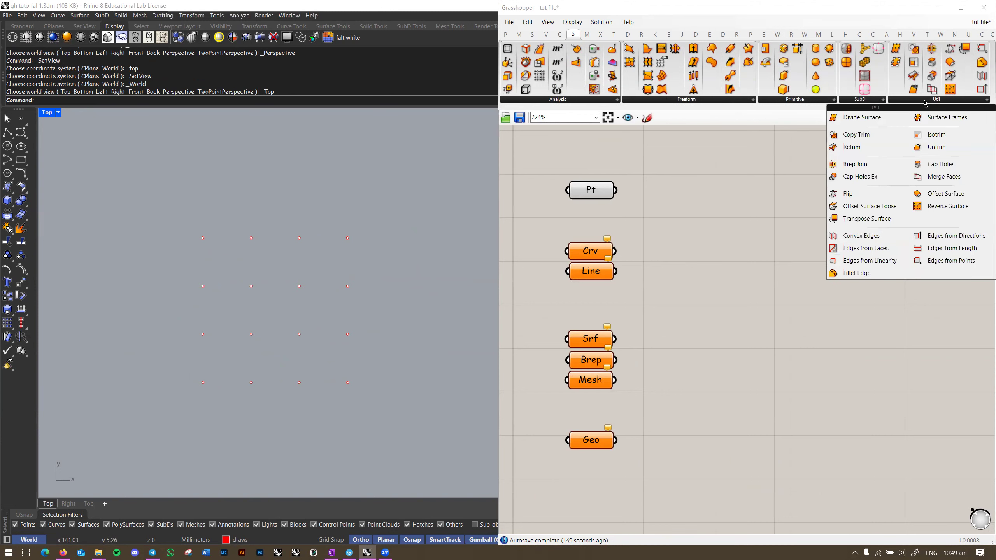
{"action": "left_click", "coordinate": [883, 100]}
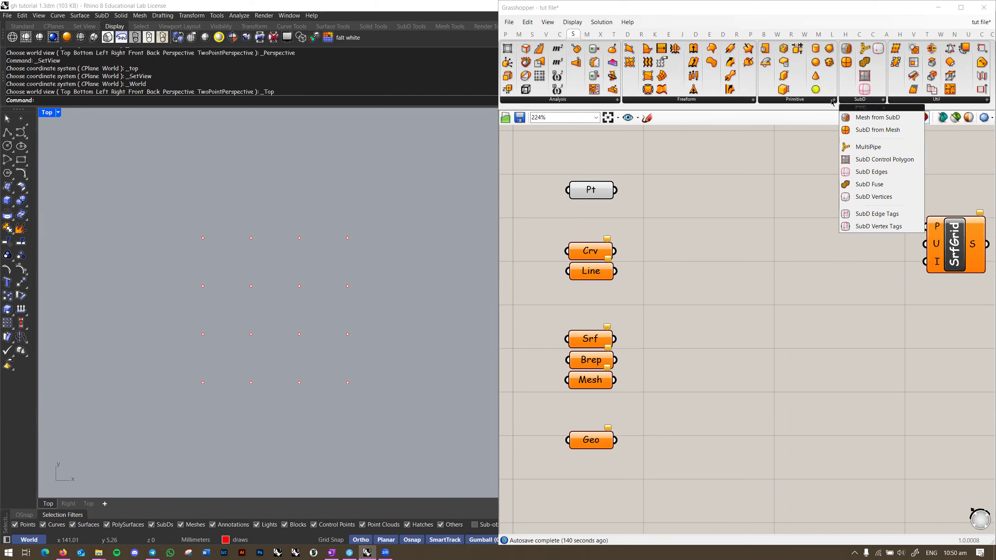
{"action": "left_click", "coordinate": [833, 100]}
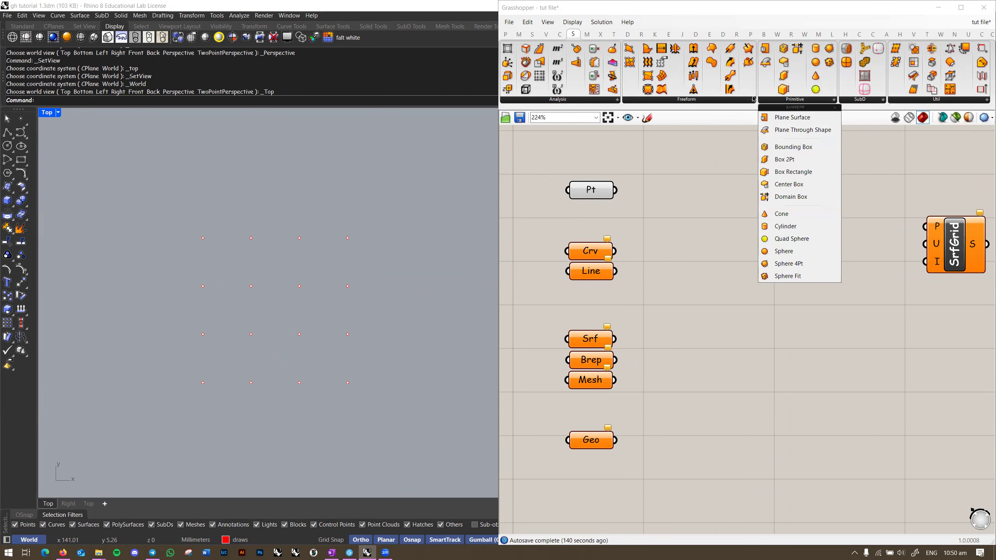
{"action": "left_click", "coordinate": [751, 101]}
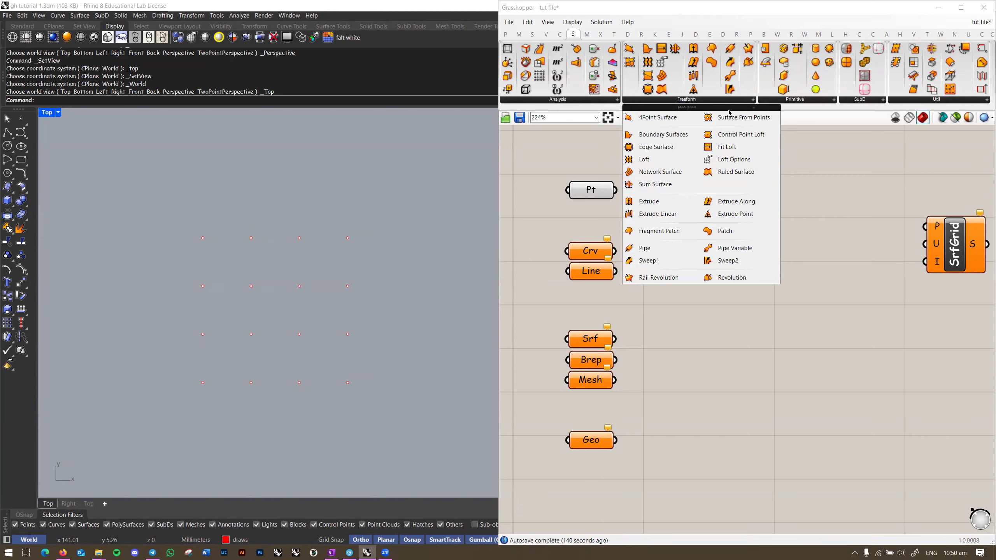
{"action": "left_click", "coordinate": [421, 294]}
Step: Pick Surface From Points from the Freeform dropdown
{"action": "key", "text": "ctrl+F4"}
{"action": "right_click_drag", "start_coordinate": [310, 271], "coordinate": [285, 284]}
{"action": "left_click", "coordinate": [730, 101]}
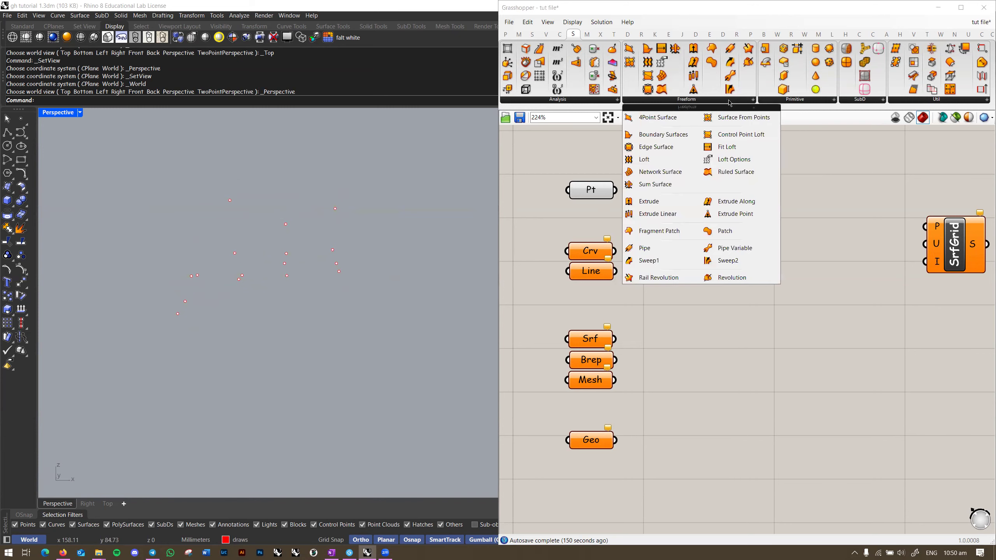
{"action": "left_click", "coordinate": [735, 118]}
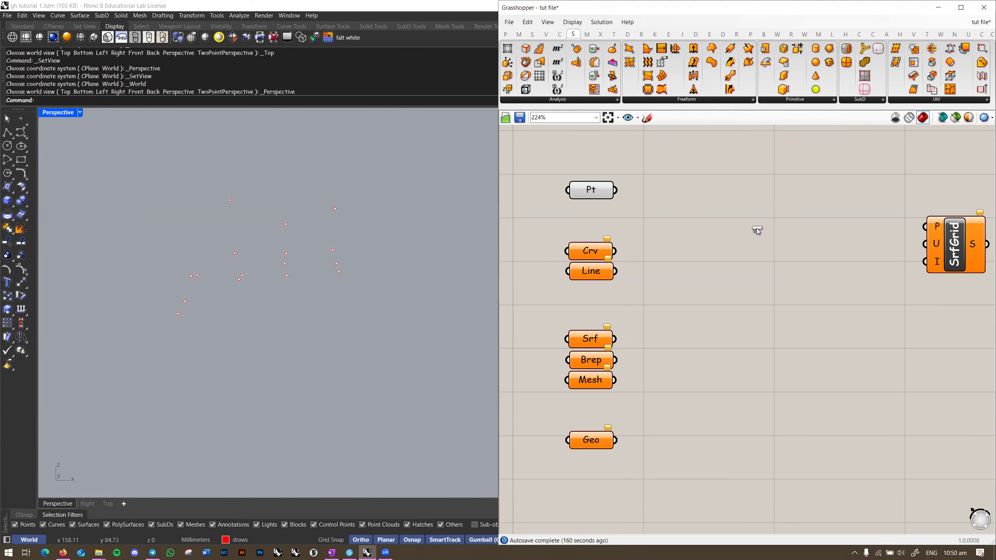
Step: Place the SrfGrid component on the canvas beside the Pt parameter
{"action": "left_click", "coordinate": [757, 228]}
{"action": "scroll", "coordinate": [758, 230], "scroll_direction": "up", "scroll_amount": 3}
{"action": "scroll", "coordinate": [752, 215], "scroll_direction": "down", "scroll_amount": 1}
{"action": "right_click_drag", "start_coordinate": [749, 213], "coordinate": [800, 269]}
{"action": "left_click_drag", "start_coordinate": [801, 271], "coordinate": [802, 249]}
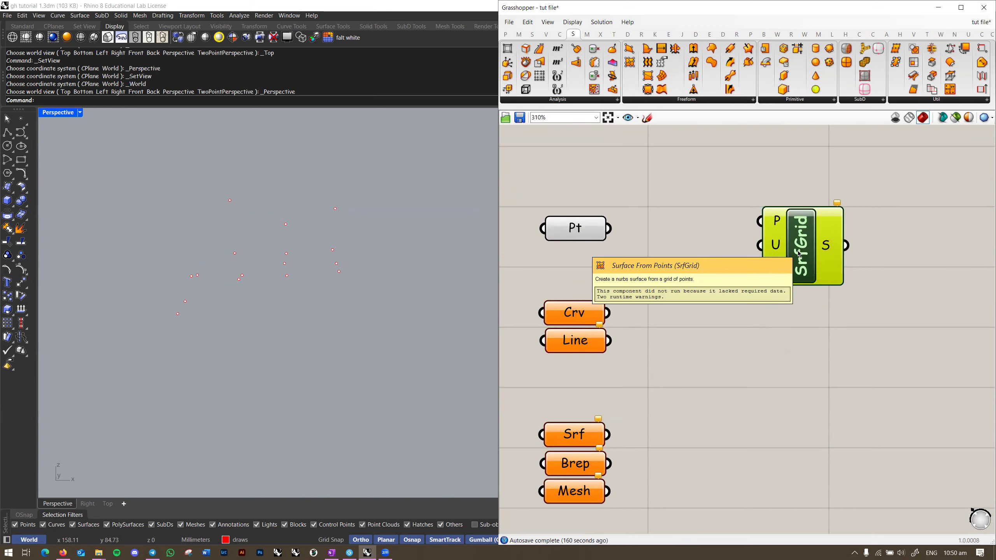
{"action": "right_click_drag", "start_coordinate": [732, 220], "coordinate": [629, 208]}
{"action": "scroll", "coordinate": [629, 208], "scroll_direction": "up", "scroll_amount": 1}
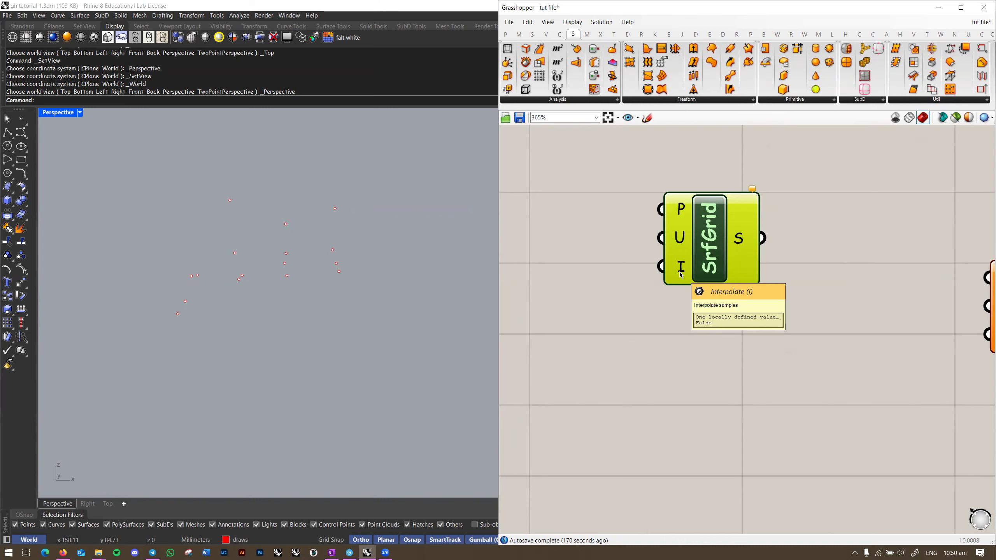
{"action": "scroll", "coordinate": [679, 272], "scroll_direction": "down", "scroll_amount": 2}
{"action": "right_click_drag", "start_coordinate": [680, 272], "coordinate": [756, 288]}
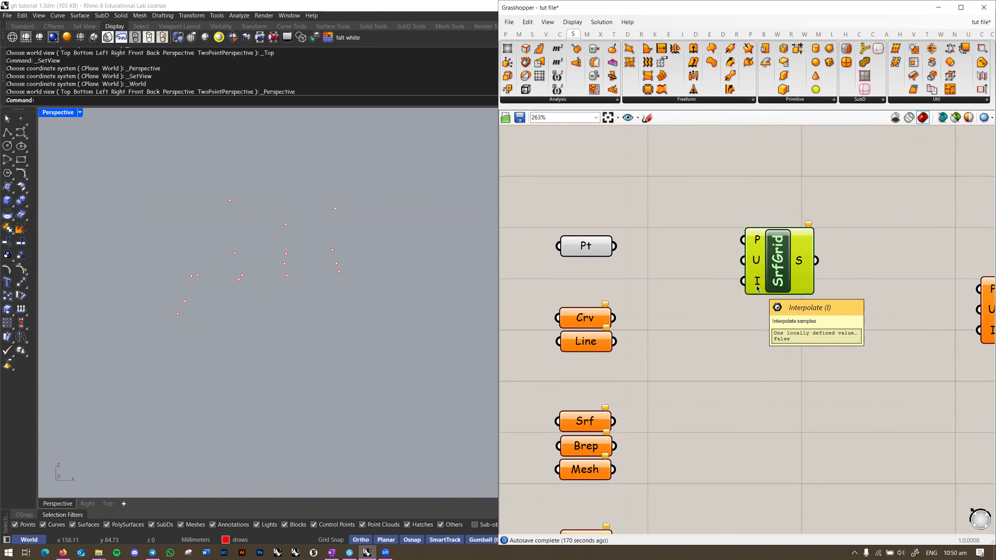
{"action": "scroll", "coordinate": [757, 289], "scroll_direction": "up", "scroll_amount": 1}
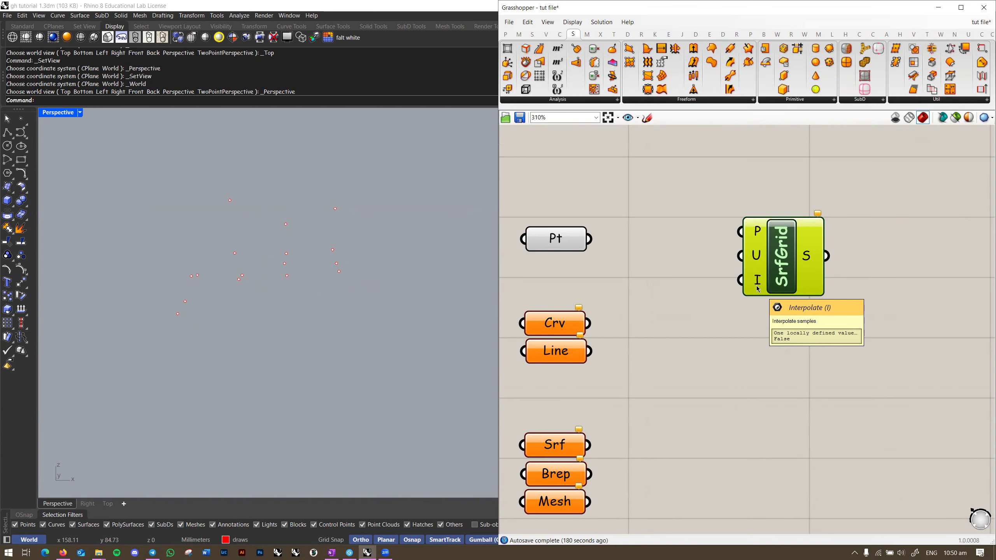
{"action": "scroll", "coordinate": [756, 286], "scroll_direction": "down", "scroll_amount": 1}
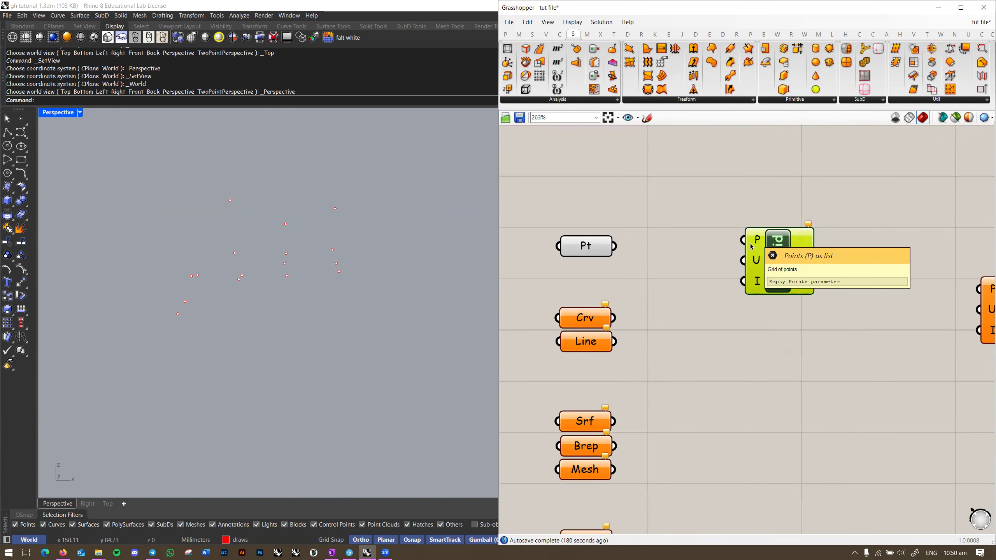
{"action": "right_click_drag", "start_coordinate": [368, 271], "coordinate": [327, 274]}
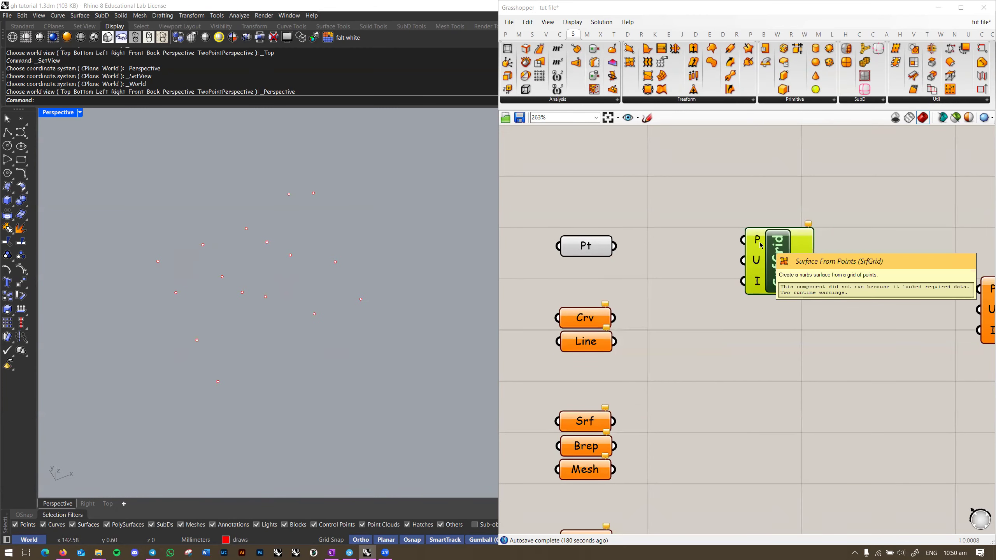
Step: Wire Pt's output into SrfGrid's P input and straighten the wire
{"action": "left_click_drag", "start_coordinate": [758, 240], "coordinate": [614, 246]}
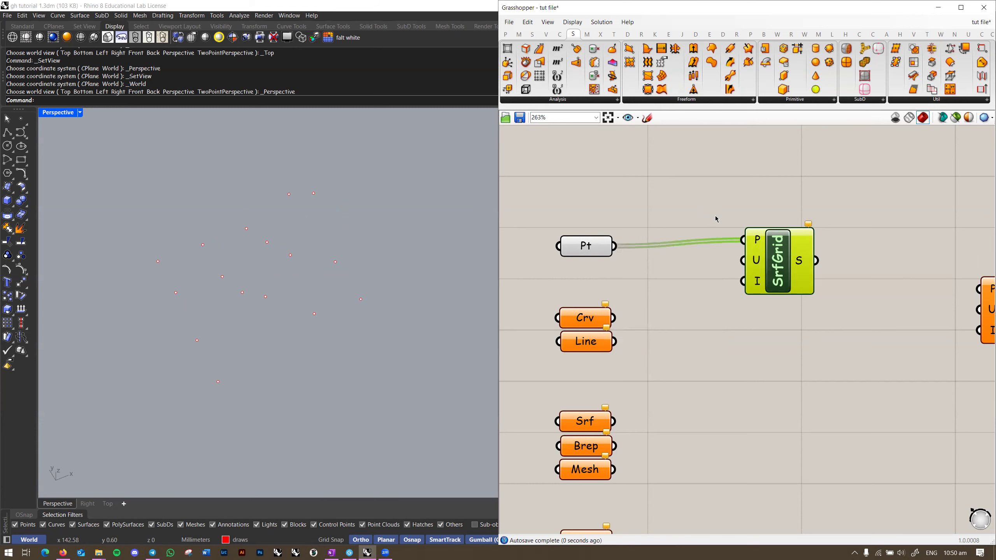
{"action": "left_click_drag", "start_coordinate": [761, 234], "coordinate": [769, 239]}
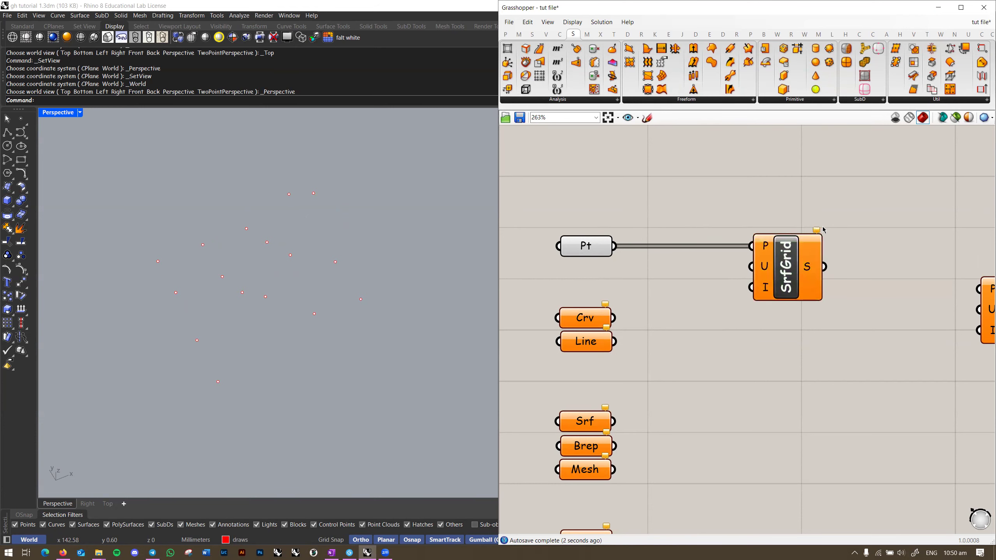
{"action": "scroll", "coordinate": [818, 231], "scroll_direction": "up", "scroll_amount": 2}
Step: Read SrfGrid's warning about input U, then switch the viewport to Top
{"action": "left_click", "coordinate": [837, 230]}
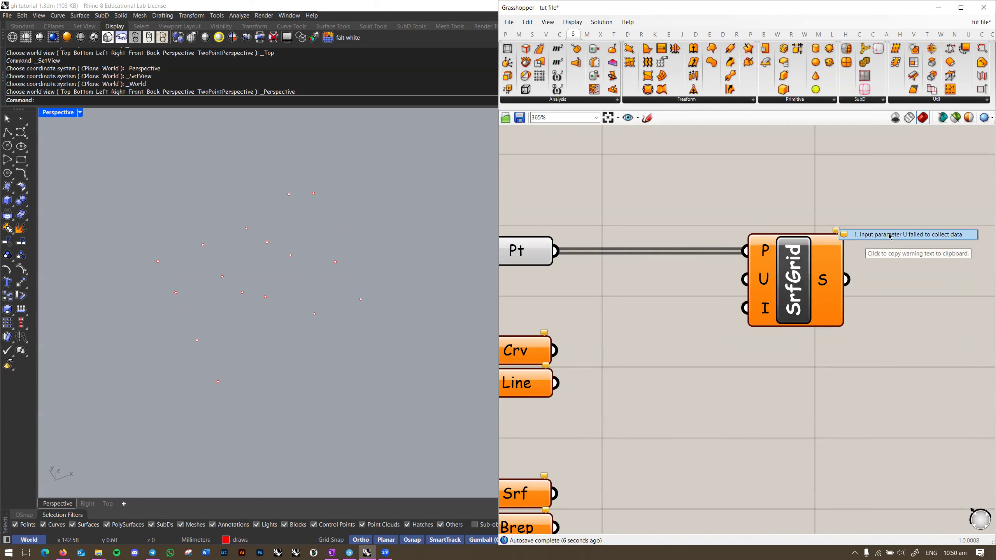
{"action": "left_click", "coordinate": [877, 204]}
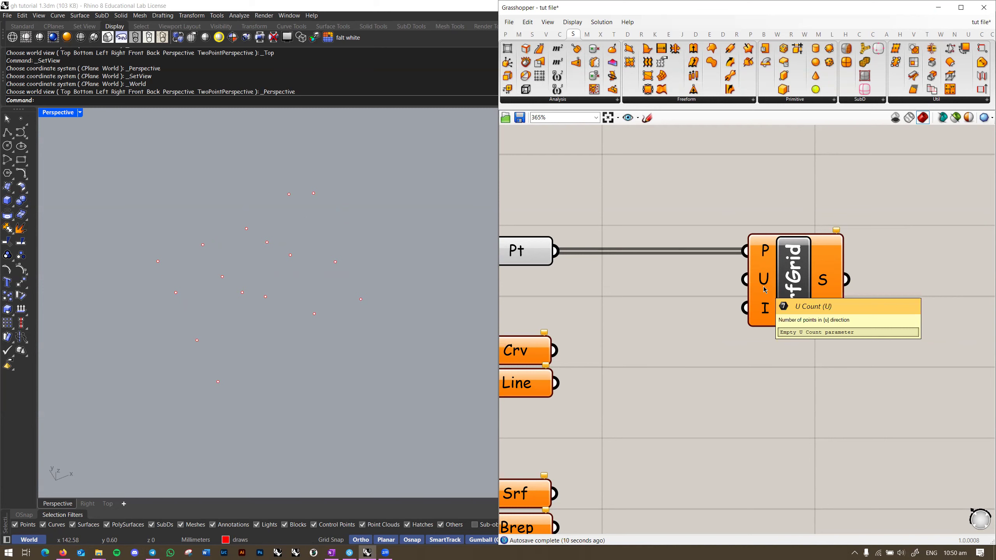
{"action": "right_click_drag", "start_coordinate": [356, 286], "coordinate": [281, 329]}
{"action": "key", "text": "ctrl+F1"}
{"action": "scroll", "coordinate": [294, 295], "scroll_direction": "up", "scroll_amount": 2}
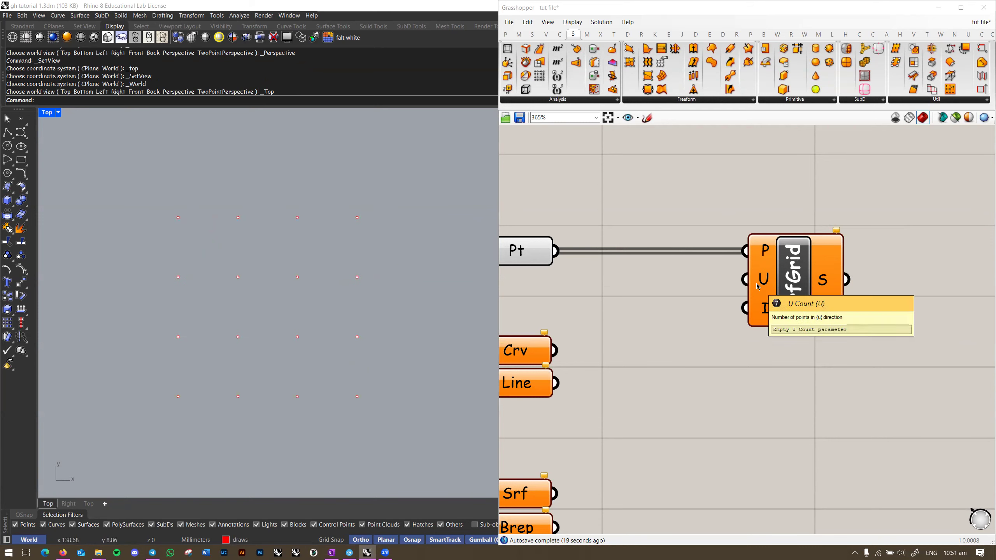
{"action": "right_click_drag", "start_coordinate": [764, 282], "coordinate": [660, 279]}
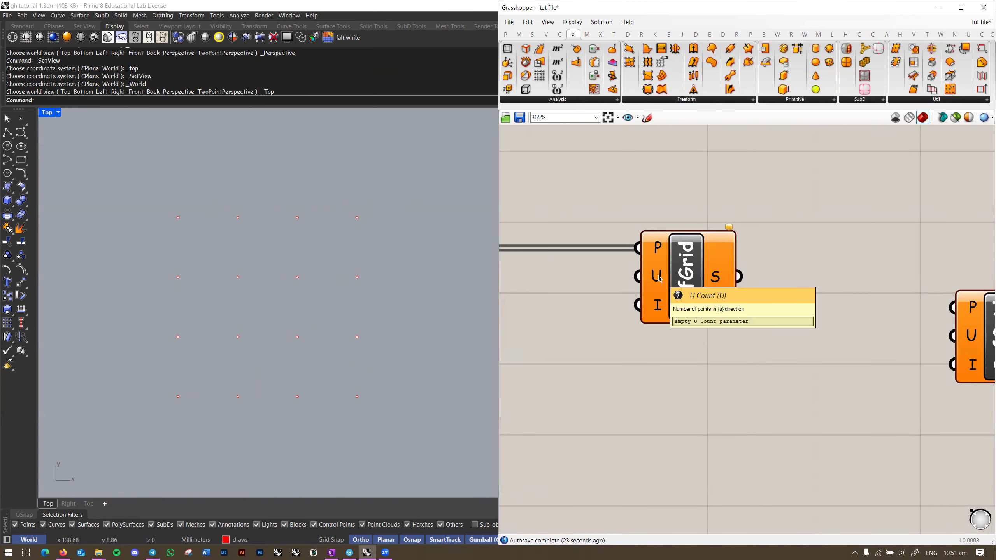
{"action": "right_click_drag", "start_coordinate": [658, 278], "coordinate": [664, 271]}
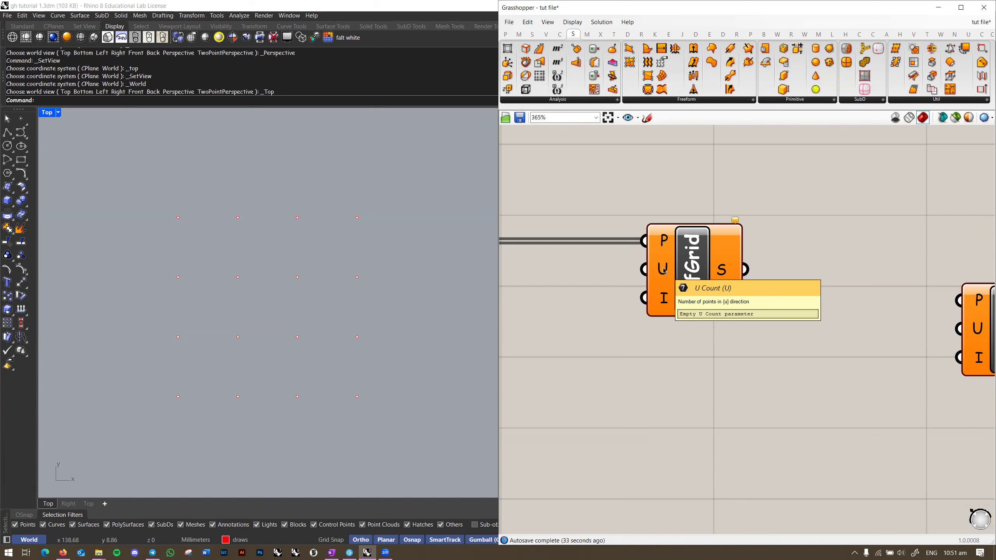
Step: Window-select the 16 grid points, then show the hidden red surface and select it
{"action": "right_click_drag", "start_coordinate": [351, 349], "coordinate": [359, 351]}
{"action": "left_click_drag", "start_coordinate": [392, 205], "coordinate": [123, 409]}
{"action": "left_click", "coordinate": [436, 339]}
{"action": "scroll", "coordinate": [437, 340], "scroll_direction": "down", "scroll_amount": 6}
{"action": "right_click_drag", "start_coordinate": [437, 340], "coordinate": [245, 343]}
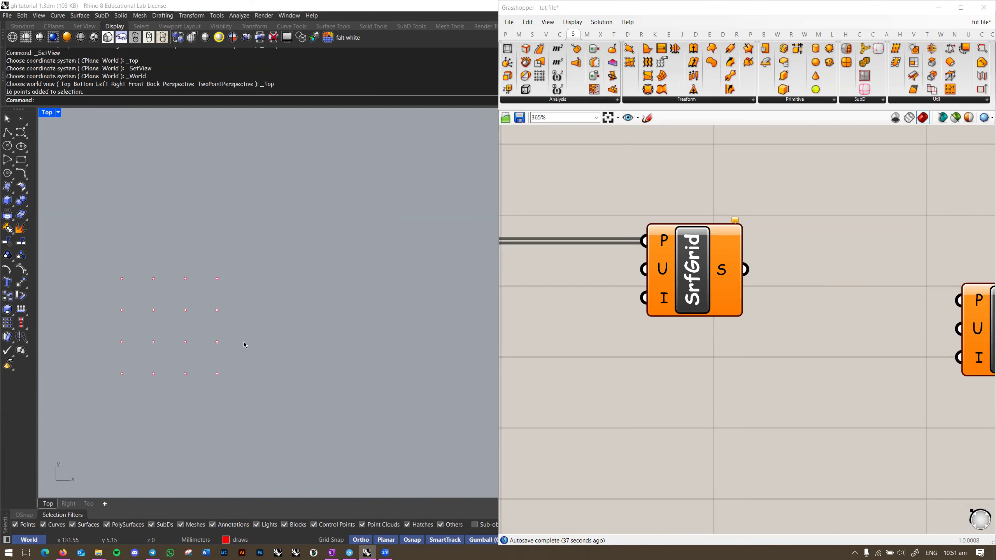
{"action": "key", "text": "ctrl+shift+h"}
{"action": "left_click", "coordinate": [296, 331]}
{"action": "right_click", "coordinate": [296, 331]}
{"action": "scroll", "coordinate": [296, 330], "scroll_direction": "up", "scroll_amount": 8}
{"action": "left_click", "coordinate": [333, 340]}
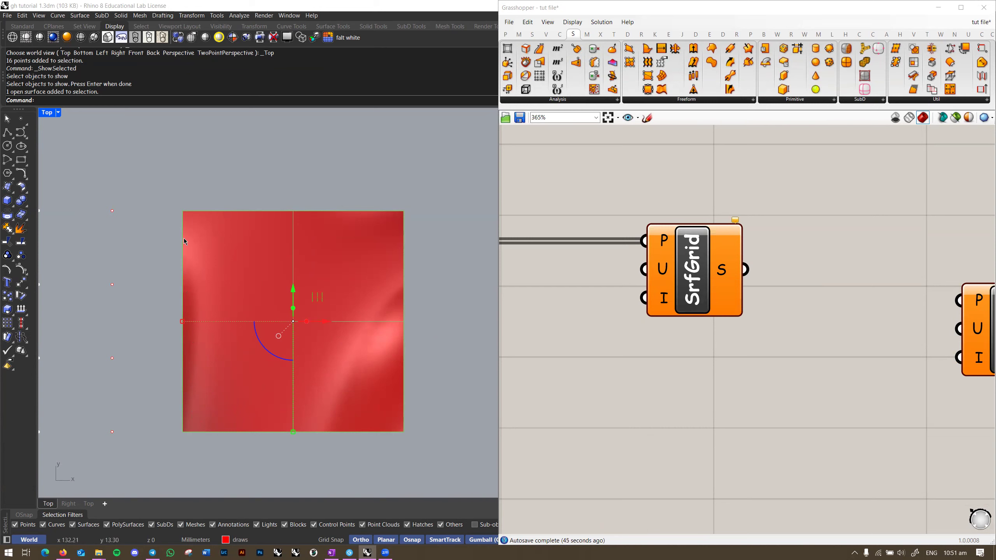
Step: Rotate the red surface 45° with the gumball and reselect it while panning the Top view
{"action": "left_click_drag", "start_coordinate": [264, 348], "coordinate": [446, 381]}
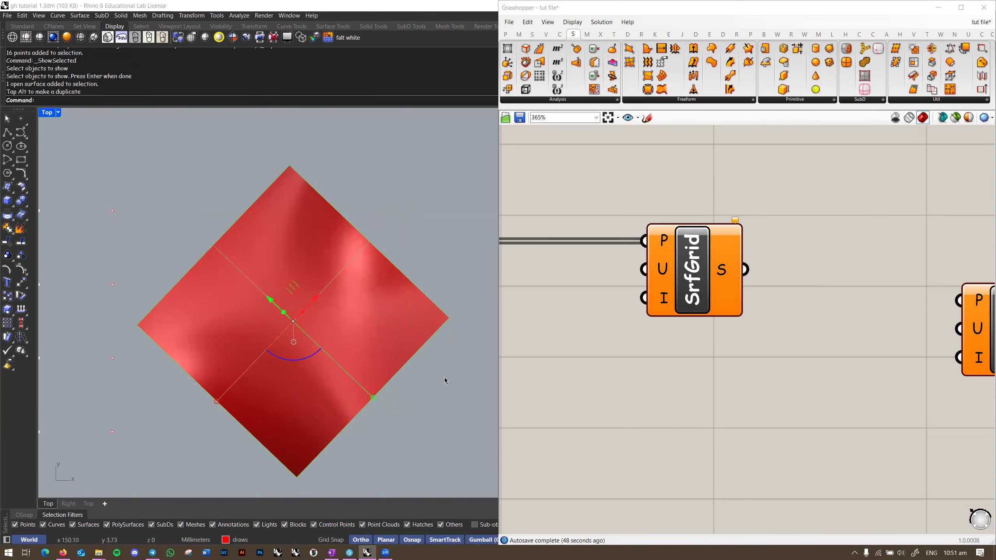
{"action": "left_click", "coordinate": [445, 381]}
{"action": "right_click_drag", "start_coordinate": [445, 381], "coordinate": [440, 344]}
{"action": "left_click", "coordinate": [348, 345]}
{"action": "right_click_drag", "start_coordinate": [348, 344], "coordinate": [342, 365]}
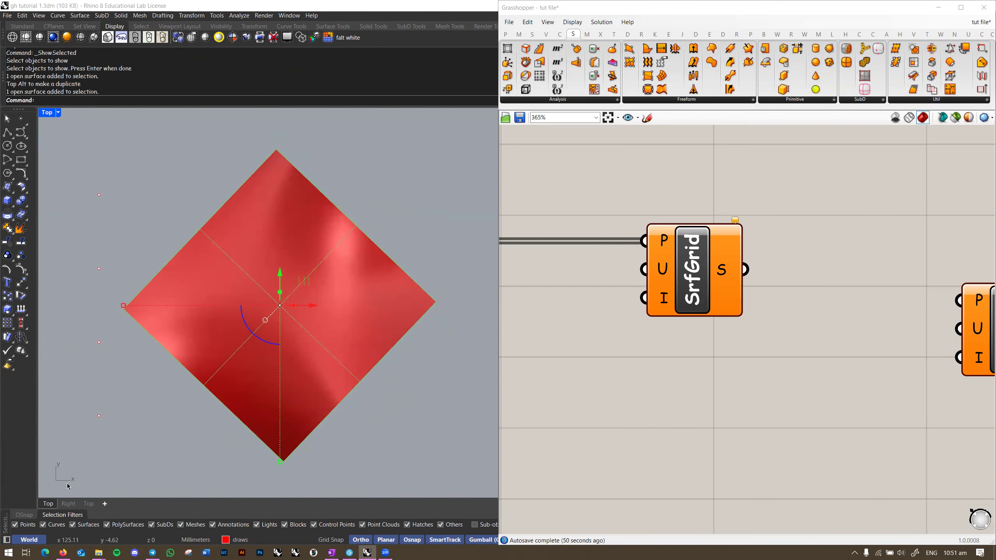
{"action": "left_click", "coordinate": [414, 442]}
{"action": "right_click_drag", "start_coordinate": [414, 441], "coordinate": [376, 441]}
{"action": "left_click", "coordinate": [292, 365]}
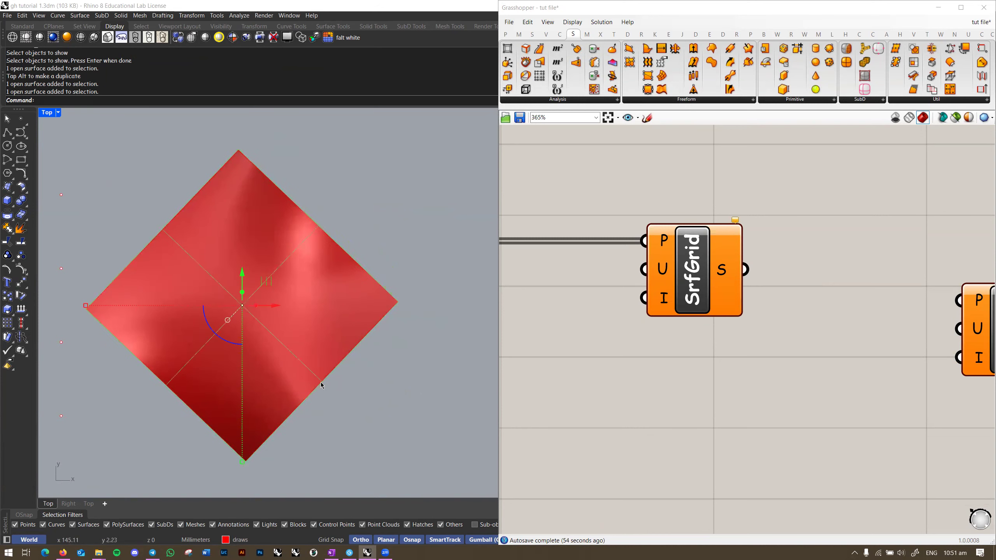
{"action": "right_click_drag", "start_coordinate": [337, 387], "coordinate": [371, 378]}
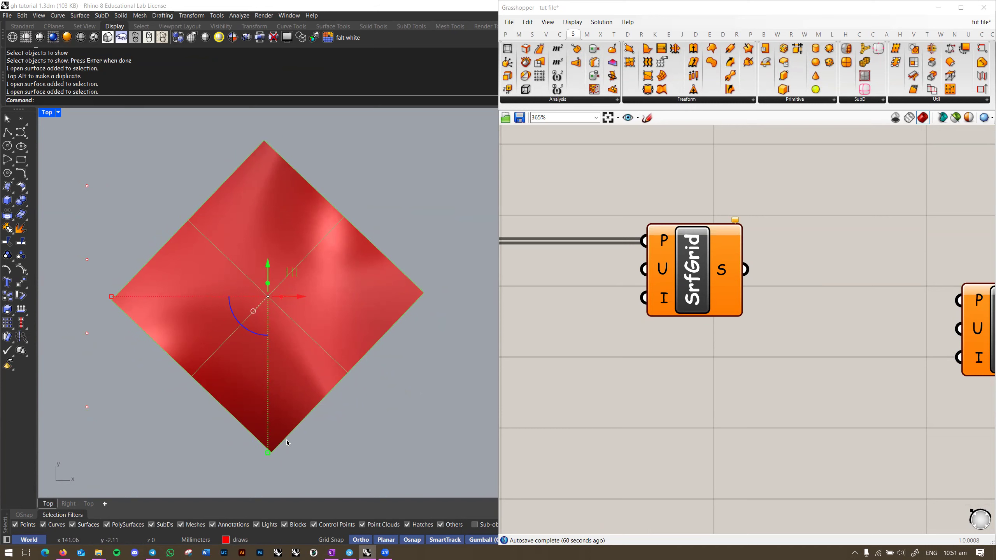
{"action": "right_click_drag", "start_coordinate": [289, 413], "coordinate": [343, 393]}
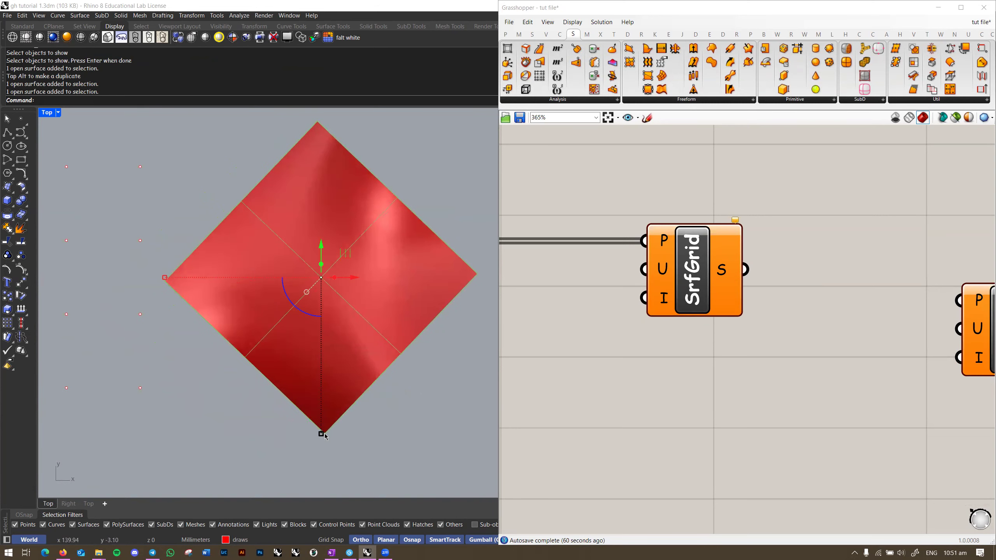
{"action": "right_click_drag", "start_coordinate": [358, 429], "coordinate": [385, 432]}
{"action": "left_click", "coordinate": [395, 400]}
{"action": "left_click", "coordinate": [365, 356]}
{"action": "right_click_drag", "start_coordinate": [393, 376], "coordinate": [404, 371]}
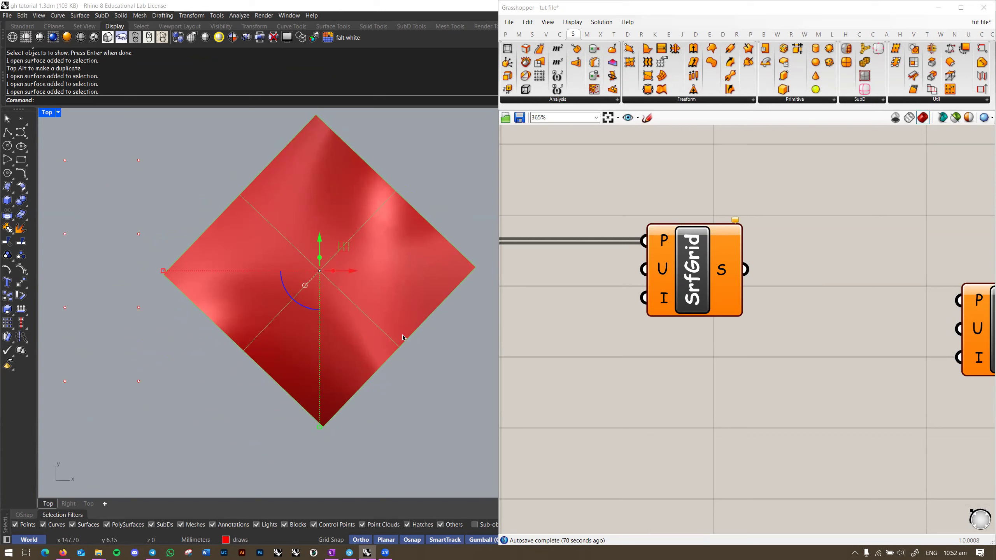
Step: Undo the rotation and the ShowSelected so only the point grid remains
{"action": "scroll", "coordinate": [378, 365], "scroll_direction": "down", "scroll_amount": 5}
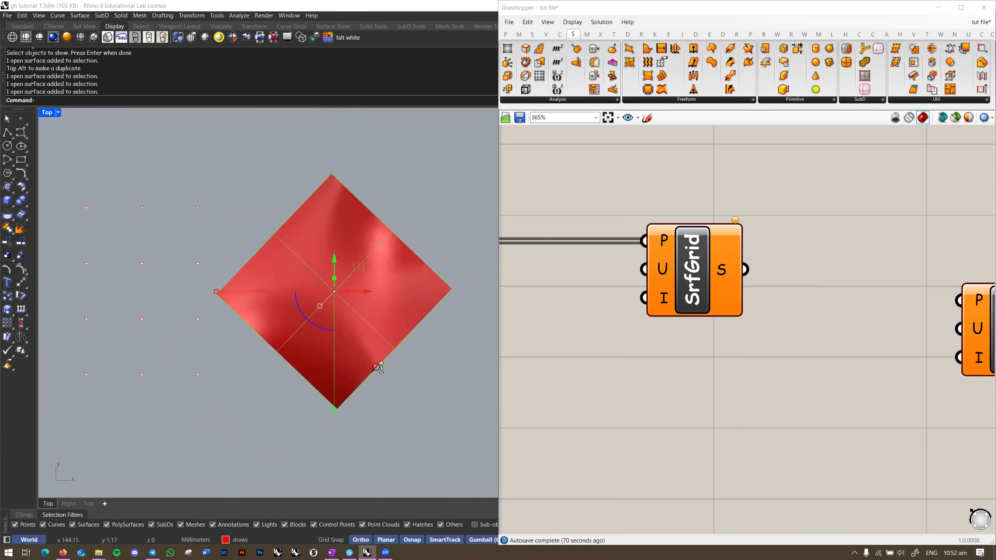
{"action": "key", "text": "ctrl+z"}
{"action": "right_click_drag", "start_coordinate": [308, 401], "coordinate": [370, 401]}
{"action": "left_click", "coordinate": [369, 381]}
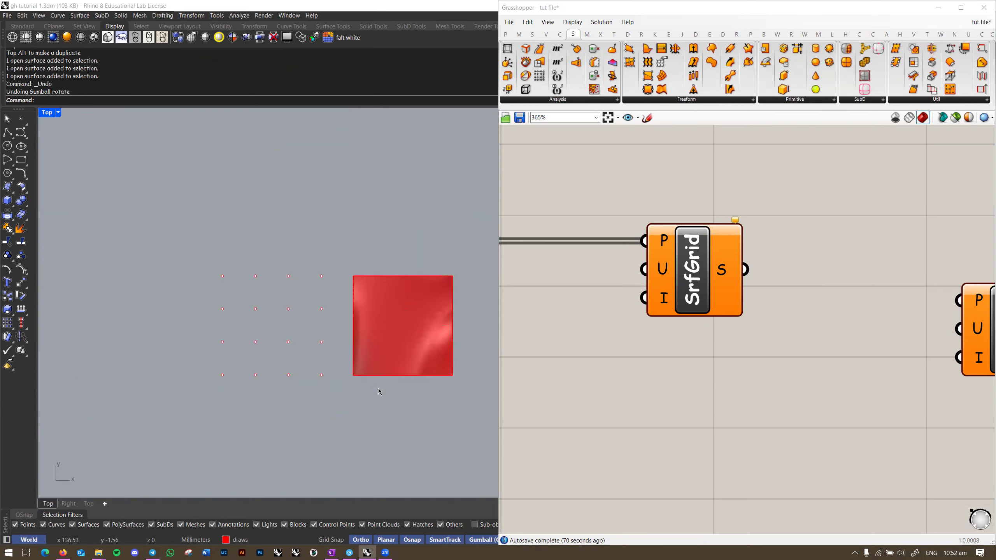
{"action": "key", "text": "ctrl+z"}
{"action": "scroll", "coordinate": [395, 369], "scroll_direction": "up", "scroll_amount": 6}
{"action": "right_click_drag", "start_coordinate": [395, 369], "coordinate": [333, 369]}
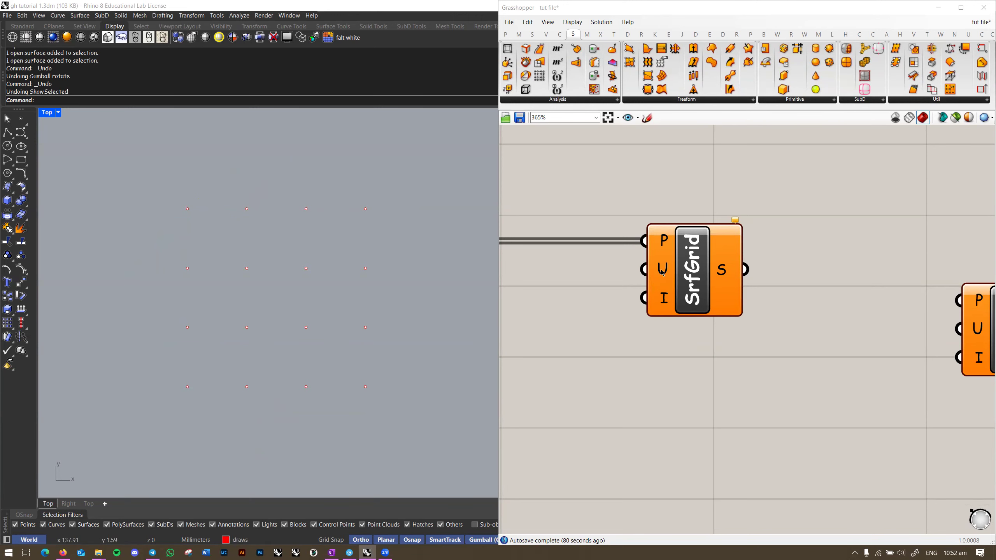
Step: Place a Number Slider set to 4 near SrfGrid, then undo it
{"action": "mouse_move", "coordinate": [662, 273]}
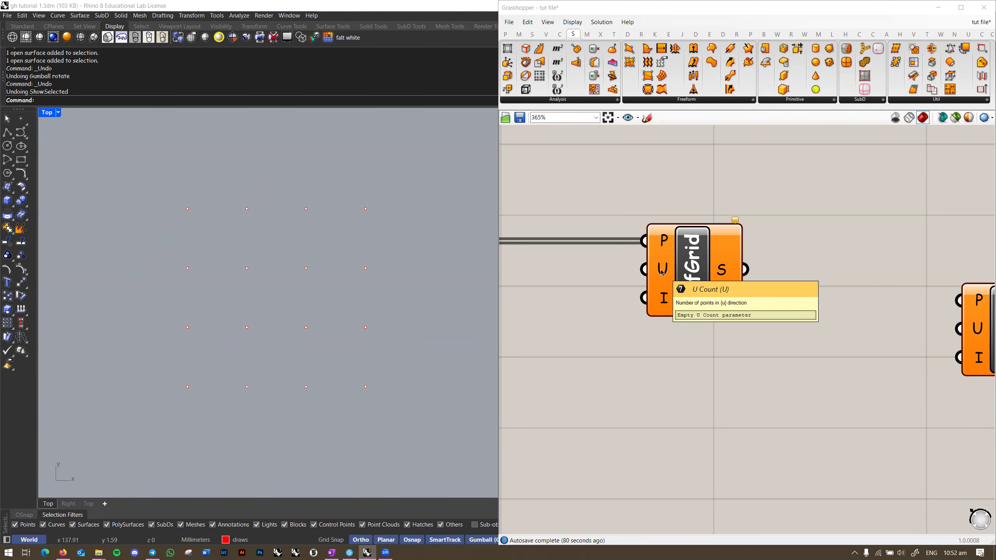
{"action": "right_click_drag", "start_coordinate": [663, 273], "coordinate": [738, 251]}
{"action": "double_click", "coordinate": [634, 338]}
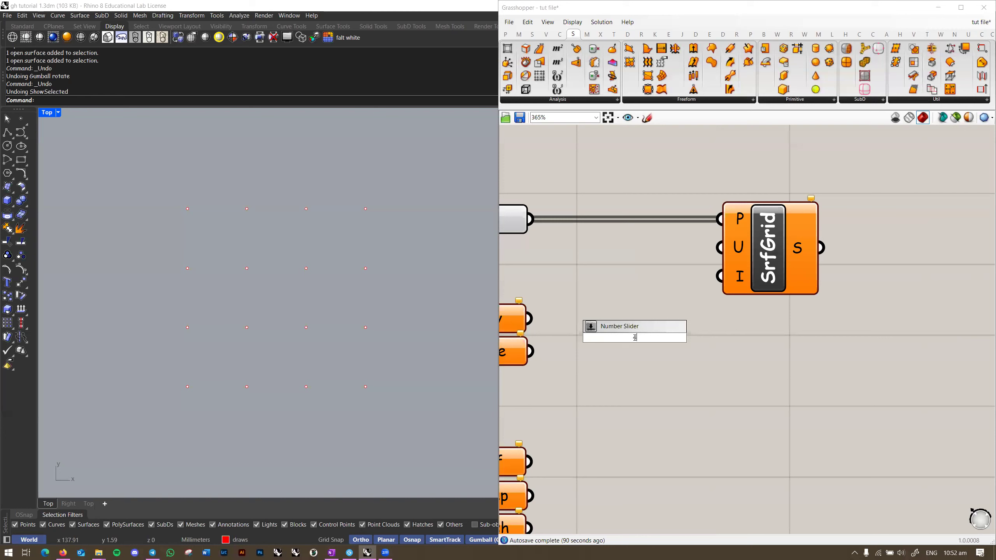
{"action": "type", "text": "4"}
{"action": "key", "text": "BackSpace"}
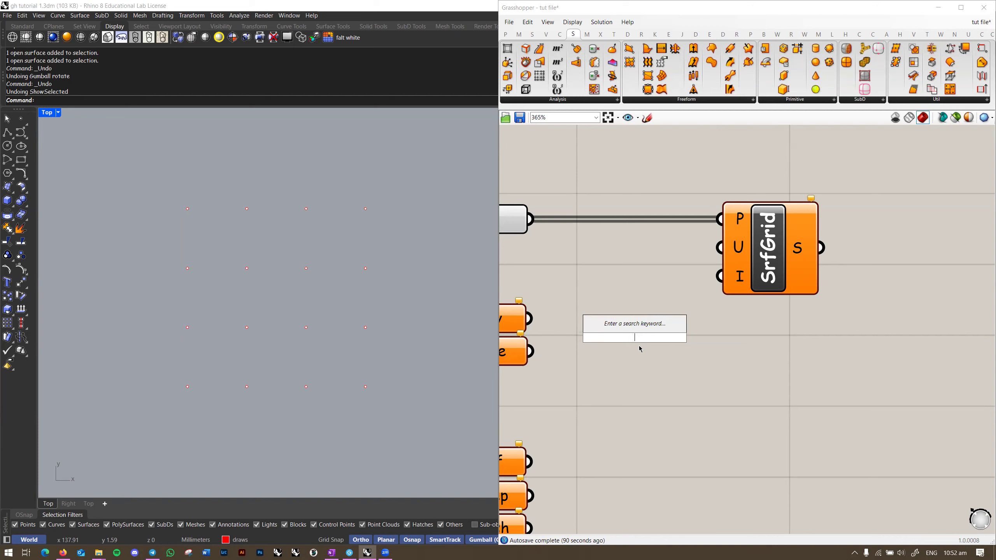
{"action": "type", "text": "4"}
{"action": "key", "text": "Return"}
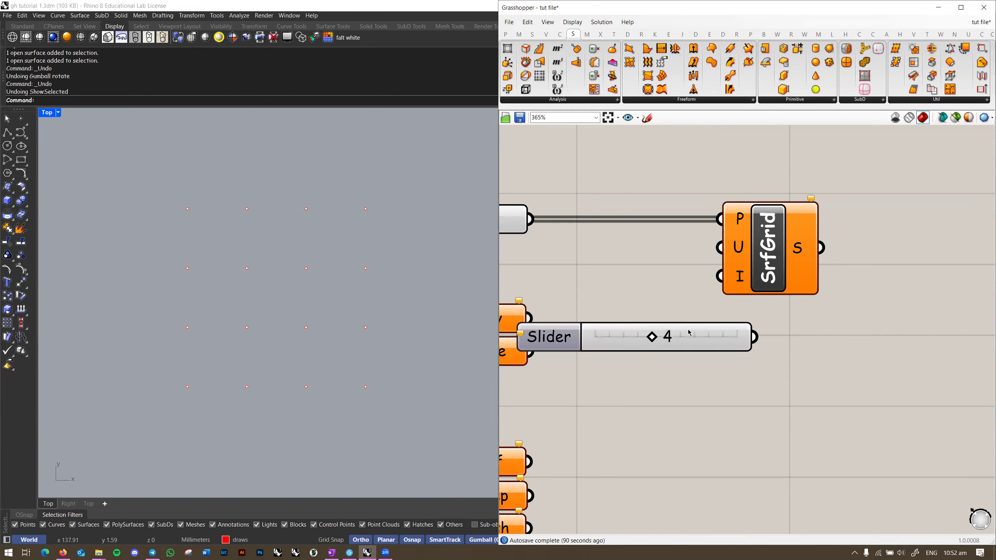
{"action": "key", "text": "ctrl+z"}
Step: Add a 4.00 slider, nudge it to 4.11, then delete it
{"action": "double_click", "coordinate": [694, 384]}
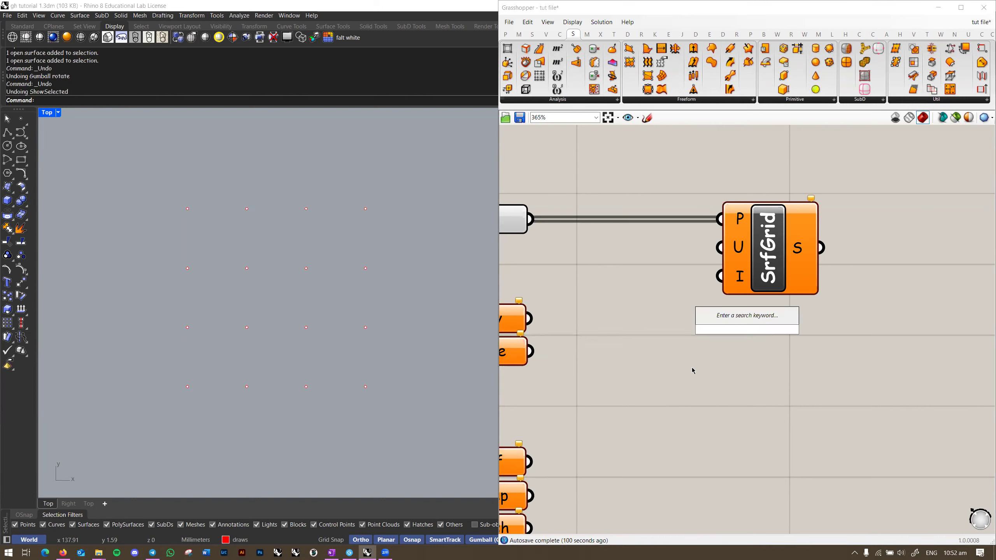
{"action": "type", "text": "4.00"}
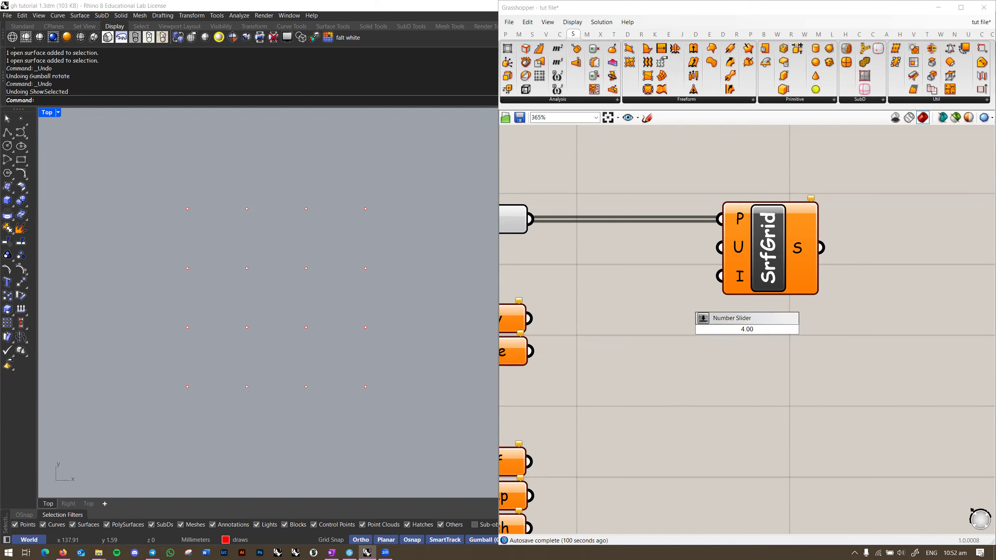
{"action": "key", "text": "Return"}
{"action": "mouse_move", "coordinate": [763, 332]}
{"action": "left_mouse_down"}
{"action": "mouse_move", "coordinate": [694, 331]}
{"action": "mouse_move", "coordinate": [766, 334]}
{"action": "left_mouse_up"}
{"action": "double_click", "coordinate": [766, 332]}
{"action": "left_click", "coordinate": [764, 345]}
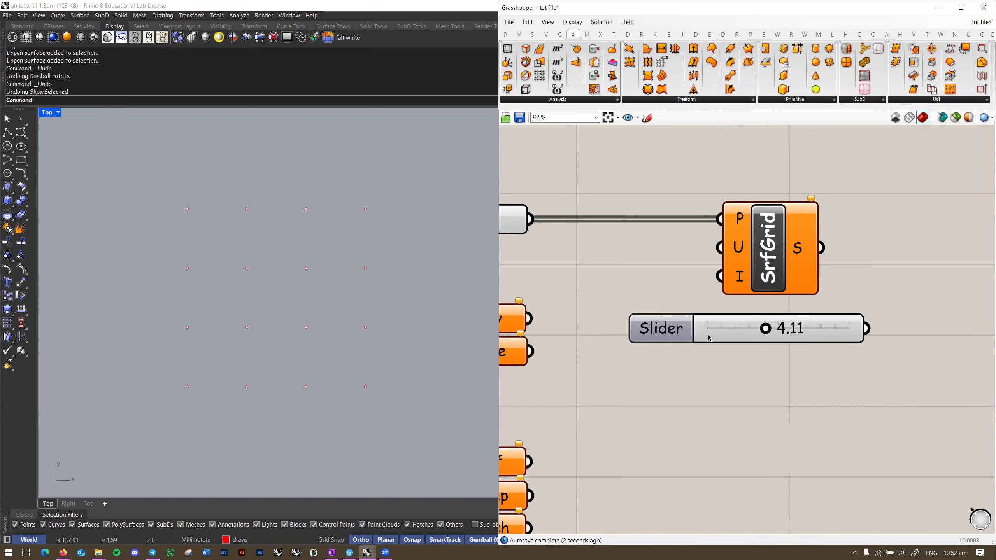
{"action": "left_click", "coordinate": [674, 335]}
{"action": "key", "text": "Delete"}
Step: Place a slider set to 4 beside SrfGrid and wire it into the U input
{"action": "double_click", "coordinate": [671, 374]}
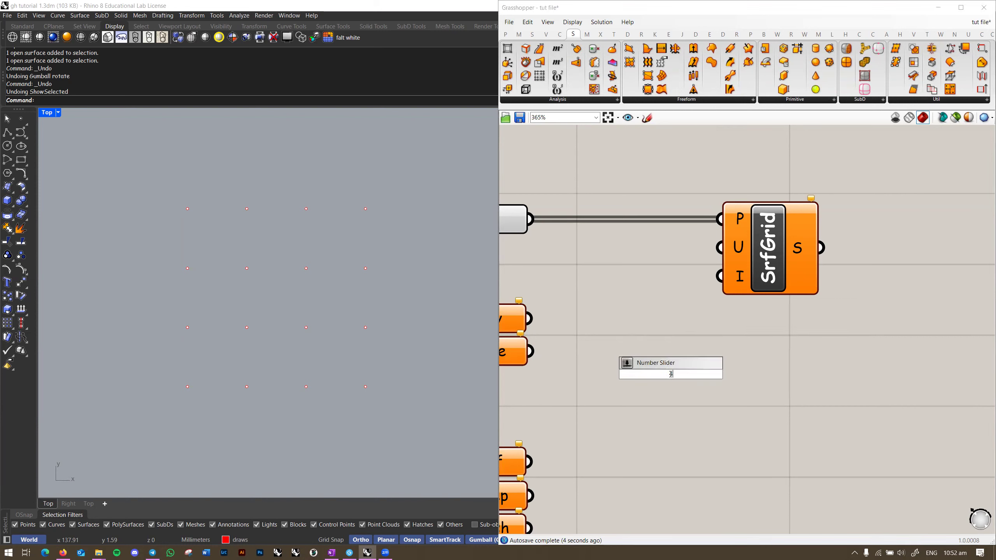
{"action": "key", "text": "Return"}
{"action": "left_click_drag", "start_coordinate": [728, 382], "coordinate": [691, 283]}
{"action": "right_click_drag", "start_coordinate": [691, 282], "coordinate": [717, 338]}
{"action": "left_click_drag", "start_coordinate": [748, 303], "coordinate": [837, 324]}
Step: Switch the Rhino view to Perspective and briefly reveal the hidden red surface, then undo
{"action": "right_click_drag", "start_coordinate": [682, 378], "coordinate": [636, 390]}
{"action": "left_click", "coordinate": [636, 390]}
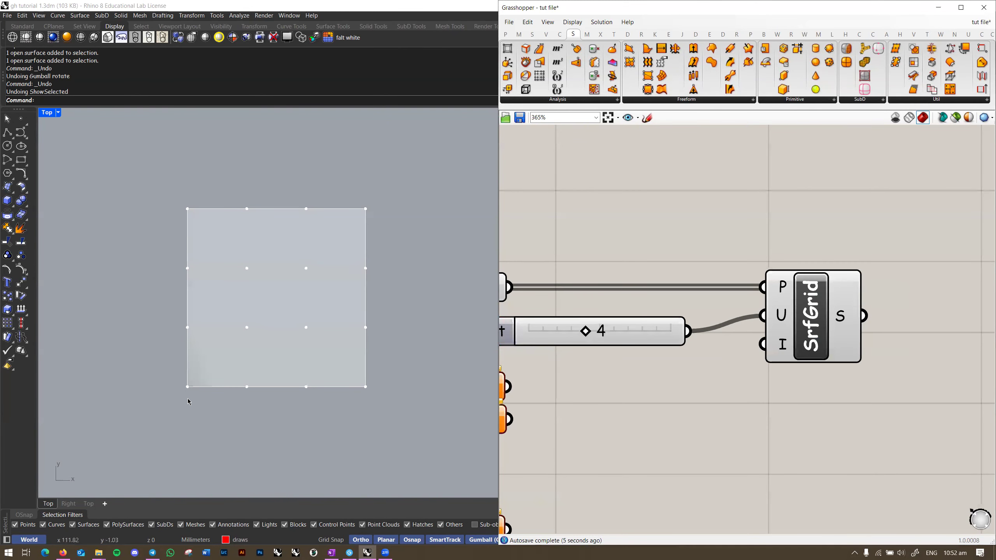
{"action": "right_click_drag", "start_coordinate": [604, 375], "coordinate": [626, 372]}
{"action": "right_click_drag", "start_coordinate": [356, 384], "coordinate": [312, 266]}
{"action": "key", "text": "ctrl+F4"}
{"action": "key", "text": "ctrl+shift+h"}
{"action": "left_click", "coordinate": [366, 282]}
{"action": "right_click", "coordinate": [332, 300]}
{"action": "key", "text": "ctrl+z"}
{"action": "right_click_drag", "start_coordinate": [256, 355], "coordinate": [331, 317]}
{"action": "scroll", "coordinate": [331, 317], "scroll_direction": "down", "scroll_amount": 1}
Step: Delete the spare SrfGrid component
{"action": "right_click_drag", "start_coordinate": [869, 383], "coordinate": [692, 360]}
{"action": "scroll", "coordinate": [692, 360], "scroll_direction": "down", "scroll_amount": 3}
{"action": "left_click", "coordinate": [800, 372]}
{"action": "key", "text": "Delete"}
{"action": "right_click_drag", "start_coordinate": [786, 372], "coordinate": [837, 359]}
{"action": "right_click_drag", "start_coordinate": [592, 344], "coordinate": [745, 343]}
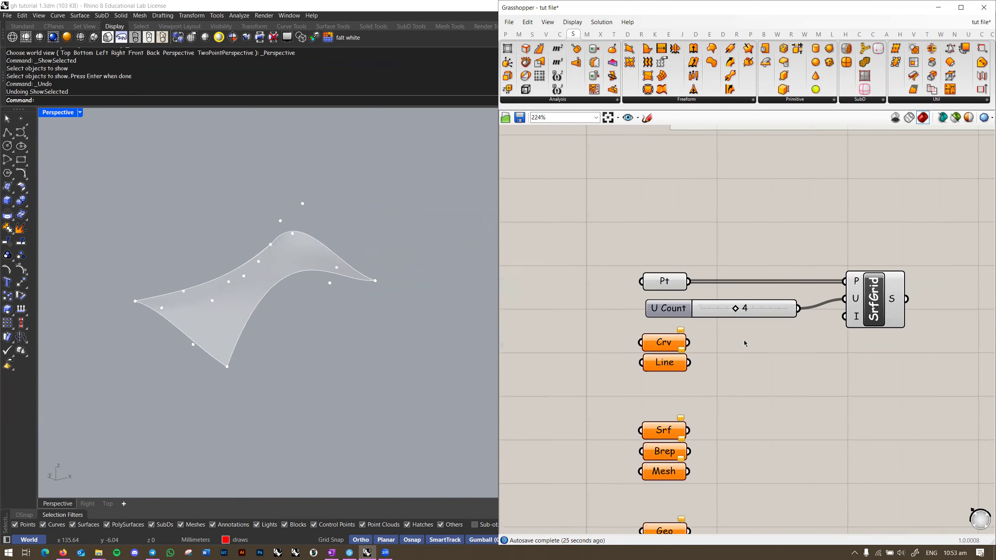
{"action": "scroll", "coordinate": [745, 342], "scroll_direction": "up", "scroll_amount": 1}
Step: Reposition the U Count slider near Pt and orbit the perspective view around the surface
{"action": "left_click_drag", "start_coordinate": [772, 309], "coordinate": [767, 301]}
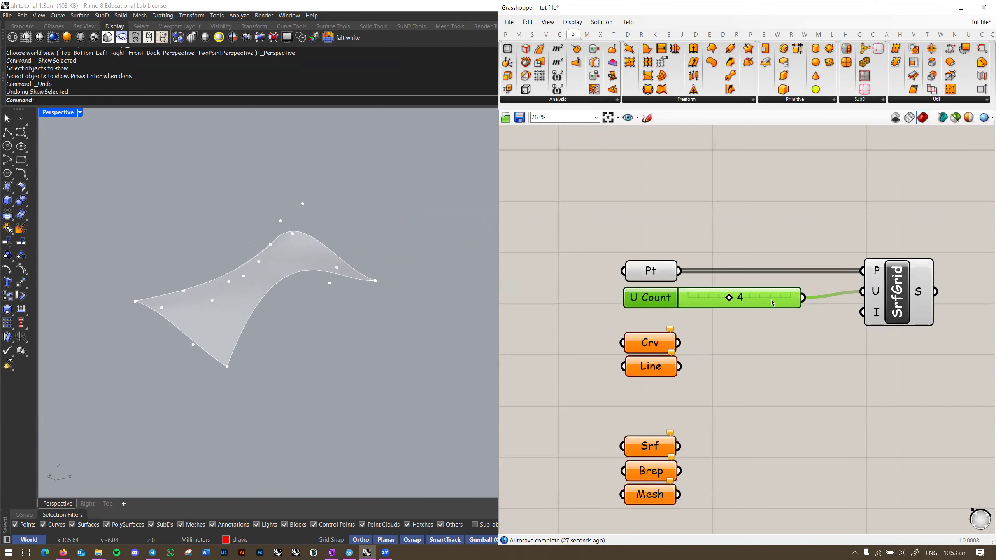
{"action": "left_click", "coordinate": [840, 357]}
{"action": "right_click_drag", "start_coordinate": [840, 358], "coordinate": [836, 341]}
{"action": "mouse_move", "coordinate": [354, 296]}
{"action": "right_mouse_down"}
{"action": "mouse_move", "coordinate": [341, 307]}
{"action": "mouse_move", "coordinate": [354, 302]}
{"action": "right_mouse_up"}
{"action": "scroll", "coordinate": [354, 308], "scroll_direction": "down", "scroll_amount": 3}
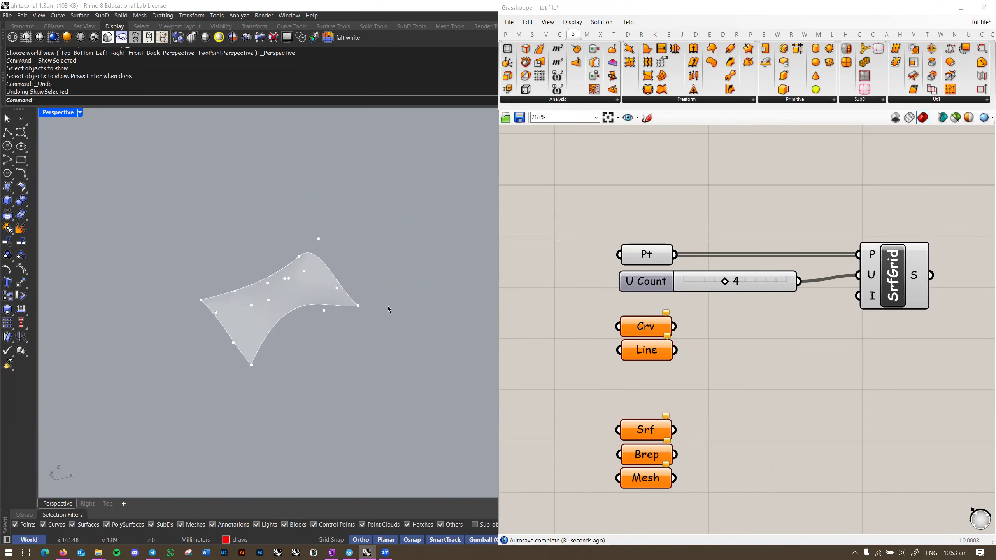
{"action": "right_click_drag", "start_coordinate": [388, 306], "coordinate": [401, 297]}
Step: Move the Crv, Line, Srf, Brep, Mesh and Geo parameters and the U Count slider lower
{"action": "right_click_drag", "start_coordinate": [711, 340], "coordinate": [691, 290]}
{"action": "scroll", "coordinate": [693, 313], "scroll_direction": "down", "scroll_amount": 3}
{"action": "left_click_drag", "start_coordinate": [695, 270], "coordinate": [584, 447]}
{"action": "left_click_drag", "start_coordinate": [632, 286], "coordinate": [633, 376]}
{"action": "left_click", "coordinate": [742, 222]}
{"action": "left_click_drag", "start_coordinate": [699, 252], "coordinate": [702, 280]}
Step: Delete the U Count slider and SrfGrid, and clear Pt's stored points
{"action": "key", "text": "Delete"}
{"action": "left_click", "coordinate": [791, 248]}
{"action": "key", "text": "Delete"}
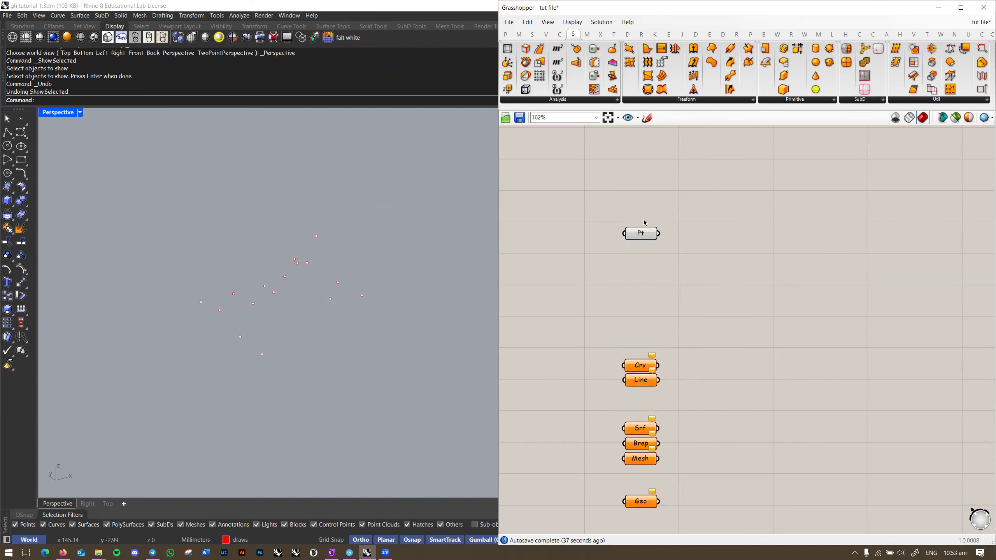
{"action": "scroll", "coordinate": [645, 224], "scroll_direction": "up", "scroll_amount": 2}
{"action": "right_click", "coordinate": [646, 234]}
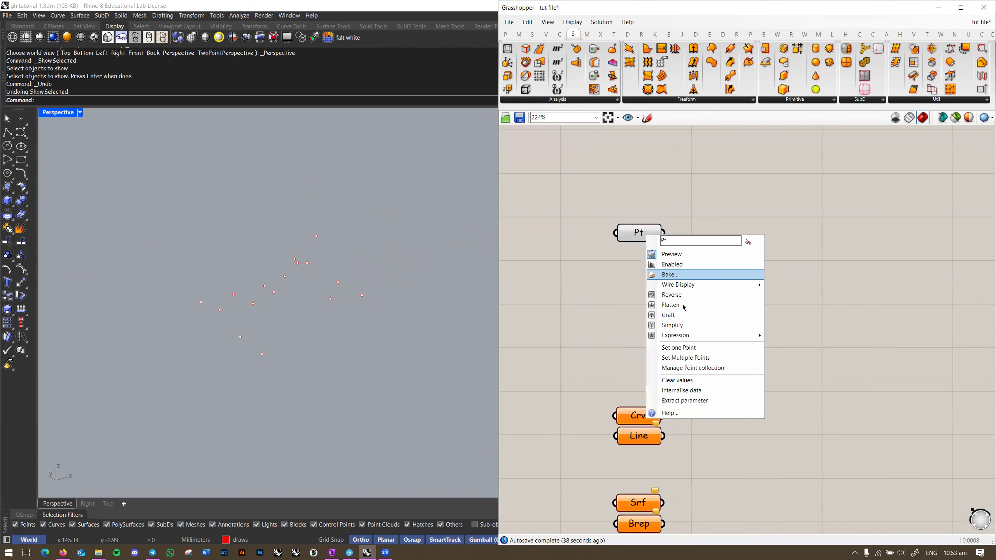
{"action": "left_click", "coordinate": [684, 380]}
{"action": "right_click_drag", "start_coordinate": [630, 304], "coordinate": [611, 329]}
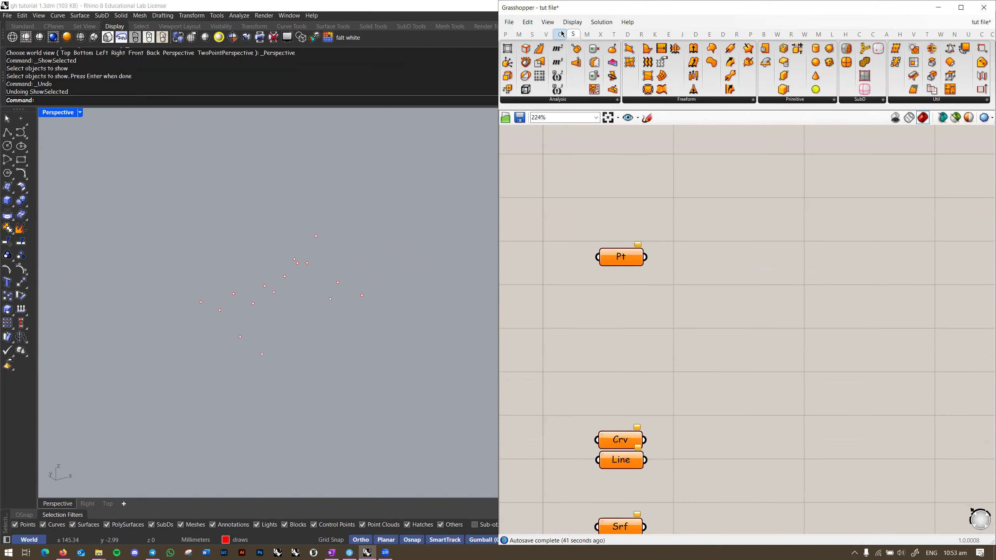
{"action": "right_click_drag", "start_coordinate": [307, 294], "coordinate": [283, 333]}
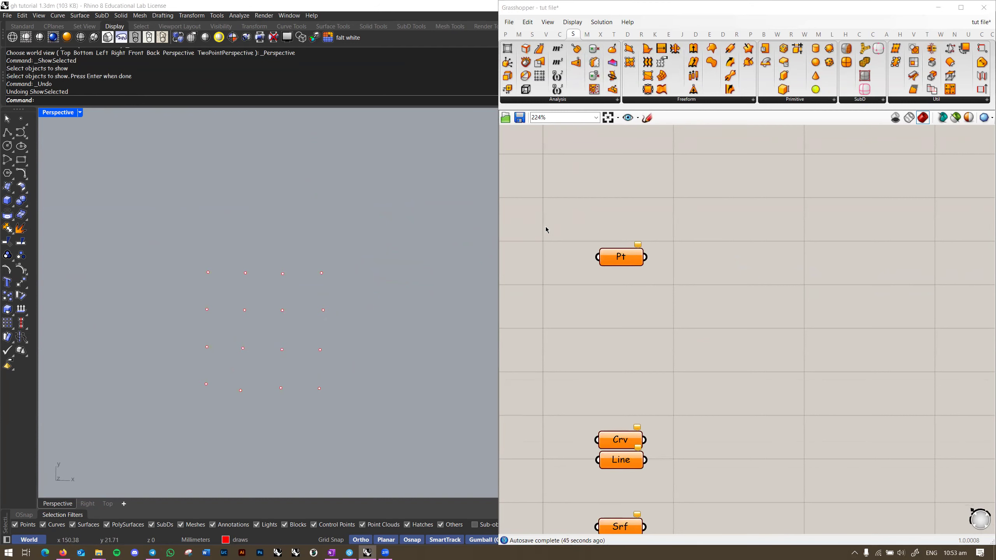
Step: Add a Square grid (SqGrid) from the Vector Grid components onto the canvas
{"action": "left_click", "coordinate": [546, 37]}
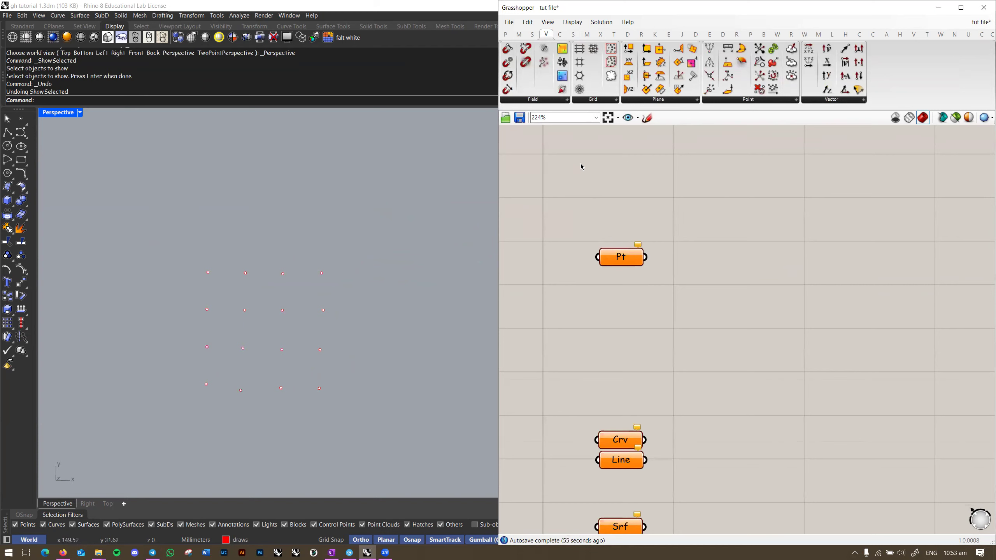
{"action": "left_click", "coordinate": [610, 101]}
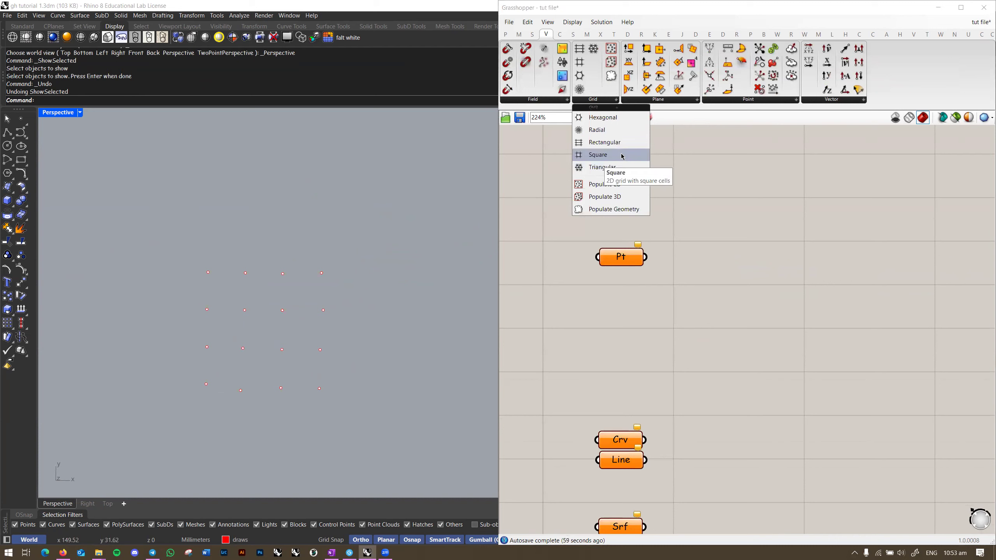
{"action": "left_click", "coordinate": [622, 156]}
{"action": "left_click", "coordinate": [736, 265]}
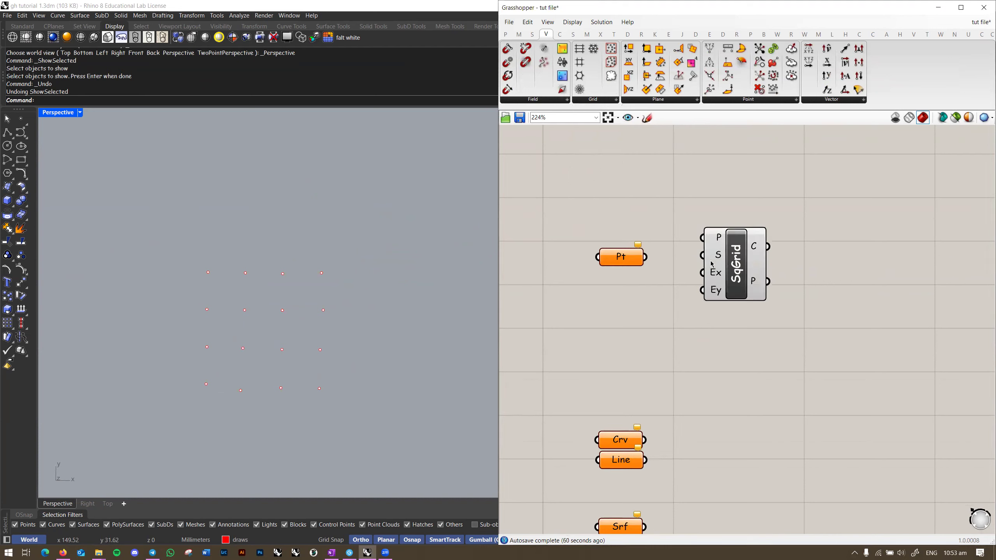
{"action": "scroll", "coordinate": [304, 276], "scroll_direction": "down", "scroll_amount": 8}
{"action": "right_click_drag", "start_coordinate": [173, 295], "coordinate": [396, 278], "text": "shift"}
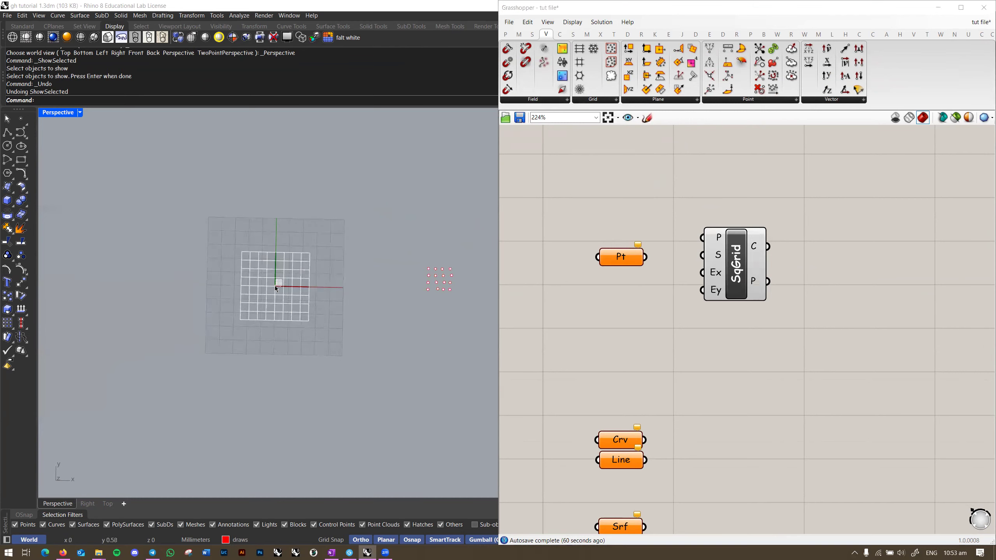
{"action": "key", "text": "ctrl+F1"}
{"action": "scroll", "coordinate": [283, 291], "scroll_direction": "up", "scroll_amount": 6}
{"action": "scroll", "coordinate": [284, 293], "scroll_direction": "up", "scroll_amount": 4}
{"action": "scroll", "coordinate": [741, 243], "scroll_direction": "up", "scroll_amount": 2}
{"action": "right_click_drag", "start_coordinate": [287, 224], "coordinate": [285, 262]}
{"action": "scroll", "coordinate": [286, 267], "scroll_direction": "up", "scroll_amount": 5}
{"action": "scroll", "coordinate": [255, 298], "scroll_direction": "down", "scroll_amount": 8}
{"action": "scroll", "coordinate": [257, 298], "scroll_direction": "up", "scroll_amount": 3}
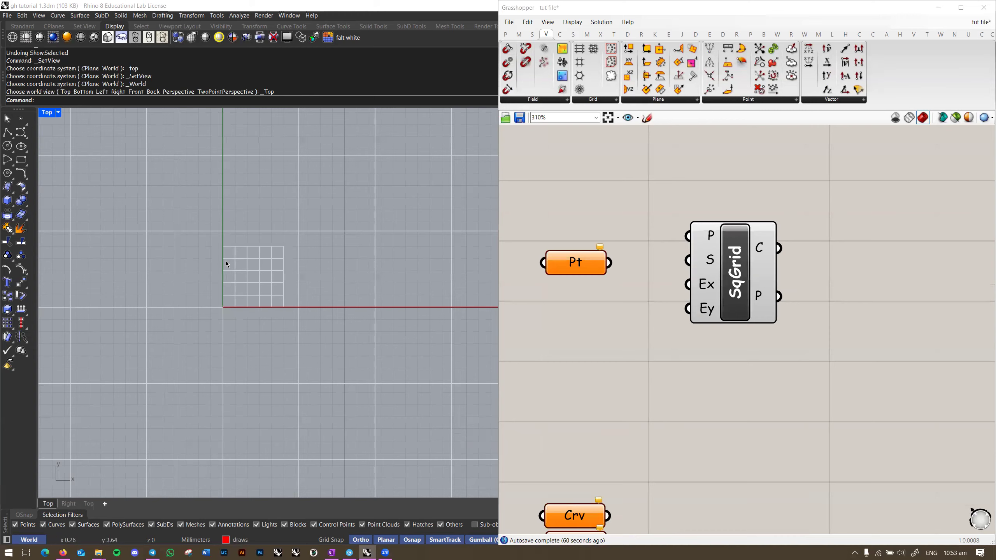
{"action": "scroll", "coordinate": [239, 264], "scroll_direction": "down", "scroll_amount": 4}
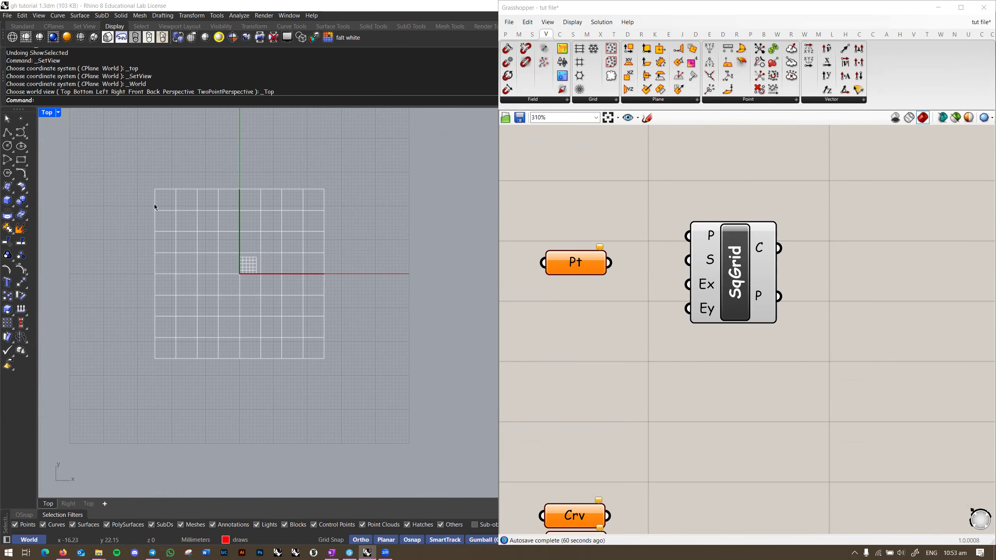
{"action": "right_click_drag", "start_coordinate": [196, 204], "coordinate": [199, 236]}
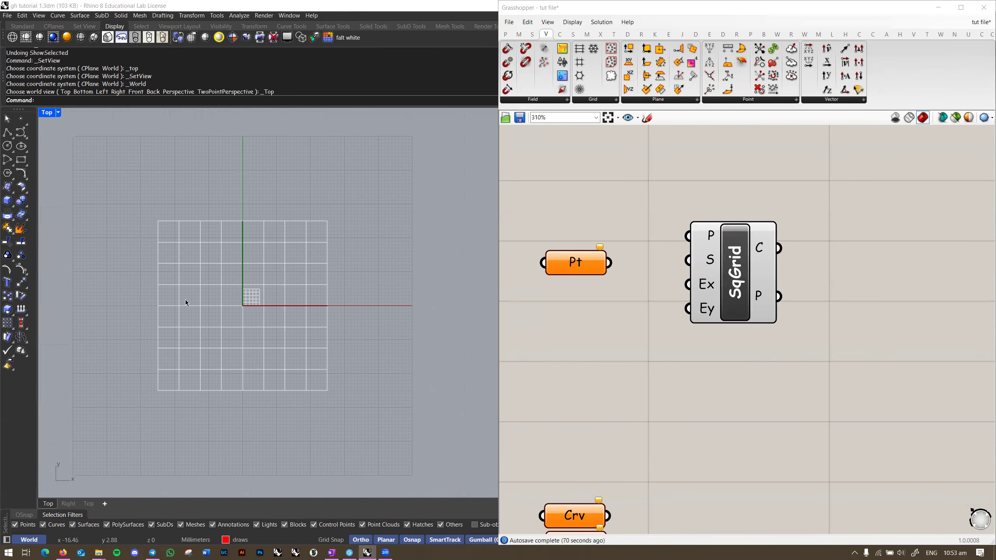
{"action": "scroll", "coordinate": [674, 314], "scroll_direction": "down", "scroll_amount": 5}
{"action": "right_click_drag", "start_coordinate": [674, 334], "coordinate": [684, 433]}
{"action": "scroll", "coordinate": [684, 227], "scroll_direction": "up", "scroll_amount": 4}
{"action": "key", "text": "ctrl+F4"}
{"action": "right_click_drag", "start_coordinate": [295, 267], "coordinate": [417, 342]}
{"action": "right_click", "coordinate": [729, 468]}
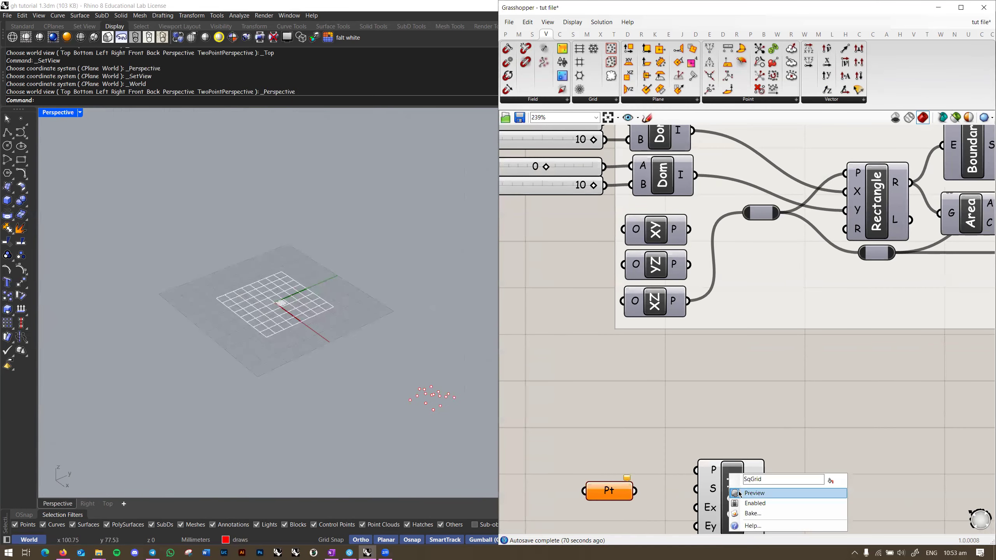
{"action": "left_click", "coordinate": [742, 494]}
{"action": "right_click_drag", "start_coordinate": [662, 250], "coordinate": [666, 235]}
{"action": "right_click", "coordinate": [663, 216]}
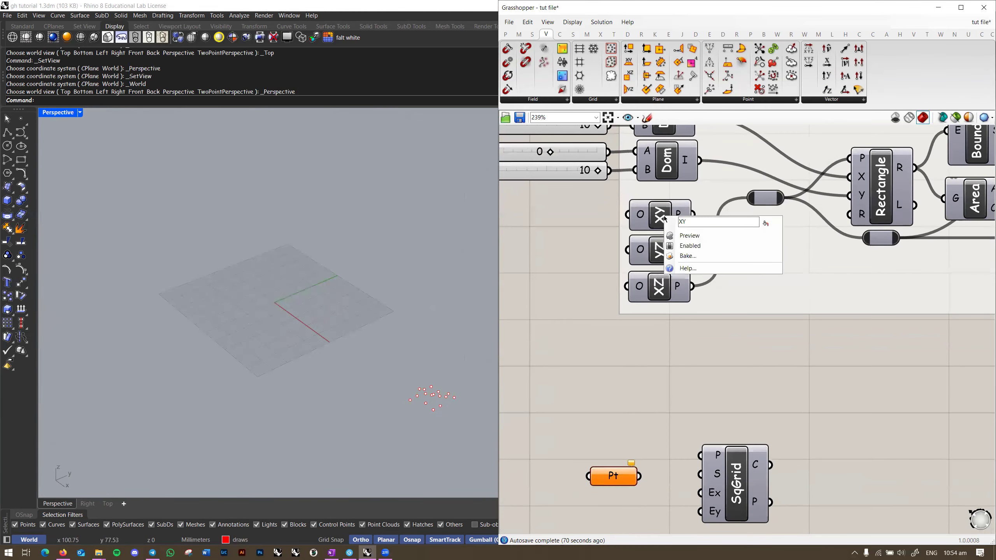
{"action": "left_click", "coordinate": [673, 232]}
{"action": "right_click_drag", "start_coordinate": [278, 322], "coordinate": [216, 264]}
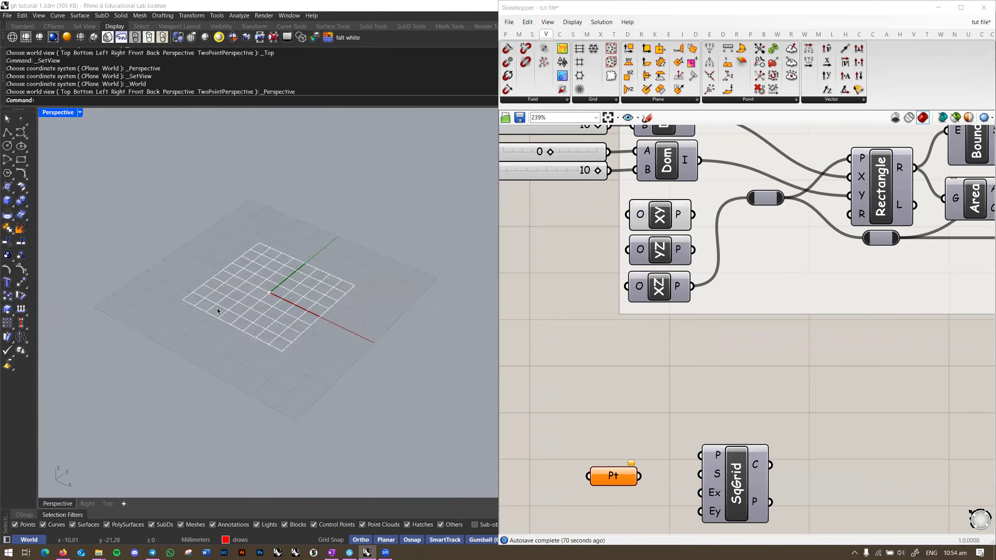
{"action": "scroll", "coordinate": [234, 324], "scroll_direction": "up", "scroll_amount": 5}
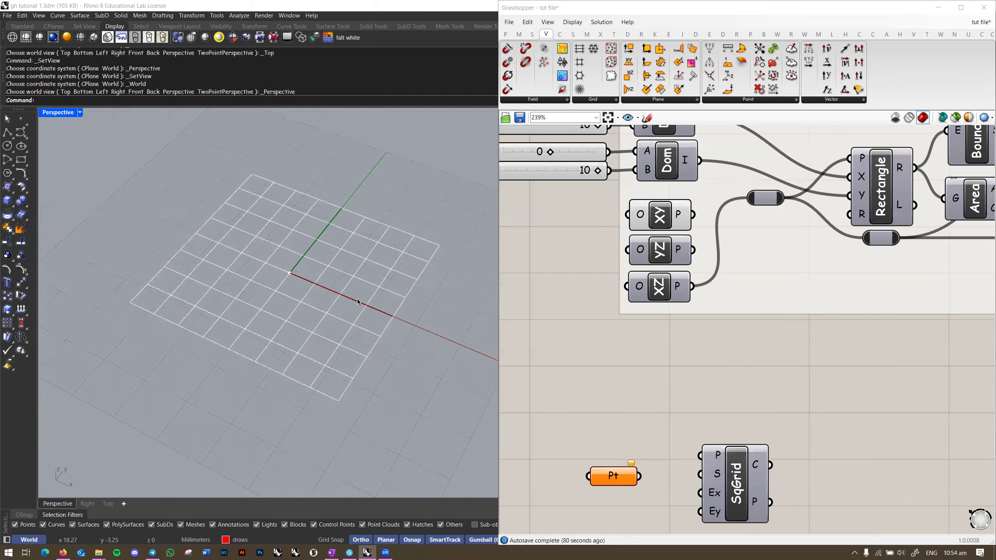
{"action": "scroll", "coordinate": [311, 296], "scroll_direction": "down", "scroll_amount": 3}
{"action": "left_click", "coordinate": [672, 213]}
{"action": "left_click", "coordinate": [697, 330]}
{"action": "right_click", "coordinate": [667, 219]}
{"action": "left_click", "coordinate": [686, 240]}
{"action": "left_click", "coordinate": [661, 253]}
{"action": "right_click", "coordinate": [660, 252]}
{"action": "left_click", "coordinate": [681, 273]}
{"action": "right_click_drag", "start_coordinate": [332, 290], "coordinate": [345, 275]}
{"action": "right_click", "coordinate": [661, 254]}
{"action": "left_click", "coordinate": [683, 273]}
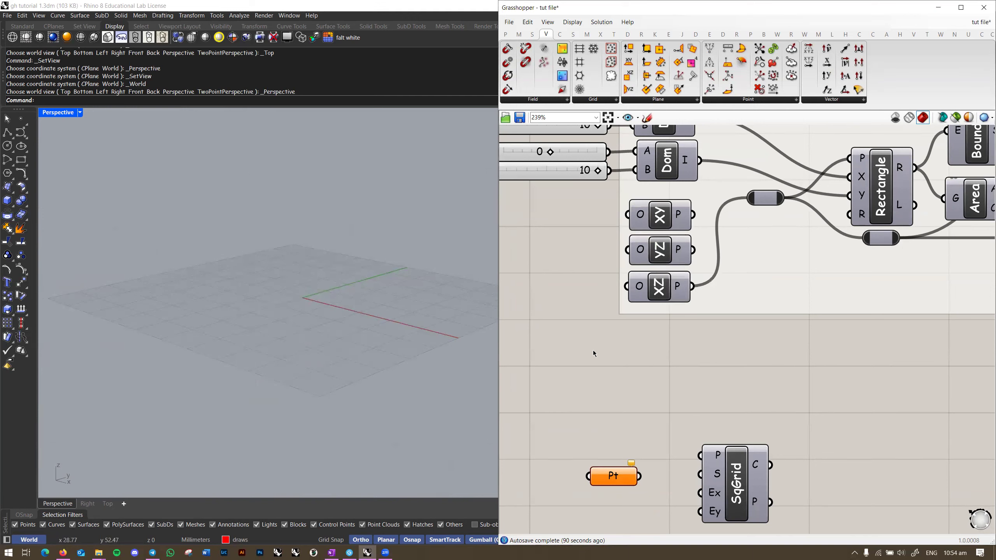
{"action": "right_click", "coordinate": [745, 481]}
{"action": "left_click", "coordinate": [764, 497]}
{"action": "scroll", "coordinate": [756, 370], "scroll_direction": "up", "scroll_amount": 2}
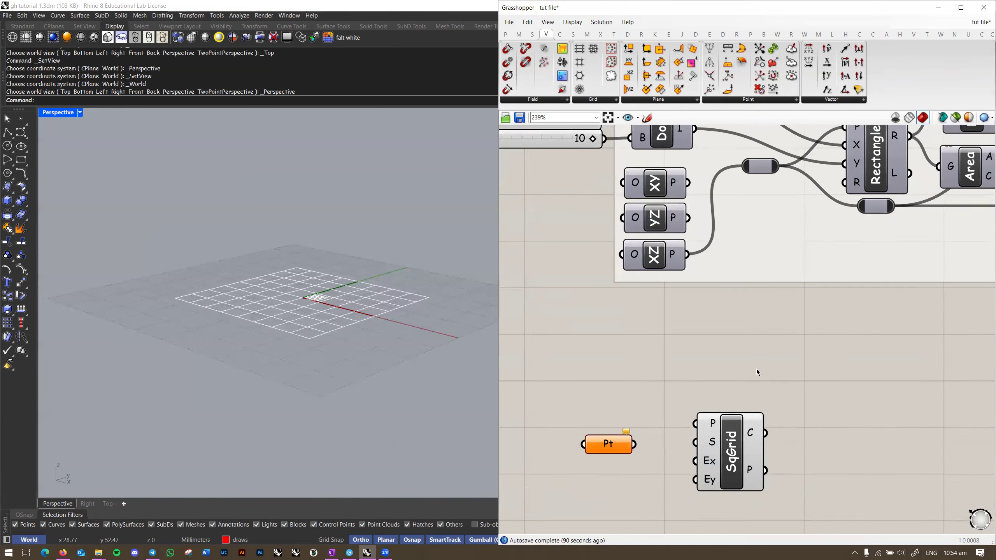
Step: Switch the viewport to Top view and frame SqGrid's default square-cell grid
{"action": "right_click_drag", "start_coordinate": [700, 416], "coordinate": [677, 335]}
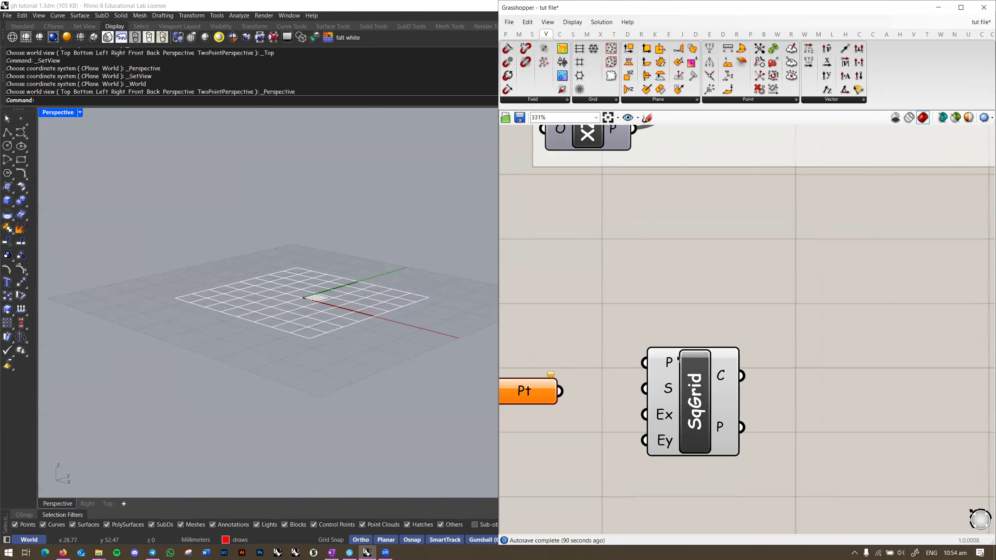
{"action": "scroll", "coordinate": [663, 366], "scroll_direction": "up", "scroll_amount": 3}
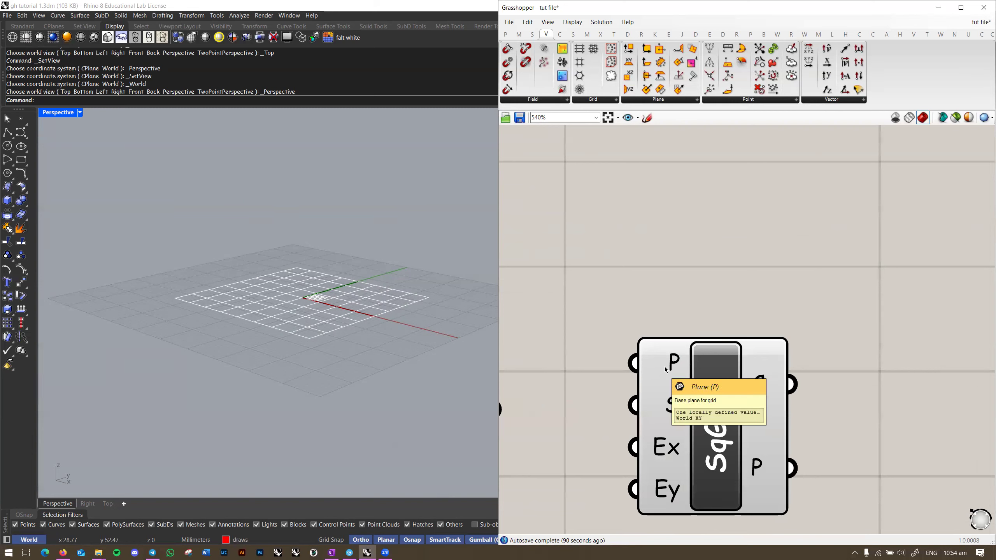
{"action": "right_click_drag", "start_coordinate": [206, 157], "coordinate": [236, 207]}
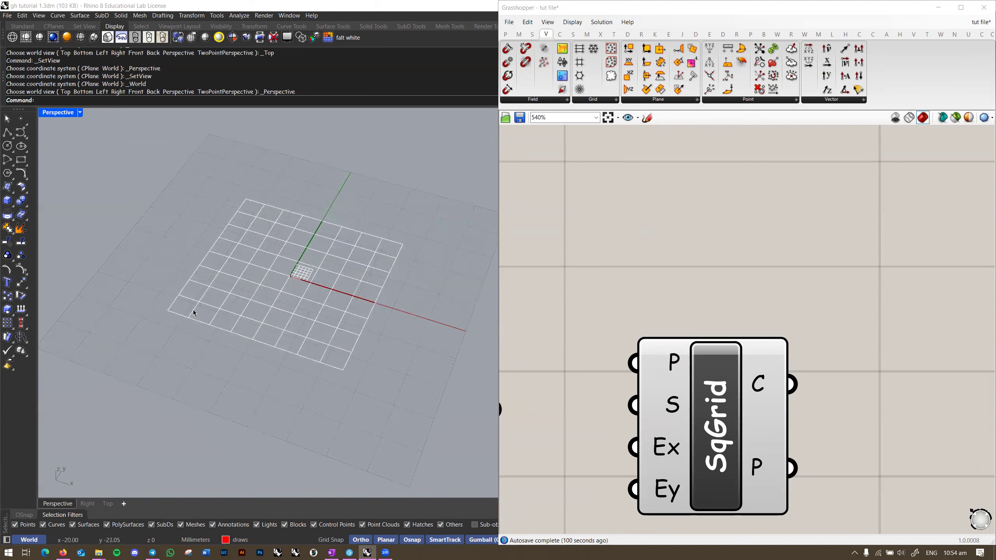
{"action": "right_click_drag", "start_coordinate": [334, 312], "coordinate": [300, 293]}
{"action": "key", "text": "ctrl+F1"}
{"action": "scroll", "coordinate": [278, 278], "scroll_direction": "up", "scroll_amount": 15}
{"action": "right_click_drag", "start_coordinate": [281, 255], "coordinate": [292, 331]}
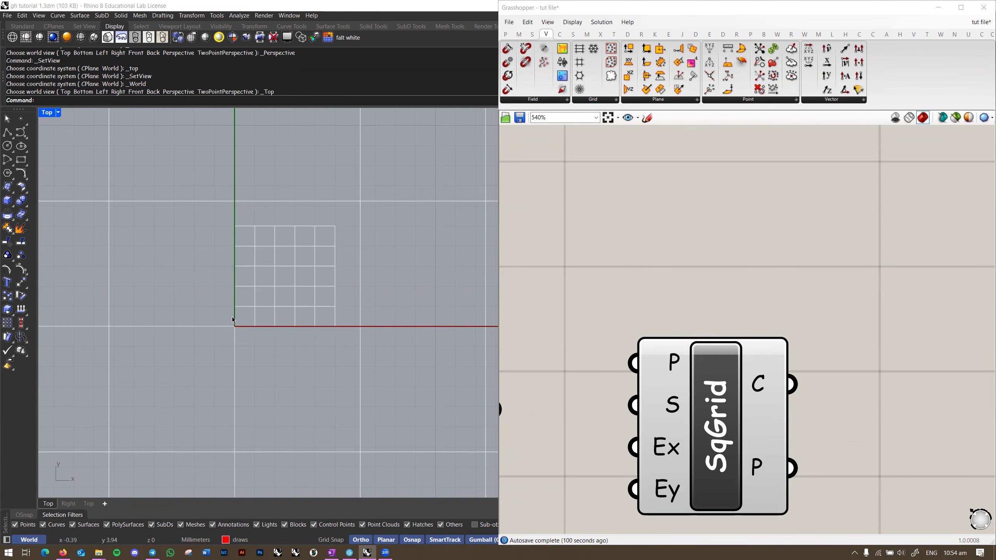
{"action": "scroll", "coordinate": [340, 334], "scroll_direction": "down", "scroll_amount": 2}
{"action": "scroll", "coordinate": [679, 401], "scroll_direction": "down", "scroll_amount": 3}
Step: Drag SqGrid right and down away from Pt, and recenter the canvas around it
{"action": "right_click_drag", "start_coordinate": [670, 415], "coordinate": [693, 395]}
{"action": "left_click_drag", "start_coordinate": [702, 365], "coordinate": [733, 344]}
{"action": "right_click_drag", "start_coordinate": [733, 344], "coordinate": [752, 292]}
{"action": "left_click_drag", "start_coordinate": [794, 333], "coordinate": [860, 398]}
{"action": "scroll", "coordinate": [734, 406], "scroll_direction": "down", "scroll_amount": 2}
{"action": "right_click_drag", "start_coordinate": [734, 405], "coordinate": [692, 352]}
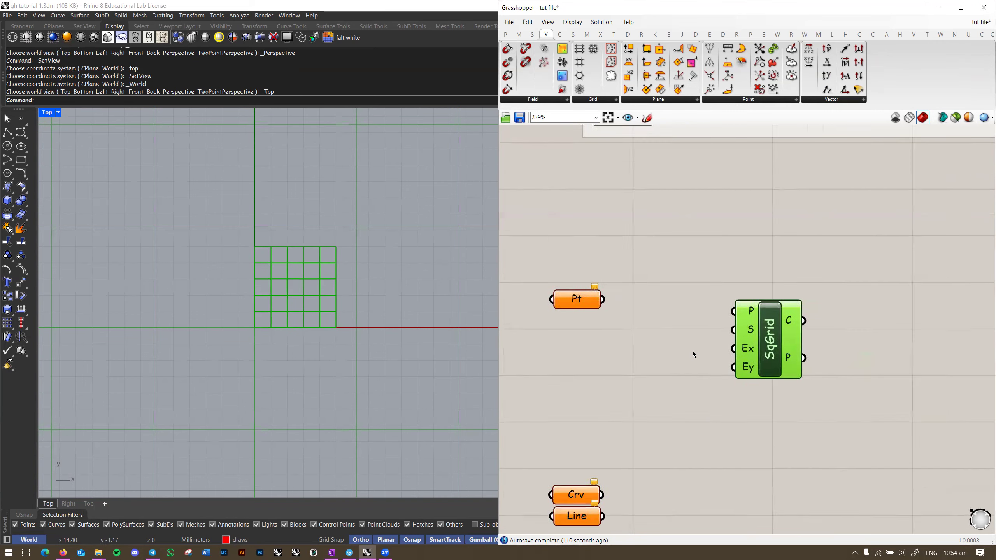
{"action": "scroll", "coordinate": [693, 352], "scroll_direction": "up", "scroll_amount": 2}
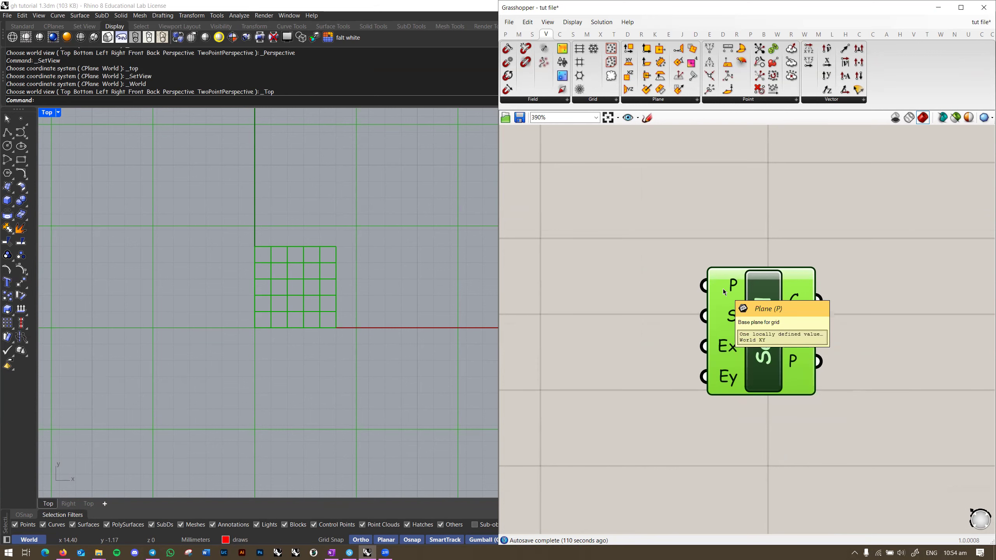
Step: Create a Number Slider from the entry 1..5 on empty canvas
{"action": "right_click_drag", "start_coordinate": [726, 287], "coordinate": [775, 243]}
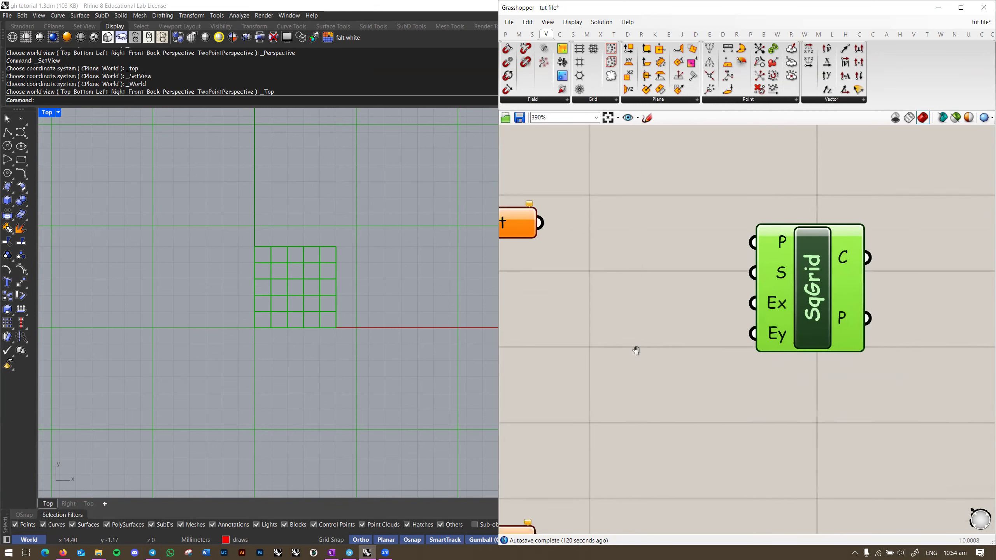
{"action": "right_click_drag", "start_coordinate": [635, 352], "coordinate": [659, 336]}
{"action": "double_click", "coordinate": [659, 340]}
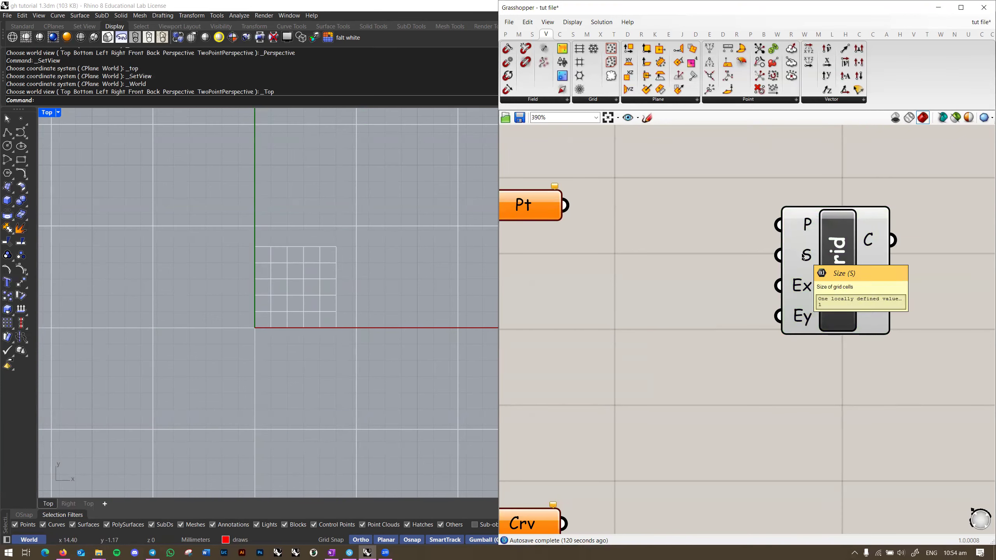
{"action": "double_click", "coordinate": [640, 311]}
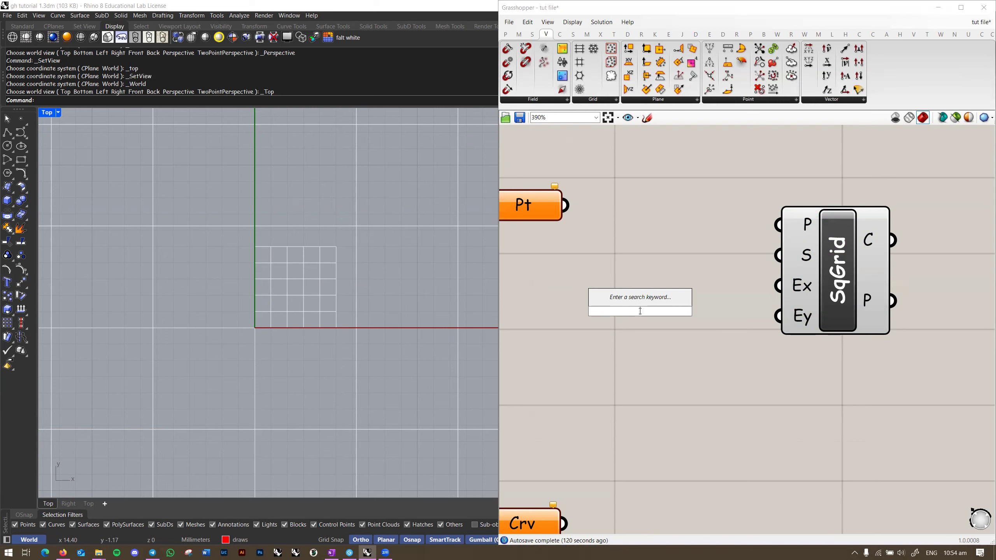
{"action": "type", "text": "1..5.0"}
{"action": "key", "text": "Return"}
Step: Wire the slider into SqGrid's S input and drag it to 5.0
{"action": "left_click_drag", "start_coordinate": [775, 255], "coordinate": [701, 249]}
{"action": "right_click_drag", "start_coordinate": [529, 257], "coordinate": [632, 293]}
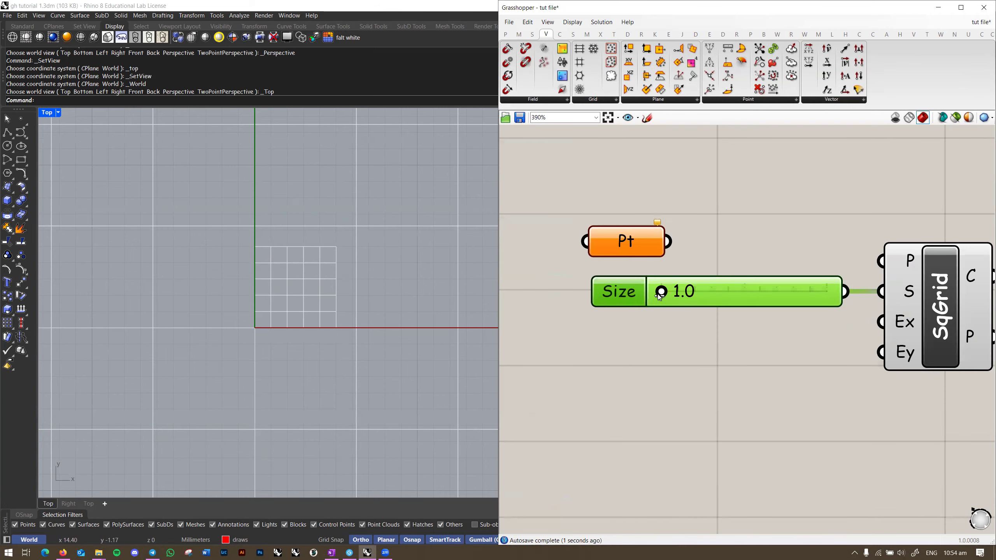
{"action": "left_click_drag", "start_coordinate": [659, 297], "coordinate": [839, 294]}
{"action": "scroll", "coordinate": [323, 327], "scroll_direction": "down", "scroll_amount": 5}
{"action": "scroll", "coordinate": [323, 326], "scroll_direction": "down", "scroll_amount": 1}
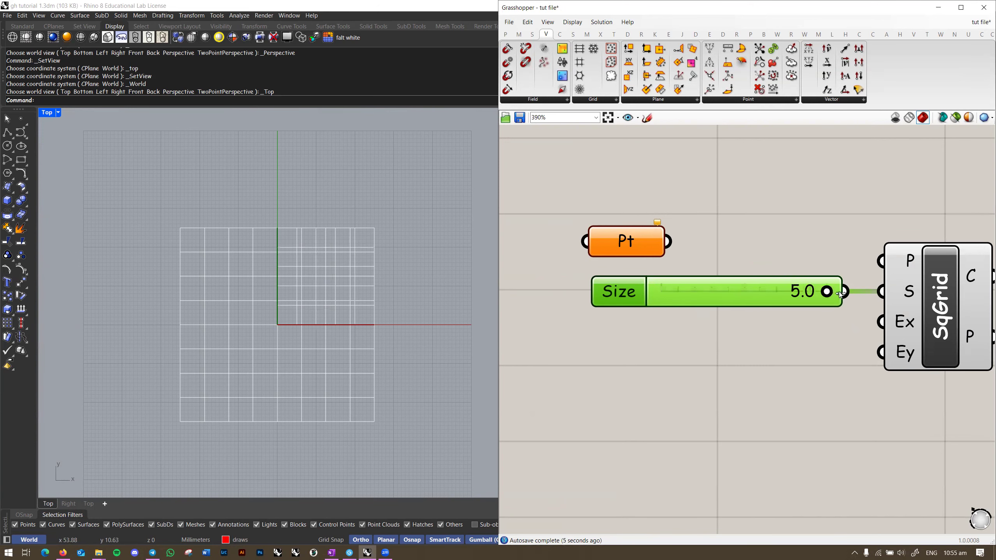
{"action": "scroll", "coordinate": [238, 314], "scroll_direction": "up", "scroll_amount": 7}
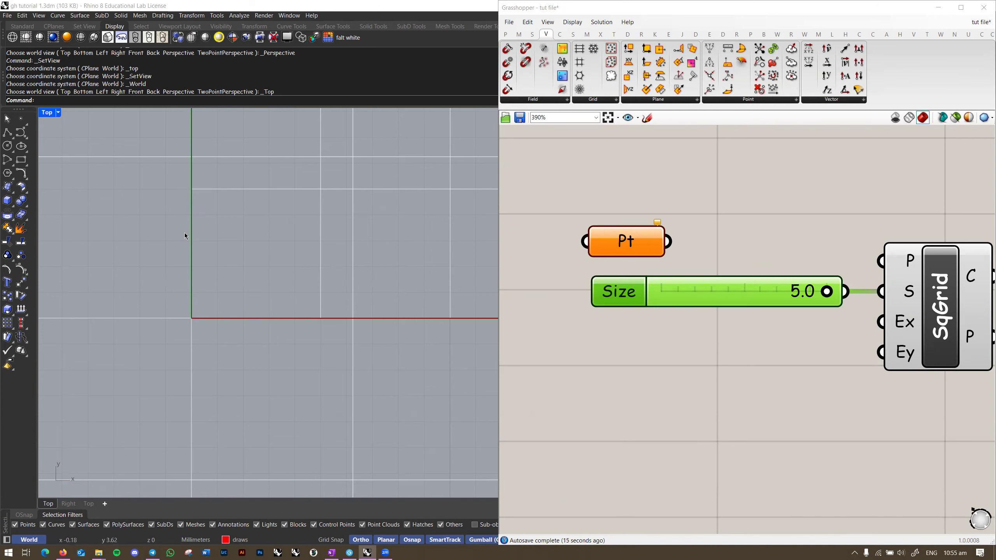
{"action": "scroll", "coordinate": [343, 296], "scroll_direction": "down", "scroll_amount": 8}
{"action": "scroll", "coordinate": [267, 317], "scroll_direction": "up", "scroll_amount": 3}
{"action": "scroll", "coordinate": [901, 318], "scroll_direction": "up", "scroll_amount": 2}
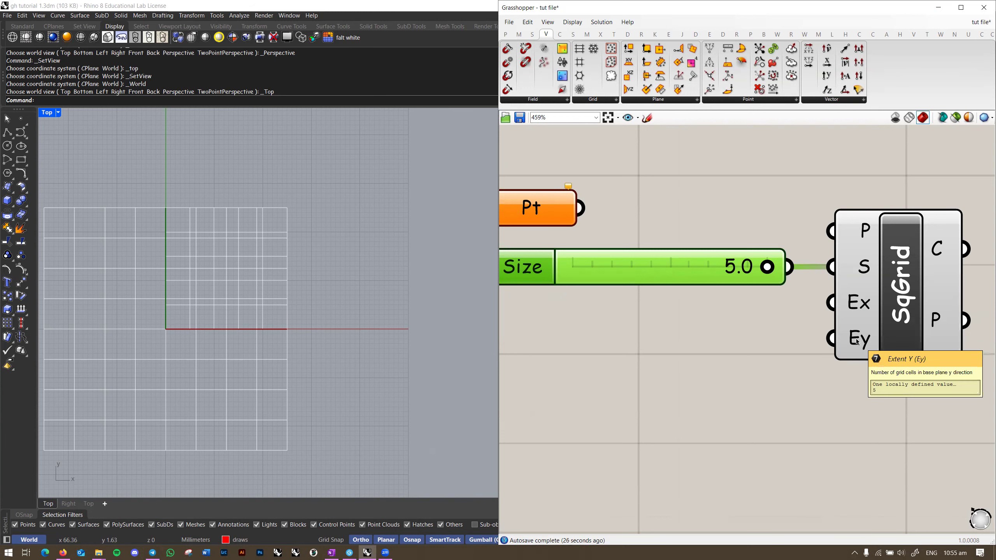
Step: Create two number sliders set to 15 and 10 below the Size slider
{"action": "right_click_drag", "start_coordinate": [791, 375], "coordinate": [801, 366]}
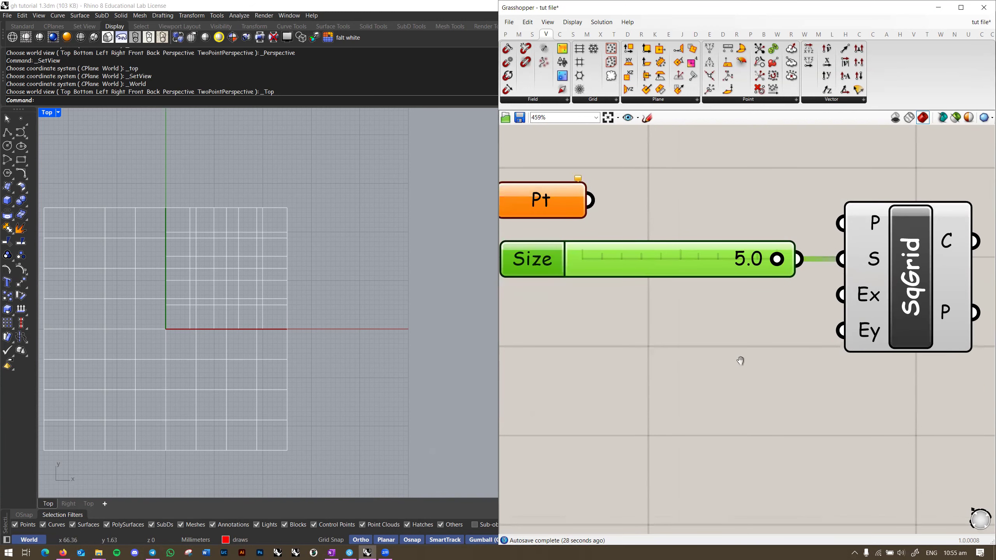
{"action": "right_click_drag", "start_coordinate": [741, 361], "coordinate": [812, 327]}
{"action": "double_click", "coordinate": [726, 353]}
{"action": "type", "text": "15"}
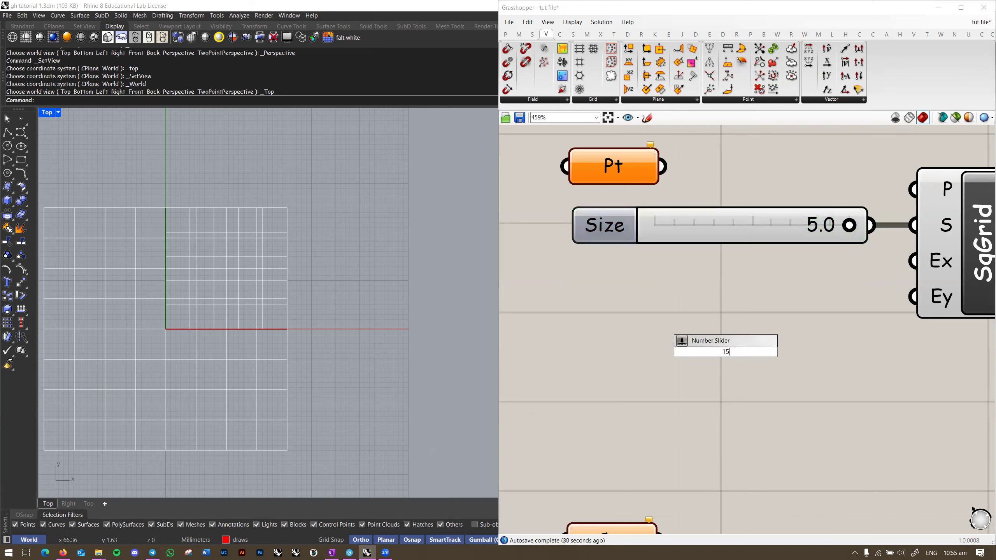
{"action": "key", "text": "Return"}
{"action": "double_click", "coordinate": [747, 329]}
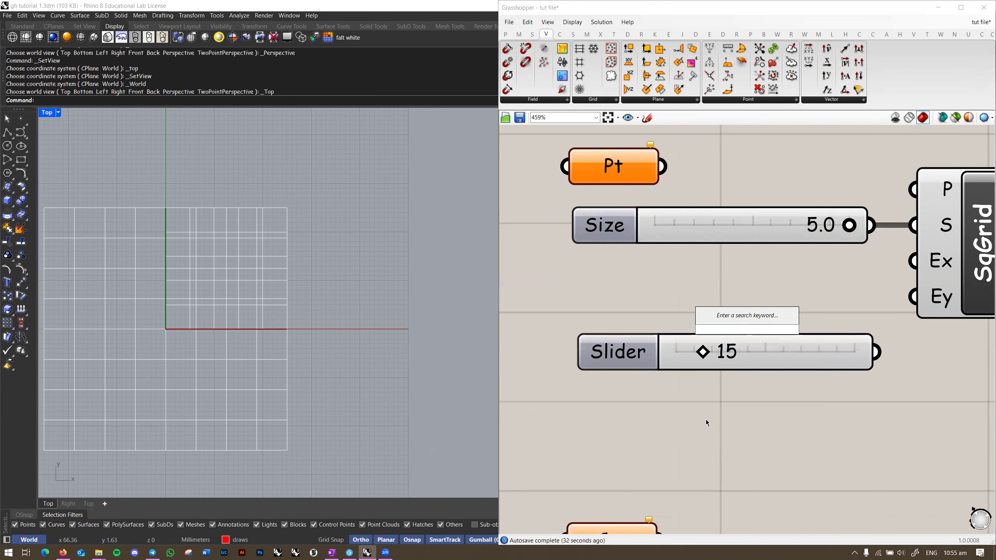
{"action": "type", "text": "10"}
{"action": "key", "text": "Return"}
Step: Arrange the 15 and 10 sliders and wire them to SqGrid's Extent X and Extent Y
{"action": "left_click_drag", "start_coordinate": [725, 342], "coordinate": [715, 419]}
{"action": "left_click_drag", "start_coordinate": [813, 343], "coordinate": [799, 270]}
{"action": "left_click_drag", "start_coordinate": [769, 394], "coordinate": [756, 315]}
{"action": "right_click_drag", "start_coordinate": [903, 262], "coordinate": [795, 313]}
{"action": "left_click_drag", "start_coordinate": [769, 321], "coordinate": [805, 312]}
{"action": "left_click_drag", "start_coordinate": [806, 347], "coordinate": [764, 361]}
{"action": "right_click_drag", "start_coordinate": [336, 323], "coordinate": [342, 352]}
{"action": "scroll", "coordinate": [330, 308], "scroll_direction": "down", "scroll_amount": 10}
{"action": "scroll", "coordinate": [339, 349], "scroll_direction": "up", "scroll_amount": 6}
Step: Line up the Size, Extent X and Extent Y sliders with right edges aligned
{"action": "left_click_drag", "start_coordinate": [692, 316], "coordinate": [680, 314]}
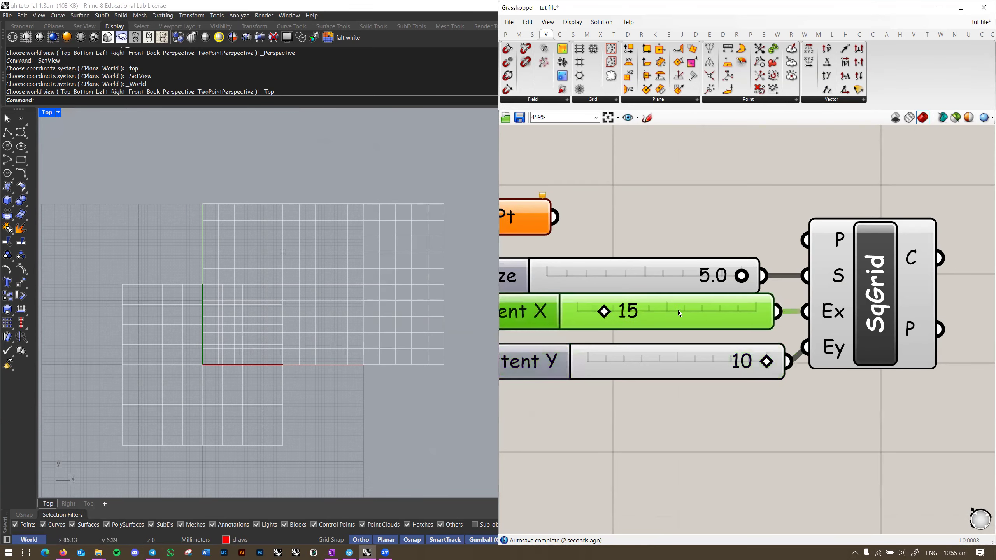
{"action": "left_click_drag", "start_coordinate": [687, 367], "coordinate": [675, 353]}
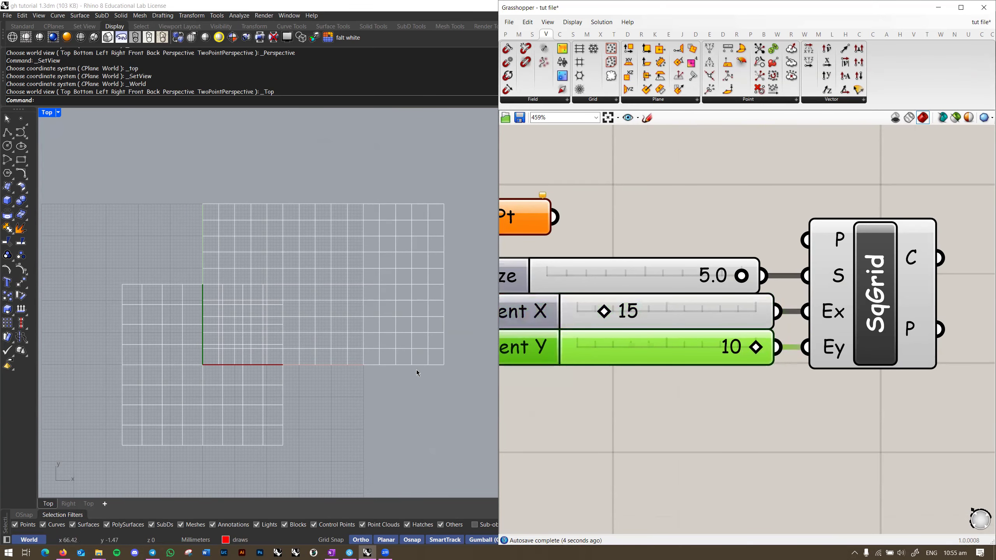
{"action": "left_click", "coordinate": [662, 283], "text": "shift"}
{"action": "left_click", "coordinate": [656, 310], "text": "shift"}
{"action": "left_click", "coordinate": [619, 251]}
{"action": "left_click", "coordinate": [667, 227]}
{"action": "right_click_drag", "start_coordinate": [874, 296], "coordinate": [810, 300]}
{"action": "scroll", "coordinate": [688, 338], "scroll_direction": "down", "scroll_amount": 2}
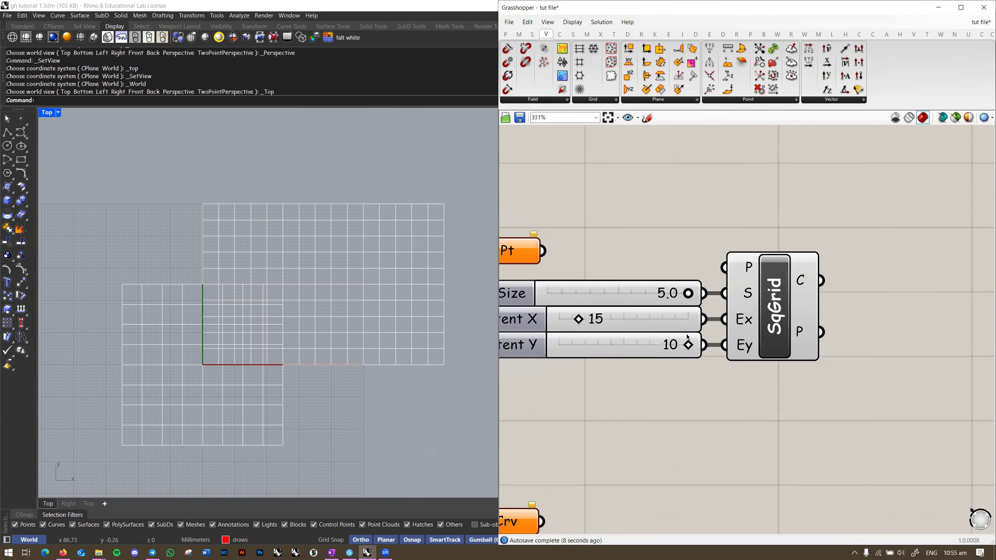
{"action": "scroll", "coordinate": [584, 330], "scroll_direction": "up", "scroll_amount": 2}
Step: Try other Extent X, Size and Extent Y values, restoring Size to 5.0, and center SqGrid
{"action": "mouse_move", "coordinate": [583, 316]}
{"action": "left_mouse_down"}
{"action": "mouse_move", "coordinate": [624, 316]}
{"action": "mouse_move", "coordinate": [562, 313]}
{"action": "mouse_move", "coordinate": [625, 312]}
{"action": "mouse_move", "coordinate": [572, 312]}
{"action": "left_mouse_up"}
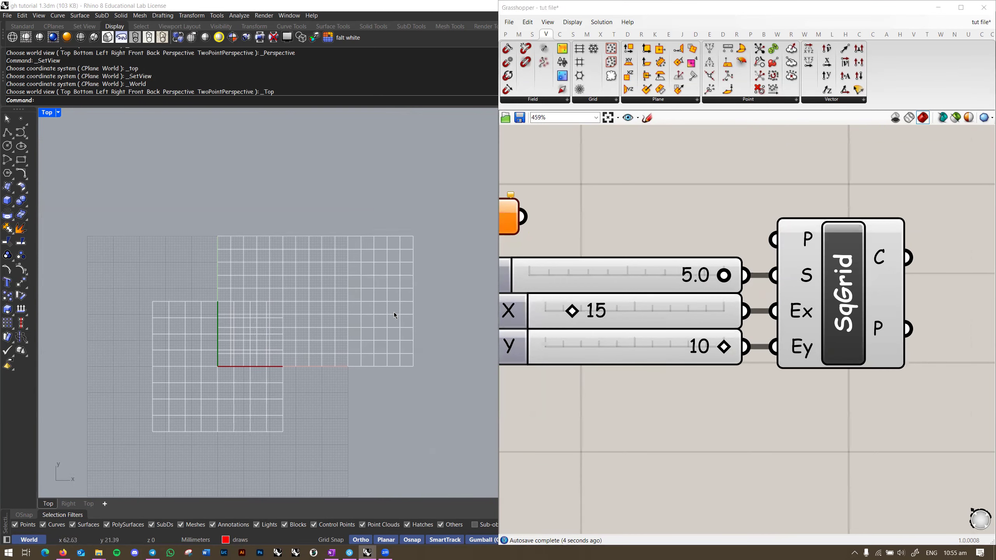
{"action": "mouse_move", "coordinate": [722, 279]}
{"action": "left_mouse_down"}
{"action": "mouse_move", "coordinate": [640, 279]}
{"action": "mouse_move", "coordinate": [721, 279]}
{"action": "left_mouse_up"}
{"action": "mouse_move", "coordinate": [724, 347]}
{"action": "left_mouse_down"}
{"action": "mouse_move", "coordinate": [708, 348]}
{"action": "mouse_move", "coordinate": [724, 347]}
{"action": "left_mouse_up"}
{"action": "scroll", "coordinate": [709, 418], "scroll_direction": "down", "scroll_amount": 1}
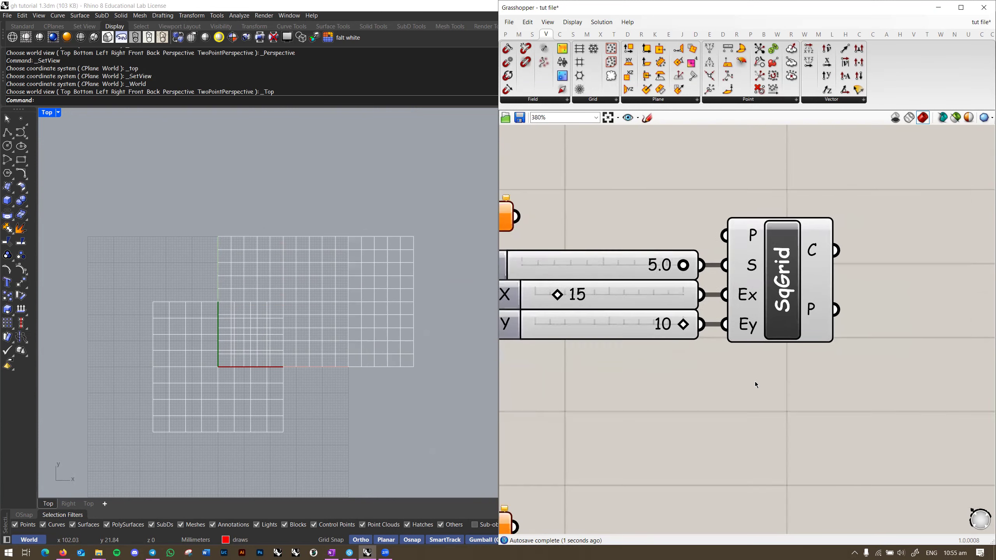
{"action": "right_click_drag", "start_coordinate": [816, 350], "coordinate": [776, 359]}
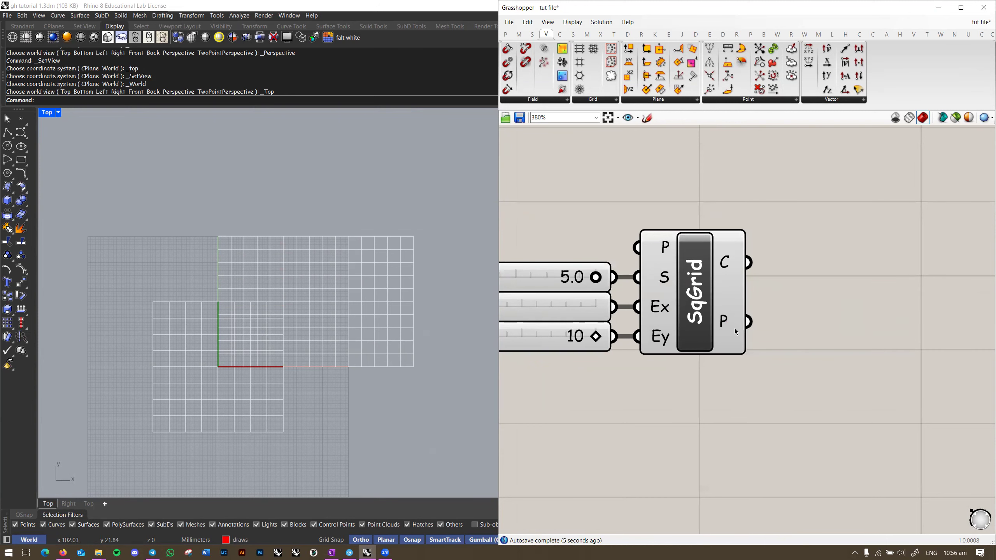
Step: Flatten SqGrid's P output and wire it into a new Panel
{"action": "scroll", "coordinate": [647, 320], "scroll_direction": "up", "scroll_amount": 2}
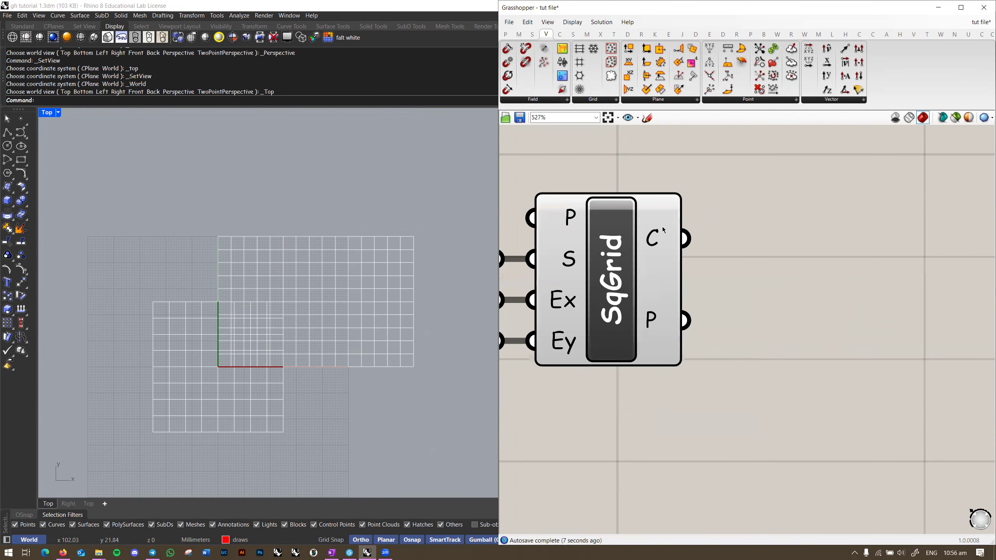
{"action": "scroll", "coordinate": [662, 227], "scroll_direction": "up", "scroll_amount": 3}
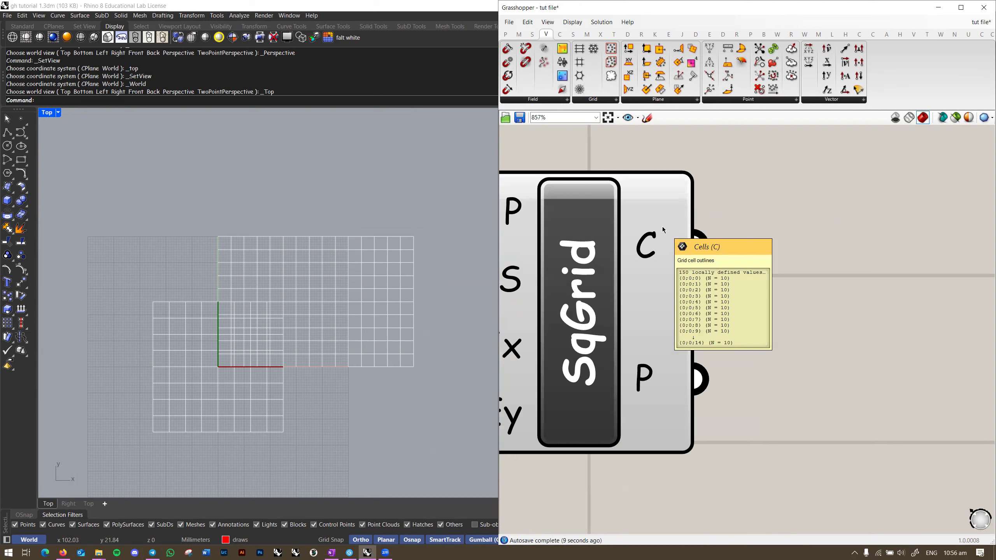
{"action": "scroll", "coordinate": [662, 227], "scroll_direction": "down", "scroll_amount": 3}
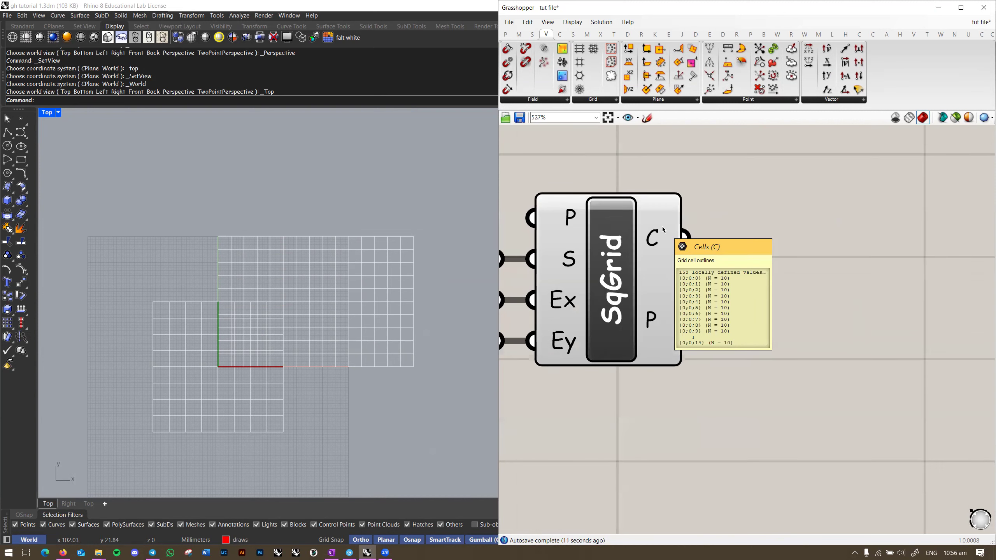
{"action": "right_click", "coordinate": [661, 322]}
{"action": "left_click", "coordinate": [689, 359]}
{"action": "scroll", "coordinate": [652, 318], "scroll_direction": "up", "scroll_amount": 1}
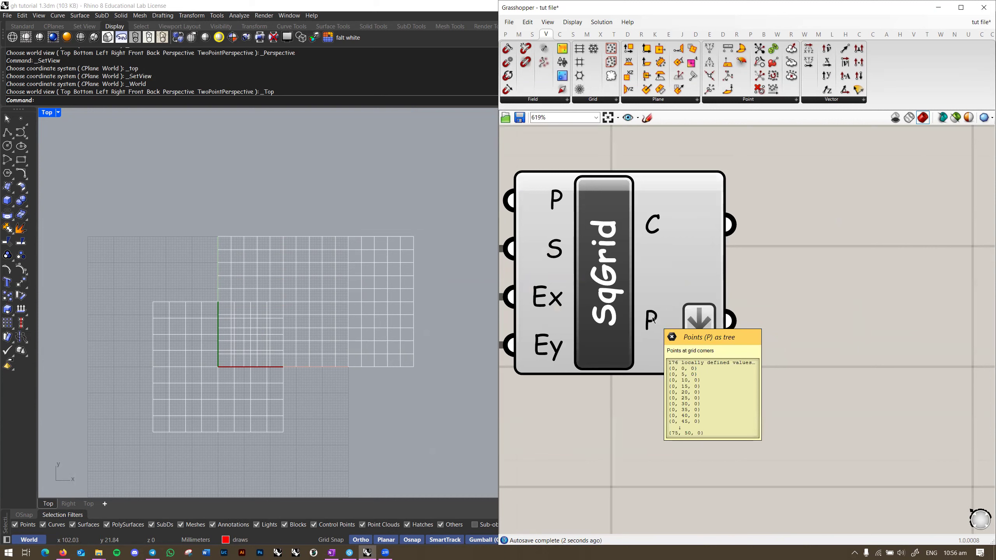
{"action": "double_click", "coordinate": [864, 298]}
{"action": "type", "text": "panel"}
{"action": "key", "text": "Return"}
{"action": "left_click_drag", "start_coordinate": [810, 288], "coordinate": [730, 321]}
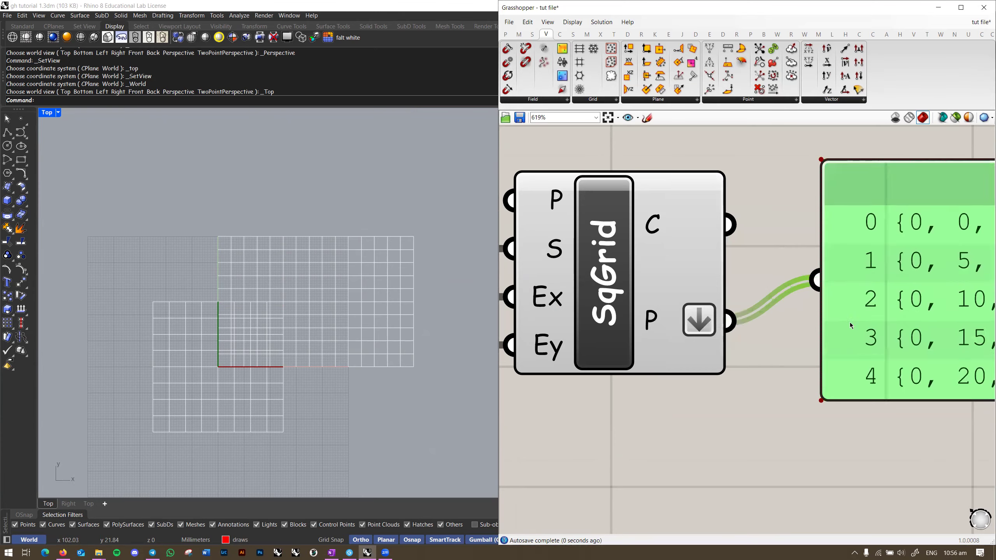
Step: Stretch the Panel taller and move it up and to the right
{"action": "scroll", "coordinate": [596, 347], "scroll_direction": "down", "scroll_amount": 4}
{"action": "scroll", "coordinate": [861, 283], "scroll_direction": "down", "scroll_amount": 6}
{"action": "left_click_drag", "start_coordinate": [861, 283], "coordinate": [862, 284]}
{"action": "left_click_drag", "start_coordinate": [840, 370], "coordinate": [817, 516]}
{"action": "left_click_drag", "start_coordinate": [764, 417], "coordinate": [857, 362]}
Step: Turn off Flatten on P so the points regroup into branches {0;0;0} to {0;0;15}
{"action": "right_click", "coordinate": [683, 365]}
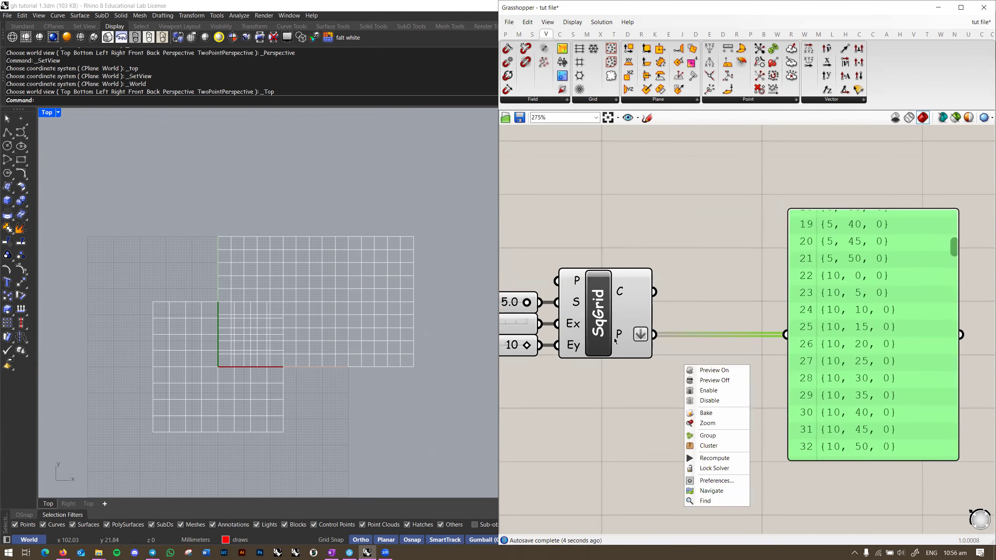
{"action": "right_click", "coordinate": [623, 329]}
{"action": "left_click", "coordinate": [656, 380]}
{"action": "right_click_drag", "start_coordinate": [688, 384], "coordinate": [639, 386]}
{"action": "left_click", "coordinate": [684, 369]}
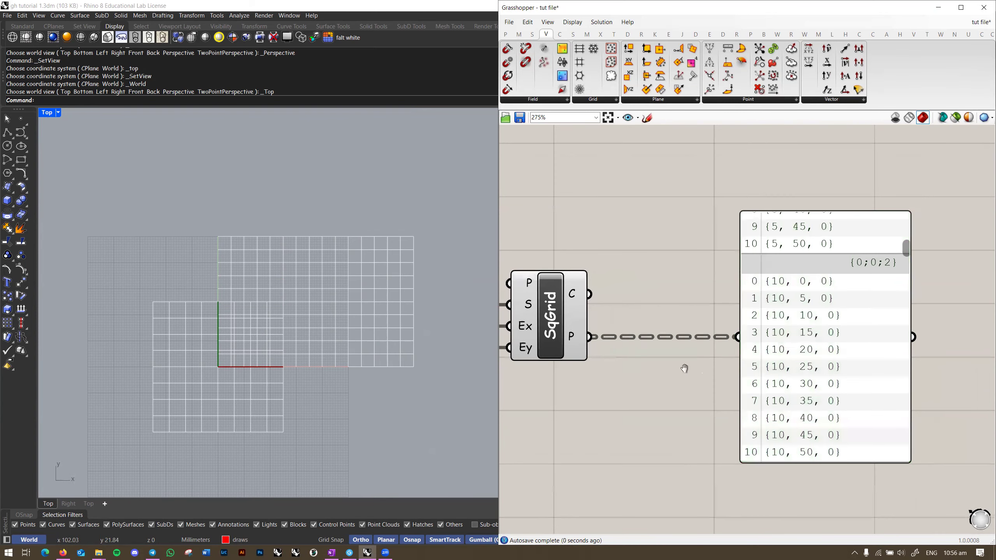
Step: Scroll through the Panel's 16 branches of 11 points, spaced 5 apart
{"action": "right_click_drag", "start_coordinate": [888, 295], "coordinate": [800, 302]}
{"action": "scroll", "coordinate": [800, 301], "scroll_direction": "up", "scroll_amount": 3}
{"action": "scroll", "coordinate": [788, 326], "scroll_direction": "down", "scroll_amount": 3}
{"action": "right_click_drag", "start_coordinate": [695, 328], "coordinate": [737, 334]}
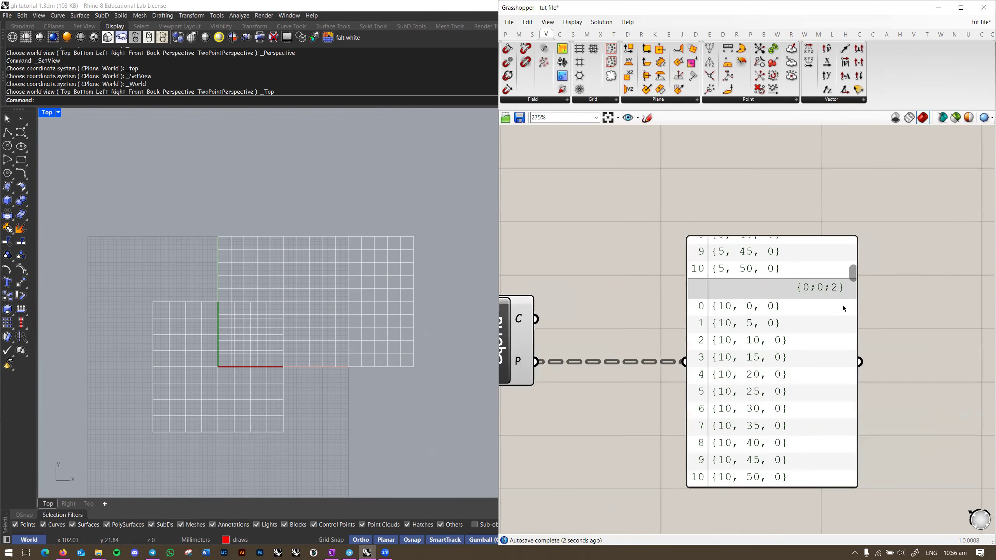
{"action": "left_click_drag", "start_coordinate": [853, 279], "coordinate": [849, 233]}
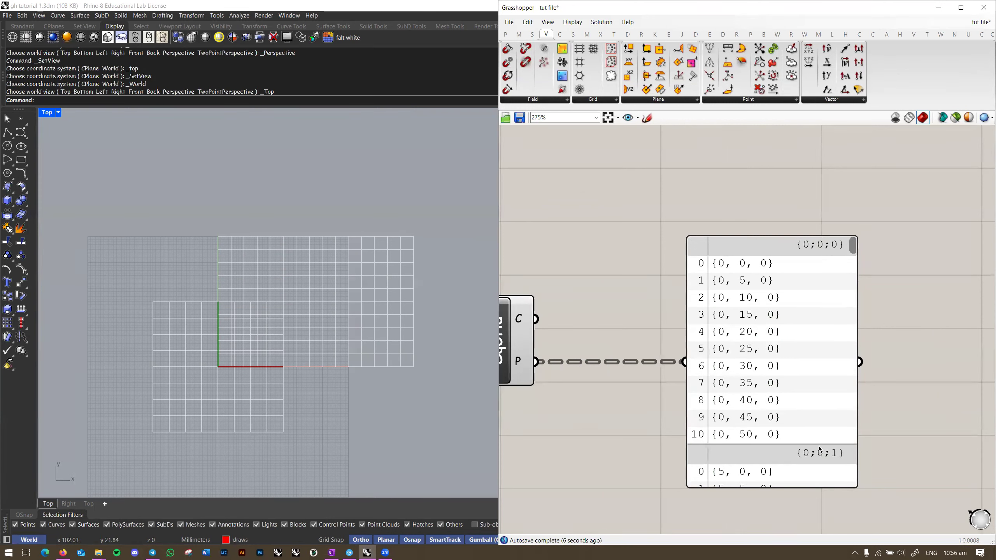
{"action": "left_click_drag", "start_coordinate": [853, 254], "coordinate": [845, 487]}
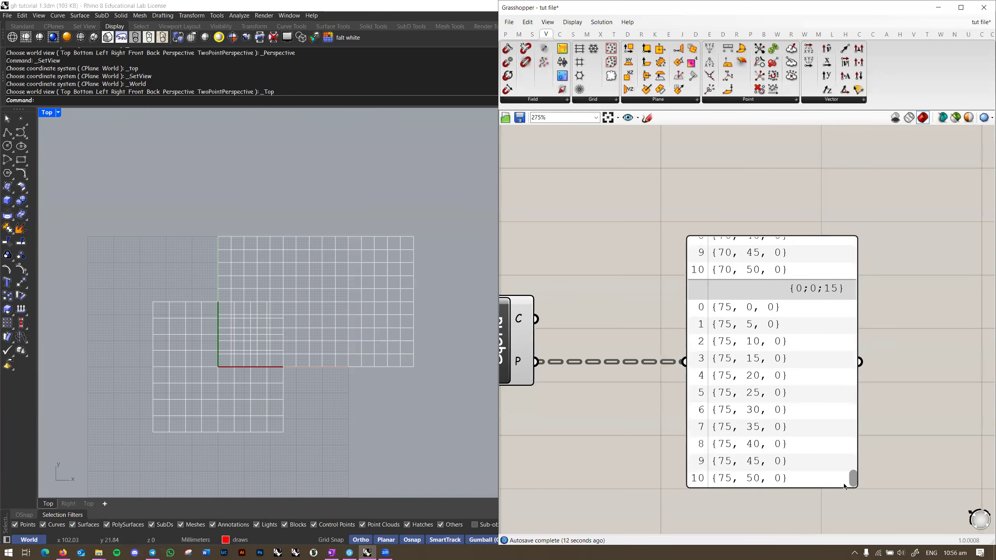
{"action": "right_click_drag", "start_coordinate": [826, 332], "coordinate": [858, 338]}
{"action": "right_click_drag", "start_coordinate": [885, 344], "coordinate": [732, 351]}
{"action": "scroll", "coordinate": [891, 345], "scroll_direction": "up", "scroll_amount": 1}
{"action": "scroll", "coordinate": [801, 356], "scroll_direction": "down", "scroll_amount": 2}
{"action": "left_click_drag", "start_coordinate": [868, 433], "coordinate": [870, 228]}
{"action": "right_click_drag", "start_coordinate": [650, 334], "coordinate": [727, 317]}
{"action": "scroll", "coordinate": [662, 316], "scroll_direction": "up", "scroll_amount": 1}
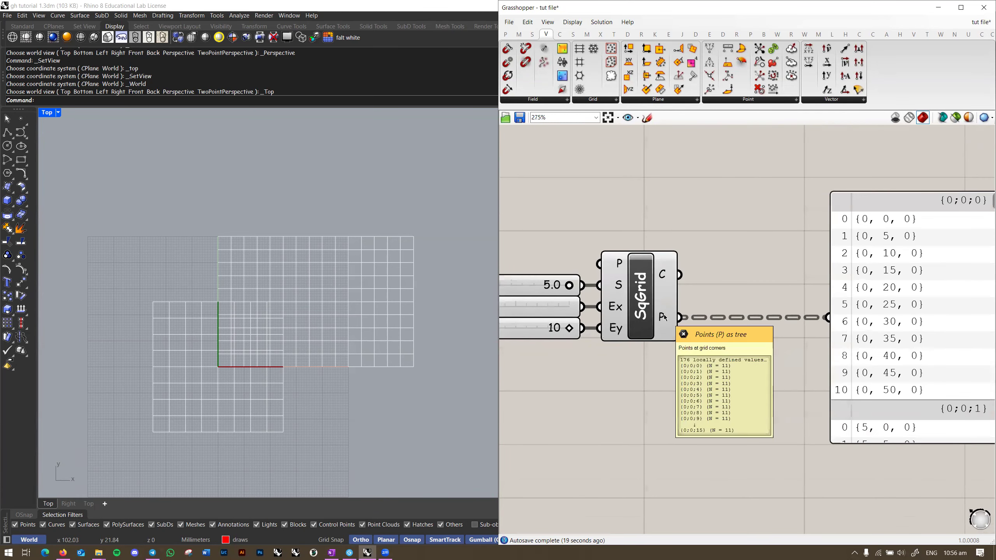
{"action": "right_click_drag", "start_coordinate": [680, 277], "coordinate": [645, 293]}
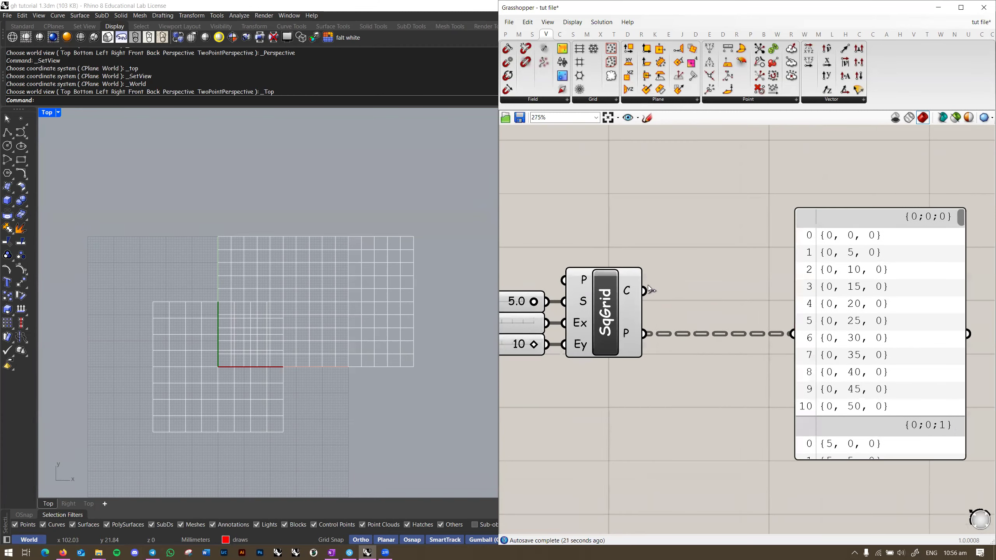
Step: Wire SqGrid's C output into the Panel and line the Panel up with it
{"action": "left_click_drag", "start_coordinate": [645, 294], "coordinate": [792, 334]}
{"action": "left_click_drag", "start_coordinate": [883, 354], "coordinate": [878, 311]}
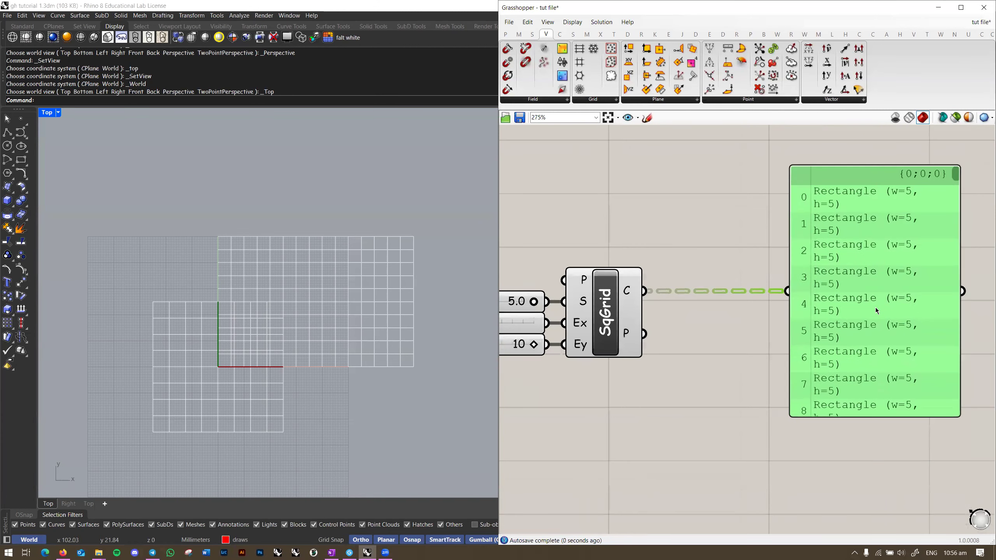
{"action": "right_click_drag", "start_coordinate": [892, 298], "coordinate": [785, 321]}
{"action": "scroll", "coordinate": [843, 299], "scroll_direction": "up", "scroll_amount": 1}
{"action": "scroll", "coordinate": [843, 301], "scroll_direction": "down", "scroll_amount": 1}
{"action": "scroll", "coordinate": [785, 320], "scroll_direction": "down", "scroll_amount": 1}
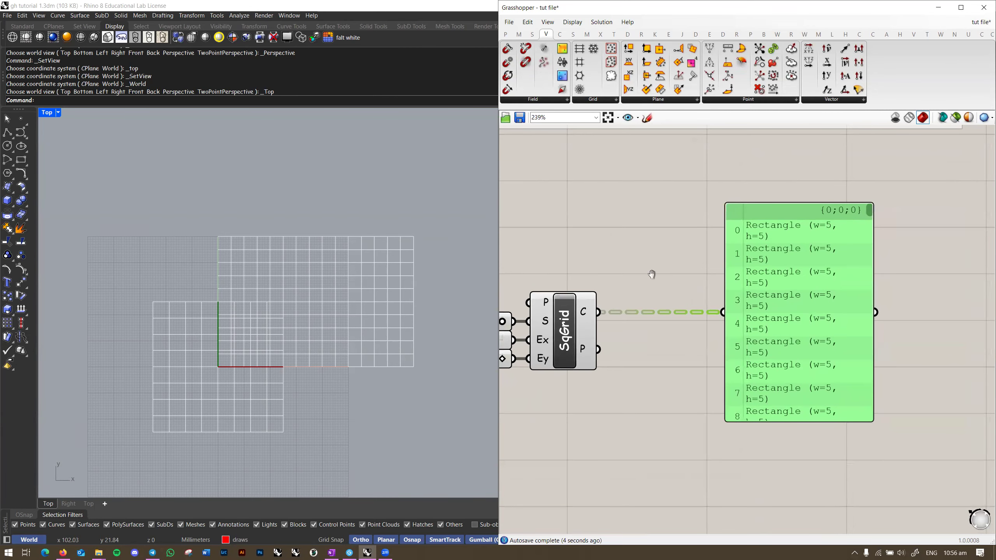
{"action": "right_click_drag", "start_coordinate": [652, 274], "coordinate": [782, 253]}
{"action": "right_click_drag", "start_coordinate": [991, 223], "coordinate": [897, 240]}
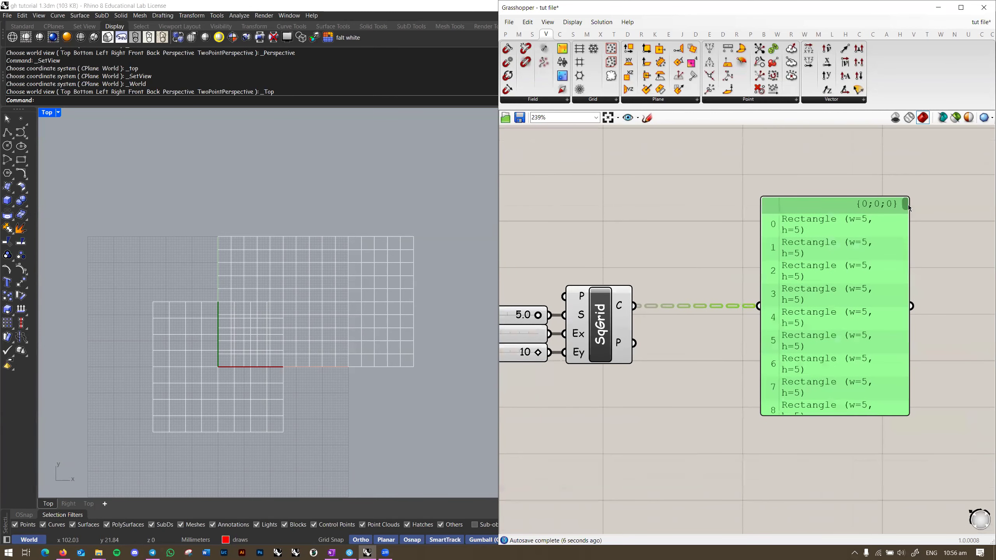
Step: Simplify the C output and scroll through branches {0} to {14}
{"action": "right_click", "coordinate": [619, 306]}
{"action": "left_click", "coordinate": [647, 368]}
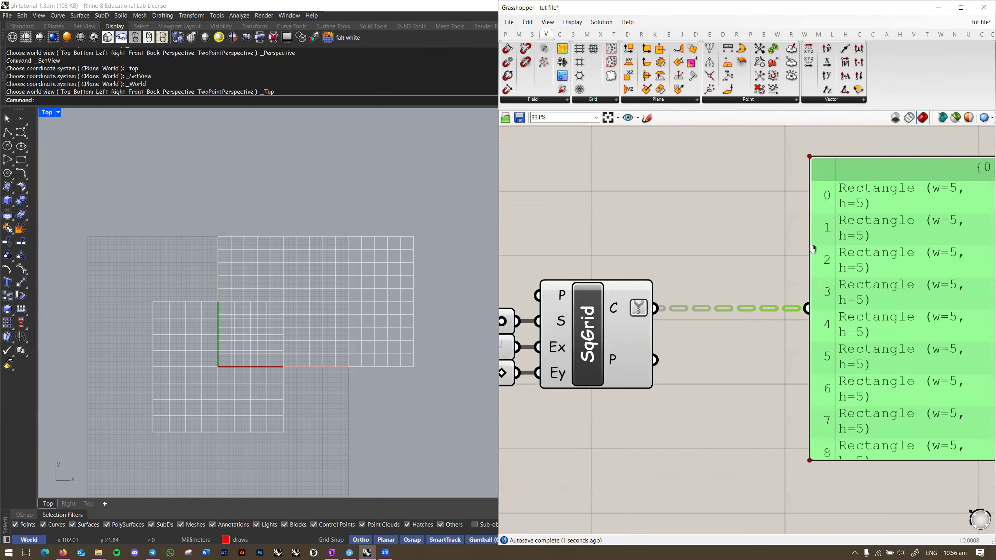
{"action": "scroll", "coordinate": [842, 190], "scroll_direction": "up", "scroll_amount": 3}
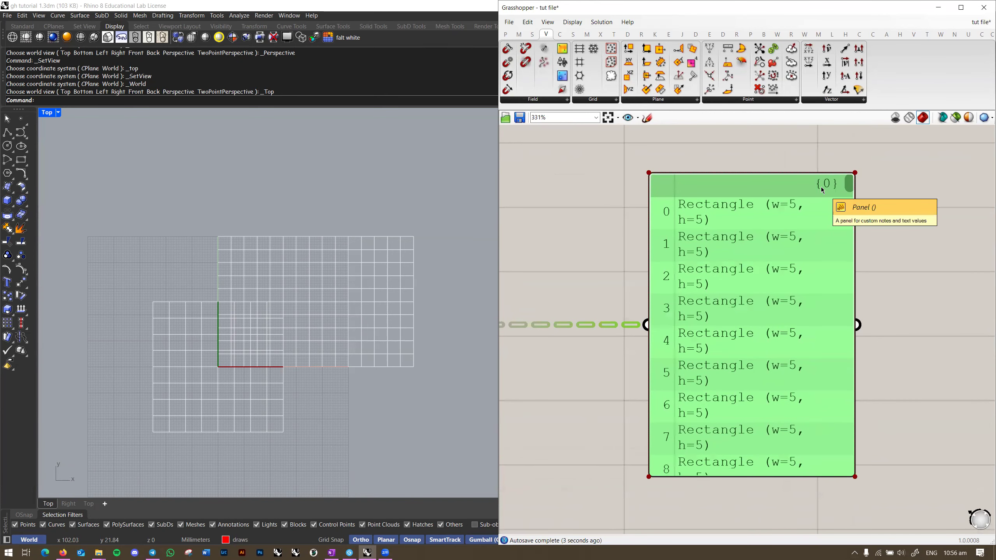
{"action": "scroll", "coordinate": [826, 190], "scroll_direction": "down", "scroll_amount": 1}
{"action": "scroll", "coordinate": [831, 190], "scroll_direction": "down", "scroll_amount": 5}
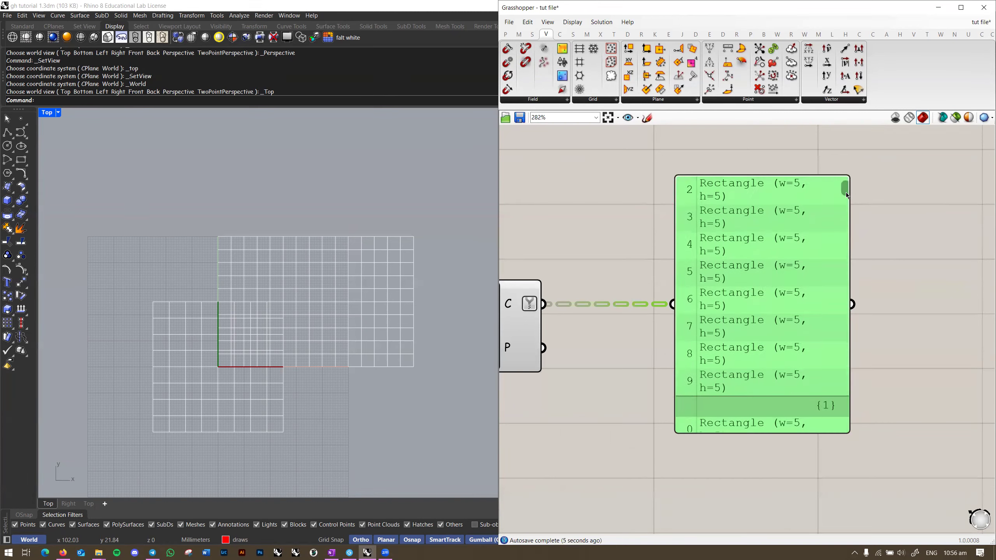
{"action": "left_click_drag", "start_coordinate": [844, 202], "coordinate": [845, 218]}
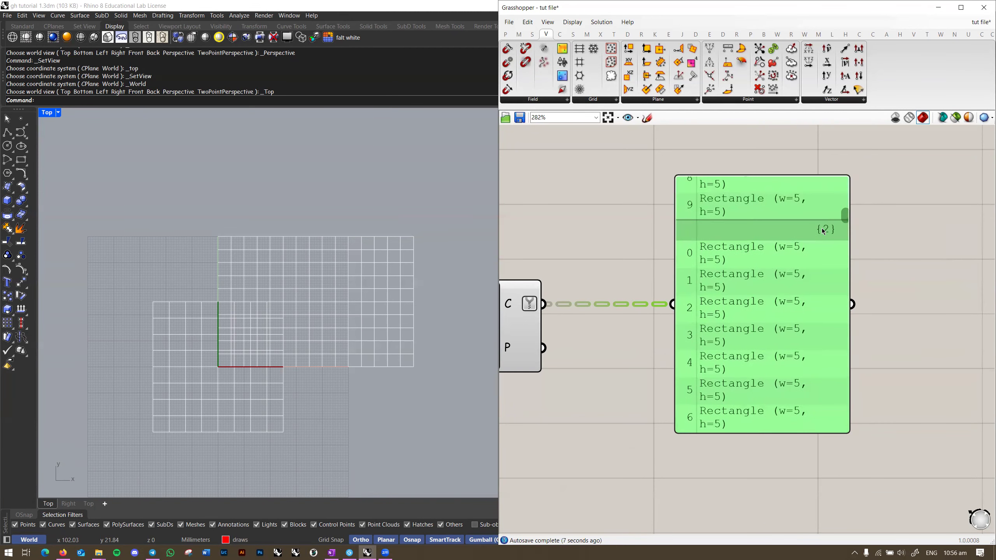
{"action": "scroll", "coordinate": [824, 231], "scroll_direction": "down", "scroll_amount": 5}
{"action": "right_click_drag", "start_coordinate": [673, 286], "coordinate": [737, 245]}
Step: Snip the Cells tooltip summary showing 150 rectangles in 15 branches of 10
{"action": "left_click", "coordinate": [711, 225]}
{"action": "right_click_drag", "start_coordinate": [582, 273], "coordinate": [660, 254]}
{"action": "mouse_move", "coordinate": [657, 254]}
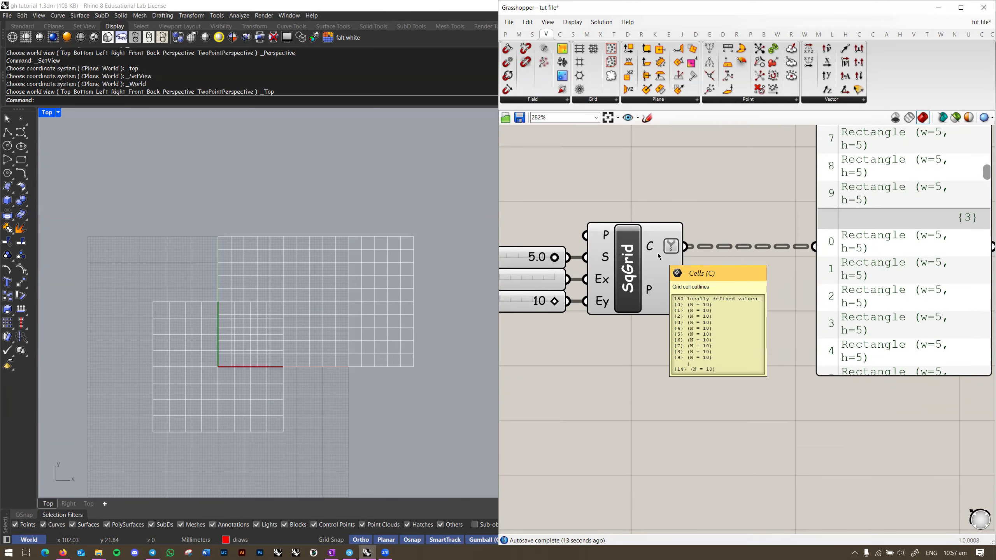
{"action": "key", "text": "super+shift+s"}
{"action": "left_click_drag", "start_coordinate": [666, 262], "coordinate": [774, 380]}
{"action": "key", "text": "alt+Tab"}
{"action": "key", "text": "Tab"}
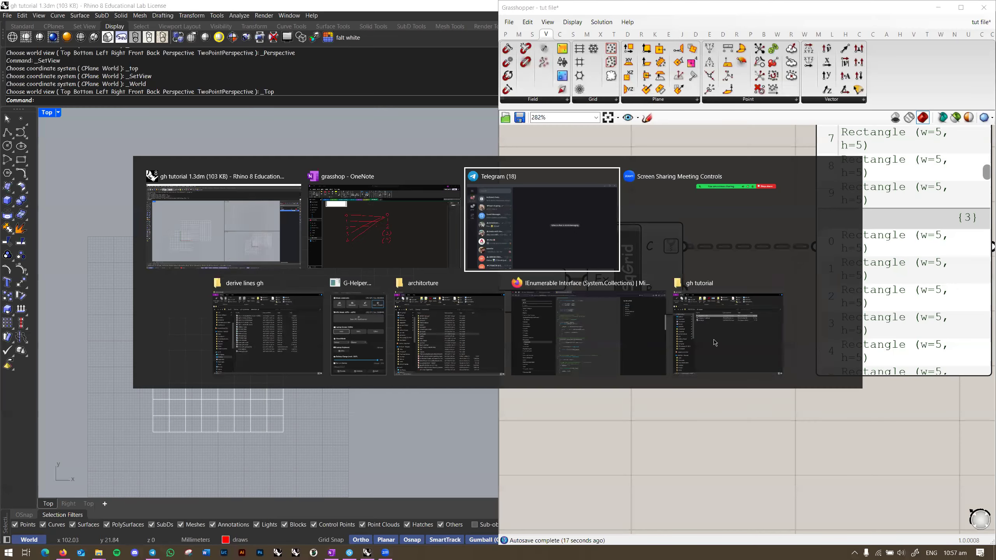
Step: Enlarge the pasted Cells image in the OneNote notes
{"action": "left_click", "coordinate": [382, 224], "text": "alt"}
{"action": "scroll", "coordinate": [472, 340], "scroll_direction": "down", "scroll_amount": 5}
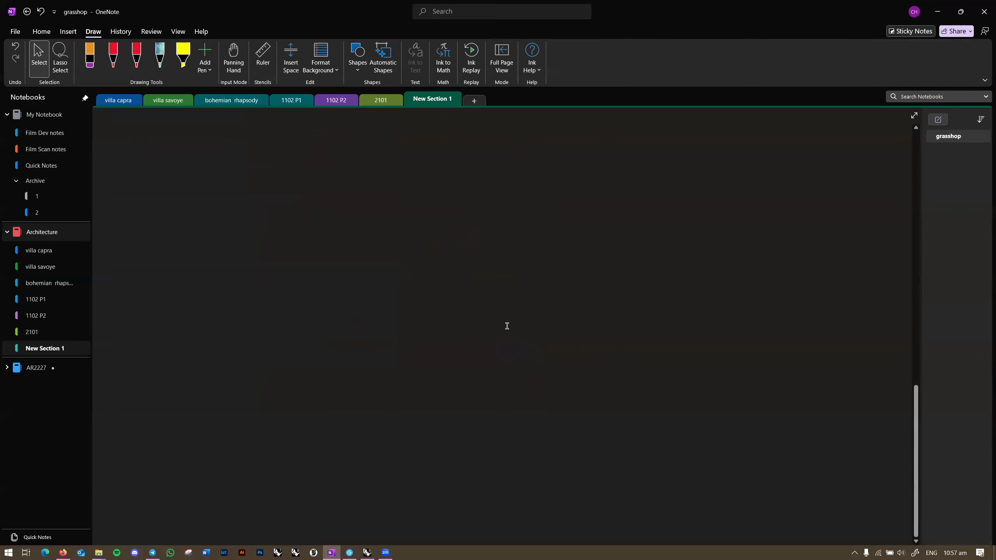
{"action": "scroll", "coordinate": [508, 328], "scroll_direction": "up", "scroll_amount": 10}
{"action": "scroll", "coordinate": [451, 314], "scroll_direction": "down", "scroll_amount": 5}
{"action": "scroll", "coordinate": [444, 307], "scroll_direction": "down", "scroll_amount": 10}
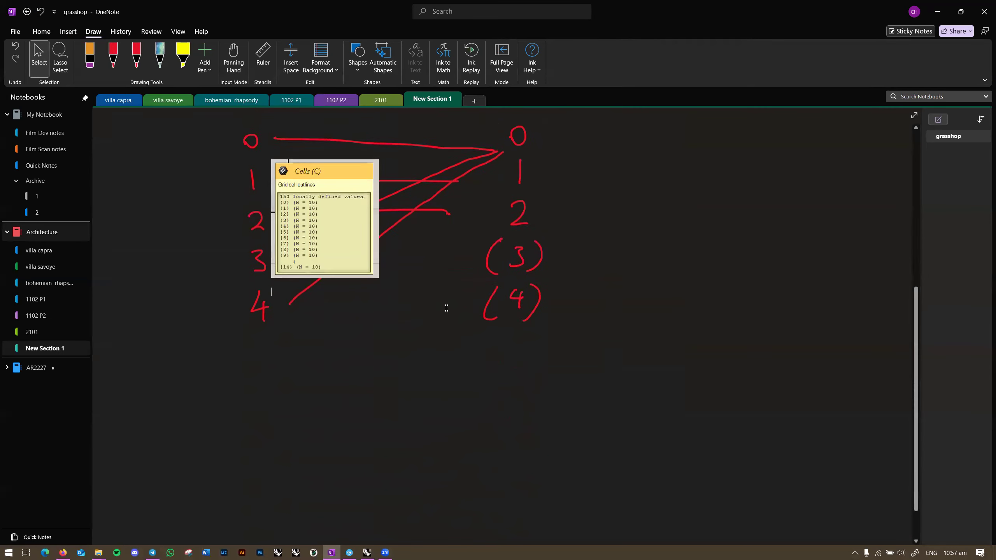
{"action": "scroll", "coordinate": [375, 258], "scroll_direction": "up", "scroll_amount": 5}
{"action": "left_click_drag", "start_coordinate": [336, 224], "coordinate": [167, 421]}
{"action": "scroll", "coordinate": [207, 396], "scroll_direction": "up", "scroll_amount": 5}
{"action": "scroll", "coordinate": [207, 395], "scroll_direction": "down", "scroll_amount": 5}
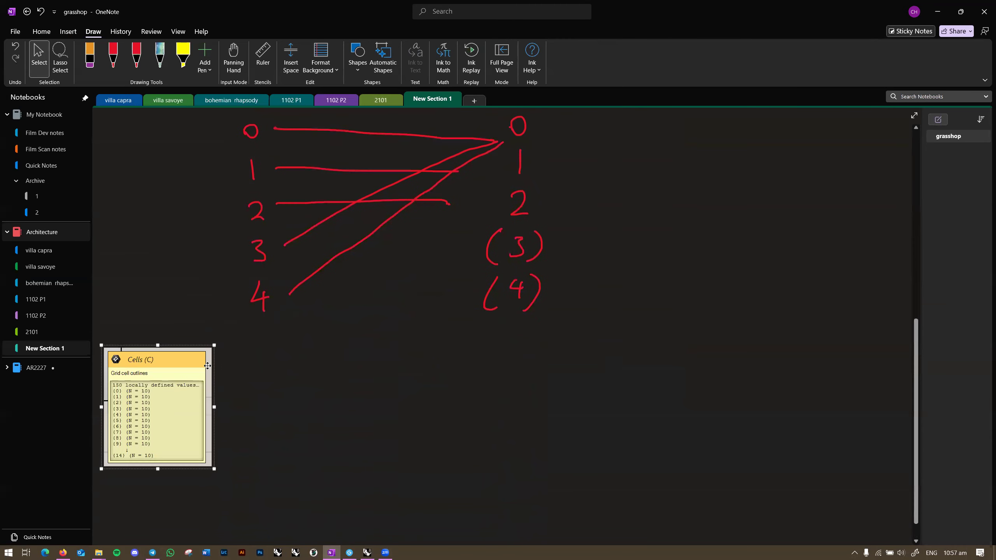
{"action": "left_click_drag", "start_coordinate": [214, 345], "coordinate": [299, 258]}
{"action": "left_click_drag", "start_coordinate": [234, 316], "coordinate": [236, 373]}
{"action": "scroll", "coordinate": [237, 371], "scroll_direction": "down", "scroll_amount": 5}
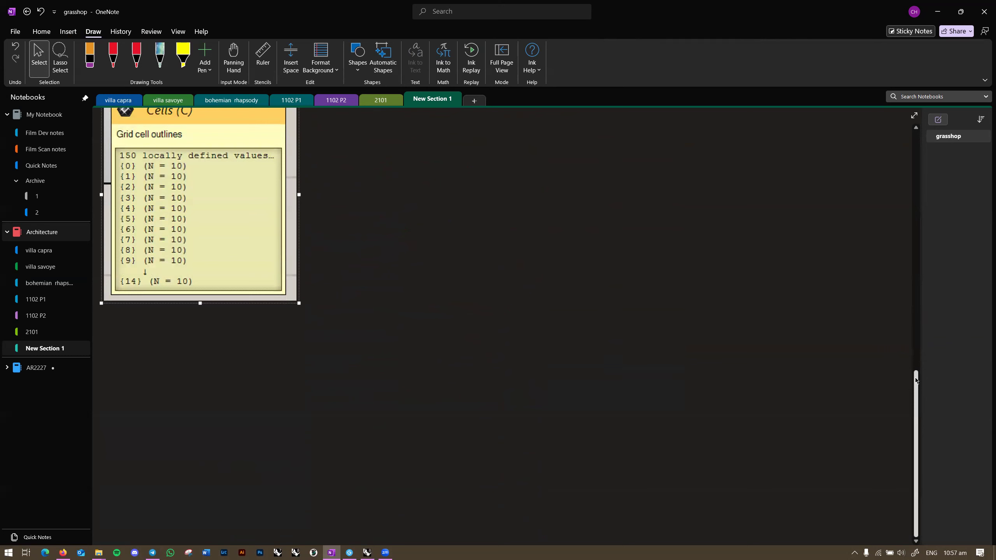
{"action": "scroll", "coordinate": [902, 385], "scroll_direction": "up", "scroll_amount": 3}
{"action": "left_click", "coordinate": [460, 297]}
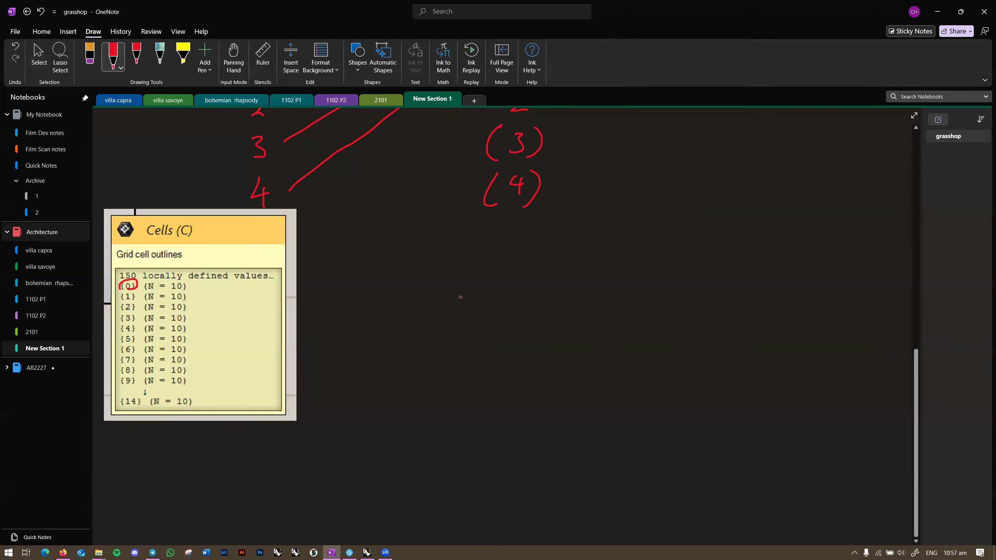
Step: Circle the {1} and {2} branch labels in red
{"action": "mouse_move", "coordinate": [138, 292]}
{"action": "left_mouse_down"}
{"action": "mouse_move", "coordinate": [119, 313]}
{"action": "mouse_move", "coordinate": [138, 304]}
{"action": "left_mouse_up"}
{"action": "scroll", "coordinate": [736, 317], "scroll_direction": "up", "scroll_amount": 10}
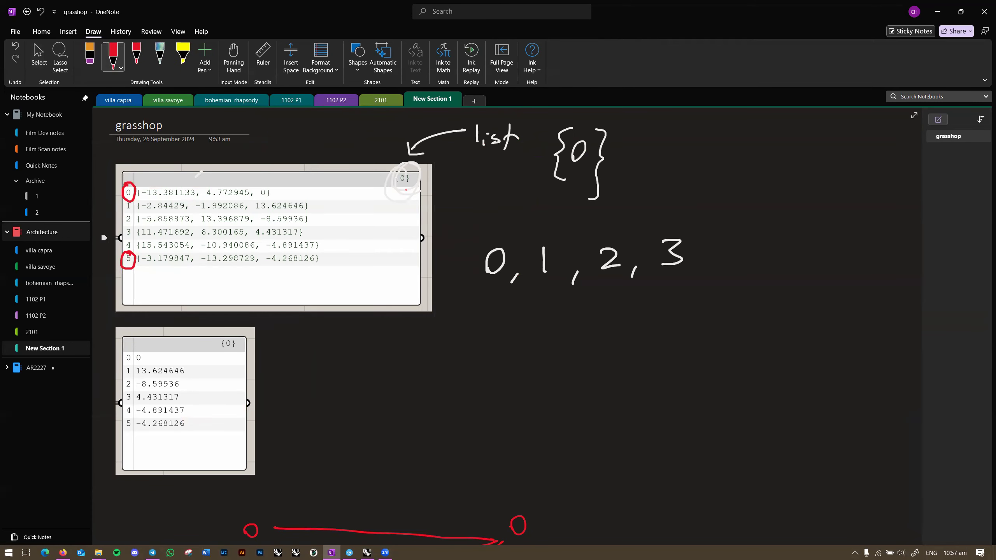
{"action": "scroll", "coordinate": [134, 321], "scroll_direction": "down", "scroll_amount": 15}
{"action": "scroll", "coordinate": [134, 320], "scroll_direction": "up", "scroll_amount": 5}
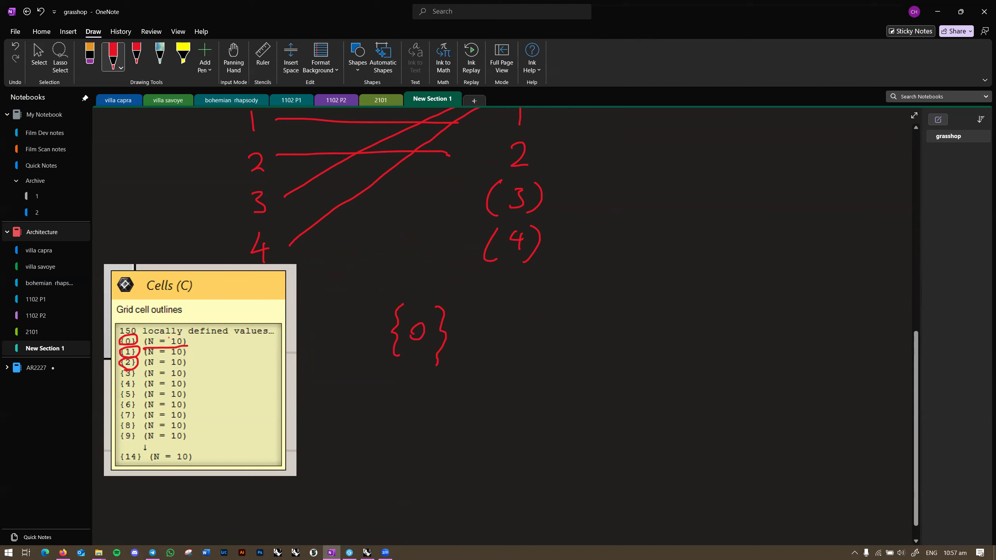
Step: Write a red index column from 0 to 10 beside the image
{"action": "left_click_drag", "start_coordinate": [389, 398], "coordinate": [387, 398]}
{"action": "left_click_drag", "start_coordinate": [379, 496], "coordinate": [377, 515]}
{"action": "left_click", "coordinate": [38, 57]}
{"action": "scroll", "coordinate": [204, 307], "scroll_direction": "down", "scroll_amount": 5}
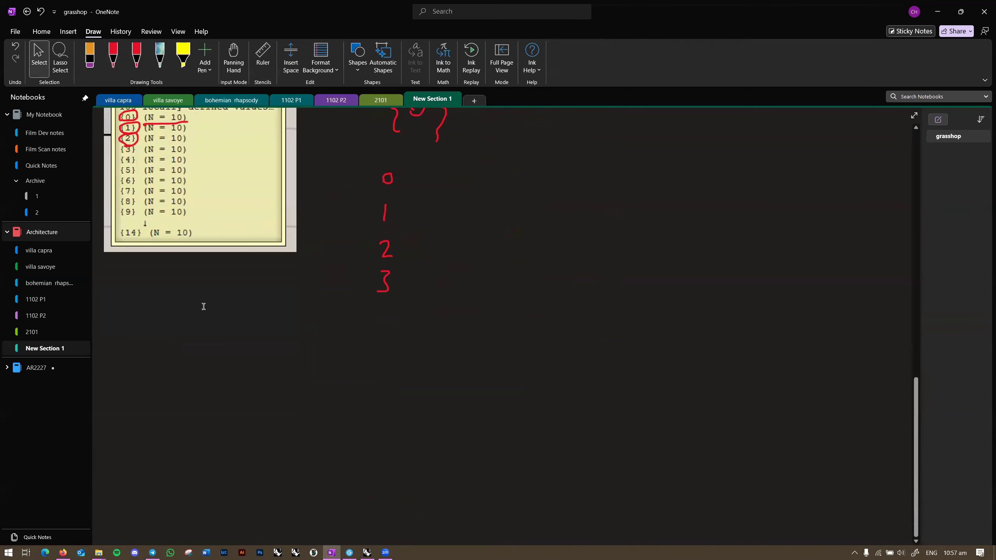
{"action": "left_click_drag", "start_coordinate": [385, 305], "coordinate": [386, 310]}
{"action": "left_click", "coordinate": [386, 318]}
{"action": "left_click_drag", "start_coordinate": [385, 330], "coordinate": [390, 352]}
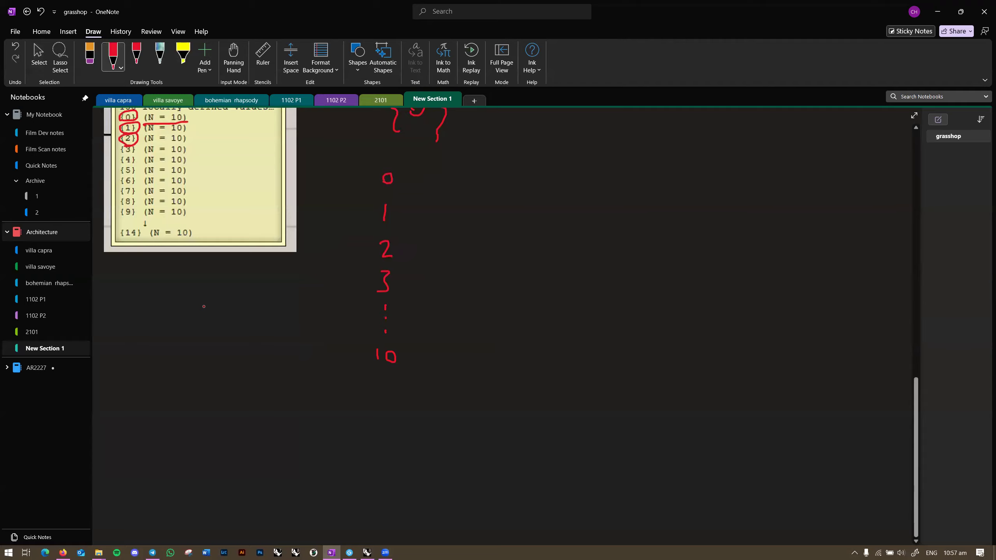
Step: In Grasshopper, view branch {0} with its ten w=5, h=5 rectangles
{"action": "key", "text": "alt+Tab"}
{"action": "right_click_drag", "start_coordinate": [869, 278], "coordinate": [675, 356]}
{"action": "left_click_drag", "start_coordinate": [793, 252], "coordinate": [793, 200]}
{"action": "scroll", "coordinate": [778, 407], "scroll_direction": "down", "scroll_amount": 2}
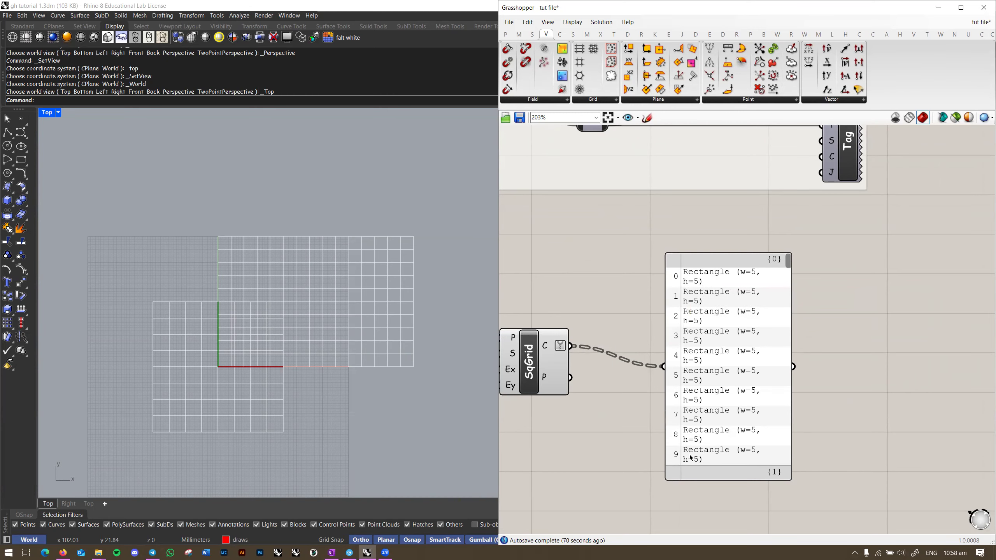
Step: In OneNote, replace the handwritten 10 with a red 9
{"action": "left_click_drag", "start_coordinate": [692, 460], "coordinate": [706, 433]}
{"action": "key", "text": "alt+Tab"}
{"action": "left_click", "coordinate": [383, 369]}
{"action": "key", "text": "ctrl+z"}
{"action": "key", "text": "ctrl+z"}
{"action": "left_click_drag", "start_coordinate": [393, 347], "coordinate": [392, 367]}
{"action": "key", "text": "alt+Tab"}
Step: Add an Area component fed by SqGrid's cells and place it beside SqGrid
{"action": "left_click_drag", "start_coordinate": [736, 367], "coordinate": [726, 375]}
{"action": "double_click", "coordinate": [643, 263]}
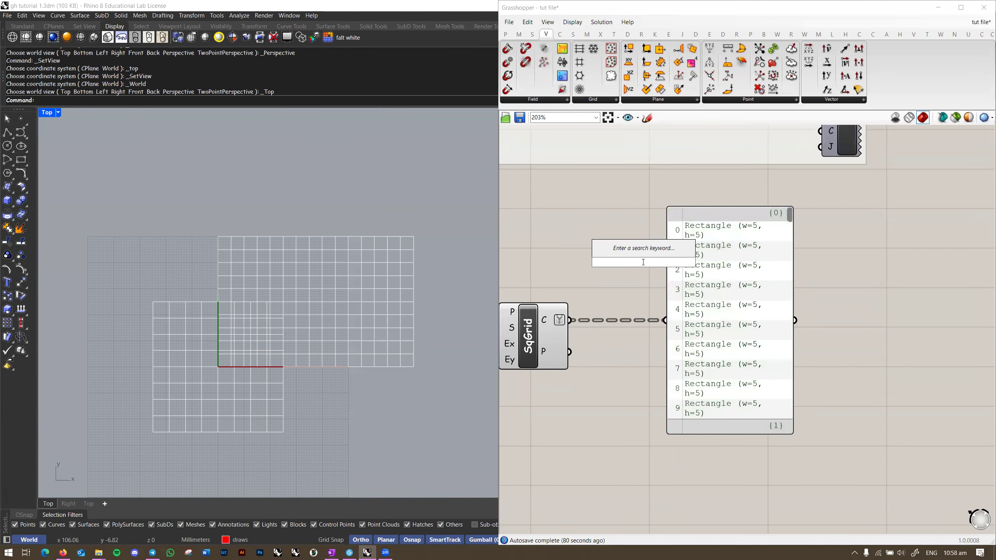
{"action": "type", "text": "area"}
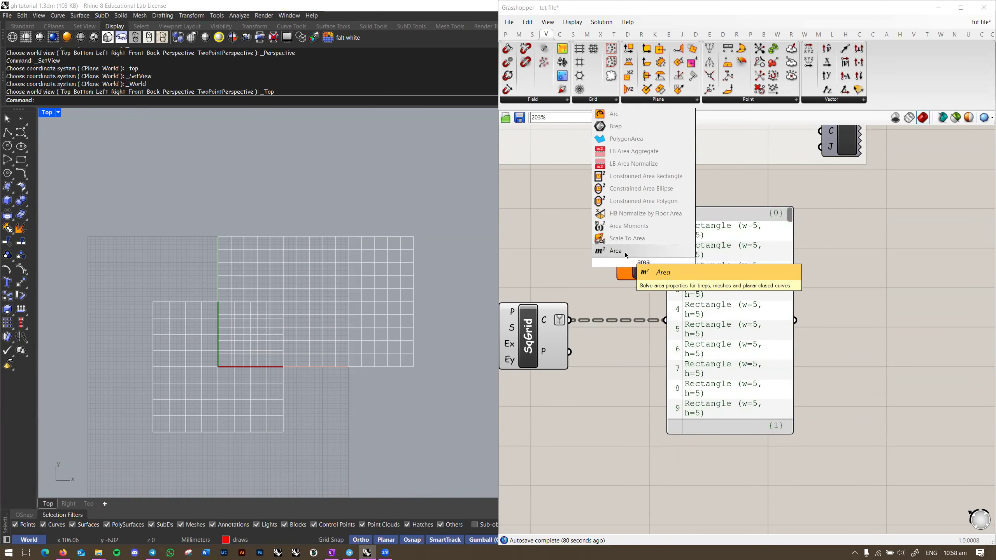
{"action": "left_click", "coordinate": [625, 253]}
{"action": "left_click_drag", "start_coordinate": [614, 262], "coordinate": [571, 320]}
{"action": "left_click_drag", "start_coordinate": [632, 276], "coordinate": [719, 342]}
Step: Inspect the cell centroids, {2.5, 2.5, 0} through {72.5, 47.5, 0}, in the panel and top view
{"action": "scroll", "coordinate": [629, 310], "scroll_direction": "up", "scroll_amount": 1}
{"action": "scroll", "coordinate": [290, 285], "scroll_direction": "up", "scroll_amount": 3}
{"action": "right_click_drag", "start_coordinate": [563, 348], "coordinate": [608, 326]}
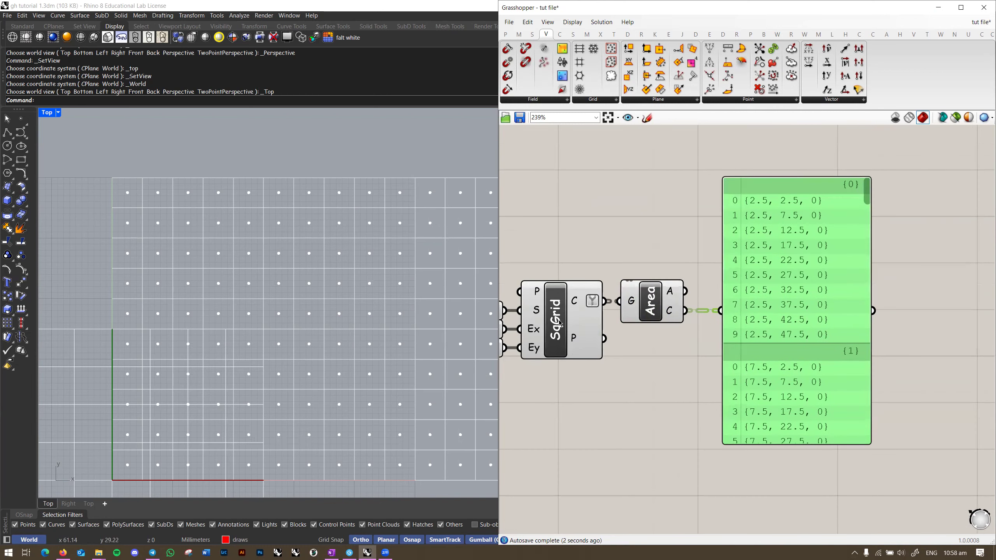
{"action": "left_click", "coordinate": [609, 233]}
{"action": "right_click_drag", "start_coordinate": [785, 287], "coordinate": [713, 285]}
{"action": "scroll", "coordinate": [713, 285], "scroll_direction": "down", "scroll_amount": 1}
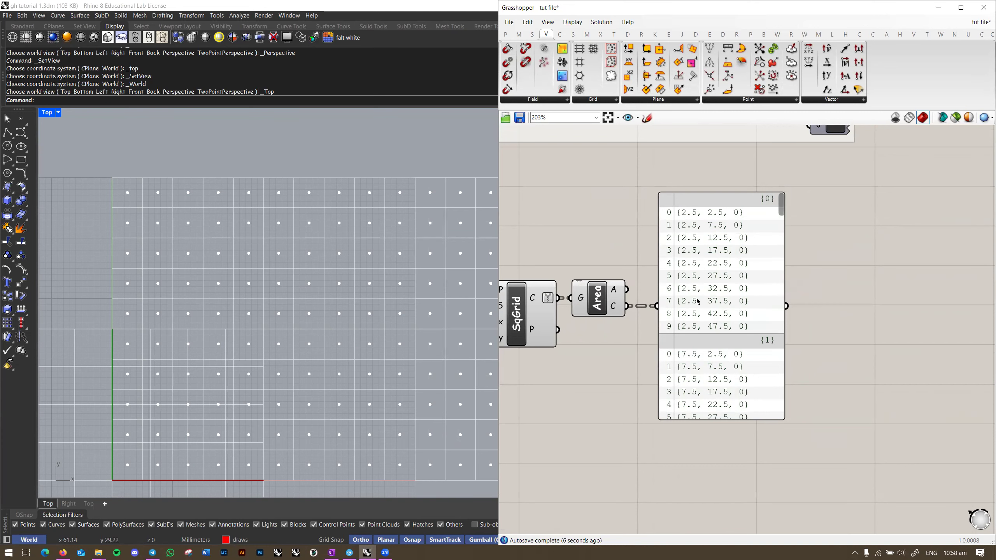
{"action": "right_click_drag", "start_coordinate": [150, 449], "coordinate": [144, 409]}
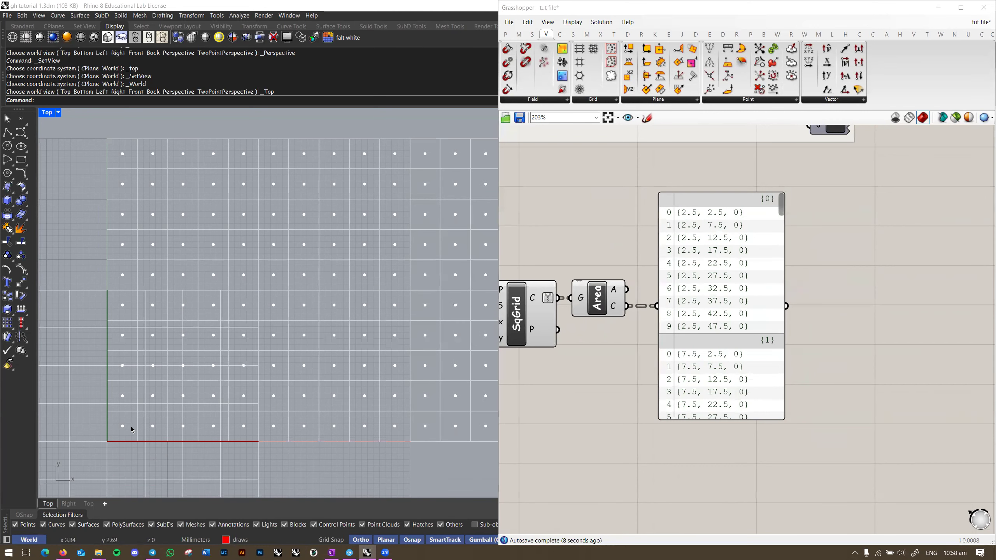
{"action": "right_click_drag", "start_coordinate": [400, 422], "coordinate": [333, 421]}
{"action": "scroll", "coordinate": [334, 422], "scroll_direction": "down", "scroll_amount": 1}
{"action": "right_click_drag", "start_coordinate": [731, 247], "coordinate": [717, 262]}
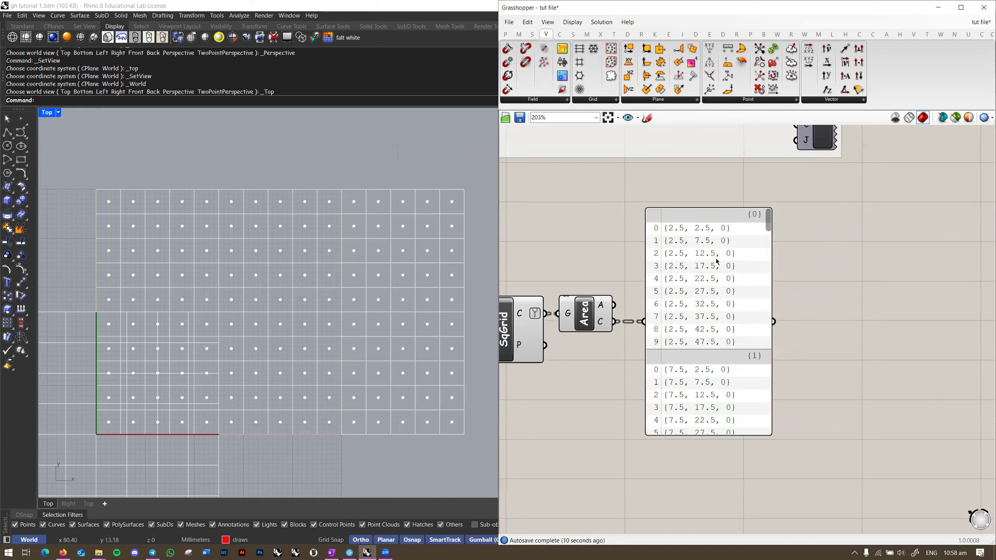
{"action": "mouse_move", "coordinate": [768, 229]}
{"action": "left_mouse_down"}
{"action": "mouse_move", "coordinate": [763, 434]}
{"action": "mouse_move", "coordinate": [771, 212]}
{"action": "left_mouse_up"}
{"action": "scroll", "coordinate": [340, 324], "scroll_direction": "down", "scroll_amount": 2}
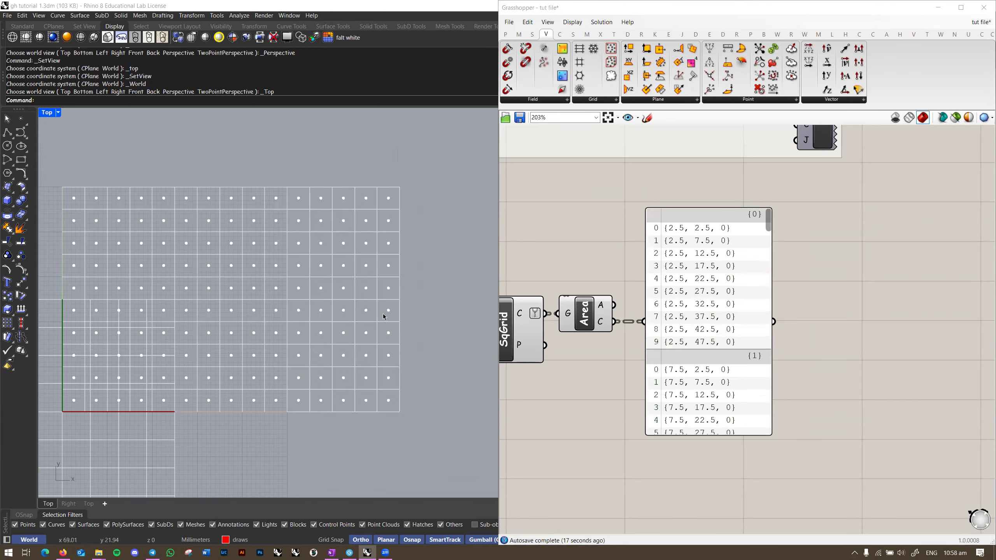
{"action": "scroll", "coordinate": [692, 337], "scroll_direction": "down", "scroll_amount": 3}
{"action": "left_click_drag", "start_coordinate": [754, 313], "coordinate": [896, 314]}
Step: Add a Move component from the canvas search
{"action": "right_click_drag", "start_coordinate": [780, 363], "coordinate": [769, 347]}
{"action": "left_click", "coordinate": [678, 384]}
{"action": "double_click", "coordinate": [680, 384]}
{"action": "type", "text": "move"}
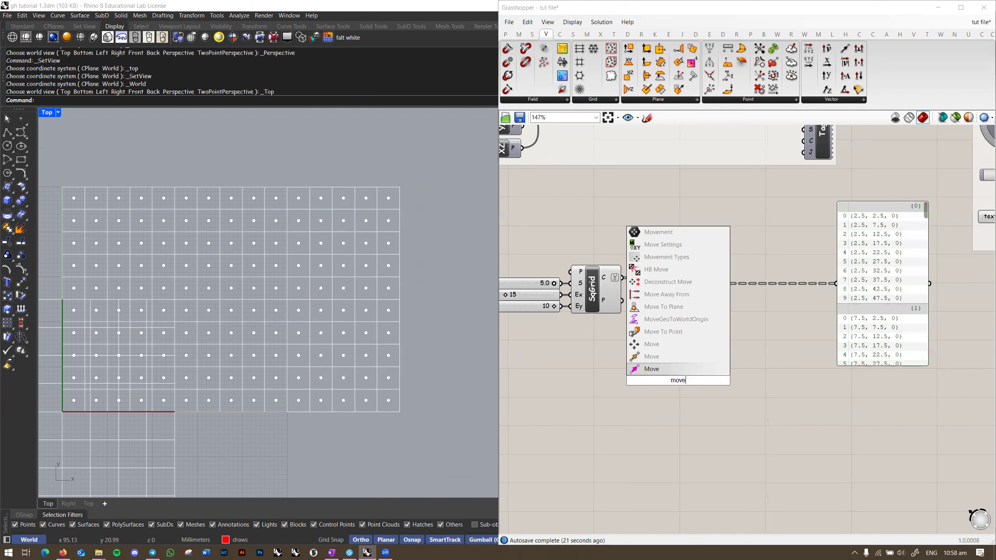
{"action": "key", "text": "Up"}
{"action": "key", "text": "Return"}
Step: Switch the viewport to perspective and feed Area's centroids into Move's geometry input
{"action": "right_click_drag", "start_coordinate": [382, 344], "coordinate": [401, 331]}
{"action": "key", "text": "ctrl+F4"}
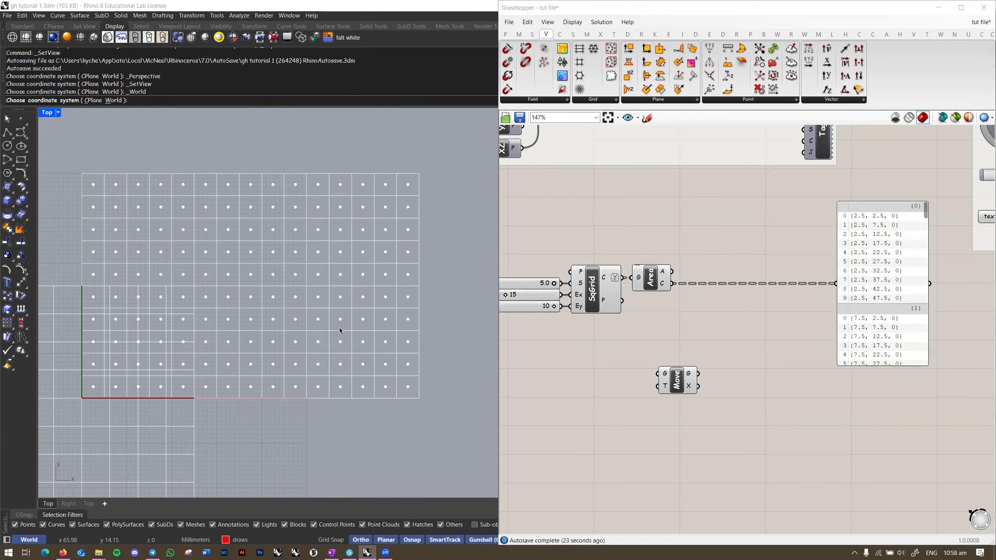
{"action": "right_click_drag", "start_coordinate": [293, 332], "coordinate": [342, 290], "text": "shift"}
{"action": "right_click_drag", "start_coordinate": [296, 323], "coordinate": [310, 345]}
{"action": "left_click_drag", "start_coordinate": [679, 381], "coordinate": [707, 348]}
{"action": "scroll", "coordinate": [683, 276], "scroll_direction": "up", "scroll_amount": 1}
{"action": "left_click_drag", "start_coordinate": [669, 285], "coordinate": [692, 354]}
{"action": "left_click_drag", "start_coordinate": [708, 360], "coordinate": [732, 329]}
{"action": "left_click", "coordinate": [648, 381]}
{"action": "mouse_move", "coordinate": [412, 340]}
{"action": "right_mouse_down"}
{"action": "mouse_move", "coordinate": [407, 365]}
{"action": "mouse_move", "coordinate": [380, 318]}
{"action": "mouse_move", "coordinate": [411, 334]}
{"action": "right_mouse_up"}
Step: Set both the Extent X and Extent Y sliders to 2
{"action": "right_click_drag", "start_coordinate": [686, 387], "coordinate": [828, 383]}
{"action": "scroll", "coordinate": [577, 292], "scroll_direction": "up", "scroll_amount": 5}
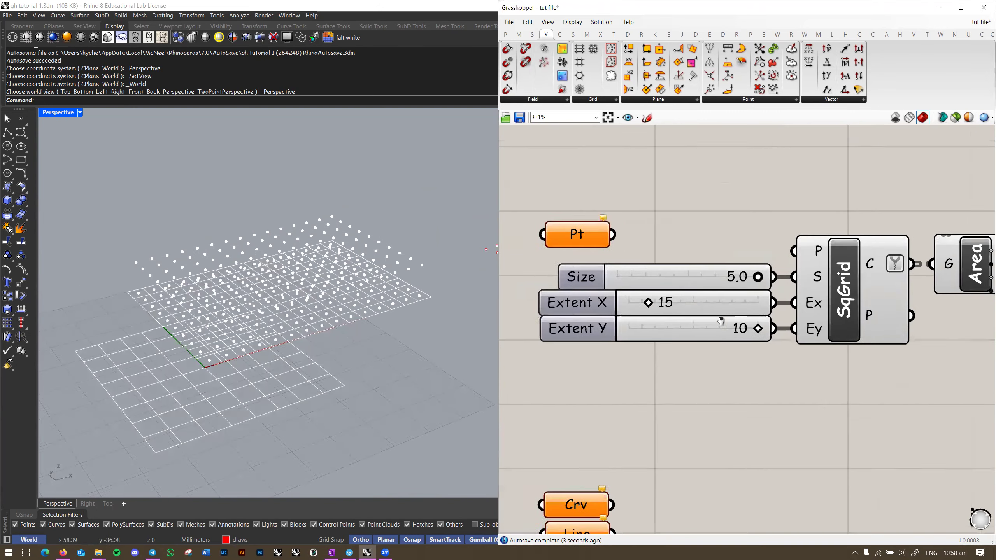
{"action": "double_click", "coordinate": [670, 299]}
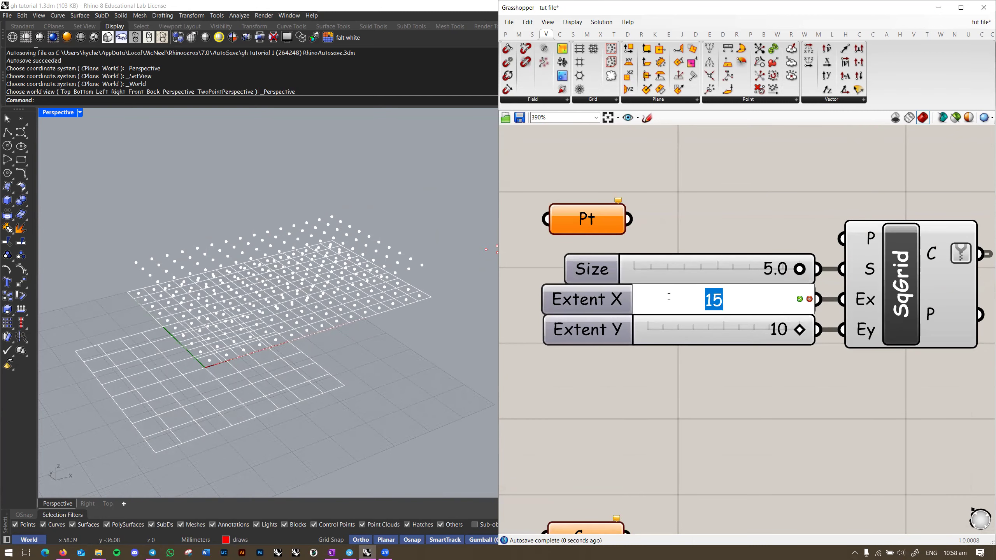
{"action": "type", "text": "2"}
{"action": "key", "text": "Return"}
{"action": "double_click", "coordinate": [800, 337]}
{"action": "key", "text": "Return"}
{"action": "double_click", "coordinate": [800, 336]}
{"action": "type", "text": "2"}
{"action": "key", "text": "Return"}
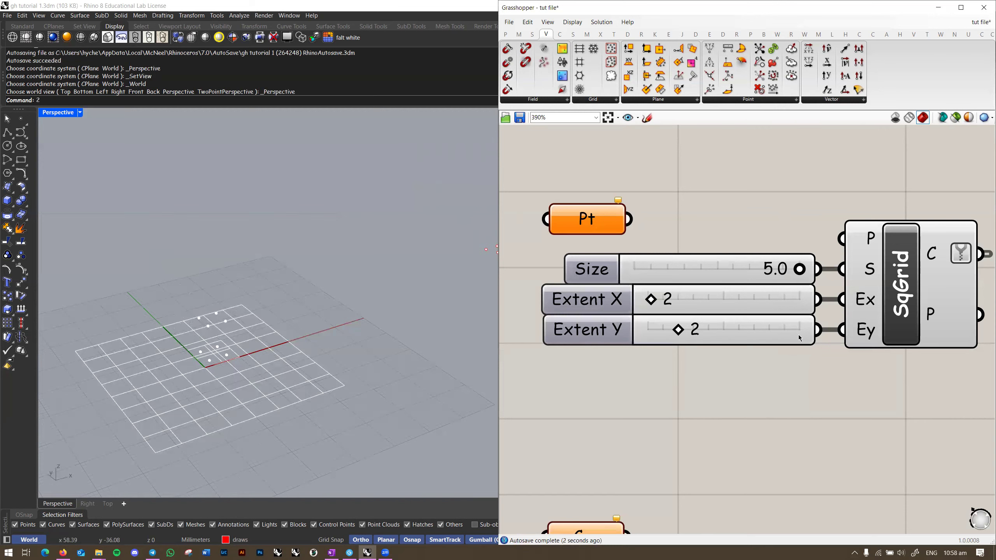
Step: Turn off SqGrid's preview in the viewport
{"action": "right_click_drag", "start_coordinate": [275, 353], "coordinate": [286, 308]}
{"action": "scroll", "coordinate": [286, 309], "scroll_direction": "up", "scroll_amount": 5}
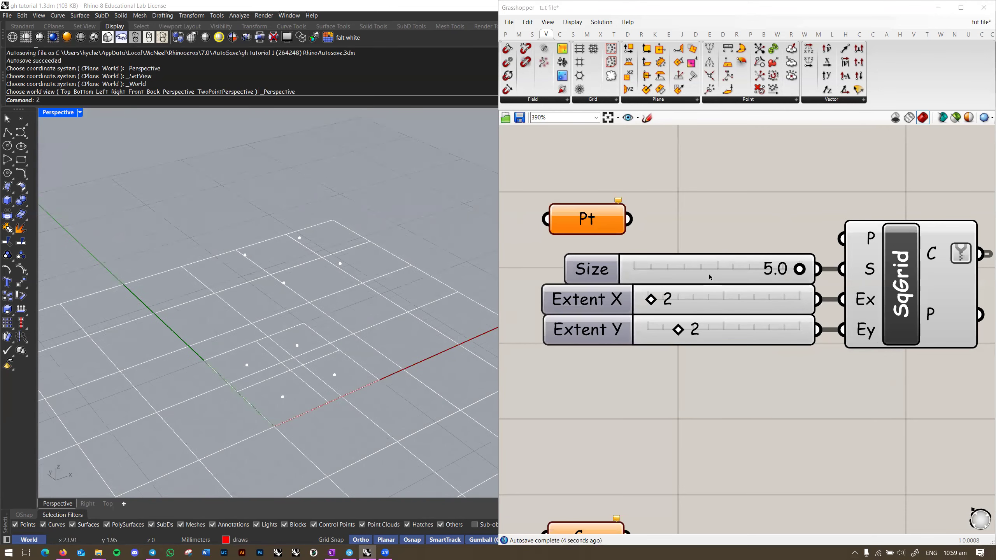
{"action": "right_click", "coordinate": [910, 270]}
{"action": "left_click", "coordinate": [925, 292]}
Step: Add a Geo parameter above Area and feed SqGrid's cell outlines into it
{"action": "right_click_drag", "start_coordinate": [935, 394], "coordinate": [694, 348]}
{"action": "scroll", "coordinate": [708, 396], "scroll_direction": "down", "scroll_amount": 3}
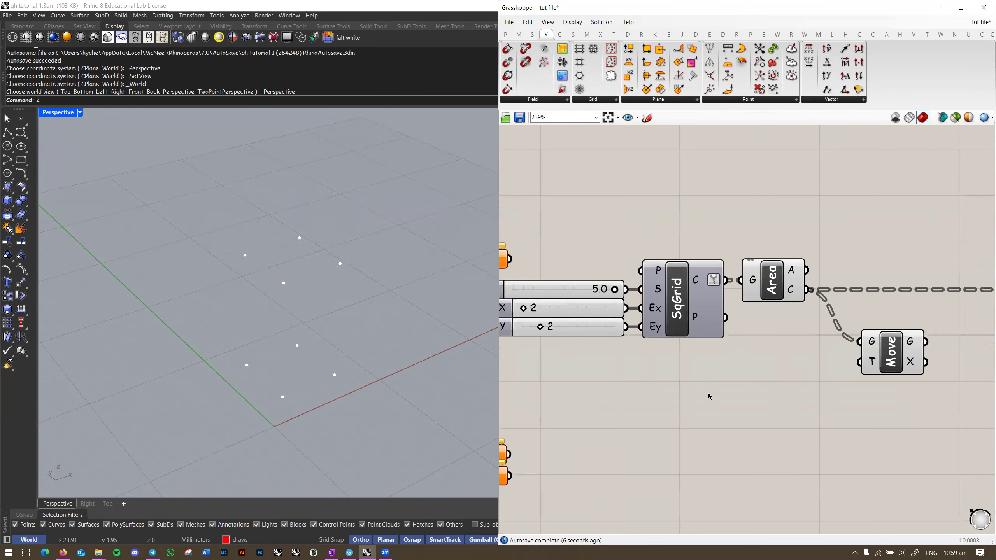
{"action": "double_click", "coordinate": [709, 396]}
{"action": "type", "text": "geo"}
{"action": "key", "text": "Return"}
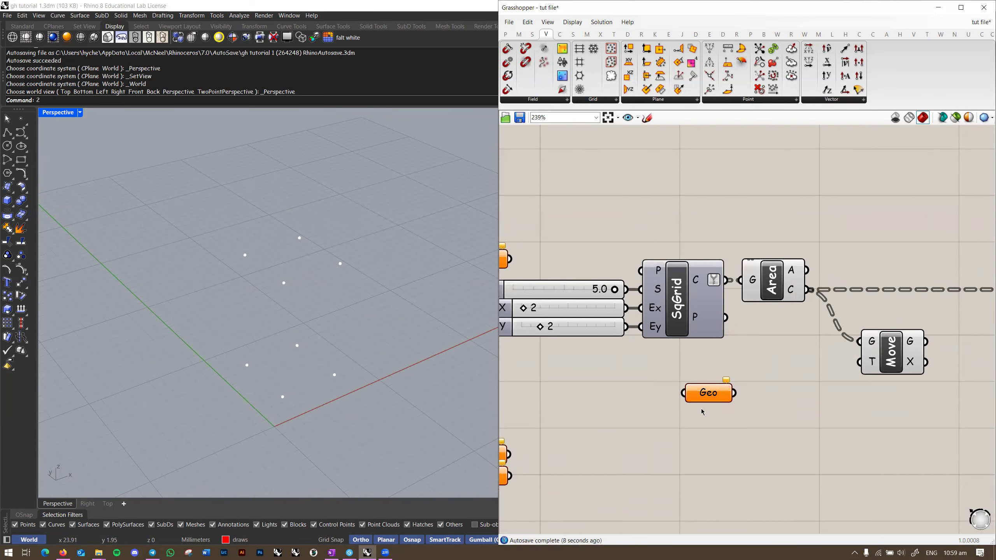
{"action": "left_click_drag", "start_coordinate": [706, 392], "coordinate": [743, 224]}
{"action": "left_click_drag", "start_coordinate": [726, 281], "coordinate": [777, 243]}
{"action": "left_click", "coordinate": [717, 214]}
Step: Shift Geo, Area and Move to the right to tidy the layout
{"action": "right_click_drag", "start_coordinate": [663, 336], "coordinate": [634, 312]}
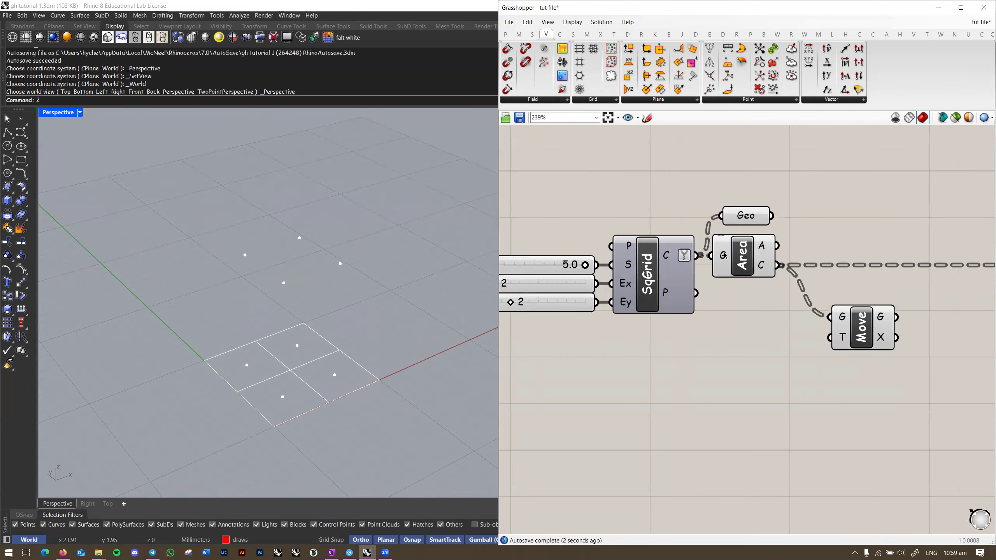
{"action": "left_click", "coordinate": [747, 220]}
{"action": "left_click", "coordinate": [743, 256], "text": "shift"}
{"action": "right_click_drag", "start_coordinate": [831, 256], "coordinate": [715, 255]}
{"action": "left_click_drag", "start_coordinate": [753, 328], "coordinate": [787, 328], "text": "shift"}
{"action": "left_click", "coordinate": [784, 289]}
{"action": "left_click", "coordinate": [782, 319]}
{"action": "right_click_drag", "start_coordinate": [719, 383], "coordinate": [758, 345]}
{"action": "left_click", "coordinate": [796, 312]}
{"action": "scroll", "coordinate": [347, 314], "scroll_direction": "down", "scroll_amount": 4}
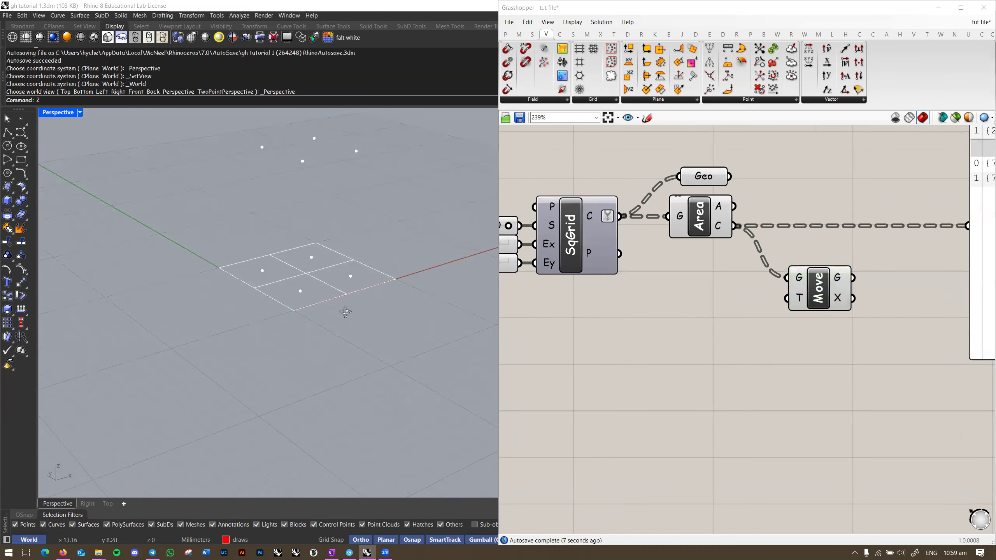
{"action": "key", "text": "space"}
{"action": "key", "text": "Escape"}
{"action": "mouse_move", "coordinate": [333, 314]}
{"action": "right_mouse_down"}
{"action": "mouse_move", "coordinate": [314, 305]}
{"action": "mouse_move", "coordinate": [319, 323]}
{"action": "right_mouse_up"}
Step: Add a Unit Z component to the canvas
{"action": "double_click", "coordinate": [717, 392]}
{"action": "type", "text": "z"}
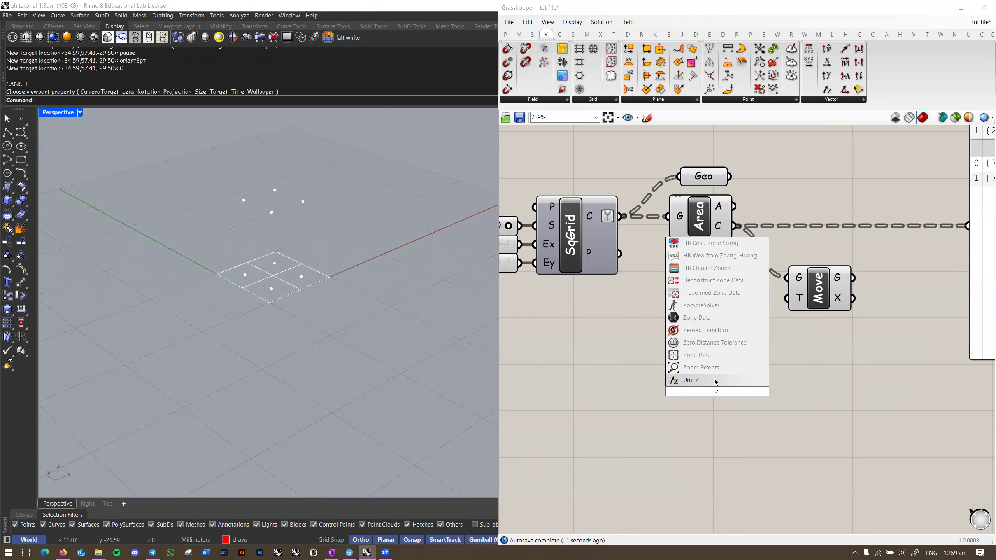
{"action": "left_click", "coordinate": [716, 381]}
{"action": "left_click_drag", "start_coordinate": [713, 386], "coordinate": [702, 334]}
{"action": "left_click", "coordinate": [661, 356]}
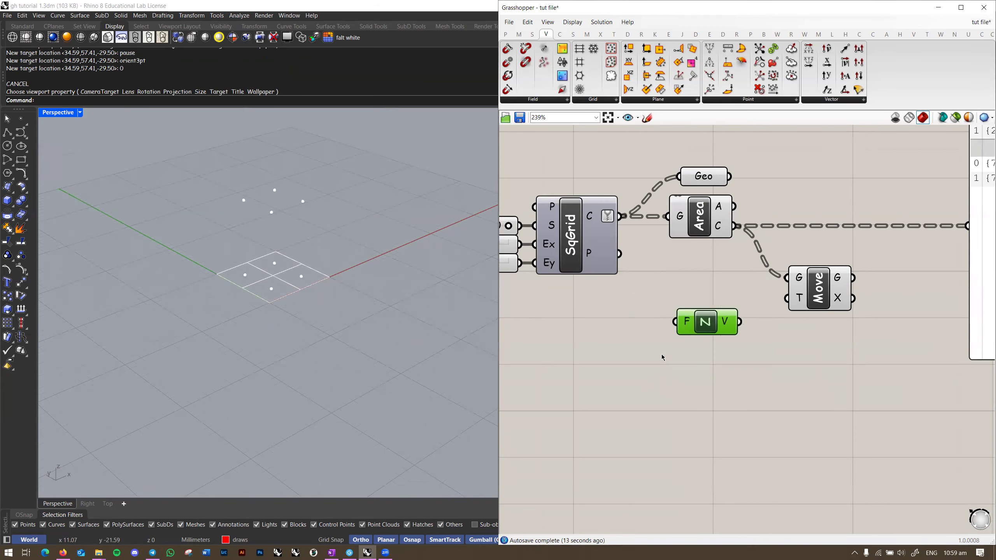
{"action": "right_click_drag", "start_coordinate": [588, 365], "coordinate": [605, 363]}
{"action": "right_click_drag", "start_coordinate": [263, 280], "coordinate": [281, 292]}
{"action": "mouse_move", "coordinate": [671, 346]}
{"action": "right_mouse_down"}
{"action": "mouse_move", "coordinate": [645, 361]}
{"action": "mouse_move", "coordinate": [655, 344]}
{"action": "right_mouse_up"}
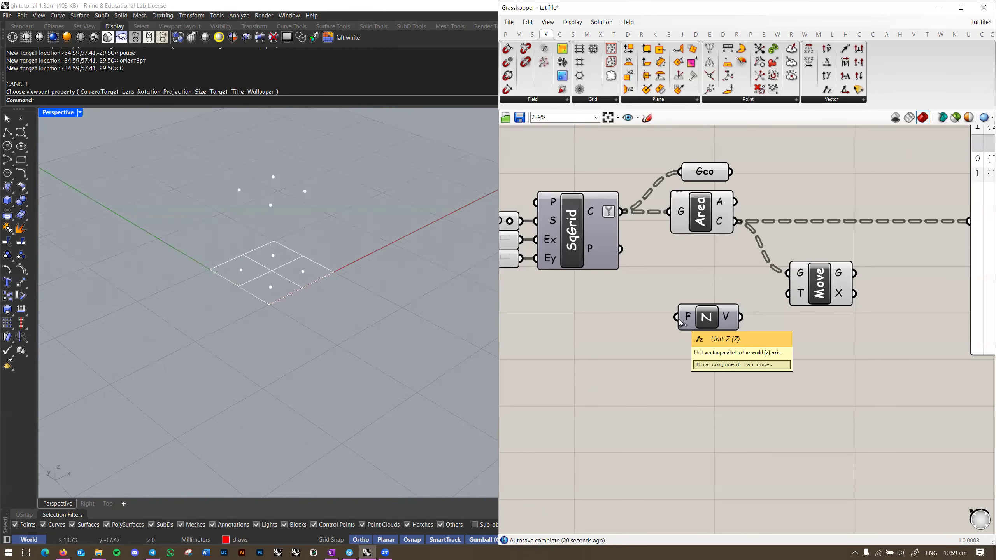
Step: Create a 0..15 number slider, paste it into four copies, and align them evenly
{"action": "double_click", "coordinate": [601, 350]}
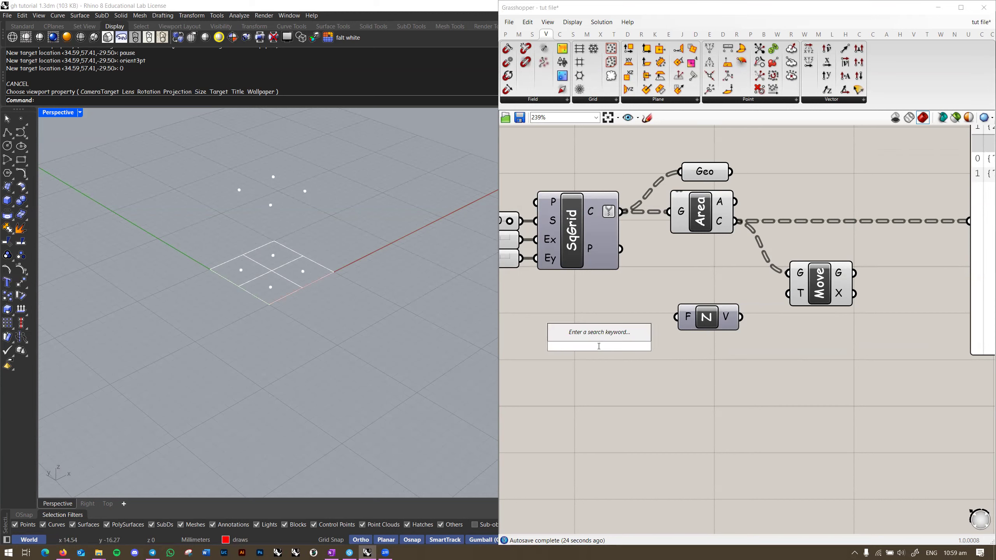
{"action": "type", "text": "0..15"}
{"action": "key", "text": "Return"}
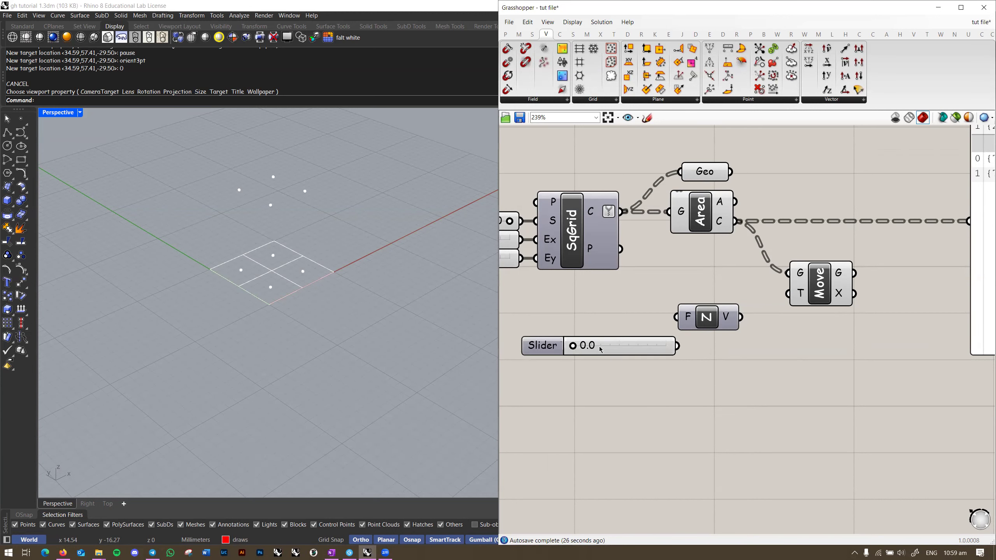
{"action": "left_click_drag", "start_coordinate": [628, 352], "coordinate": [612, 400]}
{"action": "key", "text": "ctrl+v"}
{"action": "left_click_drag", "start_coordinate": [644, 281], "coordinate": [553, 455]}
{"action": "left_click", "coordinate": [577, 293]}
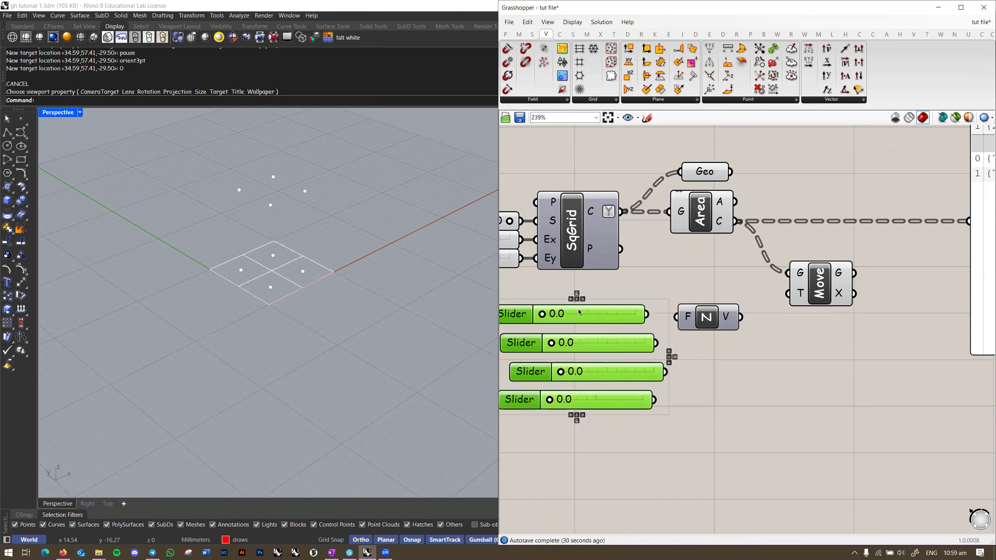
{"action": "left_click", "coordinate": [579, 302]}
{"action": "left_click_drag", "start_coordinate": [596, 279], "coordinate": [515, 467]}
{"action": "left_click", "coordinate": [577, 299]}
{"action": "left_click", "coordinate": [669, 310]}
Step: Wire all four sliders into Unit Z's F input and Unit Z's V into Move's T
{"action": "left_click_drag", "start_coordinate": [657, 315], "coordinate": [679, 318]}
{"action": "left_click_drag", "start_coordinate": [658, 343], "coordinate": [678, 317], "text": "shift"}
{"action": "left_click_drag", "start_coordinate": [656, 371], "coordinate": [678, 317], "text": "shift"}
{"action": "left_click_drag", "start_coordinate": [657, 400], "coordinate": [730, 358], "text": "shift"}
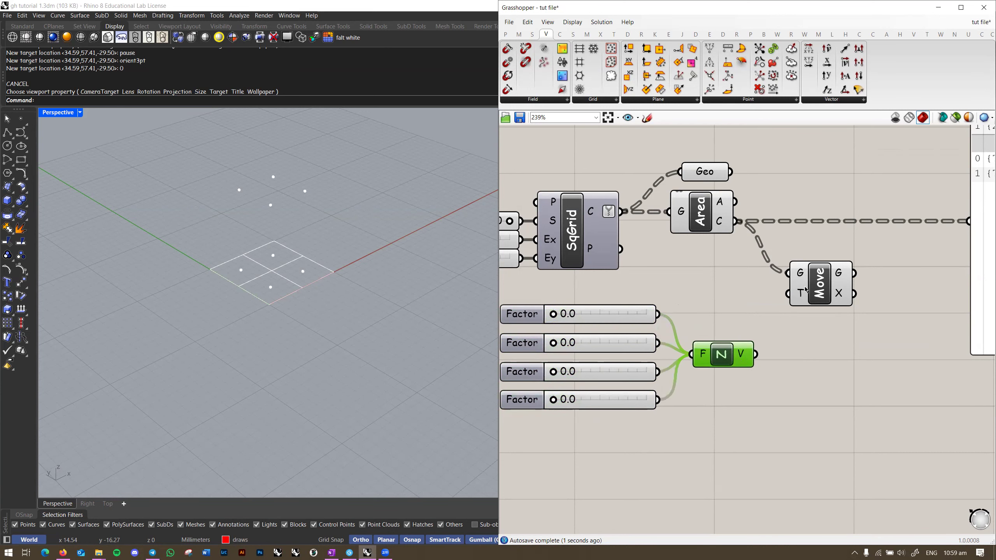
{"action": "scroll", "coordinate": [800, 293], "scroll_direction": "up", "scroll_amount": 2}
{"action": "left_click_drag", "start_coordinate": [783, 294], "coordinate": [740, 379]}
Step: Move the Move component further right and frame the whole definition
{"action": "left_click", "coordinate": [781, 392]}
{"action": "right_click_drag", "start_coordinate": [809, 385], "coordinate": [747, 382]}
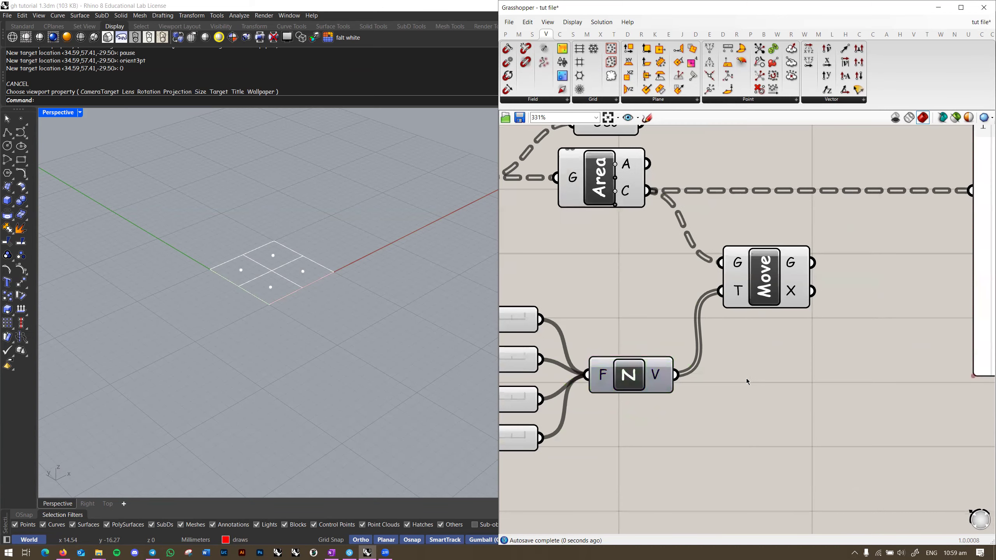
{"action": "left_click_drag", "start_coordinate": [759, 289], "coordinate": [773, 289]}
{"action": "right_click_drag", "start_coordinate": [711, 356], "coordinate": [763, 334]}
{"action": "scroll", "coordinate": [756, 345], "scroll_direction": "down", "scroll_amount": 2}
{"action": "left_click", "coordinate": [776, 374]}
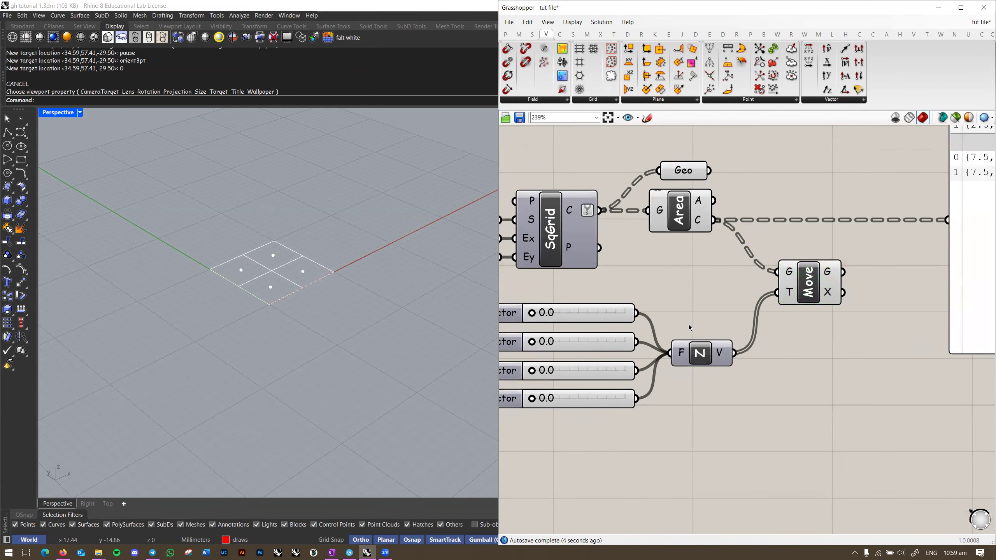
{"action": "right_click_drag", "start_coordinate": [756, 321], "coordinate": [788, 316]}
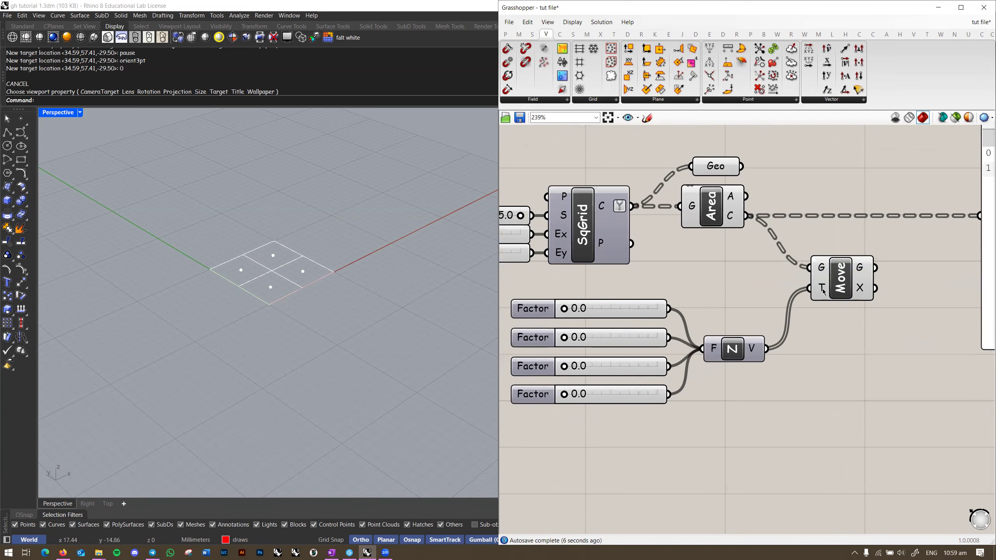
{"action": "scroll", "coordinate": [836, 326], "scroll_direction": "up", "scroll_amount": 2}
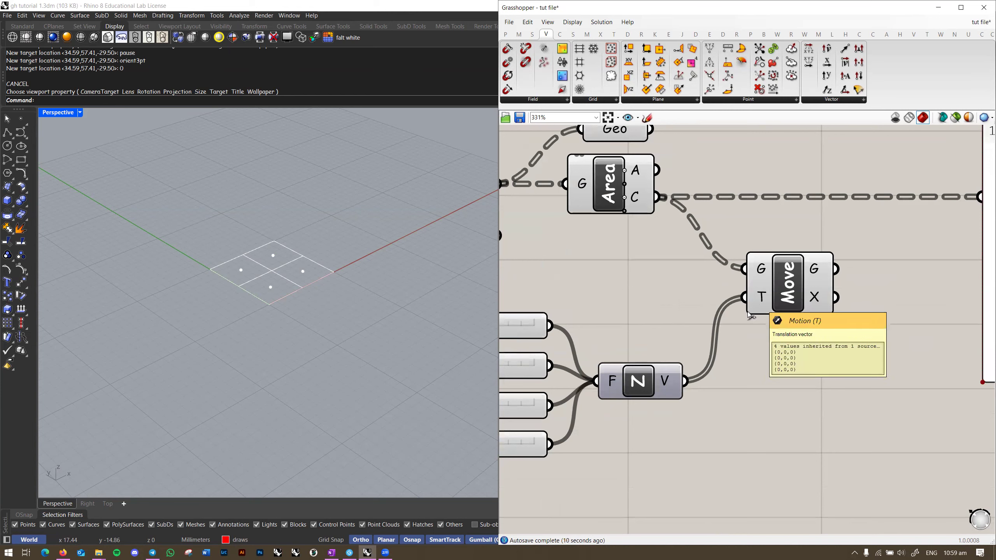
{"action": "right_click_drag", "start_coordinate": [700, 278], "coordinate": [692, 302]}
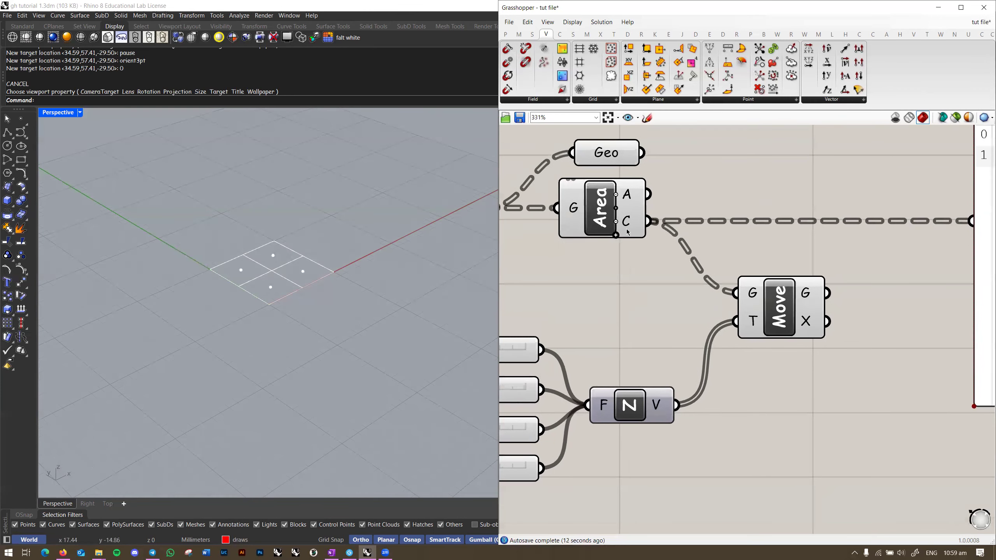
{"action": "scroll", "coordinate": [274, 284], "scroll_direction": "up", "scroll_amount": 4}
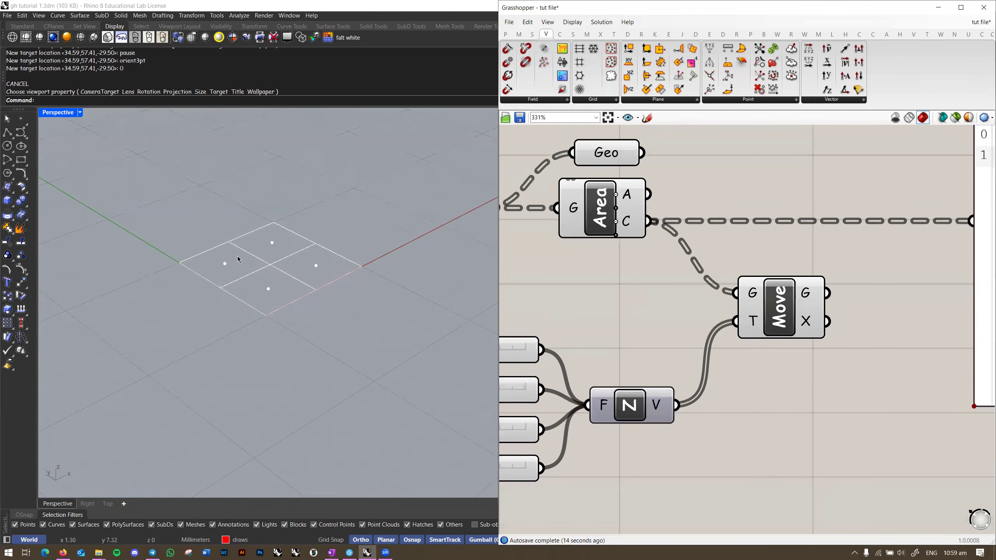
{"action": "scroll", "coordinate": [641, 312], "scroll_direction": "down", "scroll_amount": 2}
{"action": "right_click_drag", "start_coordinate": [521, 345], "coordinate": [671, 316]}
{"action": "scroll", "coordinate": [714, 322], "scroll_direction": "down", "scroll_amount": 1}
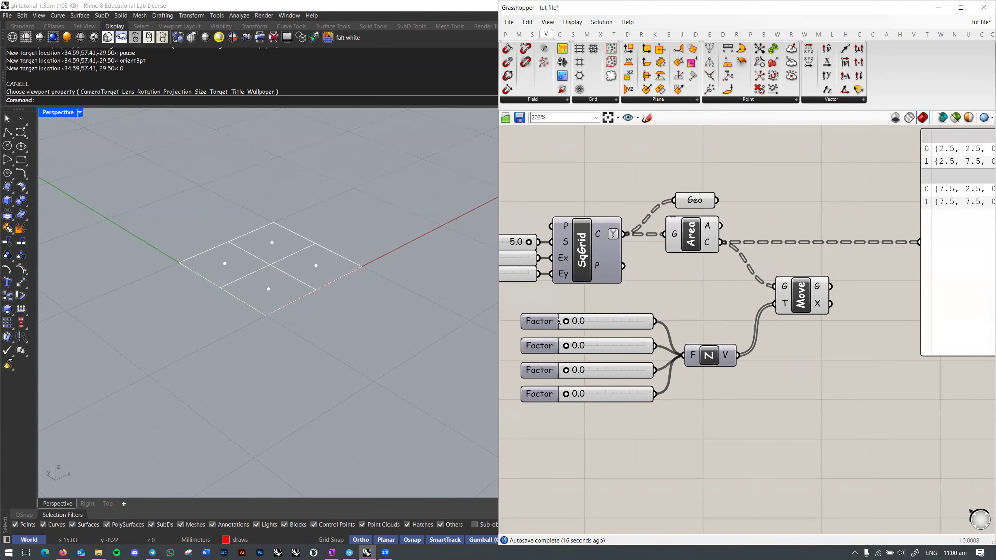
Step: Set the four Factor sliders to 8.3, 8.8, 11.0 and 13.4
{"action": "right_click_drag", "start_coordinate": [602, 337], "coordinate": [614, 325]}
{"action": "scroll", "coordinate": [614, 329], "scroll_direction": "up", "scroll_amount": 1}
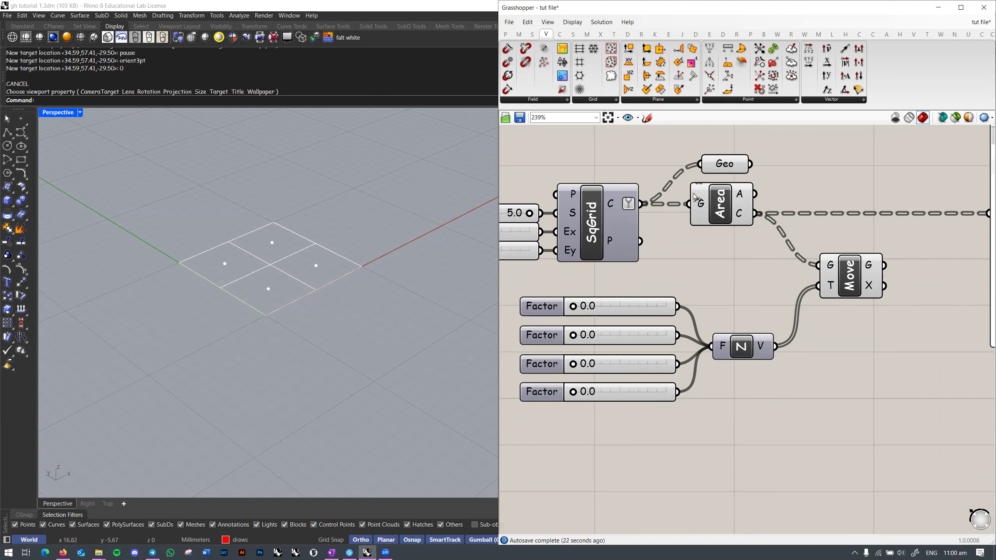
{"action": "left_click_drag", "start_coordinate": [573, 306], "coordinate": [629, 310]}
{"action": "left_click_drag", "start_coordinate": [580, 338], "coordinate": [635, 341]}
{"action": "left_click_drag", "start_coordinate": [575, 365], "coordinate": [642, 364]}
{"action": "right_click_drag", "start_coordinate": [257, 240], "coordinate": [242, 219]}
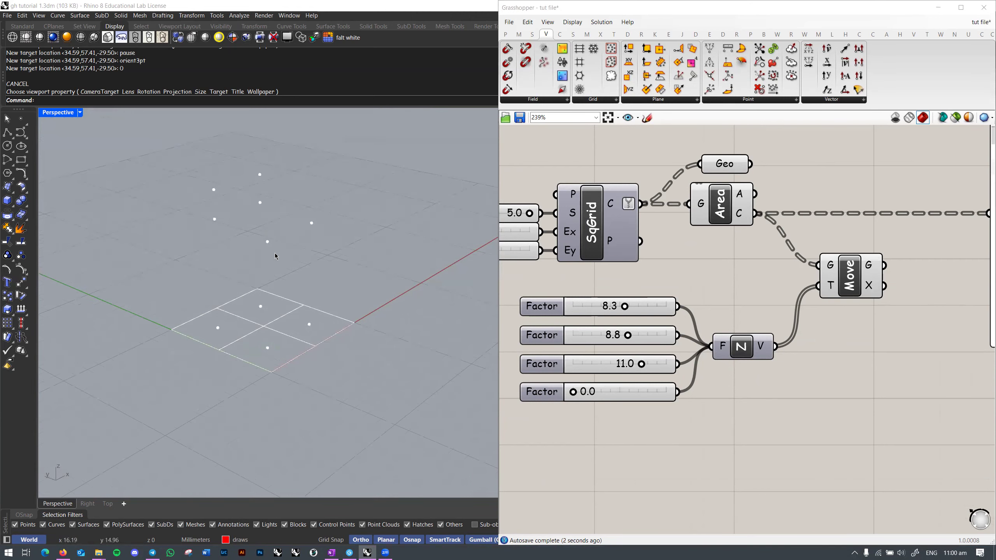
{"action": "left_click_drag", "start_coordinate": [576, 392], "coordinate": [663, 393]}
{"action": "right_click_drag", "start_coordinate": [345, 243], "coordinate": [202, 245]}
{"action": "right_click_drag", "start_coordinate": [433, 306], "coordinate": [375, 333]}
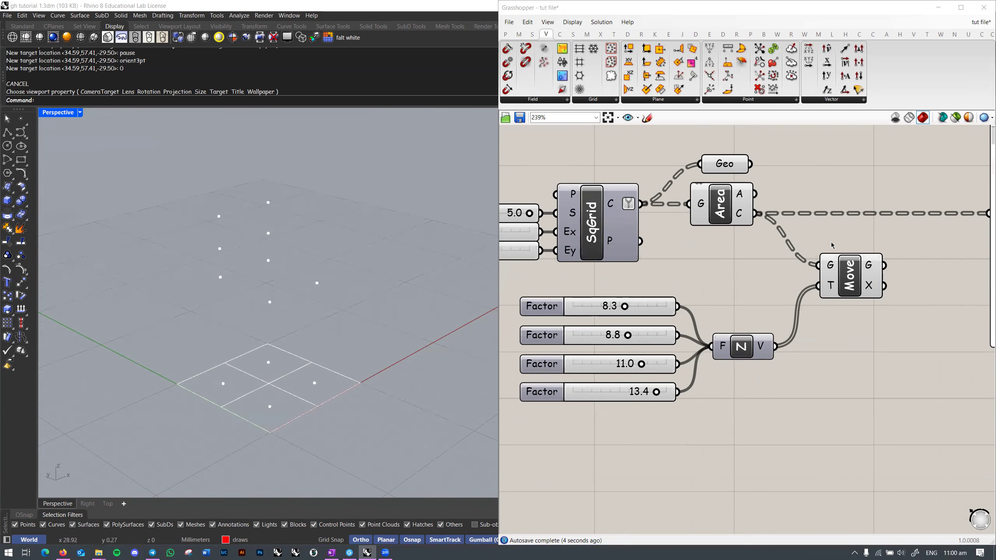
Step: Select Move to highlight the lifted points and inspect them in perspective
{"action": "left_click", "coordinate": [823, 285]}
{"action": "scroll", "coordinate": [823, 286], "scroll_direction": "up", "scroll_amount": 2}
{"action": "right_click_drag", "start_coordinate": [265, 276], "coordinate": [207, 291]}
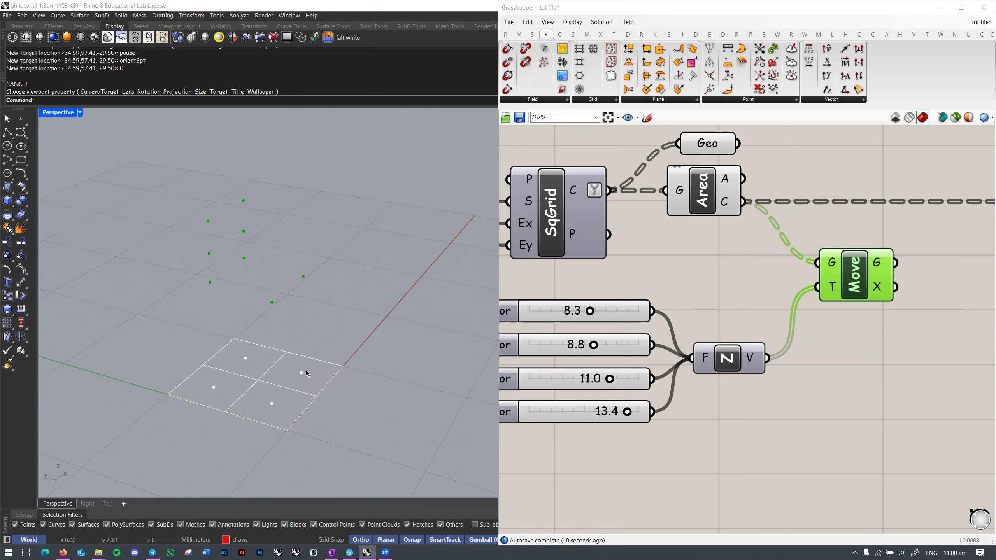
{"action": "left_click", "coordinate": [839, 356]}
{"action": "right_click_drag", "start_coordinate": [855, 352], "coordinate": [803, 356]}
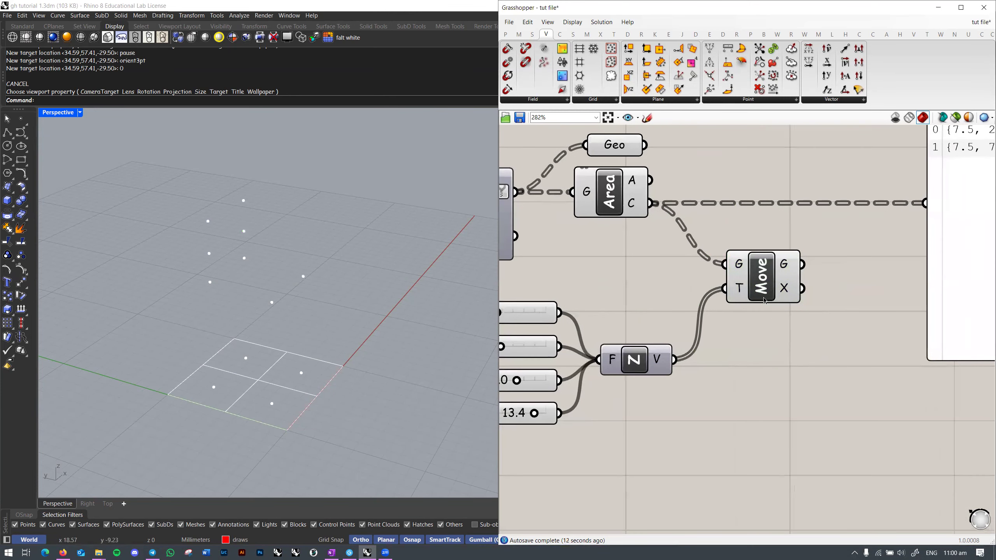
Step: Move the data panel to the left so its wire runs straight
{"action": "mouse_move", "coordinate": [743, 269]}
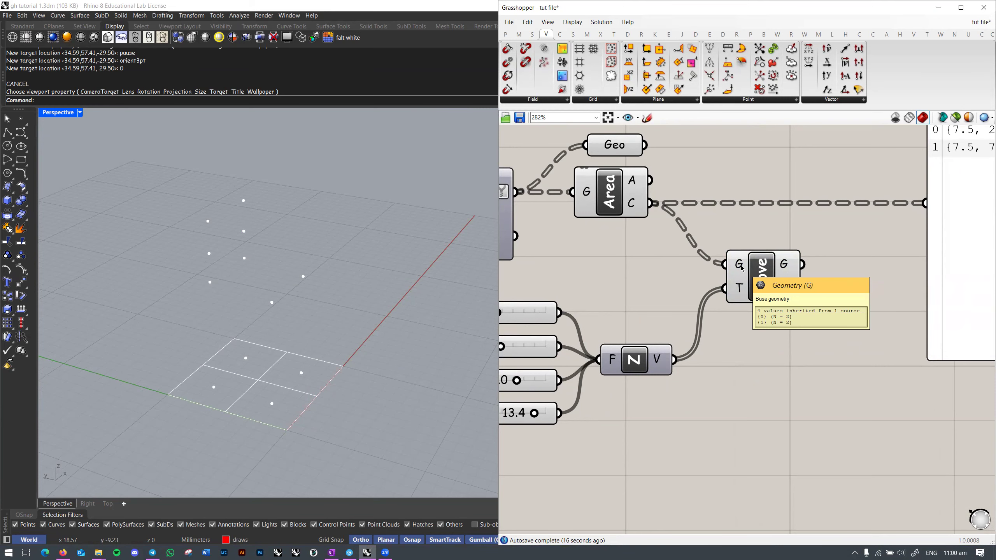
{"action": "right_click_drag", "start_coordinate": [742, 268], "coordinate": [697, 305]}
{"action": "scroll", "coordinate": [697, 305], "scroll_direction": "down", "scroll_amount": 1}
{"action": "right_click_drag", "start_coordinate": [773, 286], "coordinate": [611, 340]}
{"action": "left_click_drag", "start_coordinate": [788, 256], "coordinate": [734, 254]}
{"action": "scroll", "coordinate": [657, 303], "scroll_direction": "up", "scroll_amount": 1}
{"action": "right_click_drag", "start_coordinate": [658, 303], "coordinate": [835, 284]}
{"action": "scroll", "coordinate": [681, 294], "scroll_direction": "down", "scroll_amount": 1}
Step: Duplicate the data panel and connect Unit Z's vectors to the copy
{"action": "key", "text": "ctrl+c"}
{"action": "key", "text": "ctrl+v"}
{"action": "left_click_drag", "start_coordinate": [900, 262], "coordinate": [761, 469]}
{"action": "right_click_drag", "start_coordinate": [759, 421], "coordinate": [754, 338]}
{"action": "left_click_drag", "start_coordinate": [754, 338], "coordinate": [774, 377]}
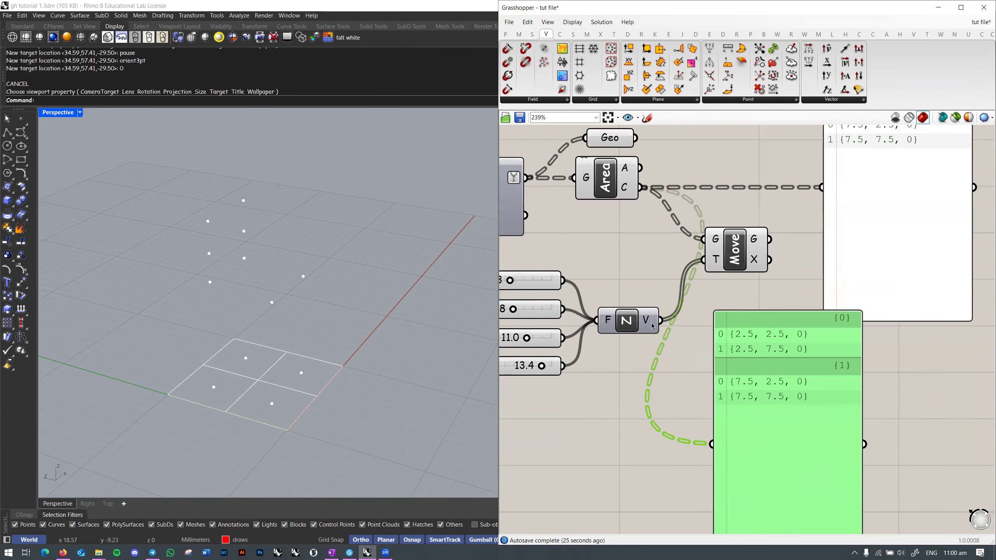
{"action": "mouse_move", "coordinate": [652, 326]}
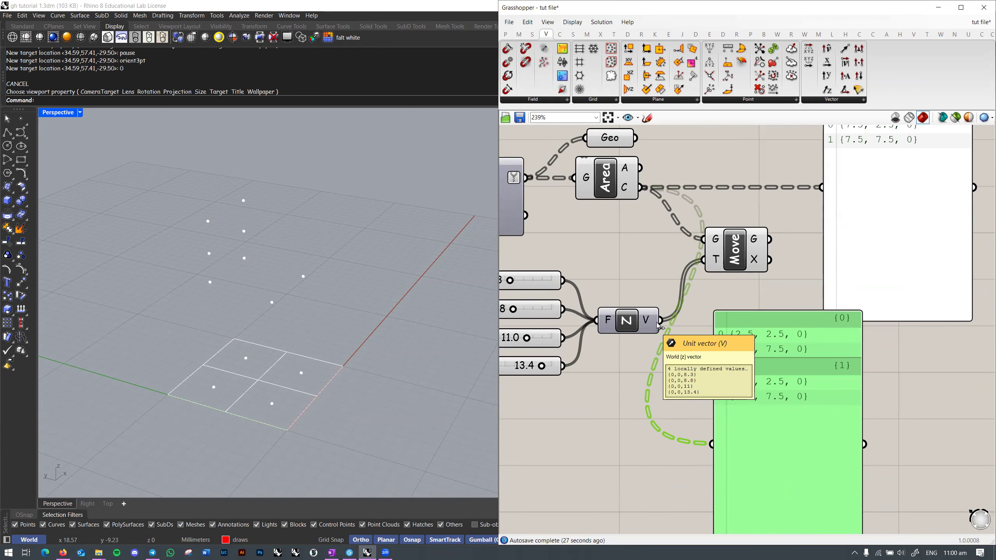
{"action": "left_click_drag", "start_coordinate": [661, 321], "coordinate": [712, 444]}
Step: Align the new vector panel under the first panel
{"action": "right_click_drag", "start_coordinate": [796, 412], "coordinate": [701, 347]}
{"action": "left_click_drag", "start_coordinate": [702, 348], "coordinate": [813, 362]}
{"action": "scroll", "coordinate": [773, 203], "scroll_direction": "down", "scroll_amount": 1}
{"action": "right_click_drag", "start_coordinate": [774, 212], "coordinate": [717, 317]}
{"action": "right_click_drag", "start_coordinate": [729, 259], "coordinate": [713, 242]}
{"action": "right_click_drag", "start_coordinate": [724, 333], "coordinate": [707, 355]}
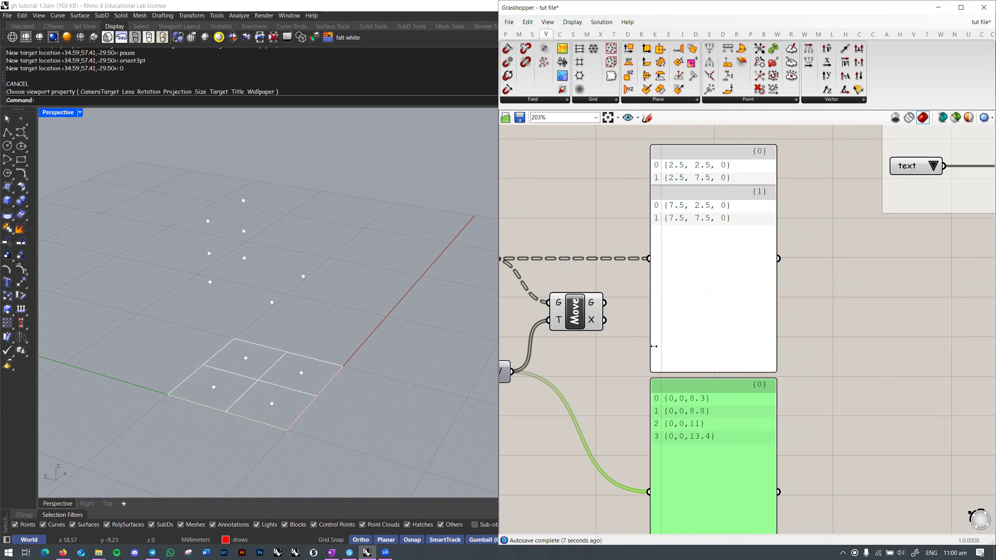
{"action": "mouse_move", "coordinate": [674, 293]}
{"action": "right_mouse_down"}
{"action": "mouse_move", "coordinate": [669, 280]}
{"action": "mouse_move", "coordinate": [664, 301]}
{"action": "right_mouse_up"}
{"action": "scroll", "coordinate": [664, 301], "scroll_direction": "down", "scroll_amount": 1}
{"action": "left_click", "coordinate": [807, 291]}
{"action": "right_click_drag", "start_coordinate": [734, 253], "coordinate": [706, 285]}
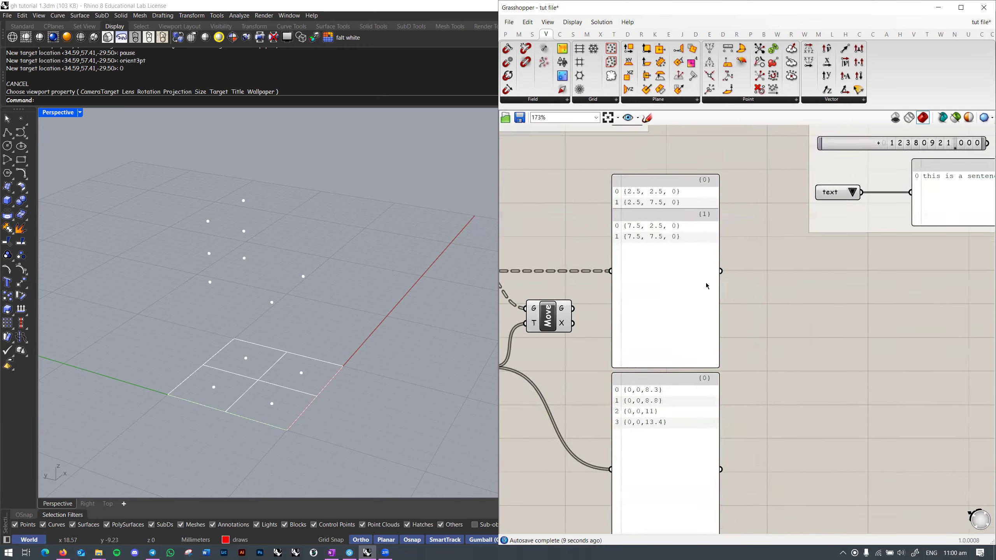
{"action": "scroll", "coordinate": [707, 286], "scroll_direction": "up", "scroll_amount": 1}
Step: Bring up the grasshop notes page in OneNote
{"action": "key", "text": "alt+Tab"}
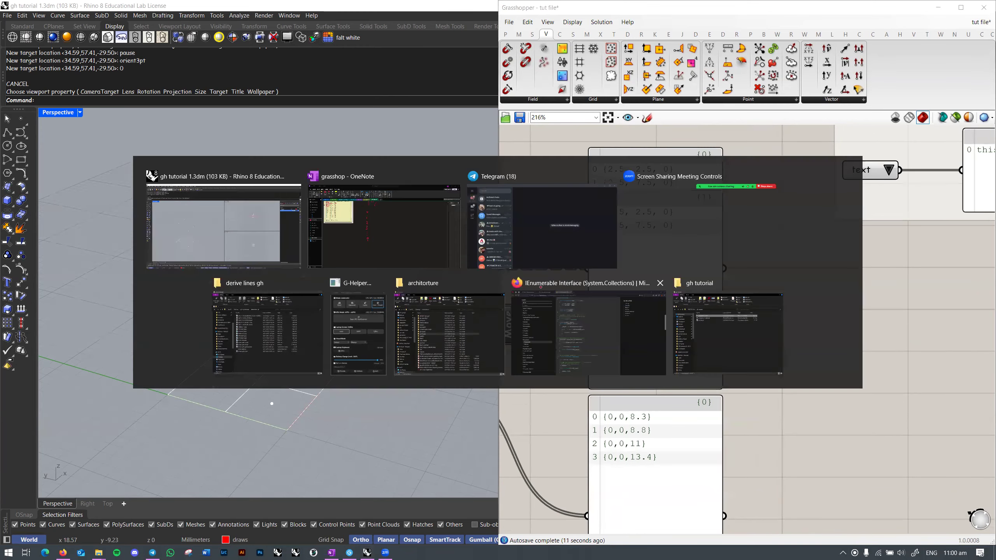
{"action": "scroll", "coordinate": [510, 333], "scroll_direction": "up", "scroll_amount": 10}
{"action": "scroll", "coordinate": [271, 347], "scroll_direction": "down", "scroll_amount": 4}
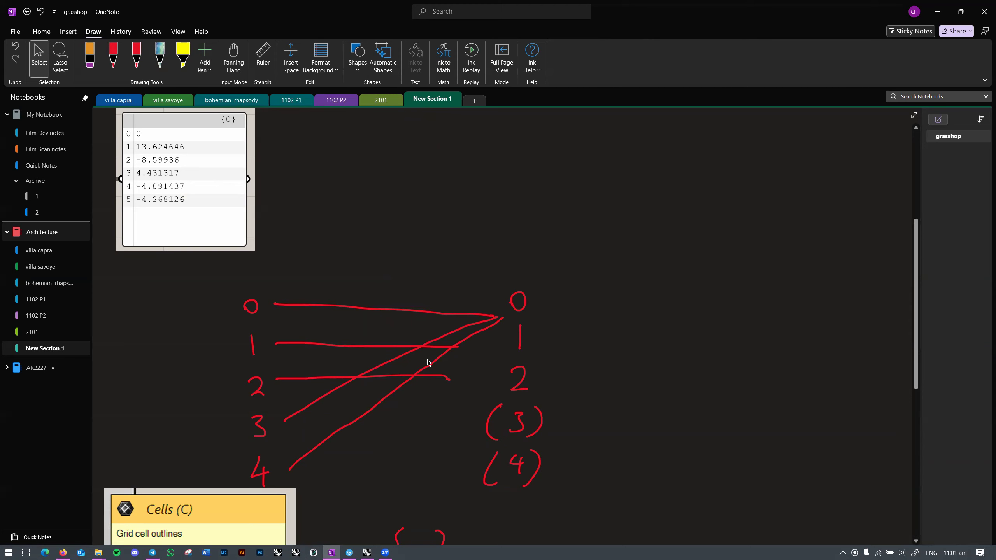
Step: Switch from the OneNote notes back to the Rhino 'gh tutorial' window and reposition the Grasshopper canvas
{"action": "key", "text": "alt+Tab"}
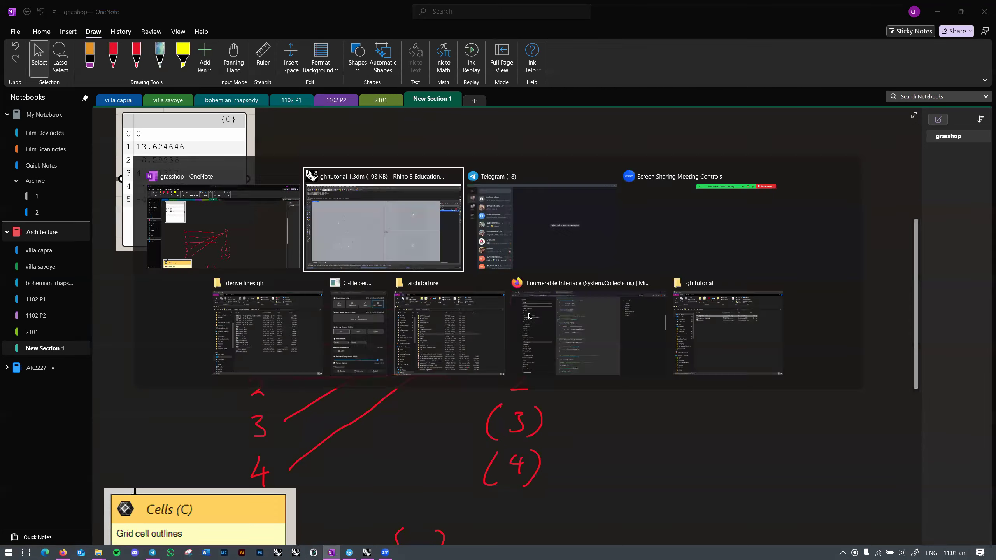
{"action": "right_click_drag", "start_coordinate": [620, 323], "coordinate": [663, 308]}
{"action": "right_click_drag", "start_coordinate": [687, 346], "coordinate": [685, 358]}
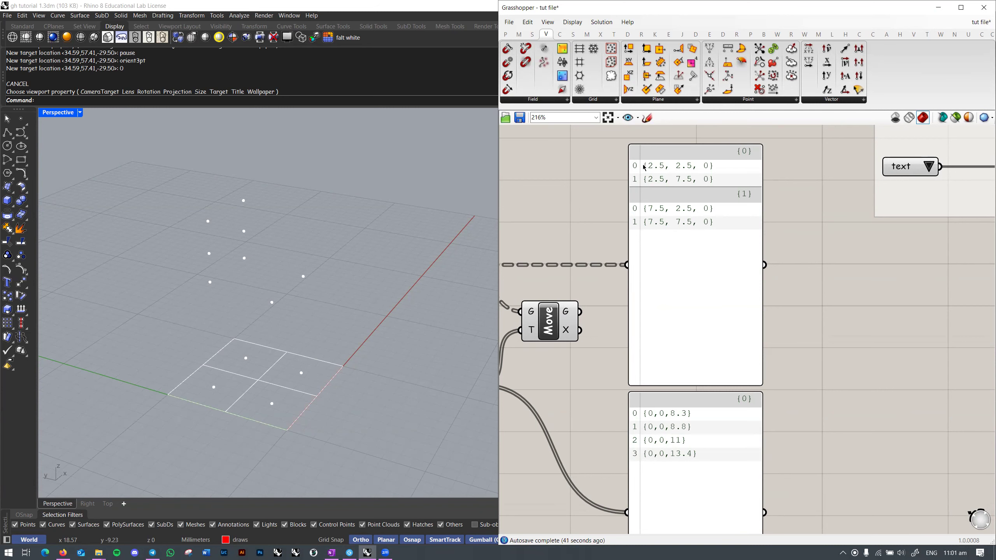
{"action": "mouse_move", "coordinate": [733, 246]}
{"action": "right_mouse_down"}
{"action": "mouse_move", "coordinate": [754, 225]}
{"action": "mouse_move", "coordinate": [750, 251]}
{"action": "right_mouse_up"}
{"action": "scroll", "coordinate": [746, 262], "scroll_direction": "up", "scroll_amount": 1}
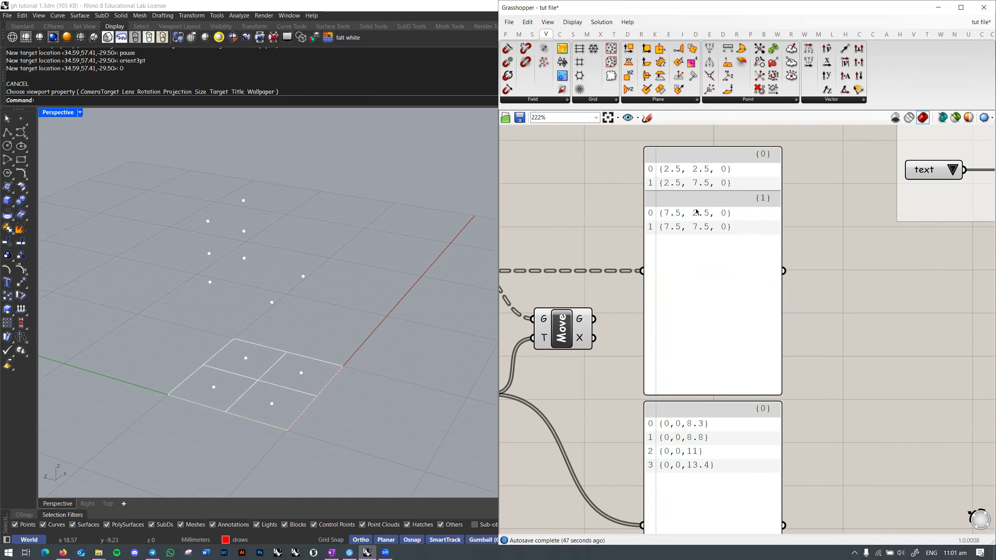
{"action": "right_click_drag", "start_coordinate": [714, 242], "coordinate": [713, 229]}
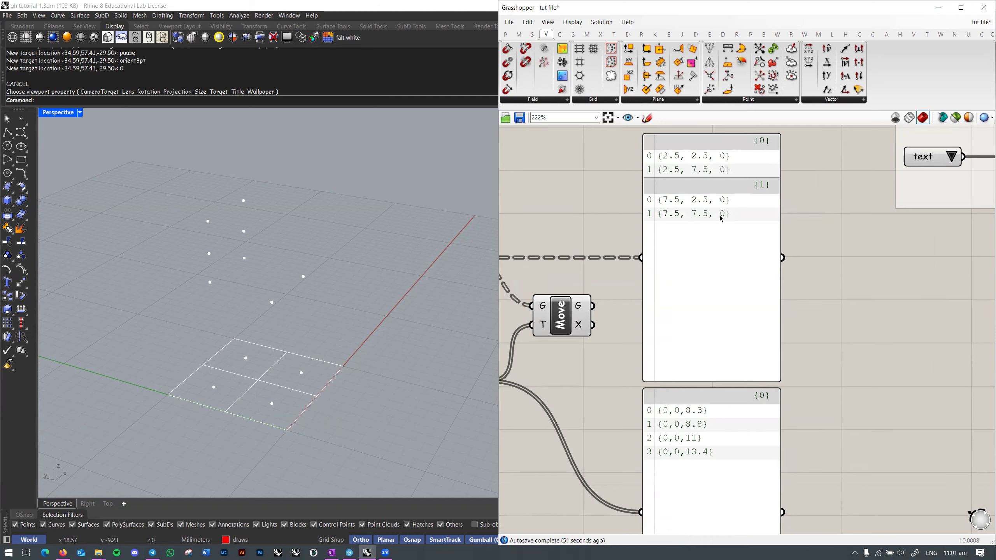
{"action": "left_click_drag", "start_coordinate": [161, 202], "coordinate": [328, 313]}
{"action": "left_click_drag", "start_coordinate": [147, 180], "coordinate": [359, 324]}
{"action": "right_click_drag", "start_coordinate": [190, 326], "coordinate": [256, 321]}
{"action": "right_click_drag", "start_coordinate": [602, 420], "coordinate": [714, 351]}
{"action": "scroll", "coordinate": [691, 364], "scroll_direction": "down", "scroll_amount": 2}
{"action": "right_click_drag", "start_coordinate": [719, 312], "coordinate": [701, 352]}
{"action": "right_click_drag", "start_coordinate": [664, 234], "coordinate": [644, 276]}
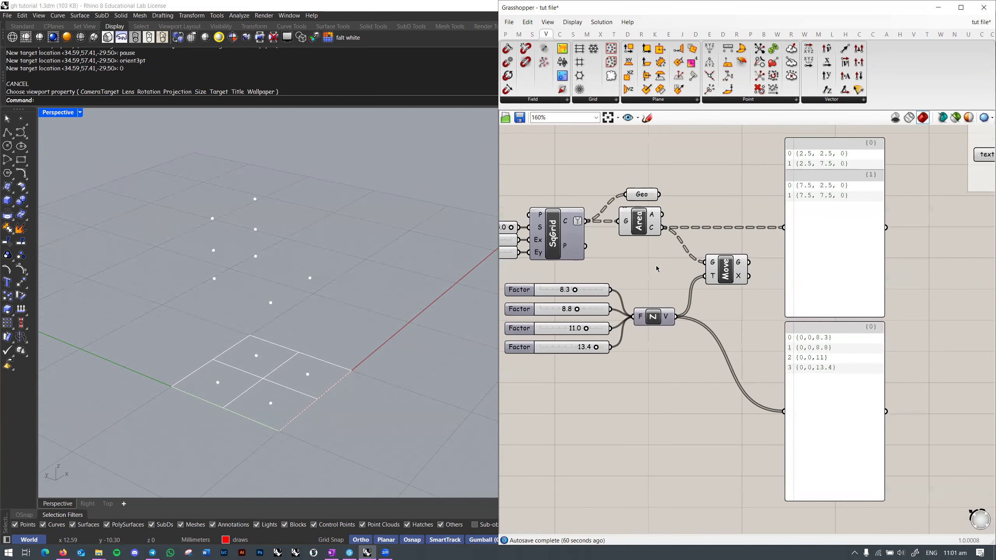
{"action": "scroll", "coordinate": [804, 250], "scroll_direction": "up", "scroll_amount": 2}
{"action": "right_click_drag", "start_coordinate": [806, 249], "coordinate": [784, 276]}
{"action": "right_click_drag", "start_coordinate": [655, 257], "coordinate": [697, 226]}
{"action": "right_click_drag", "start_coordinate": [652, 269], "coordinate": [621, 313]}
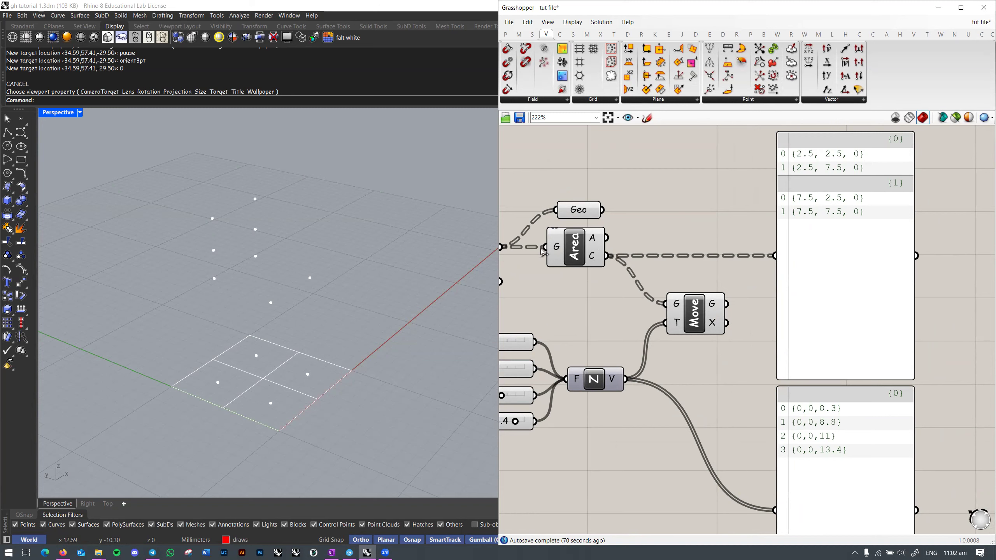
Step: Inspect the Area output options, then try reversing the Z-vector order and undo it
{"action": "right_click", "coordinate": [554, 245]}
{"action": "key", "text": "Escape"}
{"action": "right_click", "coordinate": [592, 255]}
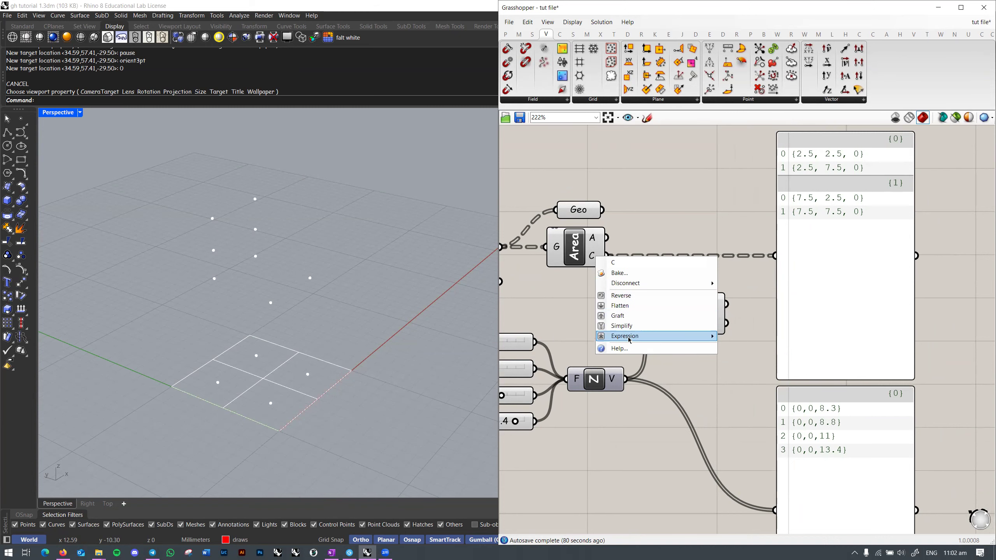
{"action": "left_click", "coordinate": [680, 196]}
{"action": "right_click_drag", "start_coordinate": [755, 416], "coordinate": [698, 311]}
{"action": "scroll", "coordinate": [755, 316], "scroll_direction": "up", "scroll_amount": 3}
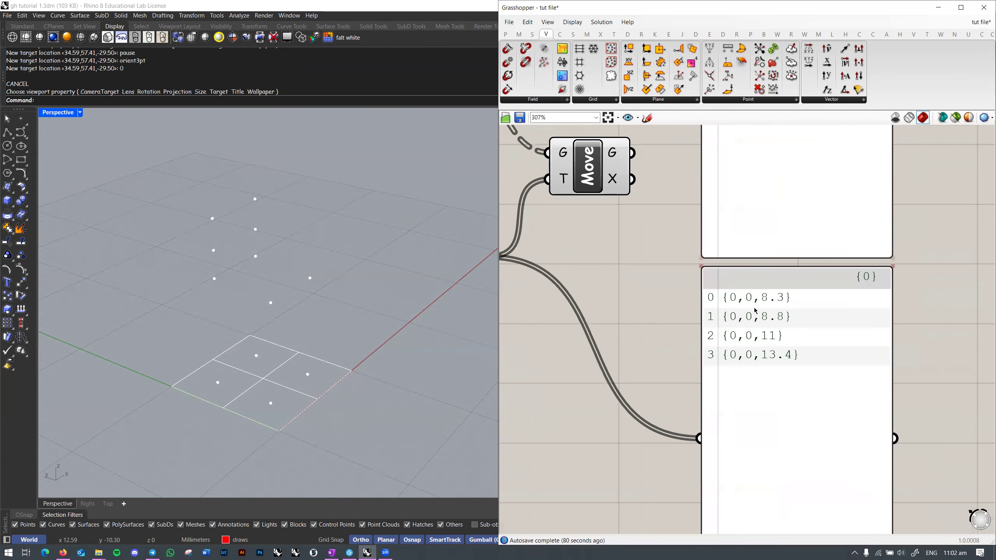
{"action": "scroll", "coordinate": [772, 302], "scroll_direction": "down", "scroll_amount": 3}
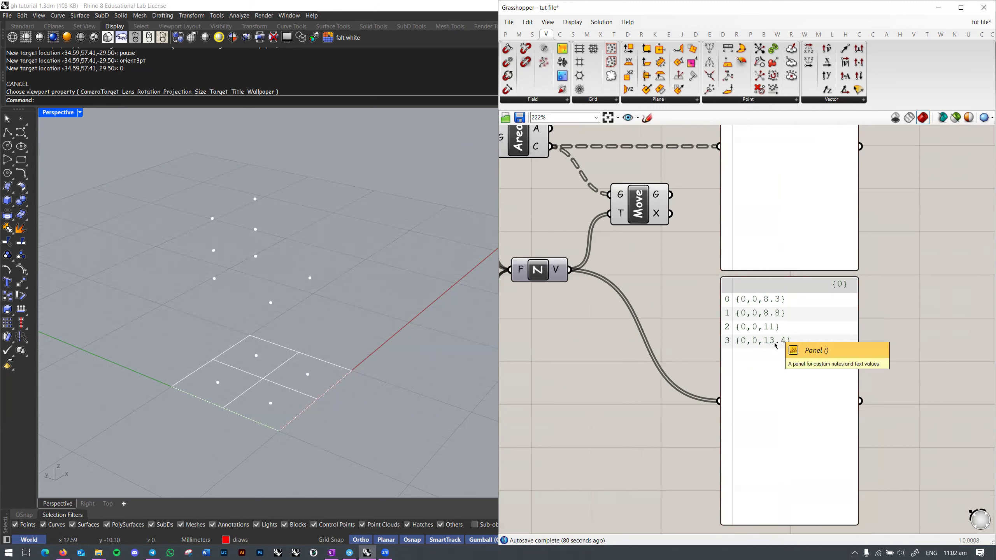
{"action": "right_click", "coordinate": [557, 270]}
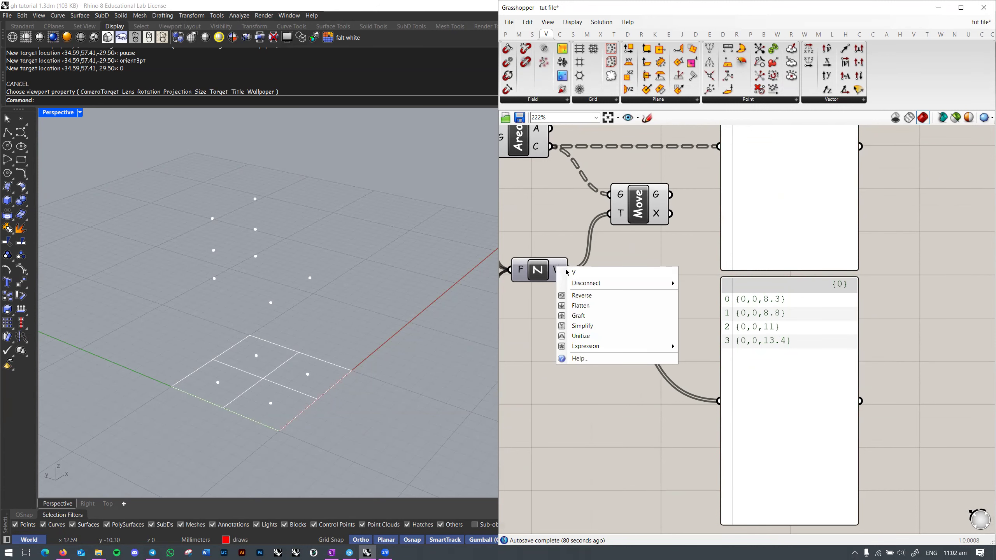
{"action": "left_click", "coordinate": [582, 295]}
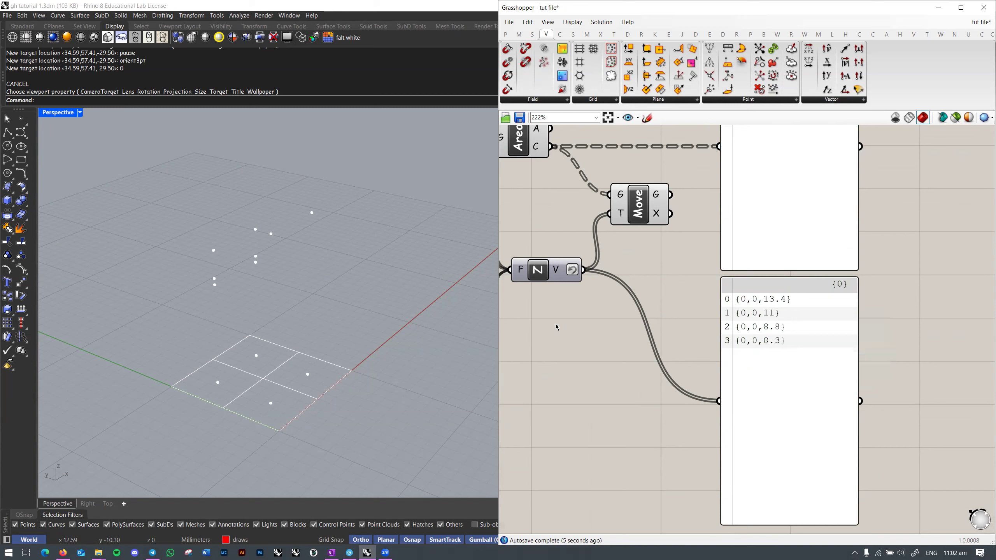
{"action": "right_click", "coordinate": [568, 277]}
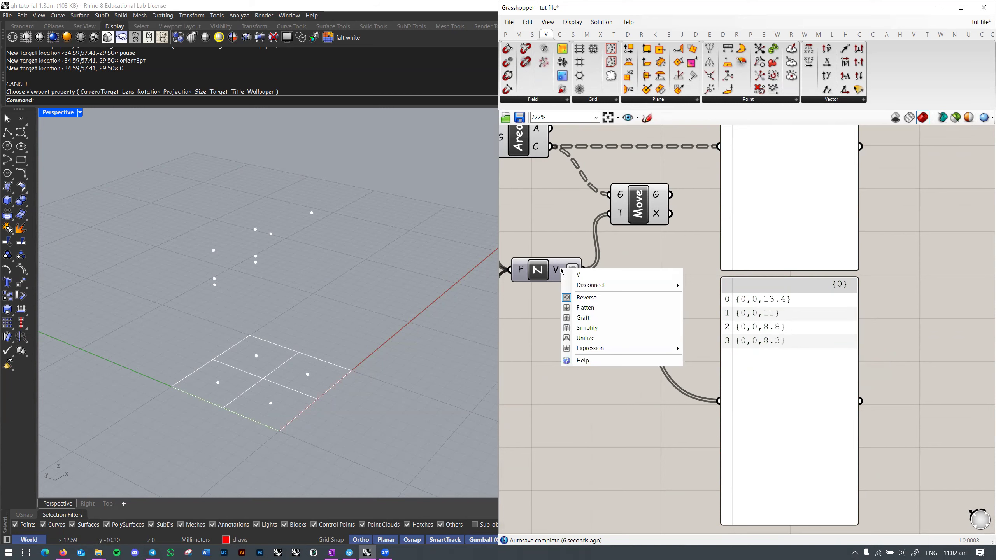
{"action": "left_click", "coordinate": [590, 298]}
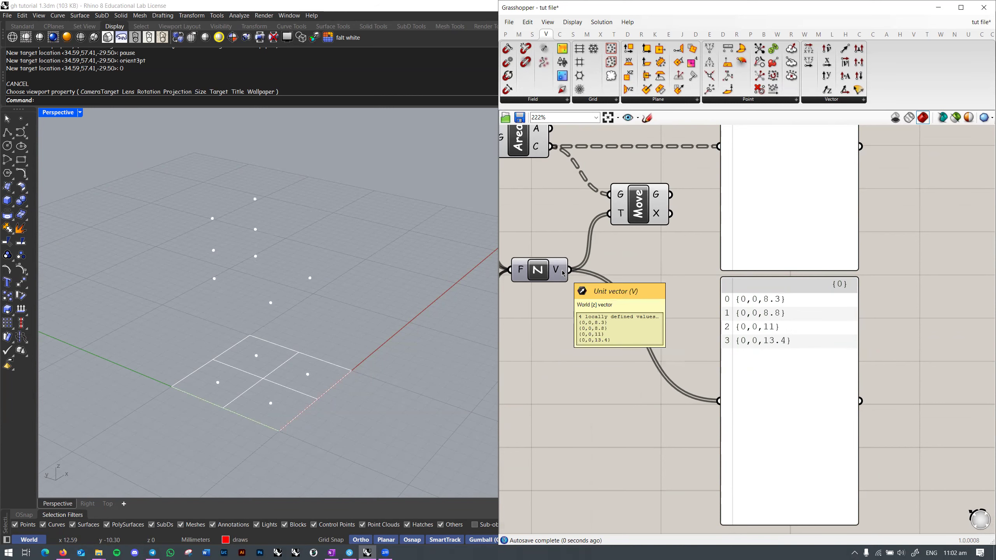
Step: Graft the Unit Z vectors so 8.3, 8.8, 11 and 13.4 occupy branches {0;0}–{0;3}
{"action": "right_click", "coordinate": [561, 270]}
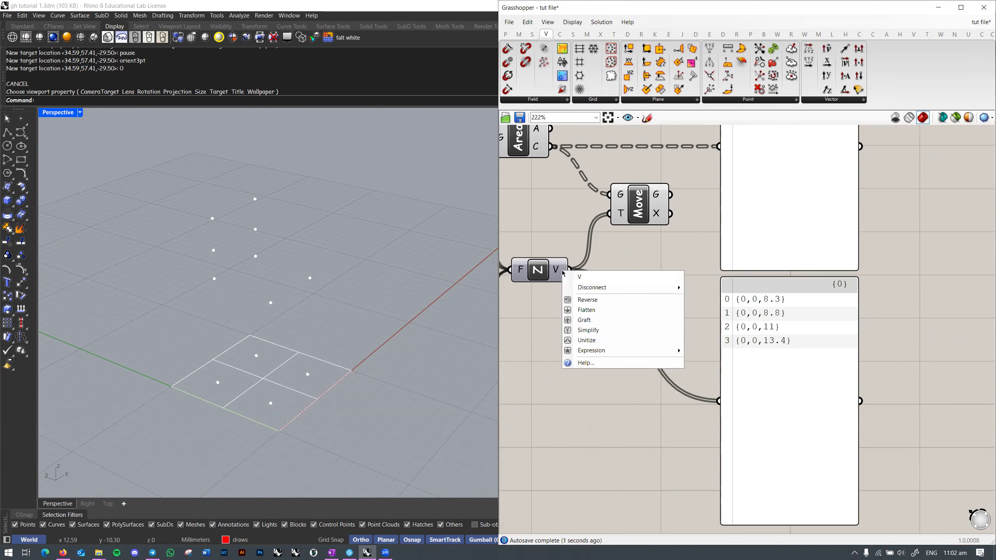
{"action": "left_click", "coordinate": [599, 320]}
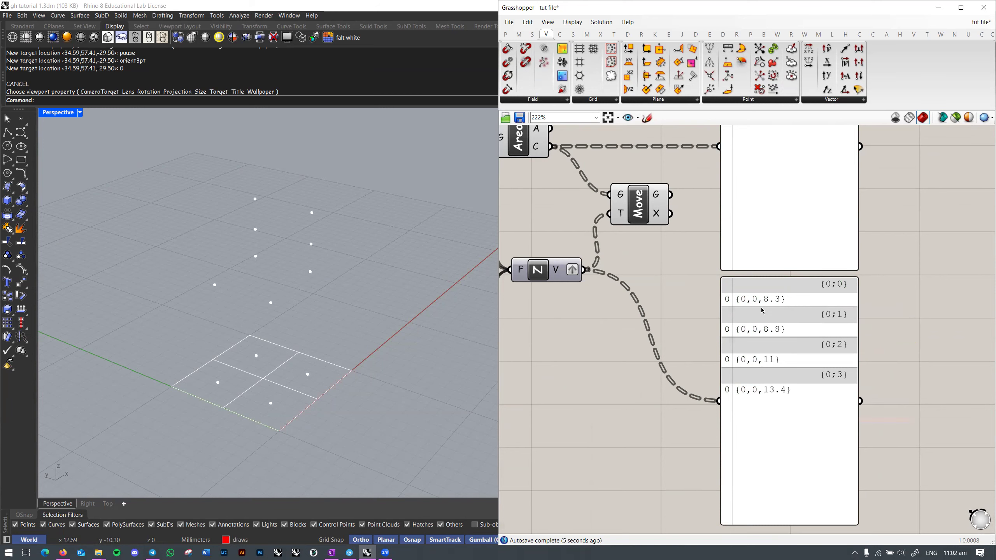
{"action": "right_click", "coordinate": [551, 274]}
{"action": "left_click", "coordinate": [588, 318]}
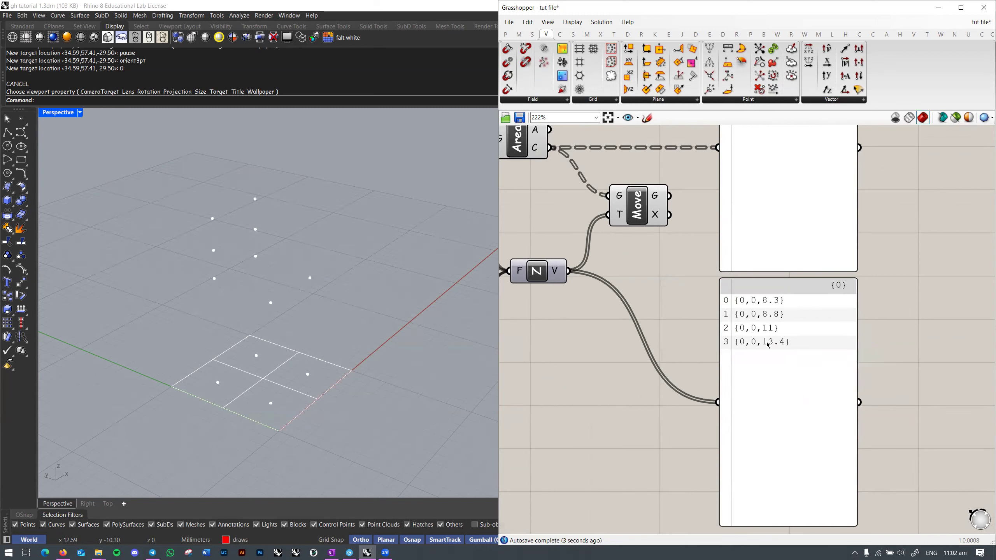
{"action": "right_click", "coordinate": [557, 267]}
{"action": "right_click", "coordinate": [569, 277]}
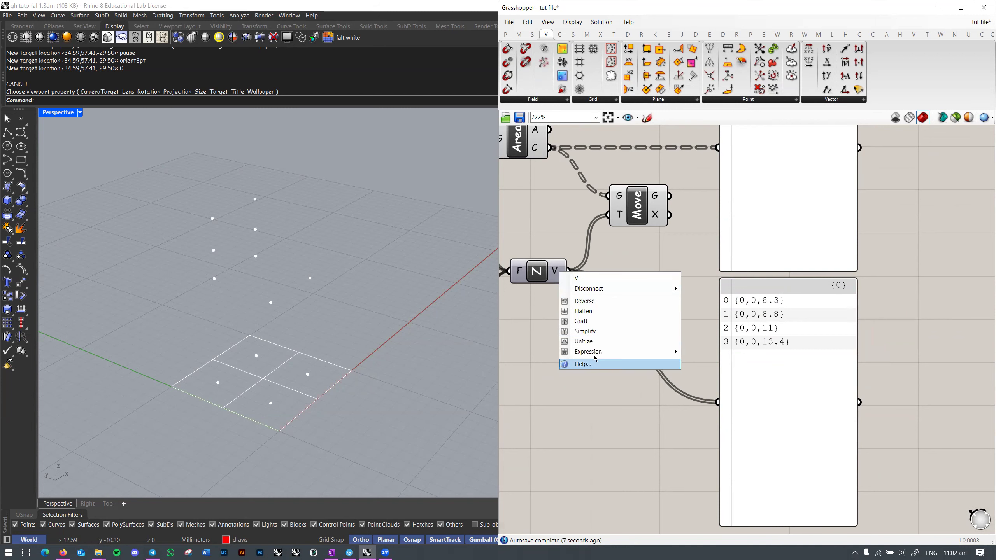
{"action": "left_click", "coordinate": [584, 321]}
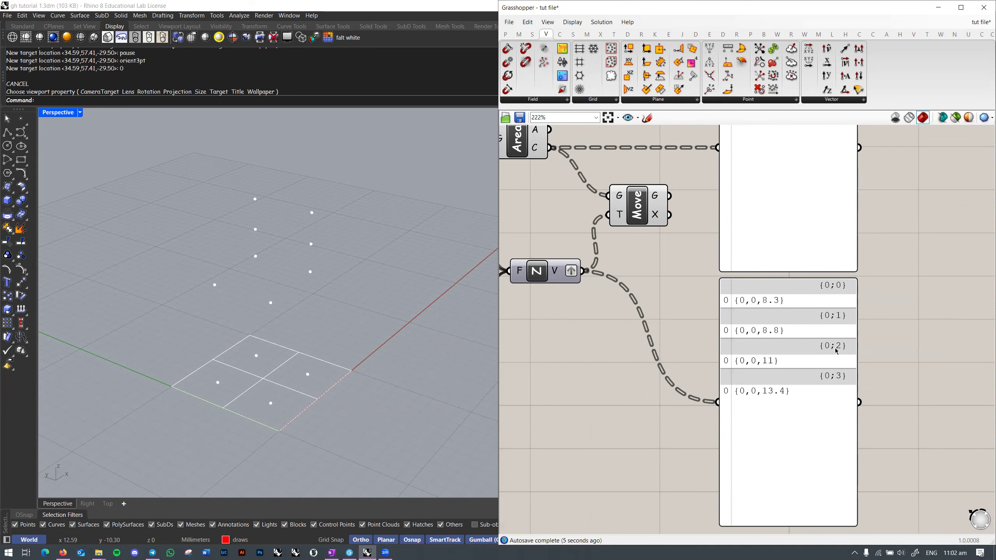
{"action": "right_click_drag", "start_coordinate": [810, 390], "coordinate": [833, 367]}
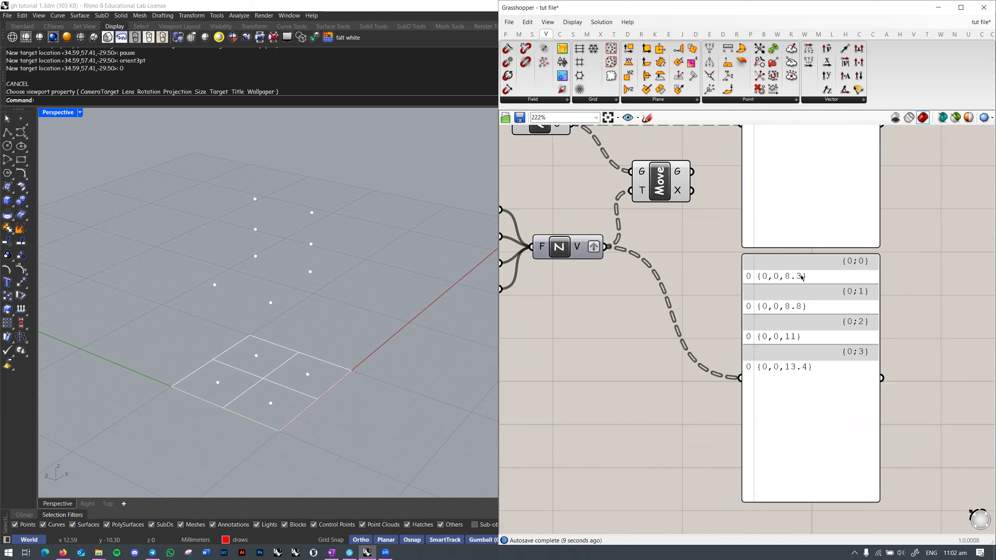
Step: Ungraft the Z-vector output, test Flatten on it, then turn Flatten off
{"action": "right_click", "coordinate": [584, 249]}
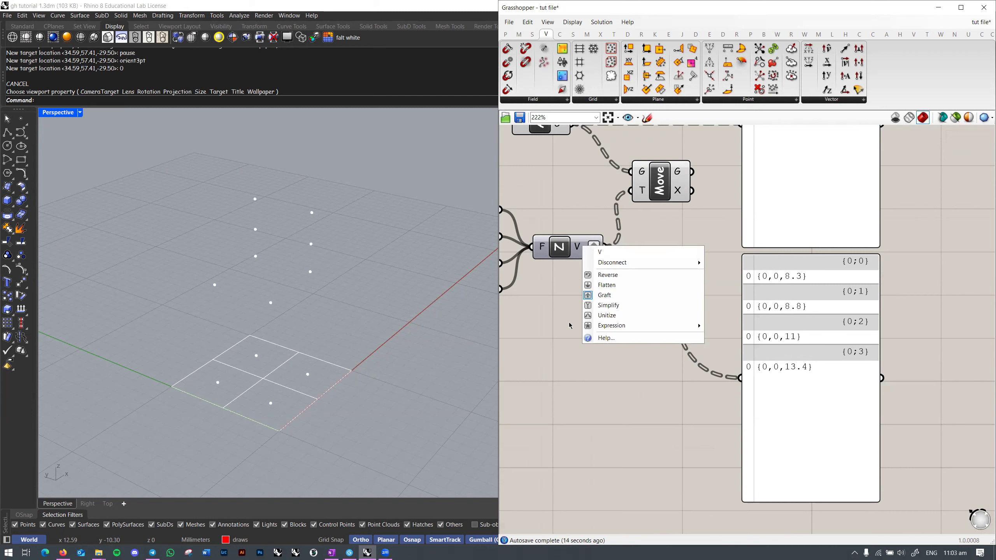
{"action": "left_click", "coordinate": [606, 295]}
{"action": "right_click", "coordinate": [584, 252]}
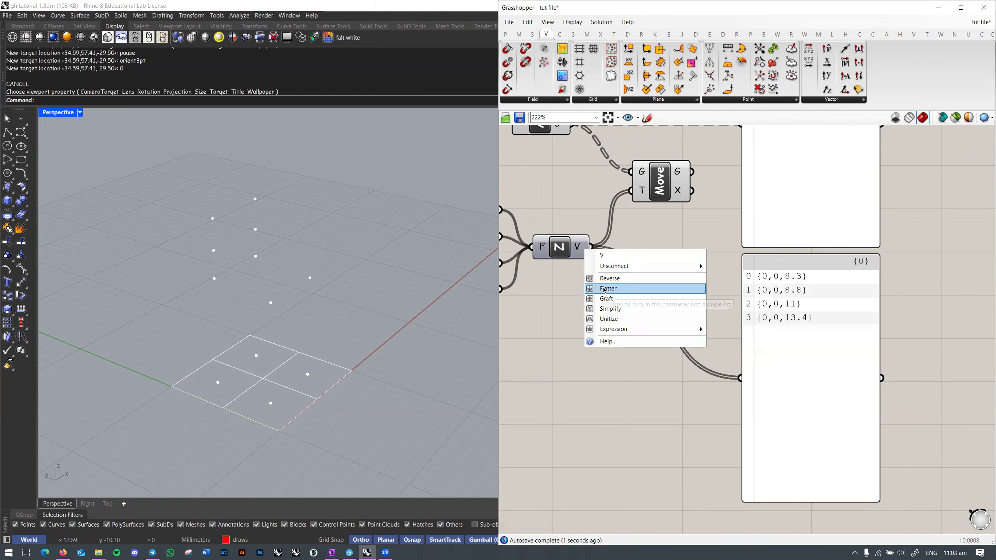
{"action": "left_click", "coordinate": [606, 290]}
{"action": "right_click_drag", "start_coordinate": [588, 246], "coordinate": [607, 288]}
{"action": "right_click", "coordinate": [607, 289]}
{"action": "left_click", "coordinate": [624, 329]}
Step: Flatten the Z vectors once more and switch it off, leaving all four heights in {0}
{"action": "right_click_drag", "start_coordinate": [784, 333], "coordinate": [749, 321]}
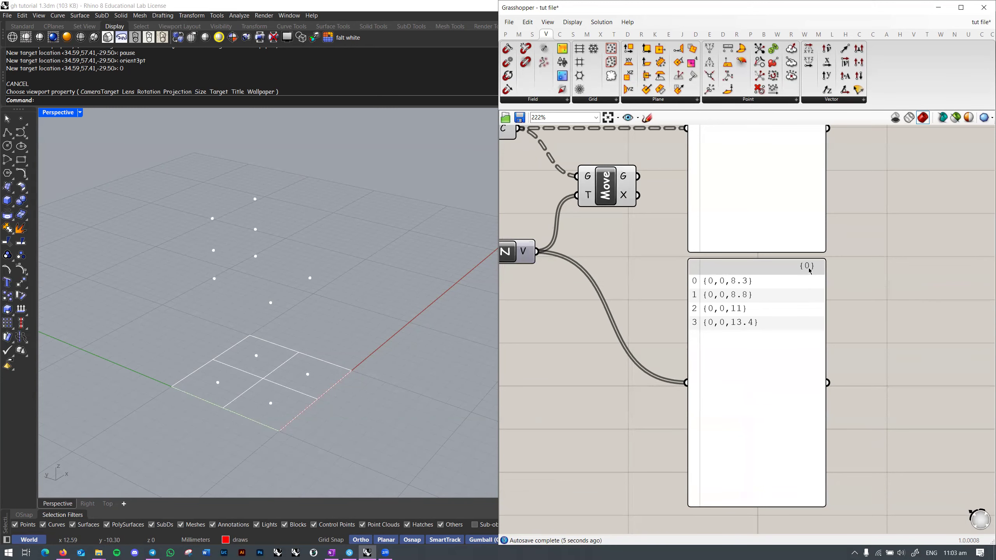
{"action": "right_click_drag", "start_coordinate": [699, 314], "coordinate": [775, 327]}
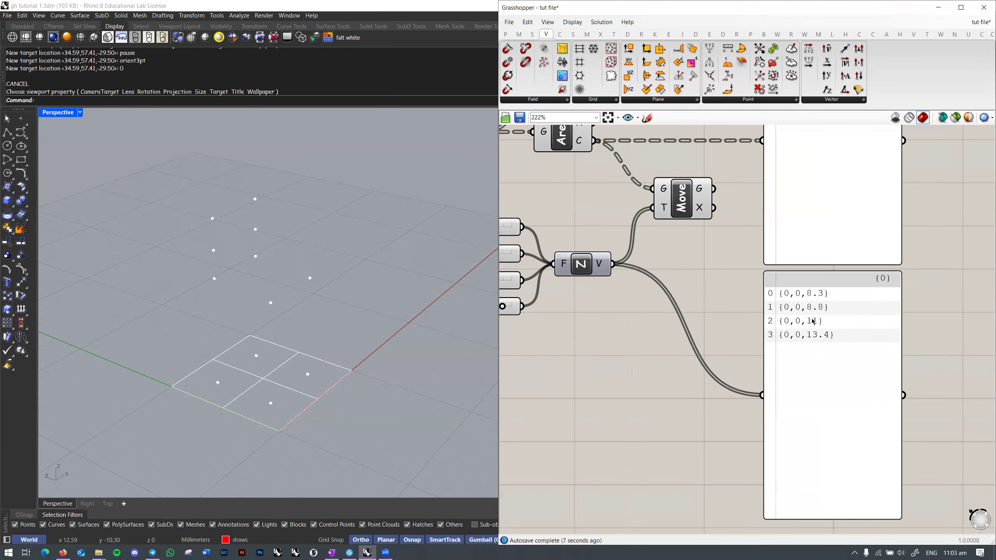
{"action": "right_click", "coordinate": [605, 270]}
{"action": "left_click", "coordinate": [630, 306]}
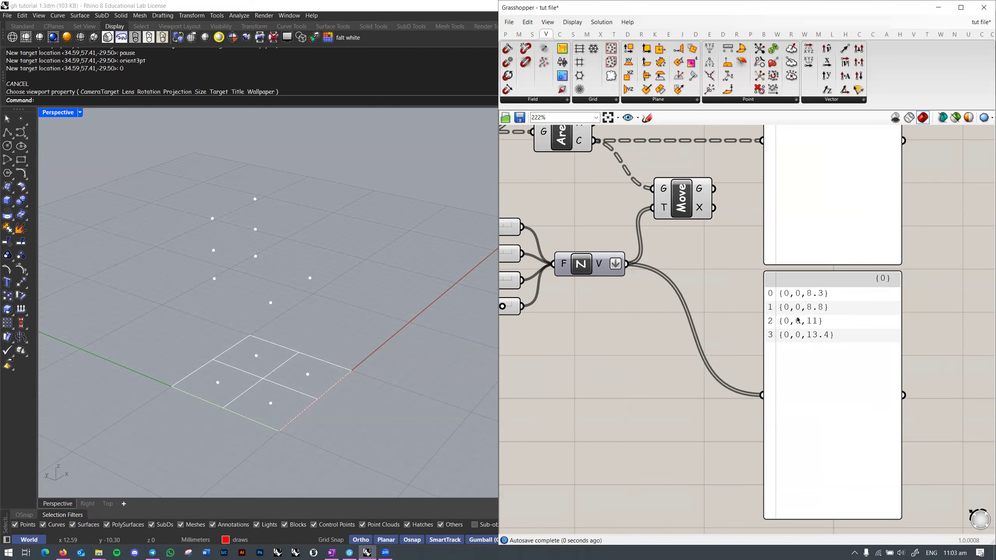
{"action": "right_click", "coordinate": [605, 263]}
{"action": "left_click", "coordinate": [628, 301]}
{"action": "right_click_drag", "start_coordinate": [581, 160], "coordinate": [539, 328]}
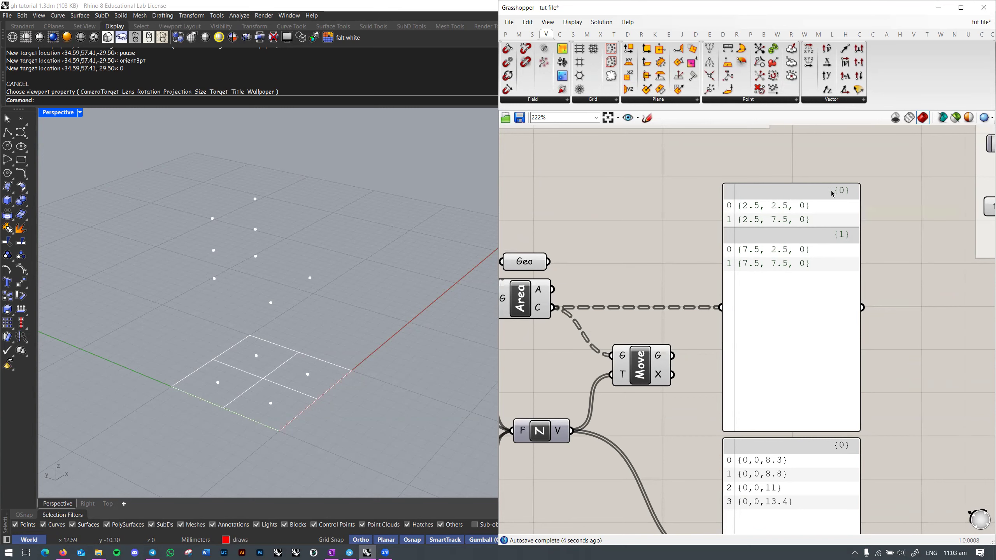
Step: Flatten the Area centroids into one list of four points and set the first Factor to 8.8
{"action": "right_click_drag", "start_coordinate": [777, 280], "coordinate": [782, 275]}
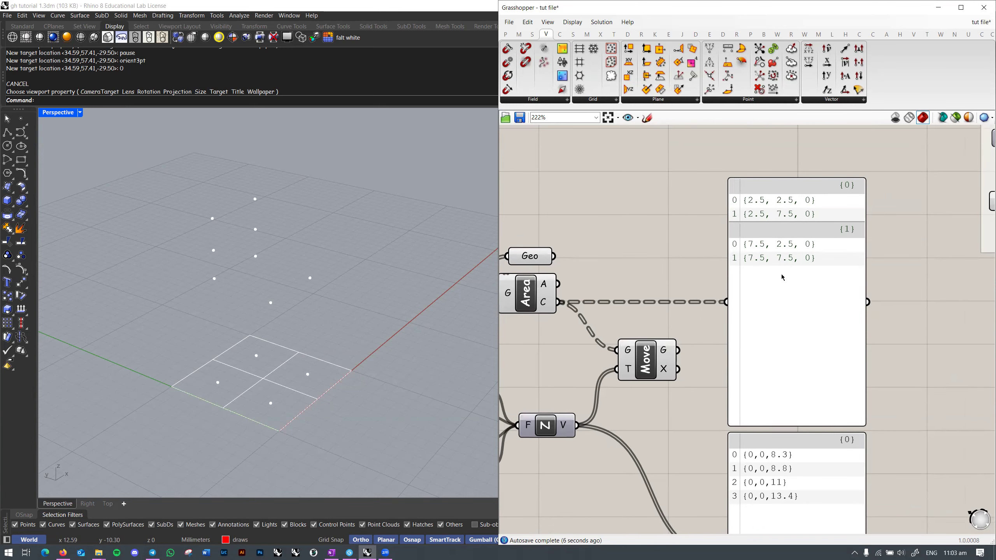
{"action": "right_click", "coordinate": [550, 308]}
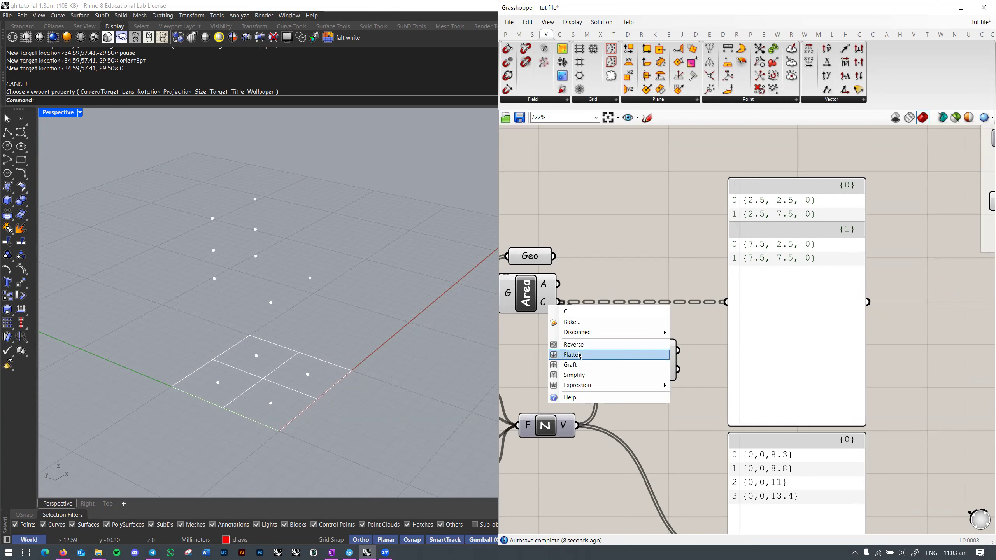
{"action": "left_click", "coordinate": [577, 356]}
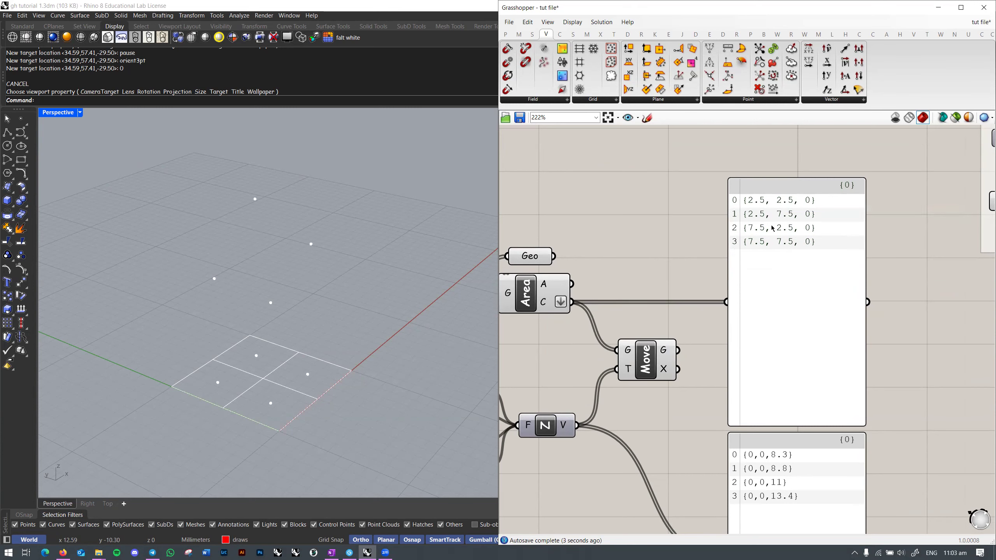
{"action": "right_click_drag", "start_coordinate": [679, 322], "coordinate": [869, 245]}
{"action": "right_click_drag", "start_coordinate": [310, 274], "coordinate": [278, 270]}
{"action": "left_click_drag", "start_coordinate": [628, 310], "coordinate": [629, 340]}
{"action": "right_click_drag", "start_coordinate": [992, 379], "coordinate": [785, 379]}
Step: Graft the Area centroid output so each cell centre sits in its own branch {0;0}–{1;1}
{"action": "right_click_drag", "start_coordinate": [745, 277], "coordinate": [747, 343]}
{"action": "right_click_drag", "start_coordinate": [782, 452], "coordinate": [838, 302]}
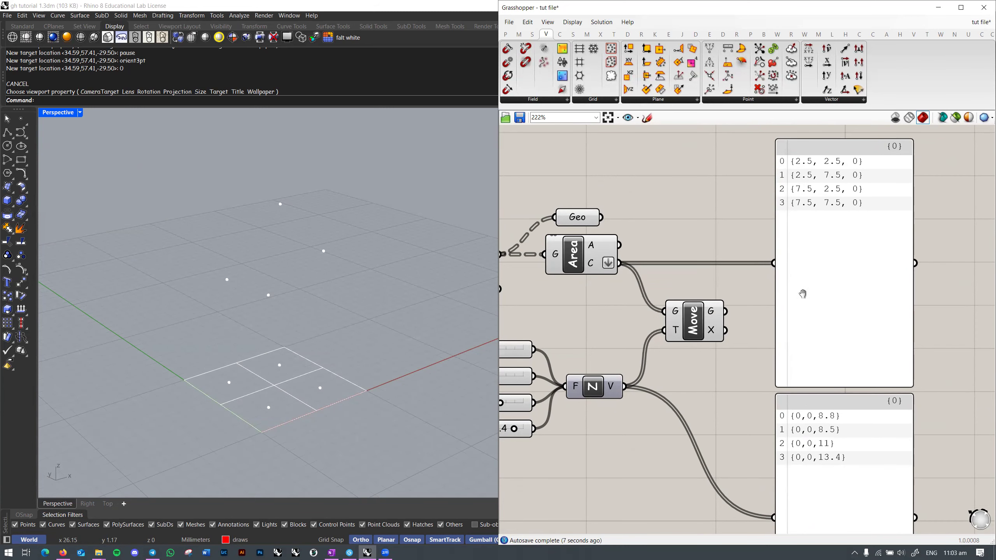
{"action": "right_click_drag", "start_coordinate": [803, 294], "coordinate": [794, 271]}
{"action": "right_click_drag", "start_coordinate": [849, 315], "coordinate": [840, 343]}
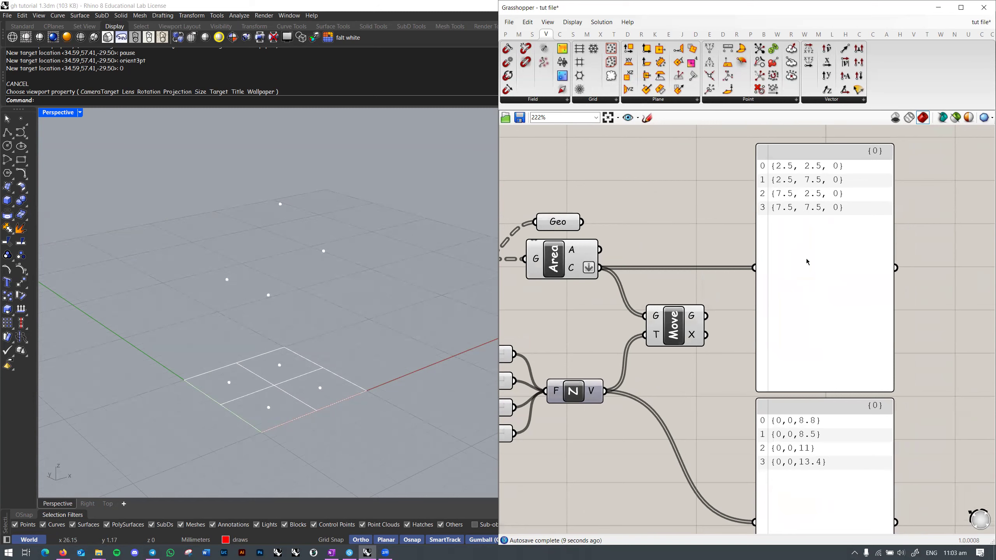
{"action": "right_click_drag", "start_coordinate": [833, 445], "coordinate": [835, 438]}
{"action": "right_click", "coordinate": [569, 257]}
{"action": "left_click", "coordinate": [574, 256]}
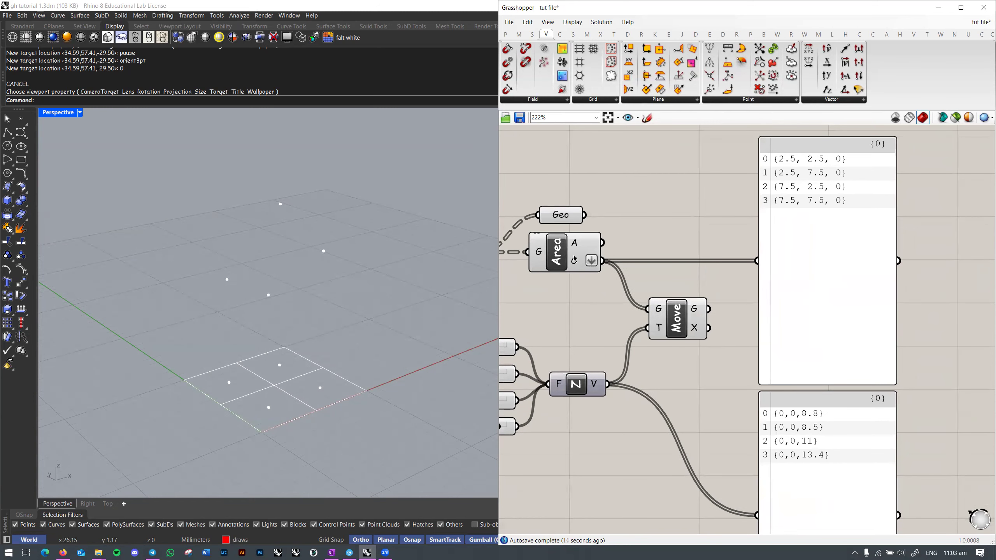
{"action": "right_click", "coordinate": [575, 260]}
{"action": "left_click", "coordinate": [586, 316]}
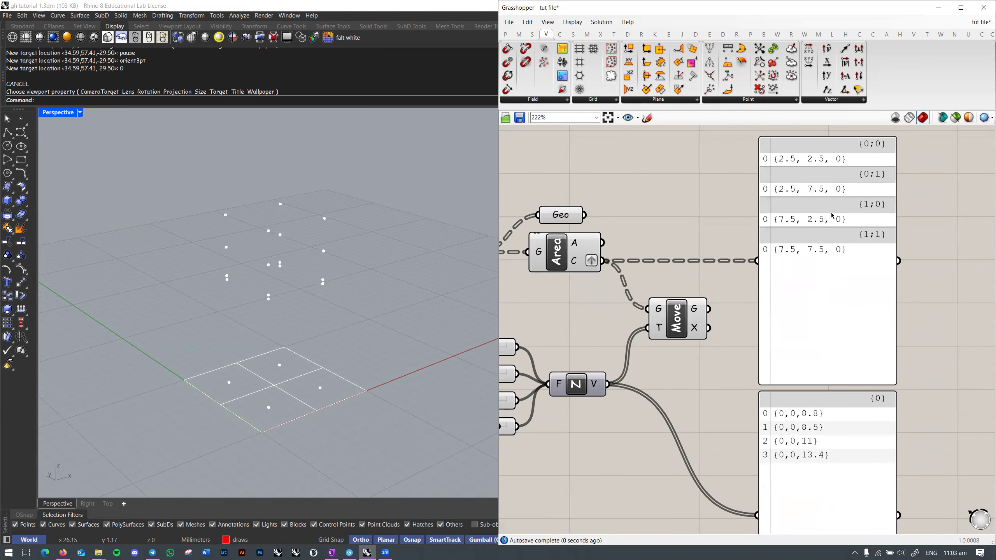
{"action": "scroll", "coordinate": [803, 302], "scroll_direction": "down", "scroll_amount": 2}
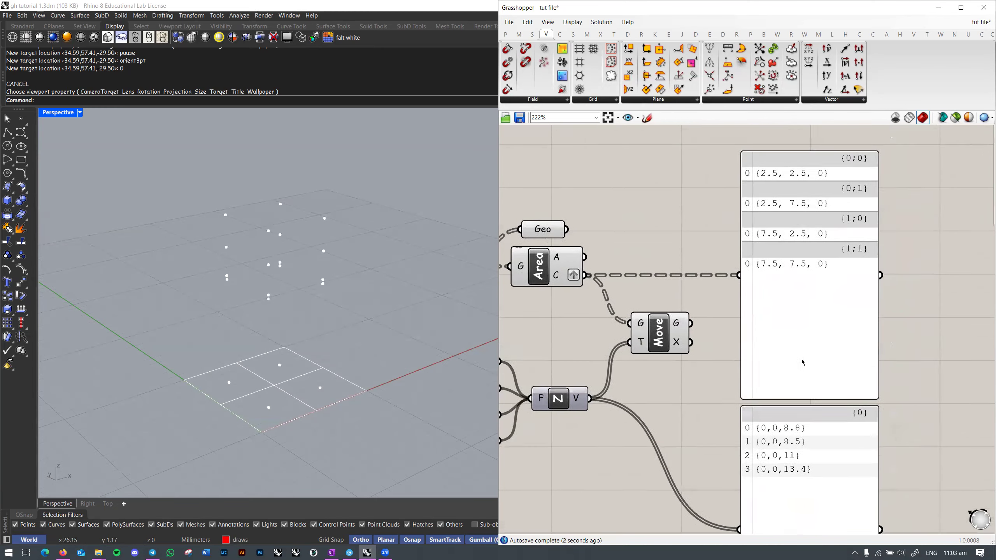
{"action": "right_click_drag", "start_coordinate": [754, 331], "coordinate": [753, 318]}
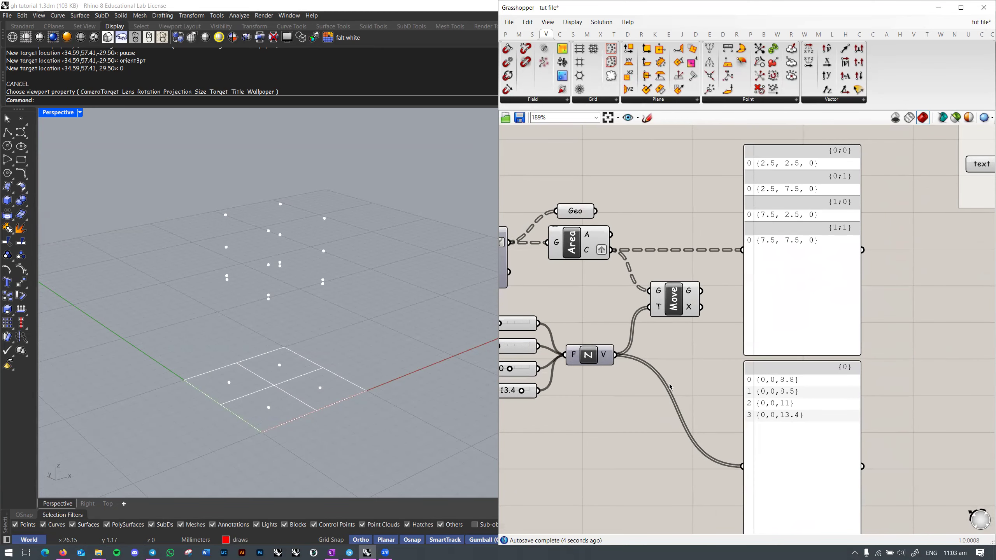
{"action": "right_click_drag", "start_coordinate": [670, 387], "coordinate": [686, 369]}
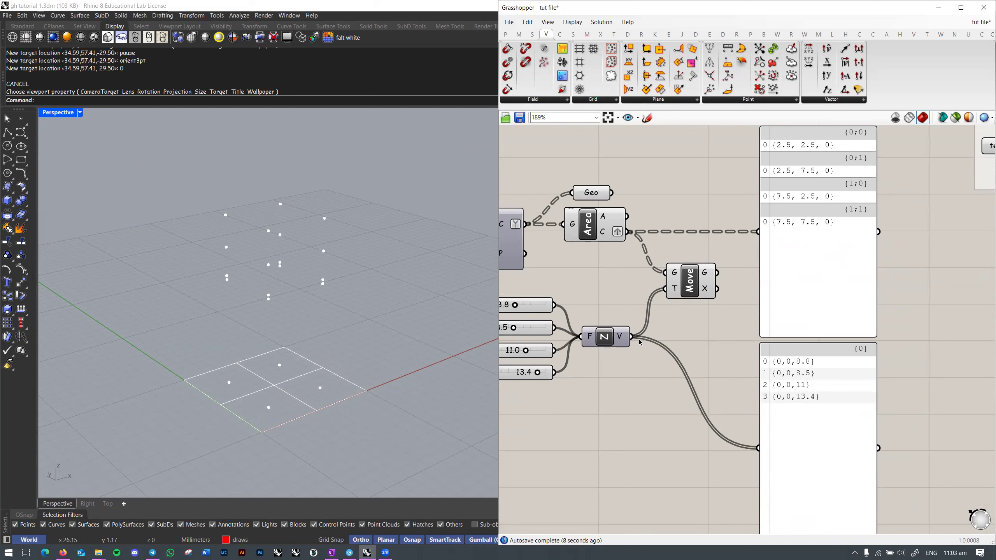
Step: Flatten the Area geometry input and toggle Simplify off and back on for the centroid output
{"action": "right_click", "coordinate": [599, 234]}
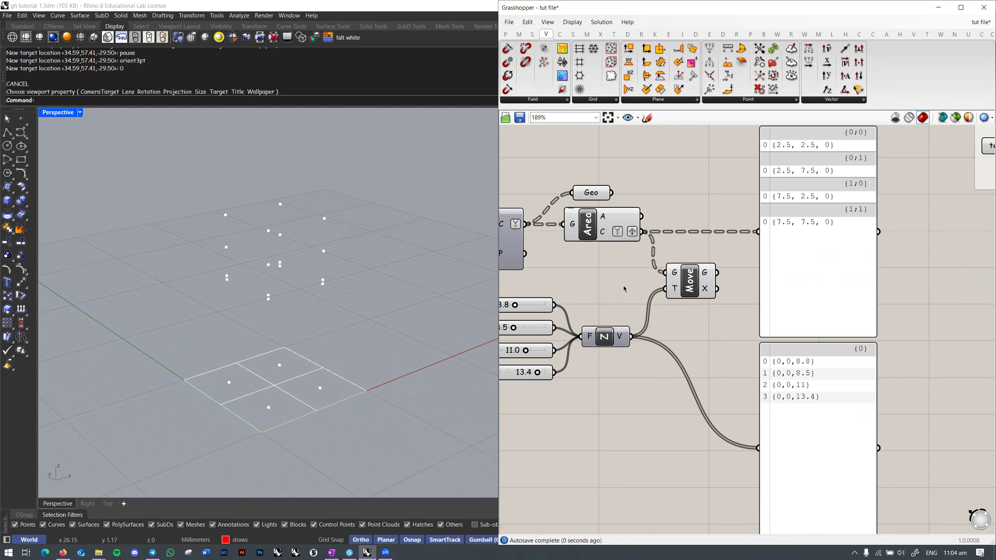
{"action": "mouse_move", "coordinate": [606, 343]}
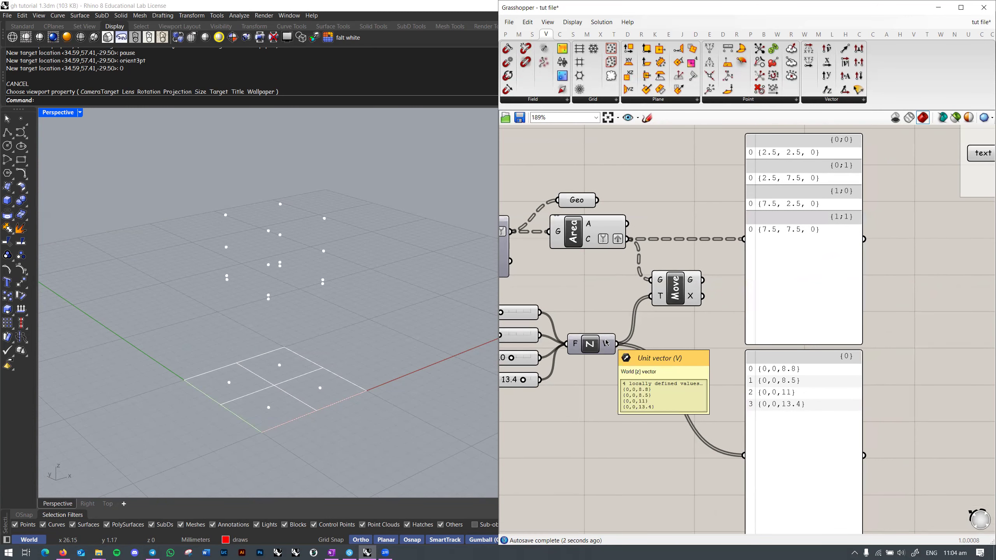
{"action": "right_click", "coordinate": [595, 245]}
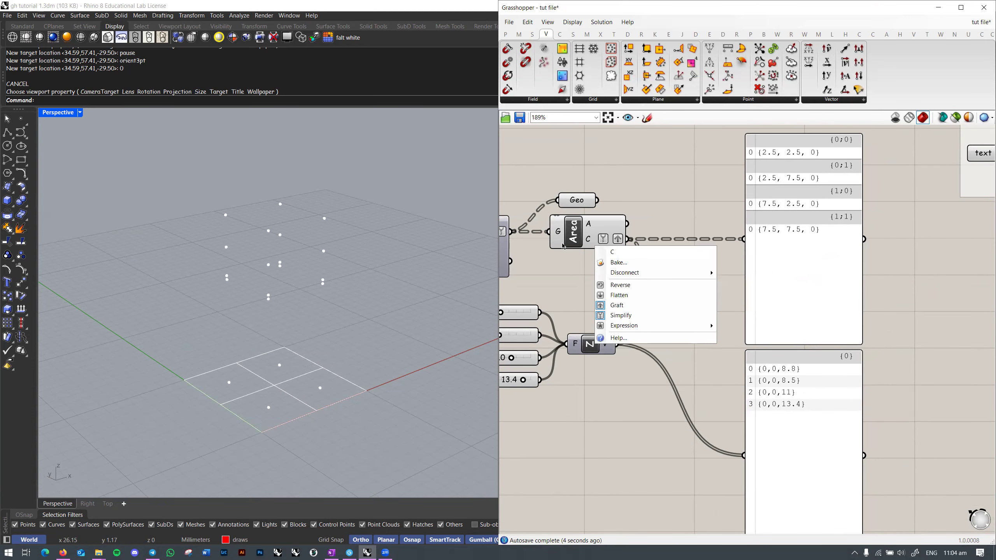
{"action": "right_click", "coordinate": [559, 237]}
{"action": "left_click", "coordinate": [583, 306]}
{"action": "right_click", "coordinate": [592, 241]}
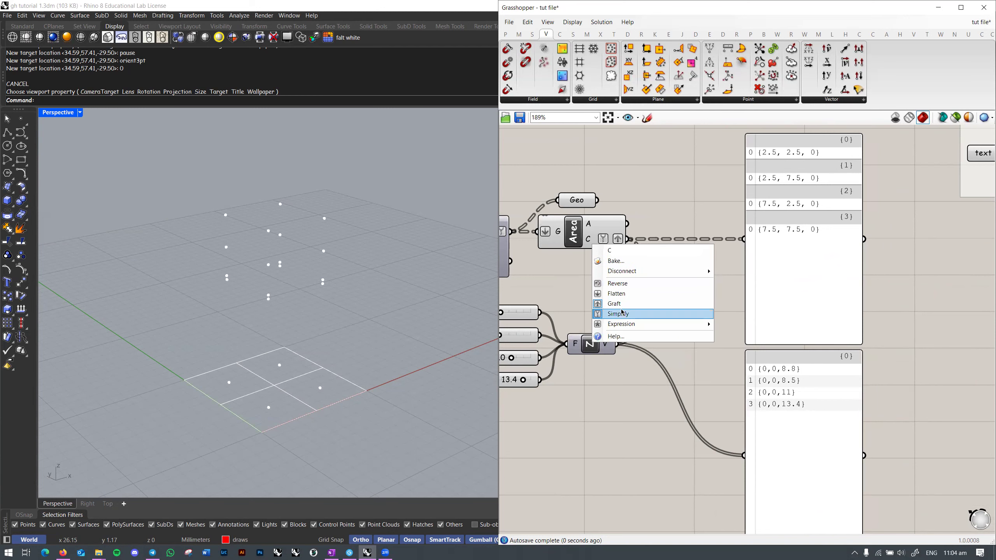
{"action": "left_click", "coordinate": [618, 314]}
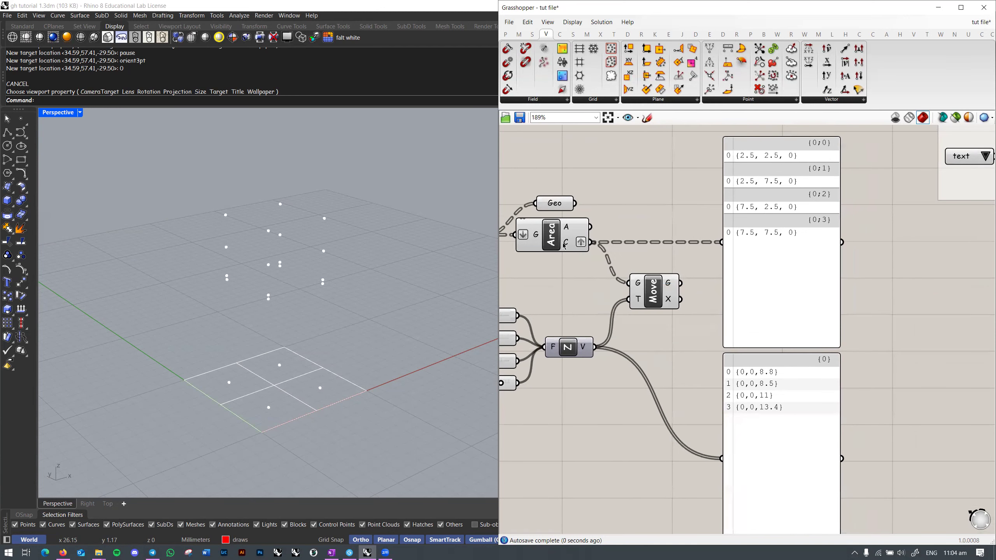
{"action": "right_click", "coordinate": [565, 246]}
{"action": "left_click", "coordinate": [582, 319]}
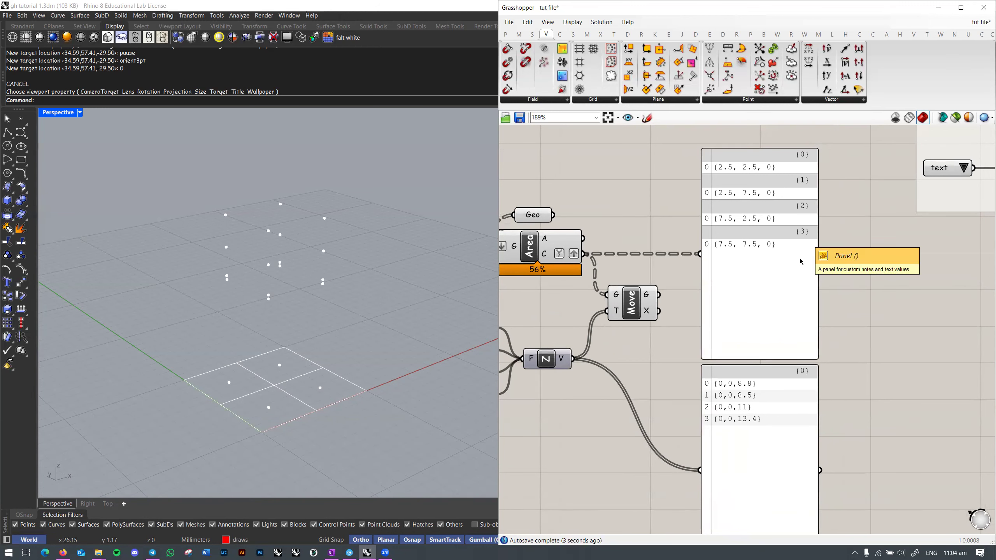
Step: Graft the Unit Z vector output, then simplify its branch paths
{"action": "right_click_drag", "start_coordinate": [800, 260], "coordinate": [803, 242]}
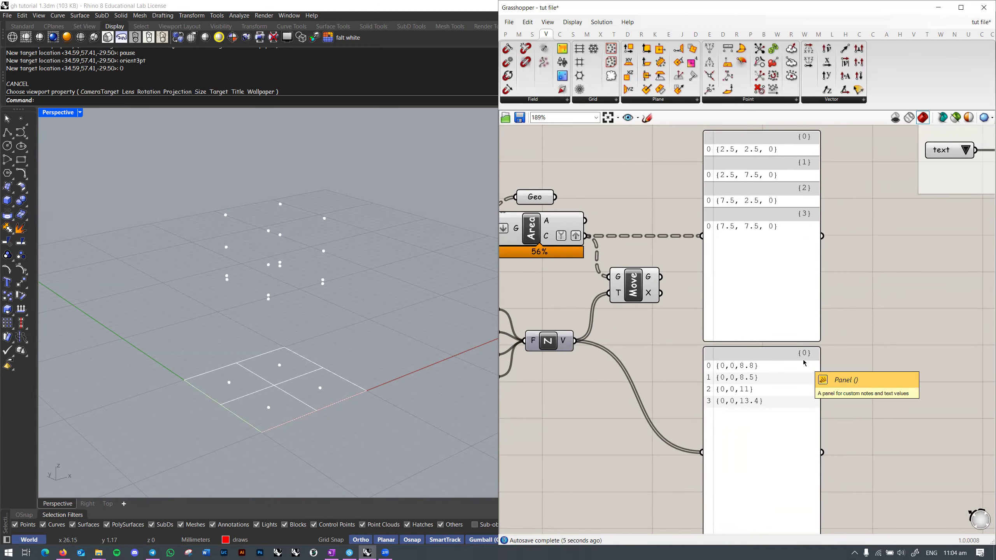
{"action": "right_click_drag", "start_coordinate": [819, 382], "coordinate": [844, 370]}
{"action": "right_click", "coordinate": [591, 332]}
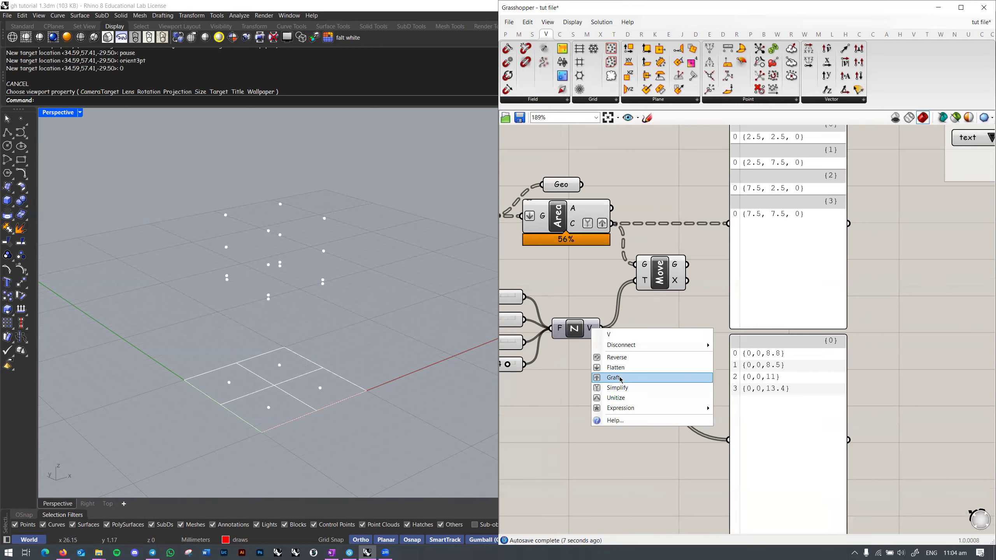
{"action": "left_click", "coordinate": [602, 378]}
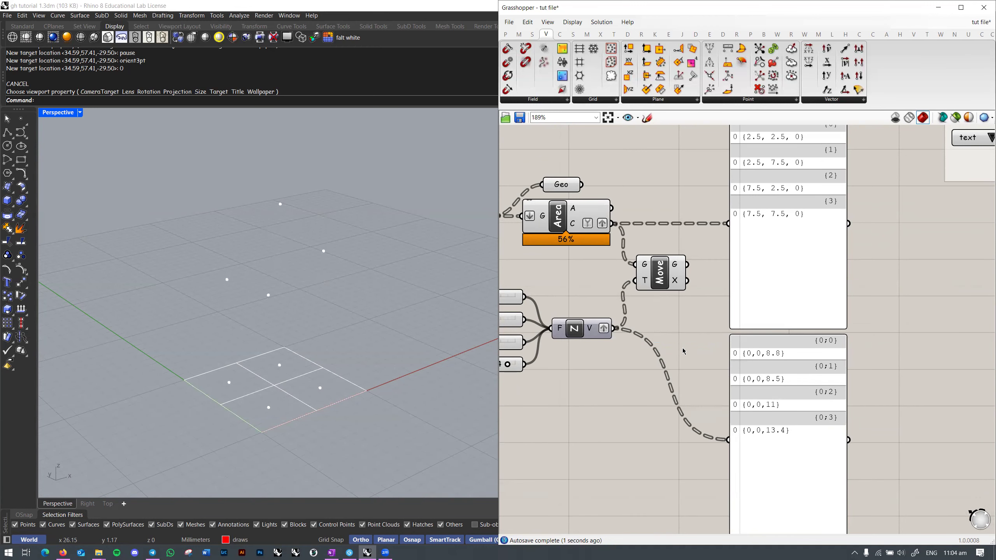
{"action": "right_click_drag", "start_coordinate": [604, 342], "coordinate": [603, 360]}
{"action": "right_click", "coordinate": [595, 347]}
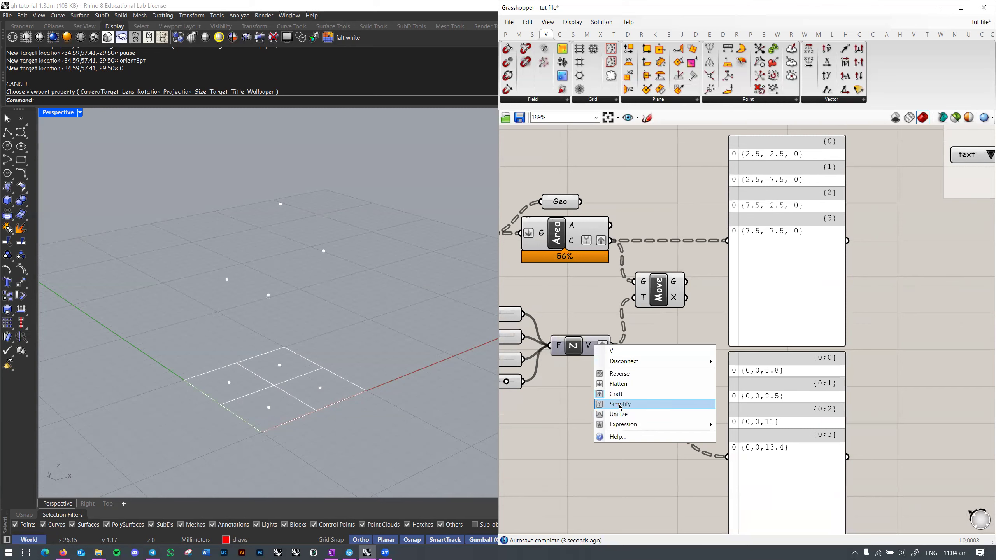
{"action": "left_click", "coordinate": [608, 406]}
{"action": "right_click_drag", "start_coordinate": [790, 352], "coordinate": [776, 364]}
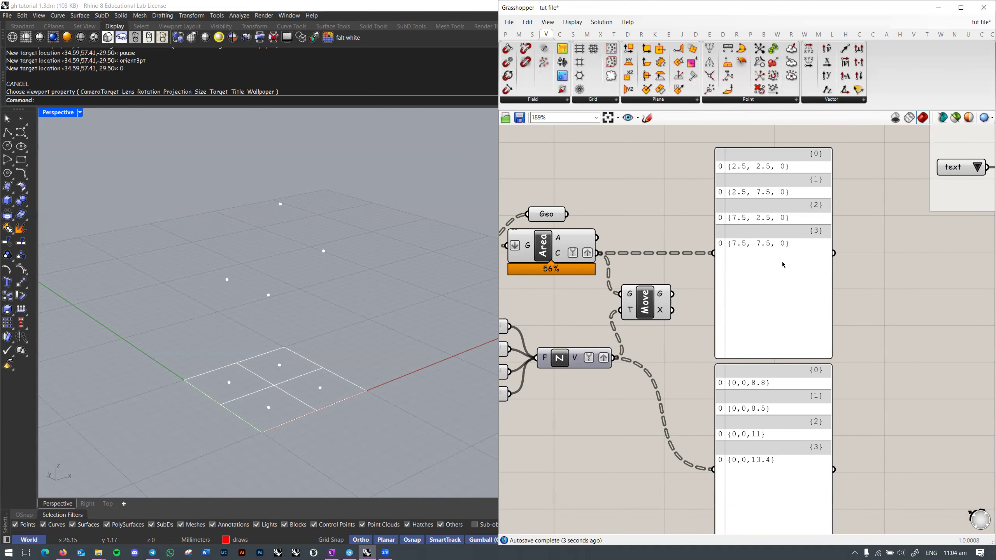
Step: Lower the first Factor height slider to 7.4
{"action": "right_click_drag", "start_coordinate": [578, 252], "coordinate": [710, 234]}
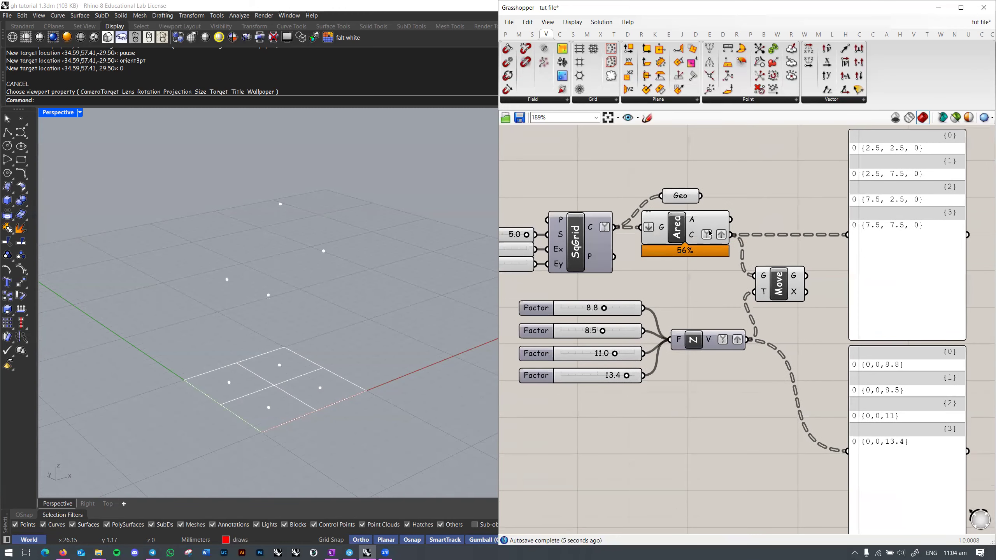
{"action": "right_click_drag", "start_coordinate": [925, 414], "coordinate": [893, 433]}
{"action": "right_click_drag", "start_coordinate": [562, 400], "coordinate": [607, 380]}
{"action": "left_click_drag", "start_coordinate": [617, 309], "coordinate": [572, 354]}
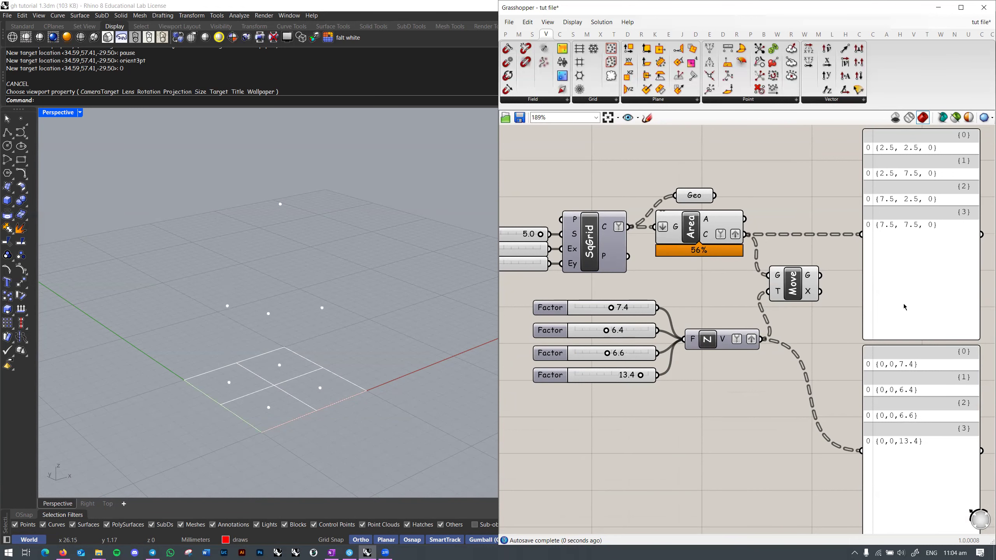
Step: Lower the fourth Factor height slider to 10.1
{"action": "right_click_drag", "start_coordinate": [919, 284], "coordinate": [912, 310]}
{"action": "right_click_drag", "start_coordinate": [649, 409], "coordinate": [647, 391]}
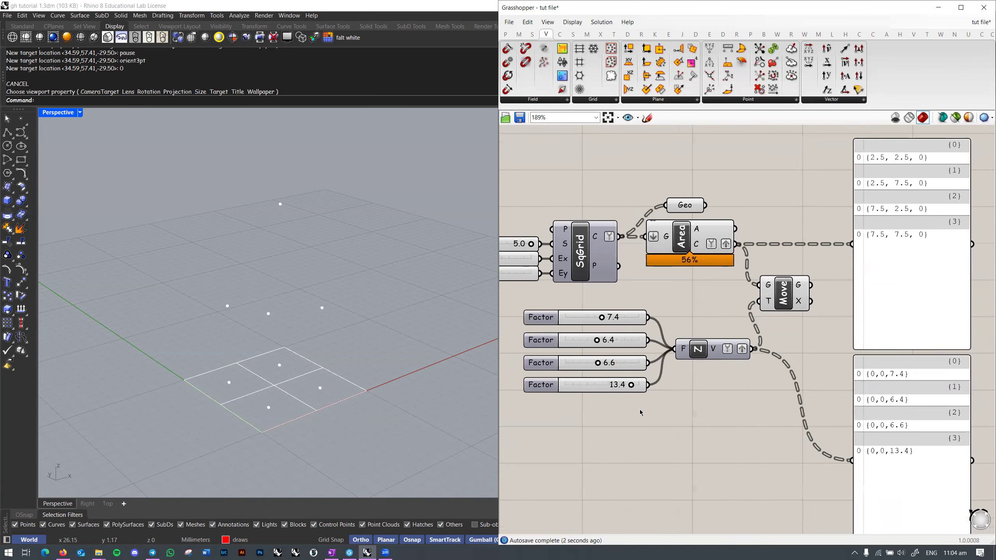
{"action": "left_click_drag", "start_coordinate": [632, 385], "coordinate": [614, 385]}
{"action": "right_click_drag", "start_coordinate": [700, 360], "coordinate": [682, 348]}
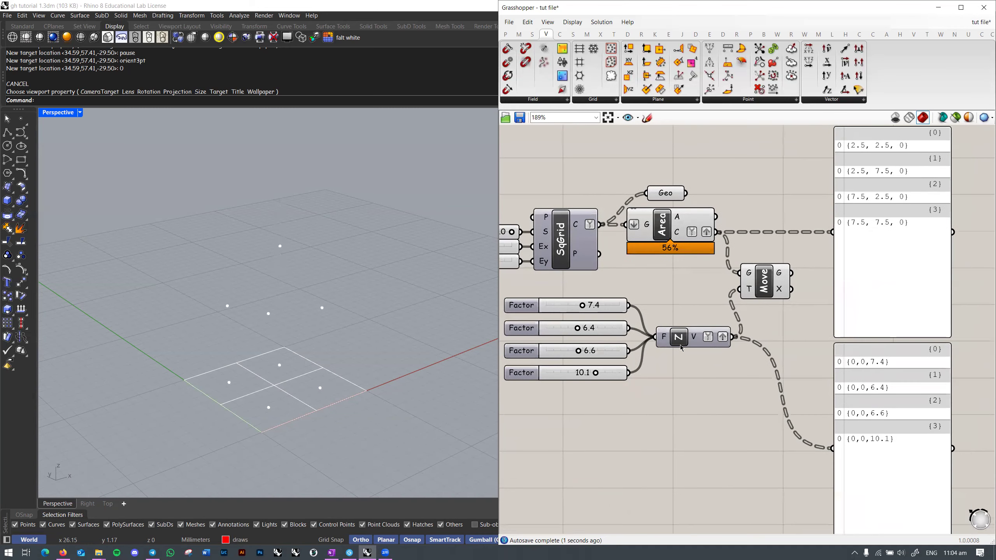
{"action": "right_click_drag", "start_coordinate": [721, 384], "coordinate": [732, 336]}
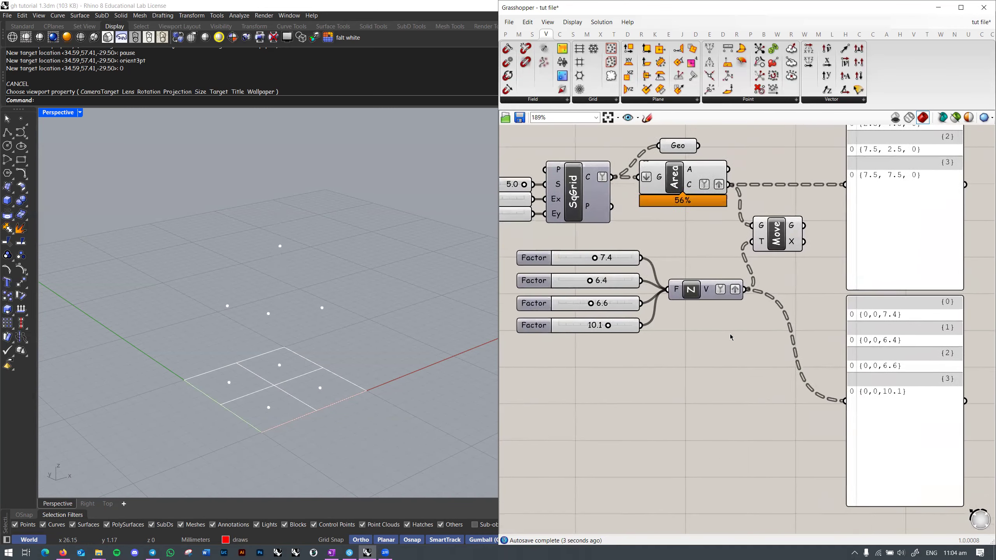
{"action": "scroll", "coordinate": [745, 328], "scroll_direction": "up", "scroll_amount": 1}
{"action": "scroll", "coordinate": [745, 329], "scroll_direction": "down", "scroll_amount": 2}
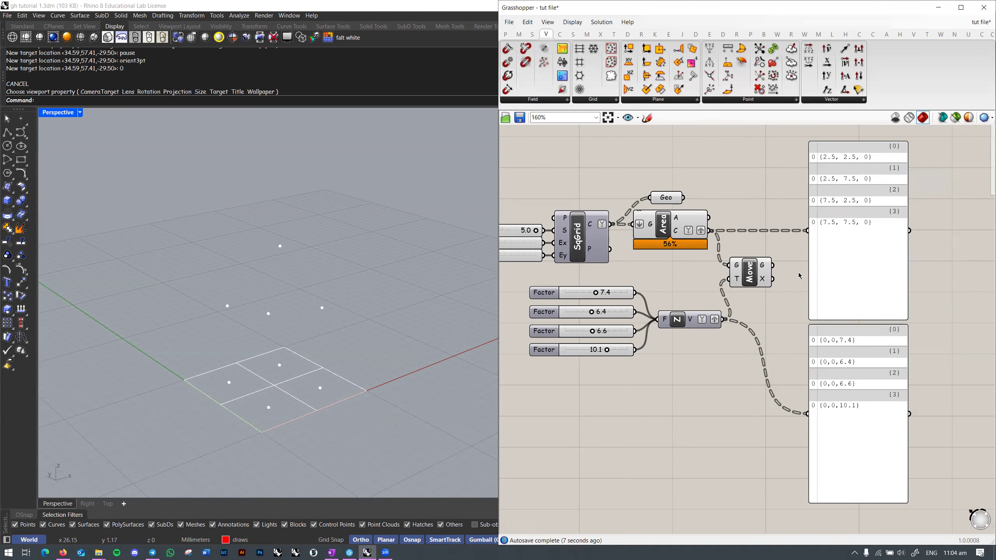
{"action": "right_click_drag", "start_coordinate": [810, 289], "coordinate": [797, 286]}
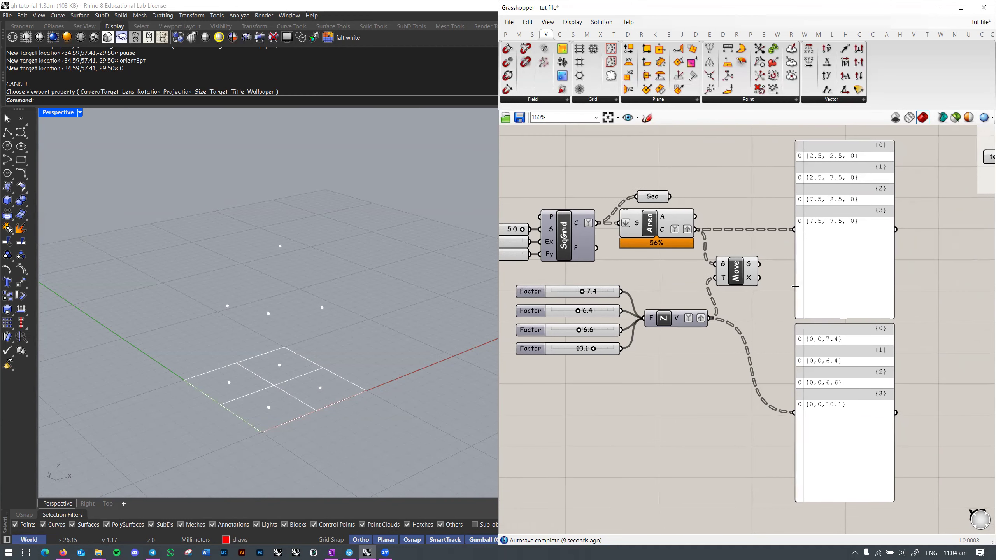
{"action": "right_click_drag", "start_coordinate": [680, 304], "coordinate": [695, 299]}
{"action": "scroll", "coordinate": [654, 310], "scroll_direction": "up", "scroll_amount": 1}
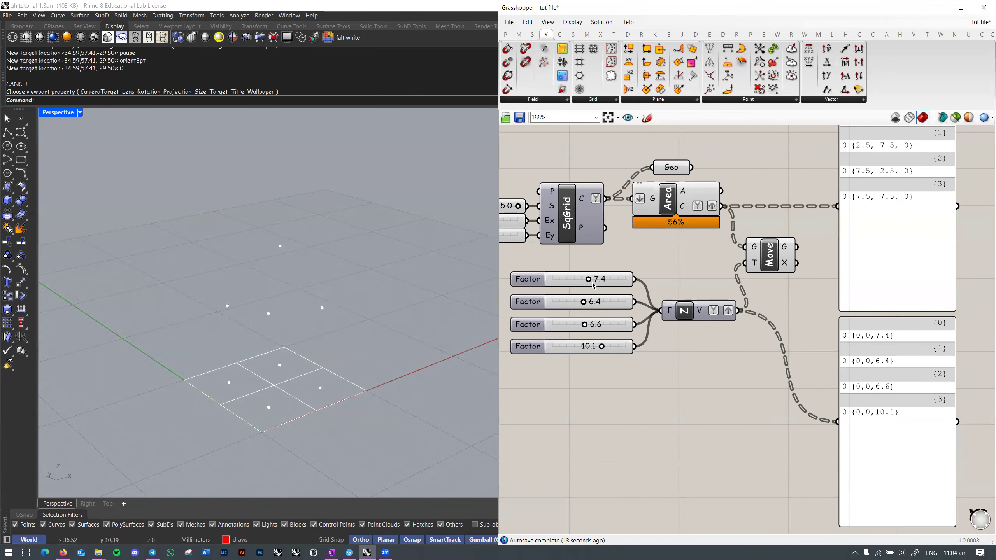
Step: Disconnect the 6.4, 6.6 and 10.1 sliders from Unit Z and place it beside the 7.4 slider
{"action": "left_click_drag", "start_coordinate": [661, 312], "coordinate": [639, 323], "text": "ctrl"}
{"action": "left_click_drag", "start_coordinate": [662, 312], "coordinate": [642, 345], "text": "ctrl"}
{"action": "right_click_drag", "start_coordinate": [746, 321], "coordinate": [724, 326]}
{"action": "left_click_drag", "start_coordinate": [682, 317], "coordinate": [672, 286]}
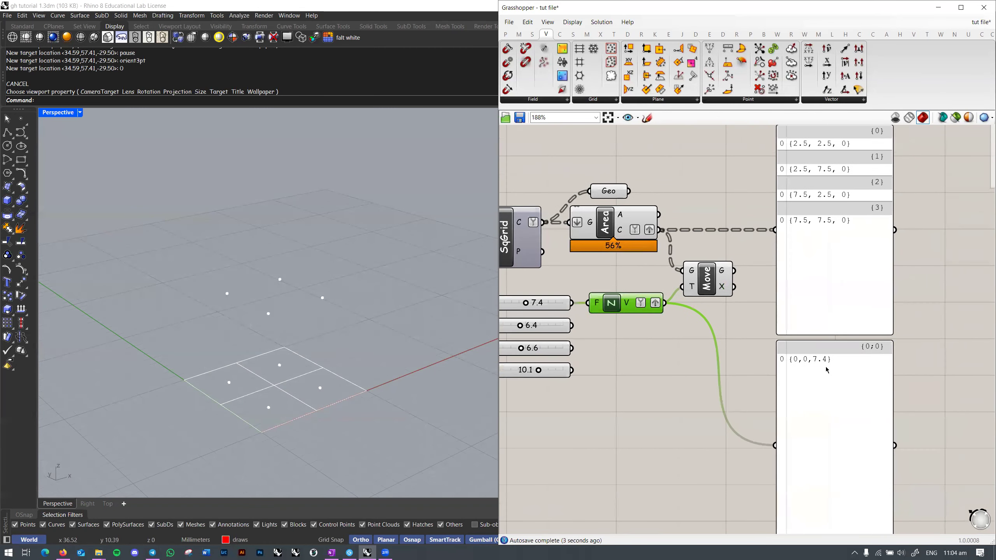
Step: Bring up the OneNote index-matching diagram
{"action": "left_click", "coordinate": [332, 553]}
{"action": "scroll", "coordinate": [311, 383], "scroll_direction": "down", "scroll_amount": 2}
{"action": "scroll", "coordinate": [311, 383], "scroll_direction": "up", "scroll_amount": 2}
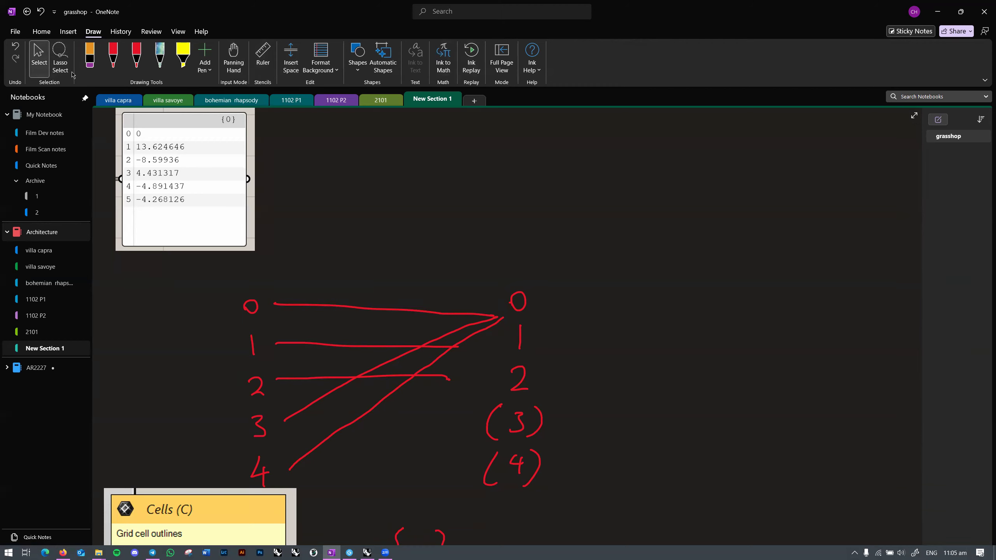
Step: Delete the old number strokes and the lines drawn from 1, 2, 3 and 4
{"action": "left_click", "coordinate": [510, 387]}
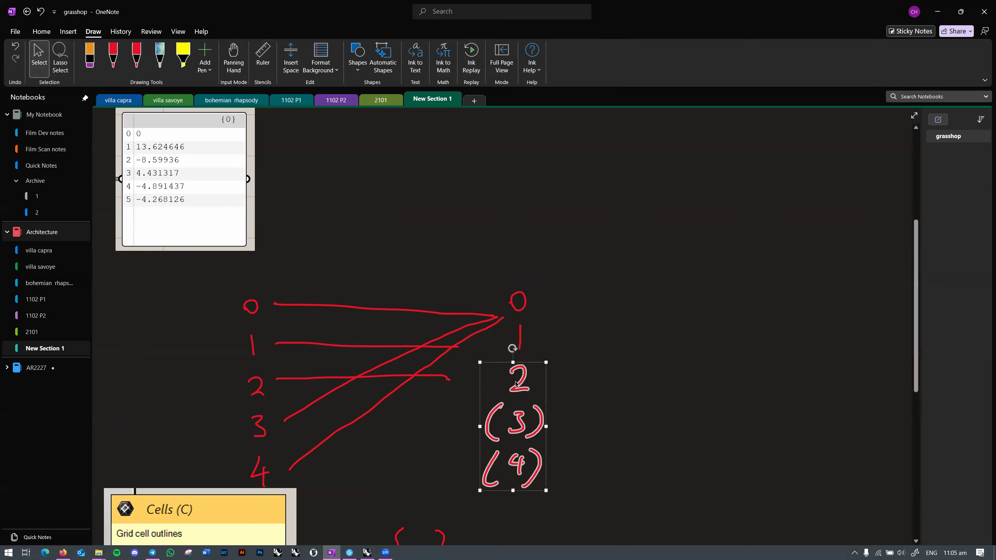
{"action": "key", "text": "Delete"}
{"action": "left_click", "coordinate": [519, 340]}
{"action": "key", "text": "Delete"}
{"action": "left_click", "coordinate": [397, 349]}
{"action": "key", "text": "Delete"}
{"action": "left_click", "coordinate": [335, 378]}
{"action": "key", "text": "Delete"}
{"action": "left_click", "coordinate": [345, 391]}
{"action": "key", "text": "Delete"}
{"action": "left_click", "coordinate": [365, 412]}
{"action": "key", "text": "Delete"}
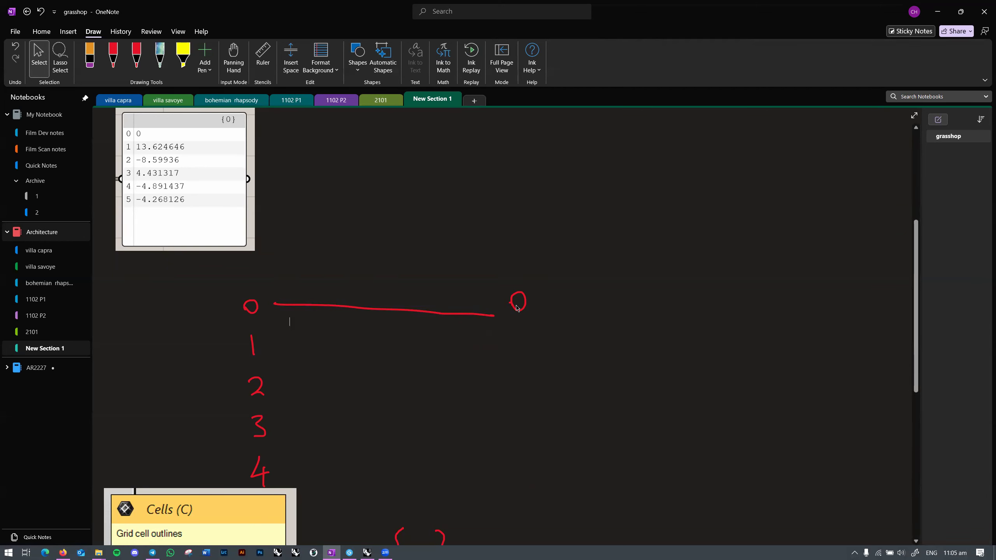
Step: Draw red lines from 1, 2, 3 and 4 to the right-hand 0, then return to Grasshopper
{"action": "left_click_drag", "start_coordinate": [270, 345], "coordinate": [482, 308]}
{"action": "left_click_drag", "start_coordinate": [281, 381], "coordinate": [467, 324]}
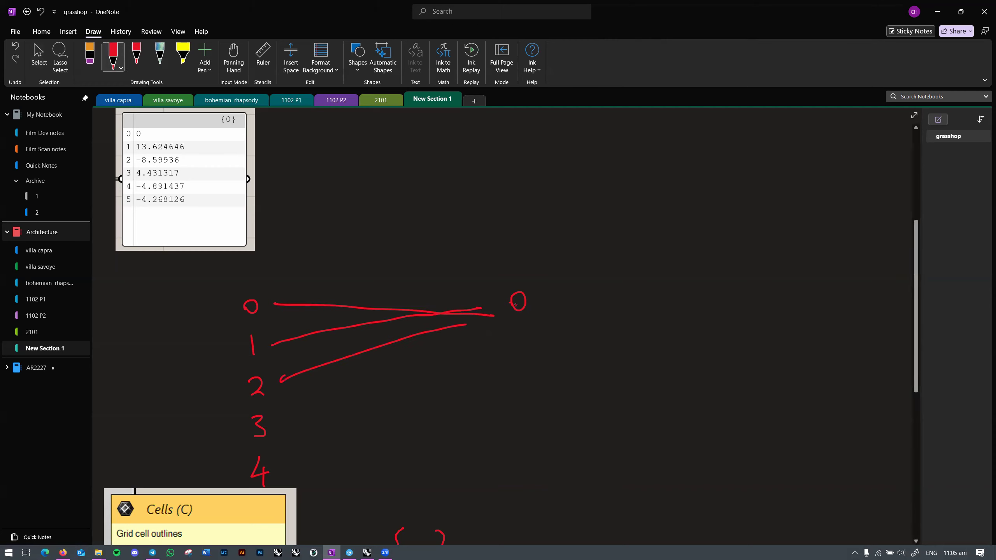
{"action": "left_click_drag", "start_coordinate": [291, 420], "coordinate": [477, 335]}
{"action": "left_click_drag", "start_coordinate": [285, 469], "coordinate": [495, 335]}
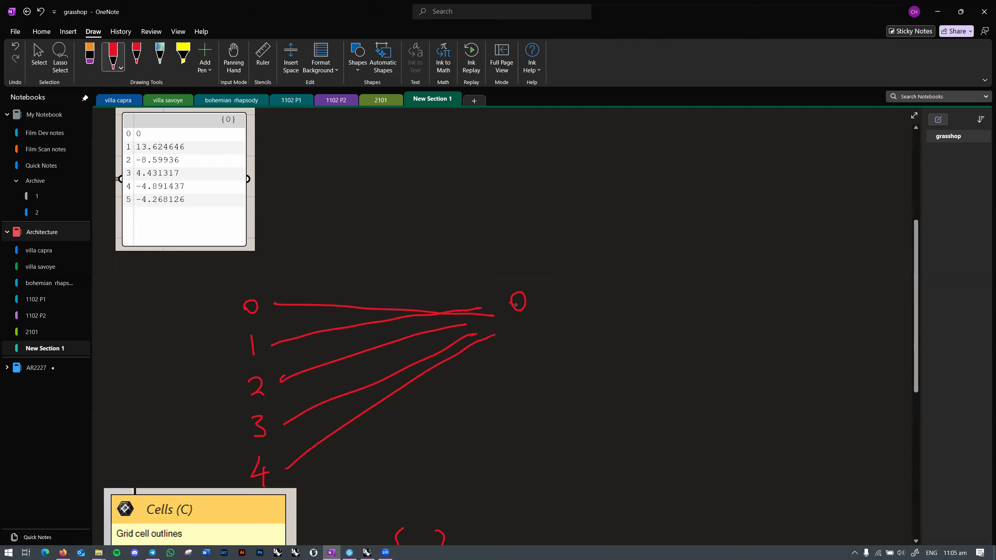
{"action": "key", "text": "alt+Tab"}
{"action": "right_click_drag", "start_coordinate": [624, 332], "coordinate": [771, 332]}
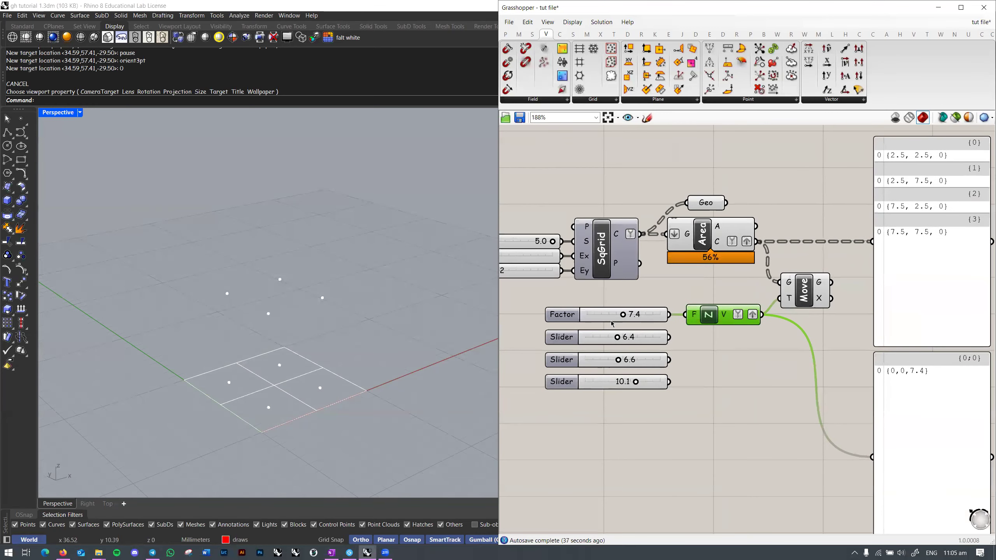
Step: Set the Factor slider to 6.2, lifting the moved points to height 6.2
{"action": "scroll", "coordinate": [613, 322], "scroll_direction": "up", "scroll_amount": 1}
{"action": "mouse_move", "coordinate": [626, 314]}
{"action": "left_mouse_down"}
{"action": "mouse_move", "coordinate": [593, 313]}
{"action": "mouse_move", "coordinate": [667, 309]}
{"action": "mouse_move", "coordinate": [604, 313]}
{"action": "mouse_move", "coordinate": [618, 313]}
{"action": "left_mouse_up"}
{"action": "scroll", "coordinate": [771, 365], "scroll_direction": "down", "scroll_amount": 8}
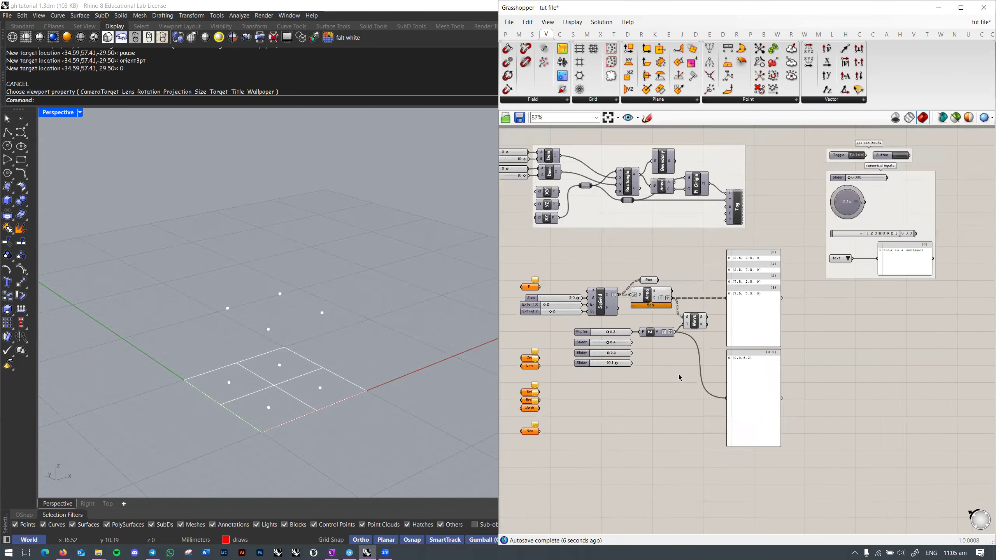
Step: Move the SqGrid group, its Extent X/Y sliders and points panel right and down together
{"action": "left_click_drag", "start_coordinate": [545, 254], "coordinate": [800, 457]}
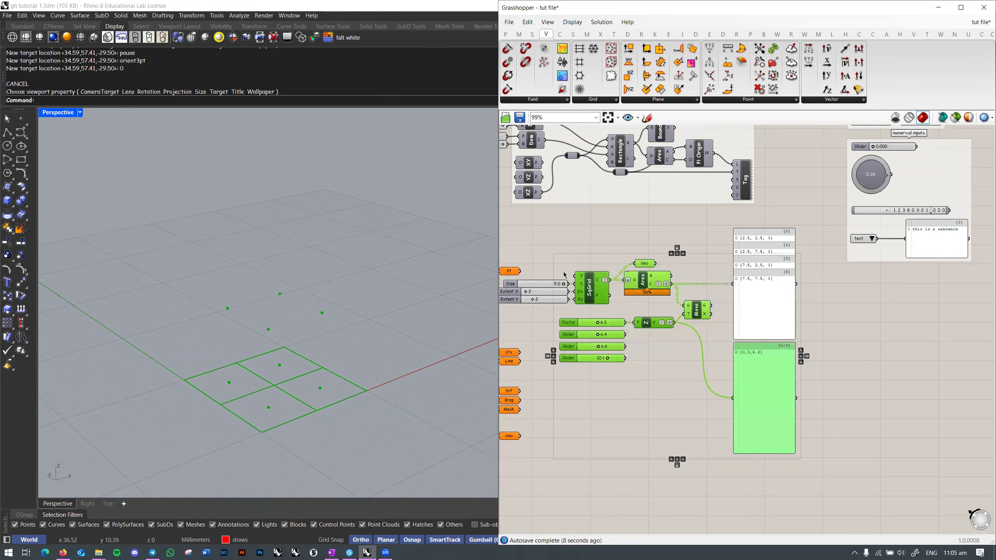
{"action": "left_click_drag", "start_coordinate": [534, 283], "coordinate": [532, 315], "text": "shift"}
{"action": "key", "text": "ctrl+z"}
{"action": "left_click", "coordinate": [547, 292], "text": "shift"}
{"action": "left_click", "coordinate": [548, 300], "text": "shift"}
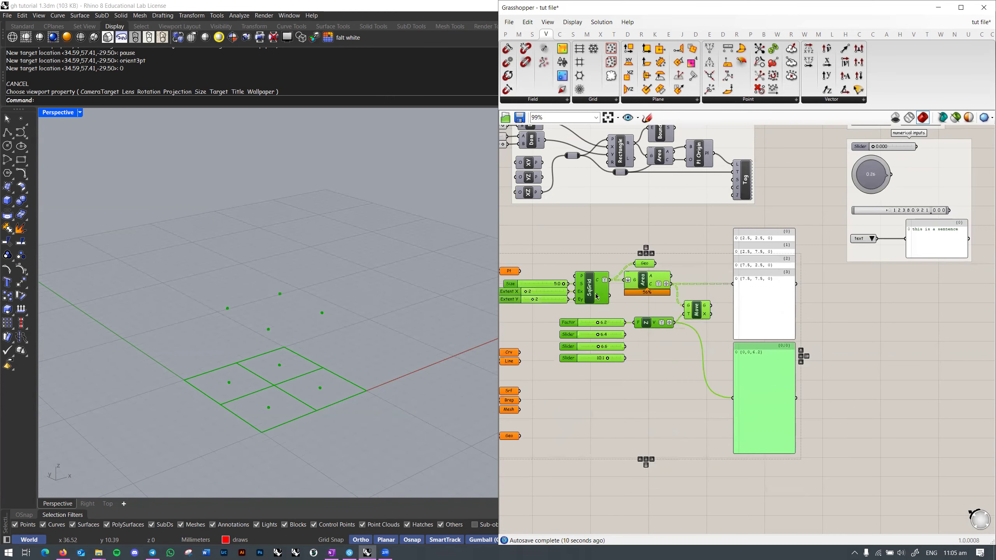
{"action": "left_click_drag", "start_coordinate": [594, 298], "coordinate": [699, 345]}
{"action": "key", "text": "ctrl+z"}
{"action": "left_click", "coordinate": [749, 294], "text": "shift"}
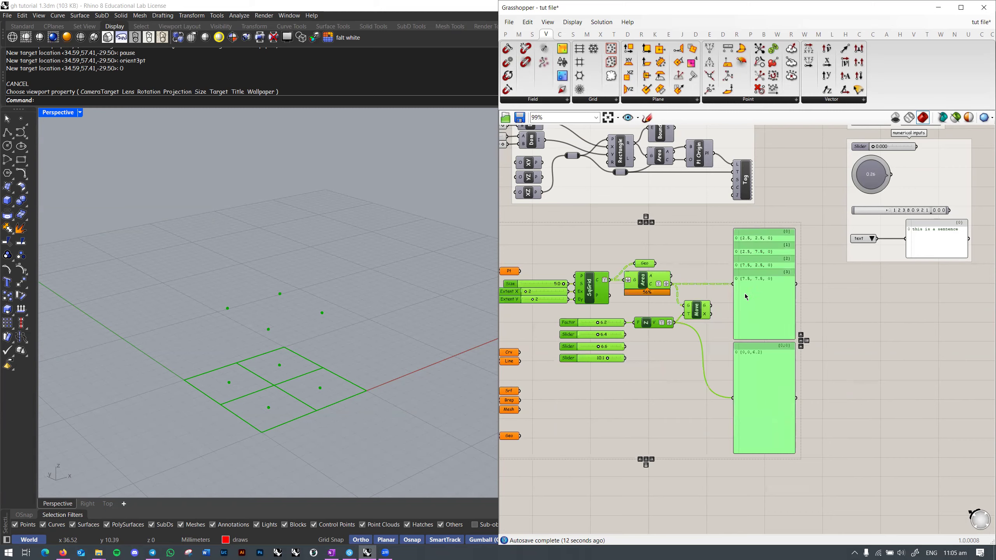
{"action": "left_click_drag", "start_coordinate": [742, 288], "coordinate": [862, 335]}
{"action": "right_click_drag", "start_coordinate": [873, 325], "coordinate": [835, 300]}
{"action": "left_click_drag", "start_coordinate": [836, 301], "coordinate": [832, 300]}
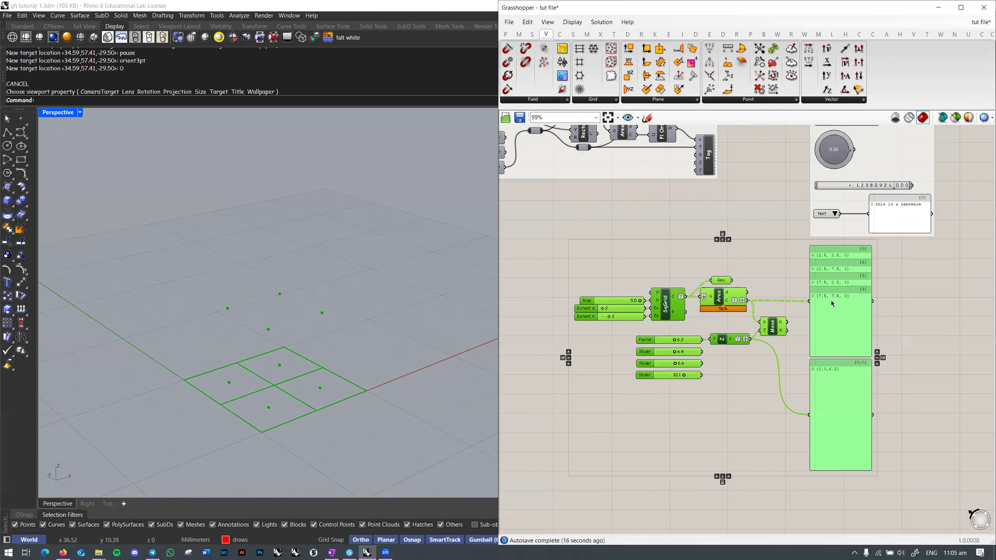
{"action": "right_click_drag", "start_coordinate": [831, 301], "coordinate": [763, 302]}
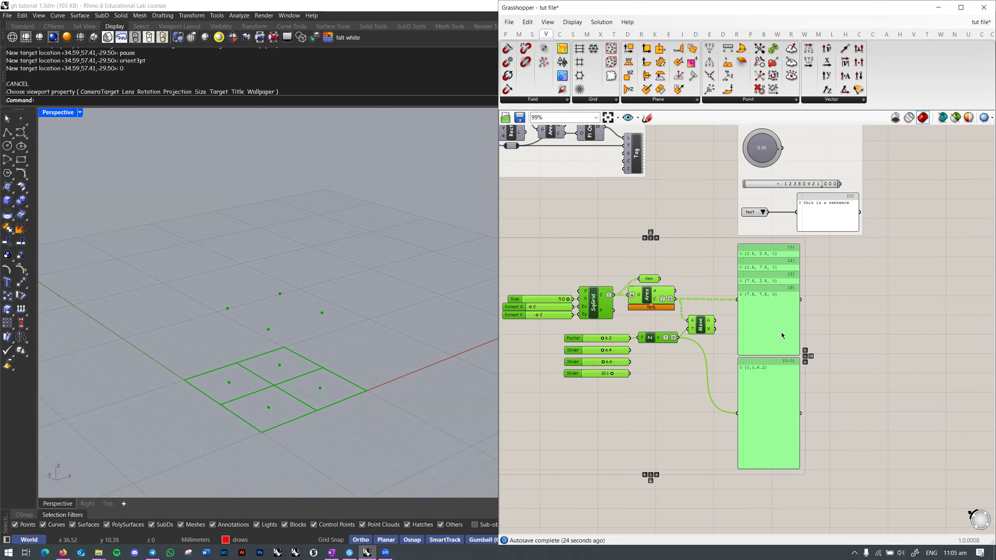
Step: Select the two output panels together, then clear the selection and recentre the canvas
{"action": "left_click", "coordinate": [573, 272]}
{"action": "scroll", "coordinate": [674, 393], "scroll_direction": "up", "scroll_amount": 2}
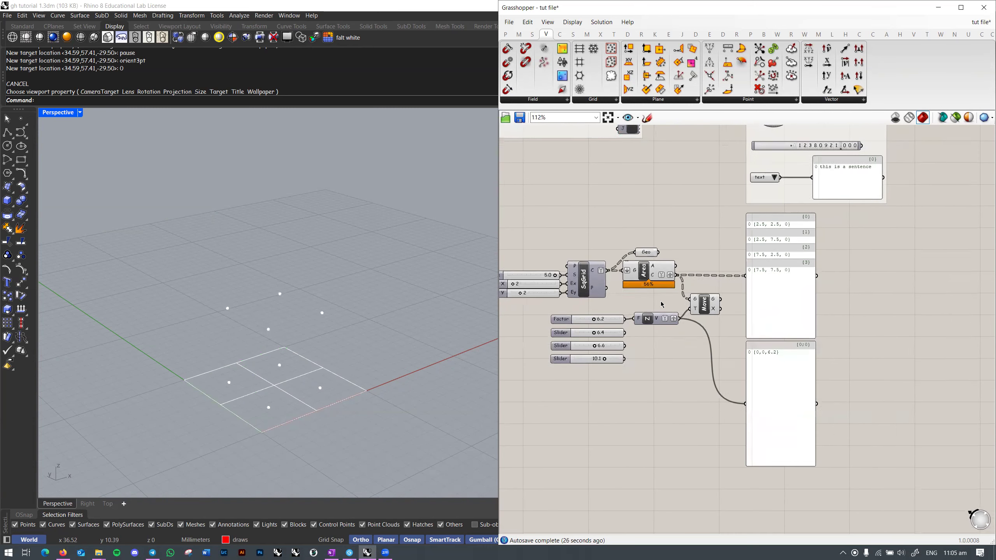
{"action": "left_click", "coordinate": [787, 295]}
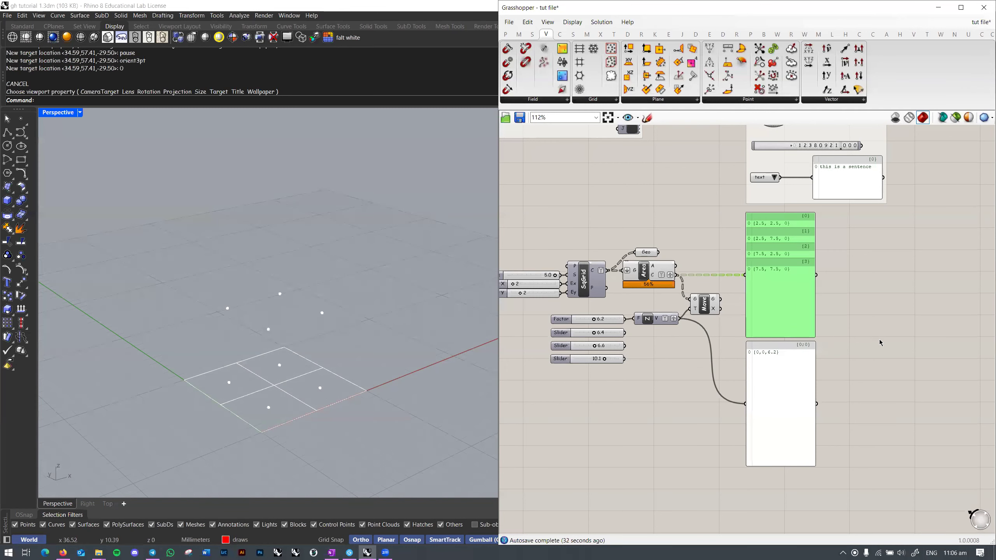
{"action": "right_click_drag", "start_coordinate": [879, 340], "coordinate": [871, 349]}
{"action": "left_click", "coordinate": [871, 349]}
{"action": "left_click_drag", "start_coordinate": [836, 323], "coordinate": [782, 375]}
{"action": "scroll", "coordinate": [813, 358], "scroll_direction": "up", "scroll_amount": 2}
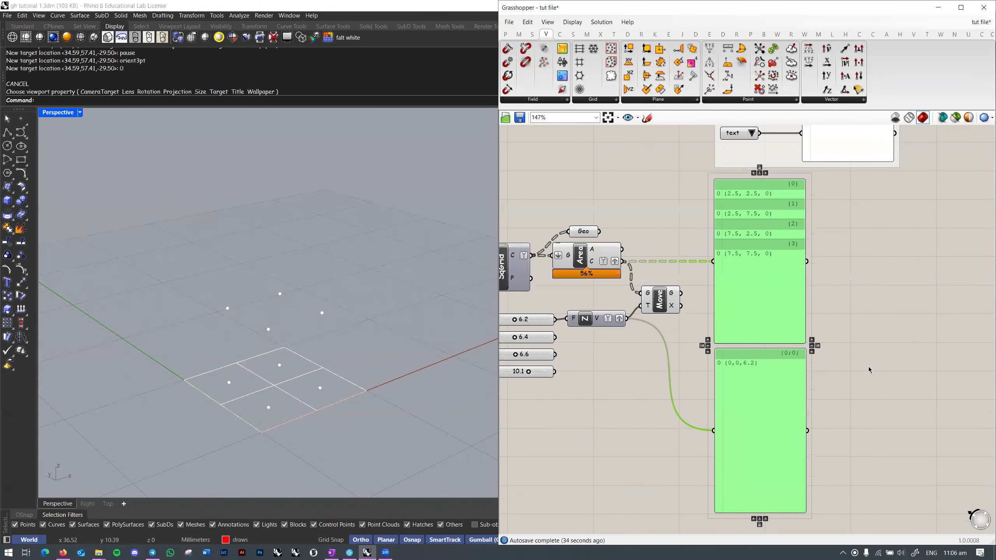
{"action": "left_click", "coordinate": [843, 345]}
{"action": "scroll", "coordinate": [859, 345], "scroll_direction": "down", "scroll_amount": 1}
{"action": "right_click_drag", "start_coordinate": [869, 344], "coordinate": [899, 349]}
Step: Nudge the Move and Unit Z components into tidier positions beside the grid
{"action": "right_click_drag", "start_coordinate": [803, 360], "coordinate": [819, 349]}
{"action": "left_click_drag", "start_coordinate": [743, 311], "coordinate": [744, 298]}
{"action": "left_click", "coordinate": [760, 328]}
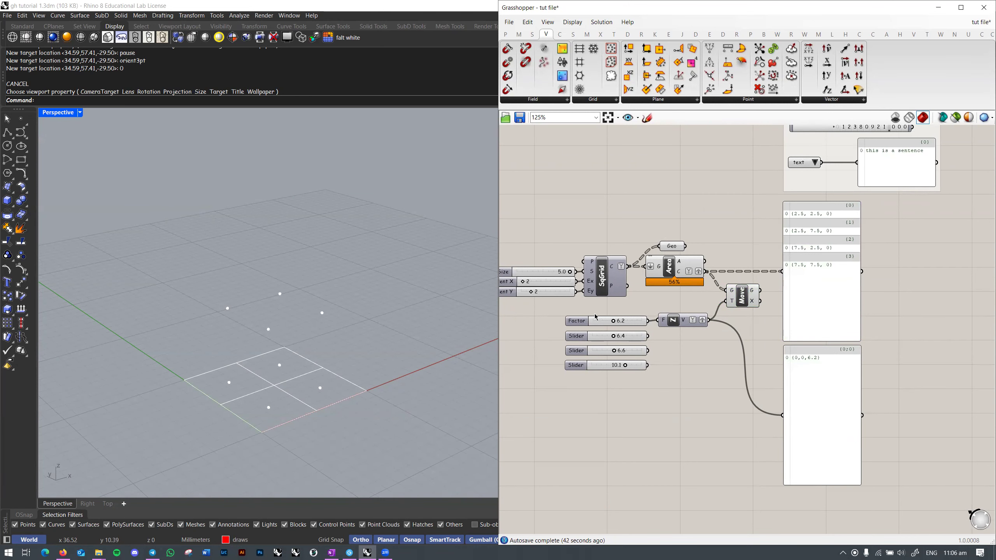
{"action": "scroll", "coordinate": [596, 317], "scroll_direction": "up", "scroll_amount": 1}
{"action": "left_click", "coordinate": [673, 321]}
{"action": "left_click_drag", "start_coordinate": [690, 327], "coordinate": [693, 330]}
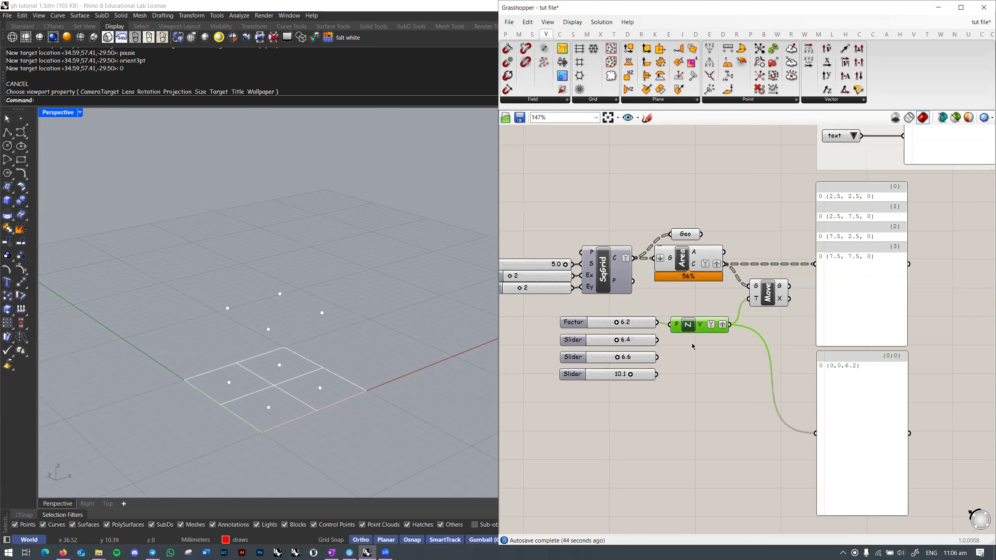
{"action": "left_click", "coordinate": [710, 348]}
{"action": "scroll", "coordinate": [733, 359], "scroll_direction": "down", "scroll_amount": 2}
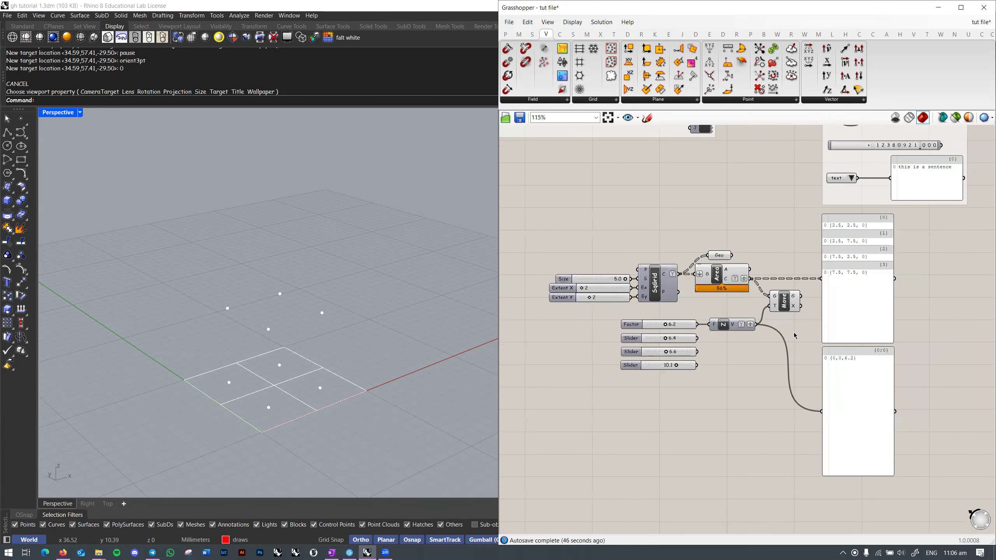
{"action": "scroll", "coordinate": [795, 336], "scroll_direction": "down", "scroll_amount": 3}
{"action": "left_click_drag", "start_coordinate": [846, 278], "coordinate": [556, 411]}
{"action": "scroll", "coordinate": [884, 295], "scroll_direction": "up", "scroll_amount": 5}
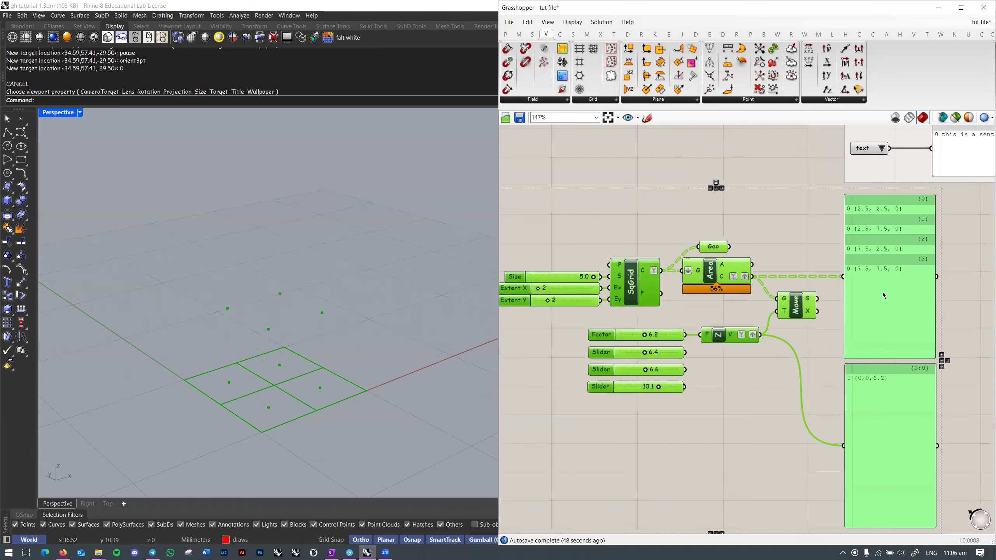
{"action": "scroll", "coordinate": [884, 295], "scroll_direction": "down", "scroll_amount": 5}
{"action": "left_click", "coordinate": [682, 338]}
{"action": "right_click_drag", "start_coordinate": [446, 368], "coordinate": [367, 360]}
Step: Orbit the Perspective view and bring up the Mesh components tab
{"action": "scroll", "coordinate": [627, 365], "scroll_direction": "up", "scroll_amount": 6}
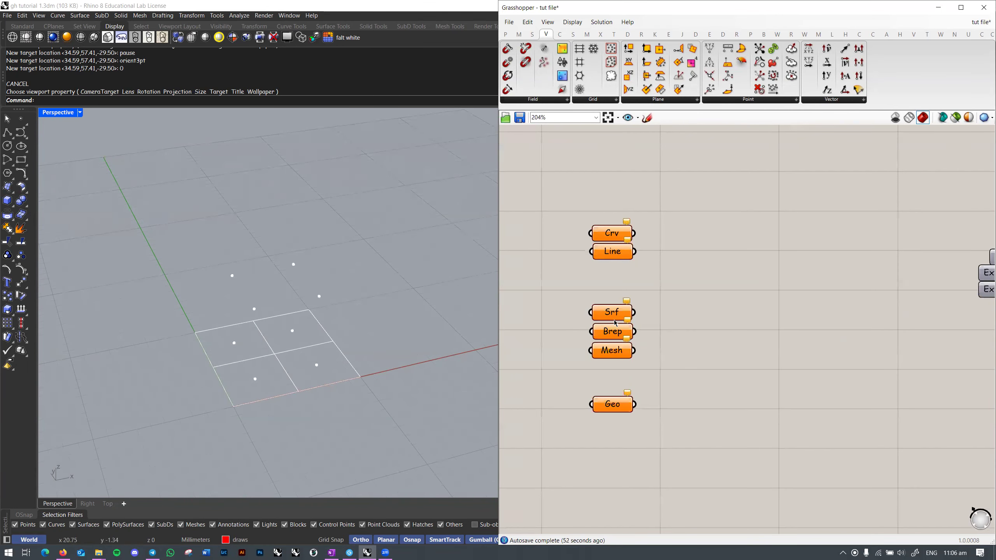
{"action": "right_click_drag", "start_coordinate": [495, 380], "coordinate": [393, 365]}
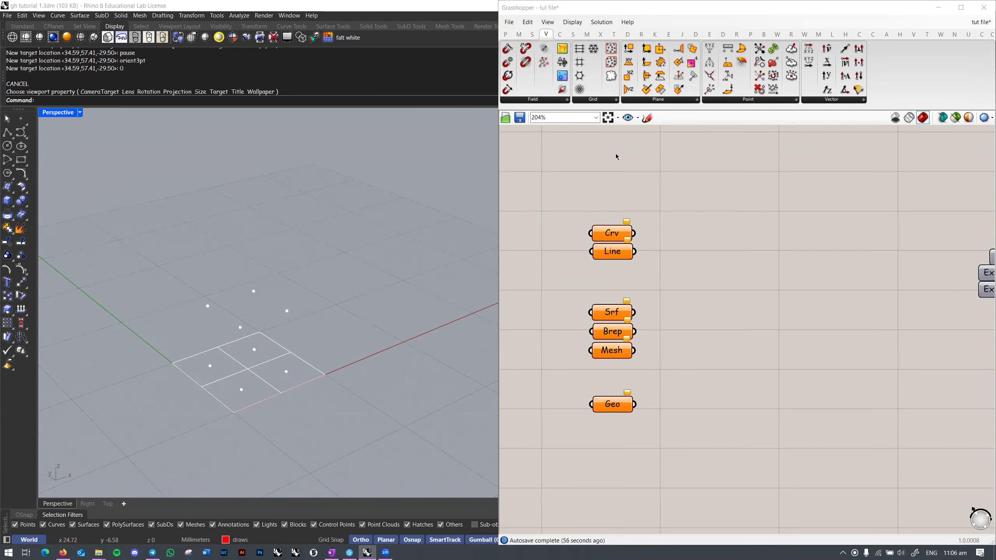
{"action": "right_click_drag", "start_coordinate": [644, 293], "coordinate": [630, 299]}
{"action": "right_click_drag", "start_coordinate": [606, 241], "coordinate": [606, 301]}
{"action": "right_click_drag", "start_coordinate": [603, 372], "coordinate": [647, 303]}
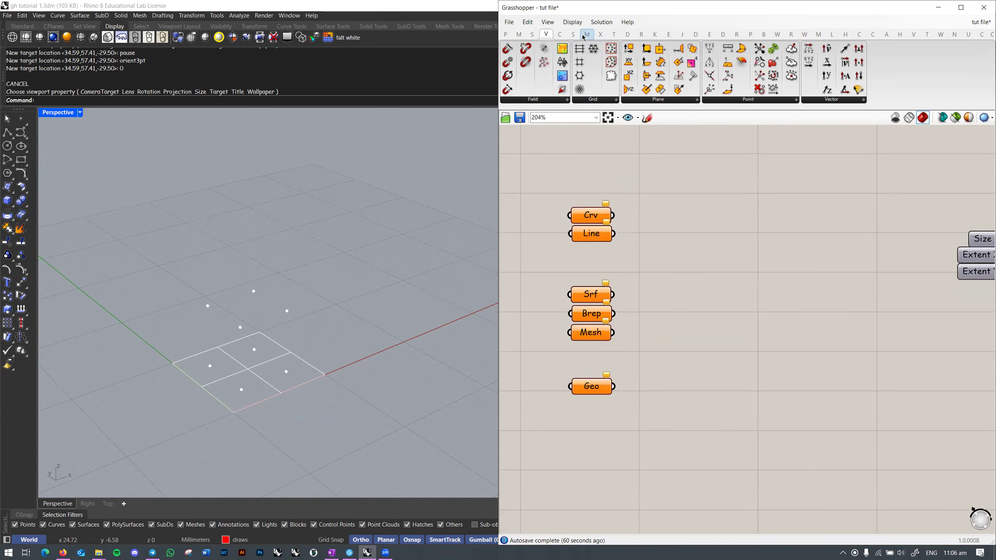
{"action": "left_click", "coordinate": [591, 333]}
{"action": "left_click", "coordinate": [587, 34]}
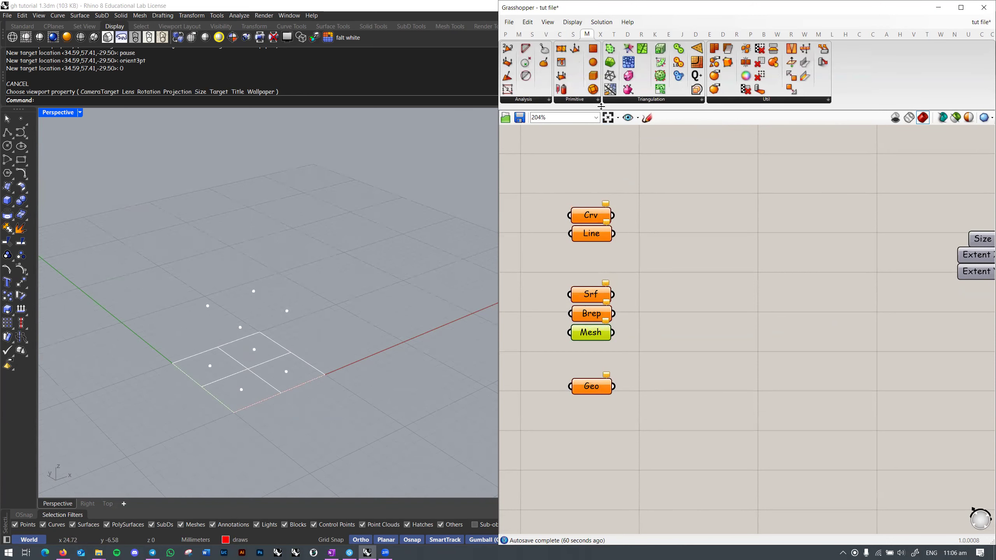
{"action": "left_click", "coordinate": [536, 102]}
{"action": "left_click", "coordinate": [534, 102]}
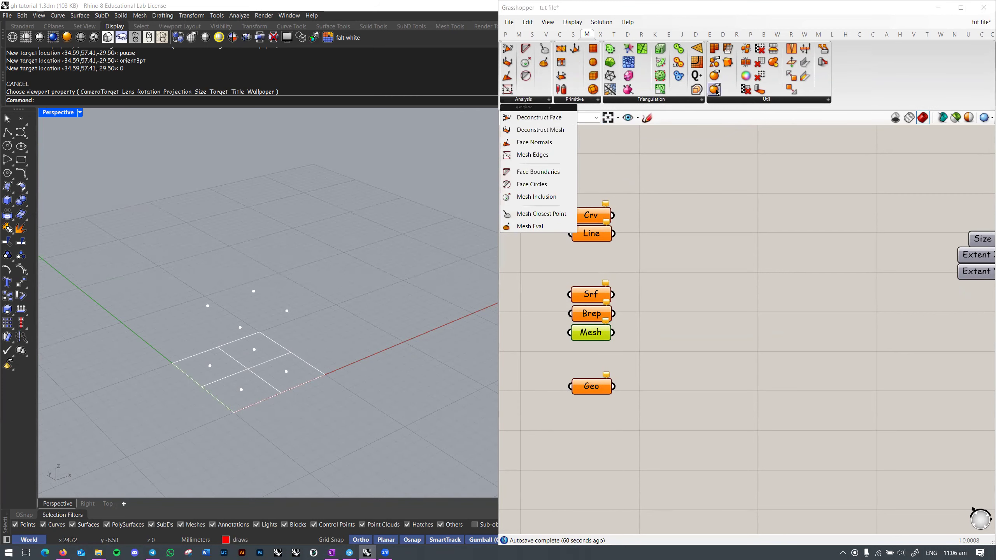
{"action": "left_click", "coordinate": [688, 176]}
Step: Browse the Mesh tab's Analysis, Primitive and Triangulation component lists
{"action": "left_click", "coordinate": [538, 102]}
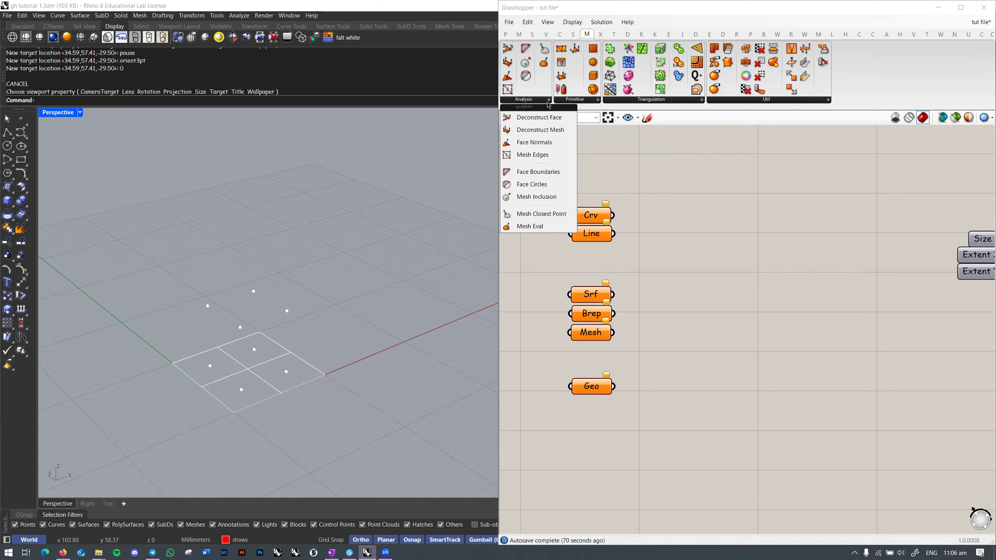
{"action": "left_click", "coordinate": [572, 100]}
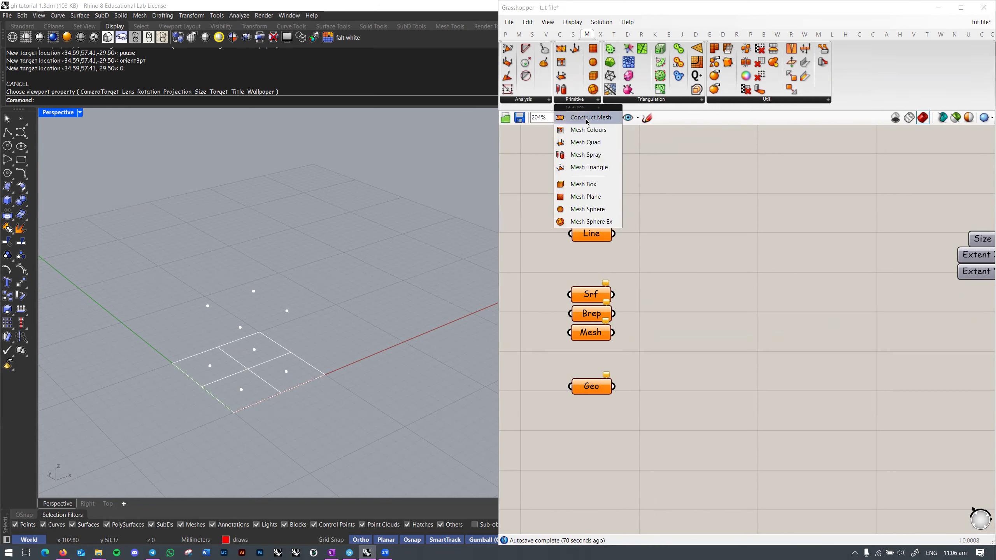
{"action": "left_click", "coordinate": [649, 100]}
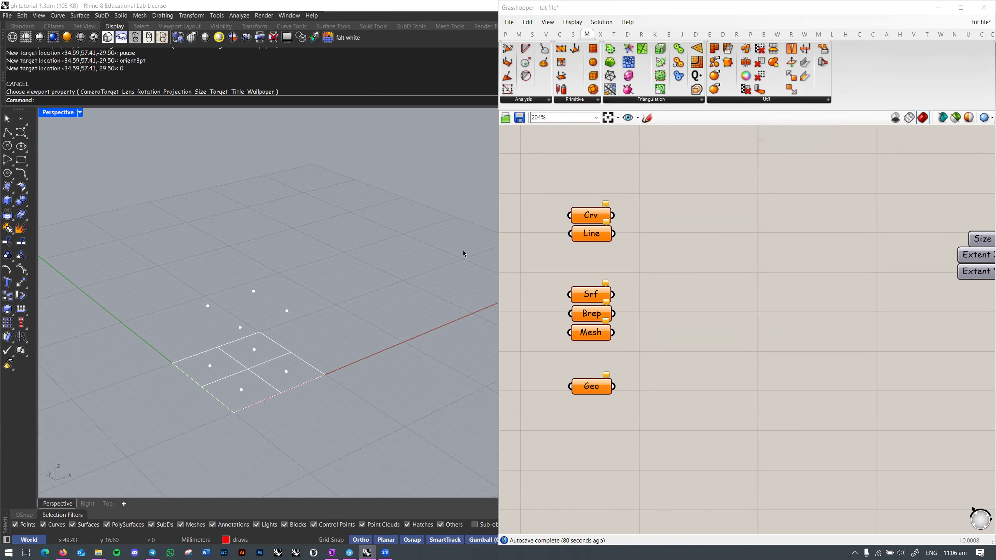
{"action": "scroll", "coordinate": [694, 305], "scroll_direction": "down", "scroll_amount": 3}
{"action": "scroll", "coordinate": [308, 292], "scroll_direction": "down", "scroll_amount": 4}
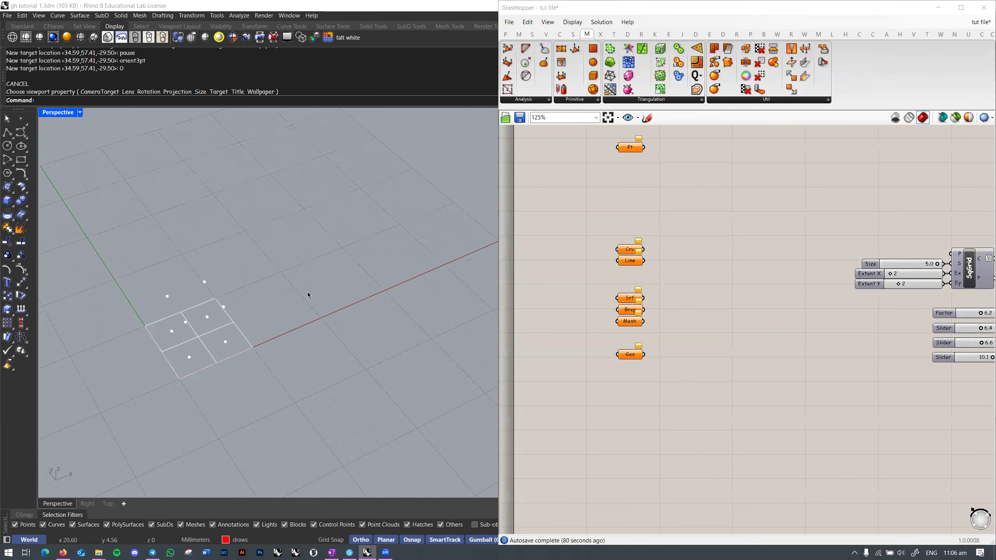
Step: Show the hidden objects and assign the 16 red points to the Pt parameter
{"action": "key", "text": "ctrl+shift+h"}
{"action": "scroll", "coordinate": [393, 298], "scroll_direction": "down", "scroll_amount": 4}
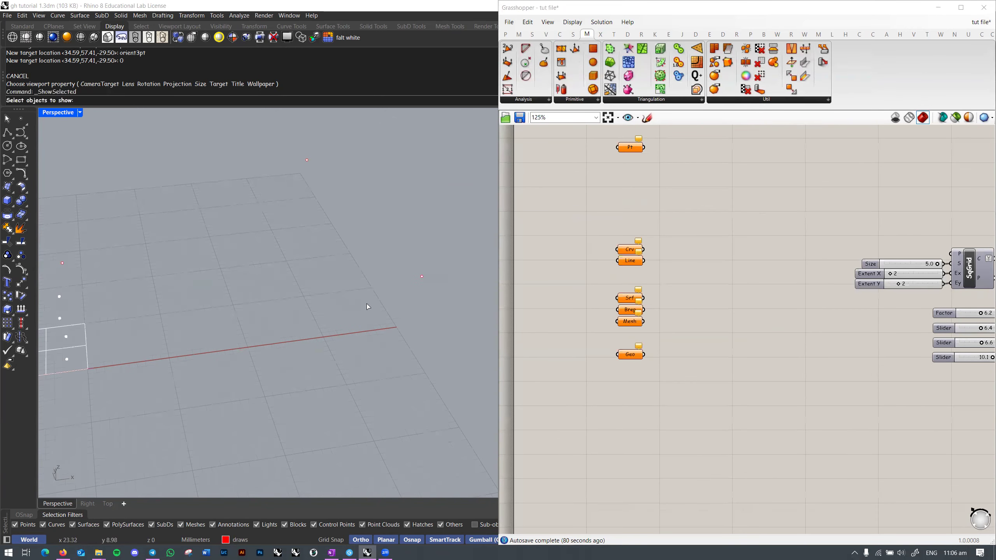
{"action": "key", "text": "Escape"}
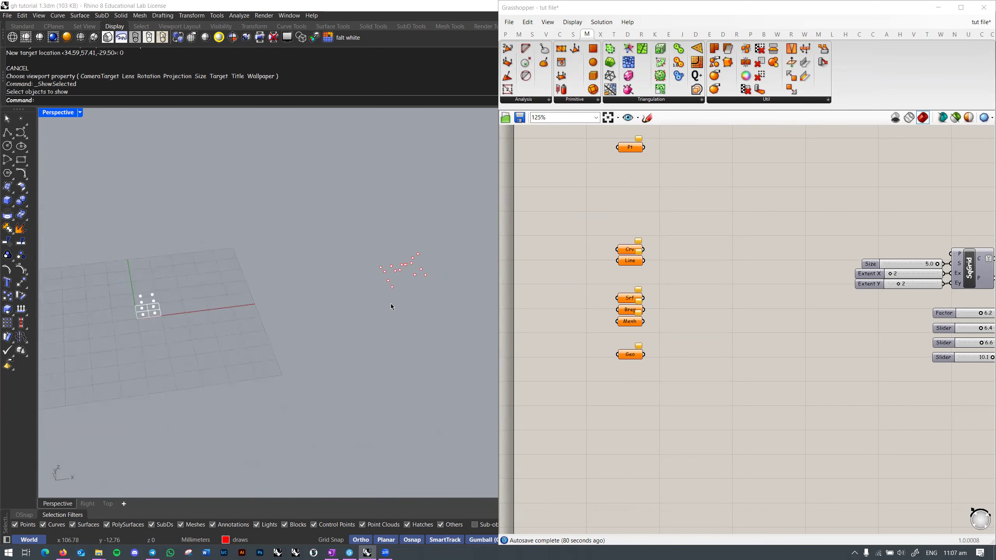
{"action": "right_click_drag", "start_coordinate": [396, 260], "coordinate": [288, 301], "text": "shift"}
{"action": "scroll", "coordinate": [288, 302], "scroll_direction": "up", "scroll_amount": 5}
{"action": "left_click_drag", "start_coordinate": [265, 234], "coordinate": [65, 367]}
{"action": "right_click_drag", "start_coordinate": [236, 335], "coordinate": [281, 333]}
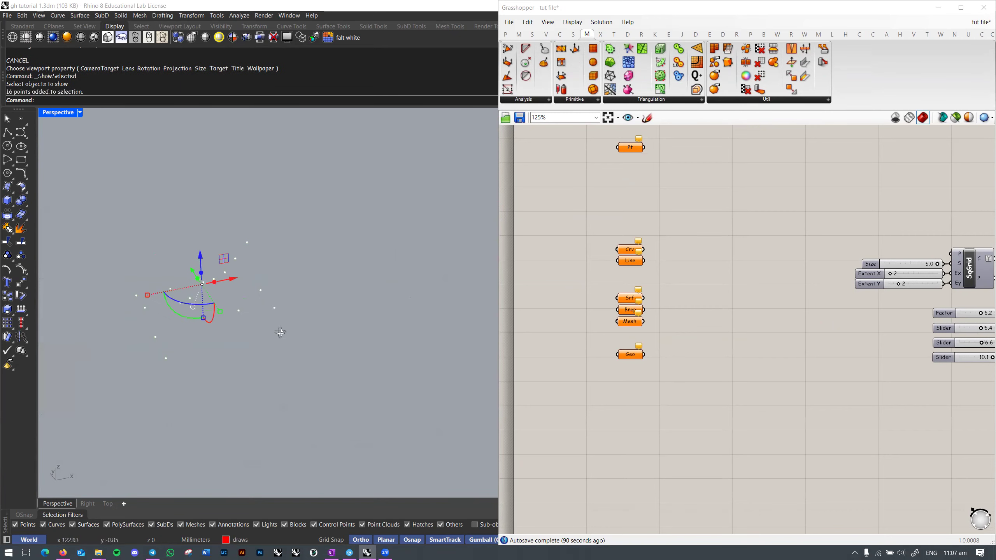
{"action": "right_click_drag", "start_coordinate": [646, 191], "coordinate": [709, 258]}
{"action": "right_click", "coordinate": [691, 212]}
{"action": "left_click", "coordinate": [732, 348]}
Step: Retarget the view on the points, then reselect Pt and list the Triangulation components
{"action": "type", "text": "tri"}
{"action": "key", "text": "Return"}
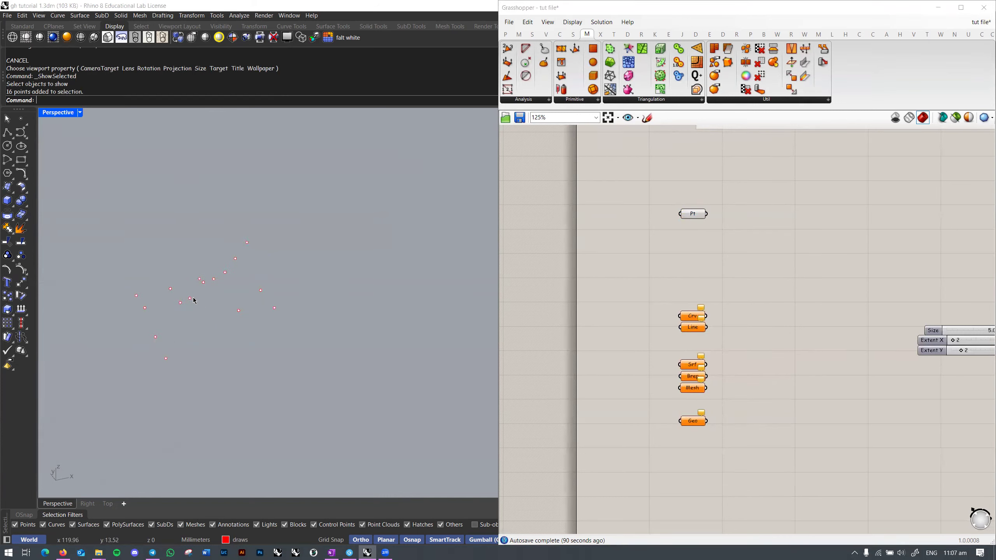
{"action": "left_click", "coordinate": [193, 298]}
{"action": "right_click_drag", "start_coordinate": [239, 300], "coordinate": [371, 334]}
{"action": "left_click", "coordinate": [690, 217]}
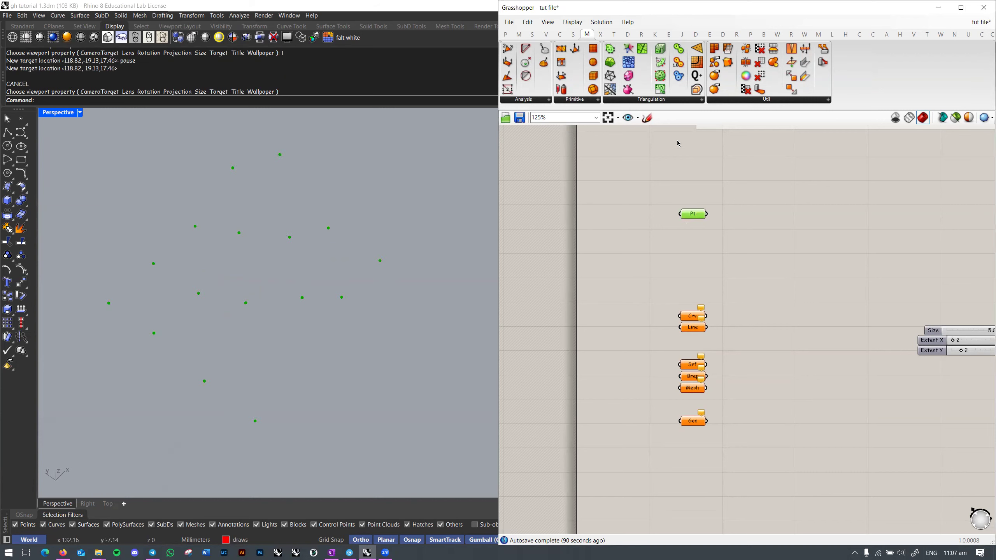
{"action": "left_click", "coordinate": [650, 103]}
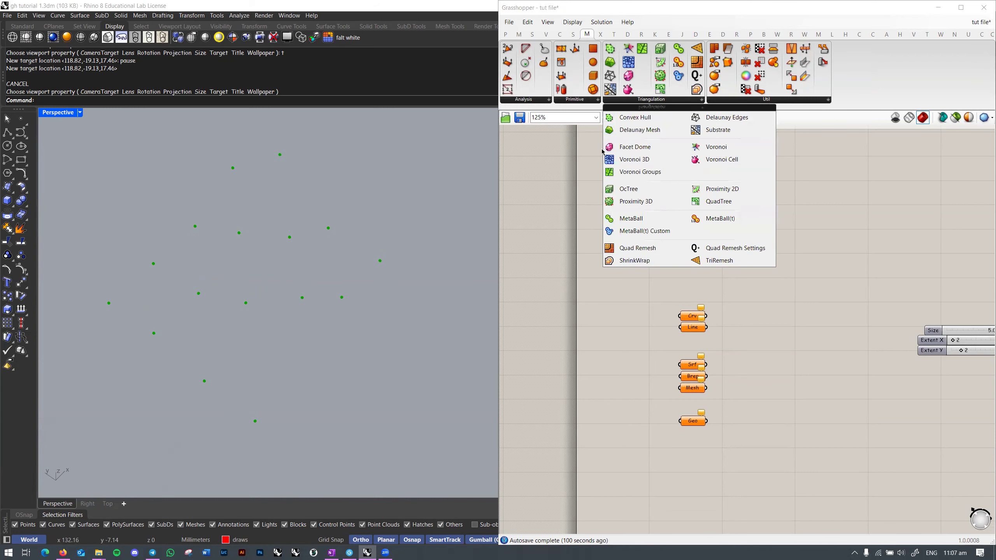
Step: Place a Delaunay Mesh component on the canvas
{"action": "left_click", "coordinate": [641, 134]}
{"action": "left_click", "coordinate": [822, 222]}
{"action": "scroll", "coordinate": [825, 217], "scroll_direction": "up", "scroll_amount": 3}
{"action": "left_click_drag", "start_coordinate": [825, 217], "coordinate": [755, 204]}
{"action": "right_click_drag", "start_coordinate": [380, 296], "coordinate": [347, 344]}
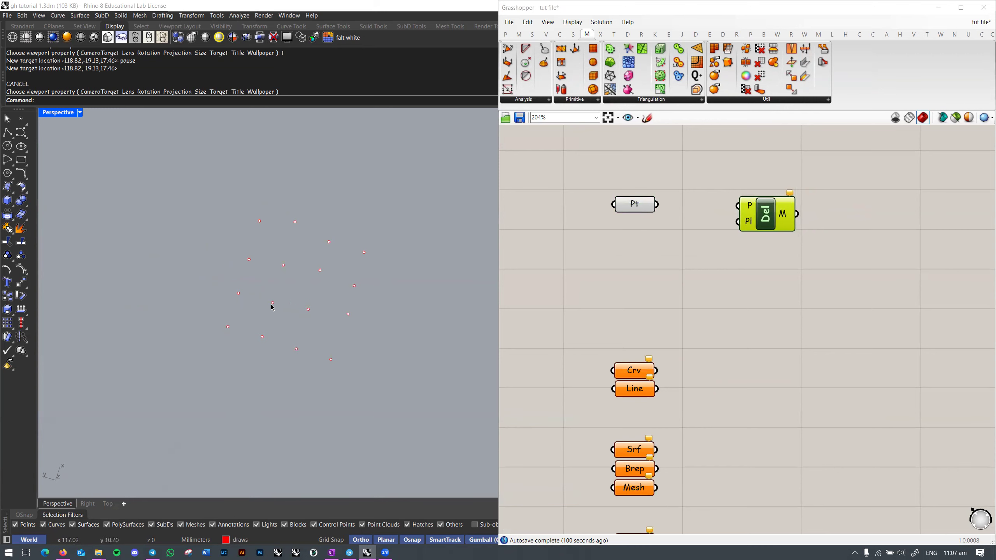
{"action": "right_click_drag", "start_coordinate": [743, 269], "coordinate": [720, 256]}
{"action": "mouse_move", "coordinate": [352, 314]}
{"action": "right_mouse_down"}
{"action": "mouse_move", "coordinate": [361, 268]}
{"action": "mouse_move", "coordinate": [323, 263]}
{"action": "mouse_move", "coordinate": [396, 260]}
{"action": "mouse_move", "coordinate": [334, 298]}
{"action": "mouse_move", "coordinate": [366, 298]}
{"action": "mouse_move", "coordinate": [358, 321]}
{"action": "right_mouse_up"}
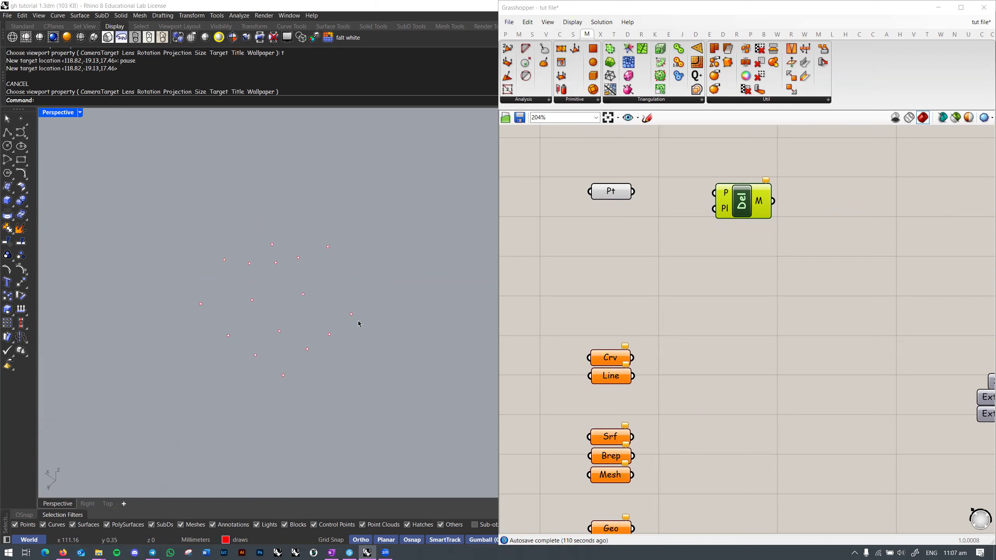
Step: Add Delaunay Edges fed by the points, preview the edges, then delete it
{"action": "left_click", "coordinate": [689, 101]}
{"action": "left_click", "coordinate": [724, 120]}
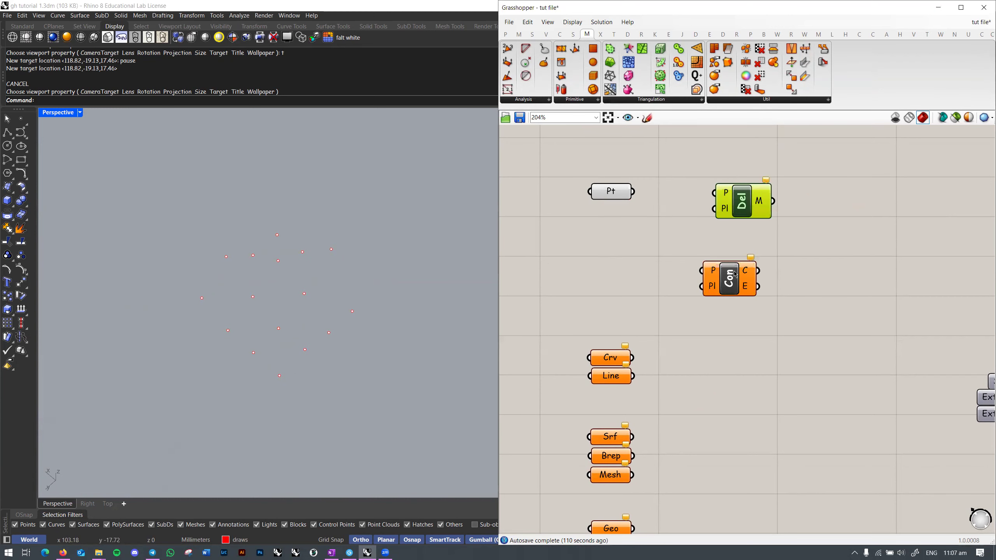
{"action": "left_click", "coordinate": [741, 257]}
{"action": "left_click_drag", "start_coordinate": [714, 248], "coordinate": [643, 190]}
{"action": "left_click", "coordinate": [602, 295]}
{"action": "right_click_drag", "start_coordinate": [471, 309], "coordinate": [618, 270]}
{"action": "left_click", "coordinate": [737, 269]}
{"action": "key", "text": "Delete"}
Step: Wire the points into Delaunay Mesh, inspect the mesh from above, then delete it
{"action": "left_click_drag", "start_coordinate": [633, 192], "coordinate": [749, 205]}
{"action": "right_click_drag", "start_coordinate": [416, 314], "coordinate": [298, 310]}
{"action": "right_click_drag", "start_coordinate": [721, 274], "coordinate": [691, 267]}
{"action": "key", "text": "ctrl+m"}
{"action": "right_click_drag", "start_coordinate": [363, 302], "coordinate": [271, 312]}
{"action": "left_click", "coordinate": [627, 294]}
{"action": "right_click_drag", "start_coordinate": [342, 282], "coordinate": [262, 349]}
{"action": "right_click_drag", "start_coordinate": [318, 333], "coordinate": [340, 286]}
{"action": "mouse_move", "coordinate": [692, 229]}
{"action": "right_mouse_down"}
{"action": "mouse_move", "coordinate": [668, 254]}
{"action": "mouse_move", "coordinate": [672, 229]}
{"action": "right_mouse_up"}
{"action": "left_click", "coordinate": [686, 220]}
{"action": "key", "text": "Delete"}
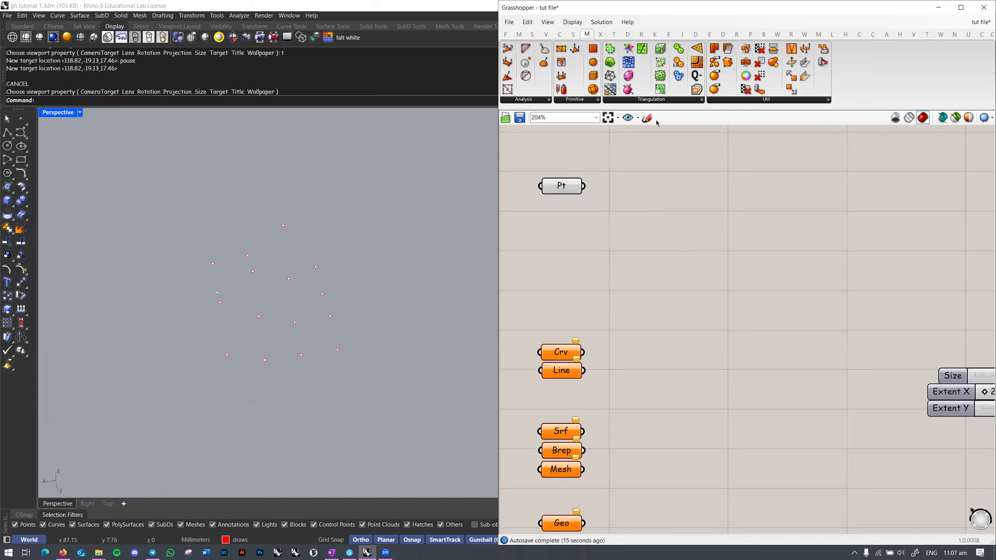
Step: Clear the Pt parameter's stored point values after browsing the Triangulation and Utility lists
{"action": "right_click_drag", "start_coordinate": [640, 146], "coordinate": [676, 156]}
{"action": "left_click", "coordinate": [666, 100]}
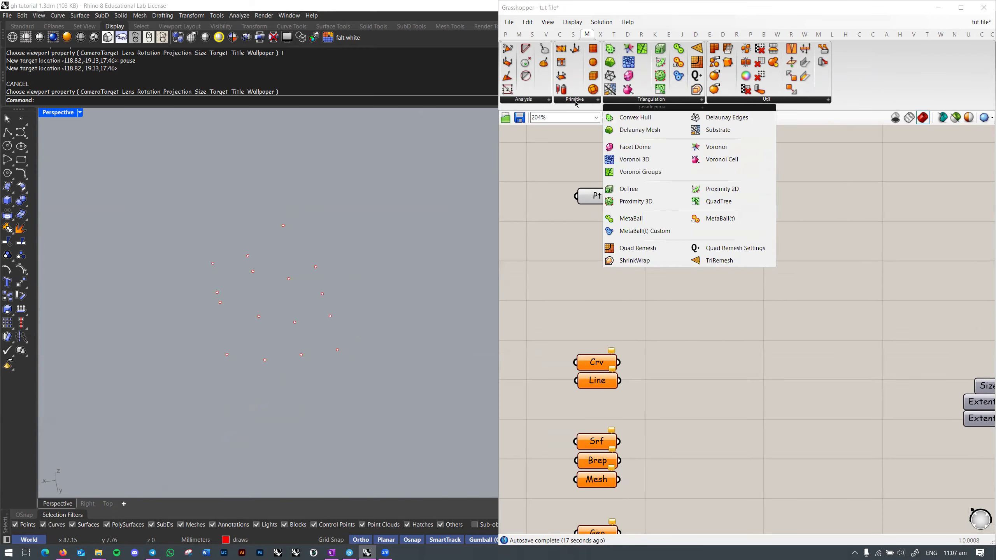
{"action": "left_click", "coordinate": [769, 101]}
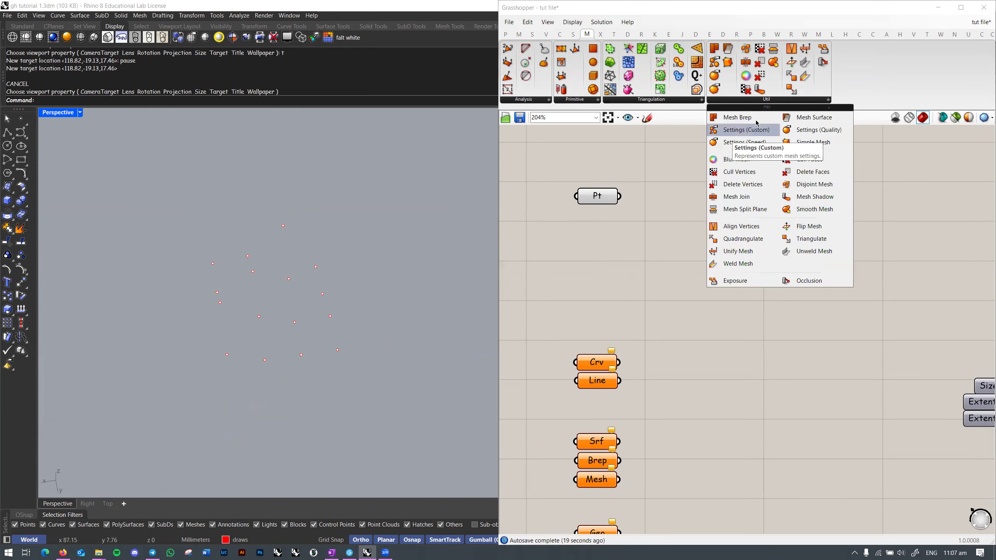
{"action": "right_click", "coordinate": [597, 196]}
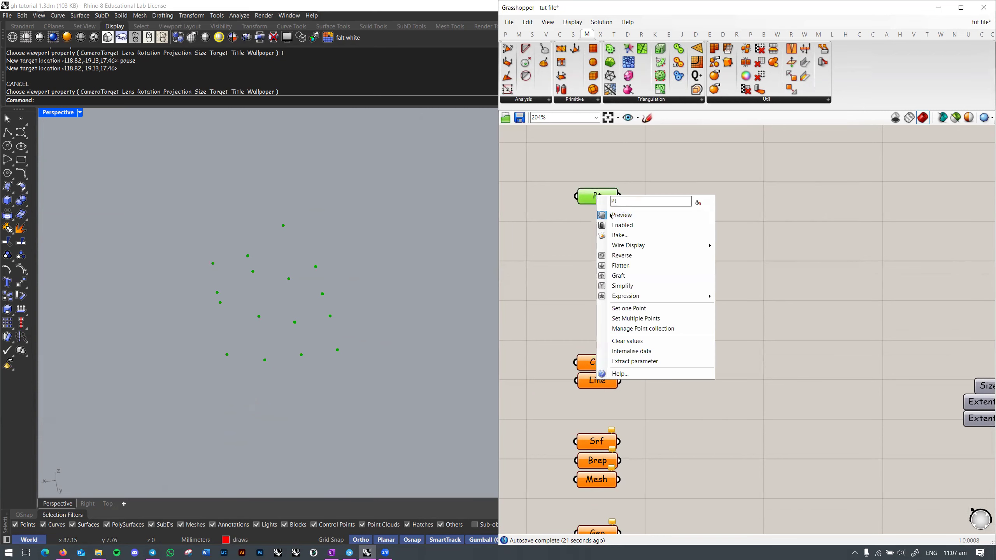
{"action": "left_click", "coordinate": [718, 243]}
{"action": "right_click", "coordinate": [597, 192]}
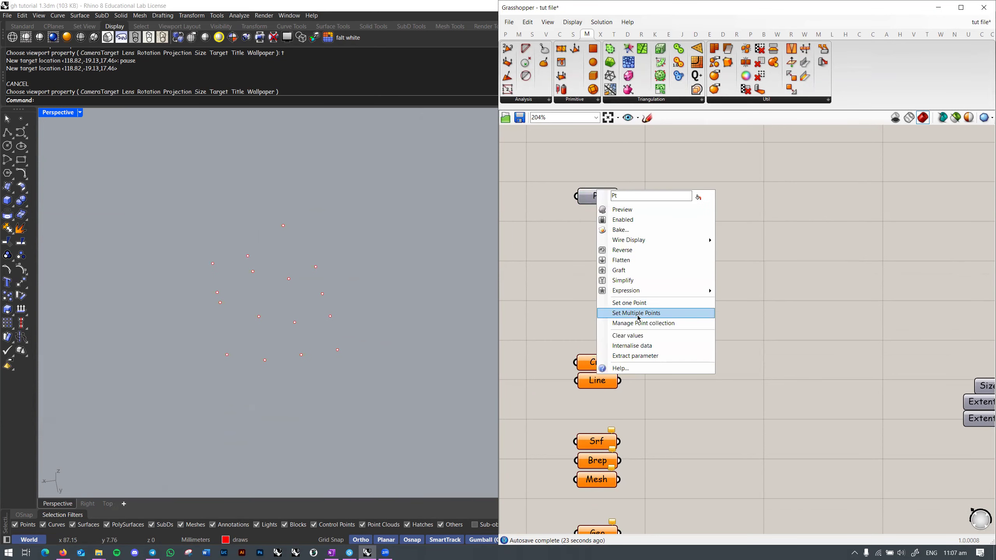
{"action": "left_click", "coordinate": [639, 335]}
{"action": "scroll", "coordinate": [694, 277], "scroll_direction": "down", "scroll_amount": 8}
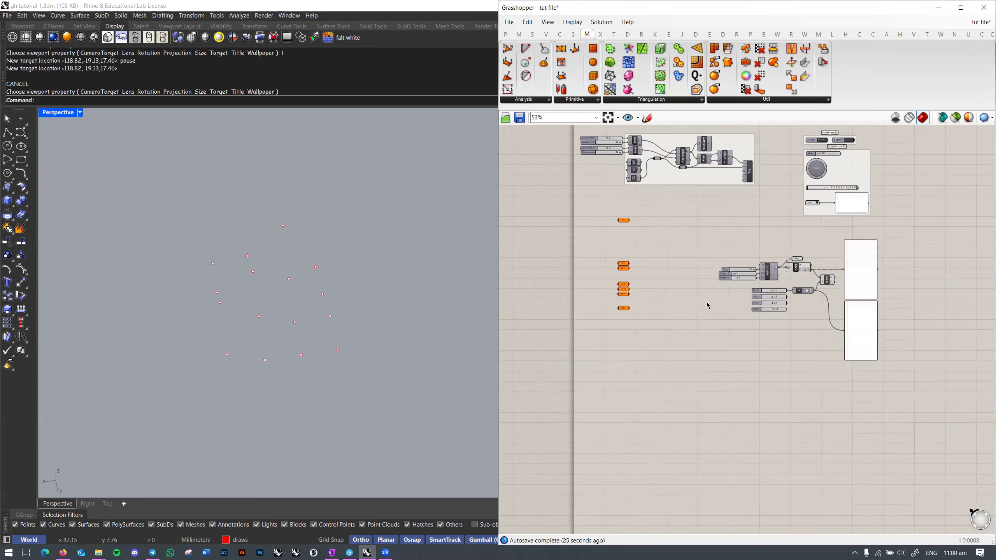
Step: Save the Grasshopper definition and then the Rhino model with Ctrl+S
{"action": "scroll", "coordinate": [665, 269], "scroll_direction": "up", "scroll_amount": 4}
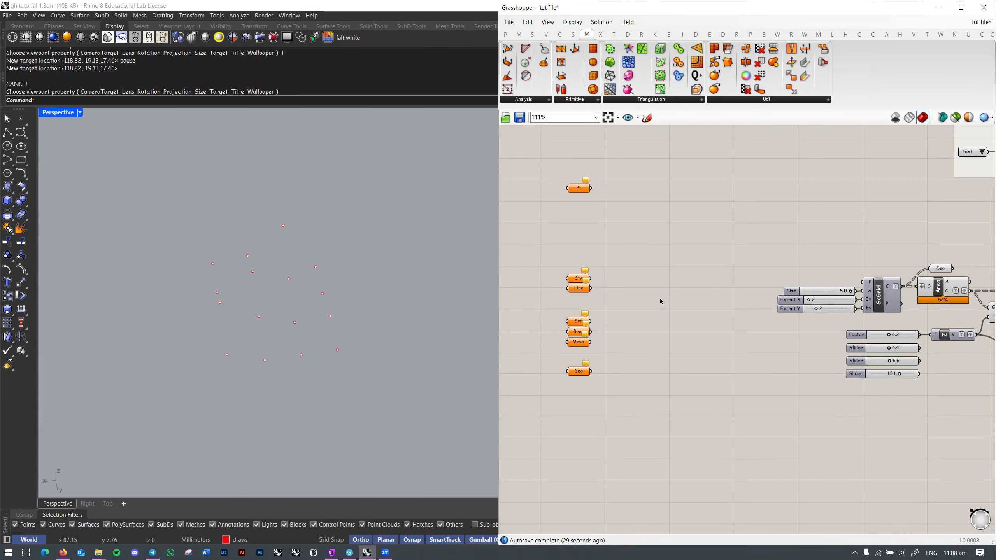
{"action": "scroll", "coordinate": [678, 278], "scroll_direction": "down", "scroll_amount": 2}
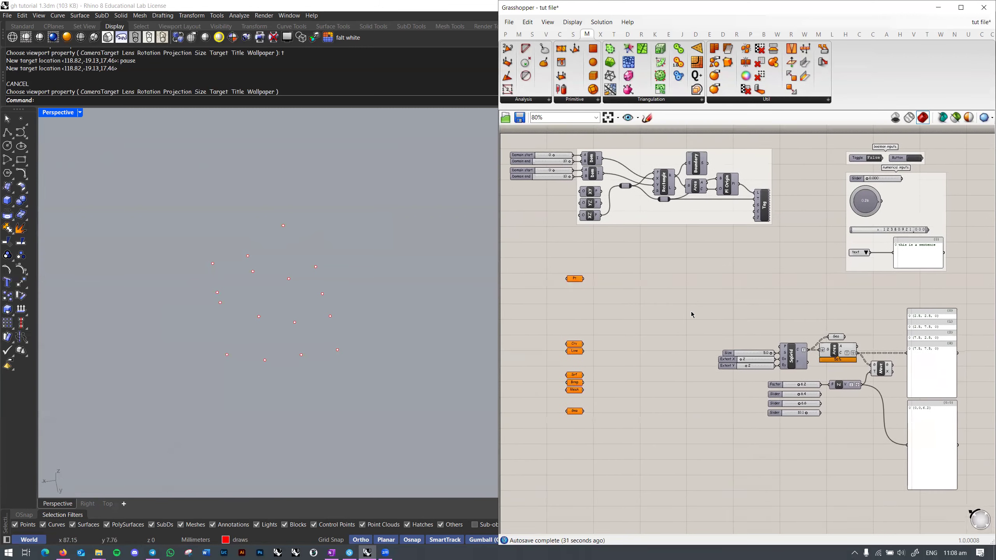
{"action": "right_click_drag", "start_coordinate": [692, 313], "coordinate": [693, 299]}
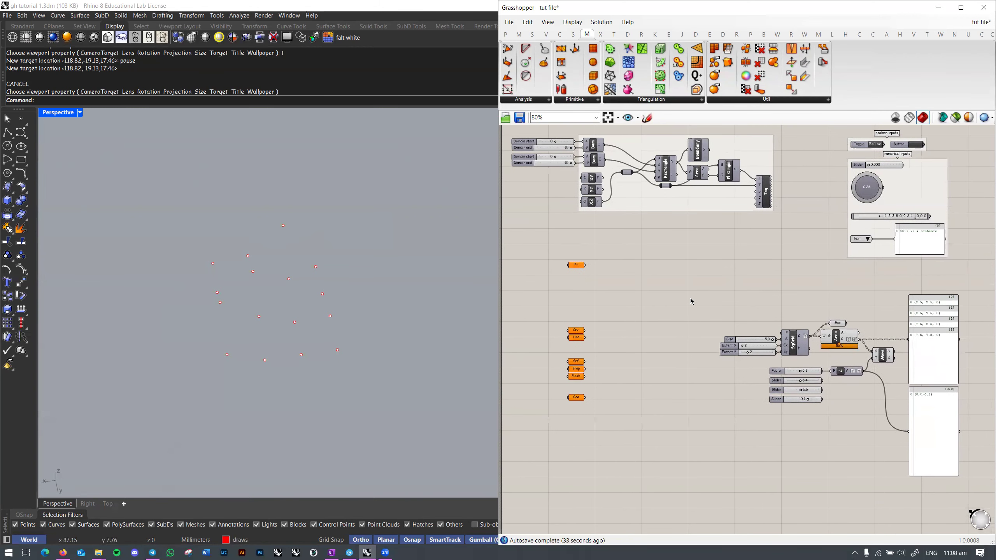
{"action": "right_click_drag", "start_coordinate": [670, 322], "coordinate": [676, 318]}
{"action": "key", "text": "ctrl+s"}
{"action": "left_click", "coordinate": [405, 288]}
{"action": "key", "text": "ctrl+s"}
Step: Pan the definition and orbit the view to review the grid and points
{"action": "scroll", "coordinate": [400, 296], "scroll_direction": "down", "scroll_amount": 2}
{"action": "mouse_move", "coordinate": [400, 295]}
{"action": "right_mouse_down"}
{"action": "mouse_move", "coordinate": [416, 287]}
{"action": "mouse_move", "coordinate": [413, 304]}
{"action": "right_mouse_up"}
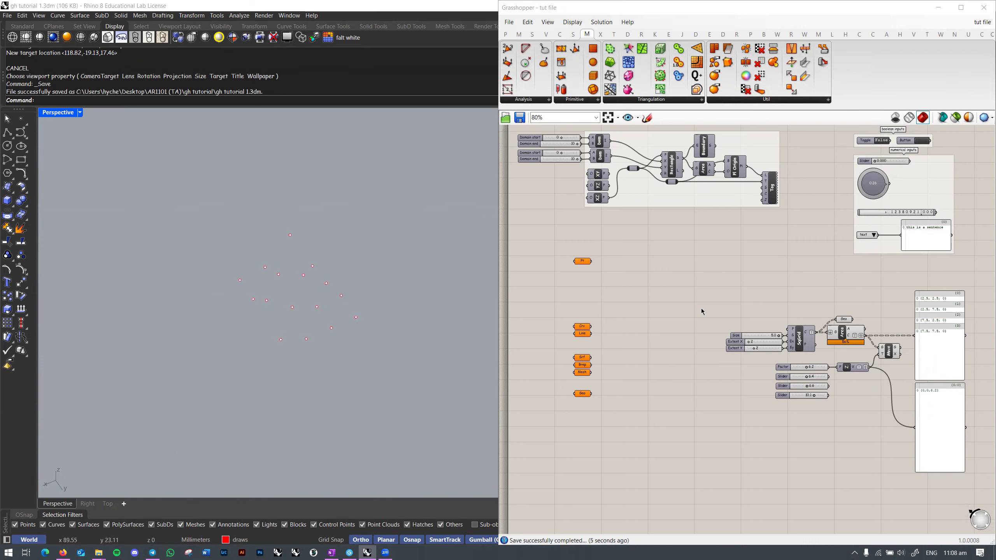
{"action": "right_click_drag", "start_coordinate": [718, 308], "coordinate": [702, 314]}
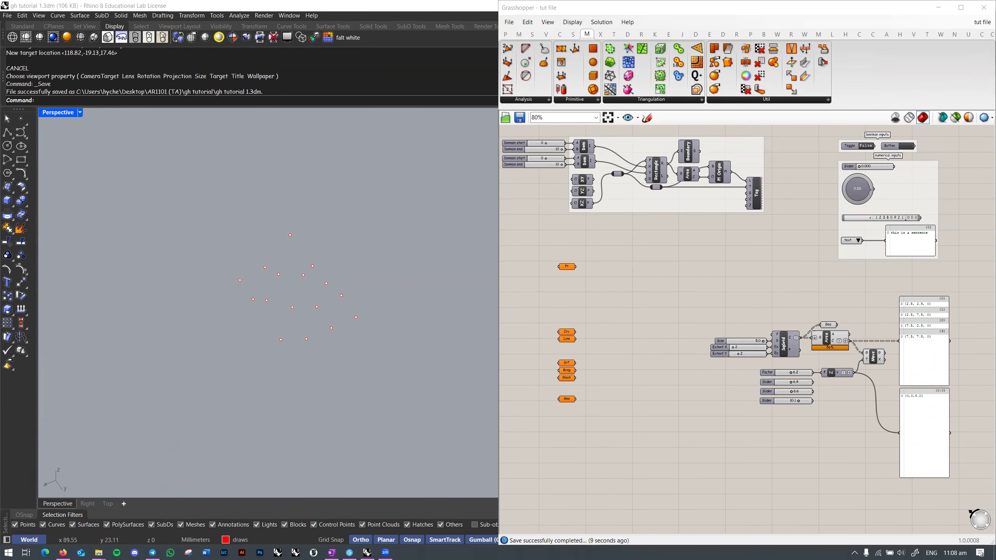
{"action": "right_click_drag", "start_coordinate": [766, 322], "coordinate": [754, 304]}
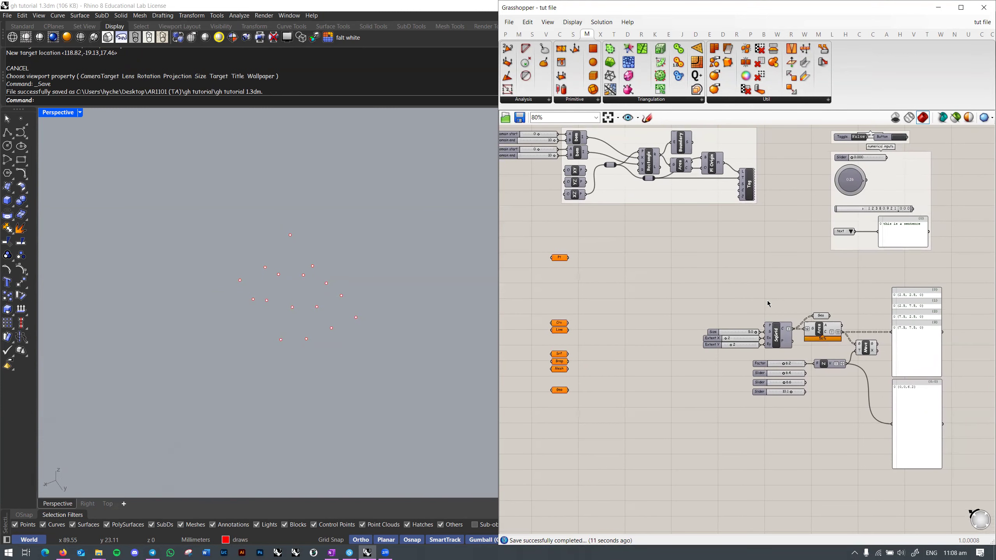
{"action": "right_click_drag", "start_coordinate": [823, 281], "coordinate": [813, 286]}
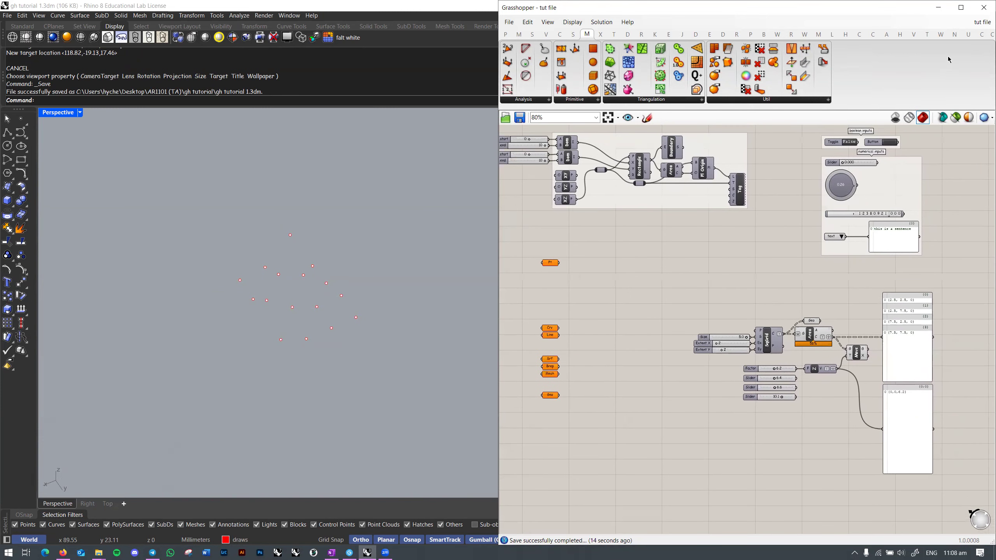
{"action": "mouse_move", "coordinate": [720, 275]}
{"action": "right_mouse_down"}
{"action": "mouse_move", "coordinate": [730, 253]}
{"action": "mouse_move", "coordinate": [724, 260]}
{"action": "right_mouse_up"}
{"action": "scroll", "coordinate": [339, 320], "scroll_direction": "down", "scroll_amount": 5}
{"action": "right_click_drag", "start_coordinate": [338, 321], "coordinate": [422, 325]}
Step: Pan across the Grasshopper definition and orbit the Perspective view around the grid and points
{"action": "left_click", "coordinate": [739, 264]}
{"action": "right_click_drag", "start_coordinate": [783, 276], "coordinate": [731, 274]}
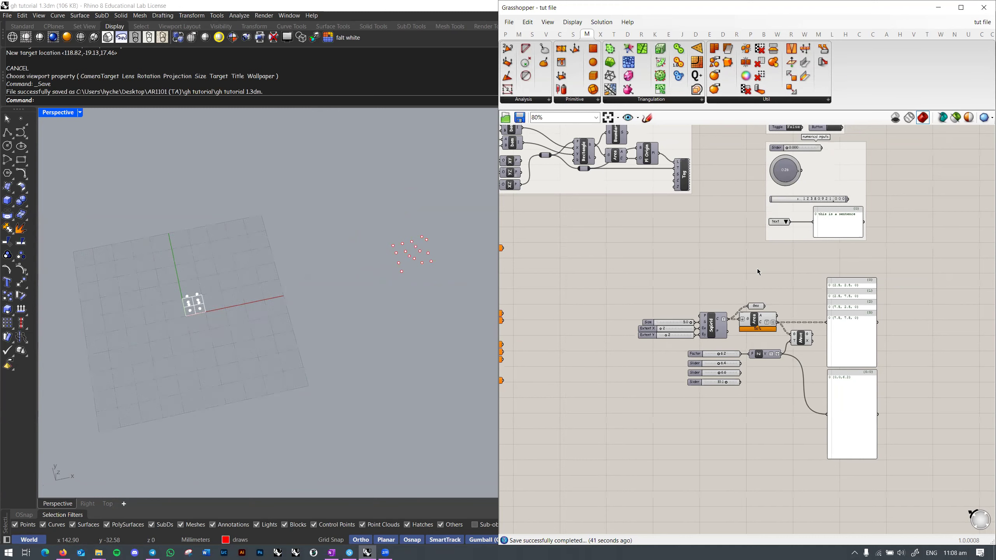
{"action": "right_click_drag", "start_coordinate": [737, 259], "coordinate": [752, 252]}
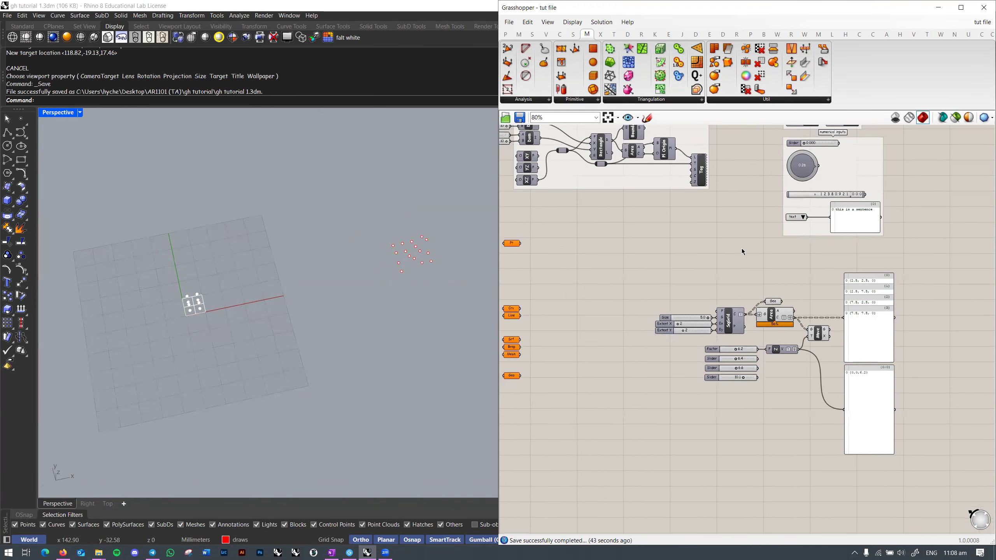
{"action": "right_click_drag", "start_coordinate": [669, 259], "coordinate": [705, 258]}
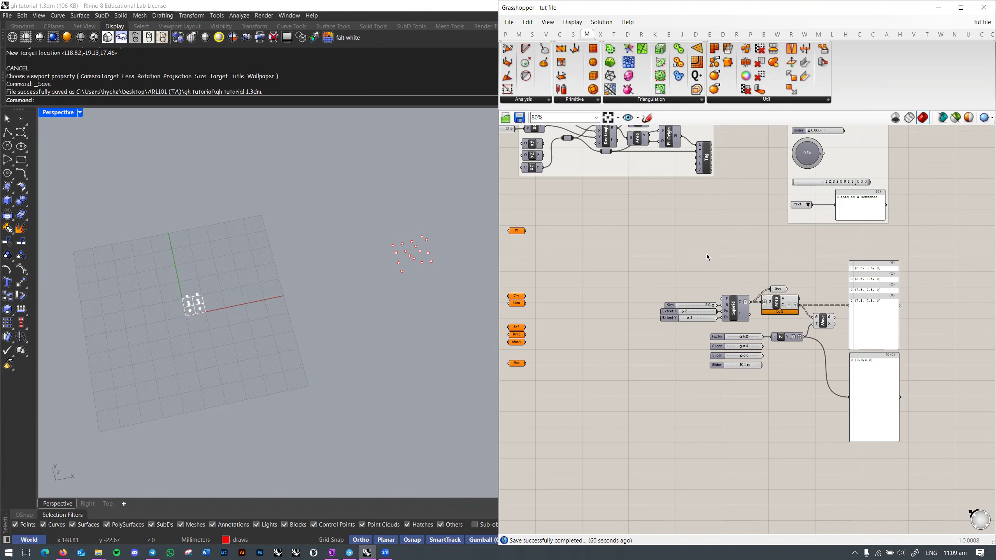
{"action": "mouse_move", "coordinate": [710, 257]}
{"action": "right_mouse_down"}
{"action": "mouse_move", "coordinate": [697, 260]}
{"action": "mouse_move", "coordinate": [718, 245]}
{"action": "right_mouse_up"}
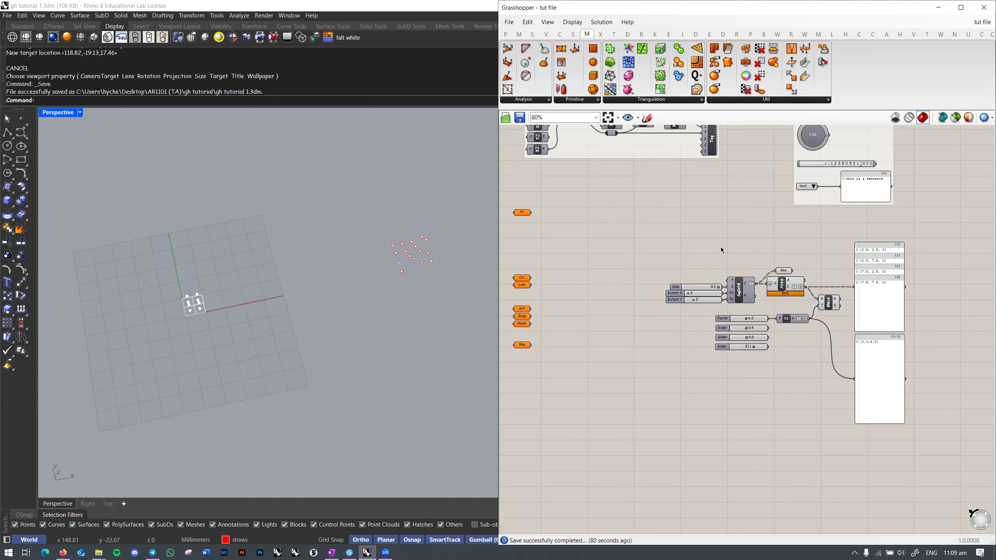
{"action": "right_click_drag", "start_coordinate": [724, 246], "coordinate": [720, 243]}
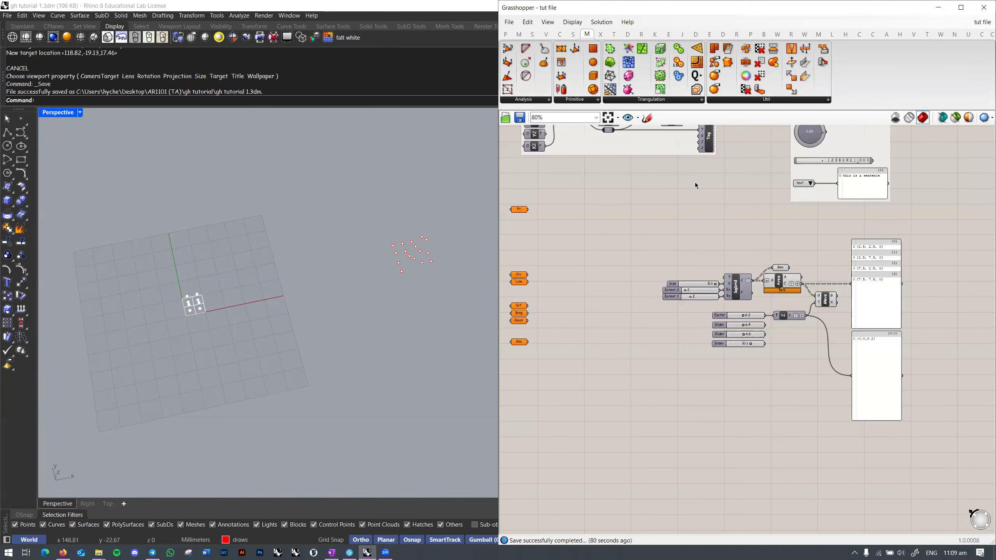
{"action": "right_click_drag", "start_coordinate": [736, 226], "coordinate": [745, 195]}
{"action": "scroll", "coordinate": [674, 207], "scroll_direction": "down", "scroll_amount": 4}
{"action": "scroll", "coordinate": [407, 246], "scroll_direction": "up", "scroll_amount": 1}
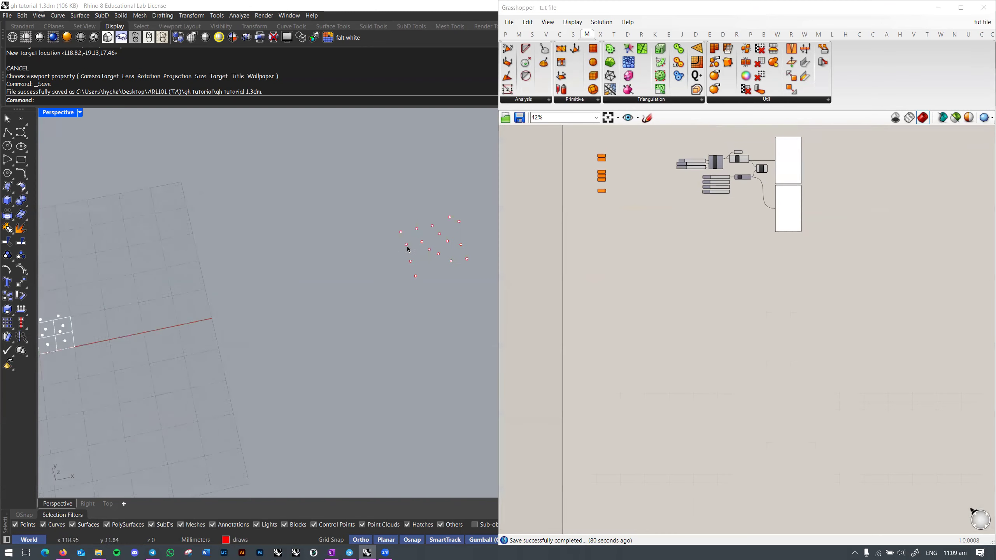
{"action": "mouse_move", "coordinate": [404, 266]}
{"action": "right_mouse_down"}
{"action": "mouse_move", "coordinate": [360, 299]}
{"action": "mouse_move", "coordinate": [422, 273]}
{"action": "right_mouse_up"}
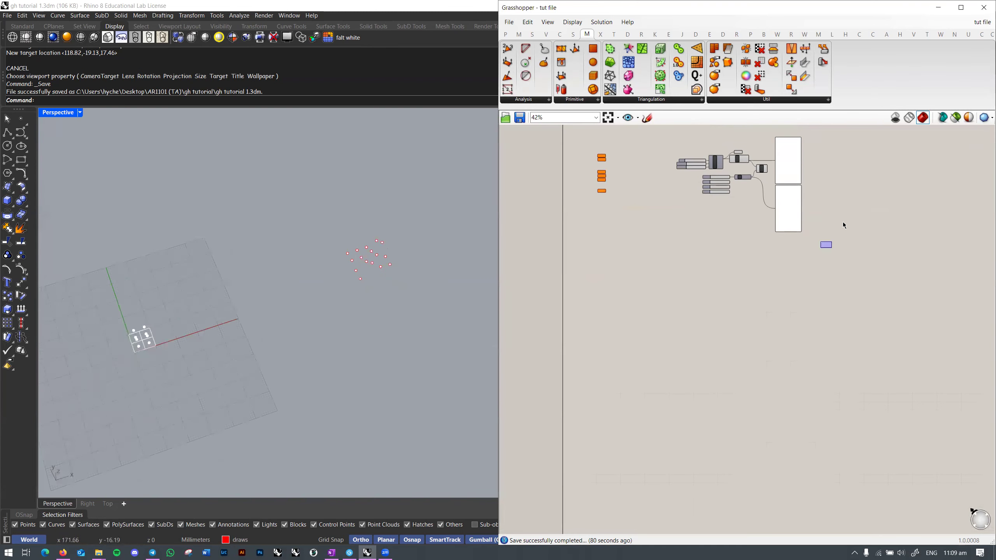
Step: Start opening a Grasshopper definition and browse up to the Desktop folder
{"action": "left_click", "coordinate": [508, 21]}
{"action": "left_click", "coordinate": [530, 47]}
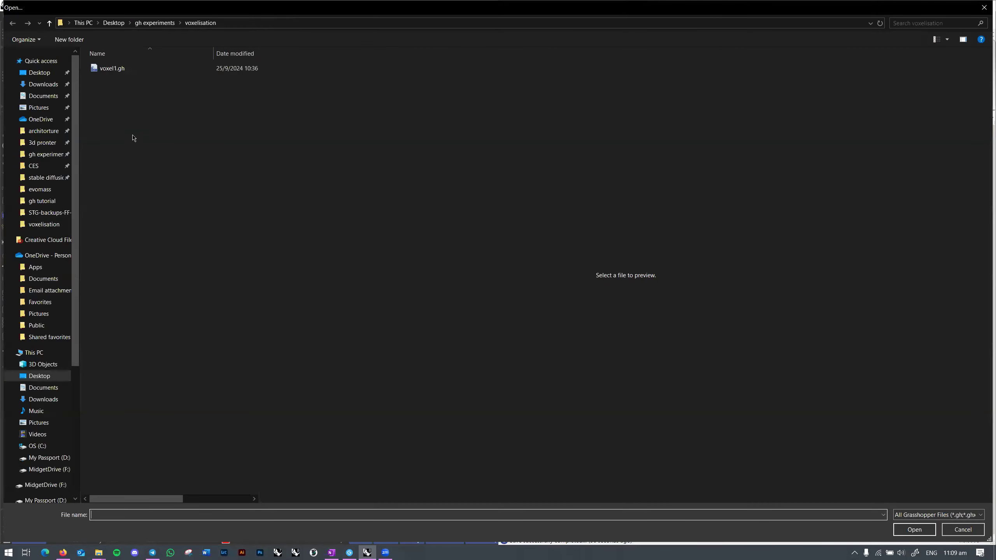
{"action": "left_click", "coordinate": [155, 22]}
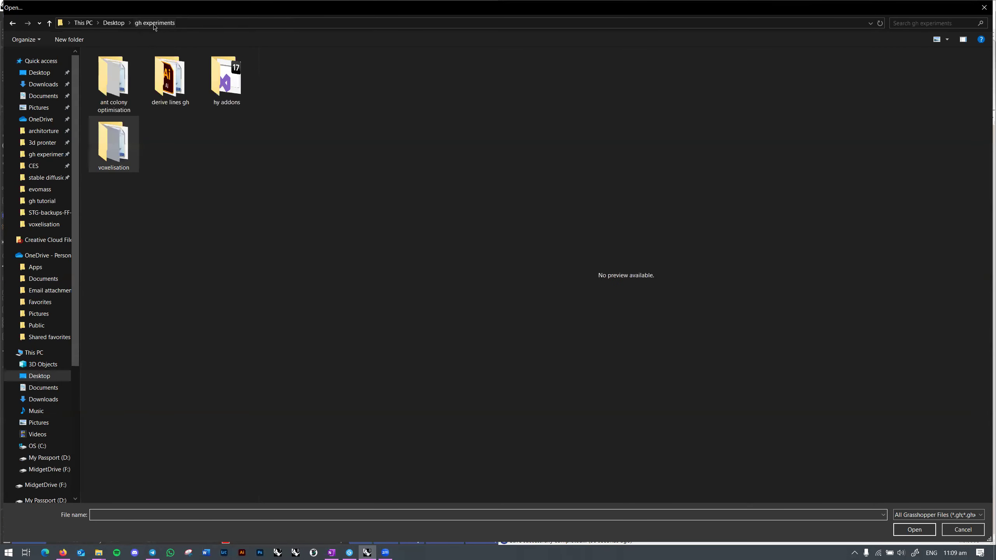
{"action": "left_click", "coordinate": [114, 22]}
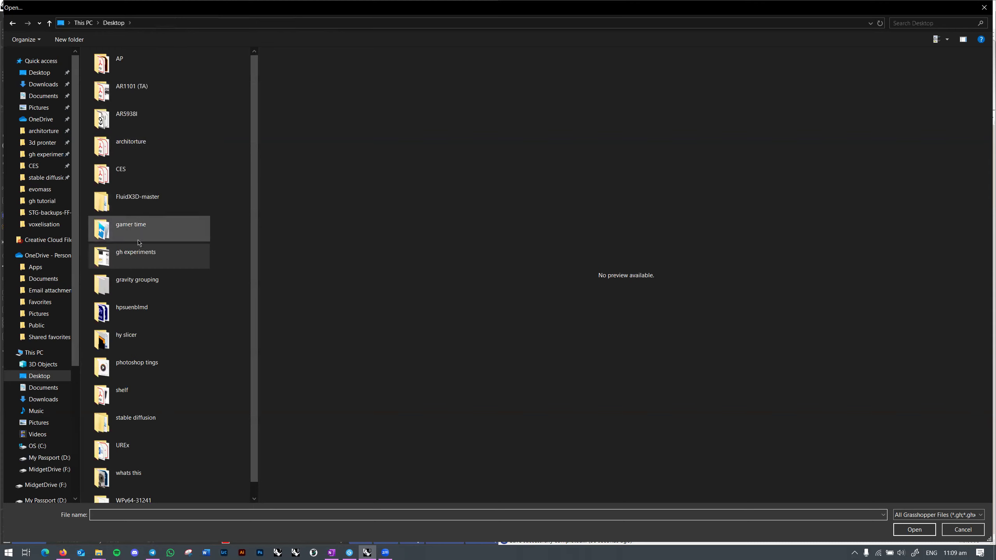
{"action": "scroll", "coordinate": [165, 379], "scroll_direction": "down", "scroll_amount": 1}
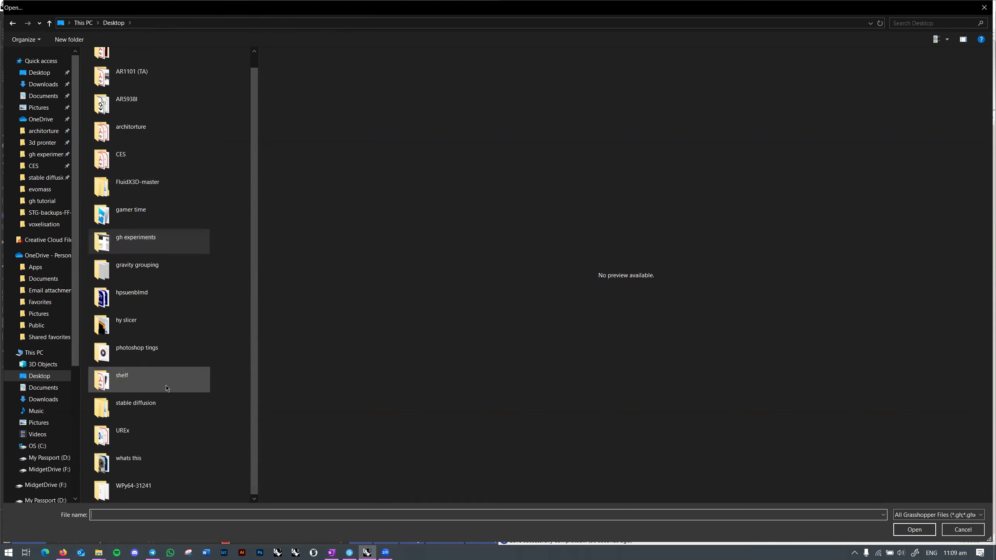
{"action": "scroll", "coordinate": [156, 427], "scroll_direction": "up", "scroll_amount": 1}
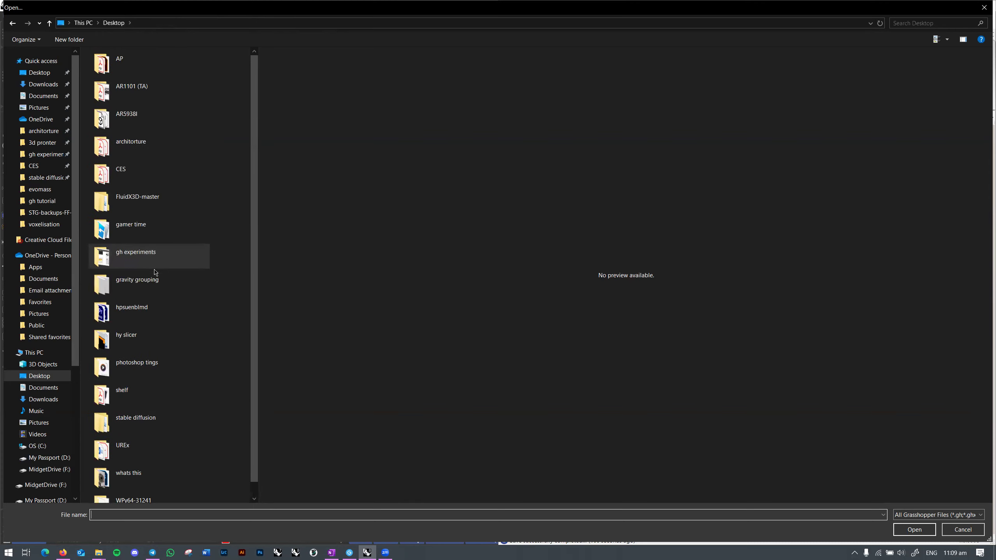
{"action": "scroll", "coordinate": [170, 360], "scroll_direction": "down", "scroll_amount": 1}
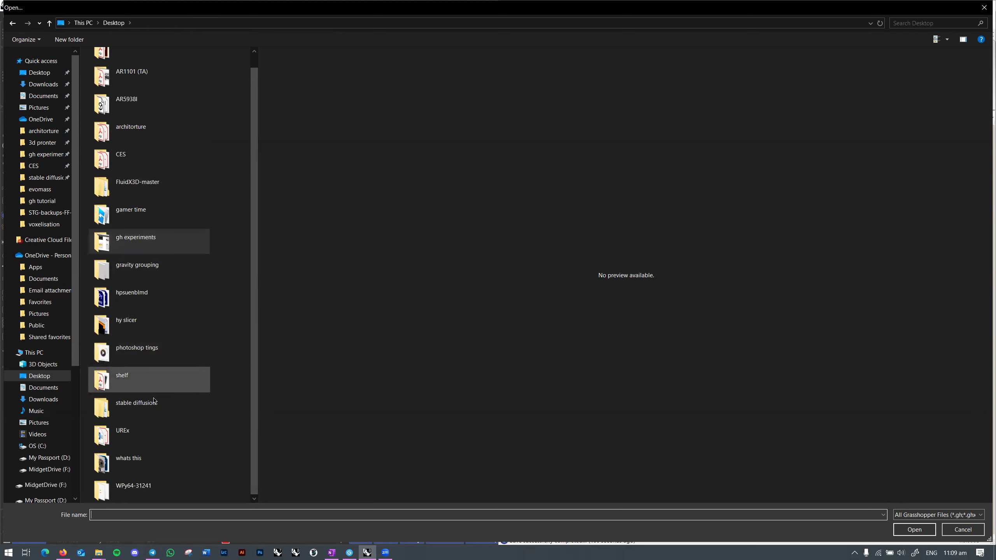
{"action": "scroll", "coordinate": [166, 389], "scroll_direction": "up", "scroll_amount": 1}
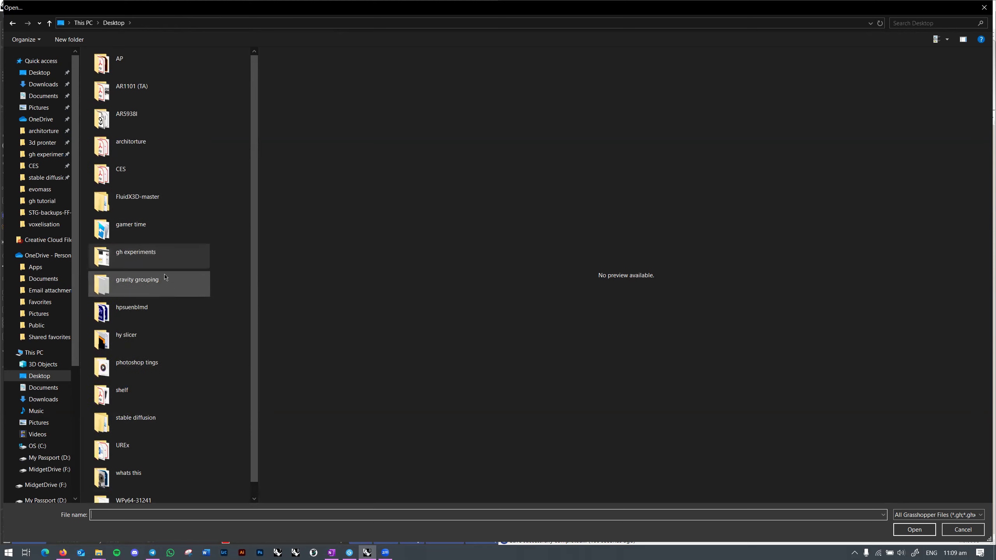
Step: Open derive path generator.gh from gh experiments > derive lines gh
{"action": "double_click", "coordinate": [164, 253]}
{"action": "left_click", "coordinate": [209, 203]}
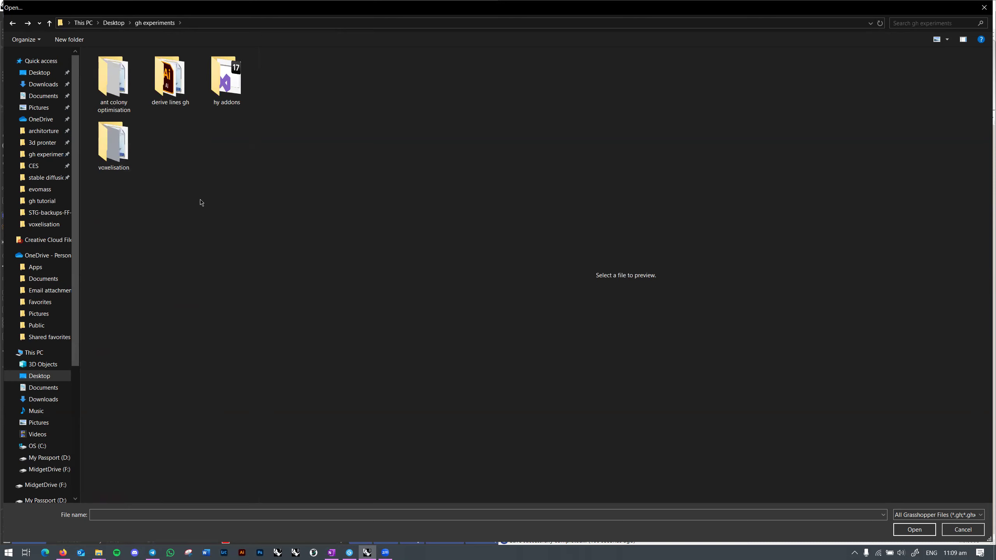
{"action": "double_click", "coordinate": [156, 89]}
{"action": "left_click", "coordinate": [123, 73]}
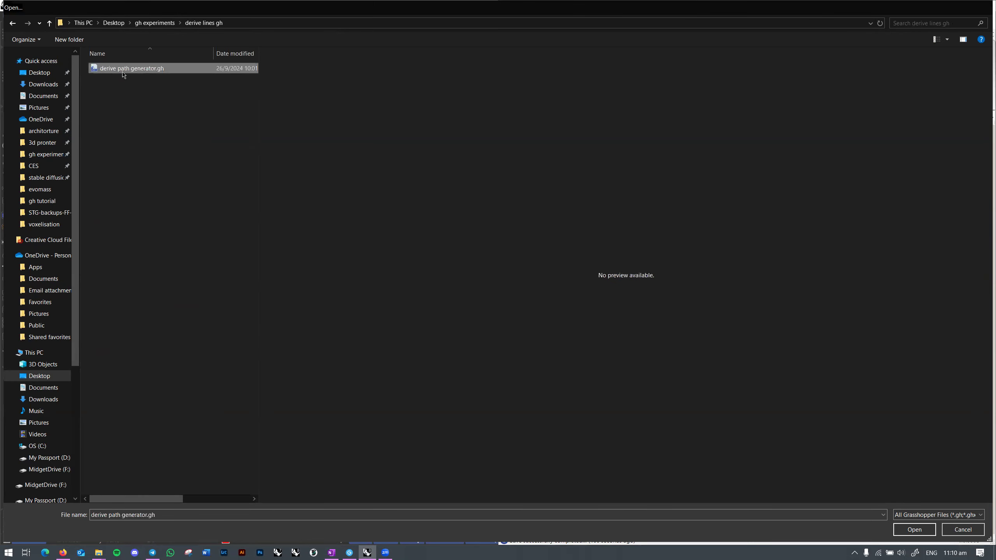
{"action": "double_click", "coordinate": [123, 70]}
Step: Hide the cluster of 16 points and switch the viewport to the Top view
{"action": "right_click_drag", "start_coordinate": [356, 309], "coordinate": [310, 310]}
{"action": "left_click_drag", "start_coordinate": [320, 301], "coordinate": [217, 365]}
{"action": "key", "text": "ctrl+h"}
{"action": "key", "text": "ctrl+F1"}
Step: Switch to Firefox and open a new browser tab
{"action": "right_click_drag", "start_coordinate": [729, 296], "coordinate": [742, 324]}
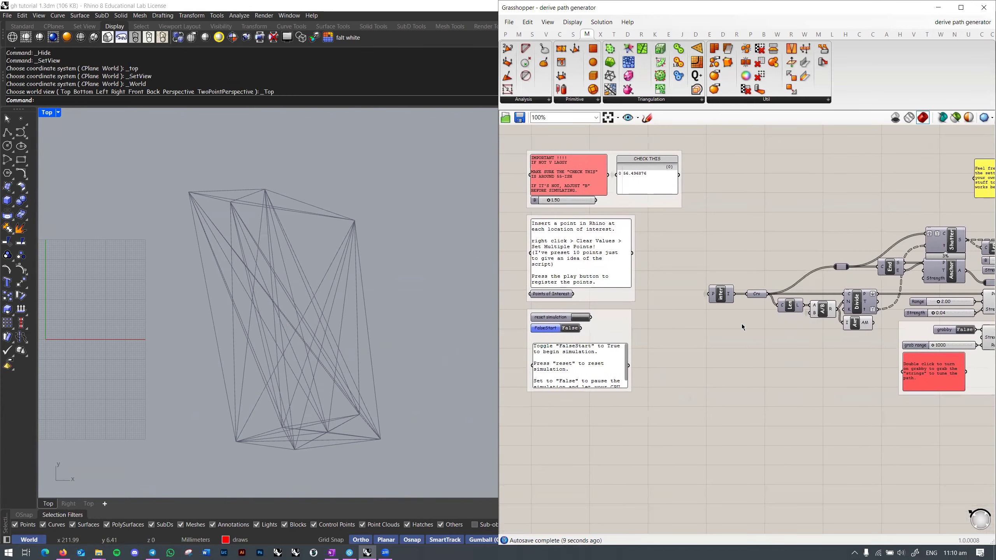
{"action": "key", "text": "alt+Tab"}
{"action": "key", "text": "alt+Tab"}
{"action": "key", "text": "alt+Tab"}
{"action": "key", "text": "alt+Tab"}
{"action": "key", "text": "alt+Tab"}
{"action": "key", "text": "alt+Tab"}
{"action": "key", "text": "alt+Tab"}
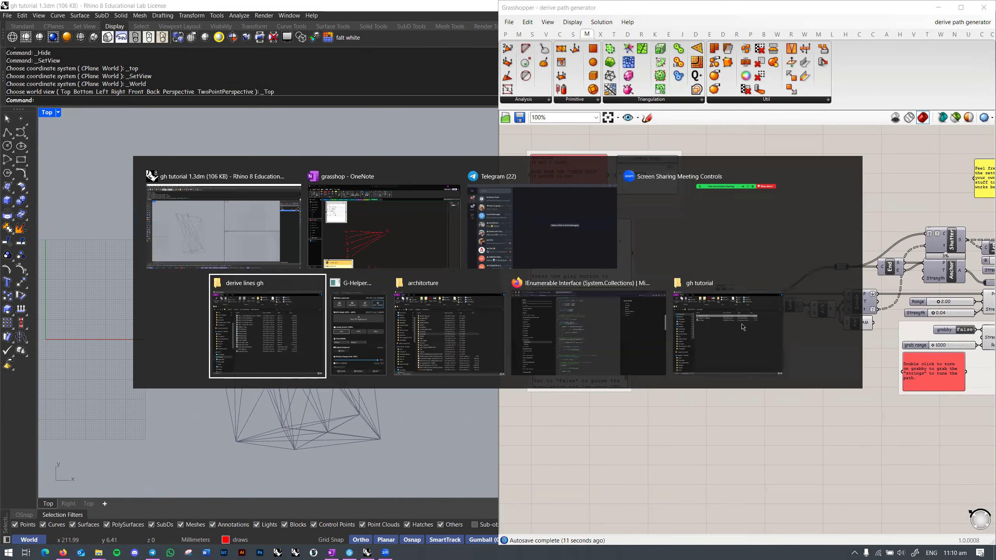
{"action": "key", "text": "ctrl+t"}
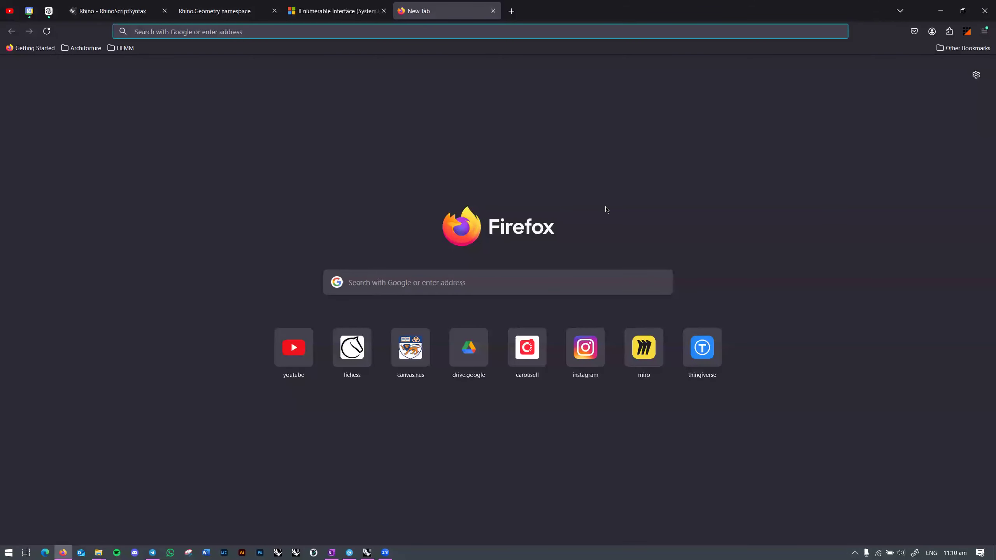
Step: Search Google Images for 'frei otto wet thread'
{"action": "type", "text": "frei otto wet thread"}
{"action": "key", "text": "Return"}
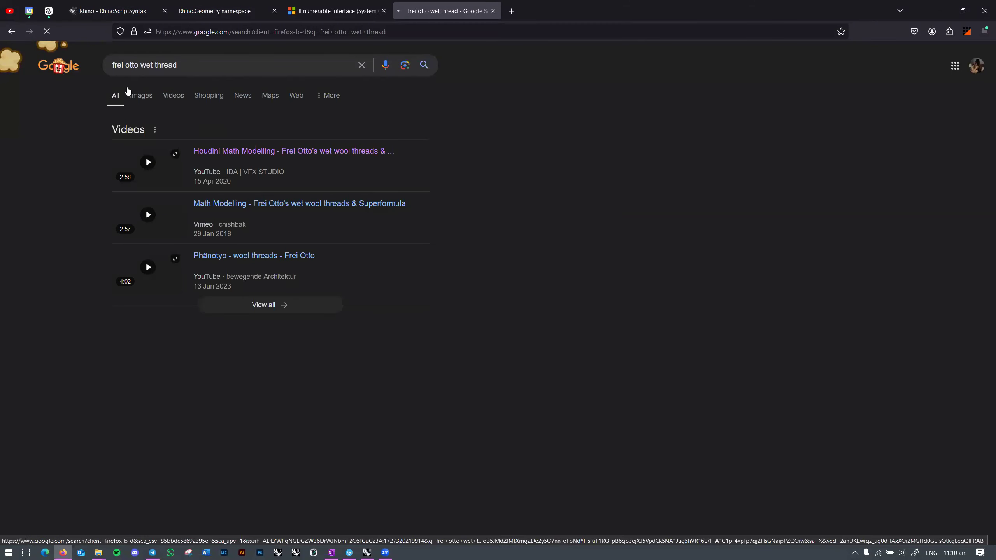
{"action": "left_click", "coordinate": [137, 95]}
{"action": "right_click", "coordinate": [632, 80]}
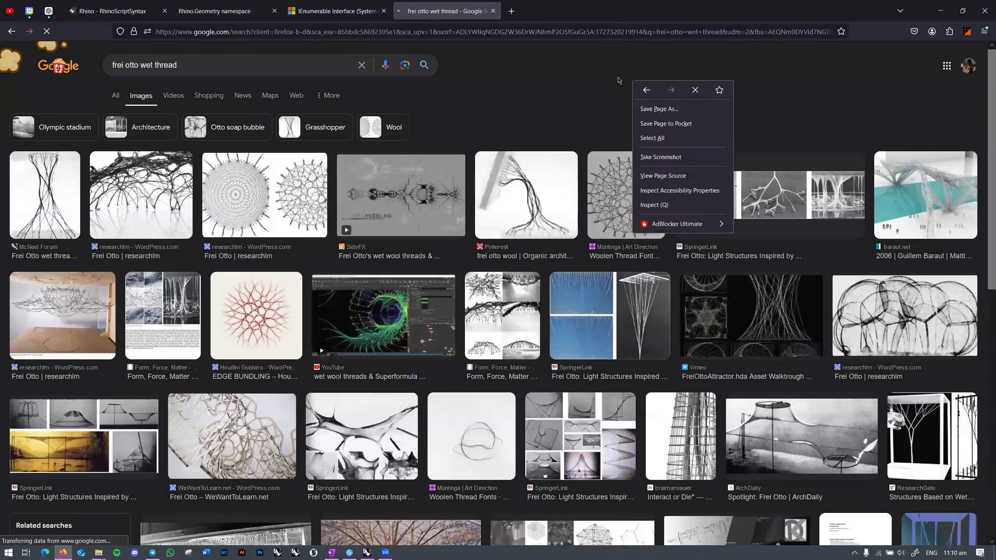
{"action": "left_click", "coordinate": [618, 81]}
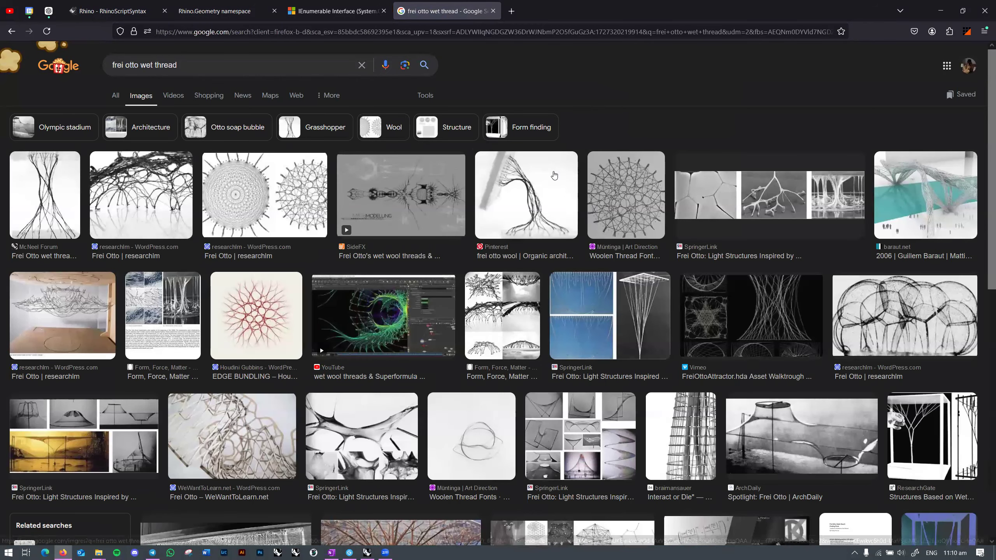
Step: Preview the Pinterest wool thread and Frei Otto researchlm image results
{"action": "left_click", "coordinate": [554, 175]}
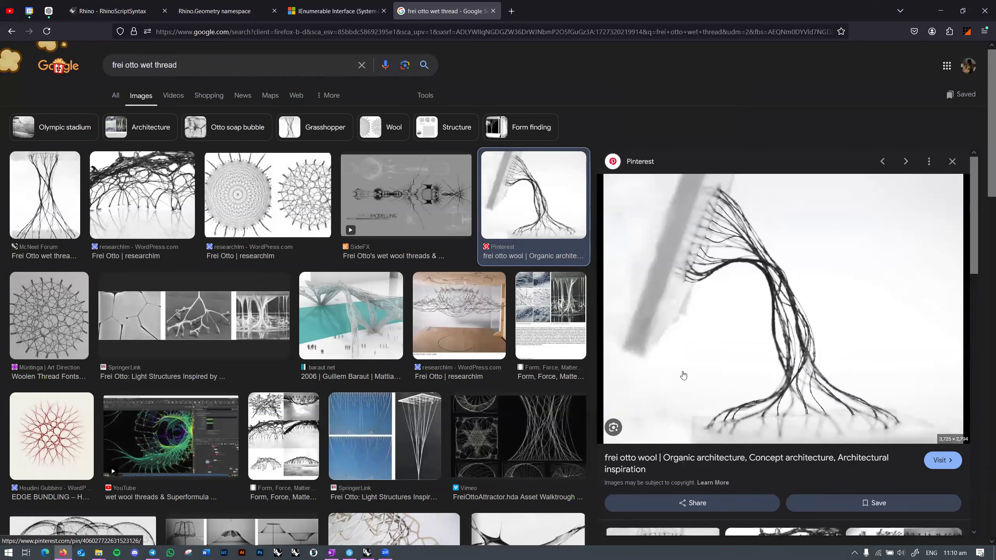
{"action": "scroll", "coordinate": [748, 377], "scroll_direction": "down", "scroll_amount": 5}
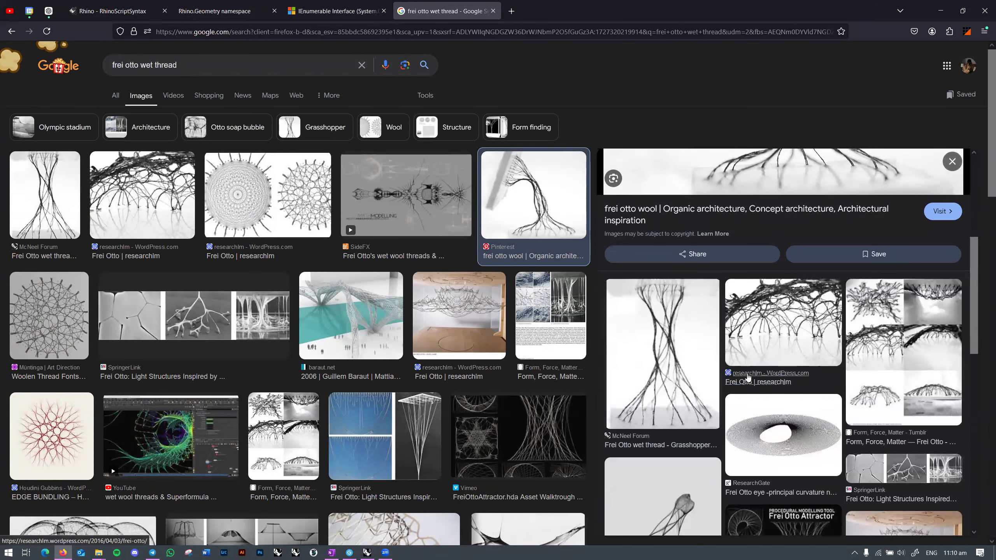
{"action": "left_click", "coordinate": [786, 335]}
{"action": "scroll", "coordinate": [783, 343], "scroll_direction": "down", "scroll_amount": 5}
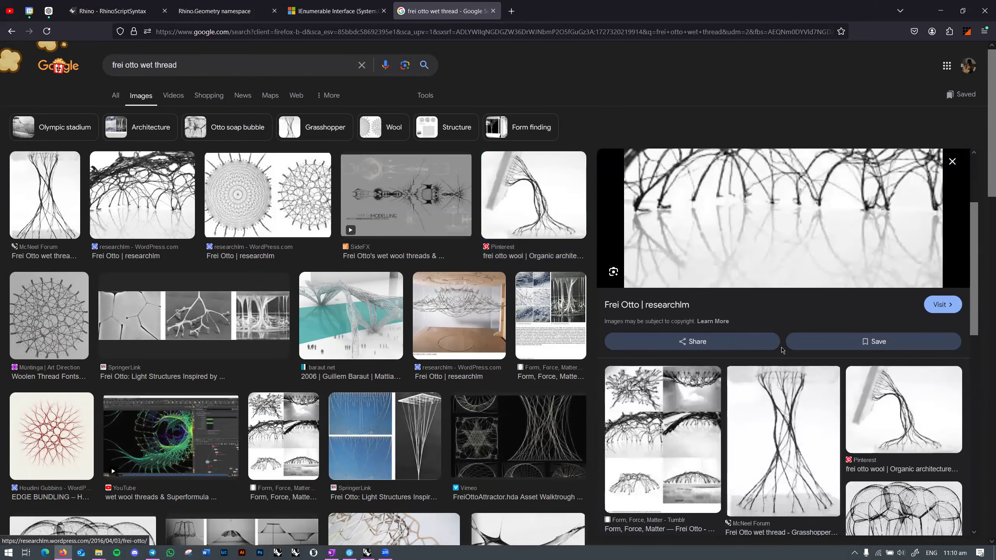
{"action": "scroll", "coordinate": [780, 349], "scroll_direction": "down", "scroll_amount": 5}
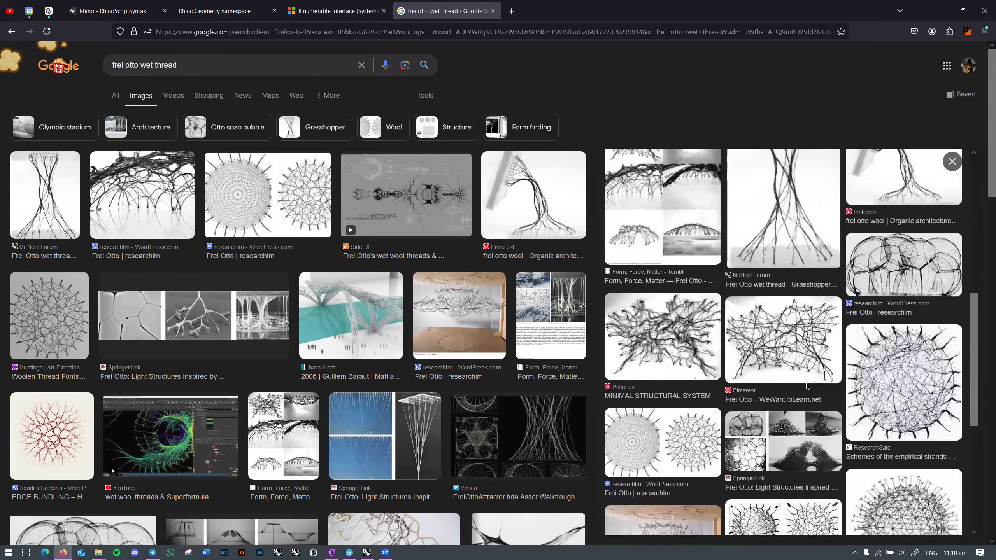
{"action": "scroll", "coordinate": [807, 387], "scroll_direction": "down", "scroll_amount": 3}
{"action": "scroll", "coordinate": [804, 398], "scroll_direction": "down", "scroll_amount": 3}
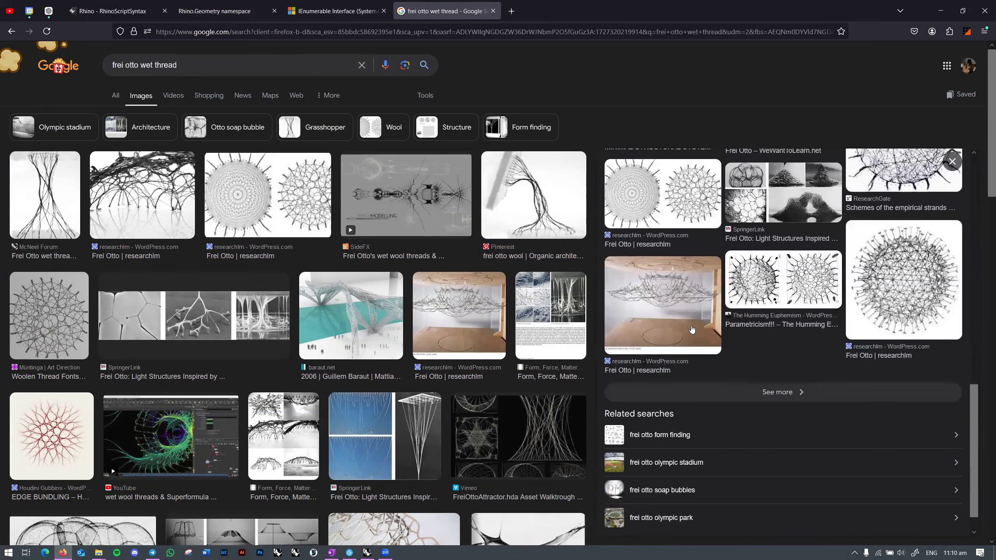
Step: Preview the Parametricism, researchlm, Form Force Matter and EDGE BUNDLING images
{"action": "left_click", "coordinate": [807, 302]}
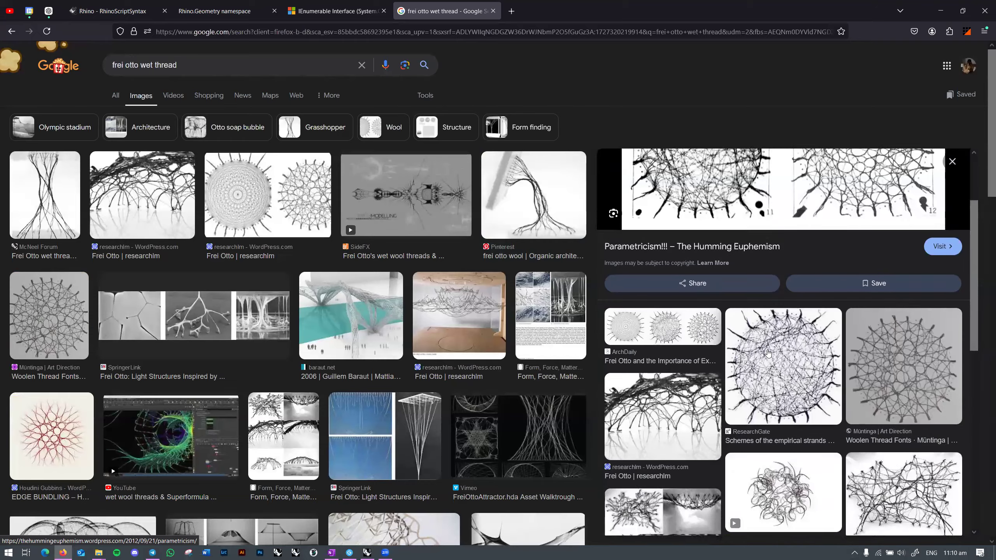
{"action": "left_click", "coordinate": [692, 380]}
{"action": "left_click", "coordinate": [550, 340]}
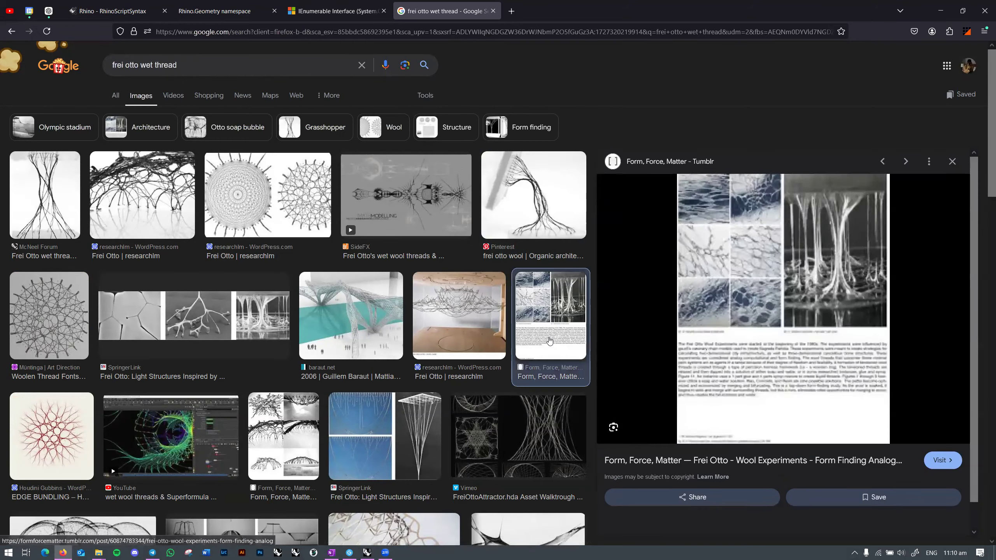
{"action": "scroll", "coordinate": [377, 323], "scroll_direction": "down", "scroll_amount": 8}
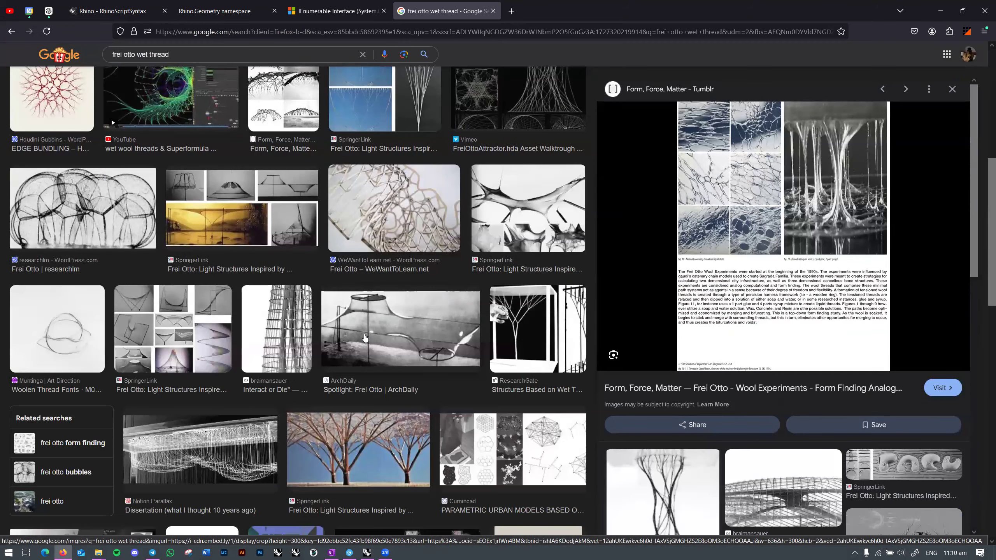
{"action": "scroll", "coordinate": [364, 337], "scroll_direction": "down", "scroll_amount": 8}
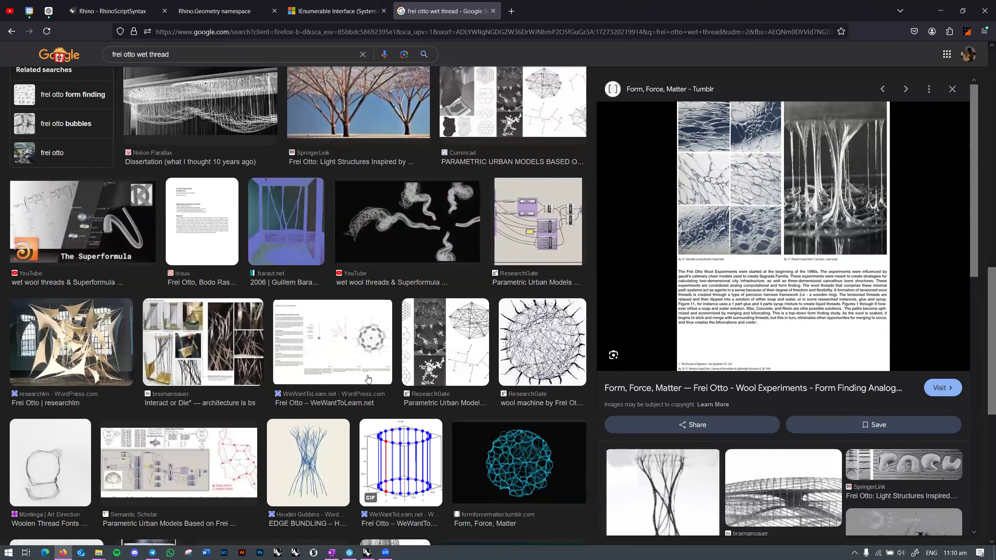
{"action": "left_click", "coordinate": [339, 435]}
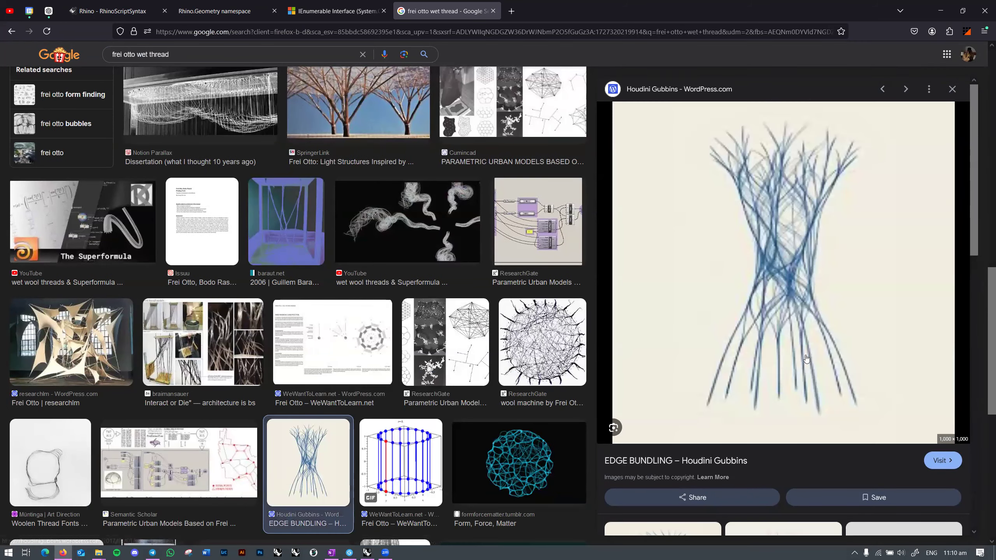
{"action": "scroll", "coordinate": [666, 369], "scroll_direction": "down", "scroll_amount": 3}
{"action": "scroll", "coordinate": [548, 388], "scroll_direction": "up", "scroll_amount": 18}
Step: Return to Rhino, show the Kangaroo2 component tab, and pan to the left-hand inputs
{"action": "key", "text": "alt+Tab"}
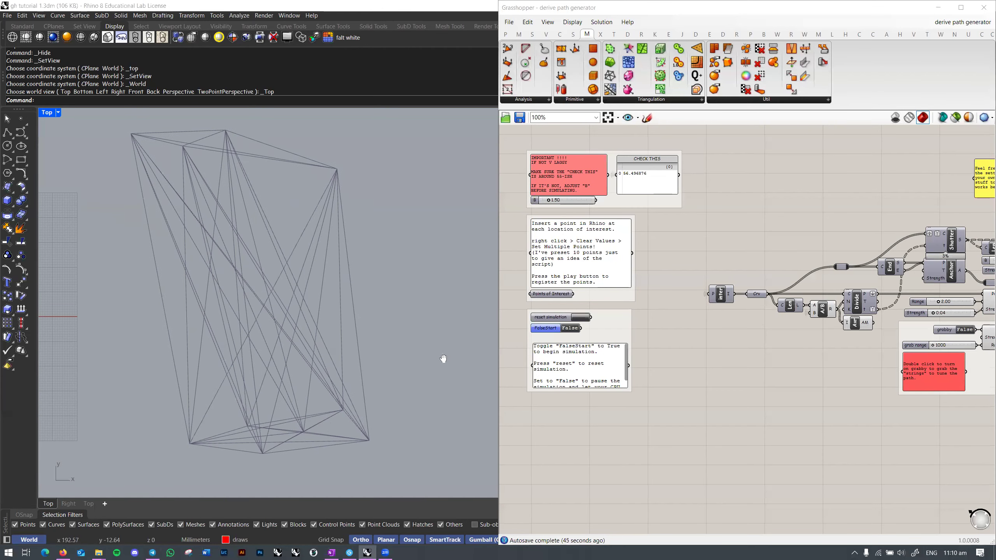
{"action": "right_click_drag", "start_coordinate": [965, 372], "coordinate": [603, 391]}
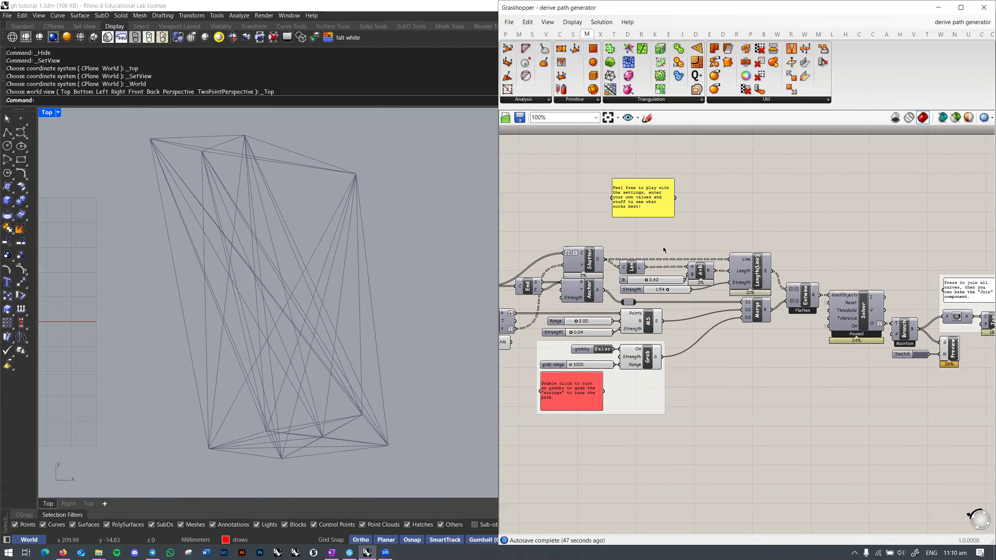
{"action": "left_click", "coordinate": [655, 37]}
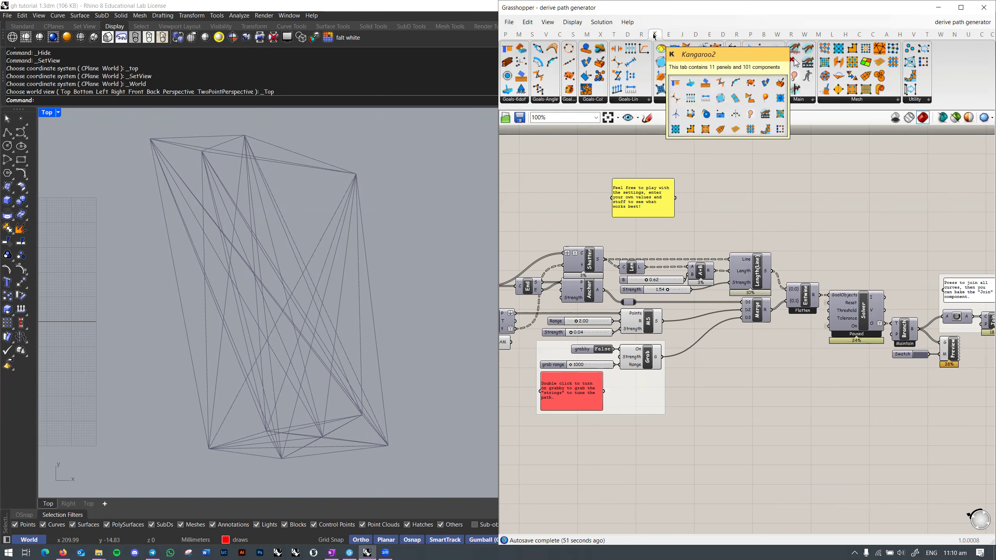
{"action": "right_click_drag", "start_coordinate": [831, 195], "coordinate": [930, 172]}
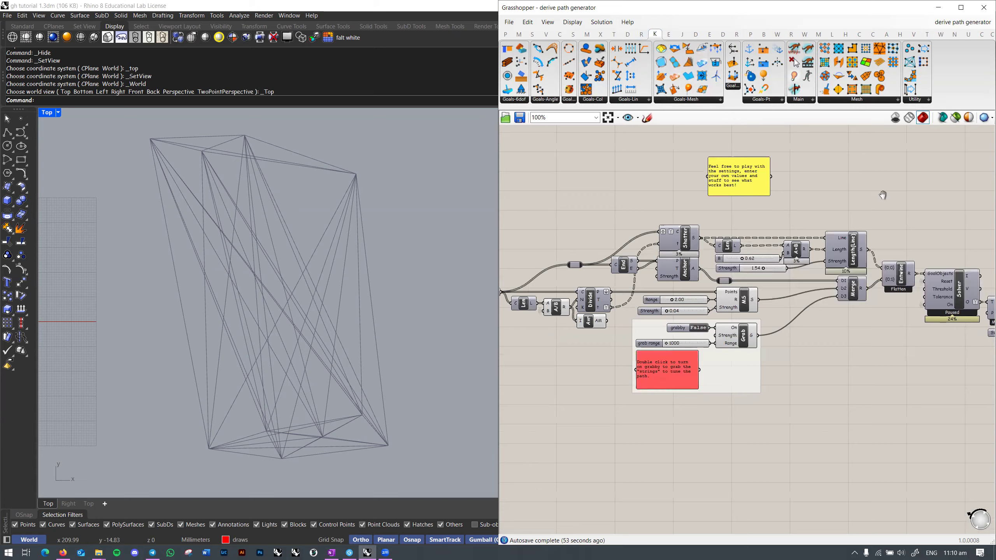
{"action": "right_click_drag", "start_coordinate": [883, 196], "coordinate": [913, 191]}
{"action": "scroll", "coordinate": [796, 219], "scroll_direction": "down", "scroll_amount": 2}
{"action": "scroll", "coordinate": [796, 221], "scroll_direction": "up", "scroll_amount": 1}
{"action": "right_click_drag", "start_coordinate": [789, 236], "coordinate": [839, 208]}
{"action": "right_click_drag", "start_coordinate": [398, 314], "coordinate": [405, 310]}
{"action": "right_click_drag", "start_coordinate": [661, 305], "coordinate": [873, 300]}
{"action": "right_click_drag", "start_coordinate": [373, 289], "coordinate": [379, 318]}
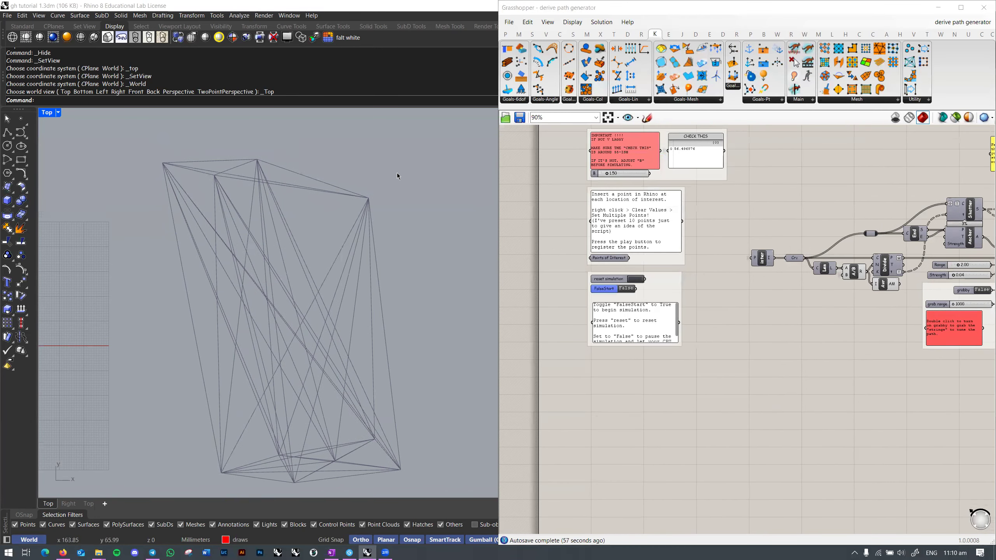
{"action": "scroll", "coordinate": [611, 284], "scroll_direction": "up", "scroll_amount": 4}
Step: Preview the Points of Interest in the viewport, then turn their preview off again
{"action": "right_click", "coordinate": [602, 243]}
{"action": "left_click", "coordinate": [622, 263]}
{"action": "left_click", "coordinate": [606, 241]}
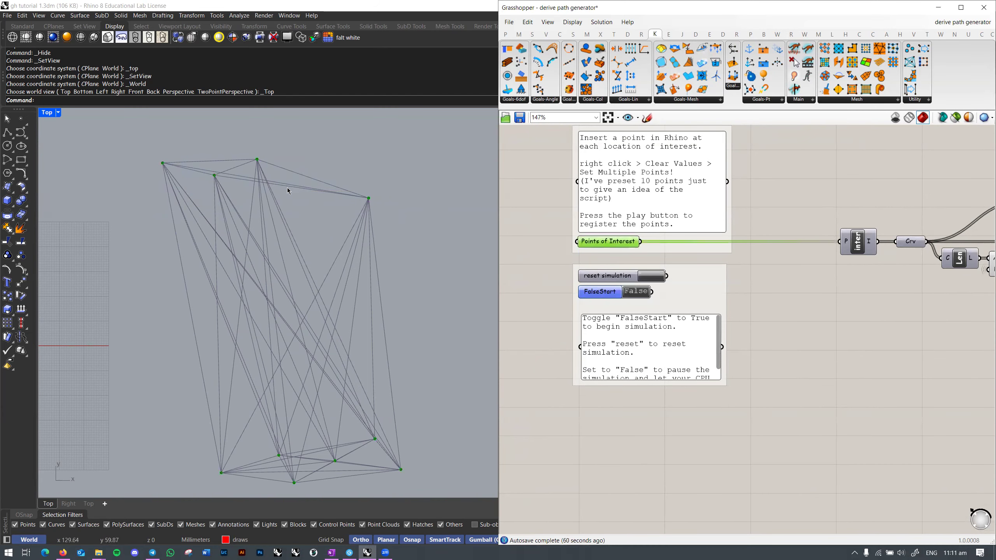
{"action": "left_click", "coordinate": [810, 260]}
{"action": "right_click_drag", "start_coordinate": [812, 284], "coordinate": [676, 268]}
{"action": "left_click", "coordinate": [651, 229]}
{"action": "right_click", "coordinate": [651, 228]}
{"action": "left_click", "coordinate": [672, 247]}
Step: Toggle the inter component's preview on and off, then pan over to the Divide component
{"action": "right_click", "coordinate": [798, 229]}
{"action": "left_click", "coordinate": [823, 246]}
{"action": "right_click", "coordinate": [798, 229]}
{"action": "left_click", "coordinate": [822, 246]}
{"action": "scroll", "coordinate": [675, 268], "scroll_direction": "down", "scroll_amount": 2}
{"action": "right_click_drag", "start_coordinate": [756, 270], "coordinate": [527, 270]}
{"action": "right_click_drag", "start_coordinate": [854, 311], "coordinate": [754, 337]}
{"action": "scroll", "coordinate": [800, 287], "scroll_direction": "up", "scroll_amount": 1}
{"action": "right_click_drag", "start_coordinate": [571, 278], "coordinate": [665, 239]}
{"action": "right_click", "coordinate": [603, 276]}
{"action": "left_click", "coordinate": [628, 292]}
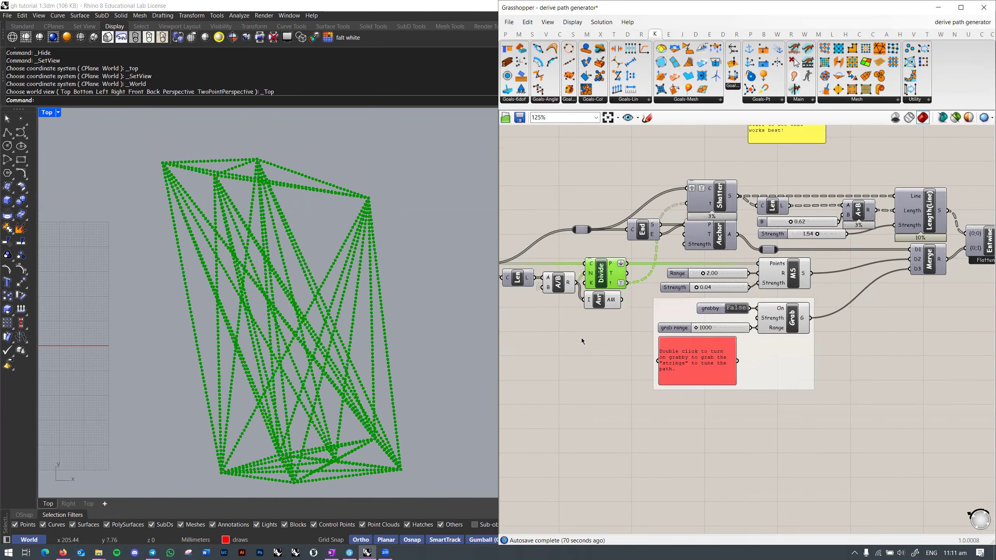
{"action": "scroll", "coordinate": [305, 296], "scroll_direction": "up", "scroll_amount": 5}
{"action": "right_click_drag", "start_coordinate": [354, 224], "coordinate": [348, 256]}
{"action": "left_click", "coordinate": [528, 314]}
{"action": "scroll", "coordinate": [346, 292], "scroll_direction": "down", "scroll_amount": 3}
{"action": "right_click_drag", "start_coordinate": [340, 306], "coordinate": [377, 267]}
{"action": "scroll", "coordinate": [286, 291], "scroll_direction": "up", "scroll_amount": 5}
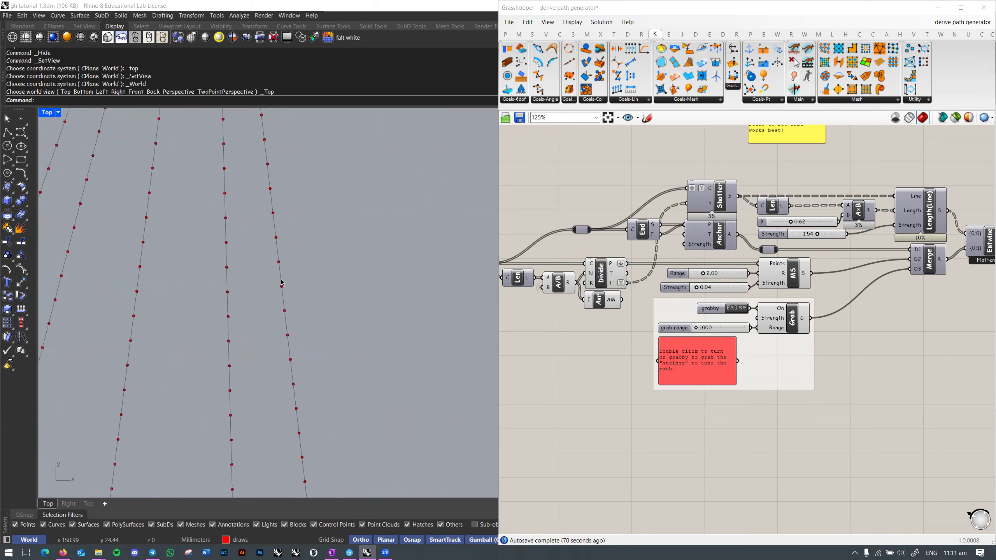
{"action": "scroll", "coordinate": [282, 271], "scroll_direction": "down", "scroll_amount": 4}
{"action": "scroll", "coordinate": [338, 249], "scroll_direction": "down", "scroll_amount": 5}
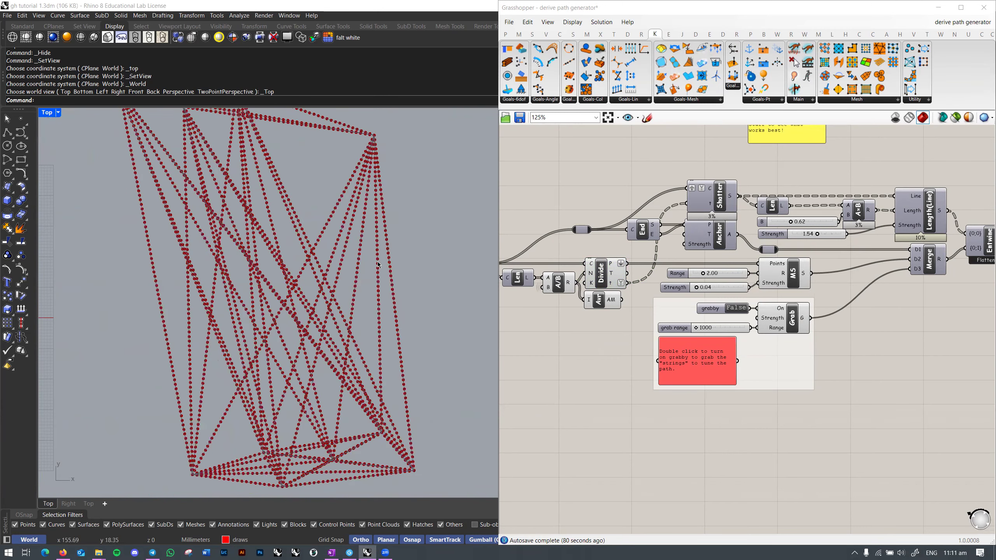
{"action": "right_click", "coordinate": [605, 275]}
{"action": "left_click", "coordinate": [630, 290]}
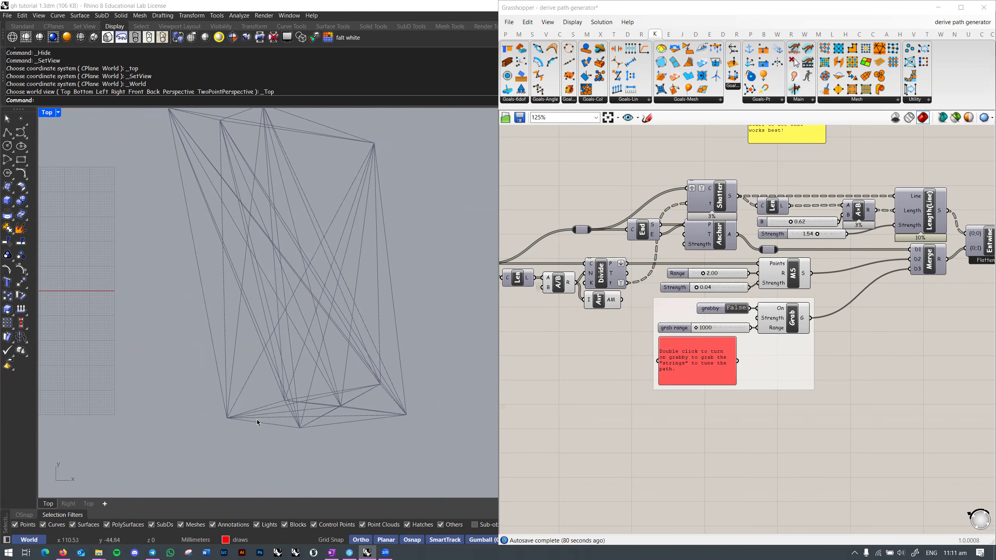
{"action": "right_click", "coordinate": [603, 276]}
{"action": "left_click", "coordinate": [628, 291]}
{"action": "scroll", "coordinate": [358, 251], "scroll_direction": "up", "scroll_amount": 5}
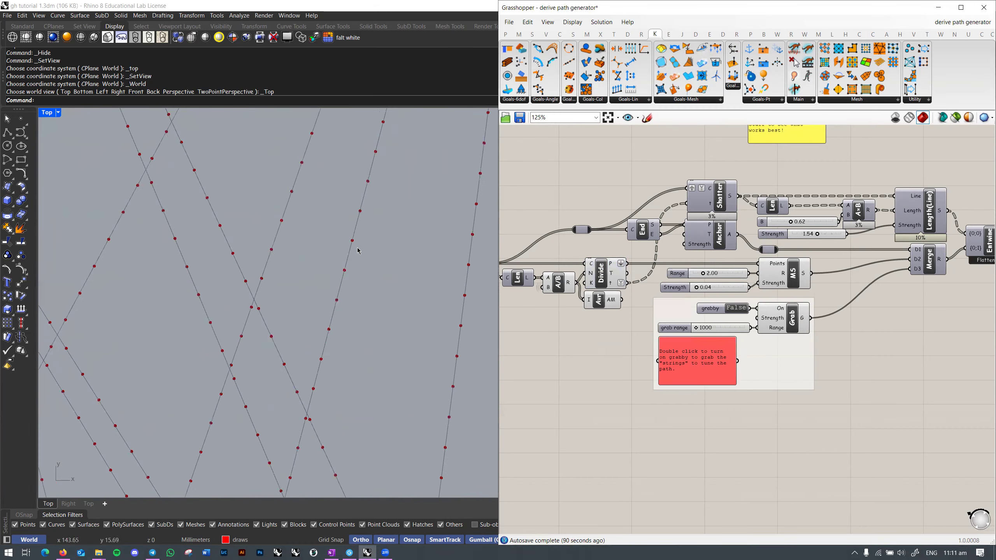
{"action": "scroll", "coordinate": [363, 185], "scroll_direction": "down", "scroll_amount": 4}
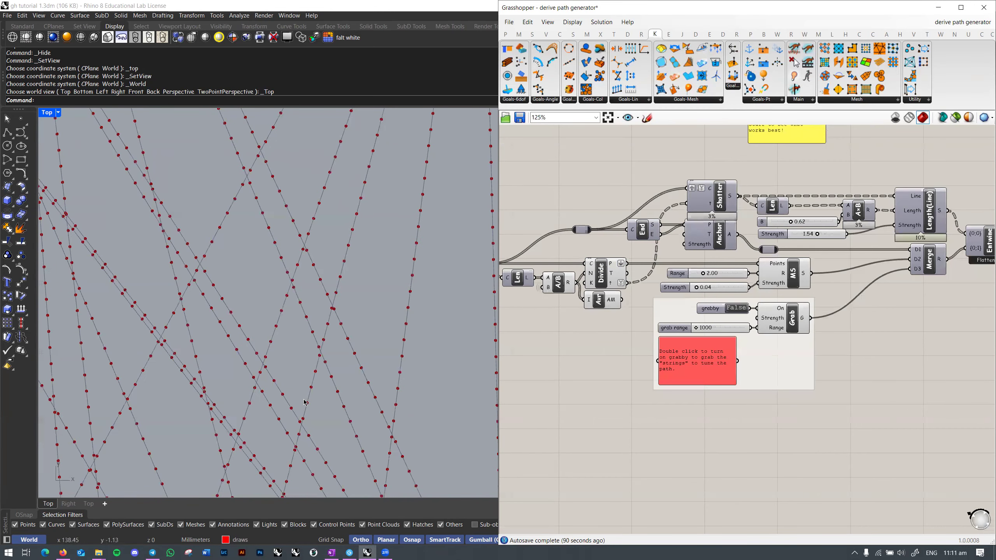
{"action": "right_click", "coordinate": [601, 276]}
{"action": "left_click", "coordinate": [628, 290]}
{"action": "right_click_drag", "start_coordinate": [613, 338], "coordinate": [595, 343]}
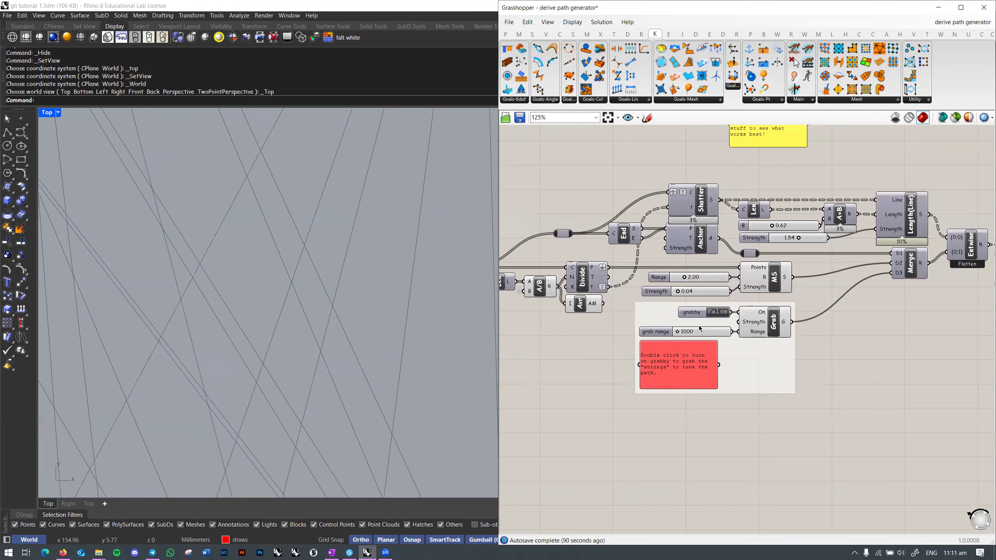
{"action": "scroll", "coordinate": [345, 268], "scroll_direction": "down", "scroll_amount": 6}
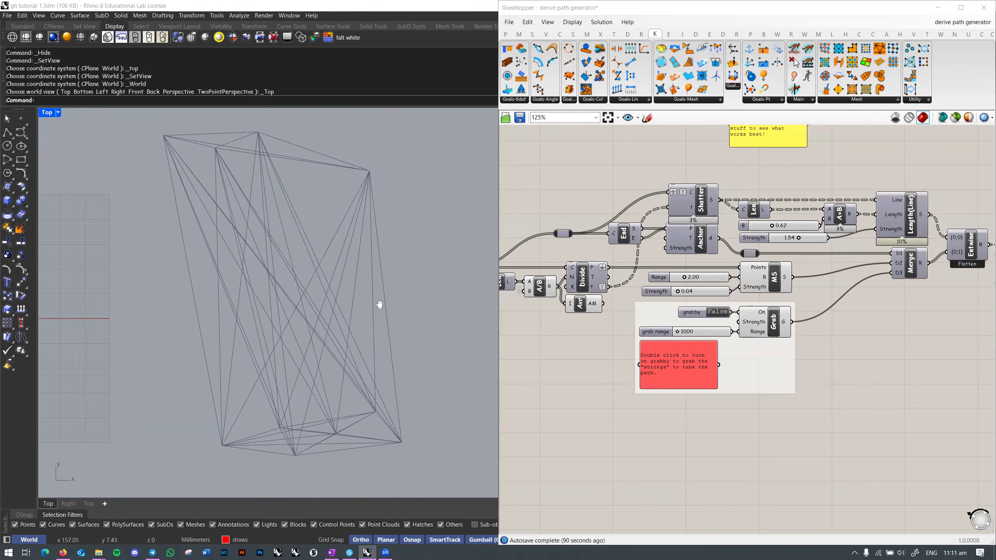
{"action": "right_click", "coordinate": [579, 271]}
{"action": "left_click", "coordinate": [604, 291]}
{"action": "scroll", "coordinate": [366, 280], "scroll_direction": "up", "scroll_amount": 5}
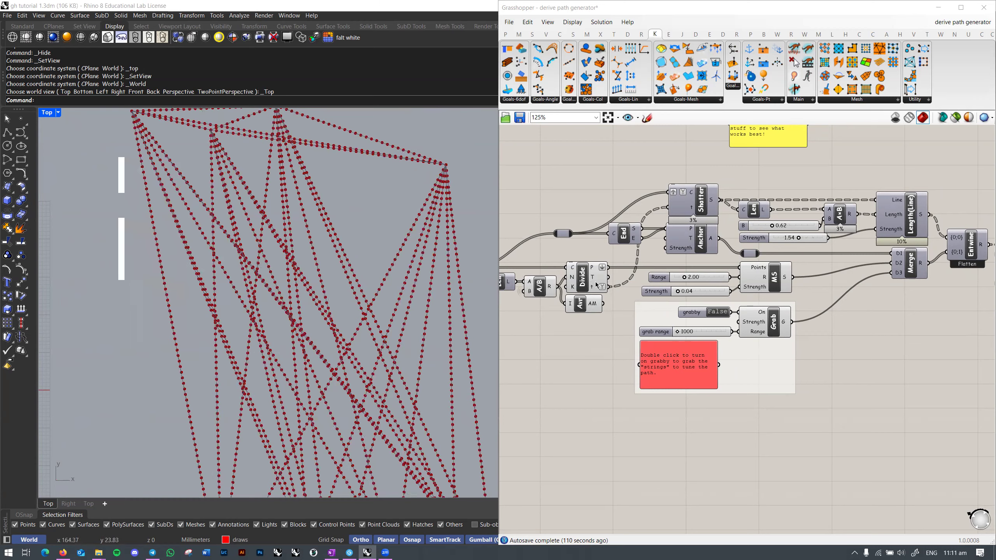
{"action": "right_click_drag", "start_coordinate": [705, 303], "coordinate": [676, 305]}
{"action": "right_click_drag", "start_coordinate": [434, 292], "coordinate": [384, 270]}
{"action": "scroll", "coordinate": [383, 270], "scroll_direction": "down", "scroll_amount": 2}
{"action": "right_click_drag", "start_coordinate": [862, 290], "coordinate": [845, 293]}
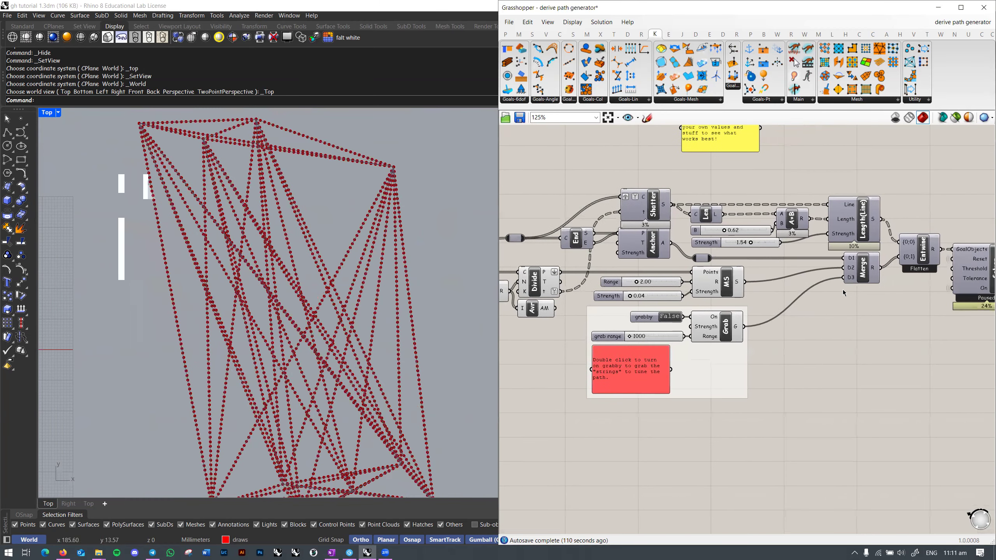
{"action": "right_click_drag", "start_coordinate": [429, 220], "coordinate": [431, 249]}
{"action": "scroll", "coordinate": [623, 243], "scroll_direction": "up", "scroll_amount": 1}
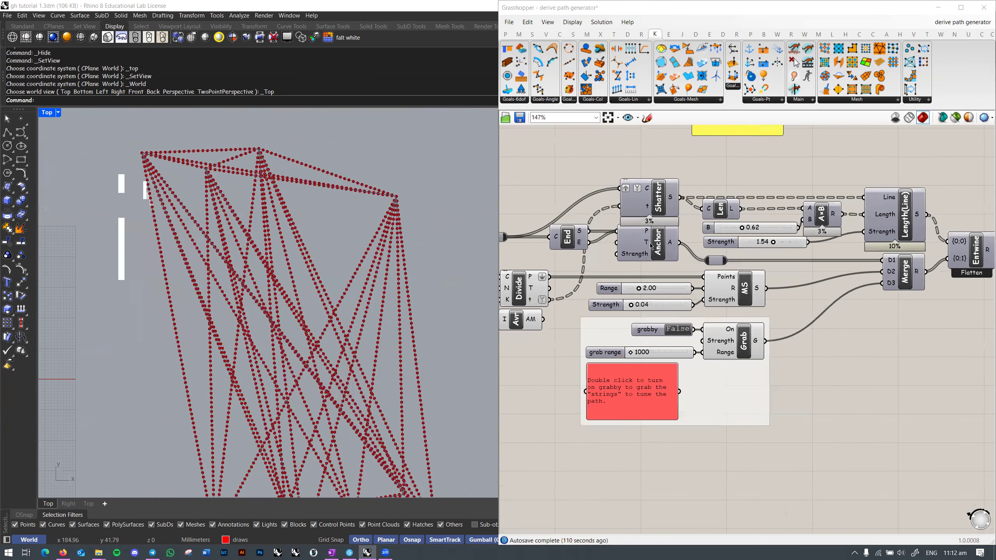
{"action": "right_click_drag", "start_coordinate": [312, 240], "coordinate": [296, 308]}
{"action": "scroll", "coordinate": [135, 231], "scroll_direction": "up", "scroll_amount": 6}
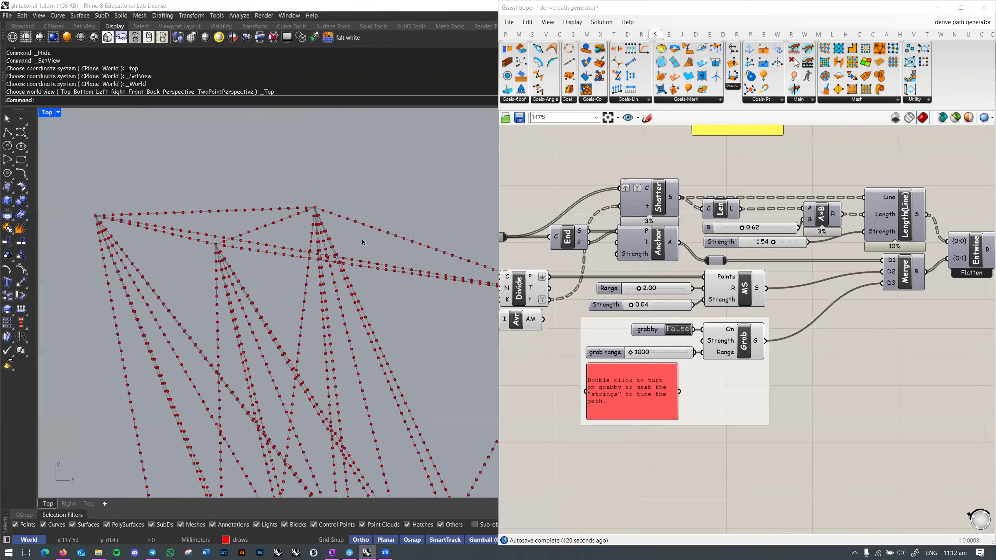
{"action": "scroll", "coordinate": [353, 253], "scroll_direction": "down", "scroll_amount": 3}
{"action": "right_click_drag", "start_coordinate": [341, 255], "coordinate": [313, 113]}
{"action": "scroll", "coordinate": [255, 396], "scroll_direction": "up", "scroll_amount": 6}
{"action": "scroll", "coordinate": [286, 351], "scroll_direction": "down", "scroll_amount": 4}
{"action": "right_click_drag", "start_coordinate": [377, 296], "coordinate": [359, 379]}
{"action": "scroll", "coordinate": [393, 353], "scroll_direction": "down", "scroll_amount": 2}
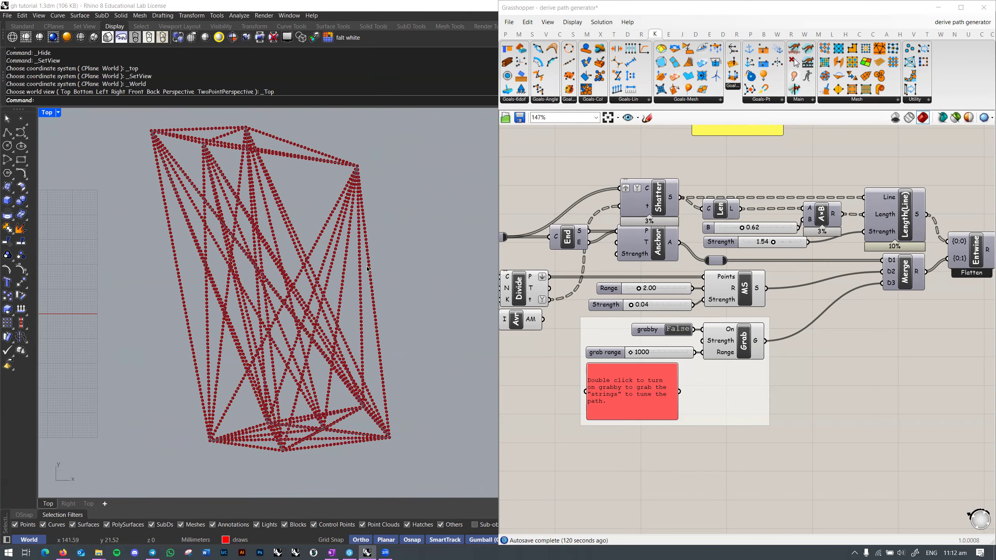
{"action": "right_click_drag", "start_coordinate": [846, 335], "coordinate": [853, 311]}
{"action": "scroll", "coordinate": [798, 327], "scroll_direction": "down", "scroll_amount": 2}
Step: Turn off the Divide component's preview and bring the FalseStart toggle into view
{"action": "right_click", "coordinate": [636, 292]}
{"action": "left_click", "coordinate": [648, 305]}
{"action": "right_click_drag", "start_coordinate": [510, 322], "coordinate": [811, 314]}
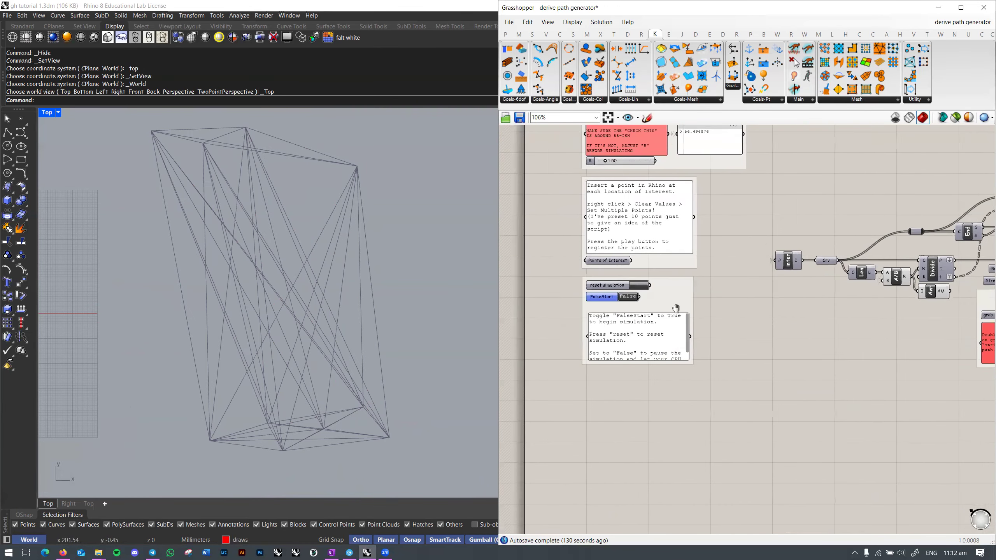
{"action": "right_click_drag", "start_coordinate": [630, 321], "coordinate": [676, 291]}
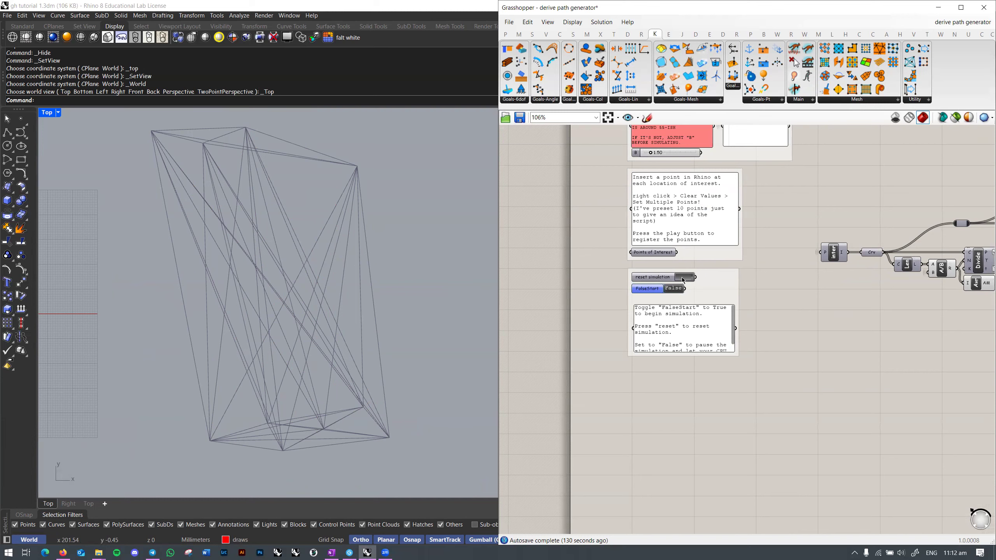
Step: Set FalseStart to True to relax the threads, then back to False to pause
{"action": "double_click", "coordinate": [673, 289]}
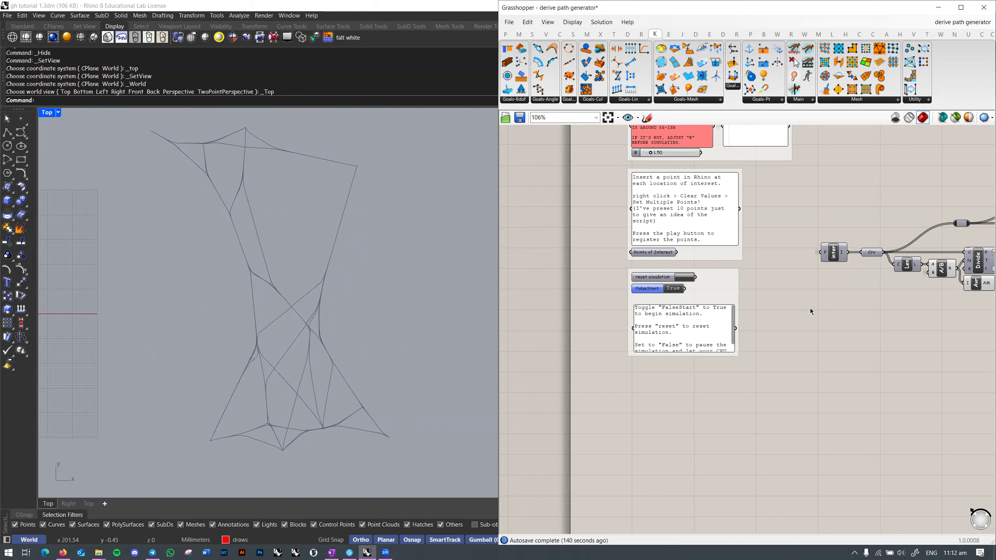
{"action": "double_click", "coordinate": [682, 293]}
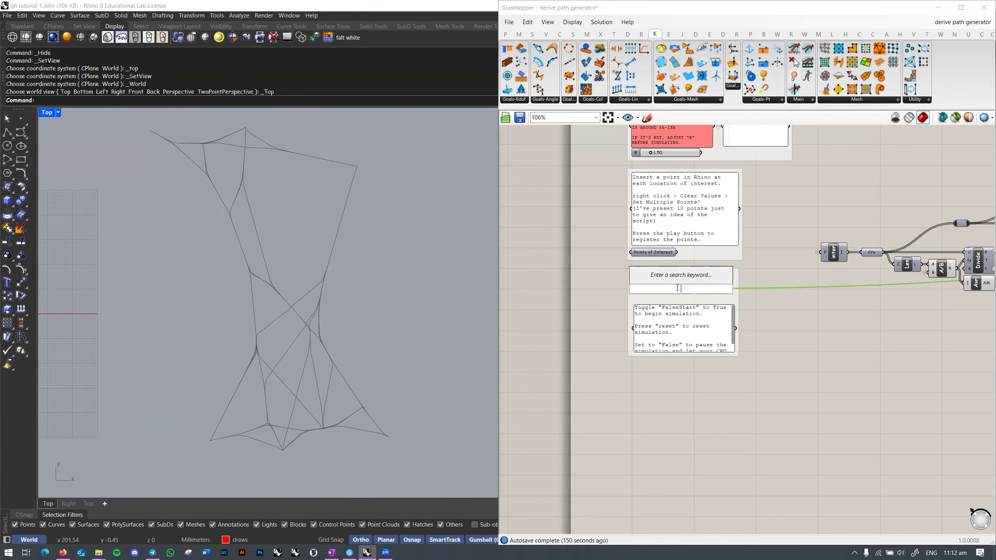
{"action": "left_click", "coordinate": [752, 297]}
{"action": "scroll", "coordinate": [675, 293], "scroll_direction": "up", "scroll_amount": 2}
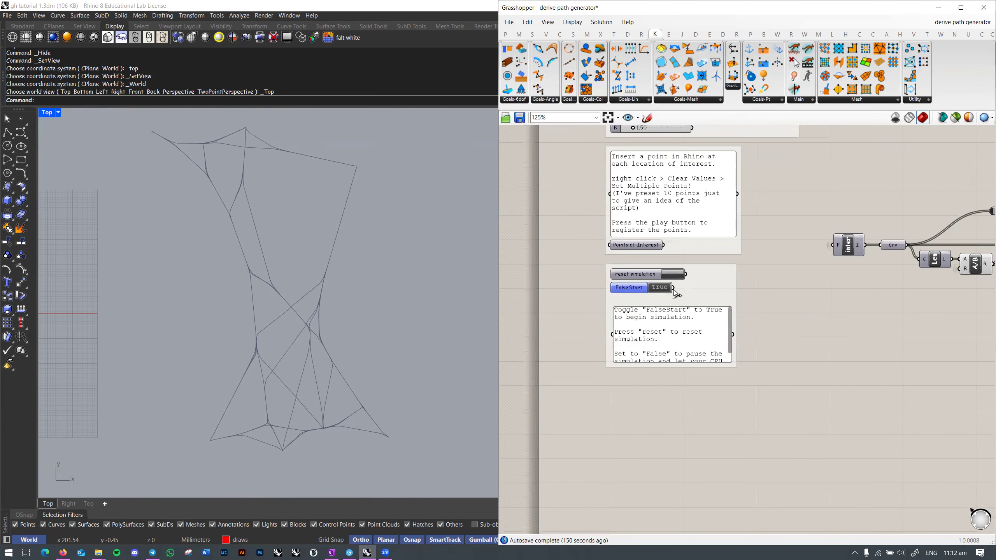
{"action": "right_click_drag", "start_coordinate": [302, 336], "coordinate": [302, 330]}
{"action": "scroll", "coordinate": [311, 327], "scroll_direction": "up", "scroll_amount": 2}
{"action": "scroll", "coordinate": [308, 334], "scroll_direction": "down", "scroll_amount": 3}
{"action": "scroll", "coordinate": [313, 338], "scroll_direction": "up", "scroll_amount": 1}
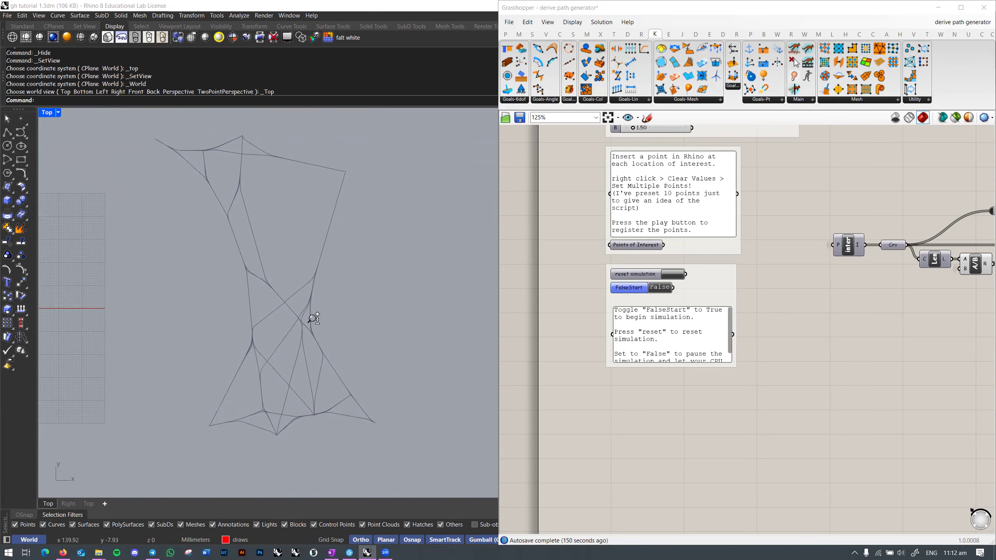
Step: Pan the node graph over to the Solver, Length and Merge components
{"action": "right_click_drag", "start_coordinate": [772, 316], "coordinate": [692, 318]}
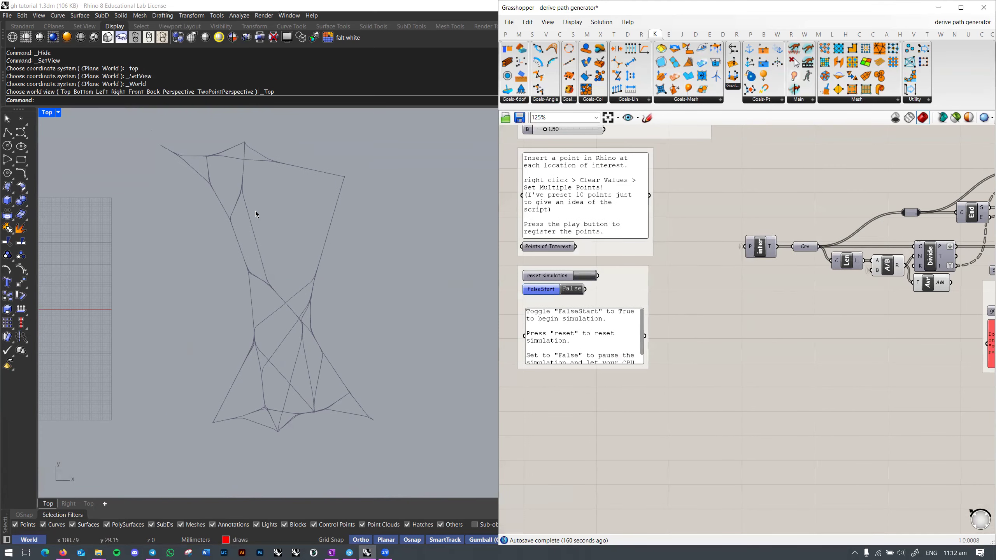
{"action": "scroll", "coordinate": [299, 325], "scroll_direction": "up", "scroll_amount": 5}
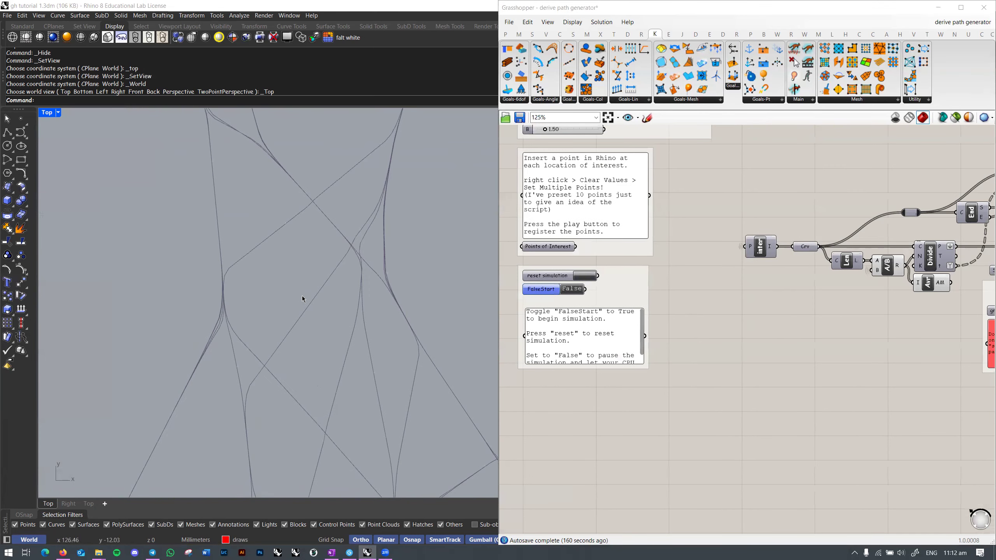
{"action": "scroll", "coordinate": [316, 293], "scroll_direction": "down", "scroll_amount": 5}
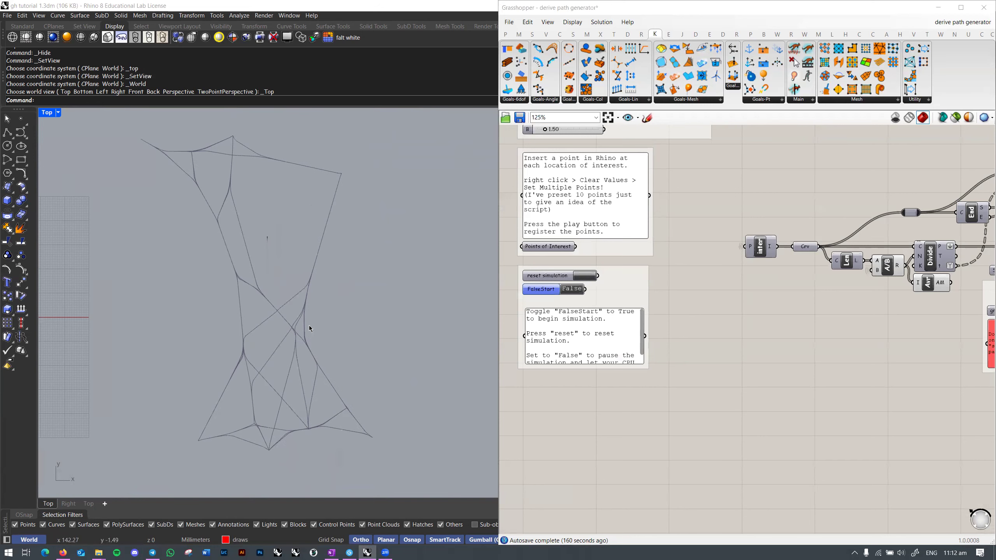
{"action": "right_click_drag", "start_coordinate": [778, 292], "coordinate": [763, 296]}
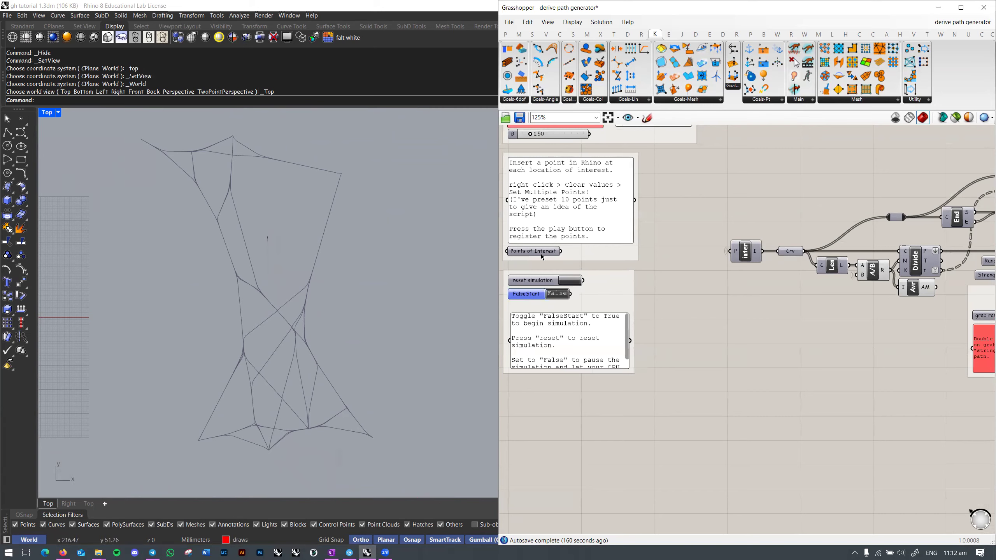
{"action": "mouse_move", "coordinate": [349, 295]}
{"action": "right_mouse_down"}
{"action": "mouse_move", "coordinate": [328, 291]}
{"action": "mouse_move", "coordinate": [365, 289]}
{"action": "right_mouse_up"}
{"action": "right_click_drag", "start_coordinate": [805, 329], "coordinate": [588, 321]}
{"action": "right_click_drag", "start_coordinate": [984, 325], "coordinate": [685, 313]}
{"action": "right_click_drag", "start_coordinate": [834, 317], "coordinate": [677, 343]}
{"action": "scroll", "coordinate": [702, 253], "scroll_direction": "up", "scroll_amount": 3}
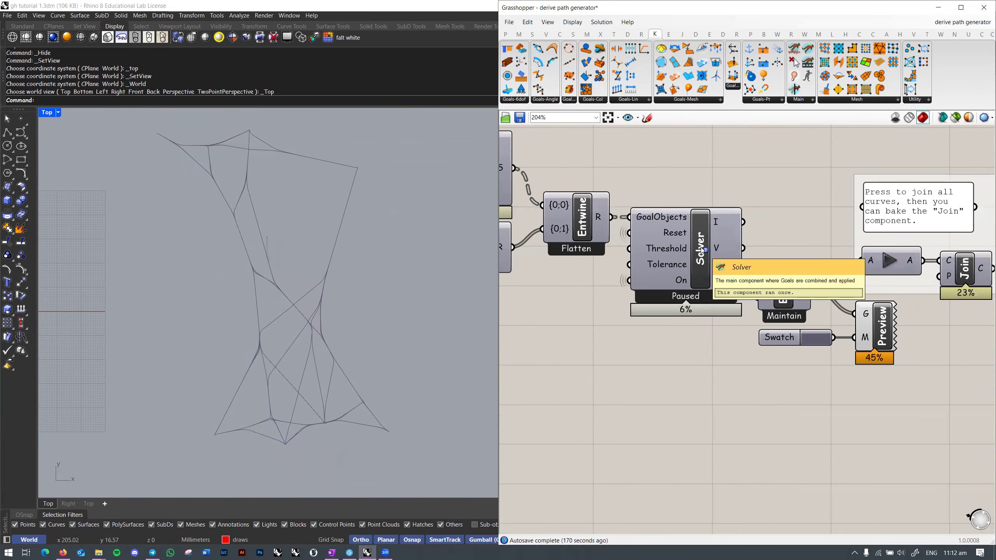
{"action": "right_click_drag", "start_coordinate": [682, 282], "coordinate": [724, 268]}
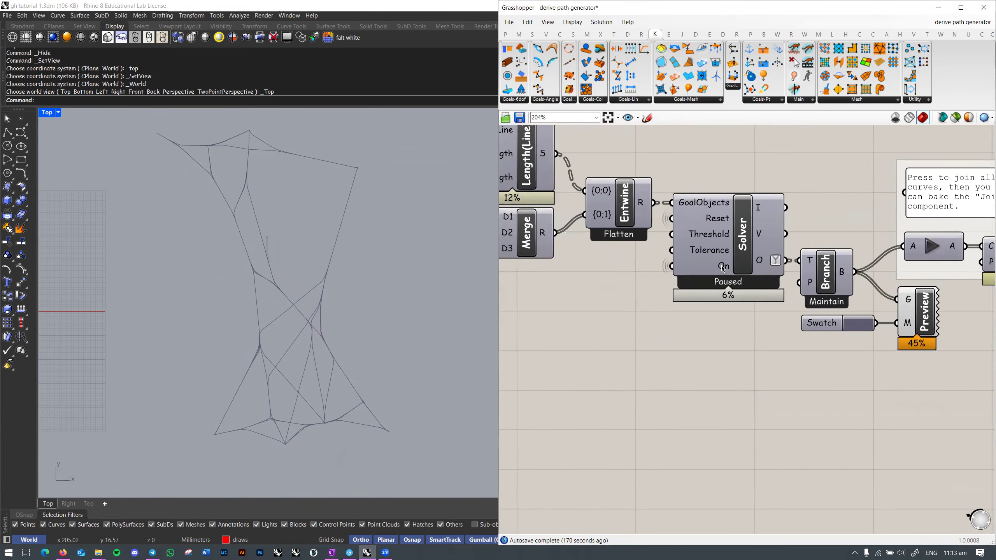
{"action": "scroll", "coordinate": [724, 268], "scroll_direction": "down", "scroll_amount": 1}
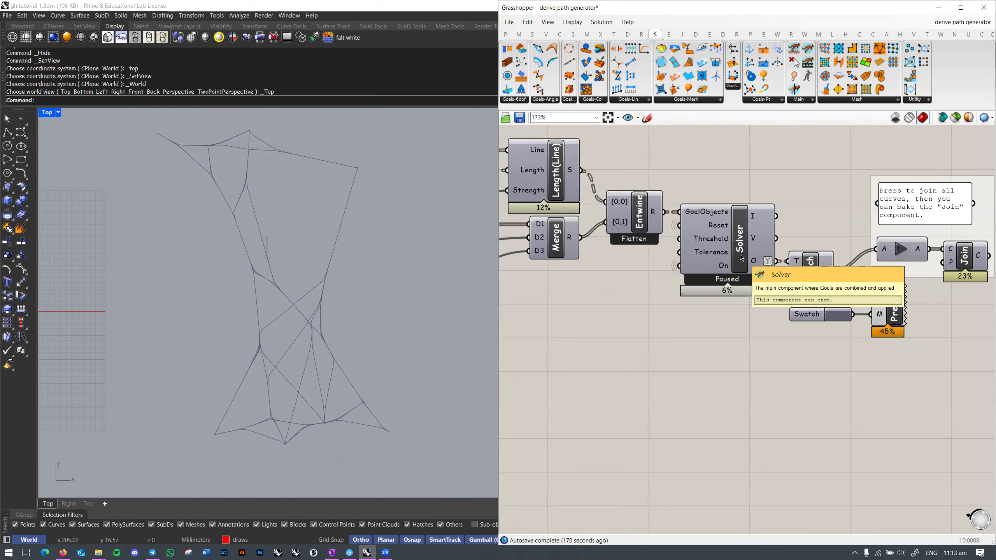
{"action": "scroll", "coordinate": [740, 255], "scroll_direction": "down", "scroll_amount": 1}
Step: Box-select the components feeding the solver up to Entwine, then clear the selection
{"action": "right_click_drag", "start_coordinate": [624, 288], "coordinate": [851, 283]}
{"action": "scroll", "coordinate": [851, 283], "scroll_direction": "down", "scroll_amount": 3}
{"action": "left_click_drag", "start_coordinate": [508, 183], "coordinate": [894, 393]}
{"action": "right_click_drag", "start_coordinate": [897, 357], "coordinate": [840, 349]}
{"action": "left_click", "coordinate": [855, 342]}
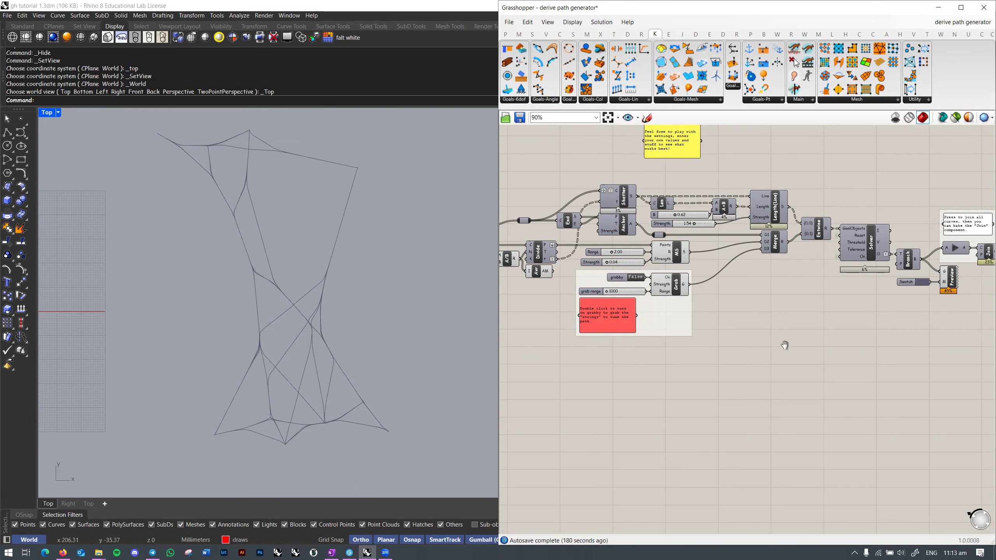
Step: Pan toward the Join component and switch the viewport to Perspective
{"action": "right_click_drag", "start_coordinate": [785, 345], "coordinate": [783, 353]}
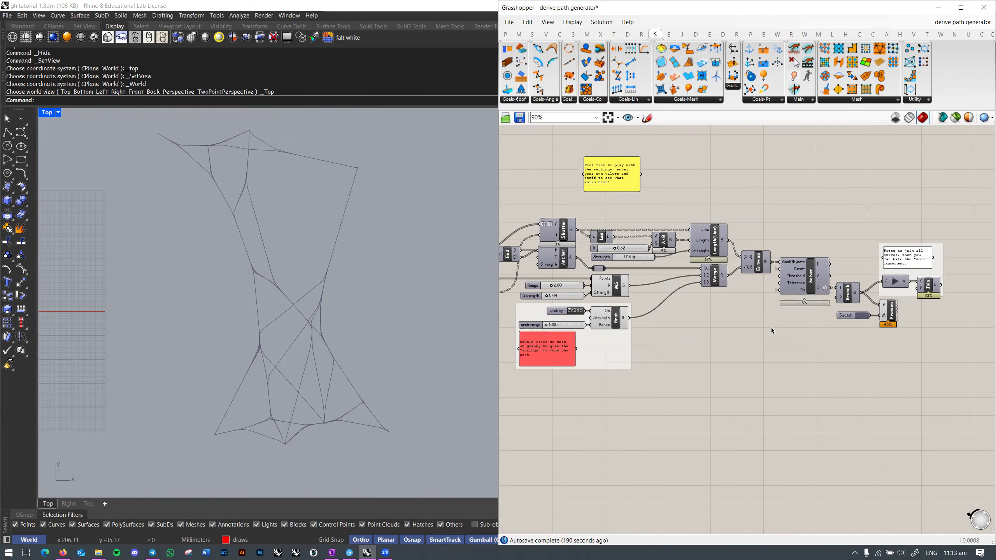
{"action": "right_click_drag", "start_coordinate": [796, 318], "coordinate": [781, 324]}
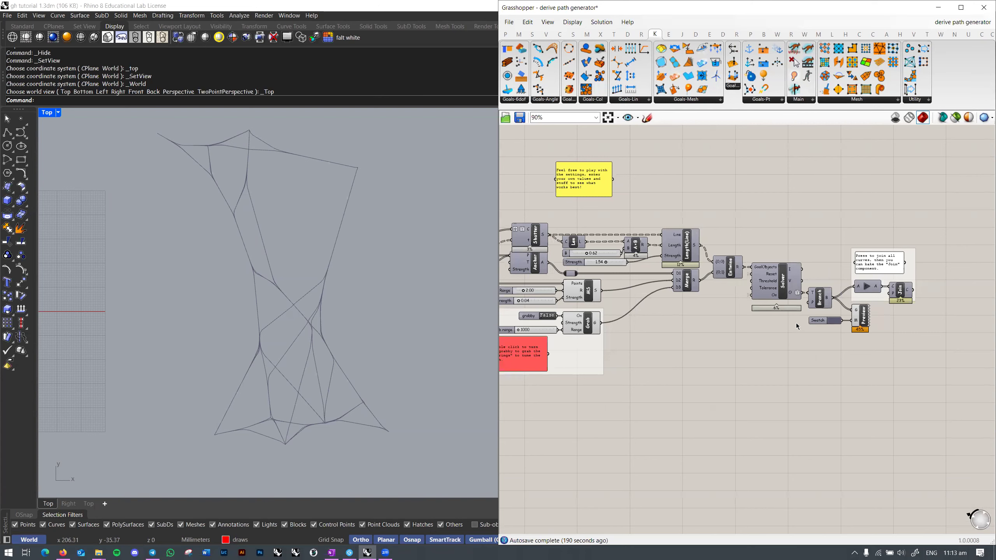
{"action": "scroll", "coordinate": [814, 336], "scroll_direction": "up", "scroll_amount": 3}
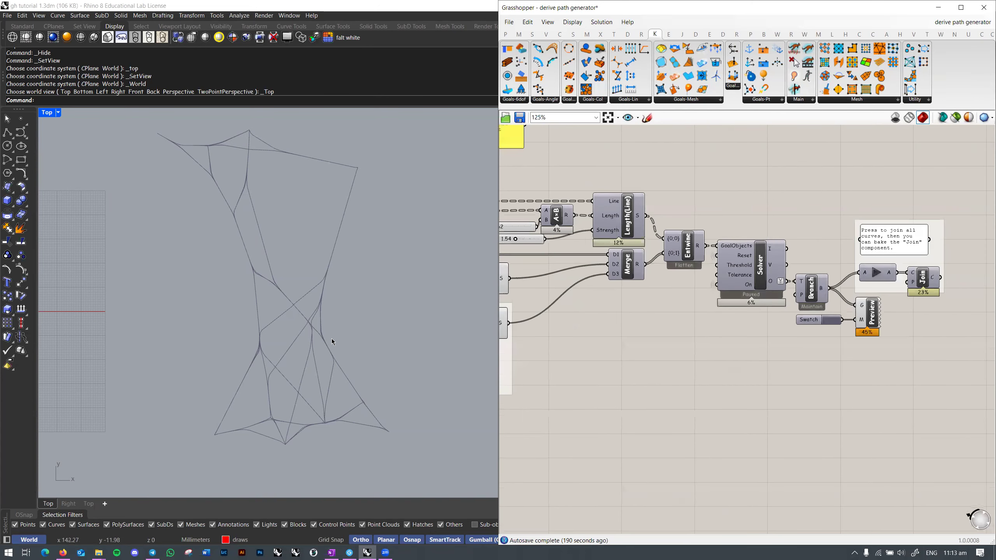
{"action": "right_click_drag", "start_coordinate": [340, 336], "coordinate": [338, 342]}
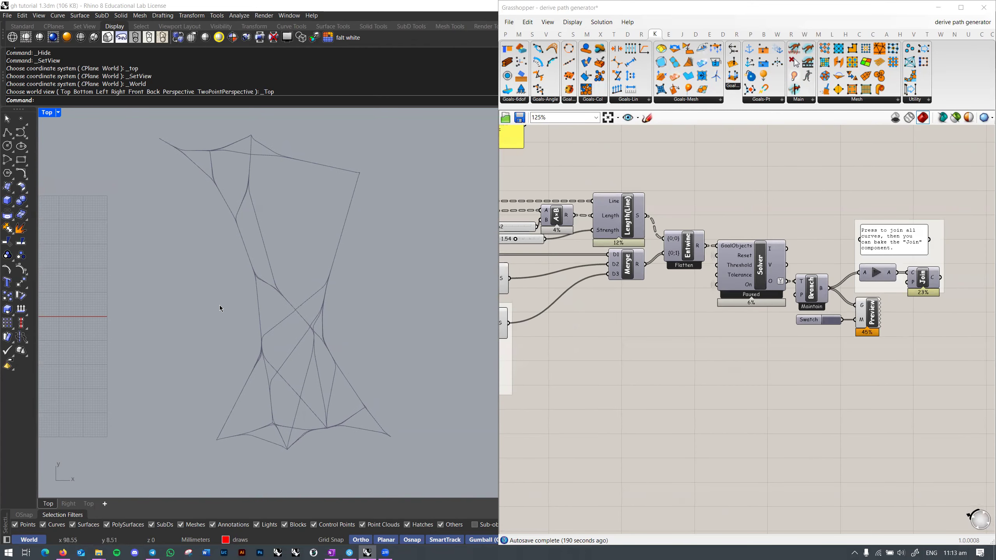
{"action": "scroll", "coordinate": [870, 355], "scroll_direction": "up", "scroll_amount": 2}
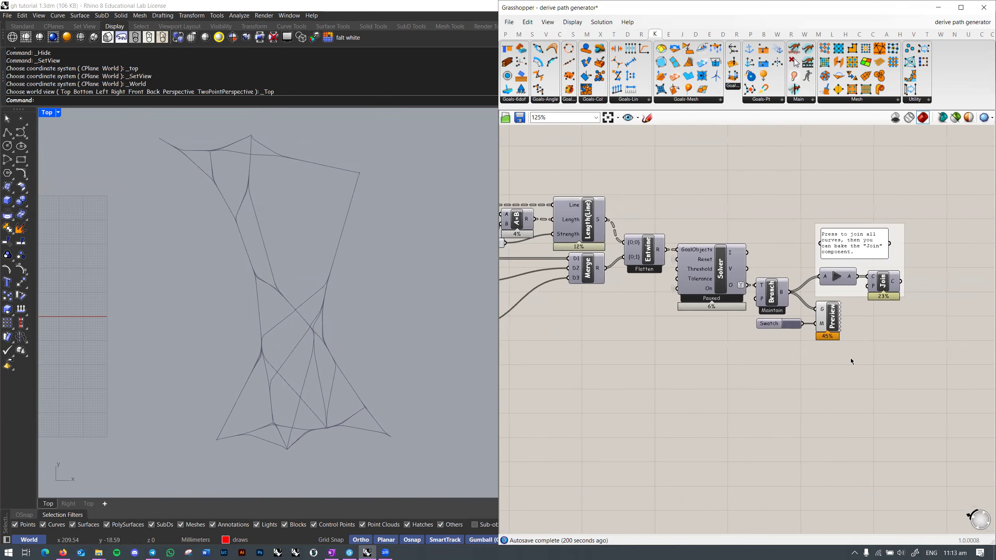
{"action": "right_click_drag", "start_coordinate": [823, 287], "coordinate": [778, 332]}
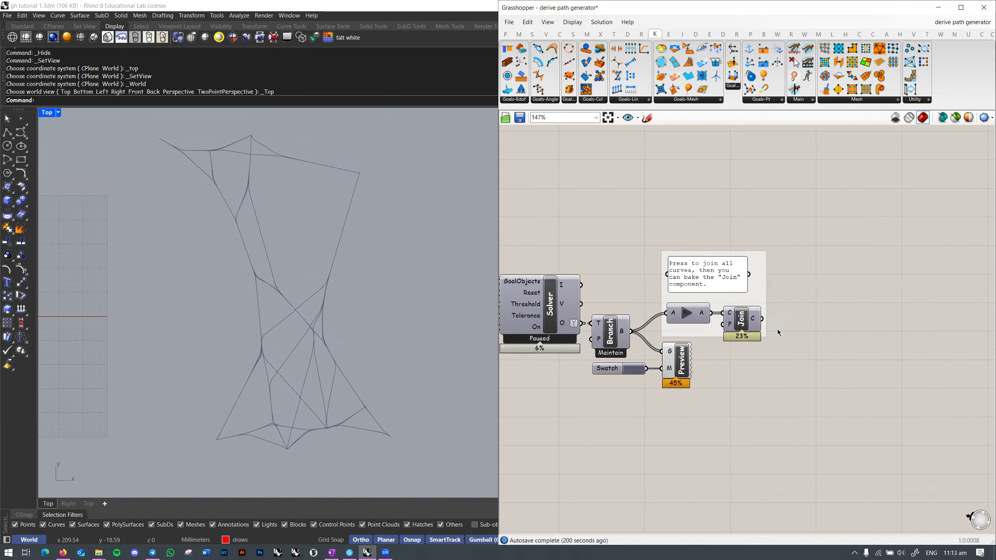
{"action": "right_click_drag", "start_coordinate": [355, 340], "coordinate": [385, 335]}
{"action": "key", "text": "ctrl+F4"}
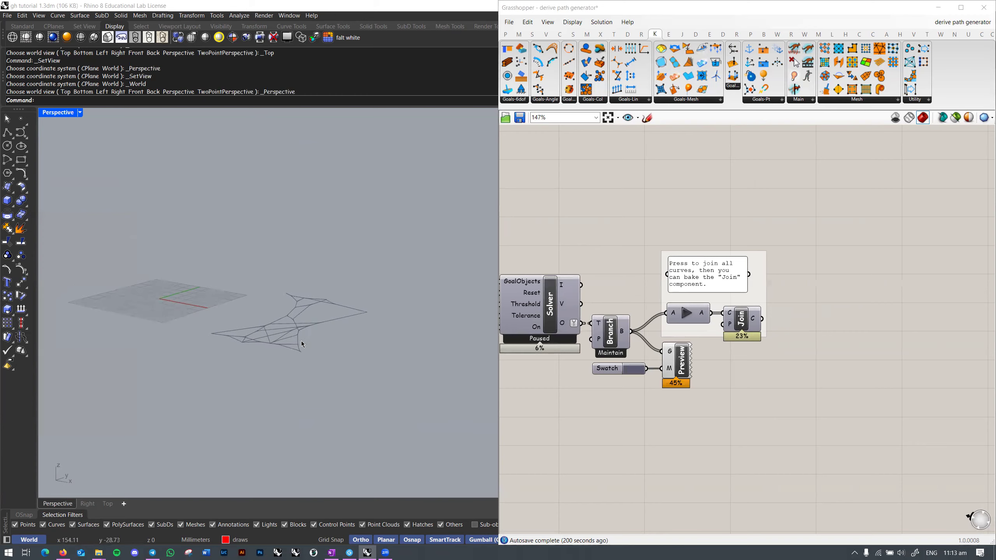
{"action": "right_click_drag", "start_coordinate": [317, 375], "coordinate": [392, 340]}
{"action": "scroll", "coordinate": [289, 324], "scroll_direction": "down", "scroll_amount": 10}
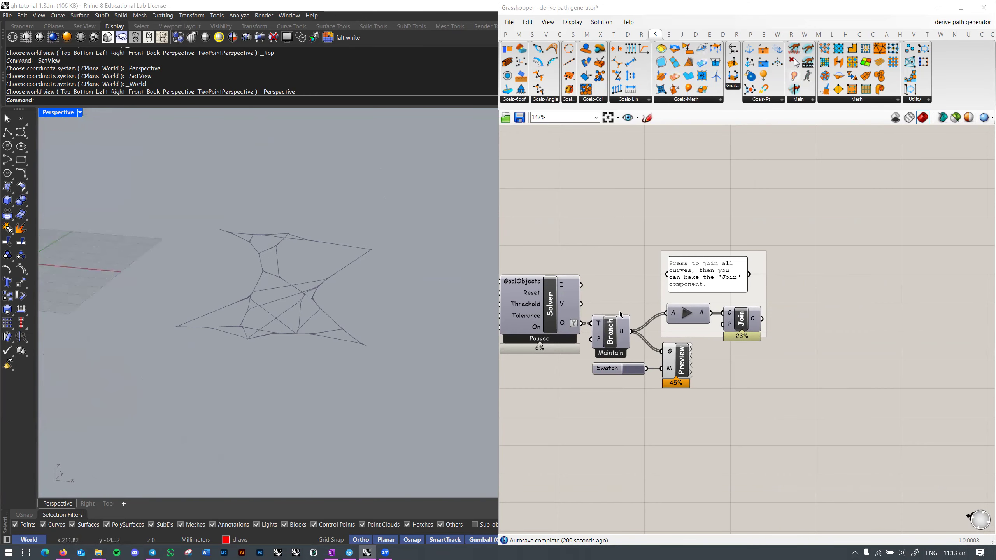
{"action": "right_click_drag", "start_coordinate": [557, 314], "coordinate": [633, 313]}
{"action": "right_click_drag", "start_coordinate": [398, 307], "coordinate": [292, 310]}
{"action": "scroll", "coordinate": [290, 311], "scroll_direction": "up", "scroll_amount": 5}
{"action": "scroll", "coordinate": [289, 310], "scroll_direction": "up", "scroll_amount": 3}
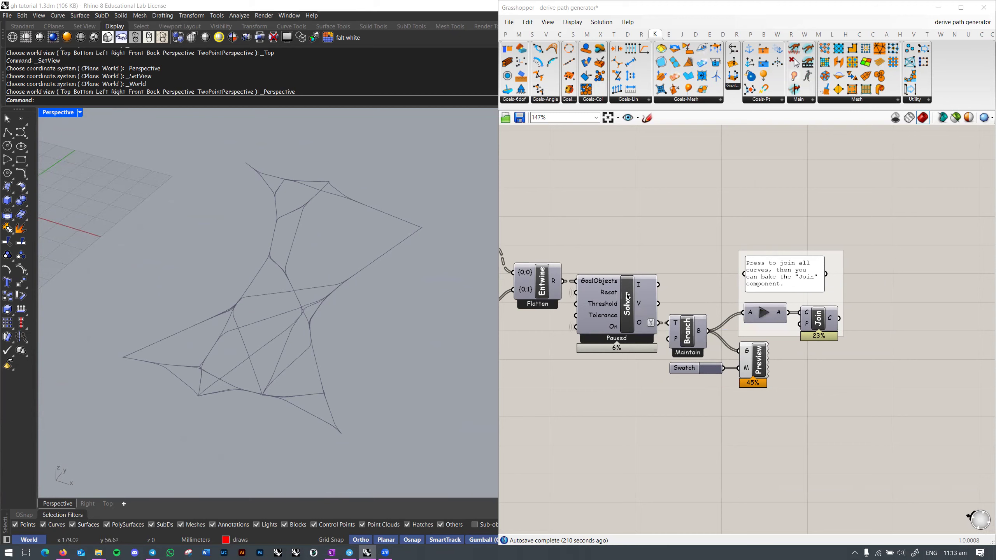
{"action": "right_click_drag", "start_coordinate": [703, 307], "coordinate": [695, 283]}
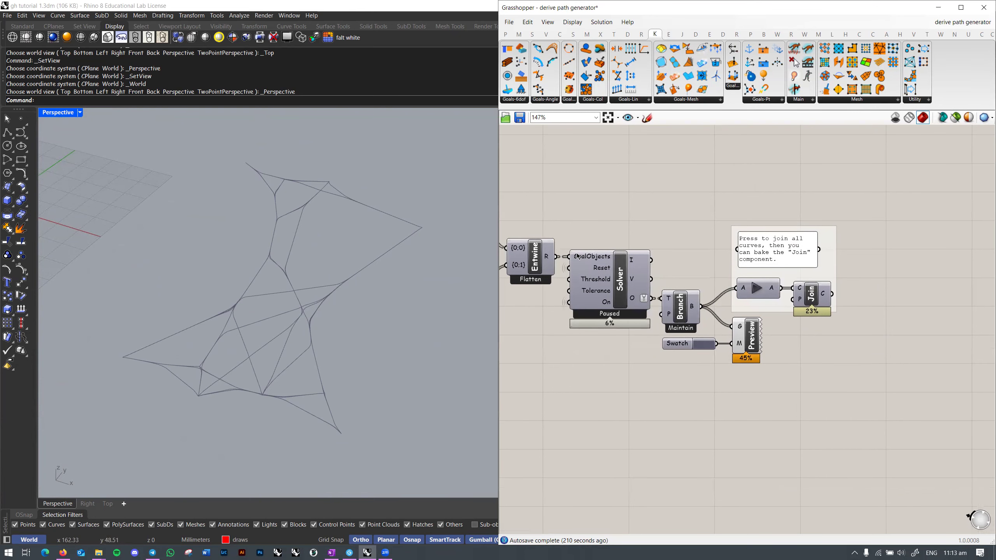
{"action": "right_click_drag", "start_coordinate": [576, 256], "coordinate": [732, 243]}
{"action": "left_click_drag", "start_coordinate": [245, 254], "coordinate": [395, 356]}
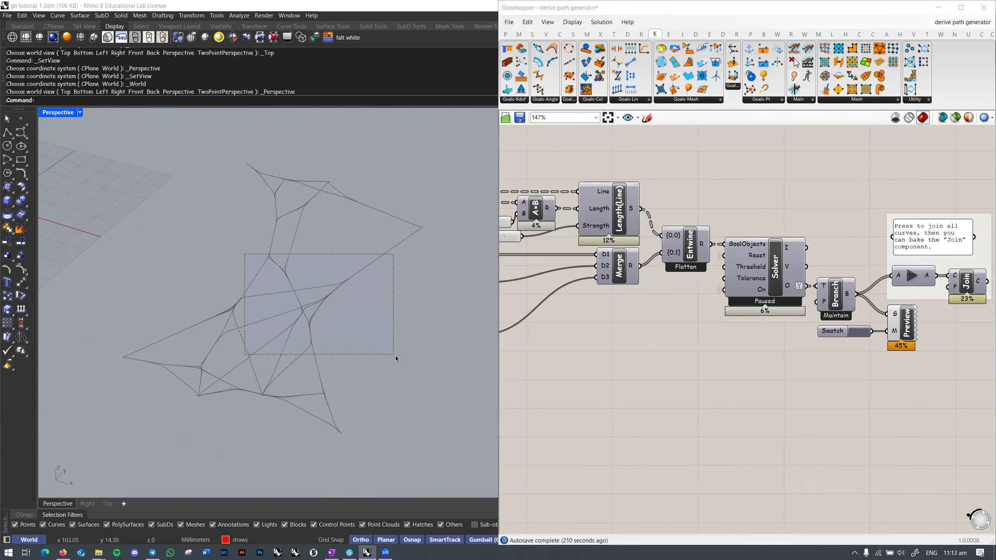
{"action": "right_click_drag", "start_coordinate": [275, 340], "coordinate": [319, 334]}
{"action": "right_click_drag", "start_coordinate": [763, 330], "coordinate": [707, 336]}
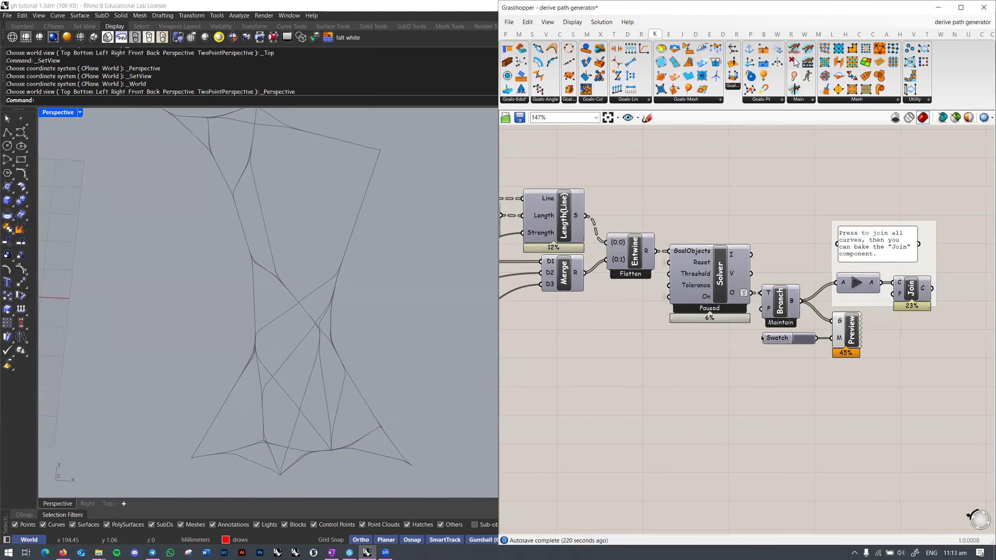
{"action": "right_click_drag", "start_coordinate": [835, 316], "coordinate": [739, 317]}
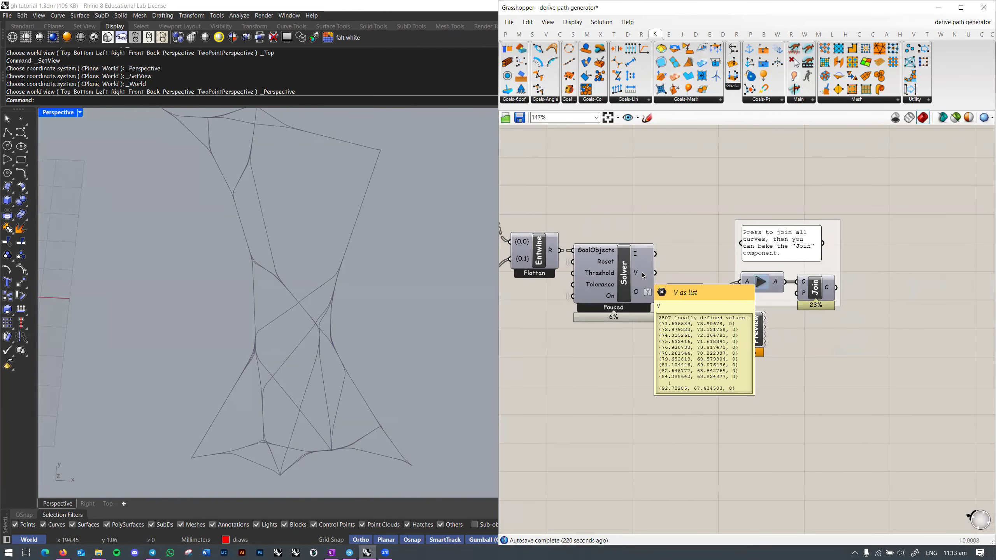
{"action": "mouse_move", "coordinate": [638, 292]}
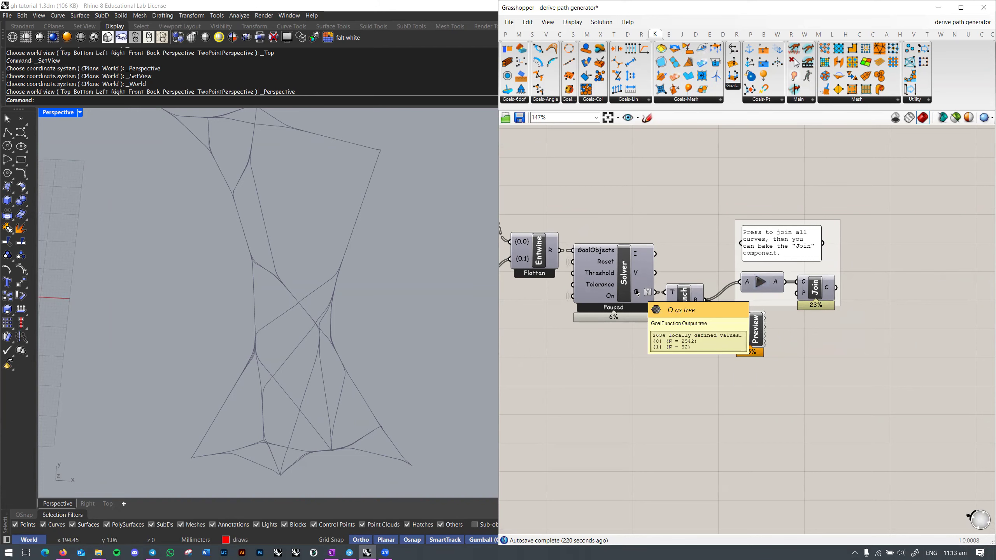
{"action": "right_click_drag", "start_coordinate": [637, 293], "coordinate": [714, 313]}
Step: Press the Join button to join the thread curves and toggle the Join preview
{"action": "right_click", "coordinate": [713, 312]}
{"action": "right_click_drag", "start_coordinate": [794, 313], "coordinate": [703, 306]}
{"action": "left_click", "coordinate": [767, 309]}
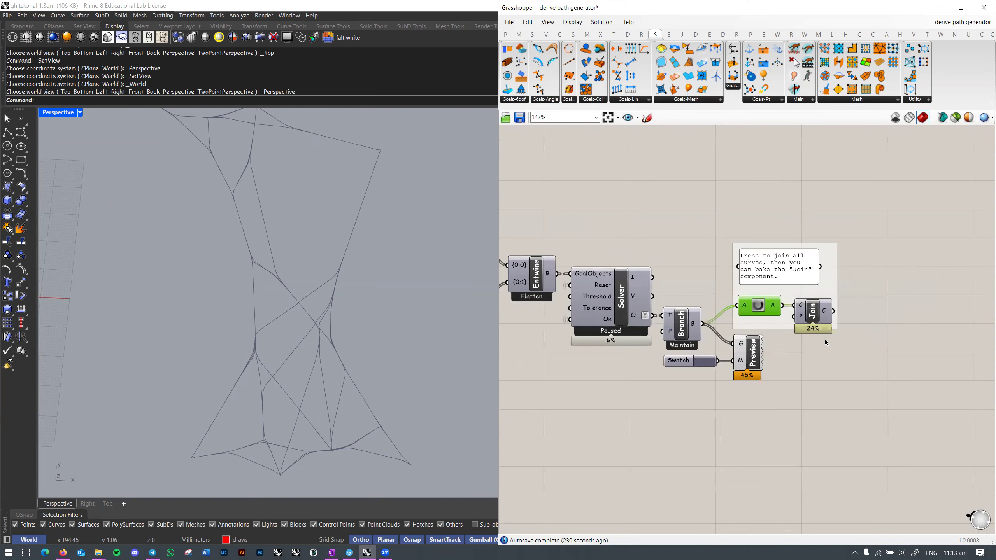
{"action": "right_click", "coordinate": [812, 312]}
{"action": "left_click", "coordinate": [809, 309]}
{"action": "right_click", "coordinate": [810, 310]}
{"action": "left_click", "coordinate": [831, 330]}
{"action": "right_click_drag", "start_coordinate": [816, 353], "coordinate": [755, 341]}
{"action": "left_click", "coordinate": [755, 340]}
{"action": "left_click", "coordinate": [750, 306]}
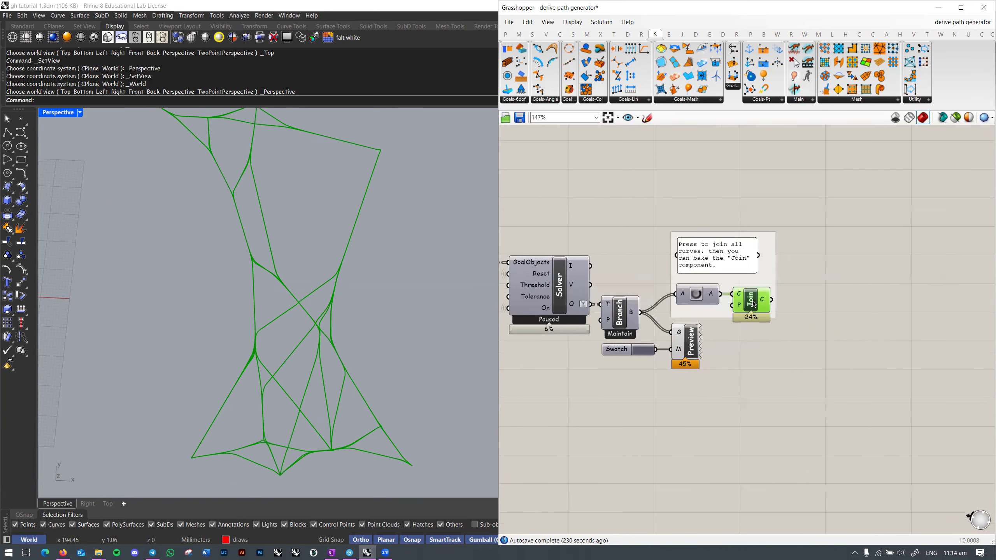
{"action": "scroll", "coordinate": [244, 284], "scroll_direction": "down", "scroll_amount": 3}
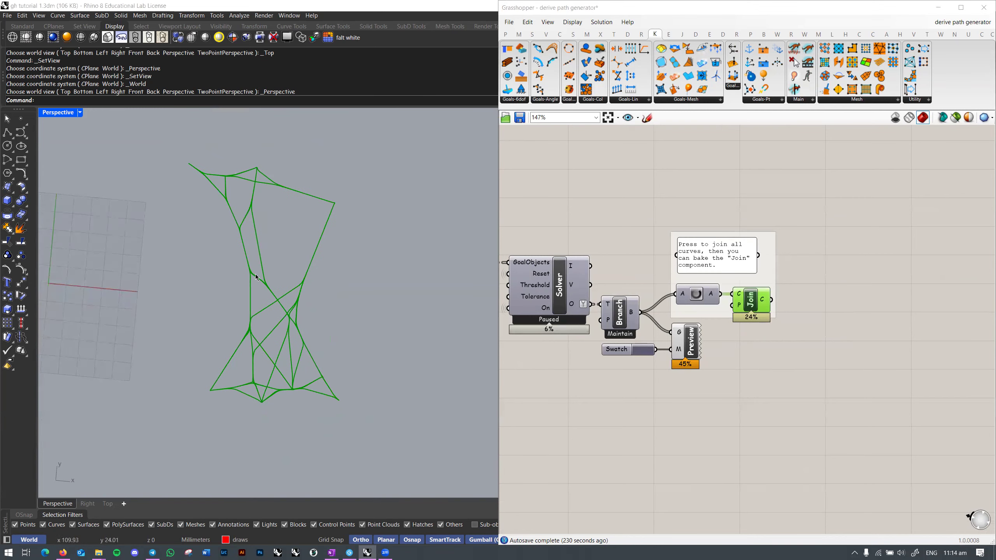
{"action": "right_click_drag", "start_coordinate": [280, 348], "coordinate": [287, 318]}
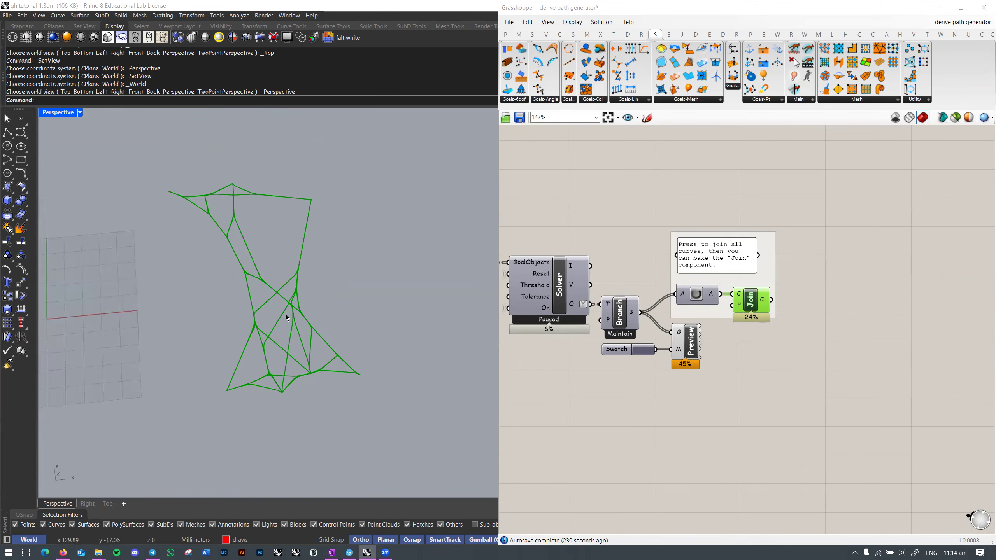
Step: Open the Bake settings for the joined curves, cancel, and move the Grasshopper window aside
{"action": "right_click", "coordinate": [749, 306]}
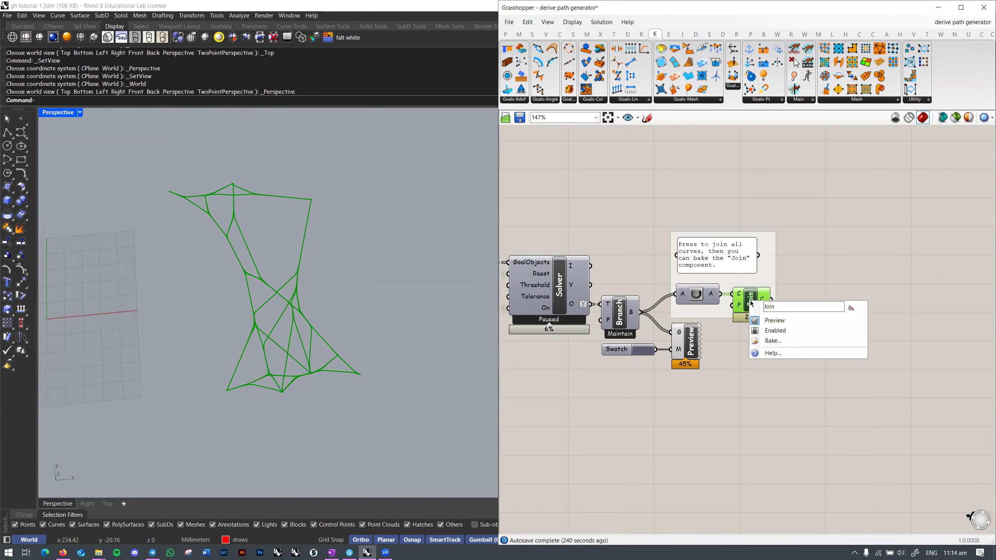
{"action": "left_click", "coordinate": [770, 340]}
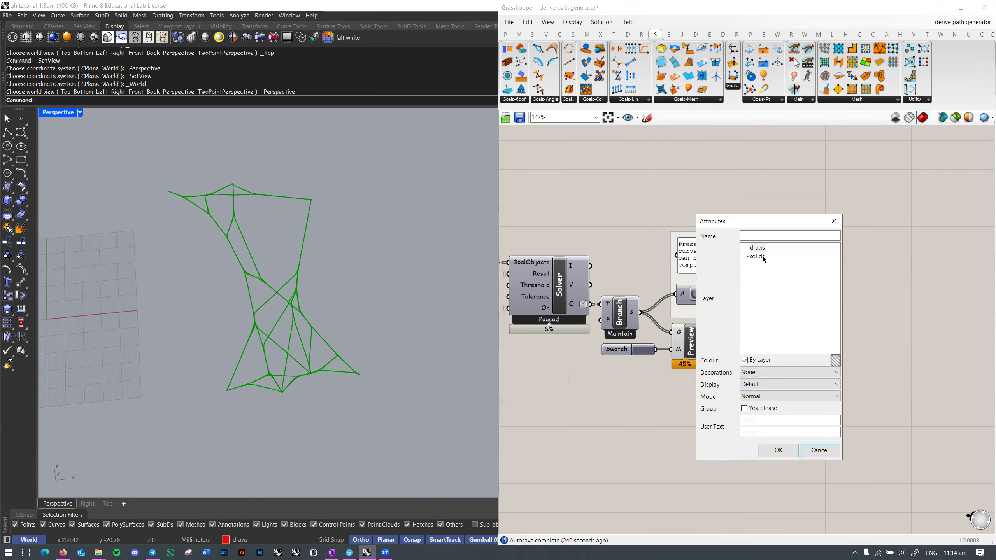
{"action": "left_click", "coordinate": [835, 222]}
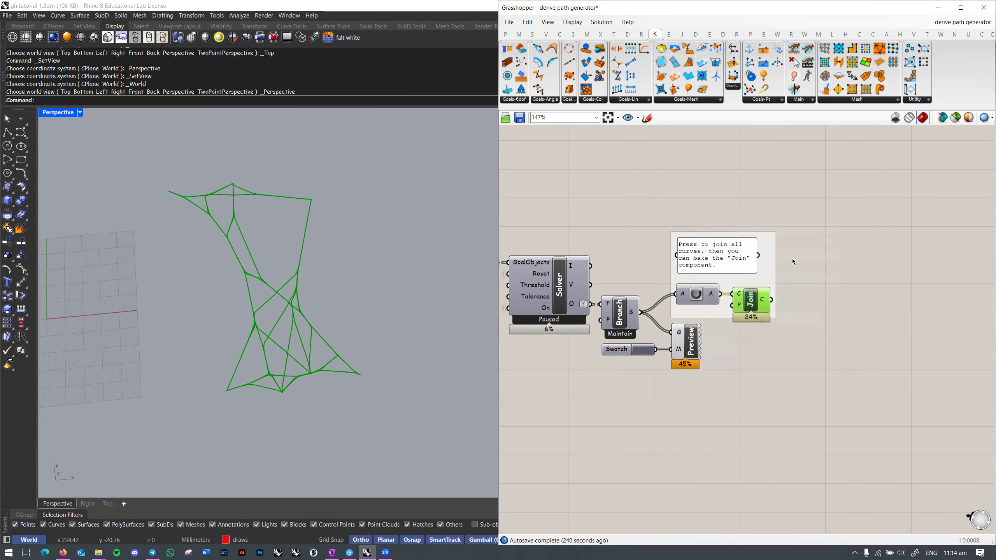
{"action": "left_click_drag", "start_coordinate": [853, 10], "coordinate": [747, 21]}
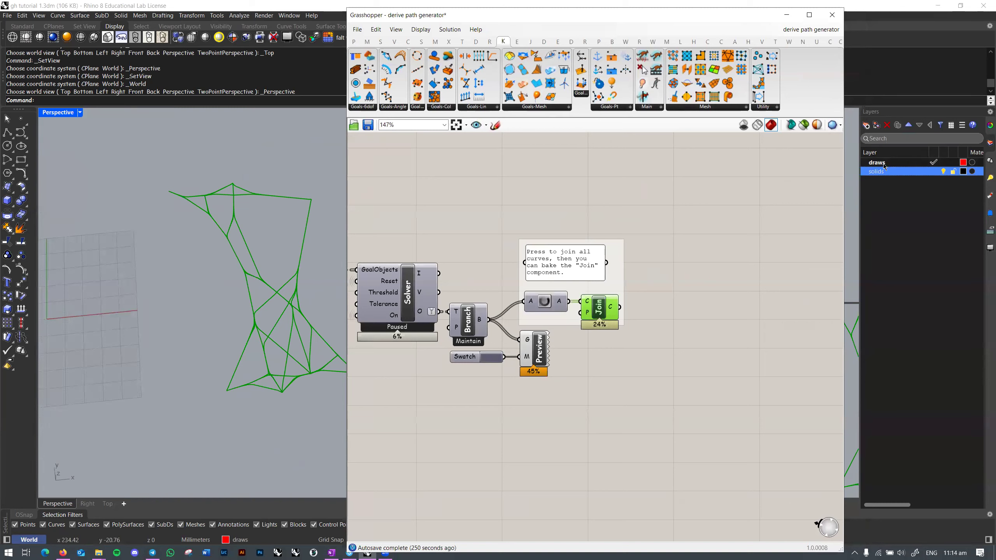
Step: Bake the joined curves as a group onto the draws layer
{"action": "right_click", "coordinate": [599, 311]}
{"action": "left_click", "coordinate": [618, 349]}
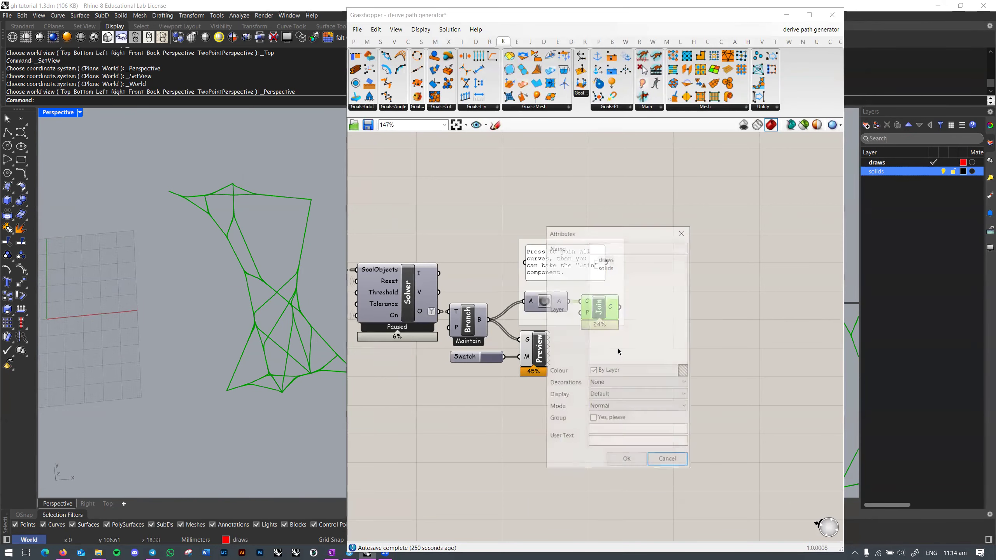
{"action": "left_click", "coordinate": [608, 268]}
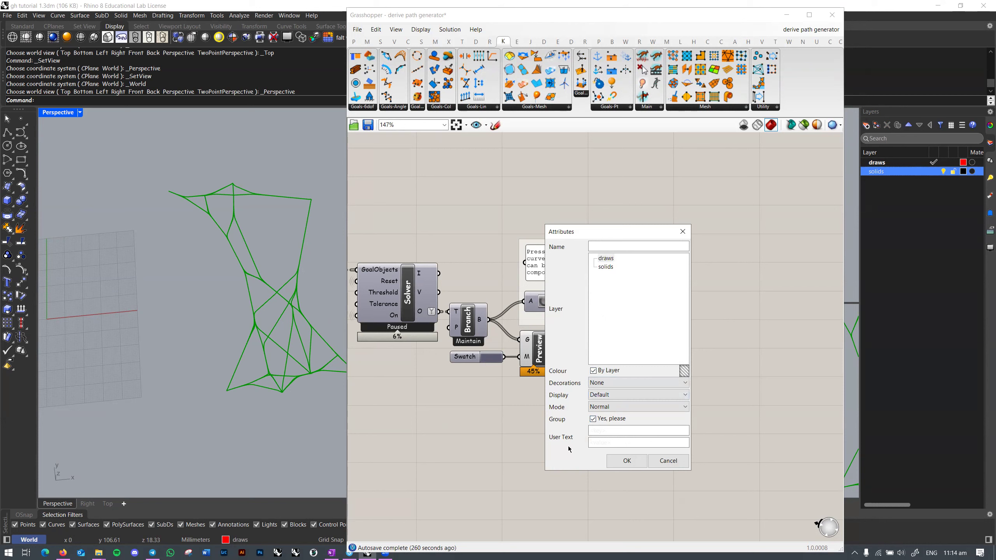
{"action": "left_click", "coordinate": [627, 461]}
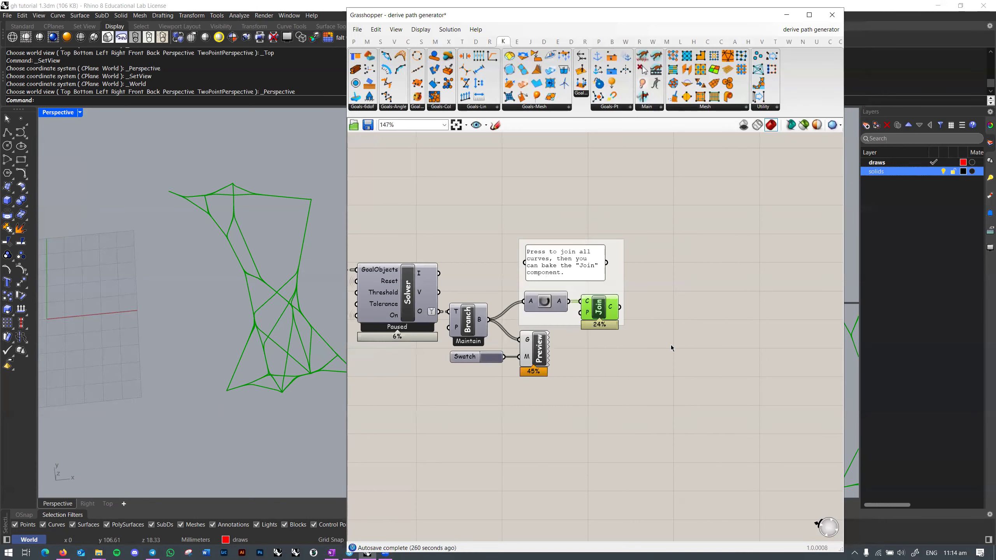
Step: Select the baked curve group and move it to the left with the gumball
{"action": "mouse_move", "coordinate": [299, 312]}
{"action": "right_mouse_down"}
{"action": "mouse_move", "coordinate": [292, 267]}
{"action": "mouse_move", "coordinate": [280, 306]}
{"action": "right_mouse_up"}
{"action": "left_click", "coordinate": [292, 267]}
{"action": "left_click_drag", "start_coordinate": [299, 291], "coordinate": [142, 258]}
{"action": "left_click", "coordinate": [206, 273]}
{"action": "right_click_drag", "start_coordinate": [135, 294], "coordinate": [227, 301], "text": "shift"}
{"action": "left_click", "coordinate": [240, 292]}
{"action": "left_click", "coordinate": [239, 301]}
{"action": "scroll", "coordinate": [229, 301], "scroll_direction": "up", "scroll_amount": 5}
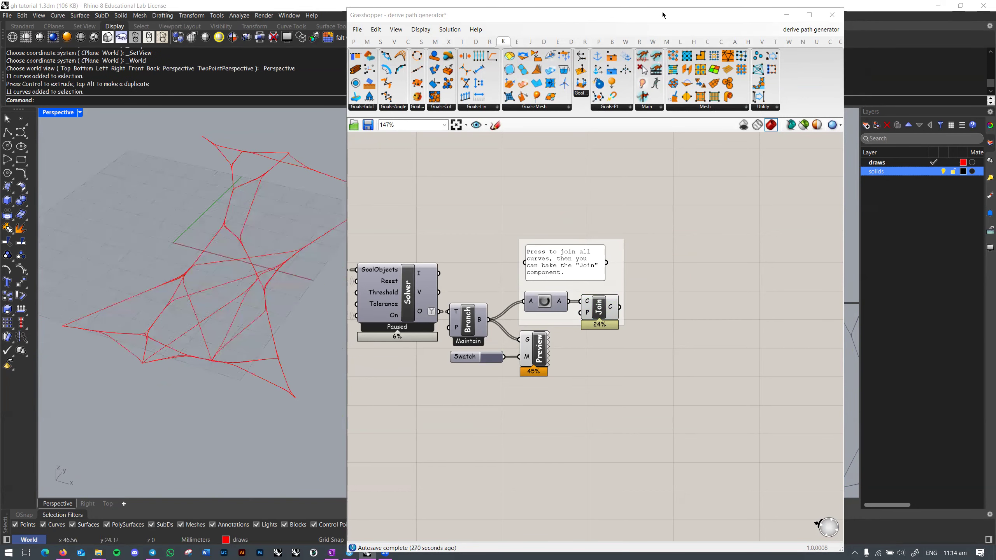
Step: Dock Grasshopper on the right half and orbit the view to face the red baked network
{"action": "left_click_drag", "start_coordinate": [663, 15], "coordinate": [815, 7]}
{"action": "right_click_drag", "start_coordinate": [340, 285], "coordinate": [385, 307]}
{"action": "right_click_drag", "start_coordinate": [295, 313], "coordinate": [416, 270]}
{"action": "right_click_drag", "start_coordinate": [340, 297], "coordinate": [243, 304]}
{"action": "right_click_drag", "start_coordinate": [276, 269], "coordinate": [317, 312]}
{"action": "scroll", "coordinate": [288, 307], "scroll_direction": "down", "scroll_amount": 3}
{"action": "scroll", "coordinate": [291, 293], "scroll_direction": "up", "scroll_amount": 4}
{"action": "scroll", "coordinate": [294, 290], "scroll_direction": "down", "scroll_amount": 2}
Step: Select the 11 baked red curves and delete them
{"action": "right_click_drag", "start_coordinate": [758, 369], "coordinate": [768, 354]}
{"action": "scroll", "coordinate": [313, 312], "scroll_direction": "down", "scroll_amount": 3}
{"action": "right_click_drag", "start_coordinate": [274, 315], "coordinate": [258, 340]}
{"action": "key", "text": "Delete"}
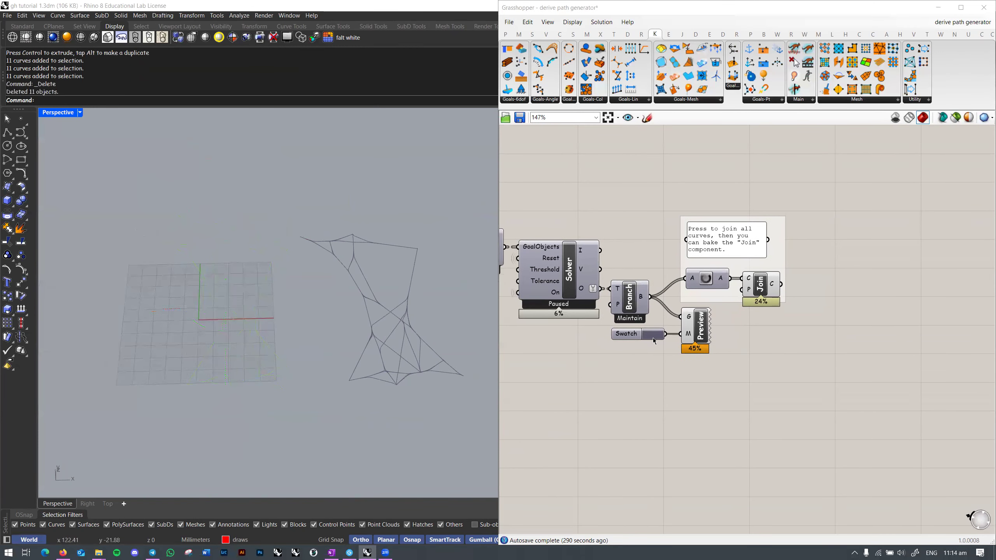
{"action": "right_click_drag", "start_coordinate": [724, 324], "coordinate": [811, 319]}
Step: Turn off the Join component's preview and bring the Points of Interest parameter into view
{"action": "right_click", "coordinate": [846, 285]}
{"action": "left_click", "coordinate": [865, 306]}
{"action": "right_click_drag", "start_coordinate": [365, 312], "coordinate": [358, 336]}
{"action": "right_click_drag", "start_coordinate": [536, 345], "coordinate": [980, 339]}
{"action": "scroll", "coordinate": [702, 332], "scroll_direction": "down", "scroll_amount": 3}
{"action": "right_click_drag", "start_coordinate": [638, 300], "coordinate": [743, 310]}
{"action": "scroll", "coordinate": [623, 299], "scroll_direction": "up", "scroll_amount": 3}
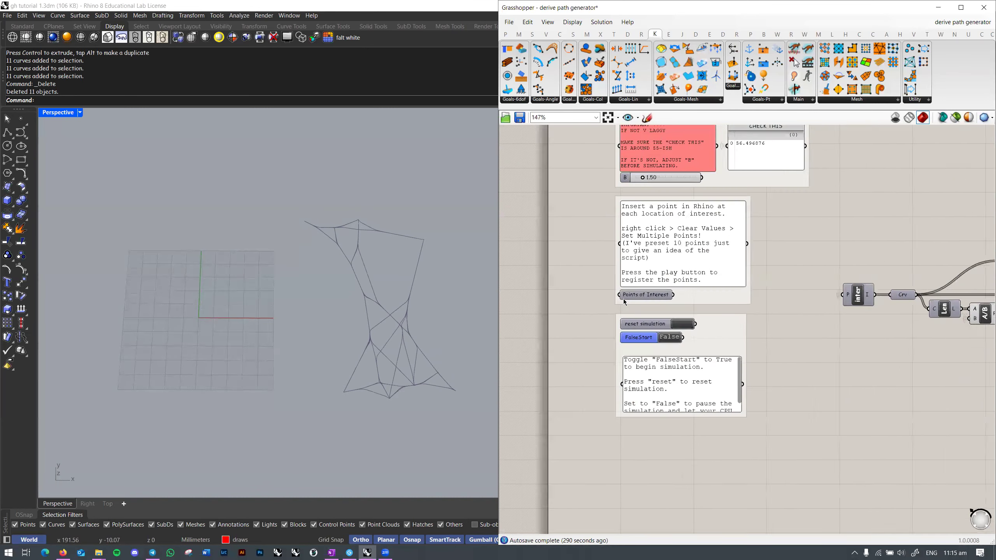
Step: Bake the preset Points of Interest into Rhino and ungroup the ten baked points
{"action": "right_click", "coordinate": [654, 295]}
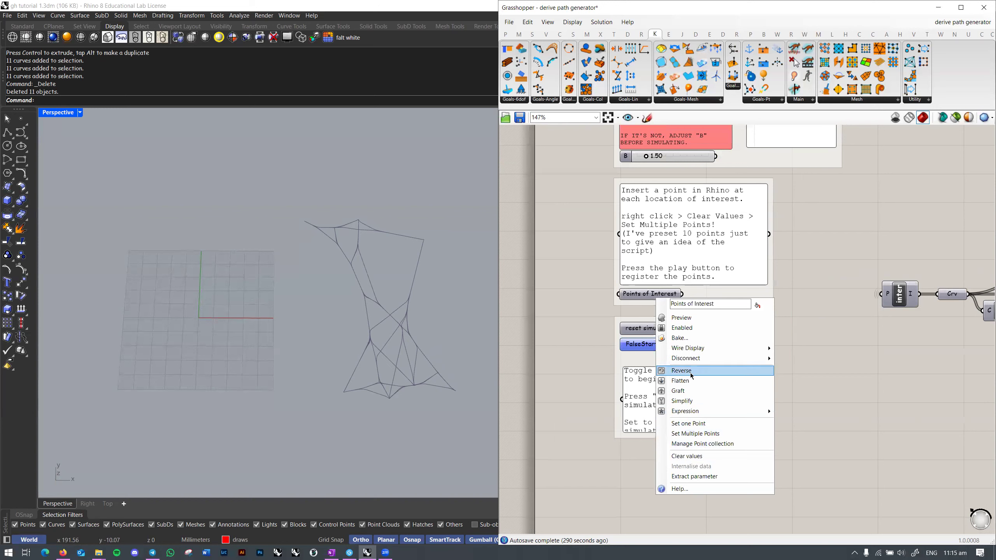
{"action": "left_click", "coordinate": [700, 342]}
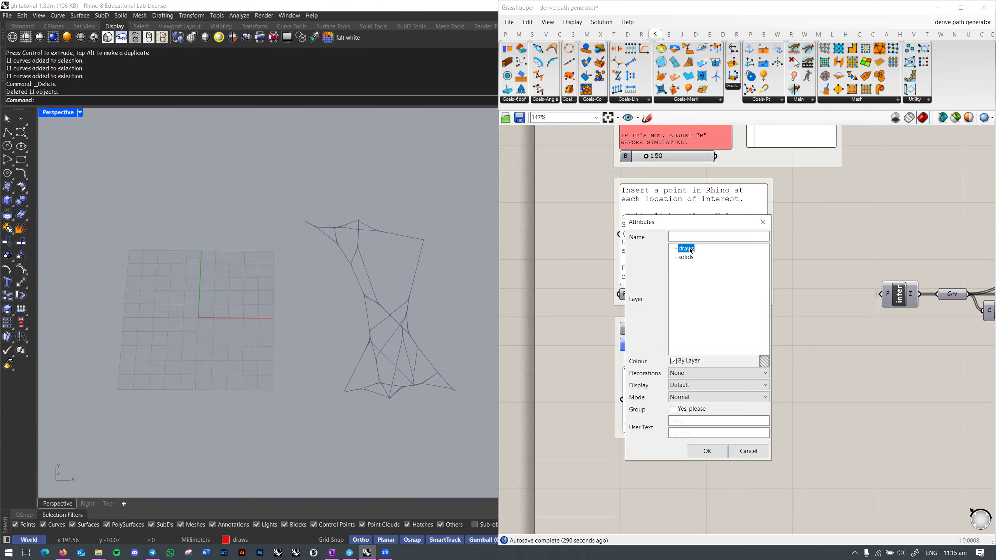
{"action": "left_click", "coordinate": [707, 451]}
{"action": "scroll", "coordinate": [414, 328], "scroll_direction": "up", "scroll_amount": 4}
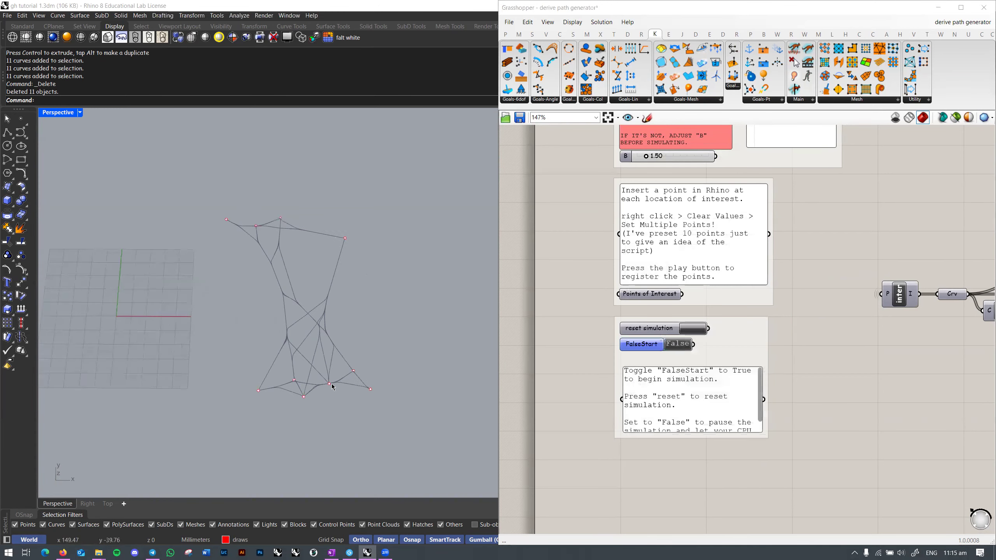
{"action": "left_click_drag", "start_coordinate": [213, 360], "coordinate": [305, 417]}
{"action": "left_click_drag", "start_coordinate": [414, 385], "coordinate": [398, 397]}
{"action": "scroll", "coordinate": [412, 370], "scroll_direction": "down", "scroll_amount": 2}
{"action": "key", "text": "ctrl+shift+g"}
{"action": "right_click_drag", "start_coordinate": [451, 378], "coordinate": [408, 354]}
{"action": "left_click", "coordinate": [408, 354]}
Step: Raise two of the points and slide another point along X
{"action": "left_click_drag", "start_coordinate": [235, 346], "coordinate": [200, 387]}
{"action": "right_click_drag", "start_coordinate": [253, 368], "coordinate": [231, 346]}
{"action": "left_click_drag", "start_coordinate": [214, 315], "coordinate": [296, 230]}
{"action": "left_click", "coordinate": [230, 370]}
{"action": "right_click_drag", "start_coordinate": [255, 363], "coordinate": [231, 314]}
{"action": "right_click_drag", "start_coordinate": [215, 276], "coordinate": [249, 292]}
{"action": "left_click_drag", "start_coordinate": [249, 292], "coordinate": [293, 298]}
{"action": "right_click_drag", "start_coordinate": [294, 298], "coordinate": [290, 277]}
{"action": "left_click_drag", "start_coordinate": [290, 277], "coordinate": [285, 277]}
{"action": "right_click_drag", "start_coordinate": [318, 259], "coordinate": [339, 300]}
Step: Shift the right-hand point up and left, and move a small point down and right
{"action": "left_click_drag", "start_coordinate": [367, 283], "coordinate": [402, 262]}
{"action": "right_click_drag", "start_coordinate": [401, 262], "coordinate": [408, 246]}
{"action": "left_click_drag", "start_coordinate": [411, 246], "coordinate": [377, 269]}
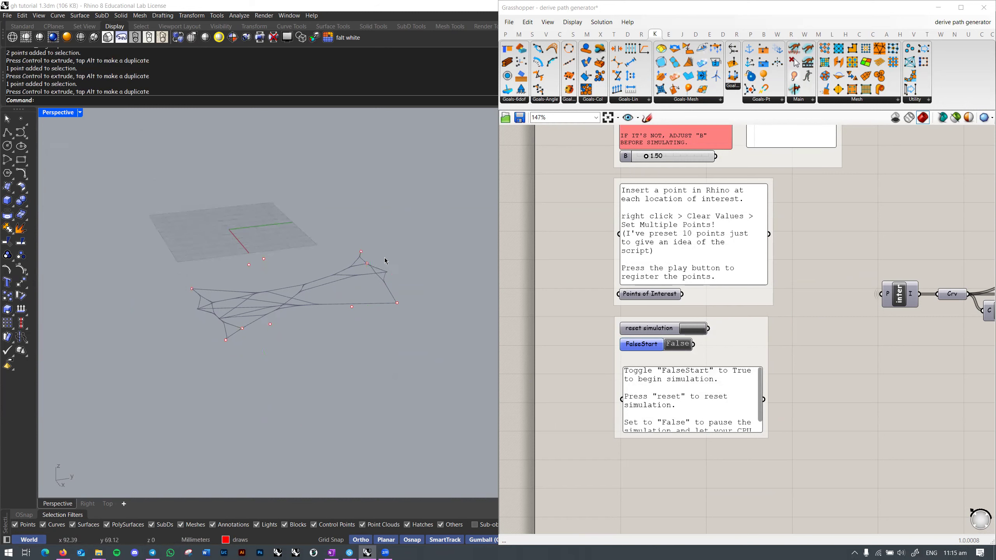
{"action": "left_click", "coordinate": [366, 264]}
{"action": "right_click_drag", "start_coordinate": [367, 264], "coordinate": [338, 247]}
{"action": "left_click_drag", "start_coordinate": [418, 269], "coordinate": [363, 242]}
{"action": "key", "text": "Escape"}
{"action": "right_click_drag", "start_coordinate": [362, 235], "coordinate": [262, 263]}
{"action": "left_click", "coordinate": [254, 262]}
{"action": "left_click_drag", "start_coordinate": [251, 286], "coordinate": [298, 322]}
{"action": "key", "text": "Escape"}
{"action": "right_click_drag", "start_coordinate": [298, 322], "coordinate": [355, 354]}
Step: Scale all ten points inward and lower one point by about 9 mm
{"action": "left_click_drag", "start_coordinate": [146, 235], "coordinate": [424, 428]}
{"action": "left_click_drag", "start_coordinate": [193, 293], "coordinate": [233, 303], "text": "shift"}
{"action": "key", "text": "Escape"}
{"action": "right_click_drag", "start_coordinate": [222, 345], "coordinate": [269, 289]}
{"action": "left_click", "coordinate": [273, 329]}
{"action": "left_click_drag", "start_coordinate": [262, 263], "coordinate": [262, 280]}
{"action": "left_click", "coordinate": [439, 327]}
{"action": "right_click_drag", "start_coordinate": [439, 327], "coordinate": [376, 368]}
Step: Move another point down and to the left
{"action": "left_click", "coordinate": [329, 344]}
{"action": "right_click_drag", "start_coordinate": [332, 341], "coordinate": [389, 289]}
{"action": "left_click_drag", "start_coordinate": [386, 280], "coordinate": [359, 310]}
{"action": "left_click", "coordinate": [425, 316]}
{"action": "right_click_drag", "start_coordinate": [426, 316], "coordinate": [390, 319]}
Step: Clear the preset Points of Interest values and set them to the ten selected Rhino points
{"action": "left_click_drag", "start_coordinate": [369, 206], "coordinate": [157, 412]}
{"action": "right_click", "coordinate": [645, 299]}
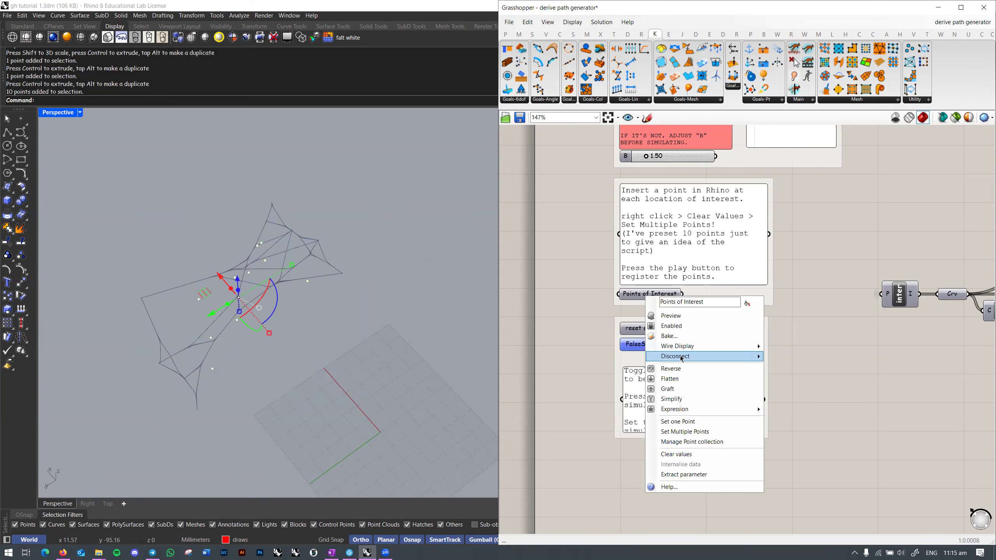
{"action": "left_click", "coordinate": [683, 455]}
{"action": "right_click", "coordinate": [656, 298]}
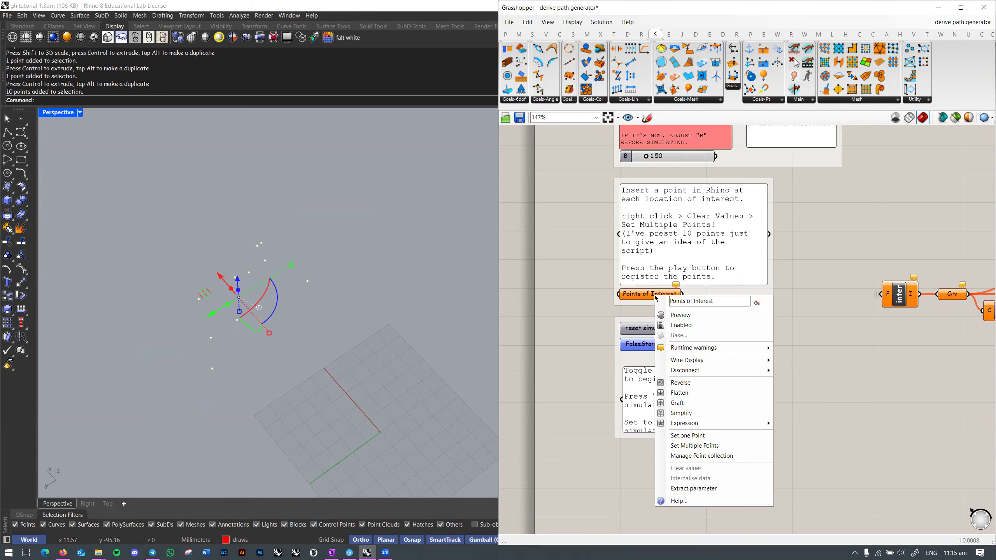
{"action": "left_click", "coordinate": [691, 445]}
Step: Shift one point down and to the right, then reset the simulation
{"action": "right_click_drag", "start_coordinate": [164, 333], "coordinate": [347, 298]}
{"action": "left_click_drag", "start_coordinate": [183, 250], "coordinate": [225, 277]}
{"action": "left_click_drag", "start_coordinate": [241, 234], "coordinate": [263, 266]}
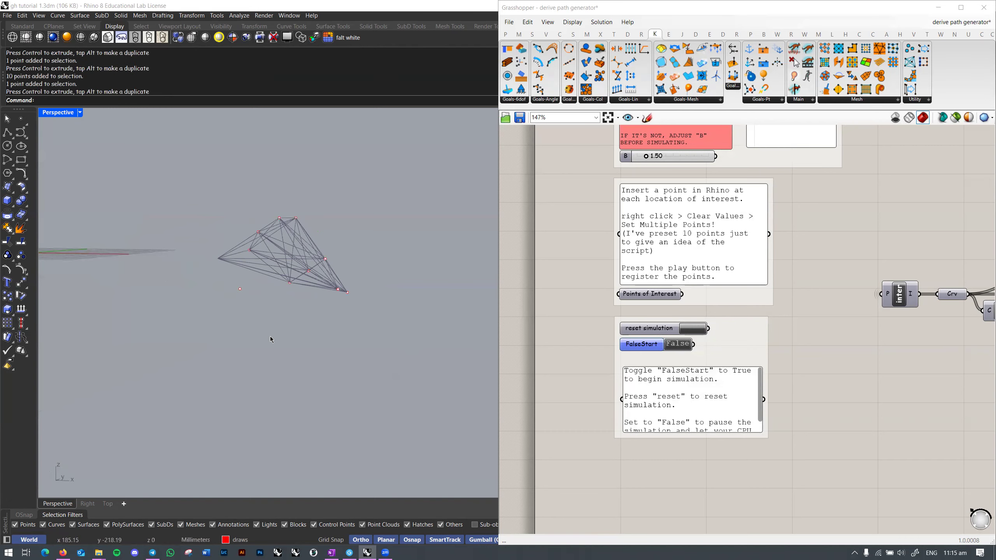
{"action": "left_click", "coordinate": [270, 336]}
{"action": "right_click_drag", "start_coordinate": [271, 336], "coordinate": [360, 323]}
{"action": "left_click", "coordinate": [694, 333]}
Step: Pan the Grasshopper canvas to the Solver component and back to the input panels
{"action": "right_click_drag", "start_coordinate": [947, 385], "coordinate": [651, 364]}
{"action": "scroll", "coordinate": [800, 374], "scroll_direction": "down", "scroll_amount": 3}
{"action": "right_click_drag", "start_coordinate": [897, 363], "coordinate": [718, 354]}
{"action": "right_click_drag", "start_coordinate": [549, 357], "coordinate": [744, 364]}
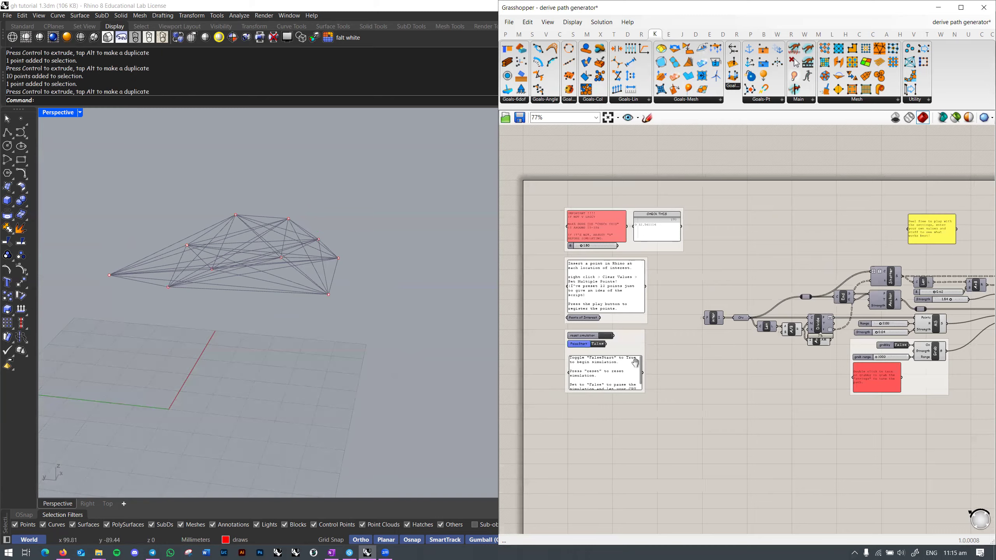
{"action": "right_click_drag", "start_coordinate": [977, 343], "coordinate": [641, 321]}
{"action": "scroll", "coordinate": [740, 304], "scroll_direction": "up", "scroll_amount": 3}
{"action": "scroll", "coordinate": [740, 304], "scroll_direction": "down", "scroll_amount": 2}
{"action": "right_click_drag", "start_coordinate": [766, 331], "coordinate": [993, 334]}
{"action": "right_click_drag", "start_coordinate": [582, 332], "coordinate": [693, 324]}
{"action": "scroll", "coordinate": [591, 298], "scroll_direction": "up", "scroll_amount": 3}
Step: Reset the Kangaroo simulation from the reset control
{"action": "left_click", "coordinate": [593, 319]}
{"action": "right_click_drag", "start_coordinate": [909, 325], "coordinate": [680, 319]}
{"action": "scroll", "coordinate": [681, 319], "scroll_direction": "down", "scroll_amount": 3}
{"action": "right_click_drag", "start_coordinate": [973, 310], "coordinate": [944, 308]}
{"action": "scroll", "coordinate": [868, 300], "scroll_direction": "up", "scroll_amount": 3}
{"action": "scroll", "coordinate": [869, 275], "scroll_direction": "down", "scroll_amount": 4}
{"action": "scroll", "coordinate": [609, 313], "scroll_direction": "up", "scroll_amount": 3}
{"action": "left_click", "coordinate": [610, 314]}
Step: Lower another point and reset the simulation with it
{"action": "right_click_drag", "start_coordinate": [407, 300], "coordinate": [312, 348]}
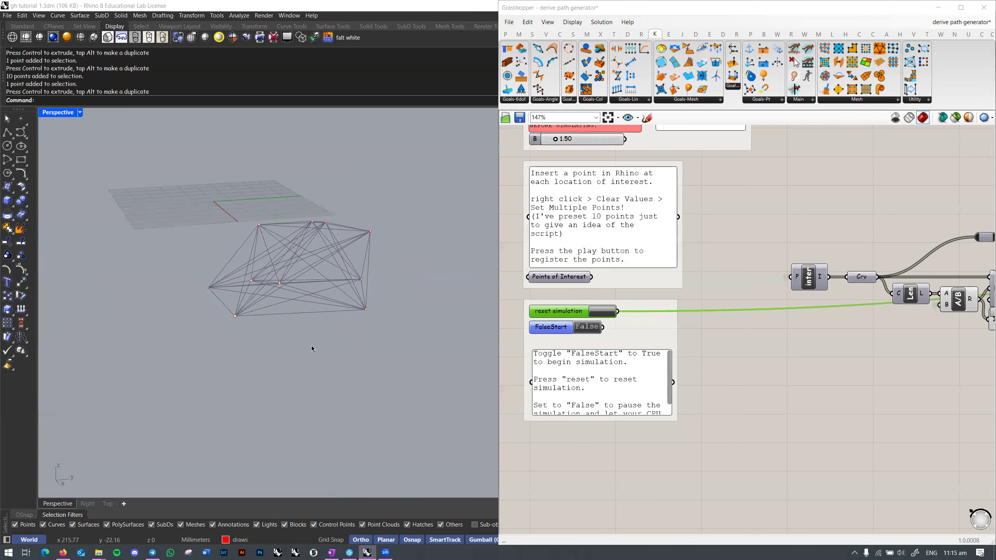
{"action": "left_click", "coordinate": [281, 283]}
{"action": "right_click_drag", "start_coordinate": [281, 283], "coordinate": [266, 255]}
{"action": "left_click_drag", "start_coordinate": [263, 235], "coordinate": [263, 295]}
{"action": "left_click", "coordinate": [598, 311]}
{"action": "left_click", "coordinate": [598, 311]}
Step: Set FalseStart to True and orbit to watch the threads relax
{"action": "left_click", "coordinate": [360, 329]}
{"action": "right_click_drag", "start_coordinate": [360, 329], "coordinate": [298, 337]}
{"action": "left_click", "coordinate": [587, 326]}
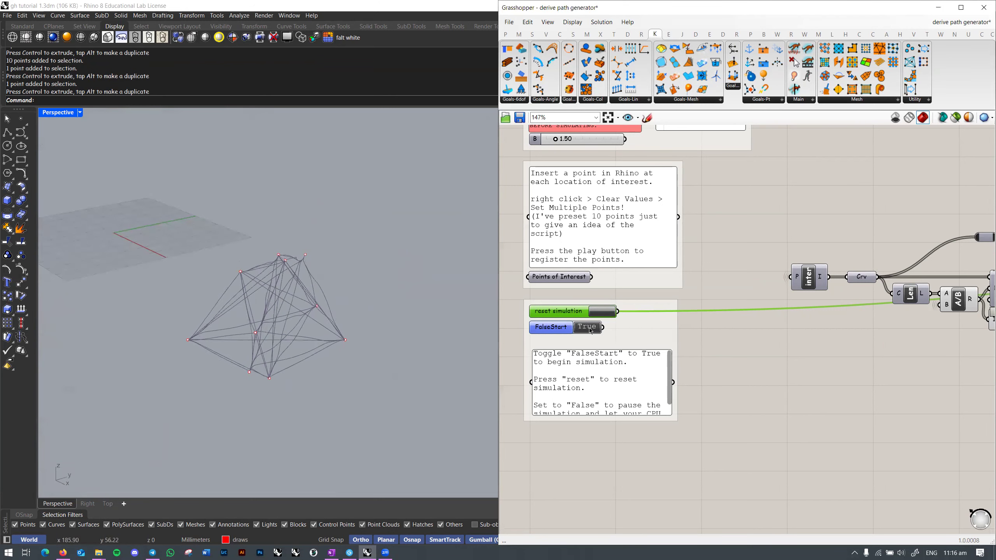
{"action": "right_click_drag", "start_coordinate": [322, 373], "coordinate": [294, 420]}
Step: Pause the simulation, scale the ten points outward, then reset and restart it
{"action": "left_click_drag", "start_coordinate": [338, 225], "coordinate": [209, 420]}
{"action": "right_click_drag", "start_coordinate": [208, 420], "coordinate": [285, 365]}
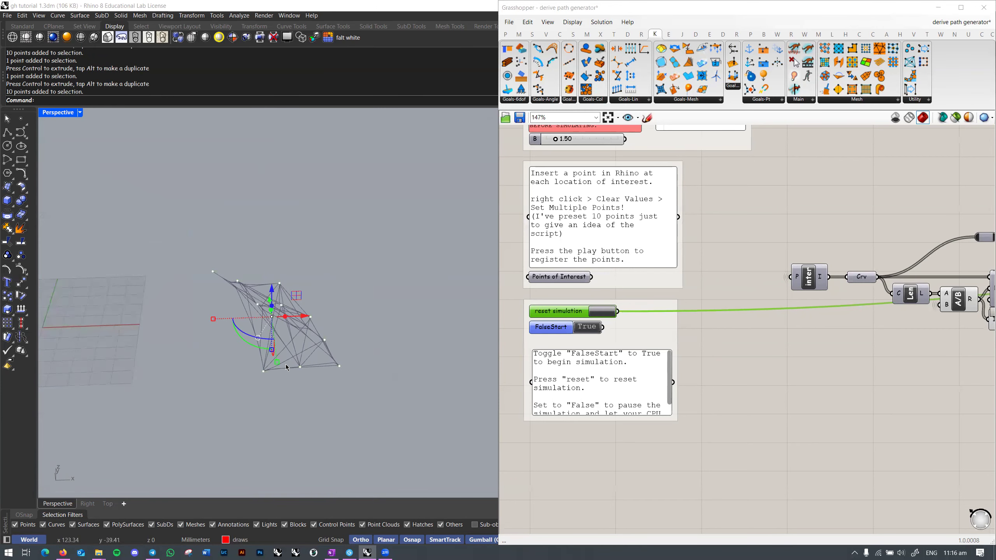
{"action": "double_click", "coordinate": [602, 327]}
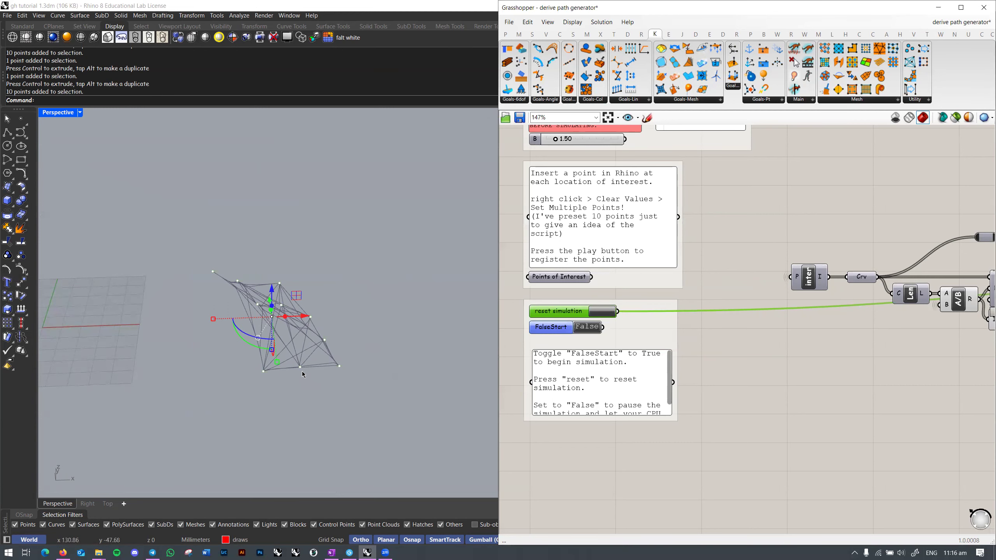
{"action": "left_click_drag", "start_coordinate": [277, 363], "coordinate": [310, 393]}
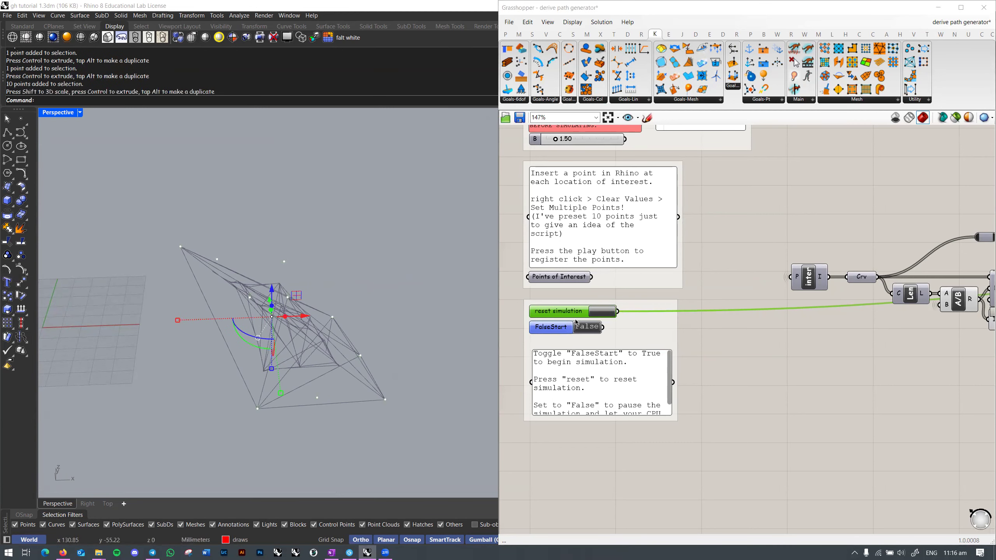
{"action": "left_click", "coordinate": [606, 314]}
{"action": "double_click", "coordinate": [587, 332]}
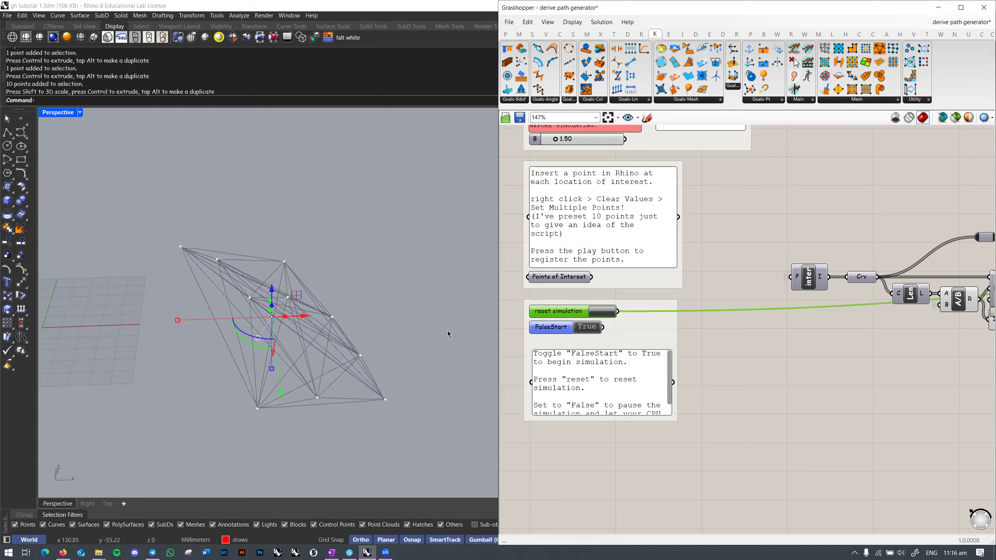
Step: Raise one point, then reset and restart the simulation
{"action": "left_click", "coordinate": [412, 327]}
{"action": "right_click_drag", "start_coordinate": [381, 317], "coordinate": [381, 316]}
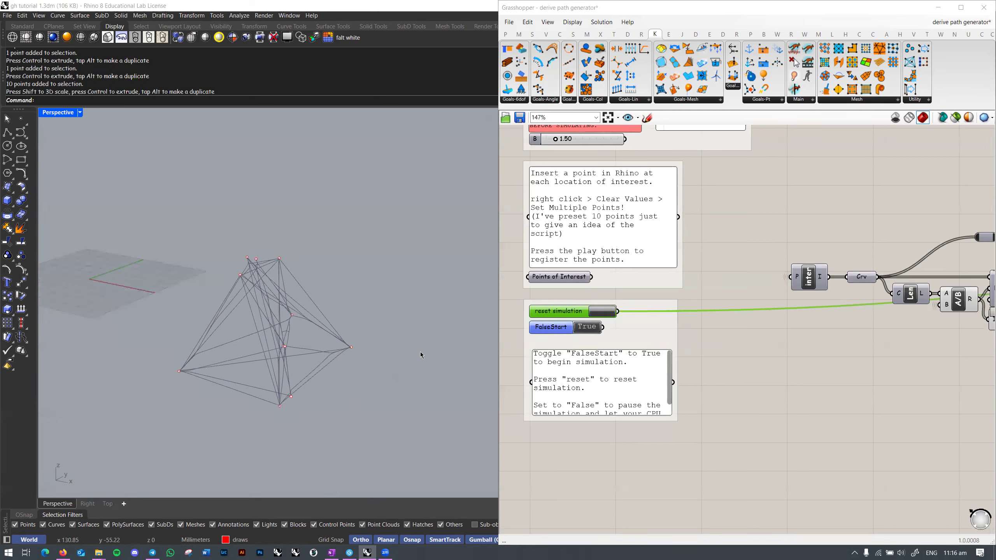
{"action": "right_click_drag", "start_coordinate": [383, 370], "coordinate": [401, 358]}
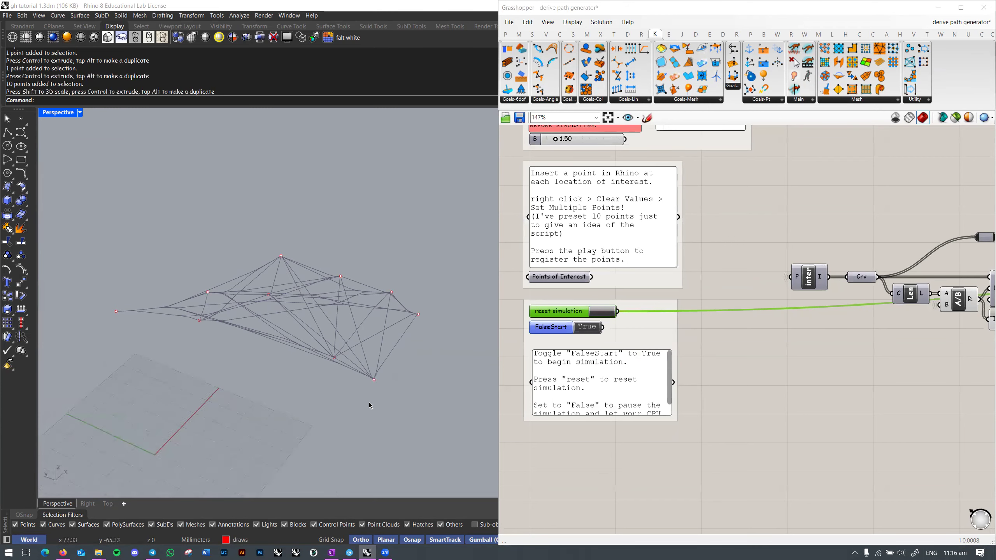
{"action": "left_click", "coordinate": [294, 383]}
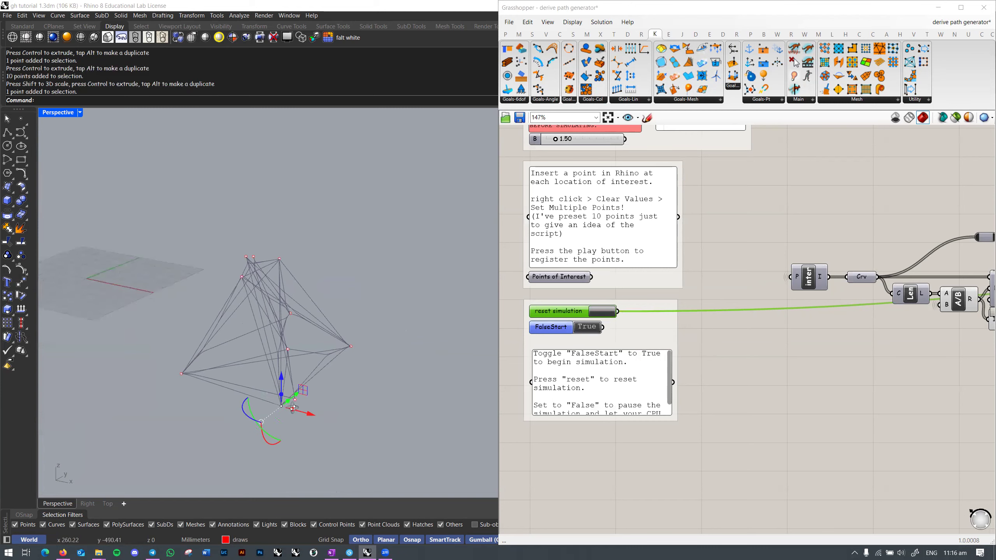
{"action": "left_click_drag", "start_coordinate": [318, 357], "coordinate": [305, 294]}
{"action": "right_click_drag", "start_coordinate": [404, 308], "coordinate": [410, 338]}
{"action": "left_click", "coordinate": [592, 329]}
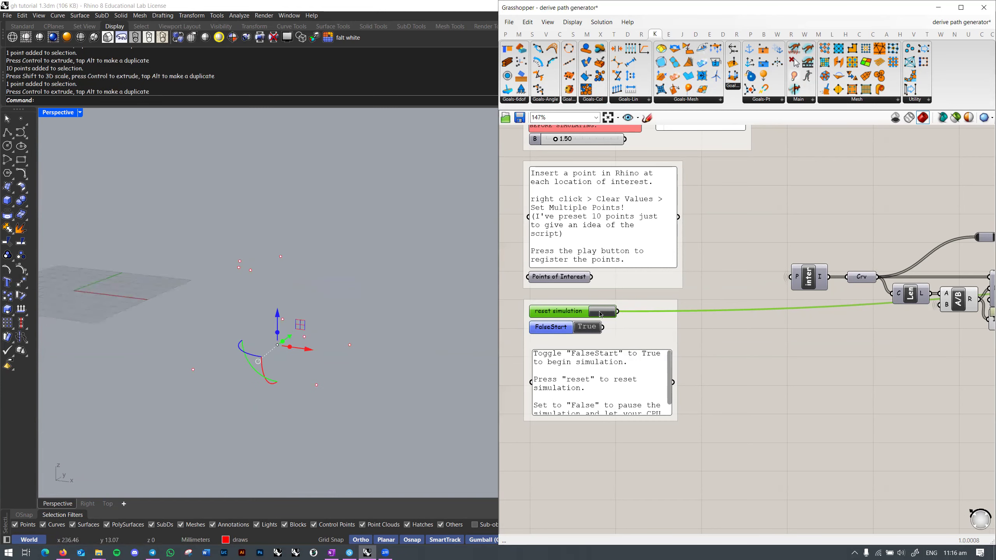
{"action": "left_click", "coordinate": [601, 314]}
{"action": "left_click", "coordinate": [587, 329]}
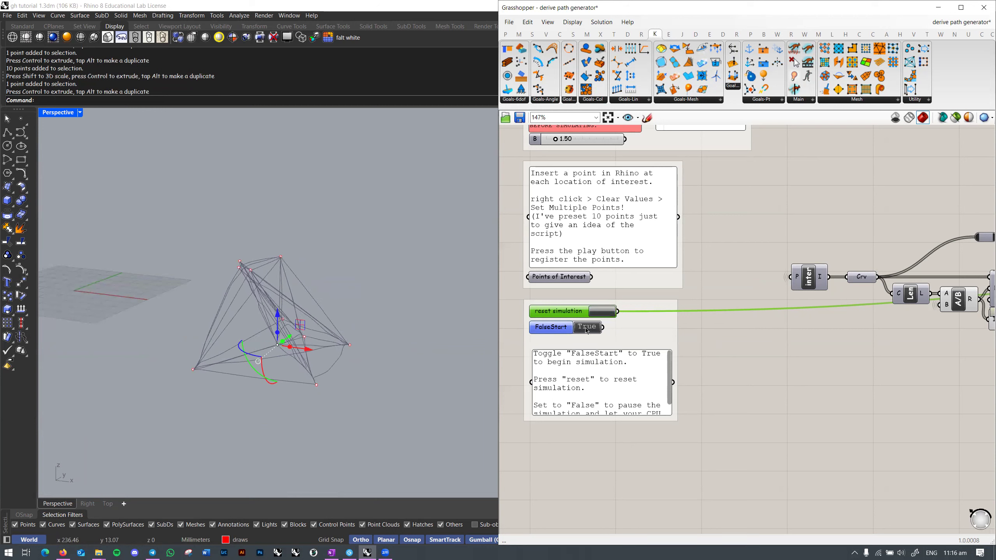
Step: Orbit around the relaxed network, then set FalseStart to False to pause
{"action": "right_click_drag", "start_coordinate": [423, 351], "coordinate": [439, 355]}
{"action": "left_click", "coordinate": [438, 355]}
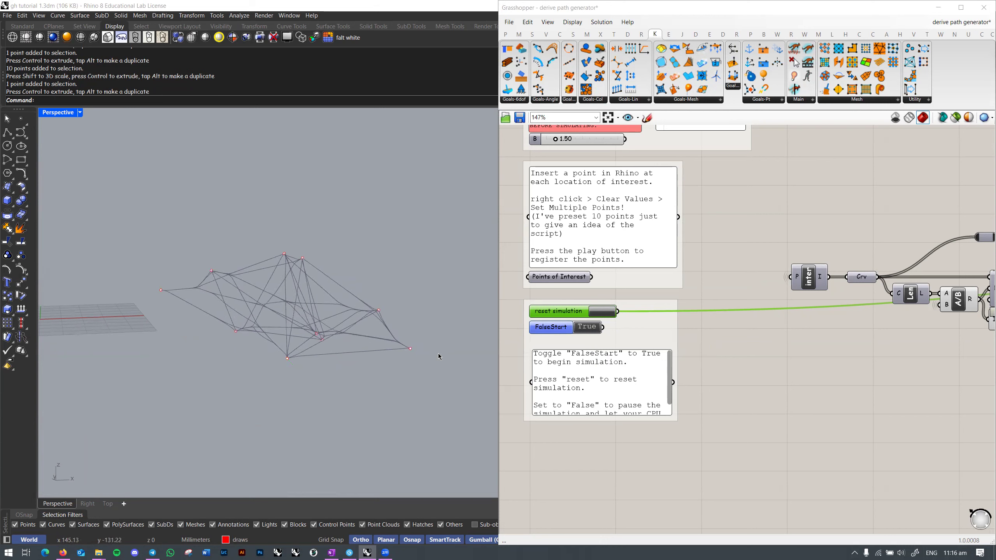
{"action": "right_click_drag", "start_coordinate": [439, 361], "coordinate": [219, 351]}
{"action": "right_click_drag", "start_coordinate": [300, 362], "coordinate": [313, 369]}
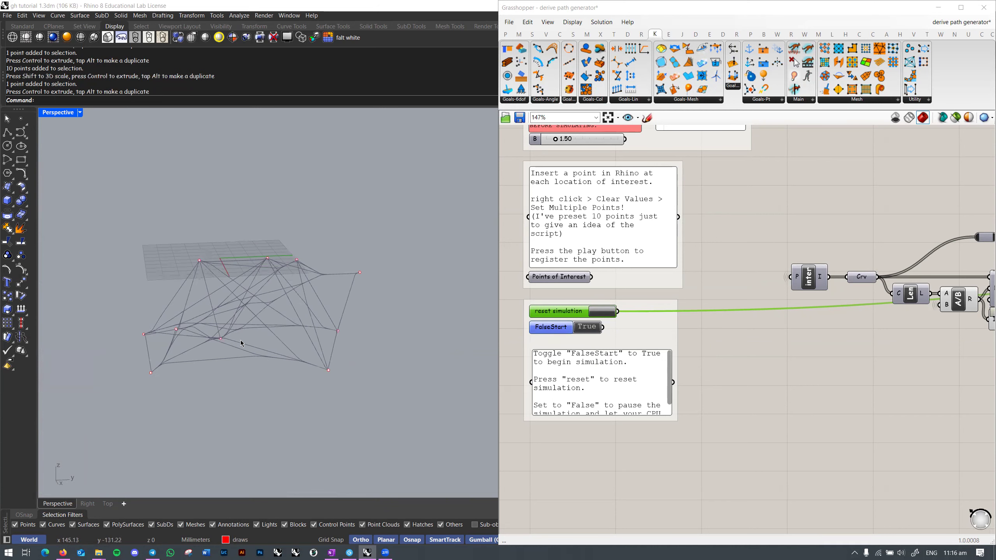
{"action": "scroll", "coordinate": [242, 344], "scroll_direction": "up", "scroll_amount": 2}
{"action": "right_click_drag", "start_coordinate": [277, 344], "coordinate": [357, 343]}
{"action": "left_click", "coordinate": [589, 330]}
Step: Release the relaxed curves through the data dam at the end of the script
{"action": "scroll", "coordinate": [241, 317], "scroll_direction": "down", "scroll_amount": 6}
{"action": "right_click_drag", "start_coordinate": [918, 352], "coordinate": [373, 371]}
{"action": "scroll", "coordinate": [825, 354], "scroll_direction": "down", "scroll_amount": 3}
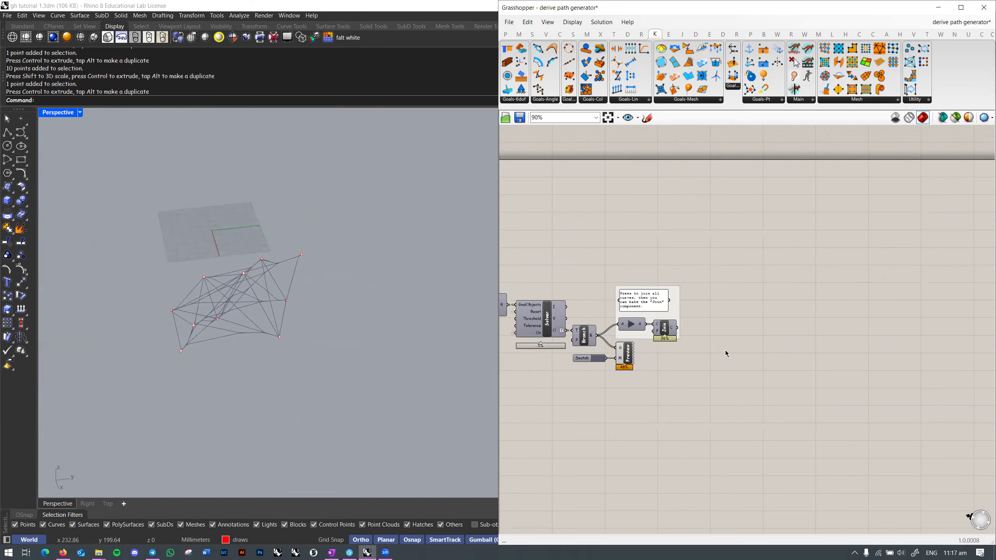
{"action": "scroll", "coordinate": [702, 323], "scroll_direction": "up", "scroll_amount": 3}
{"action": "left_click", "coordinate": [587, 324]}
{"action": "right_click_drag", "start_coordinate": [713, 330], "coordinate": [854, 275]}
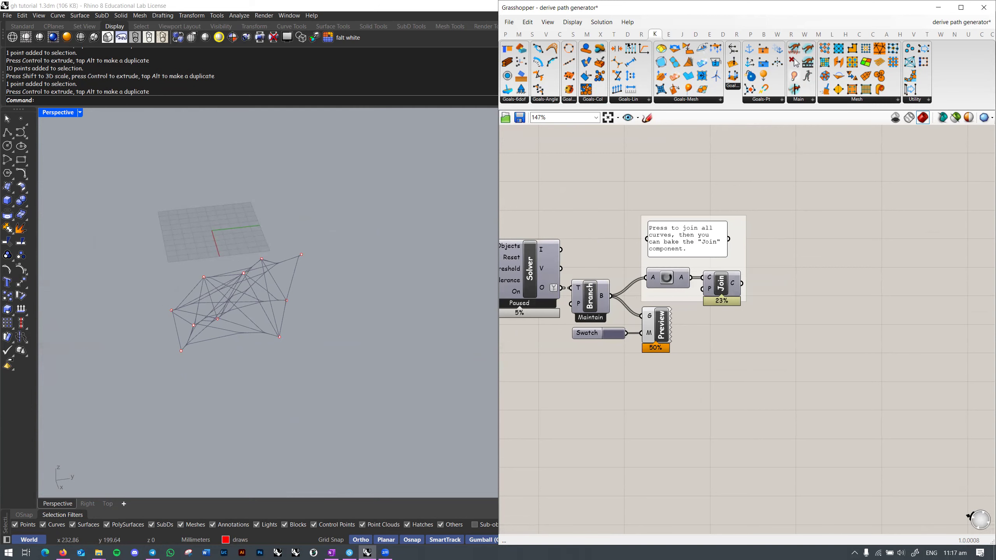
Step: Browse the component tabs and inspect the thread network in the Rhino viewport
{"action": "left_click", "coordinate": [641, 35]}
{"action": "left_click", "coordinate": [628, 34]}
{"action": "left_click", "coordinate": [587, 35]}
{"action": "right_click_drag", "start_coordinate": [264, 332], "coordinate": [265, 297]}
{"action": "scroll", "coordinate": [294, 310], "scroll_direction": "up", "scroll_amount": 4}
{"action": "left_click", "coordinate": [292, 323]}
{"action": "left_click", "coordinate": [301, 318]}
{"action": "right_click_drag", "start_coordinate": [814, 215], "coordinate": [738, 225]}
{"action": "scroll", "coordinate": [704, 223], "scroll_direction": "down", "scroll_amount": 1}
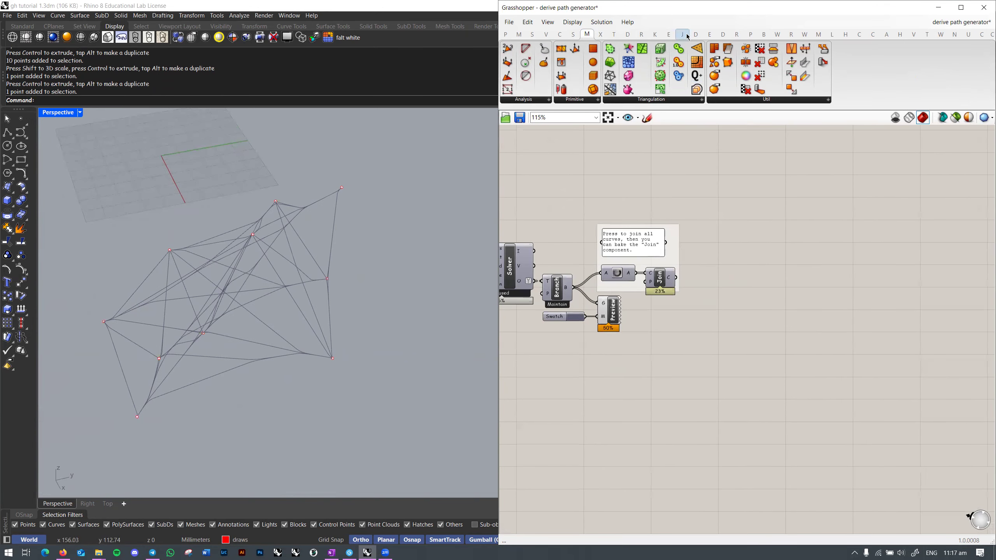
Step: Place a Dendro Curve To Volume (vCurve) component to the right of Join
{"action": "left_click", "coordinate": [693, 34]}
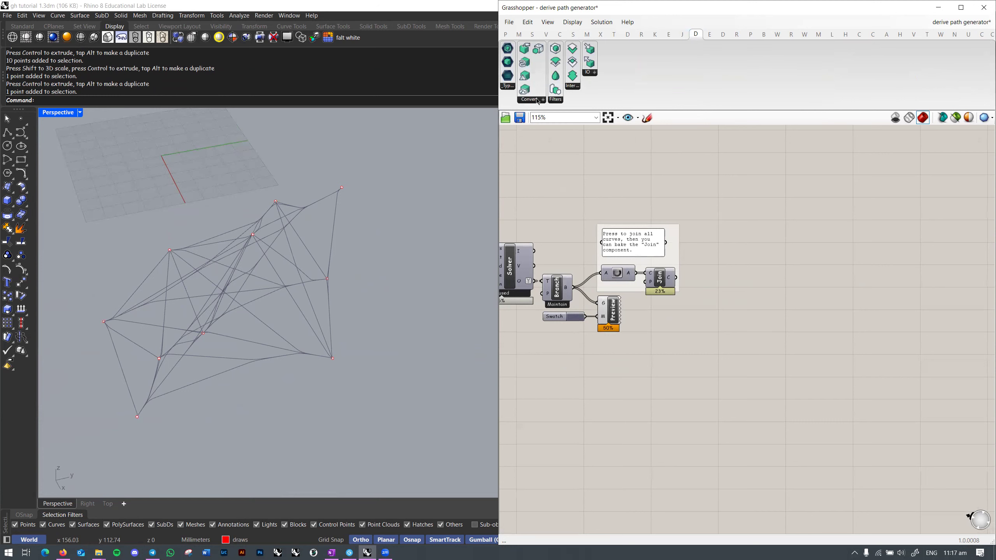
{"action": "left_click", "coordinate": [538, 101]}
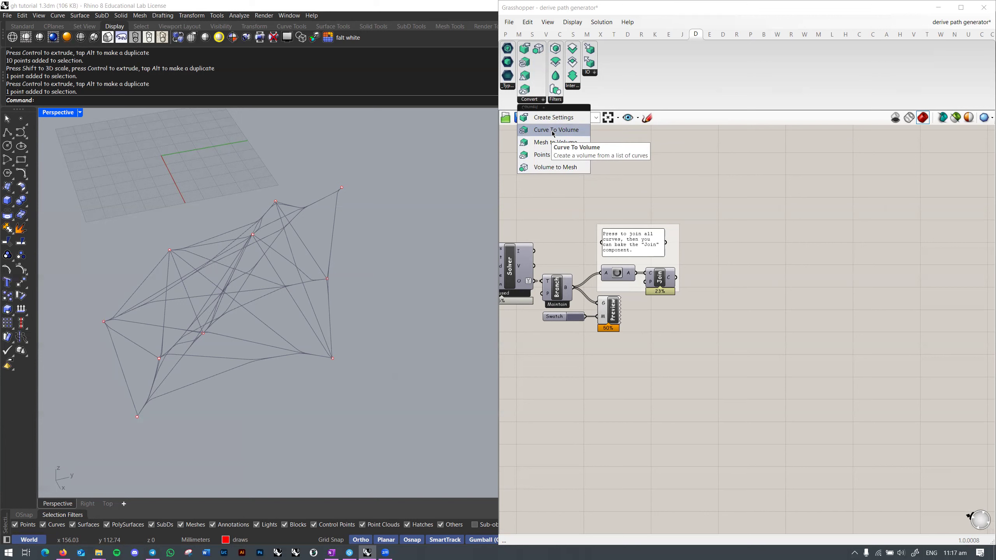
{"action": "right_click_drag", "start_coordinate": [423, 196], "coordinate": [470, 165]}
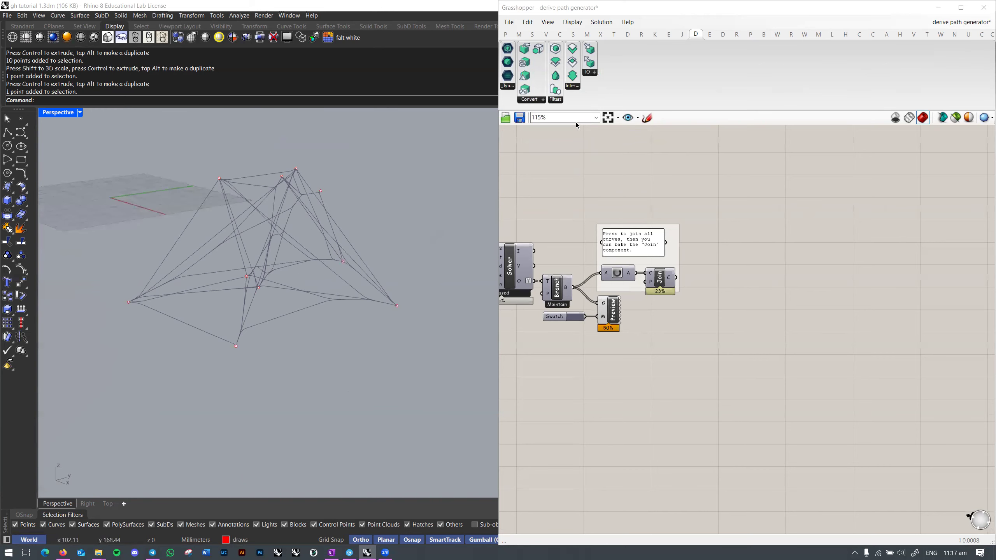
{"action": "left_click", "coordinate": [532, 100]}
{"action": "left_click", "coordinate": [548, 141]}
{"action": "left_click", "coordinate": [718, 255]}
{"action": "scroll", "coordinate": [727, 264], "scroll_direction": "up", "scroll_amount": 5}
{"action": "scroll", "coordinate": [737, 244], "scroll_direction": "down", "scroll_amount": 2}
{"action": "right_click_drag", "start_coordinate": [738, 243], "coordinate": [707, 247]}
{"action": "scroll", "coordinate": [707, 247], "scroll_direction": "up", "scroll_amount": 2}
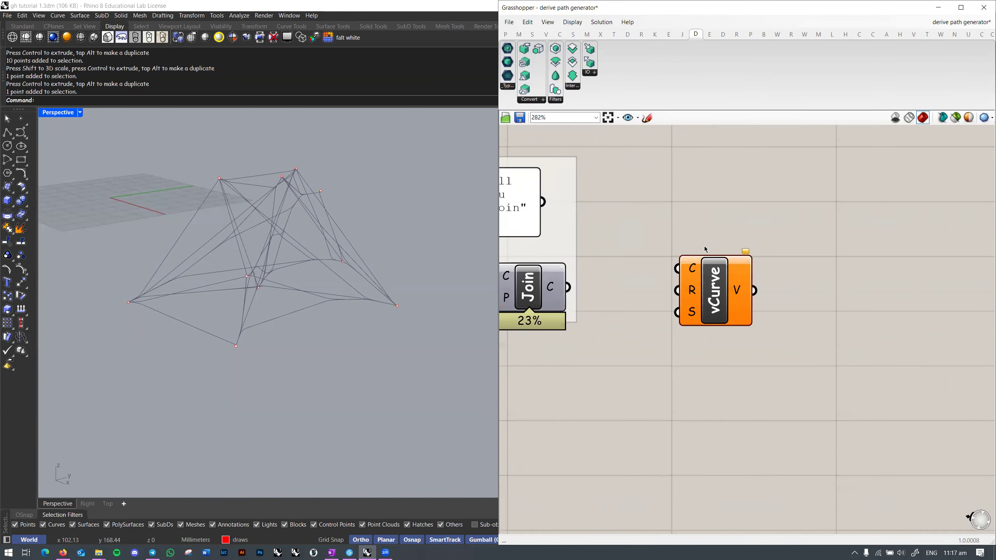
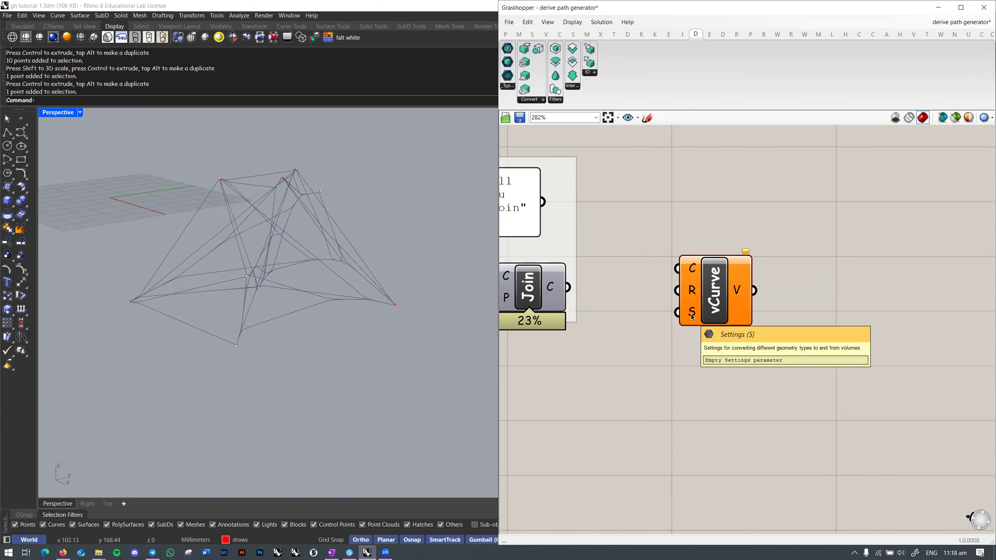
Step: Add a Dendro Create Settings (vSettings) component and wire it into vCurve's S input
{"action": "right_click_drag", "start_coordinate": [693, 318], "coordinate": [727, 312]}
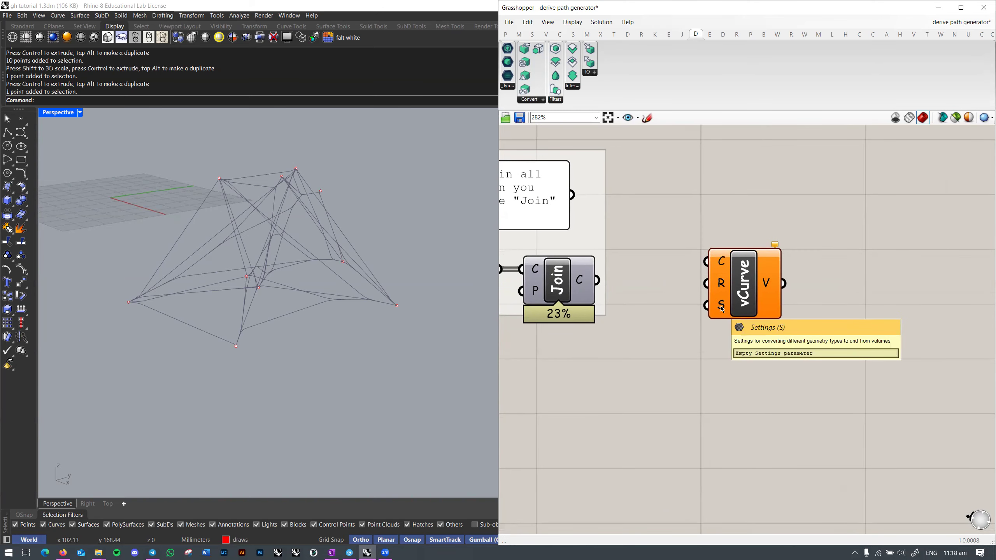
{"action": "left_click", "coordinate": [542, 100]}
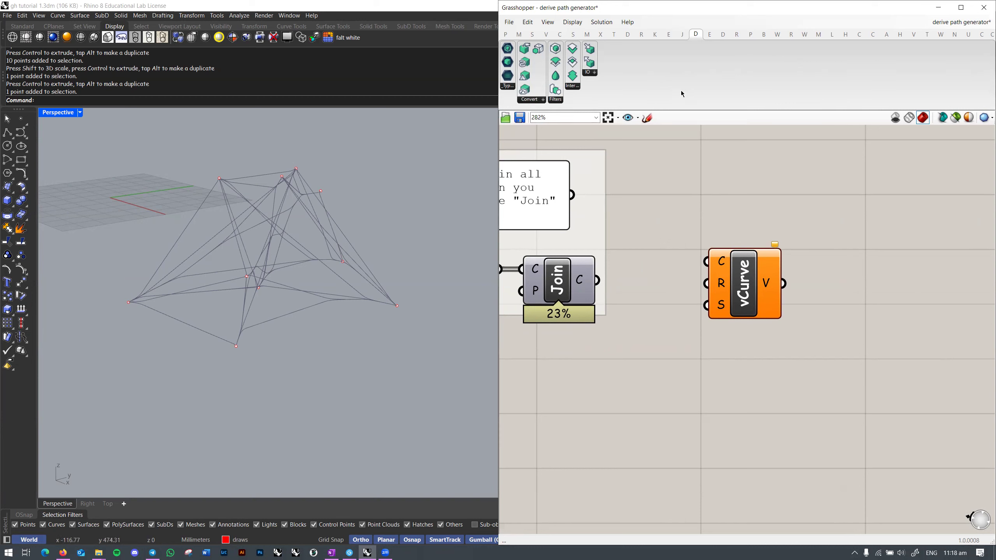
{"action": "left_click", "coordinate": [544, 100]}
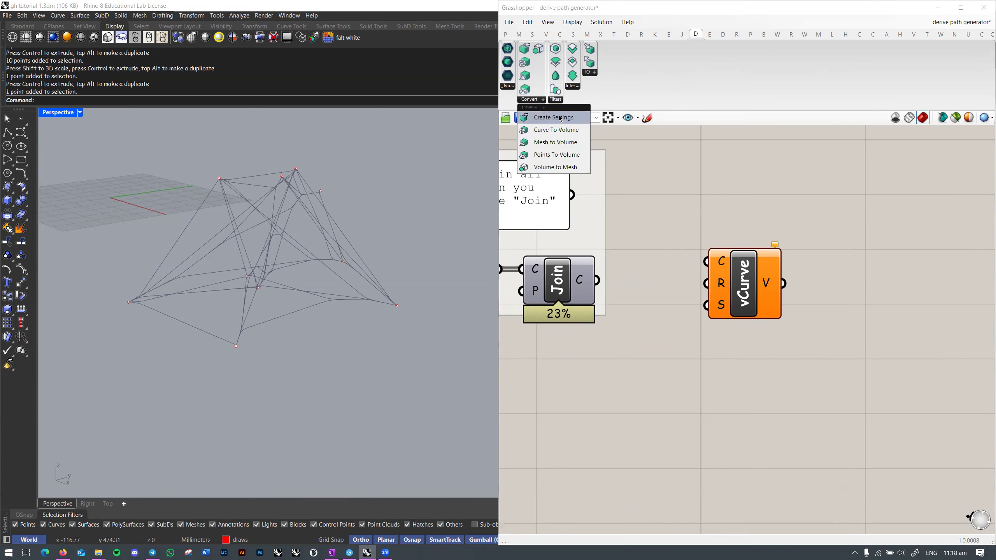
{"action": "left_click", "coordinate": [553, 117]}
{"action": "left_click", "coordinate": [580, 373]}
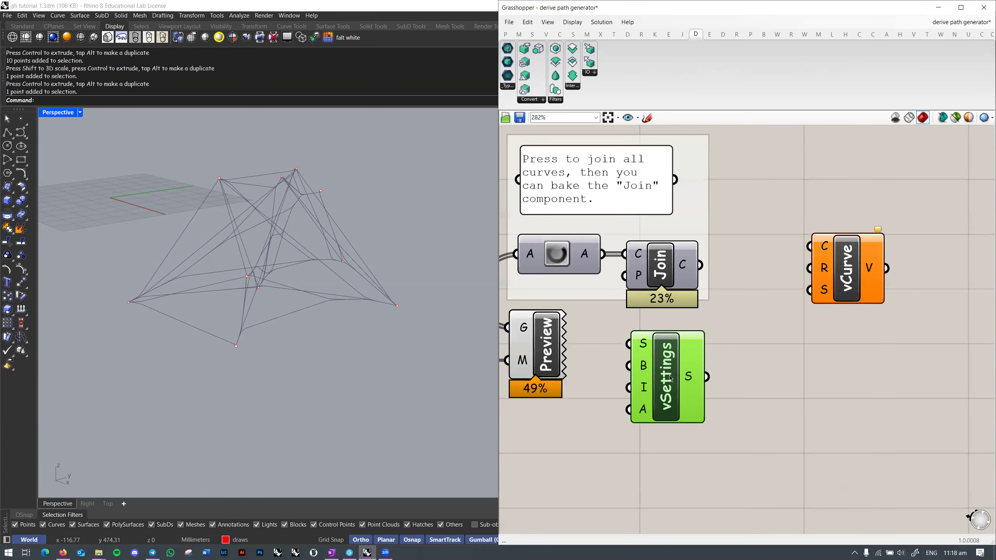
{"action": "left_click_drag", "start_coordinate": [710, 378], "coordinate": [810, 290]}
{"action": "right_click_drag", "start_coordinate": [643, 345], "coordinate": [694, 285]}
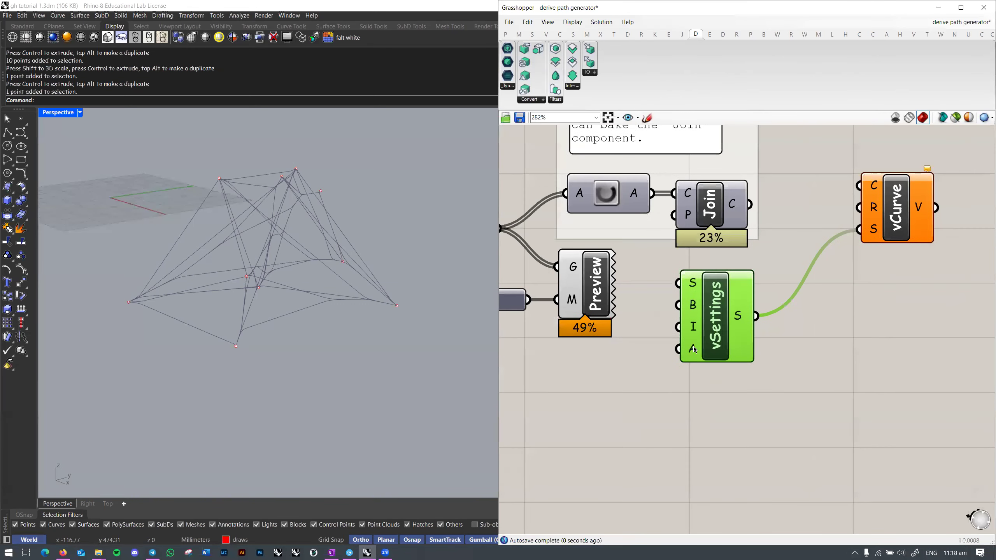
Step: Wire a number slider valued 1 into vSettings
{"action": "double_click", "coordinate": [628, 408]}
{"action": "type", "text": "1"}
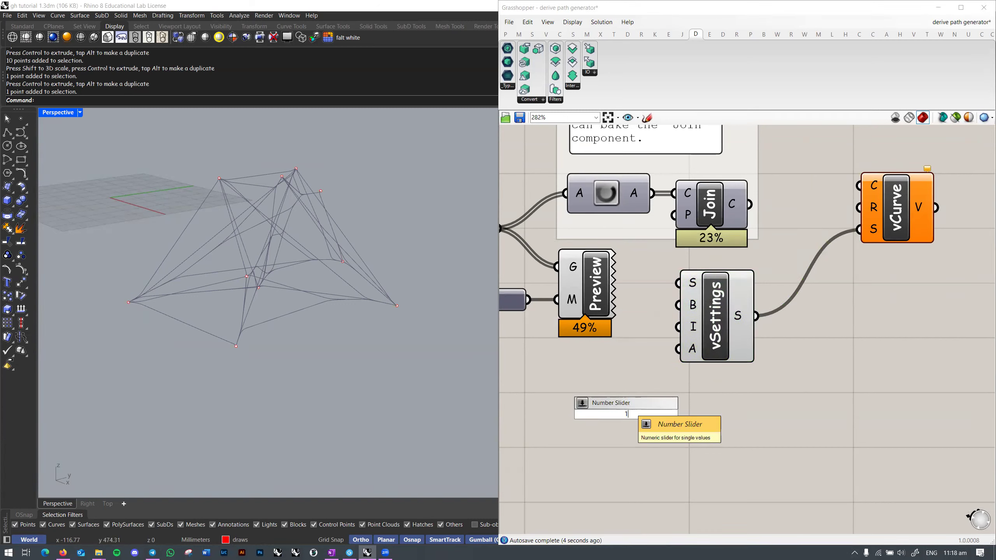
{"action": "key", "text": "Return"}
{"action": "left_click_drag", "start_coordinate": [699, 327], "coordinate": [717, 415]}
{"action": "left_click_drag", "start_coordinate": [687, 417], "coordinate": [618, 397]}
Step: Replace it with a 0.1–1 Voxel Size slider set to 1.0 on vSettings
{"action": "double_click", "coordinate": [660, 445]}
{"action": "type", "text": "0.0"}
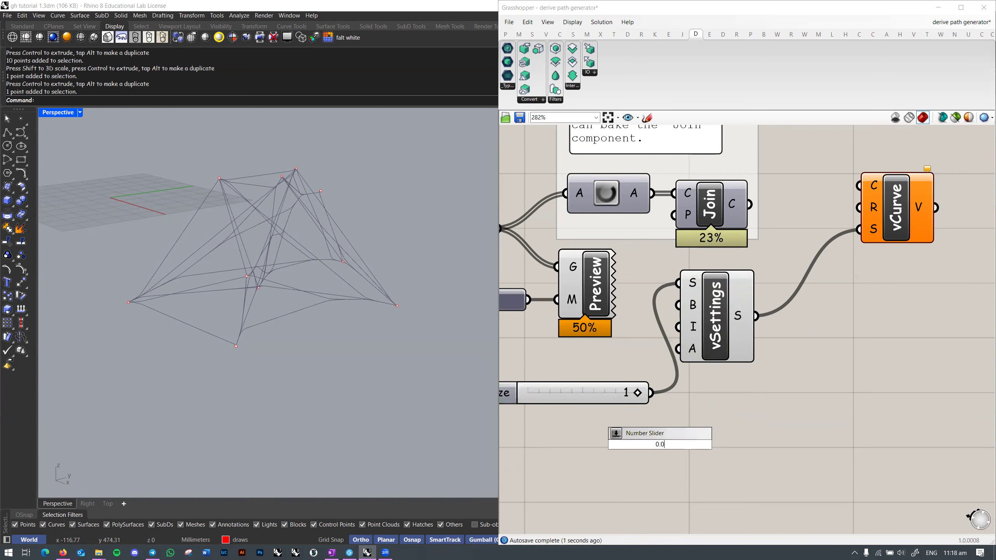
{"action": "key", "text": "Return"}
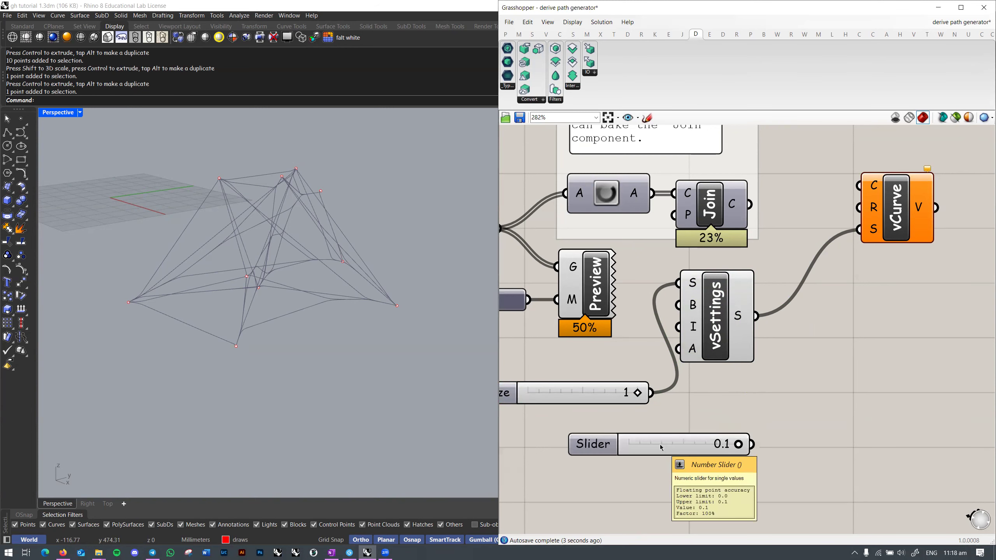
{"action": "key", "text": "Delete"}
{"action": "type", "text": "0.1..1"}
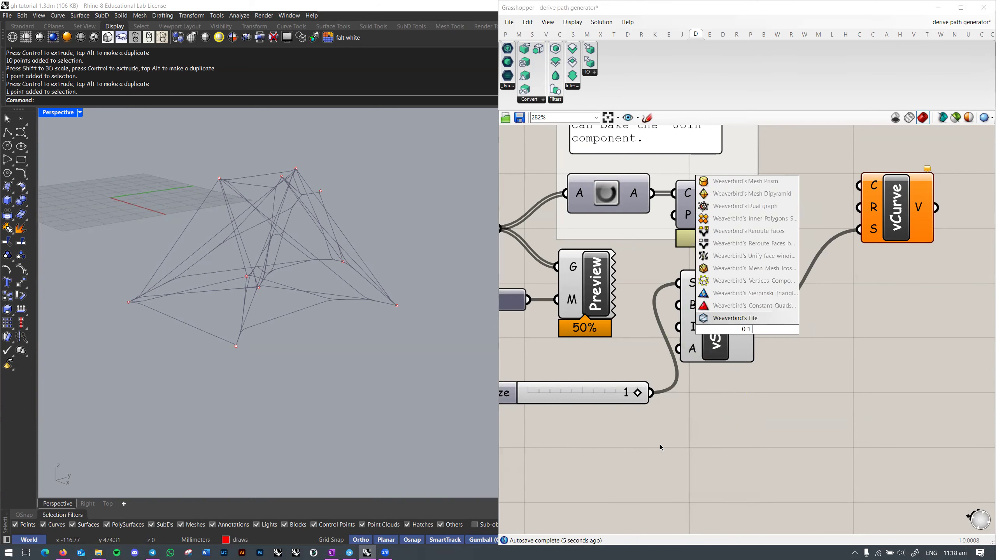
{"action": "key", "text": "Return"}
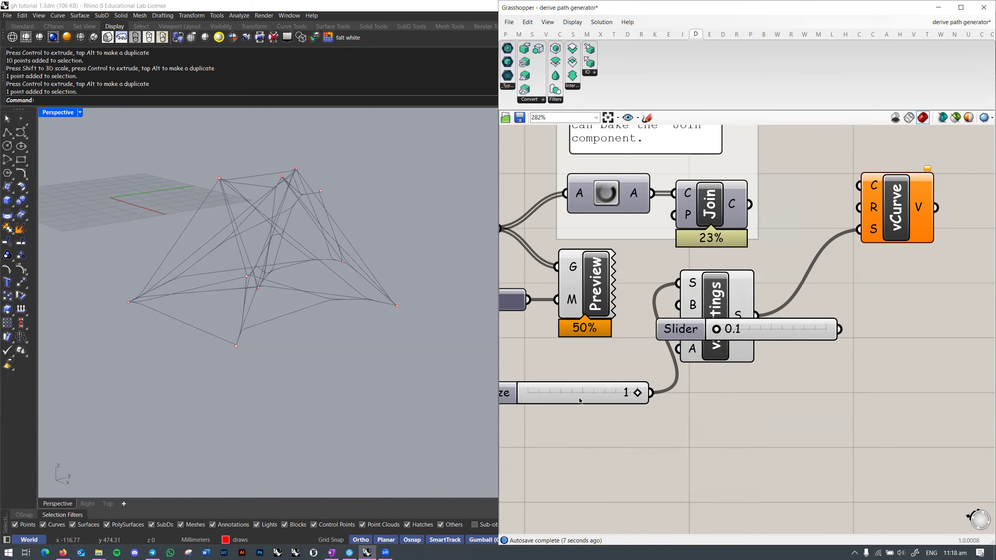
{"action": "left_click", "coordinate": [580, 402]}
{"action": "key", "text": "Delete"}
{"action": "left_click_drag", "start_coordinate": [780, 332], "coordinate": [617, 381]}
{"action": "left_click_drag", "start_coordinate": [679, 283], "coordinate": [677, 379]}
{"action": "left_click_drag", "start_coordinate": [579, 379], "coordinate": [691, 382]}
{"action": "left_click_drag", "start_coordinate": [696, 384], "coordinate": [645, 386]}
Step: Add a Curve Radius slider valued 2 wired to vCurve's radius input
{"action": "double_click", "coordinate": [839, 374]}
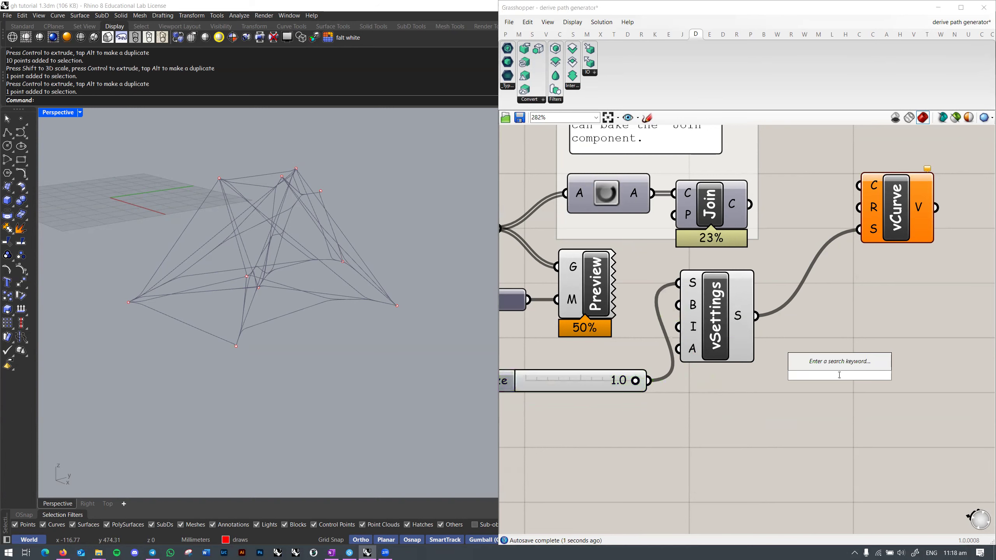
{"action": "type", "text": "1"}
{"action": "key", "text": "Return"}
{"action": "double_click", "coordinate": [864, 325]}
{"action": "type", "text": "2"}
{"action": "key", "text": "Return"}
{"action": "key", "text": "Delete"}
{"action": "left_click_drag", "start_coordinate": [798, 325], "coordinate": [705, 307]}
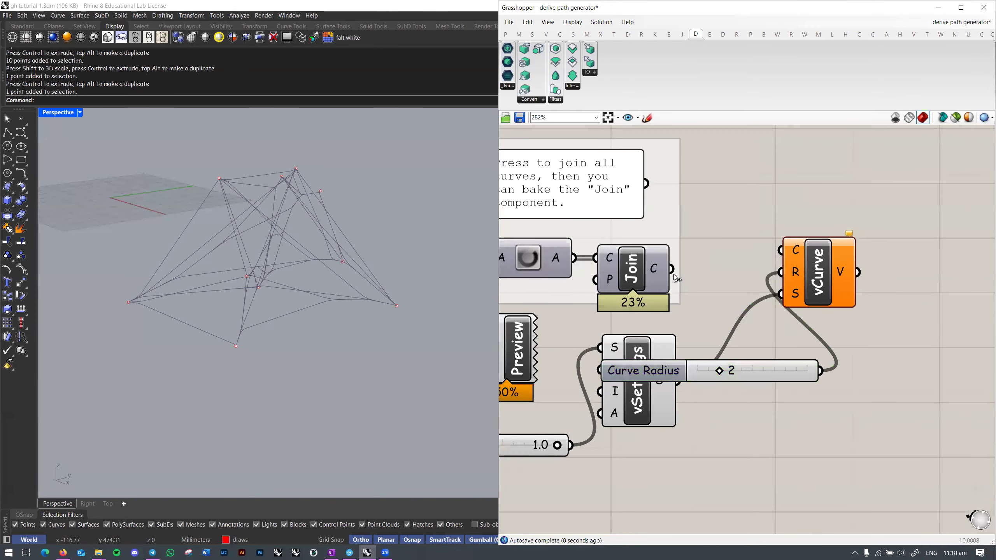
Step: Feed the joined curves from Join into vCurve to generate the pipe volumes
{"action": "left_click_drag", "start_coordinate": [671, 269], "coordinate": [866, 279]}
{"action": "left_click", "coordinate": [856, 238]}
{"action": "right_click_drag", "start_coordinate": [386, 224], "coordinate": [314, 235]}
{"action": "scroll", "coordinate": [739, 317], "scroll_direction": "up", "scroll_amount": 1}
Step: Try different pipe radii and settle on a curve radius of 3
{"action": "mouse_move", "coordinate": [753, 346]}
{"action": "left_mouse_down"}
{"action": "mouse_move", "coordinate": [776, 346]}
{"action": "mouse_move", "coordinate": [757, 350]}
{"action": "left_mouse_up"}
{"action": "right_click_drag", "start_coordinate": [286, 261], "coordinate": [415, 297]}
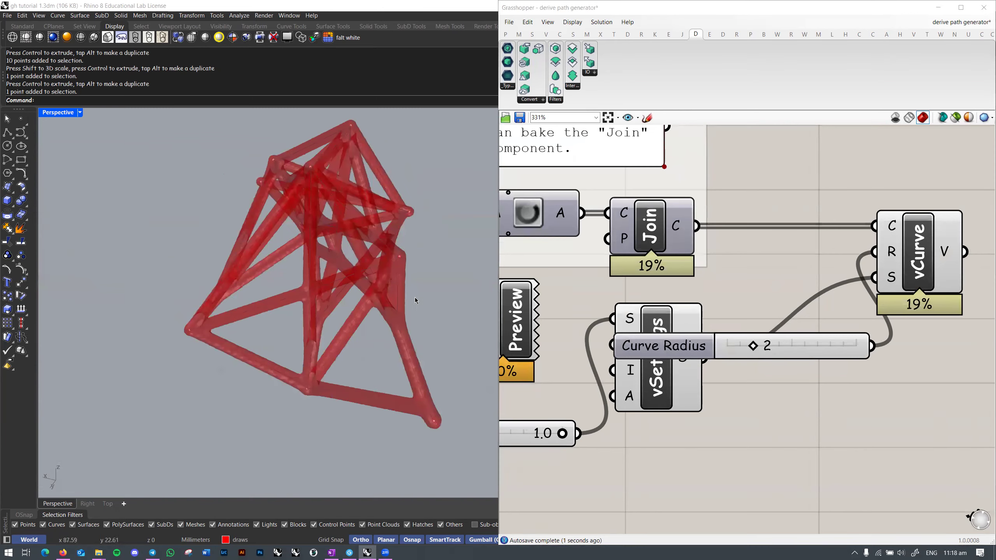
{"action": "left_click_drag", "start_coordinate": [763, 354], "coordinate": [776, 355]}
{"action": "right_click_drag", "start_coordinate": [298, 251], "coordinate": [490, 306]}
{"action": "scroll", "coordinate": [860, 363], "scroll_direction": "down", "scroll_amount": 1}
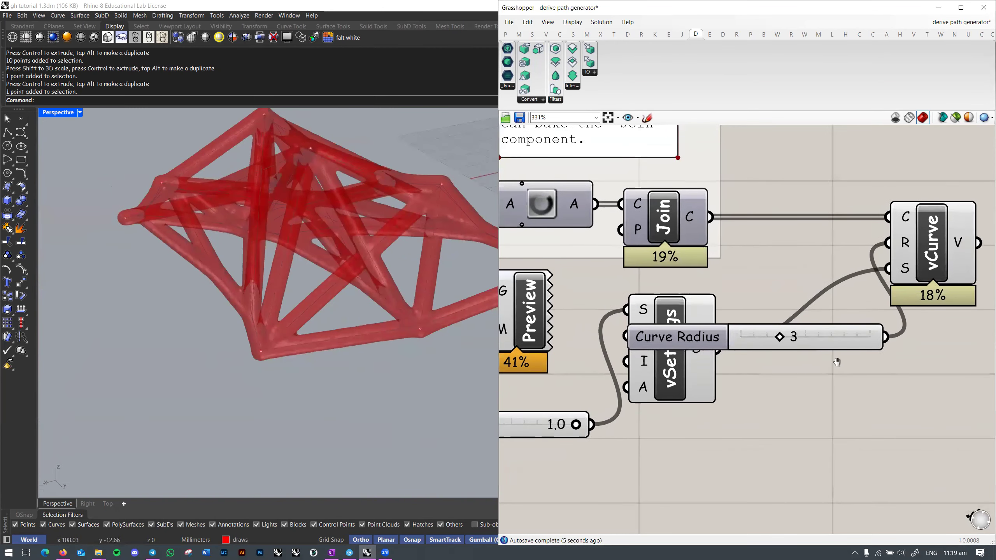
{"action": "scroll", "coordinate": [790, 340], "scroll_direction": "down", "scroll_amount": 2}
Step: Rearrange the Curve Radius slider, vSettings and vCurve on the canvas
{"action": "left_click_drag", "start_coordinate": [791, 340], "coordinate": [785, 300]}
{"action": "left_click_drag", "start_coordinate": [663, 369], "coordinate": [747, 393]}
{"action": "left_click_drag", "start_coordinate": [845, 302], "coordinate": [886, 301]}
{"action": "right_click_drag", "start_coordinate": [882, 360], "coordinate": [809, 369]}
{"action": "left_click", "coordinate": [809, 369]}
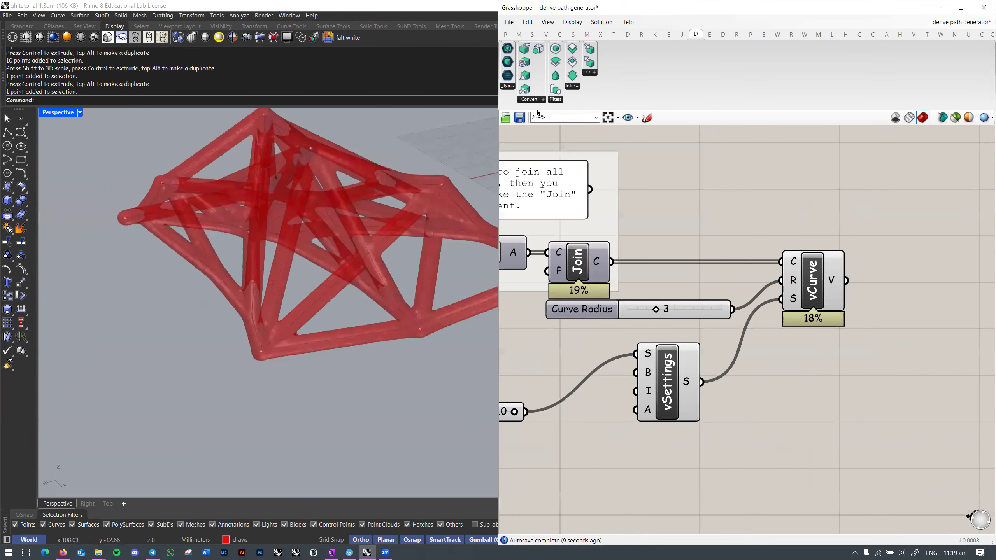
Step: Add a Smooth Volume (vSmooth) component from Filters right of vCurve
{"action": "left_click", "coordinate": [559, 100]}
{"action": "left_click", "coordinate": [573, 143]}
{"action": "left_click", "coordinate": [905, 270]}
{"action": "right_click_drag", "start_coordinate": [905, 270], "coordinate": [831, 265]}
Step: Hide vCurve's preview and feed its pipe volume into vSmooth
{"action": "left_click", "coordinate": [841, 253]}
{"action": "scroll", "coordinate": [835, 263], "scroll_direction": "up", "scroll_amount": 2}
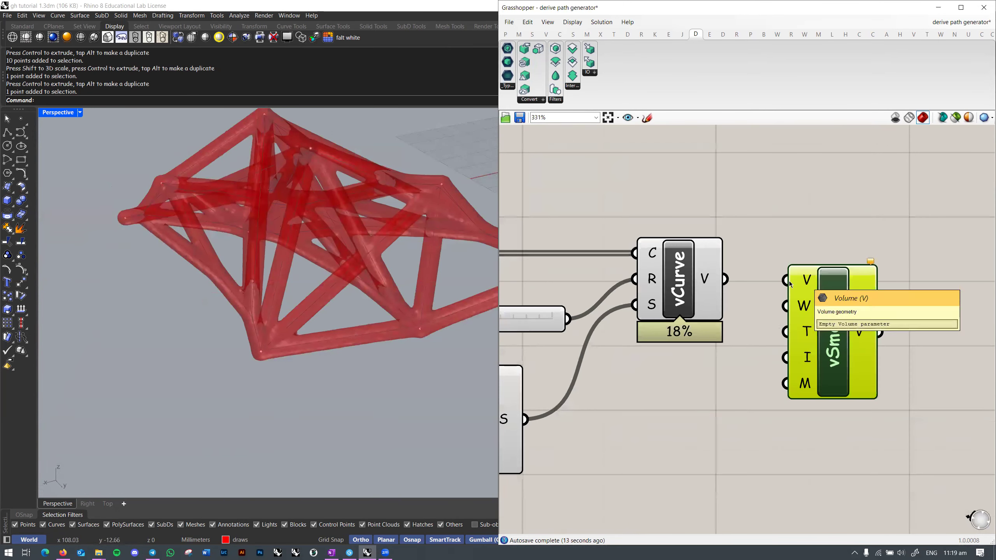
{"action": "right_click", "coordinate": [674, 274]}
{"action": "left_click", "coordinate": [701, 291]}
{"action": "left_click", "coordinate": [736, 251]}
{"action": "left_click_drag", "start_coordinate": [725, 279], "coordinate": [842, 294]}
{"action": "left_click", "coordinate": [788, 292]}
{"action": "right_click_drag", "start_coordinate": [443, 292], "coordinate": [386, 293]}
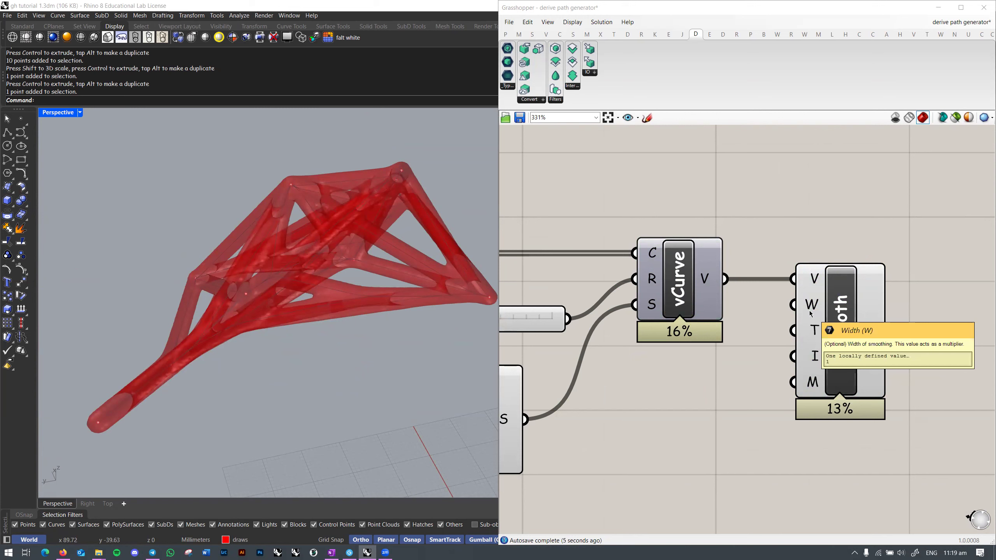
Step: Add an Iterations slider to vSmooth's I input and raise it to 10
{"action": "double_click", "coordinate": [685, 396]}
{"action": "type", "text": "10"}
{"action": "key", "text": "Return"}
{"action": "left_click_drag", "start_coordinate": [776, 400], "coordinate": [640, 405]}
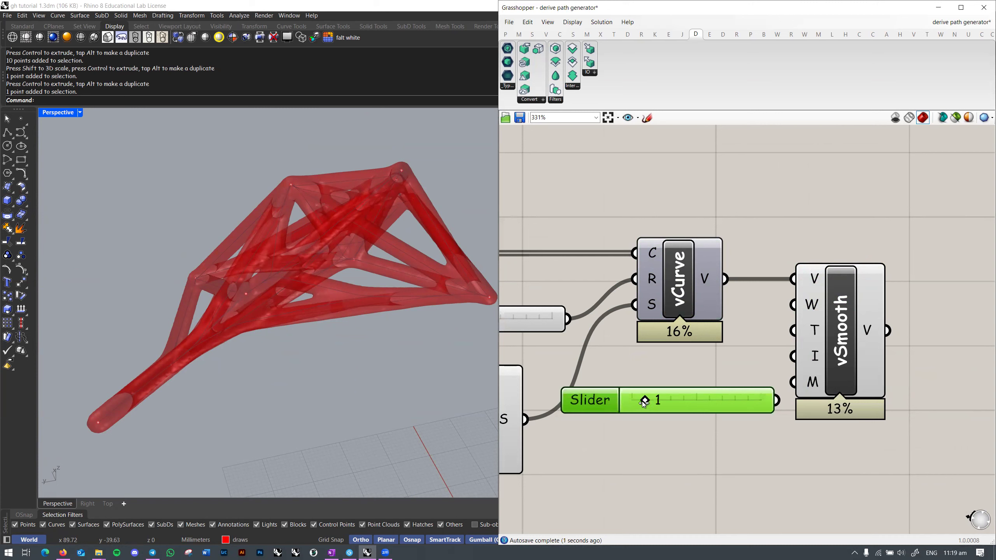
{"action": "left_click_drag", "start_coordinate": [777, 400], "coordinate": [792, 356]}
{"action": "left_click_drag", "start_coordinate": [692, 402], "coordinate": [796, 408]}
{"action": "right_click_drag", "start_coordinate": [451, 366], "coordinate": [365, 370]}
{"action": "scroll", "coordinate": [340, 373], "scroll_direction": "down", "scroll_amount": 4}
{"action": "scroll", "coordinate": [292, 330], "scroll_direction": "up", "scroll_amount": 5}
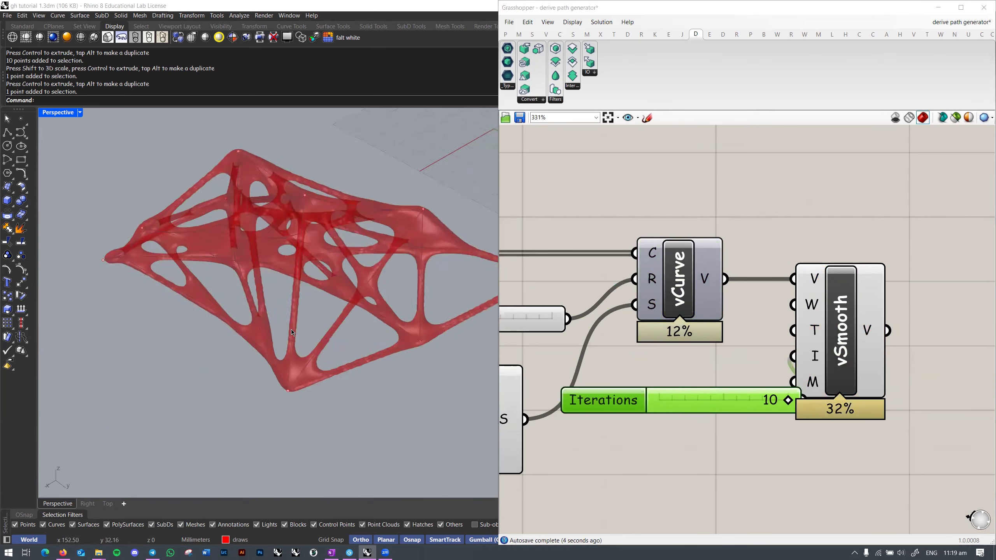
Step: Orbit around the smoothed web and move the Size slider beside vSettings
{"action": "right_click_drag", "start_coordinate": [272, 299], "coordinate": [143, 289]}
{"action": "right_click_drag", "start_coordinate": [682, 353], "coordinate": [833, 341]}
{"action": "scroll", "coordinate": [563, 322], "scroll_direction": "down", "scroll_amount": 2}
{"action": "right_click_drag", "start_coordinate": [563, 322], "coordinate": [686, 320]}
{"action": "scroll", "coordinate": [591, 383], "scroll_direction": "up", "scroll_amount": 1}
{"action": "left_click_drag", "start_coordinate": [541, 419], "coordinate": [615, 392]}
Step: Set a number for vSettings' A input and move vSmooth to the right
{"action": "right_click", "coordinate": [734, 414]}
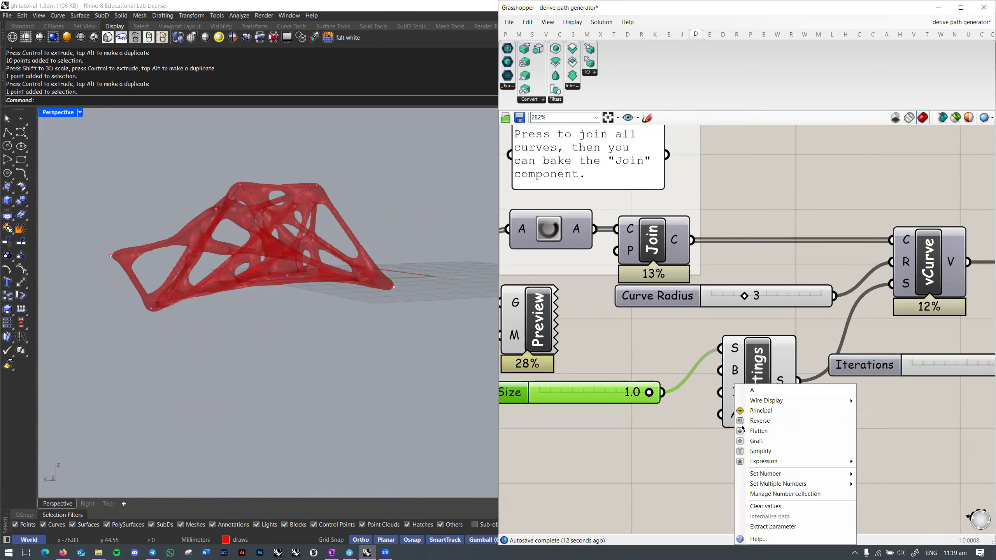
{"action": "mouse_move", "coordinate": [769, 475]}
{"action": "left_click", "coordinate": [904, 473]}
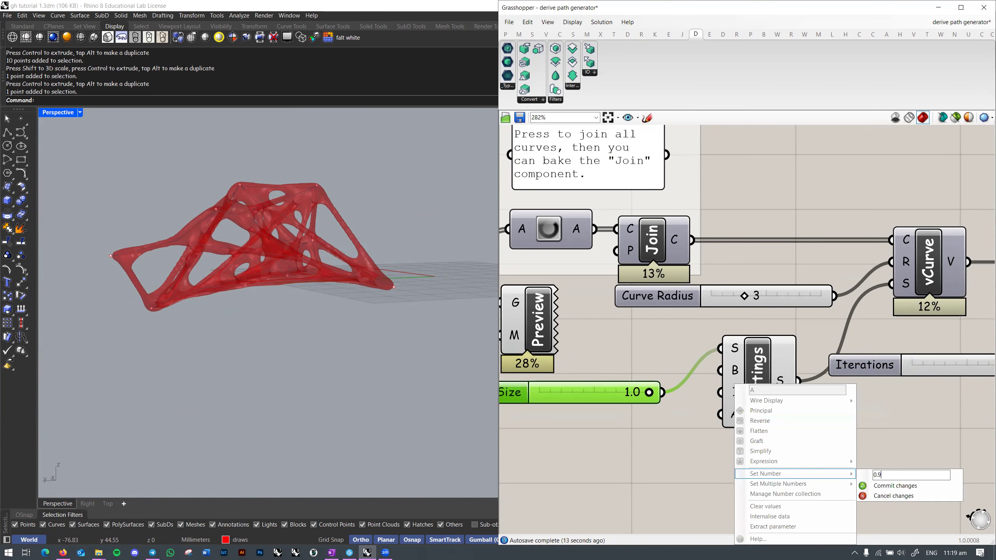
{"action": "left_click", "coordinate": [920, 486]}
{"action": "right_click_drag", "start_coordinate": [863, 435], "coordinate": [728, 421]}
{"action": "right_click_drag", "start_coordinate": [322, 257], "coordinate": [362, 316]}
{"action": "right_click_drag", "start_coordinate": [953, 317], "coordinate": [708, 329]}
{"action": "left_click_drag", "start_coordinate": [708, 329], "coordinate": [756, 329]}
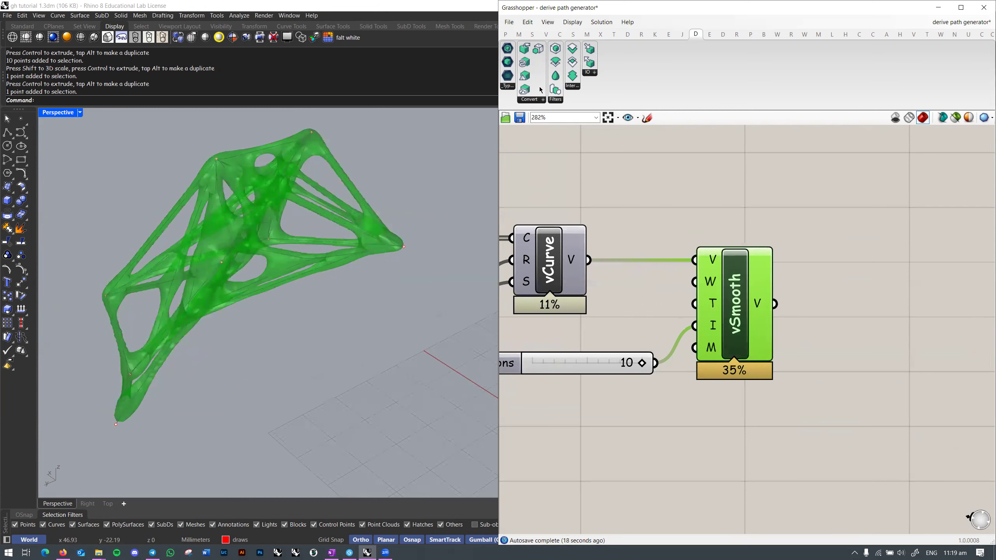
Step: Try voxel sizes 0.9 and 0.7, then settle on 0.8
{"action": "left_click", "coordinate": [540, 102]}
{"action": "right_click_drag", "start_coordinate": [596, 314], "coordinate": [898, 284]}
{"action": "right_click_drag", "start_coordinate": [625, 340], "coordinate": [749, 326]}
{"action": "scroll", "coordinate": [695, 352], "scroll_direction": "up", "scroll_amount": 1}
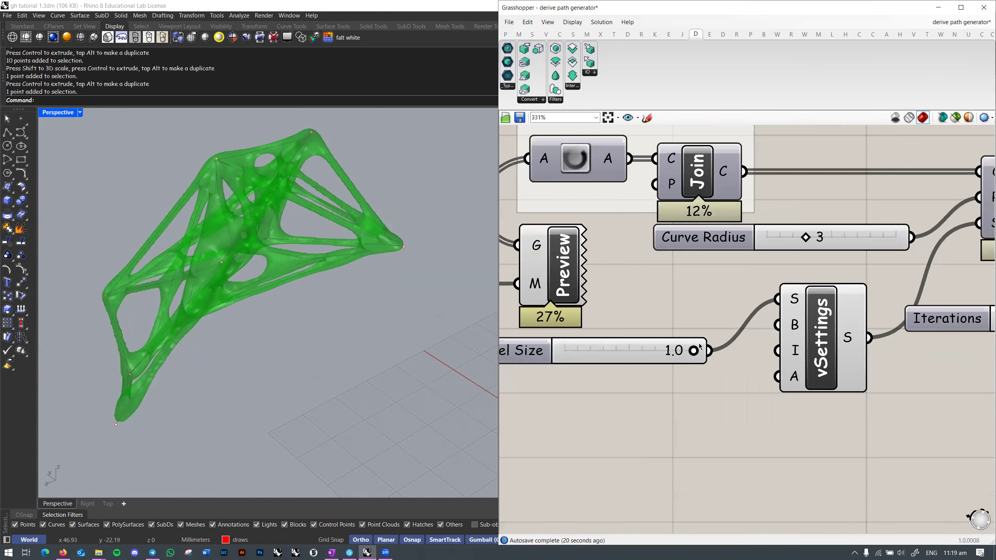
{"action": "left_click_drag", "start_coordinate": [698, 354], "coordinate": [658, 356]}
{"action": "scroll", "coordinate": [879, 341], "scroll_direction": "down", "scroll_amount": 3}
{"action": "right_click_drag", "start_coordinate": [878, 342], "coordinate": [661, 351]}
{"action": "left_click", "coordinate": [808, 382]}
{"action": "scroll", "coordinate": [596, 332], "scroll_direction": "up", "scroll_amount": 2}
{"action": "right_click_drag", "start_coordinate": [522, 357], "coordinate": [708, 329]}
{"action": "left_click_drag", "start_coordinate": [708, 325], "coordinate": [723, 326]}
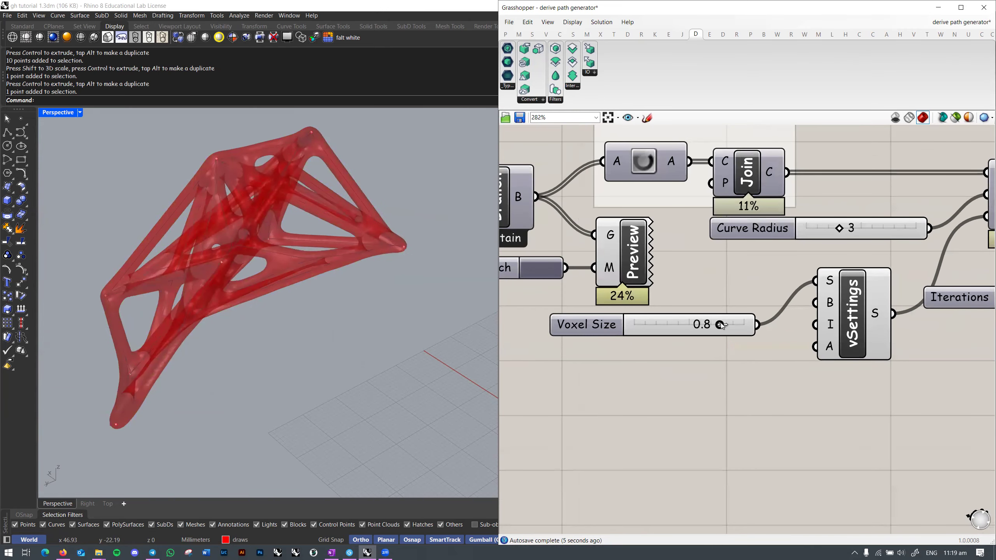
Step: Widen the Iterations slider's range to 30 and set smoothing iterations to 14
{"action": "right_click_drag", "start_coordinate": [823, 372], "coordinate": [531, 390]}
{"action": "double_click", "coordinate": [673, 320]}
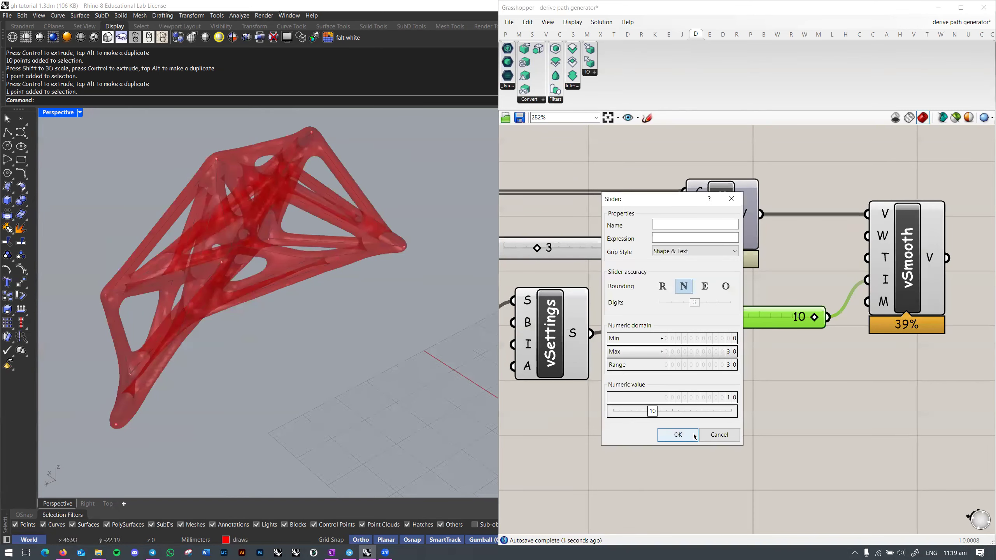
{"action": "left_click", "coordinate": [695, 433]}
{"action": "left_click_drag", "start_coordinate": [761, 317], "coordinate": [761, 317]}
{"action": "left_click", "coordinate": [356, 342]}
{"action": "right_click_drag", "start_coordinate": [355, 342], "coordinate": [400, 308]}
{"action": "scroll", "coordinate": [400, 308], "scroll_direction": "down", "scroll_amount": 3}
{"action": "right_click_drag", "start_coordinate": [844, 255], "coordinate": [695, 277]}
{"action": "left_click", "coordinate": [757, 267]}
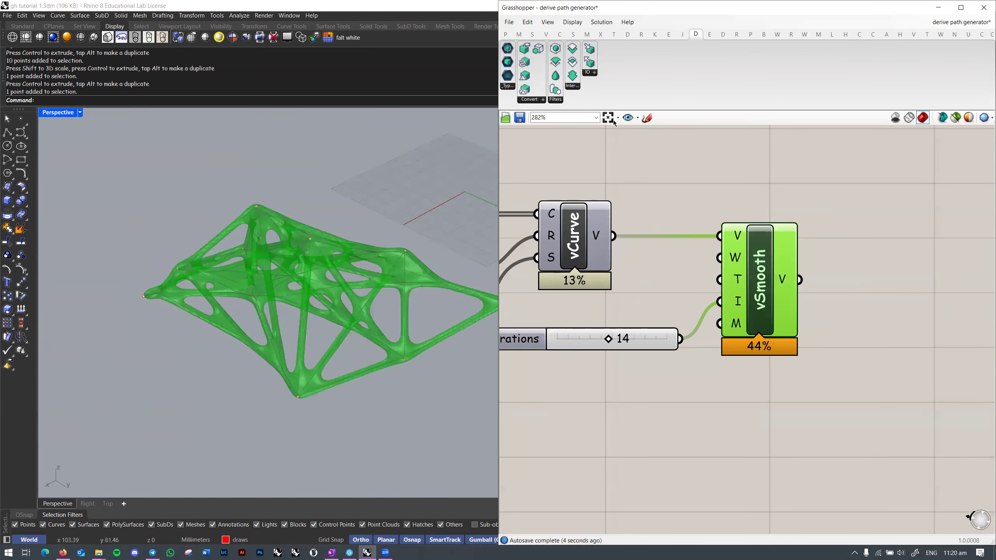
Step: Add a Volume to Mesh (mVolume) component beside vSmooth and feed it the voxel settings
{"action": "left_click", "coordinate": [542, 102]}
{"action": "left_click", "coordinate": [566, 168]}
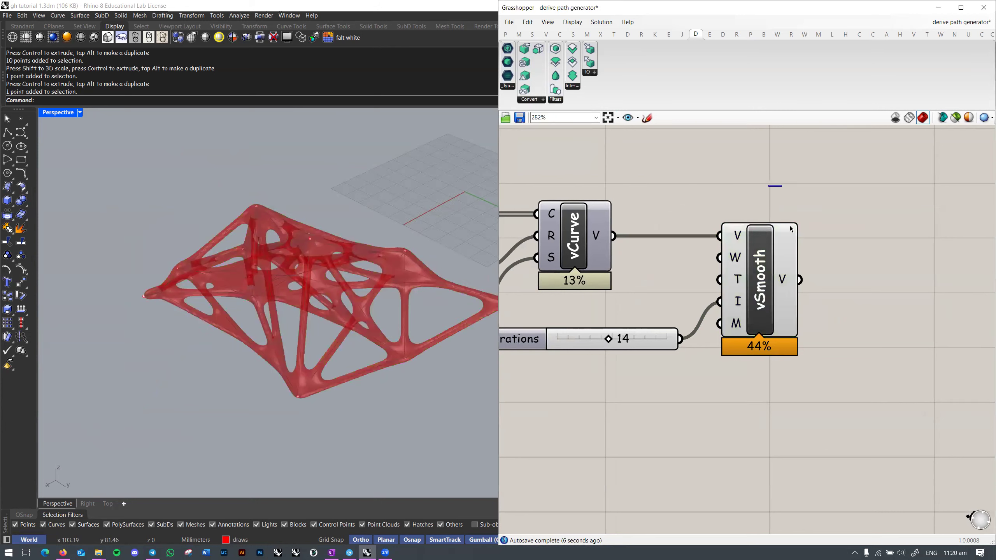
{"action": "left_click", "coordinate": [523, 101]}
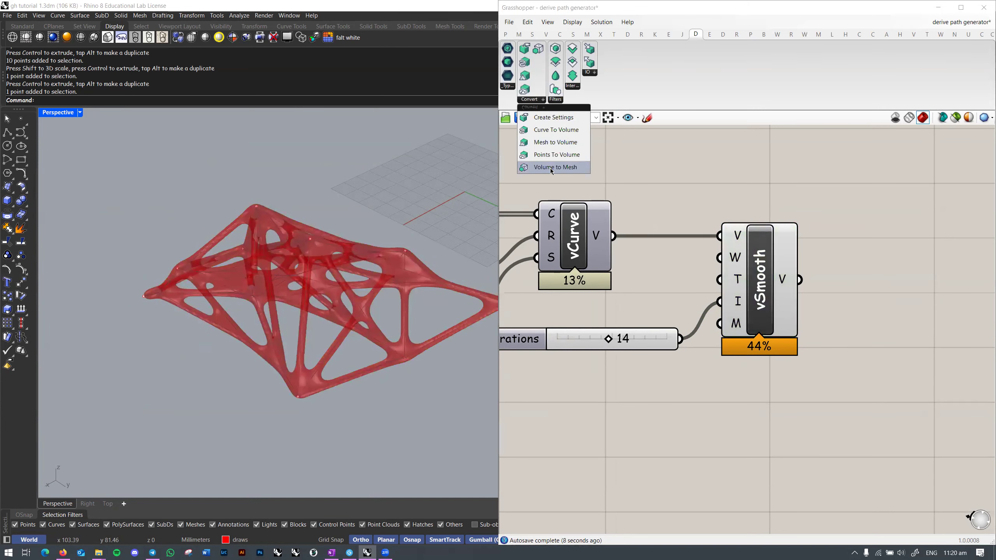
{"action": "left_click", "coordinate": [550, 168]}
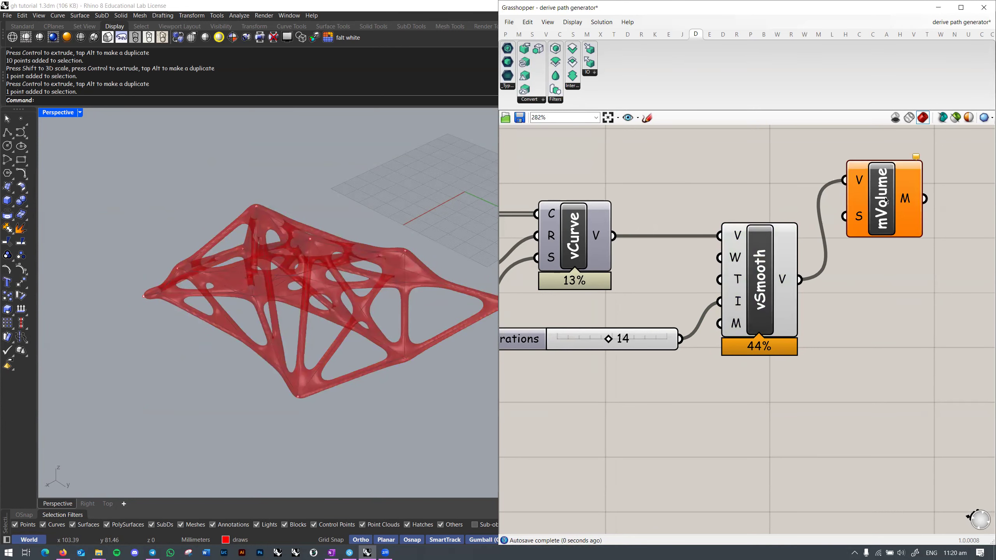
{"action": "left_click_drag", "start_coordinate": [883, 188], "coordinate": [907, 249]}
{"action": "left_click_drag", "start_coordinate": [871, 277], "coordinate": [810, 345]}
{"action": "scroll", "coordinate": [915, 270], "scroll_direction": "down", "scroll_amount": 3}
{"action": "left_click_drag", "start_coordinate": [633, 323], "coordinate": [630, 323]}
{"action": "left_click", "coordinate": [933, 345]}
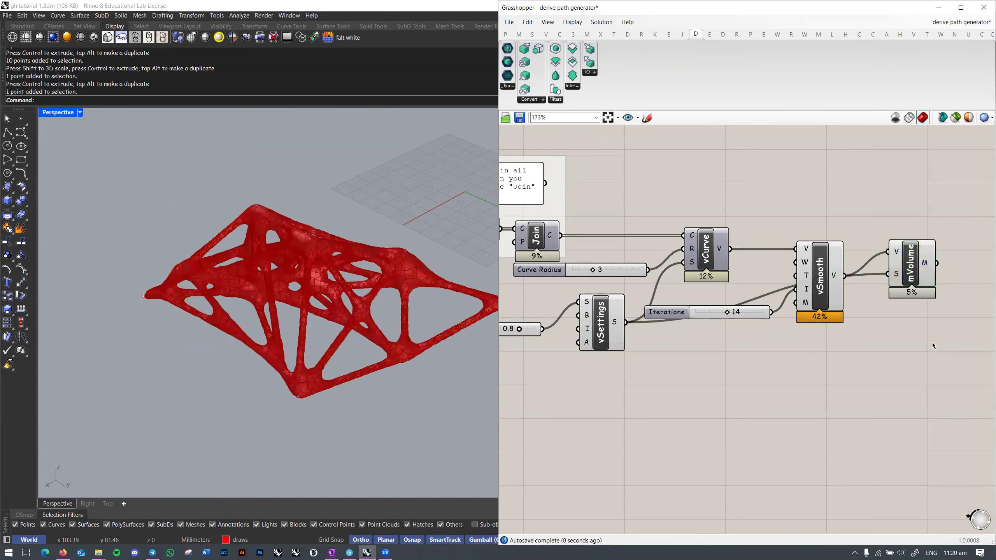
{"action": "right_click_drag", "start_coordinate": [933, 345], "coordinate": [849, 351]}
{"action": "left_click_drag", "start_coordinate": [829, 266], "coordinate": [862, 328]}
{"action": "left_click", "coordinate": [873, 377]}
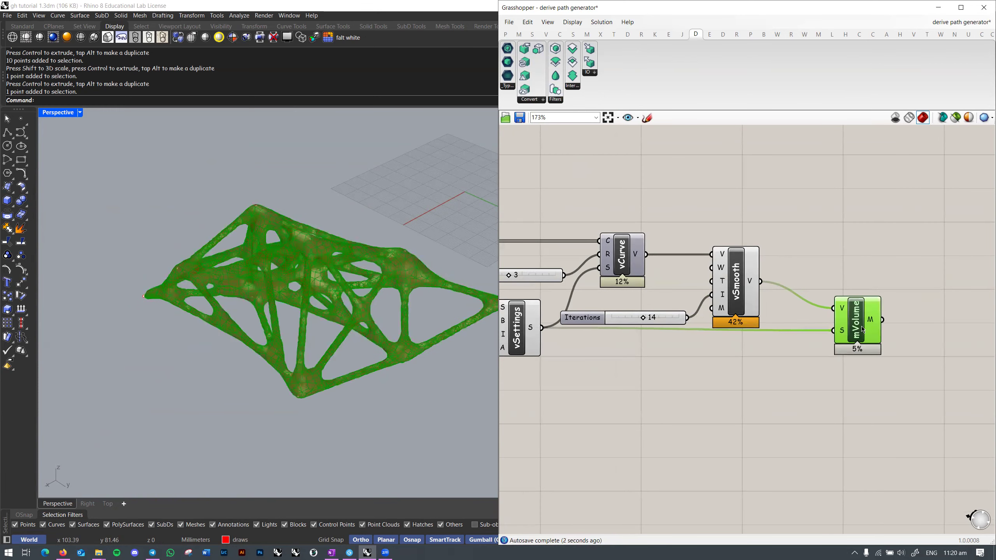
Step: Bake the mVolume mesh with default attributes and turn off vSmooth and mVolume previews
{"action": "right_click", "coordinate": [862, 328]}
{"action": "left_click", "coordinate": [893, 367]}
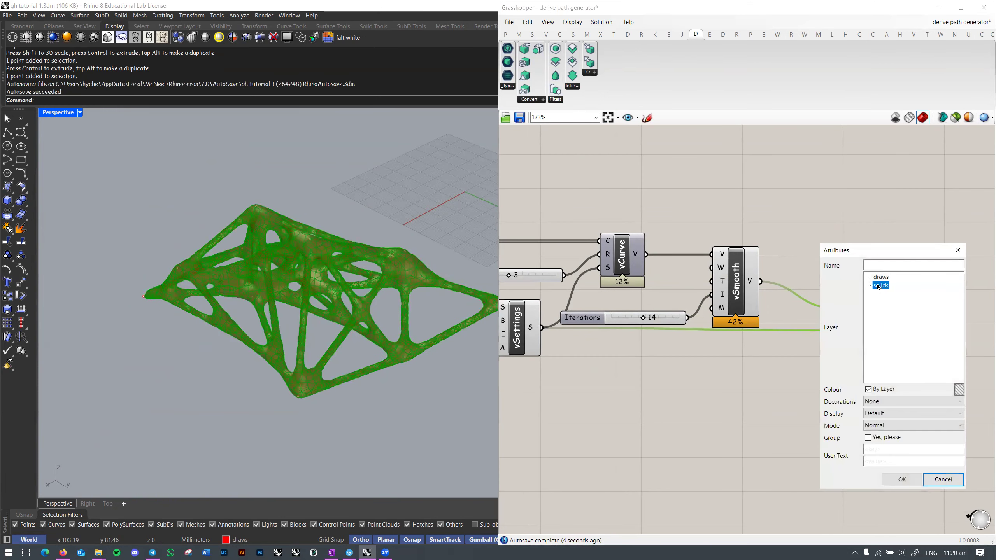
{"action": "left_click", "coordinate": [905, 483]}
{"action": "left_click", "coordinate": [875, 366]}
{"action": "left_click_drag", "start_coordinate": [904, 239], "coordinate": [748, 327]}
{"action": "middle_click", "coordinate": [821, 230]}
{"action": "left_click", "coordinate": [847, 240]}
Step: Orbit around the baked mesh and pan the definition to review Join, Preview and Voxel Size
{"action": "mouse_move", "coordinate": [298, 274]}
{"action": "right_mouse_down"}
{"action": "mouse_move", "coordinate": [253, 265]}
{"action": "mouse_move", "coordinate": [342, 265]}
{"action": "mouse_move", "coordinate": [290, 263]}
{"action": "right_mouse_up"}
{"action": "left_click", "coordinate": [233, 267]}
{"action": "key", "text": "Escape"}
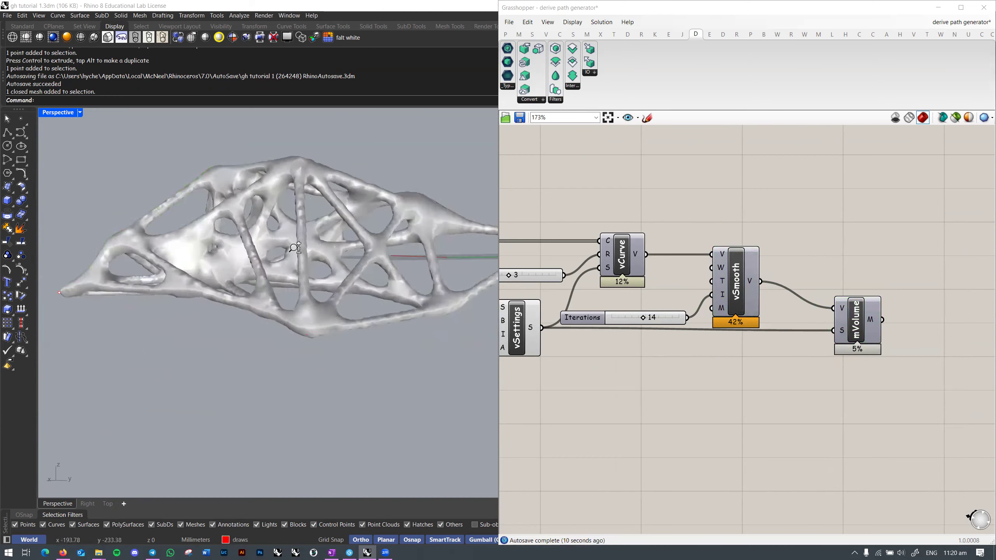
{"action": "scroll", "coordinate": [329, 280], "scroll_direction": "up", "scroll_amount": 7}
{"action": "right_click_drag", "start_coordinate": [744, 314], "coordinate": [977, 310]}
{"action": "scroll", "coordinate": [680, 336], "scroll_direction": "up", "scroll_amount": 1}
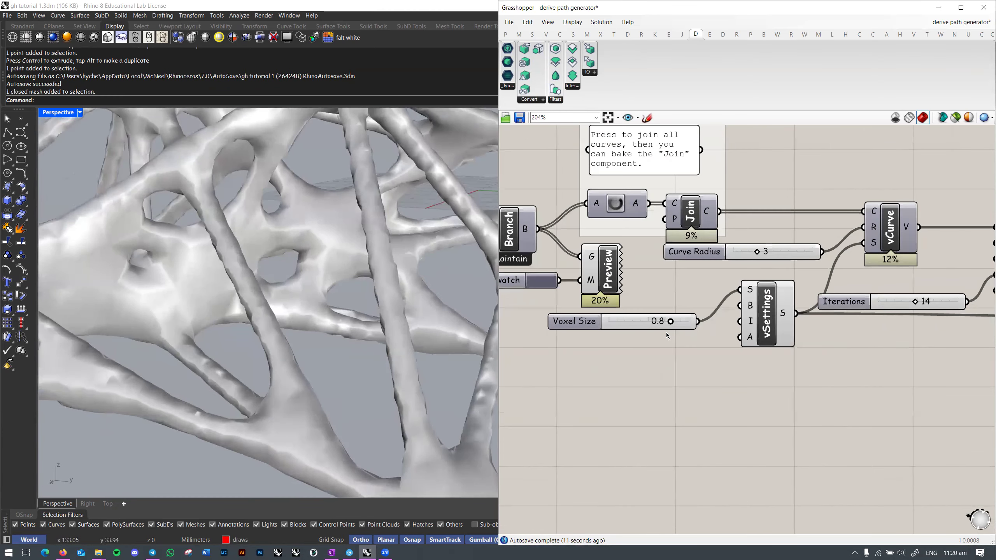
{"action": "right_click_drag", "start_coordinate": [841, 319], "coordinate": [694, 308]}
{"action": "scroll", "coordinate": [694, 310], "scroll_direction": "down", "scroll_amount": 1}
{"action": "scroll", "coordinate": [301, 292], "scroll_direction": "down", "scroll_amount": 9}
{"action": "right_click_drag", "start_coordinate": [301, 292], "coordinate": [339, 292]}
{"action": "scroll", "coordinate": [297, 293], "scroll_direction": "up", "scroll_amount": 2}
{"action": "scroll", "coordinate": [298, 294], "scroll_direction": "down", "scroll_amount": 5}
{"action": "scroll", "coordinate": [340, 292], "scroll_direction": "down", "scroll_amount": 3}
{"action": "right_click_drag", "start_coordinate": [696, 332], "coordinate": [793, 323]}
{"action": "scroll", "coordinate": [547, 297], "scroll_direction": "up", "scroll_amount": 1}
Step: Delete the old baked mesh and set the vSettings adaptivity A to 0.1
{"action": "left_click", "coordinate": [377, 283]}
{"action": "key", "text": "Delete"}
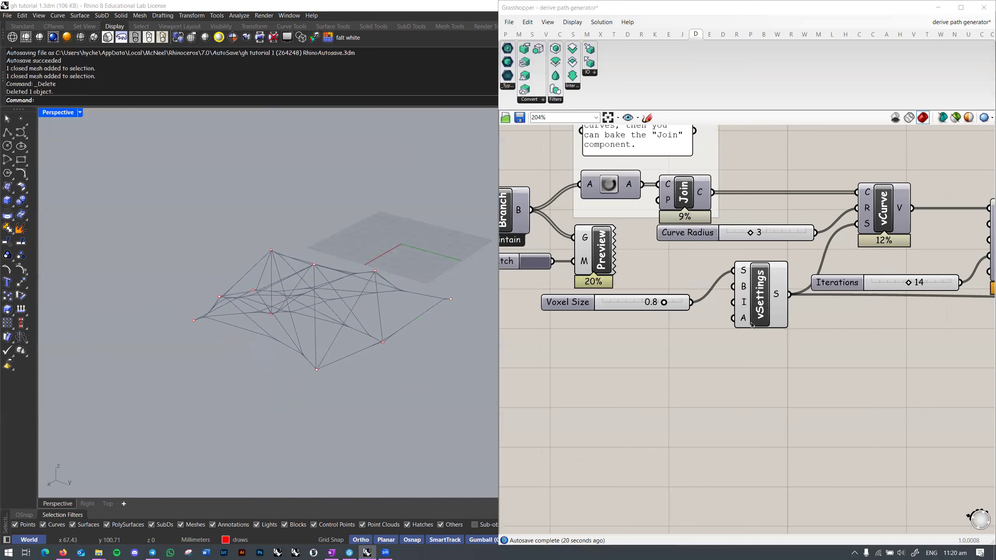
{"action": "right_click", "coordinate": [744, 318]}
{"action": "mouse_move", "coordinate": [844, 406]}
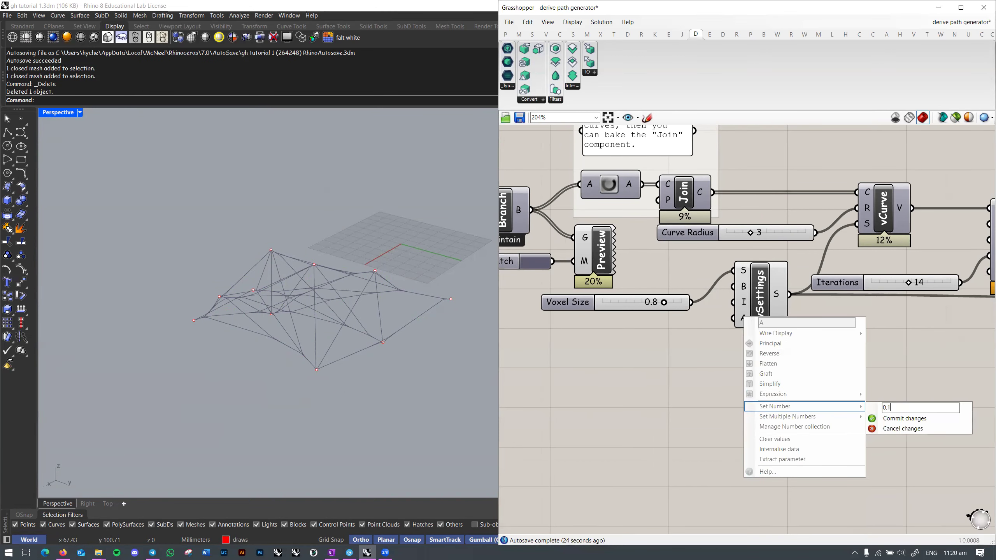
{"action": "left_click", "coordinate": [904, 419]}
Step: Bake the updated mVolume mesh into the Rhino model and inspect the new result
{"action": "right_click_drag", "start_coordinate": [904, 419], "coordinate": [626, 426]}
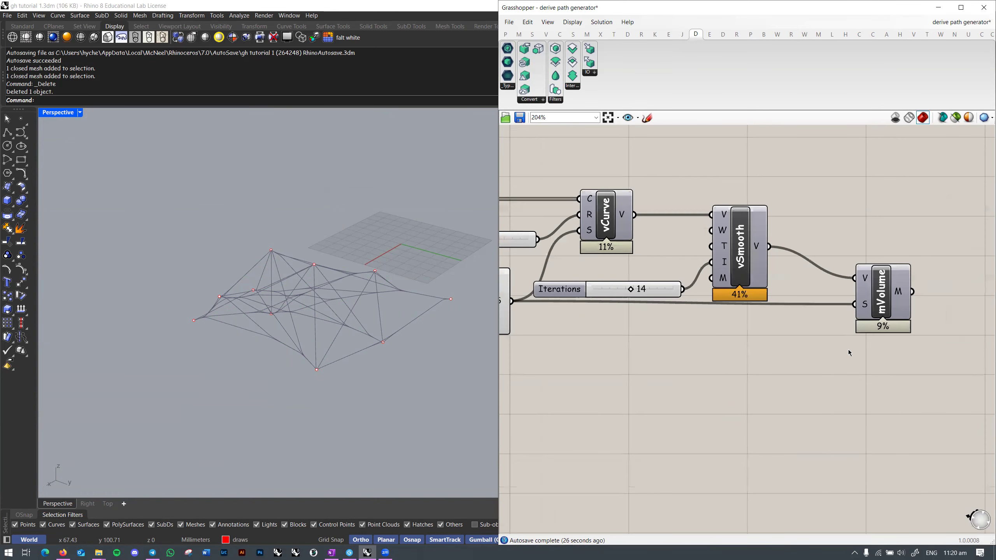
{"action": "right_click", "coordinate": [871, 290]}
{"action": "left_click", "coordinate": [882, 329]}
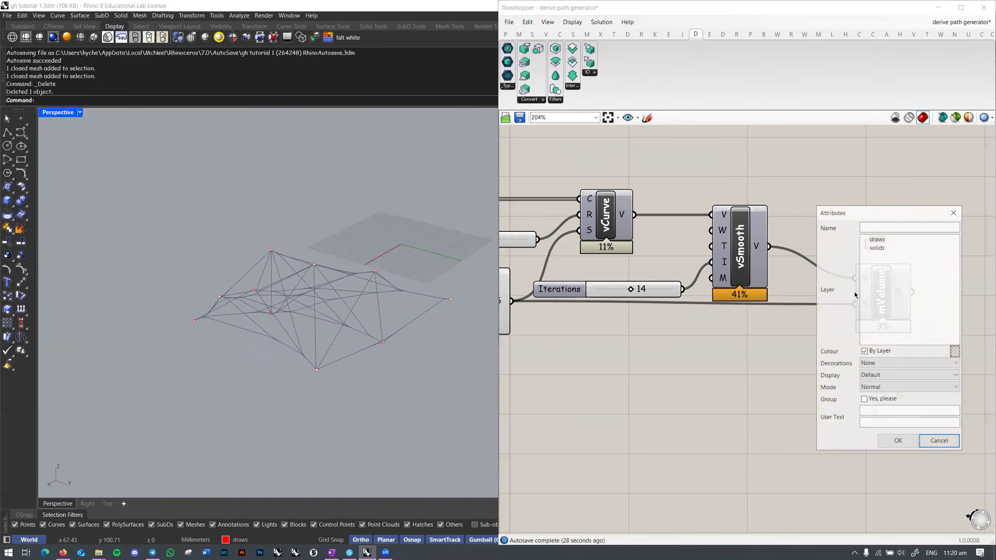
{"action": "left_click", "coordinate": [898, 449]}
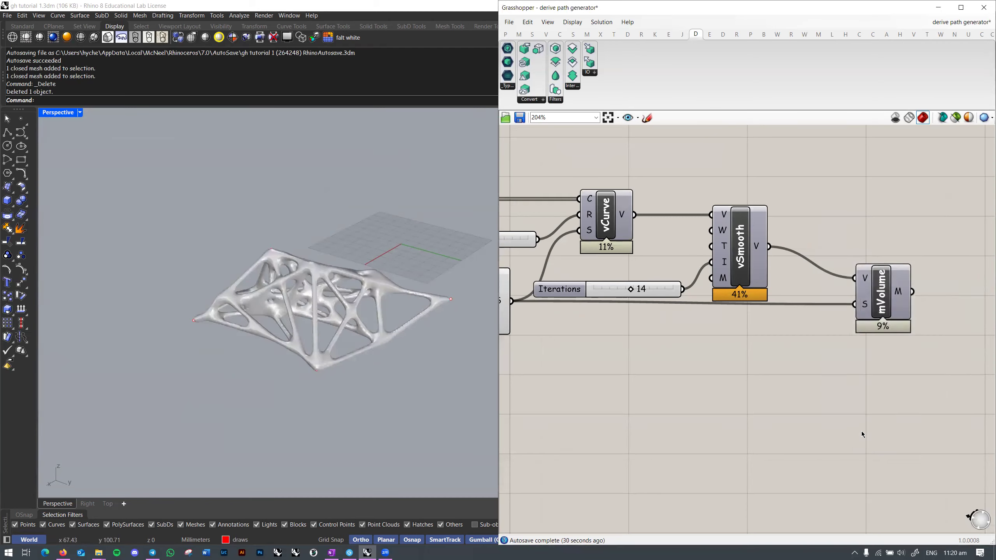
{"action": "right_click_drag", "start_coordinate": [861, 431], "coordinate": [780, 417]}
{"action": "right_click_drag", "start_coordinate": [410, 352], "coordinate": [264, 243]}
{"action": "scroll", "coordinate": [310, 313], "scroll_direction": "up", "scroll_amount": 6}
{"action": "scroll", "coordinate": [310, 314], "scroll_direction": "down", "scroll_amount": 6}
{"action": "left_click", "coordinate": [260, 238]}
{"action": "left_click", "coordinate": [346, 314]}
{"action": "right_click_drag", "start_coordinate": [346, 314], "coordinate": [431, 220]}
{"action": "scroll", "coordinate": [796, 382], "scroll_direction": "down", "scroll_amount": 3}
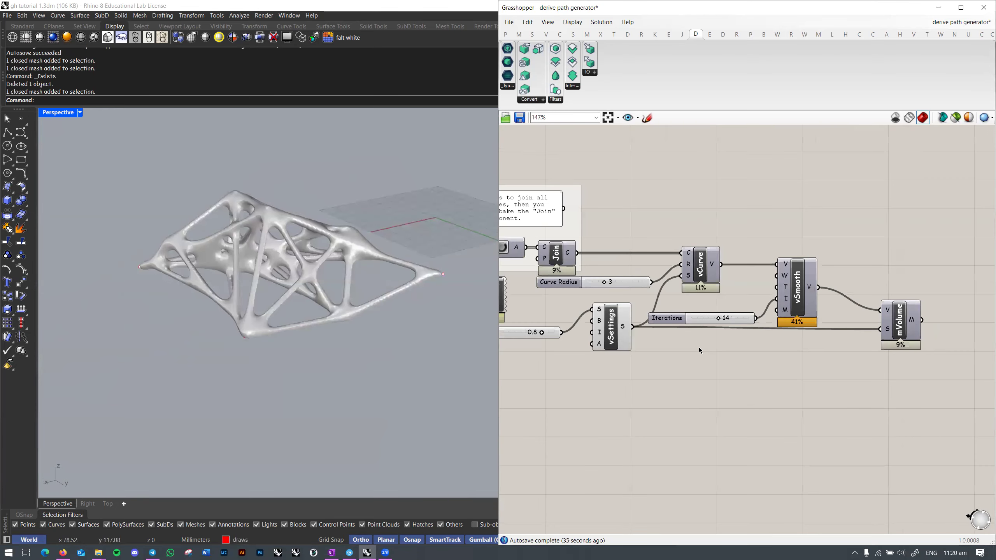
Step: Browse the volume conversion components and view the baked mesh from a lower side angle
{"action": "right_click_drag", "start_coordinate": [530, 291], "coordinate": [659, 295]}
{"action": "mouse_move", "coordinate": [699, 257]}
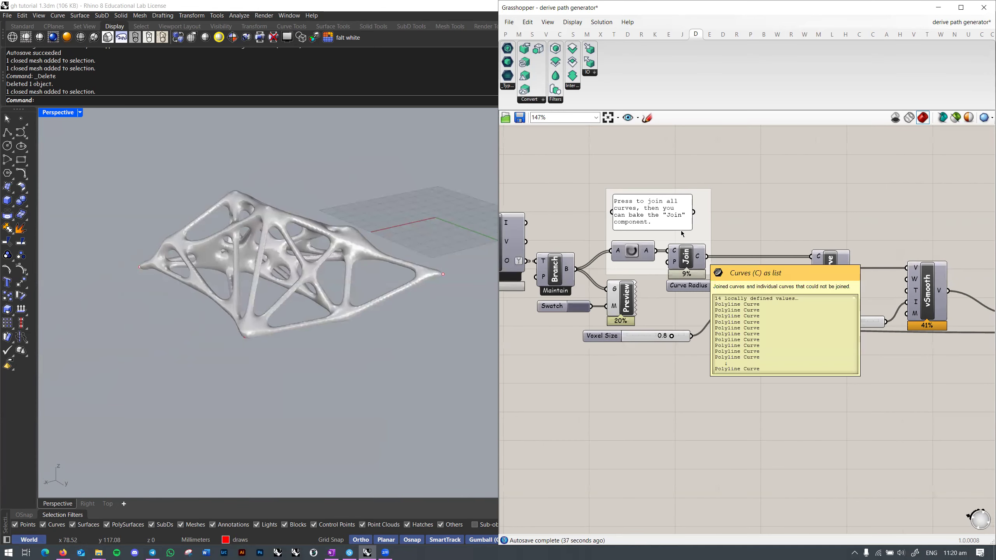
{"action": "left_click", "coordinate": [543, 100]}
{"action": "right_click_drag", "start_coordinate": [783, 266], "coordinate": [668, 286]}
{"action": "scroll", "coordinate": [739, 286], "scroll_direction": "up", "scroll_amount": 1}
{"action": "mouse_move", "coordinate": [384, 282]}
{"action": "right_mouse_down"}
{"action": "mouse_move", "coordinate": [275, 329]}
{"action": "mouse_move", "coordinate": [338, 272]}
{"action": "mouse_move", "coordinate": [369, 291]}
{"action": "right_mouse_up"}
{"action": "right_click_drag", "start_coordinate": [560, 309], "coordinate": [511, 294]}
{"action": "scroll", "coordinate": [332, 252], "scroll_direction": "up", "scroll_amount": 2}
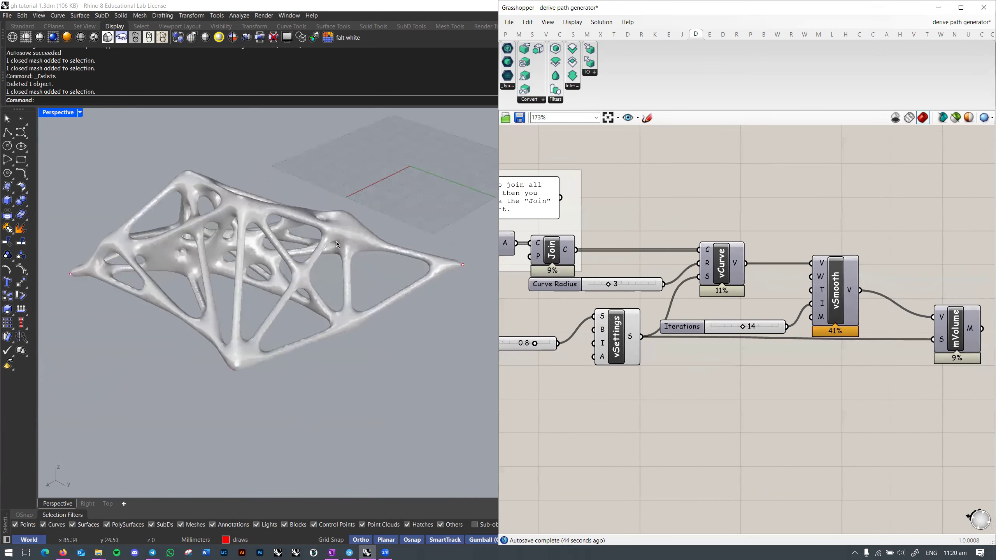
Step: Move the baked mesh about 46 mm left along X, beside the thread wireframe
{"action": "left_click", "coordinate": [336, 241]}
{"action": "right_click_drag", "start_coordinate": [336, 241], "coordinate": [309, 224]}
{"action": "right_click", "coordinate": [329, 249]}
{"action": "scroll", "coordinate": [257, 251], "scroll_direction": "down", "scroll_amount": 4}
{"action": "left_click_drag", "start_coordinate": [254, 251], "coordinate": [98, 259]}
{"action": "right_click_drag", "start_coordinate": [117, 259], "coordinate": [265, 261], "text": "shift"}
{"action": "left_click", "coordinate": [313, 235]}
Step: Compare mesh and wireframe while reviewing the definition from Shatter and Solver to mVolume
{"action": "scroll", "coordinate": [325, 268], "scroll_direction": "up", "scroll_amount": 4}
{"action": "scroll", "coordinate": [325, 270], "scroll_direction": "down", "scroll_amount": 2}
{"action": "right_click_drag", "start_coordinate": [324, 268], "coordinate": [260, 284], "text": "shift"}
{"action": "scroll", "coordinate": [291, 289], "scroll_direction": "up", "scroll_amount": 3}
{"action": "scroll", "coordinate": [265, 285], "scroll_direction": "down", "scroll_amount": 3}
{"action": "right_click_drag", "start_coordinate": [412, 288], "coordinate": [303, 288]}
{"action": "scroll", "coordinate": [776, 310], "scroll_direction": "down", "scroll_amount": 3}
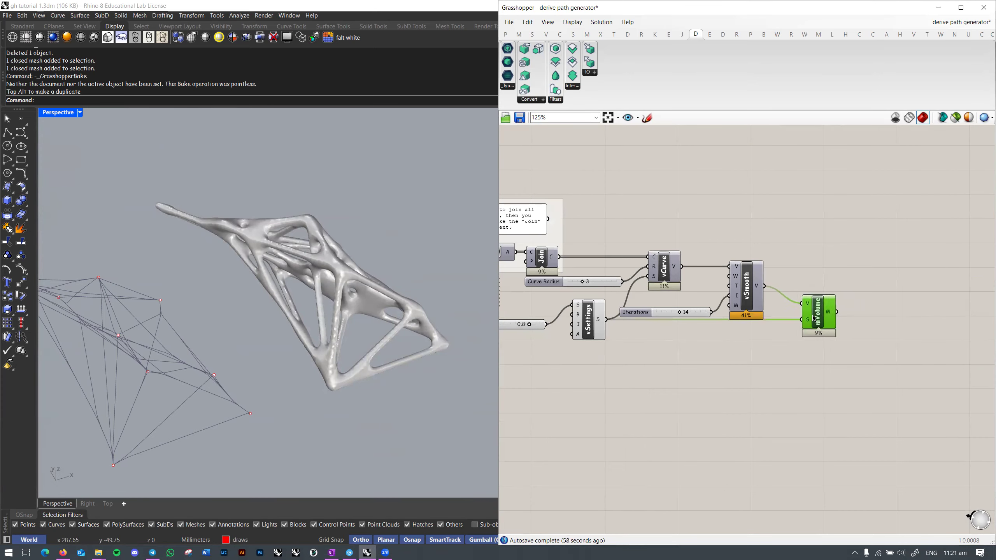
{"action": "scroll", "coordinate": [693, 348], "scroll_direction": "down", "scroll_amount": 4}
{"action": "right_click_drag", "start_coordinate": [693, 347], "coordinate": [938, 324]}
{"action": "scroll", "coordinate": [706, 332], "scroll_direction": "up", "scroll_amount": 2}
{"action": "scroll", "coordinate": [707, 331], "scroll_direction": "down", "scroll_amount": 2}
{"action": "right_click_drag", "start_coordinate": [707, 331], "coordinate": [779, 331]}
{"action": "scroll", "coordinate": [657, 279], "scroll_direction": "up", "scroll_amount": 2}
{"action": "right_click_drag", "start_coordinate": [854, 321], "coordinate": [785, 322]}
{"action": "right_click_drag", "start_coordinate": [981, 330], "coordinate": [663, 328]}
{"action": "scroll", "coordinate": [662, 327], "scroll_direction": "up", "scroll_amount": 2}
{"action": "right_click_drag", "start_coordinate": [412, 325], "coordinate": [398, 304]}
Step: Inspect both objects from several angles while reviewing the definition's left-side notes and right-hand components
{"action": "left_click", "coordinate": [625, 355]}
{"action": "right_click_drag", "start_coordinate": [625, 355], "coordinate": [810, 343]}
{"action": "right_click_drag", "start_coordinate": [196, 306], "coordinate": [268, 297]}
{"action": "right_click_drag", "start_coordinate": [157, 221], "coordinate": [321, 253]}
{"action": "right_click_drag", "start_coordinate": [627, 297], "coordinate": [819, 306]}
{"action": "right_click_drag", "start_coordinate": [259, 283], "coordinate": [326, 302]}
{"action": "right_click_drag", "start_coordinate": [691, 291], "coordinate": [757, 321]}
{"action": "right_click_drag", "start_coordinate": [470, 310], "coordinate": [328, 289]}
{"action": "right_click_drag", "start_coordinate": [806, 321], "coordinate": [963, 301]}
{"action": "right_click_drag", "start_coordinate": [530, 294], "coordinate": [921, 295]}
{"action": "scroll", "coordinate": [668, 281], "scroll_direction": "up", "scroll_amount": 1}
{"action": "right_click_drag", "start_coordinate": [377, 268], "coordinate": [138, 273]}
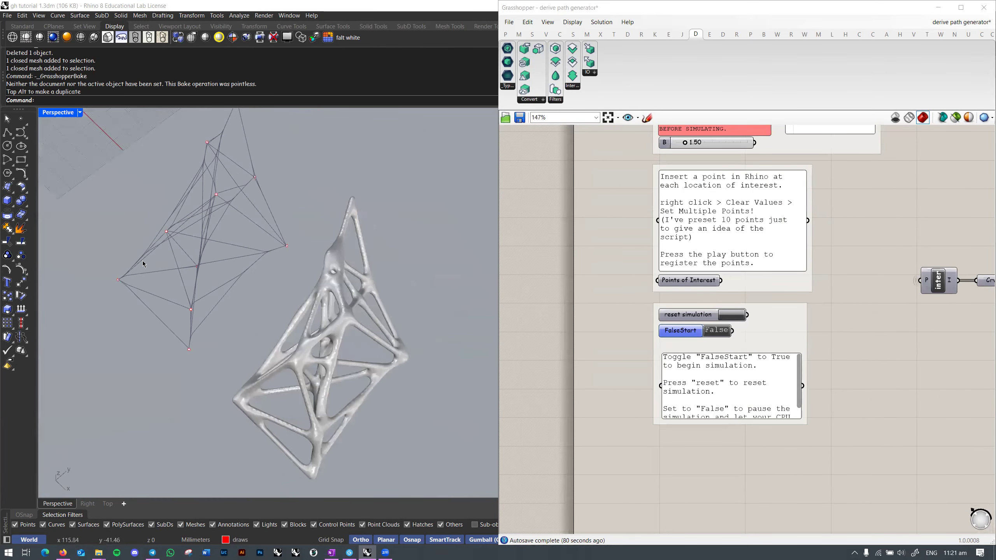
{"action": "right_click_drag", "start_coordinate": [175, 214], "coordinate": [273, 328]}
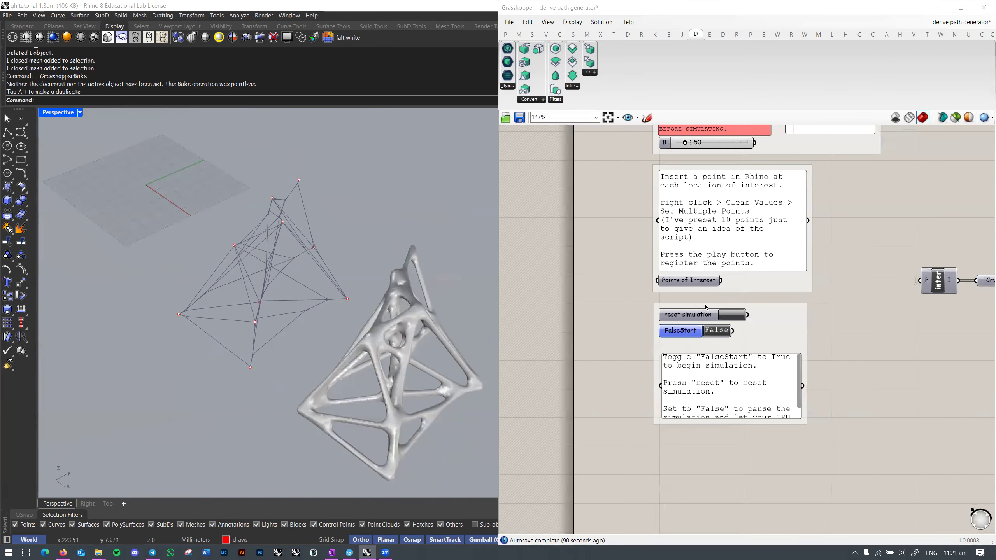
{"action": "scroll", "coordinate": [704, 308], "scroll_direction": "down", "scroll_amount": 2}
{"action": "right_click_drag", "start_coordinate": [806, 315], "coordinate": [521, 299]}
{"action": "right_click_drag", "start_coordinate": [937, 302], "coordinate": [838, 317]}
{"action": "right_click_drag", "start_coordinate": [350, 274], "coordinate": [455, 323], "text": "shift"}
{"action": "scroll", "coordinate": [317, 262], "scroll_direction": "down", "scroll_amount": 4}
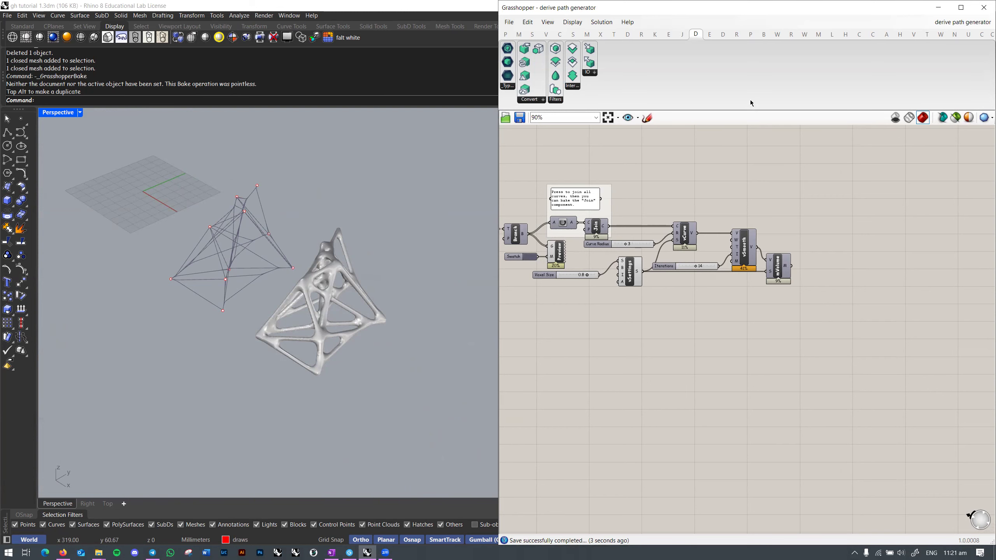
Step: Show the robot-programming component set and list its Code Generation and Deconstruct components
{"action": "left_click", "coordinate": [724, 34]}
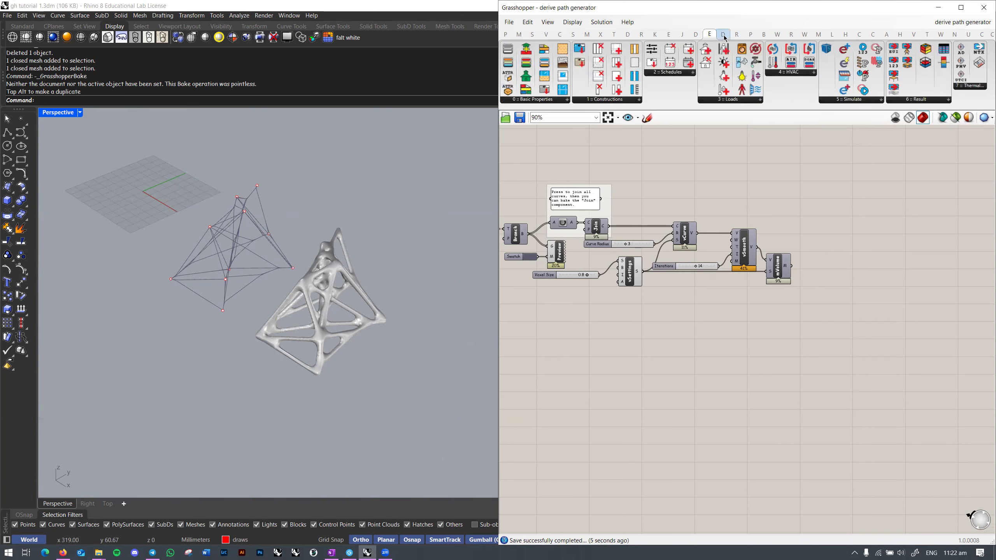
{"action": "left_click", "coordinate": [737, 35]}
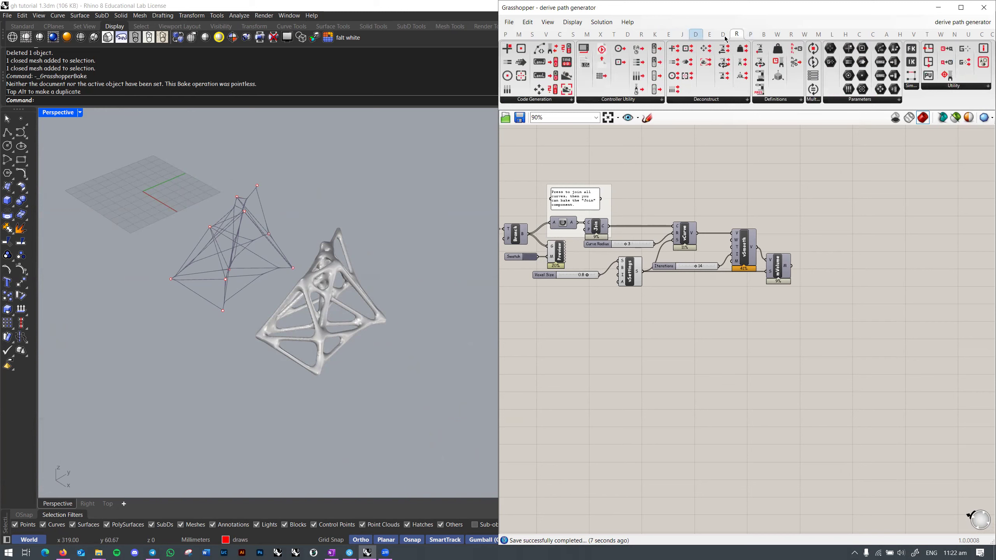
{"action": "left_click", "coordinate": [545, 100]}
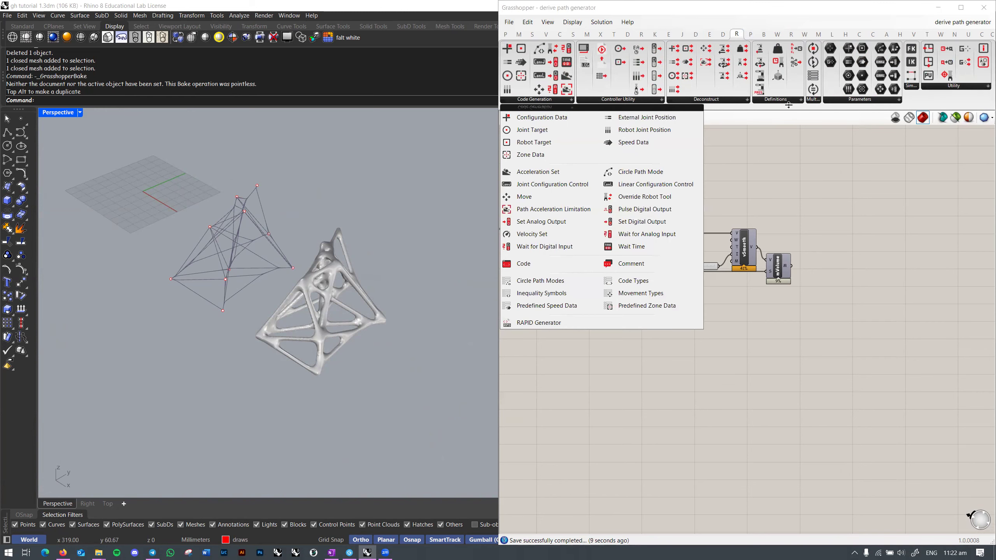
{"action": "left_click", "coordinate": [781, 100]}
{"action": "left_click", "coordinate": [735, 100]}
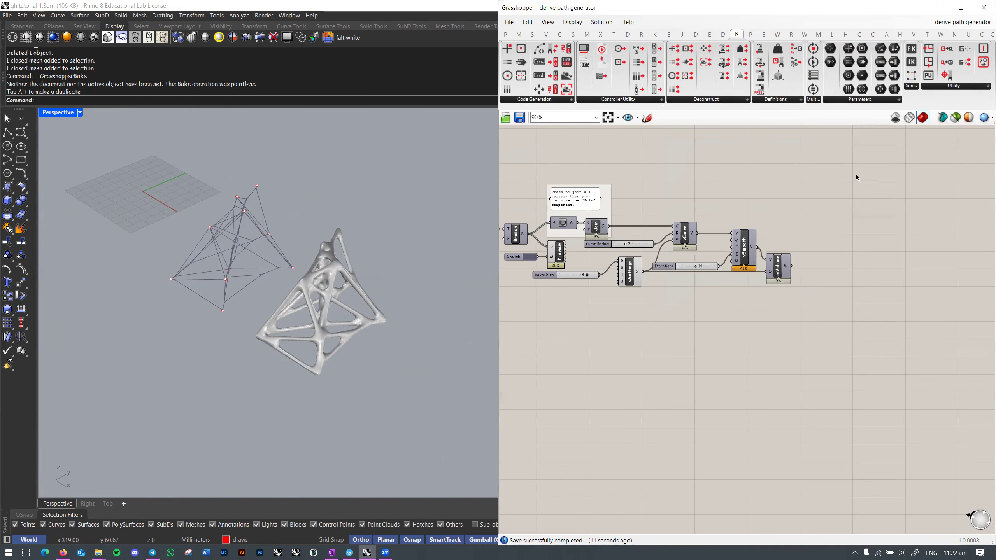
Step: Bring up File Explorer and open the CES project folder
{"action": "key", "text": "alt+Tab"}
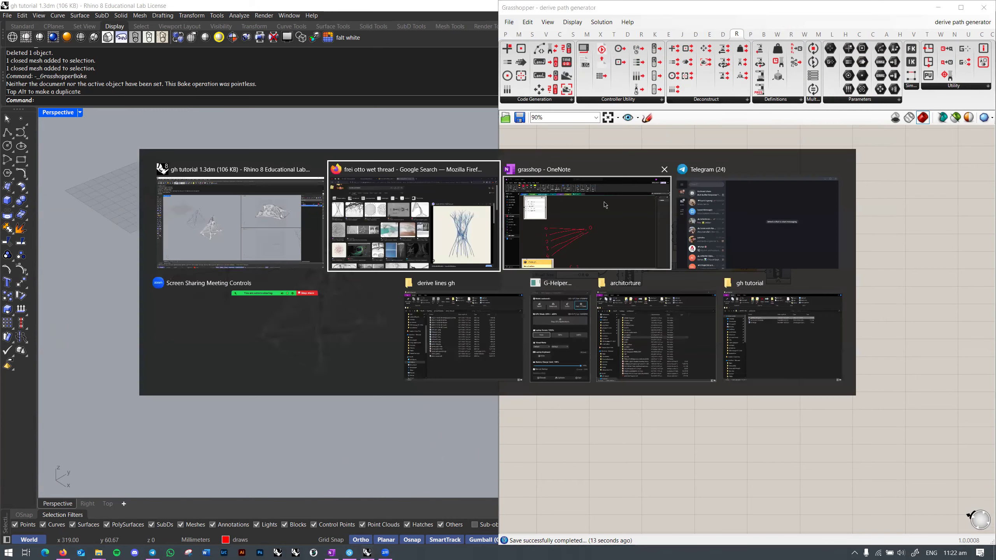
{"action": "left_click", "coordinate": [449, 314]}
{"action": "scroll", "coordinate": [339, 231], "scroll_direction": "up", "scroll_amount": 3}
{"action": "scroll", "coordinate": [337, 243], "scroll_direction": "down", "scroll_amount": 1}
{"action": "left_click", "coordinate": [329, 242]}
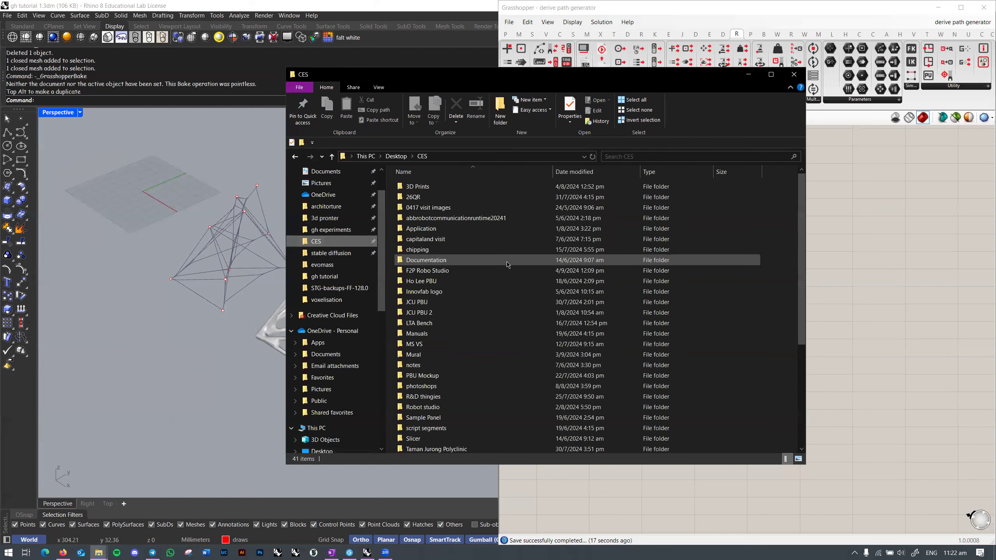
{"action": "scroll", "coordinate": [447, 271], "scroll_direction": "down", "scroll_amount": 5}
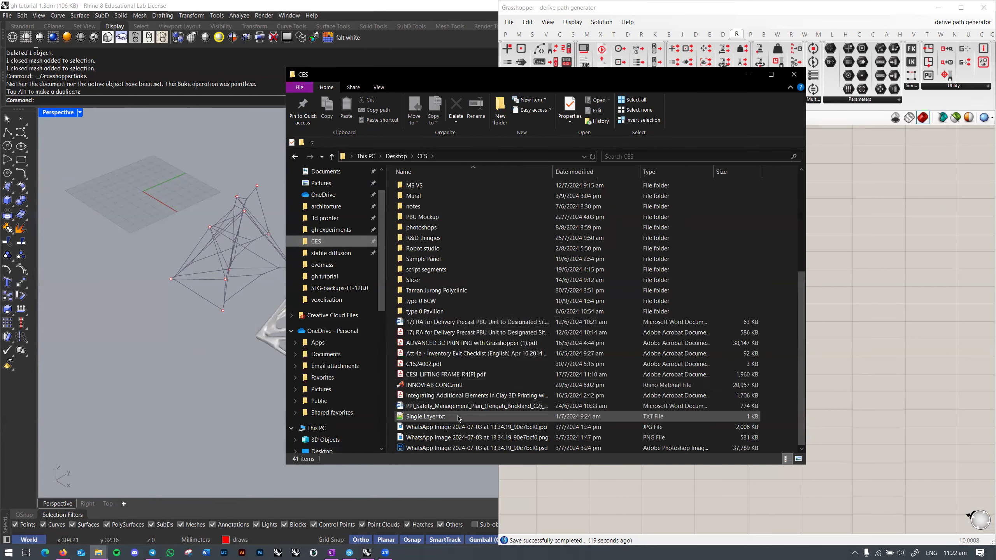
{"action": "scroll", "coordinate": [451, 377], "scroll_direction": "up", "scroll_amount": 5}
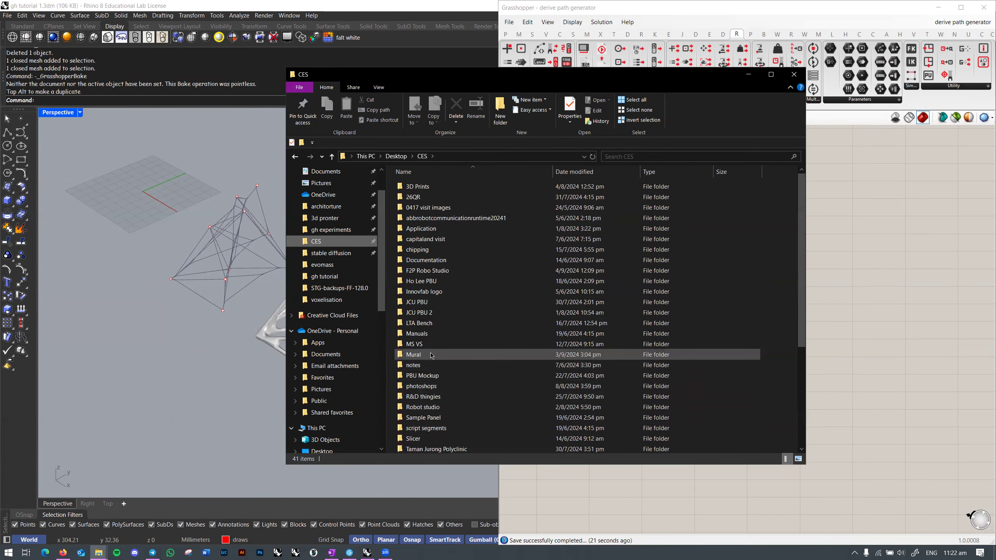
Step: Look inside the Slicer, Mural and F2P Robo Studio folders, returning to CES each time
{"action": "double_click", "coordinate": [423, 439]}
{"action": "key", "text": "alt+Left"}
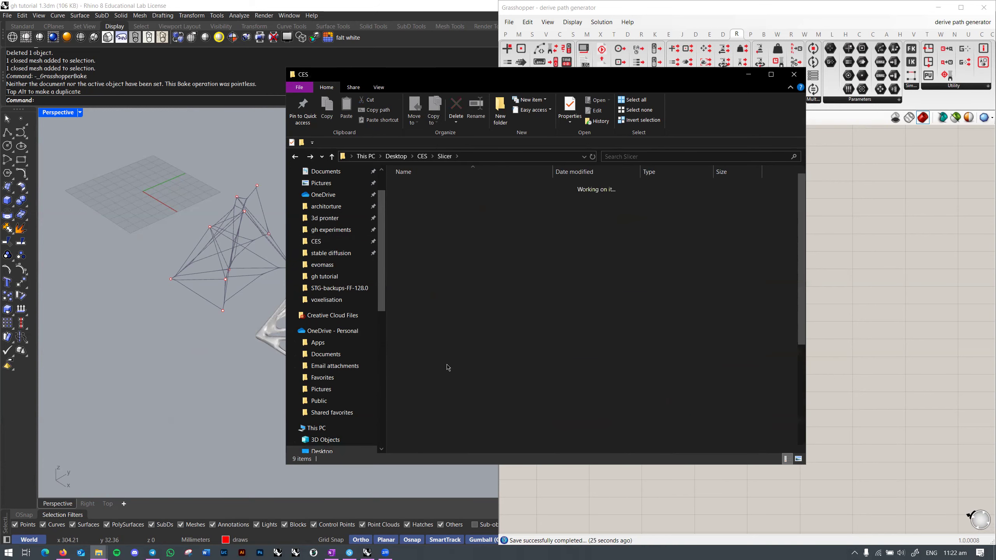
{"action": "double_click", "coordinate": [455, 356]}
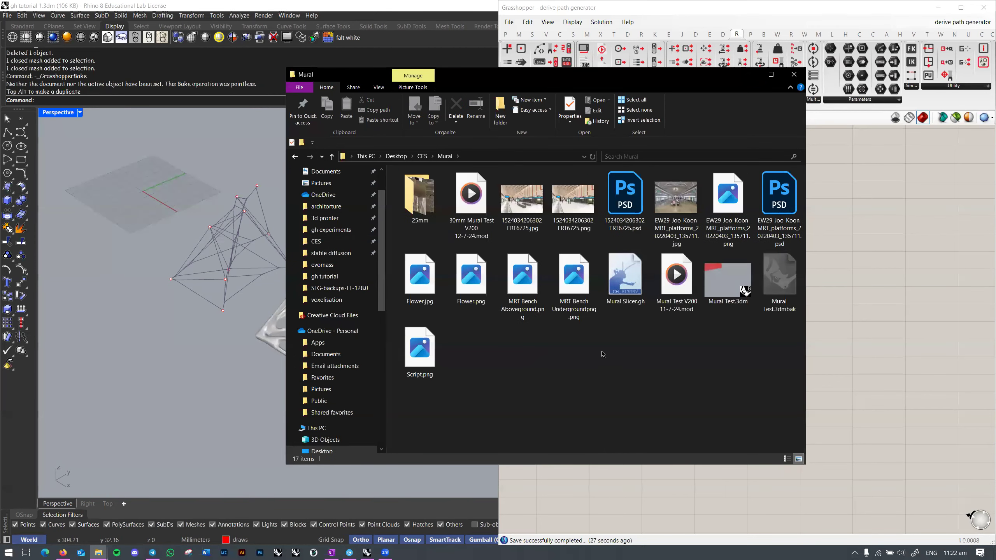
{"action": "key", "text": "alt+Left"}
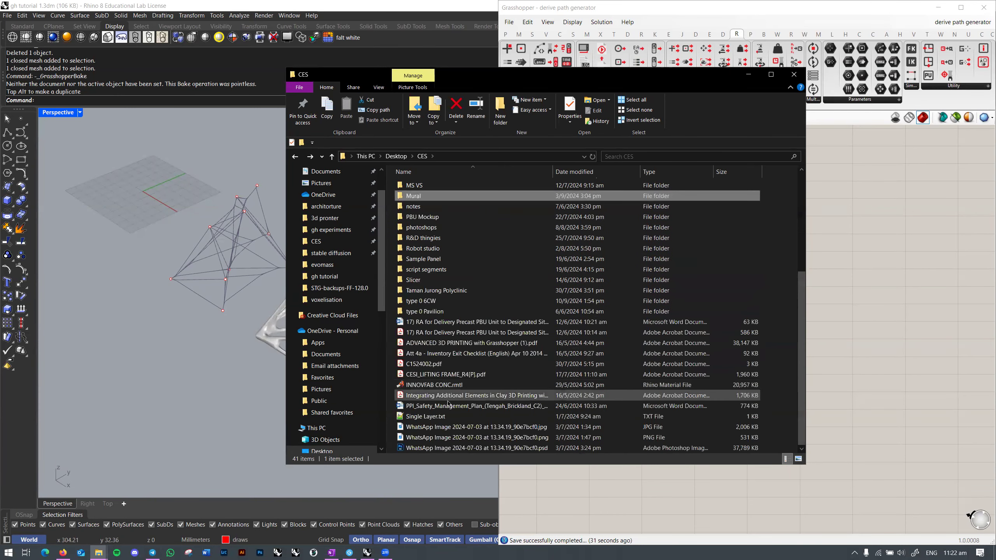
{"action": "double_click", "coordinate": [438, 271]}
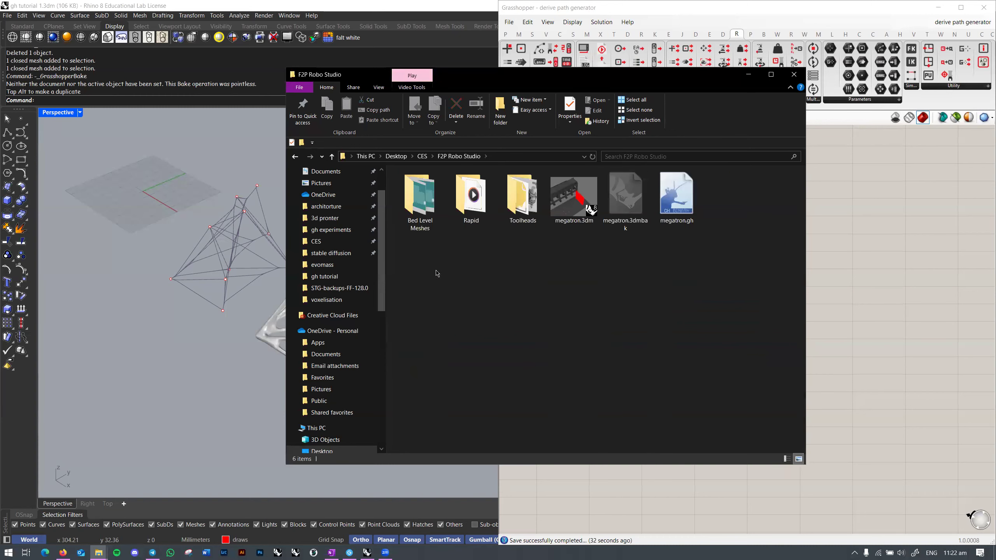
{"action": "key", "text": "alt+Left"}
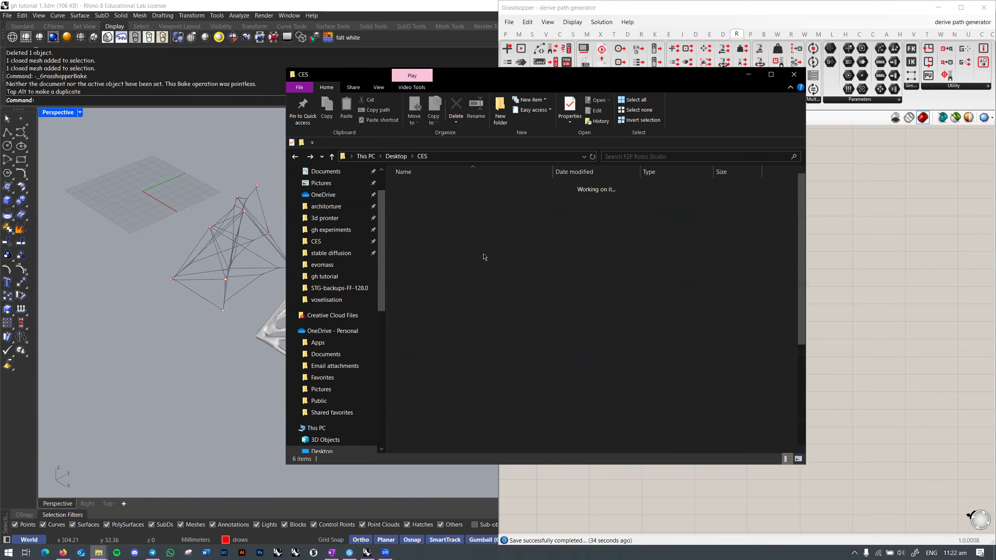
{"action": "key", "text": "alt+Right"}
{"action": "key", "text": "alt+Left"}
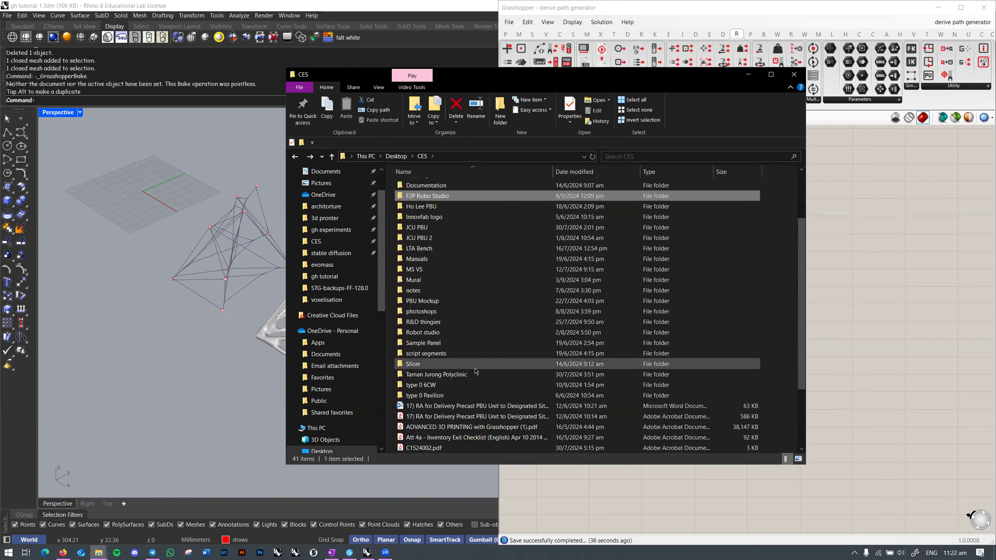
Step: Look inside the Robot studio and R&D thingies folders, returning to CES
{"action": "double_click", "coordinate": [431, 332]}
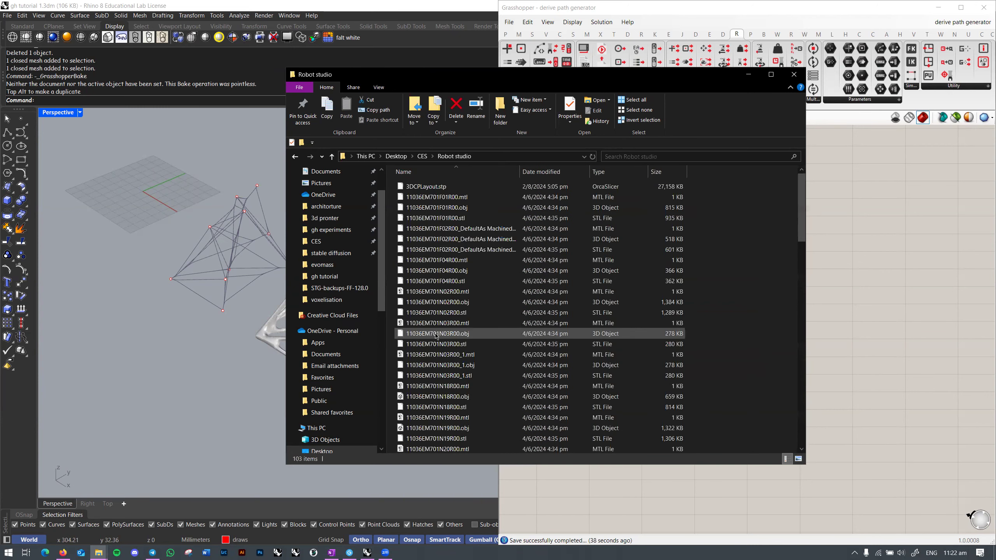
{"action": "key", "text": "alt+Left"}
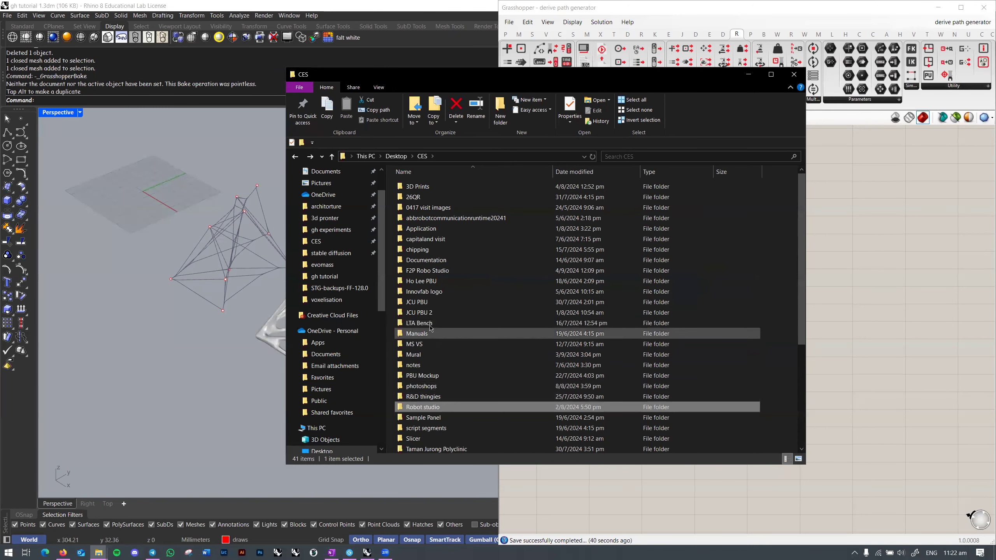
{"action": "left_click", "coordinate": [428, 396]}
{"action": "double_click", "coordinate": [428, 396]}
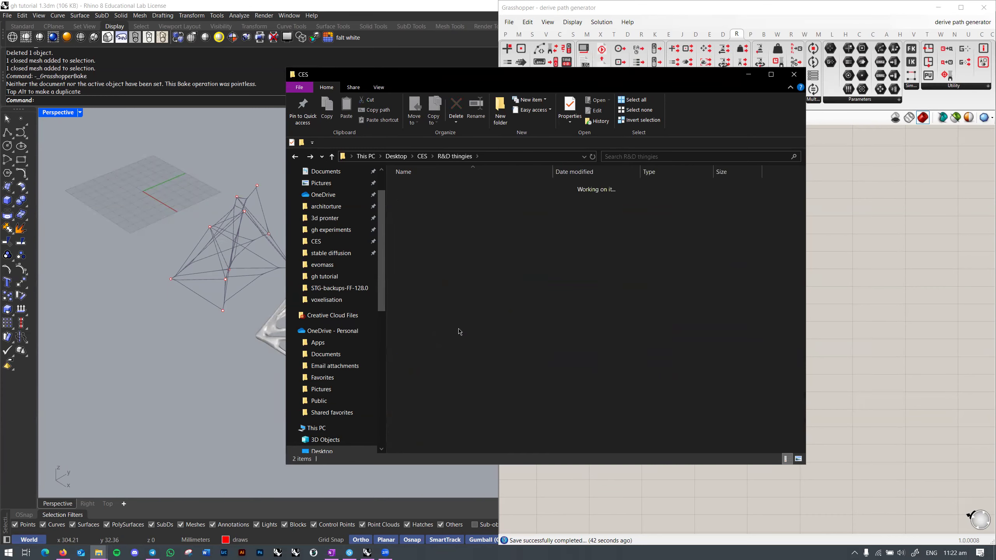
{"action": "key", "text": "alt+Left"}
{"action": "scroll", "coordinate": [491, 373], "scroll_direction": "down", "scroll_amount": 5}
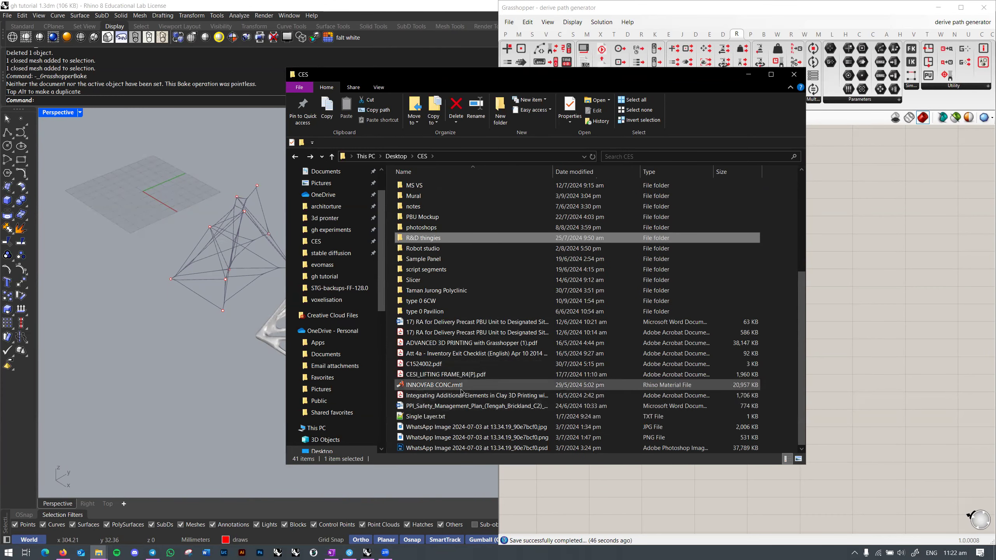
{"action": "scroll", "coordinate": [462, 393], "scroll_direction": "up", "scroll_amount": 3}
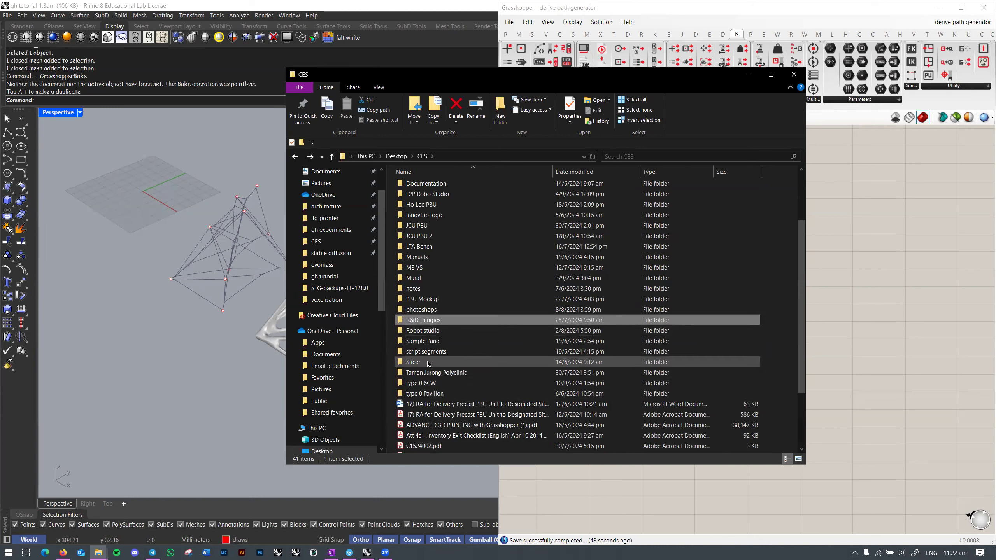
Step: Check PBU Mockup and its subfolder, the notes folder and the Mural folder
{"action": "left_click", "coordinate": [436, 302]}
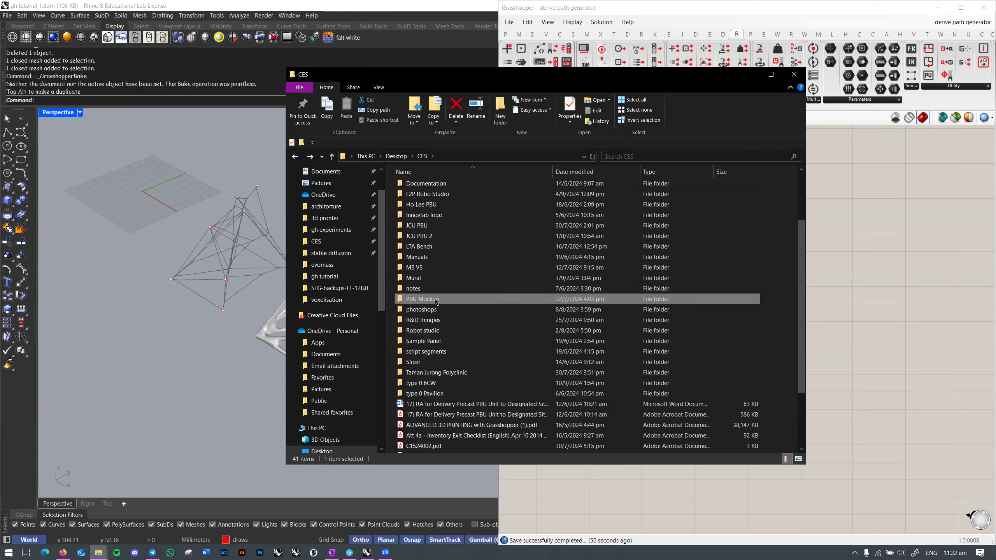
{"action": "double_click", "coordinate": [440, 289]}
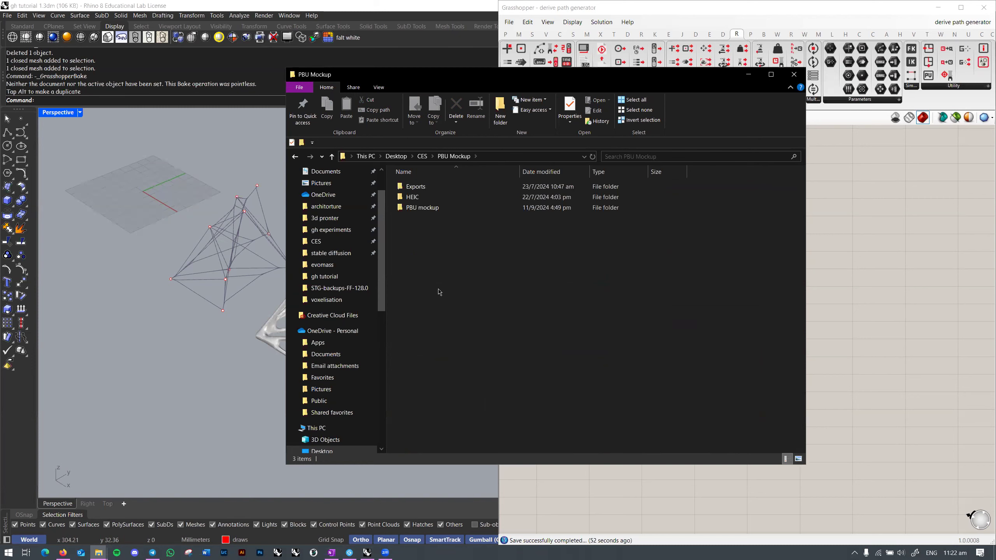
{"action": "double_click", "coordinate": [436, 208]}
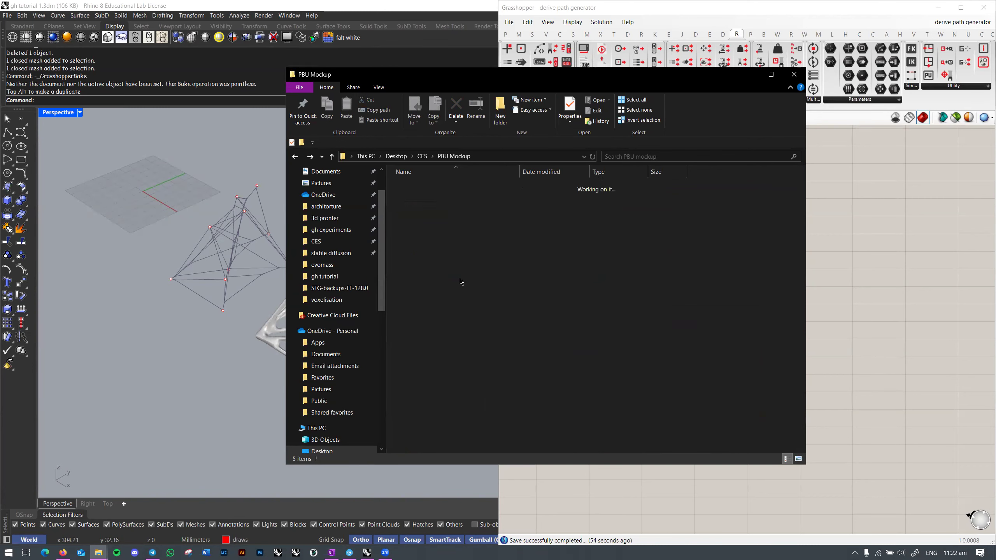
{"action": "key", "text": "alt+Left"}
{"action": "double_click", "coordinate": [428, 363]}
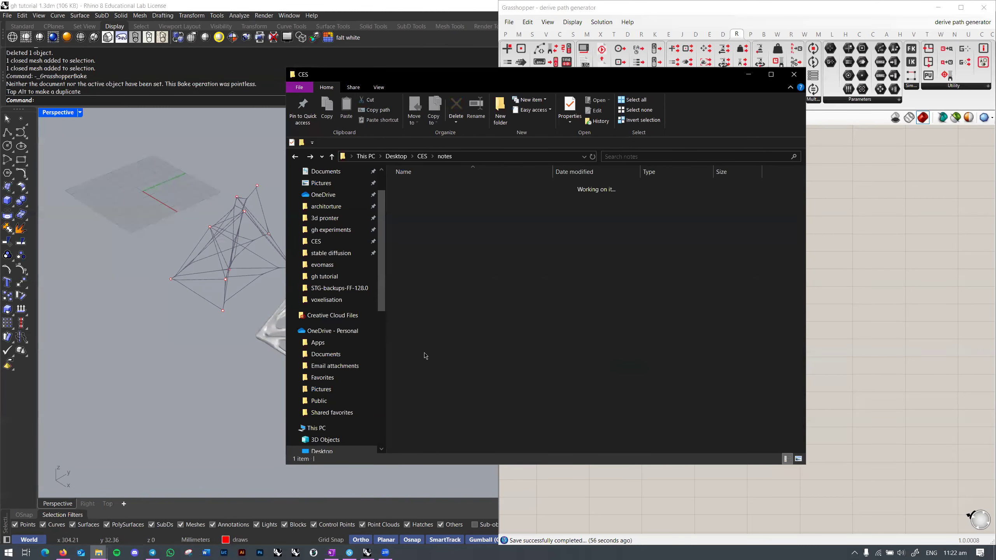
{"action": "key", "text": "alt+Left"}
{"action": "double_click", "coordinate": [428, 355]}
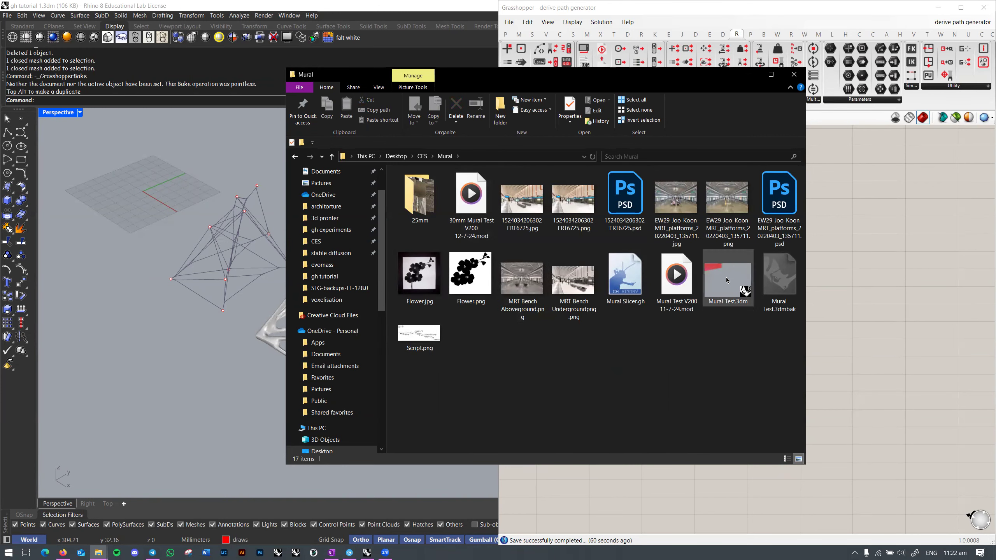
{"action": "key", "text": "alt+Left"}
Step: Return to the Grasshopper definition and recentre its component chain on the canvas
{"action": "left_click", "coordinate": [857, 288]}
{"action": "right_click_drag", "start_coordinate": [824, 298], "coordinate": [797, 244]}
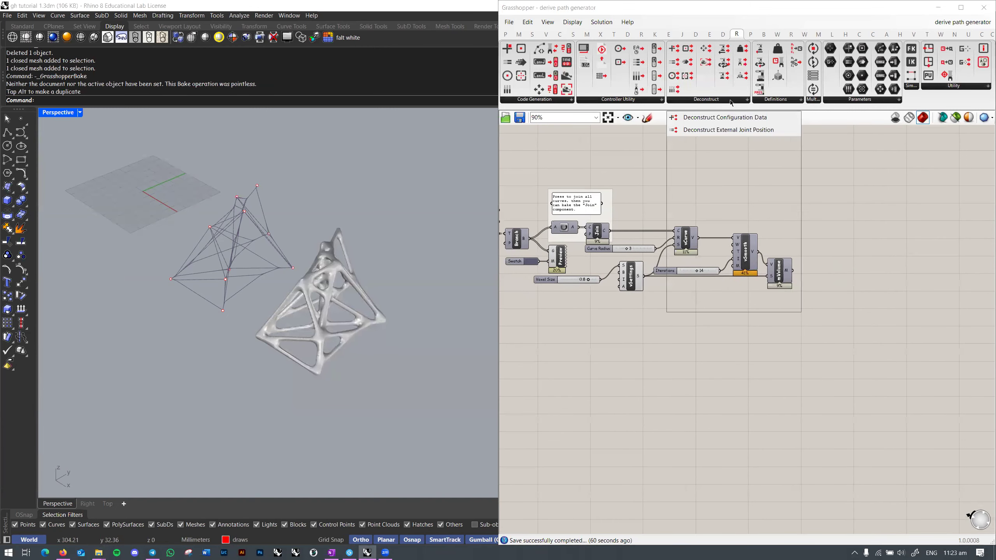
{"action": "mouse_move", "coordinate": [640, 101]}
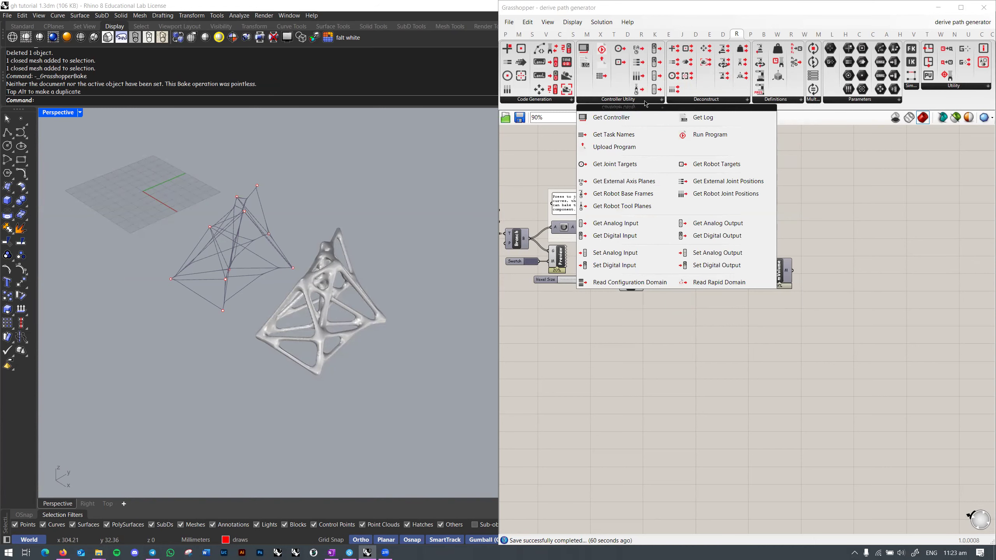
{"action": "right_click_drag", "start_coordinate": [827, 186], "coordinate": [832, 210]}
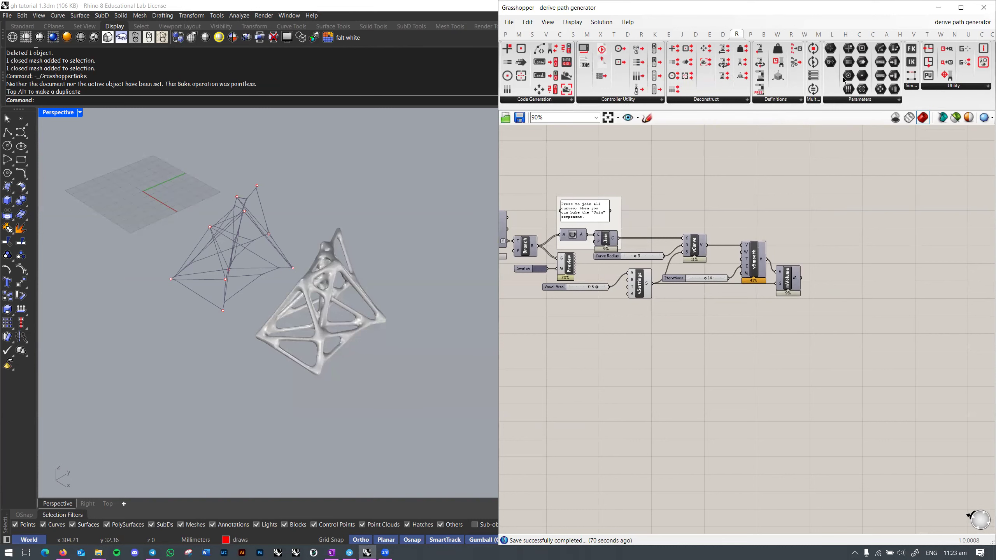
Step: List the Pufferfish mesh components, glance at another plugin, and return to Pufferfish
{"action": "left_click", "coordinate": [752, 34]}
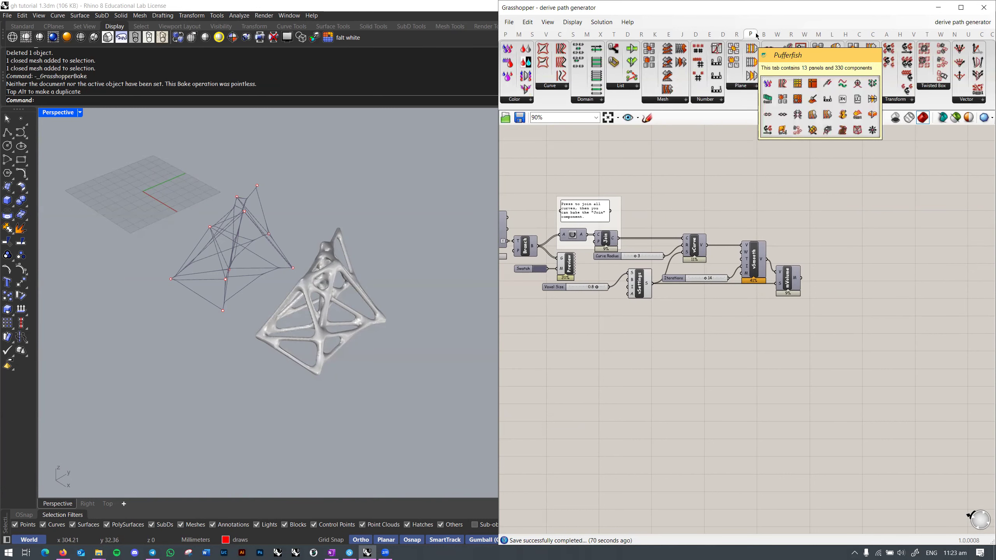
{"action": "left_click", "coordinate": [685, 100]}
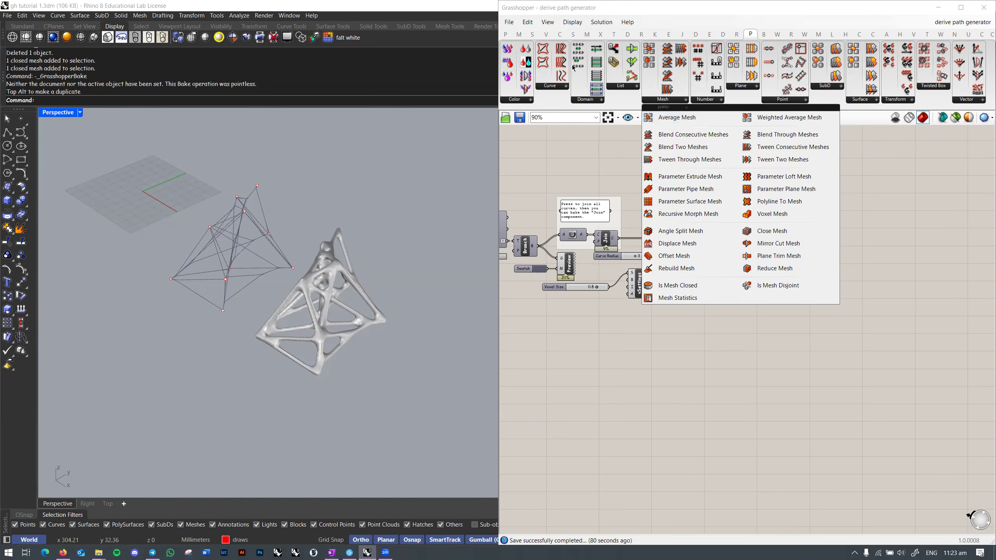
{"action": "left_click", "coordinate": [586, 35]}
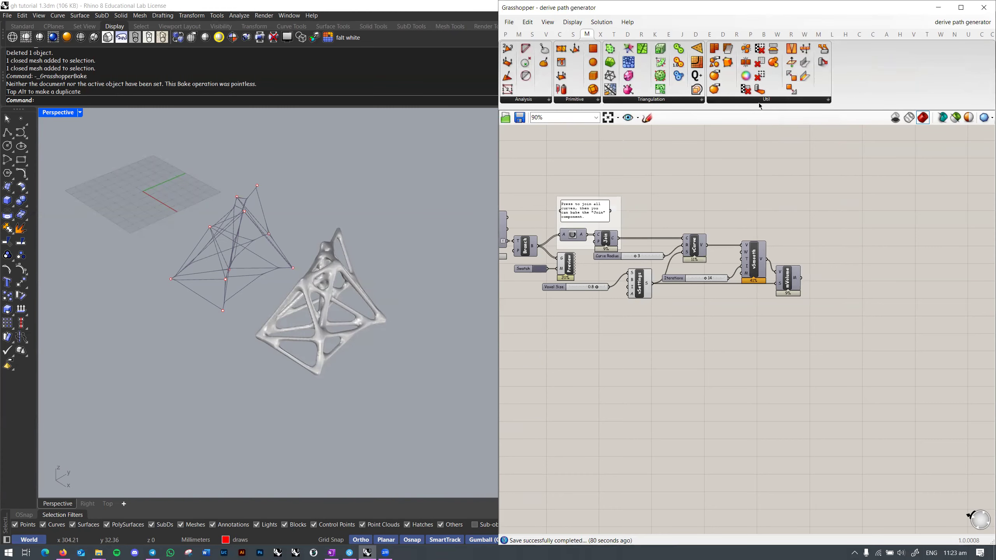
{"action": "left_click", "coordinate": [750, 34]}
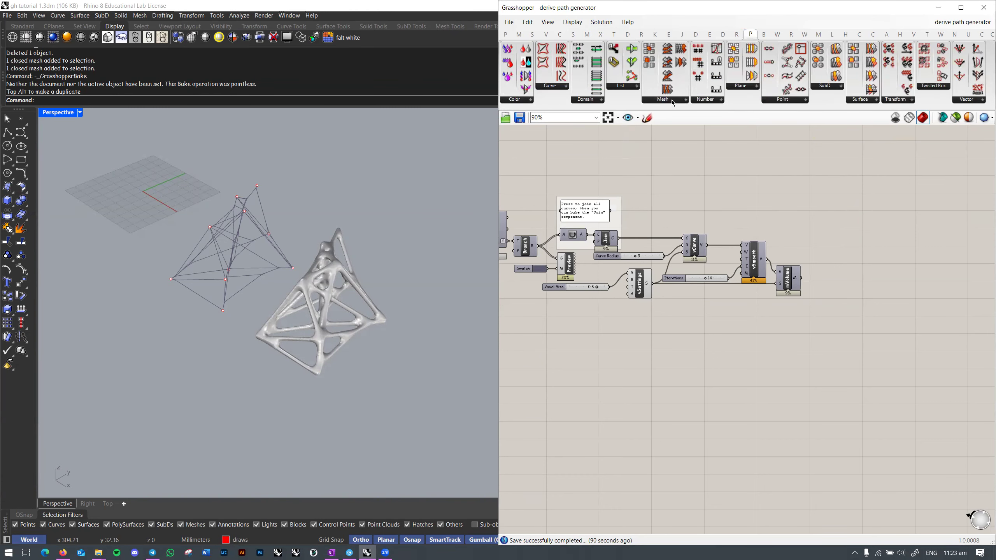
Step: Browse the Pufferfish curve, list, number, plane and point component lists
{"action": "mouse_move", "coordinate": [673, 102]}
{"action": "right_click_drag", "start_coordinate": [924, 190], "coordinate": [884, 188]}
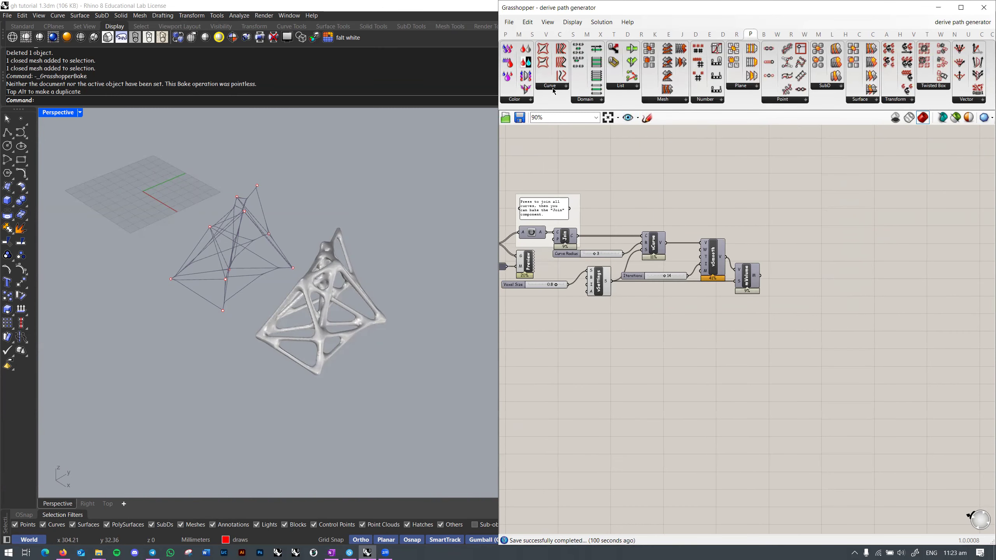
{"action": "left_click", "coordinate": [558, 87]}
{"action": "left_click", "coordinate": [561, 87]}
{"action": "left_click", "coordinate": [563, 87]}
{"action": "left_click", "coordinate": [664, 94]}
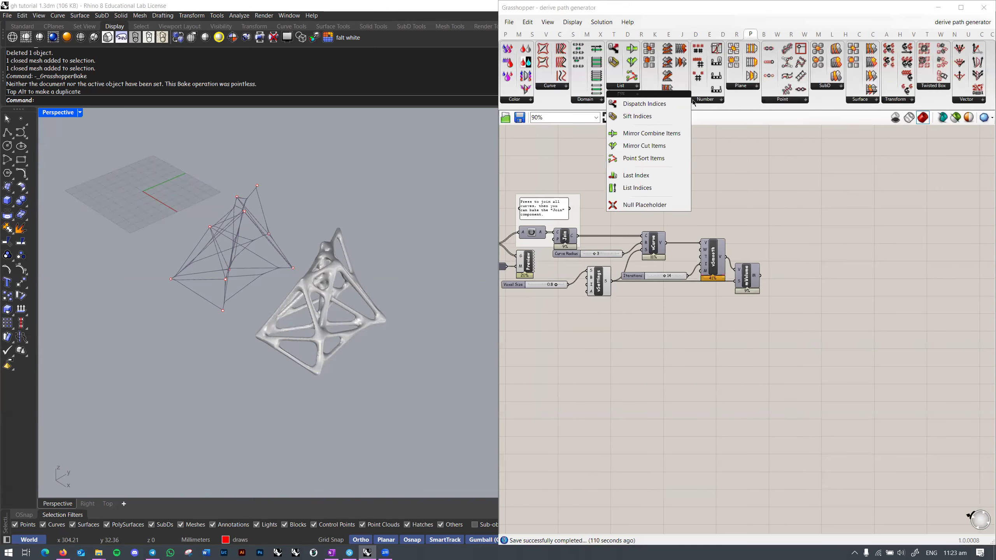
{"action": "left_click", "coordinate": [710, 100]}
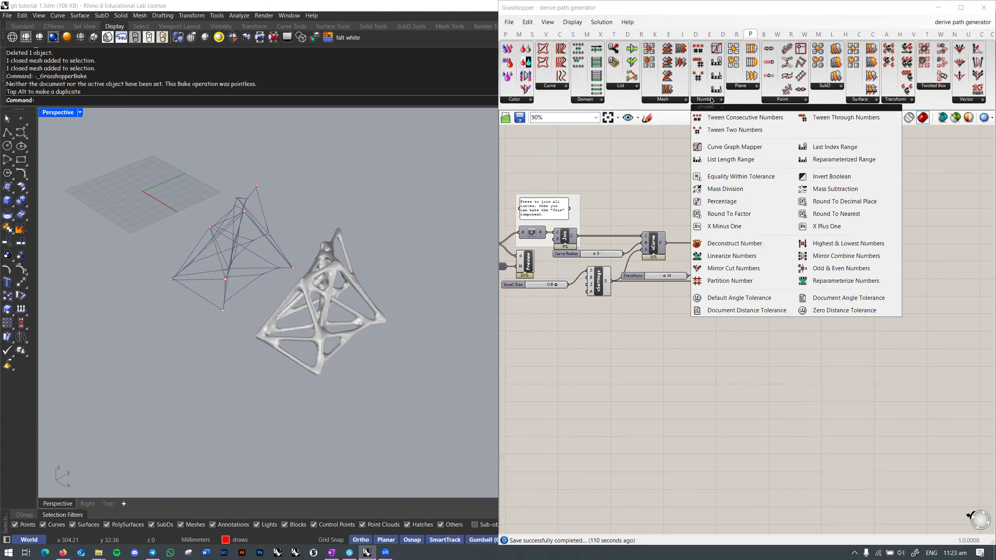
{"action": "left_click", "coordinate": [735, 88]}
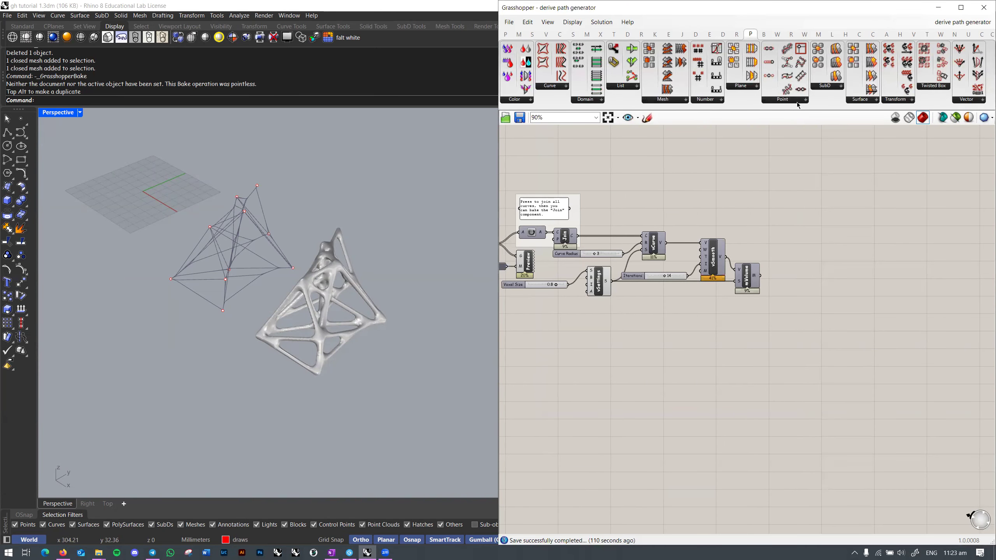
{"action": "left_click", "coordinate": [798, 102]}
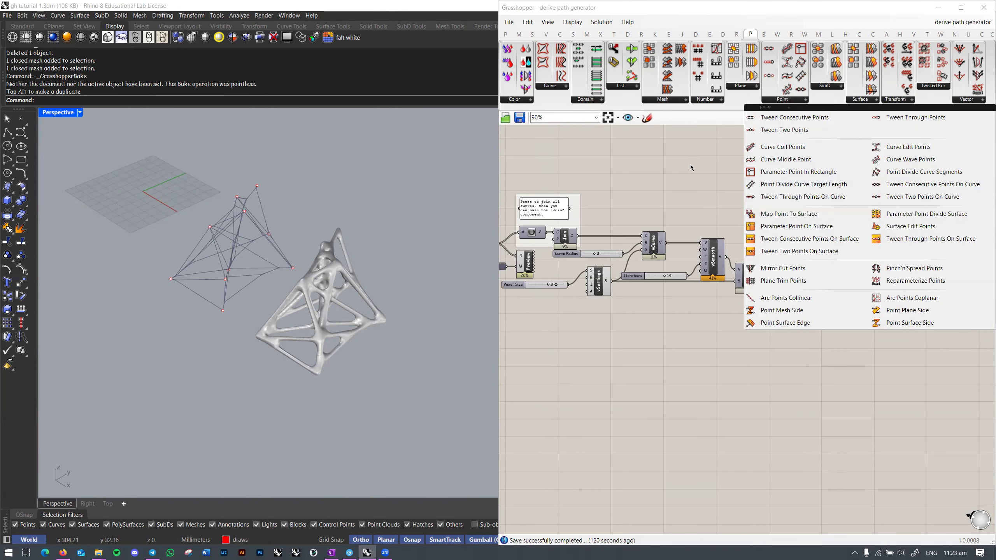
{"action": "left_click", "coordinate": [701, 172]}
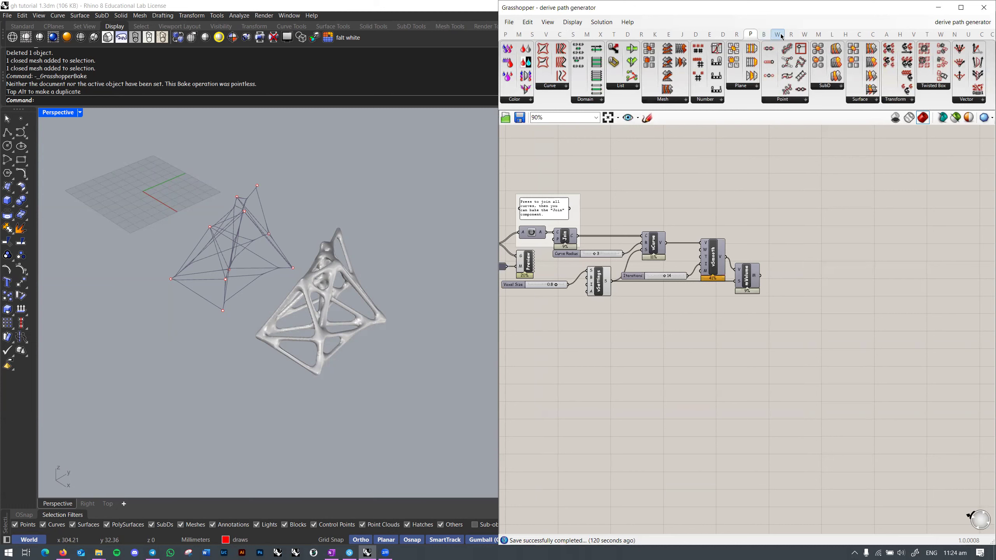
Step: Look through Butterfly's Create and Ladybug's Analyze Data, Visualize Data and Analyze Geometry components
{"action": "left_click", "coordinate": [765, 35]}
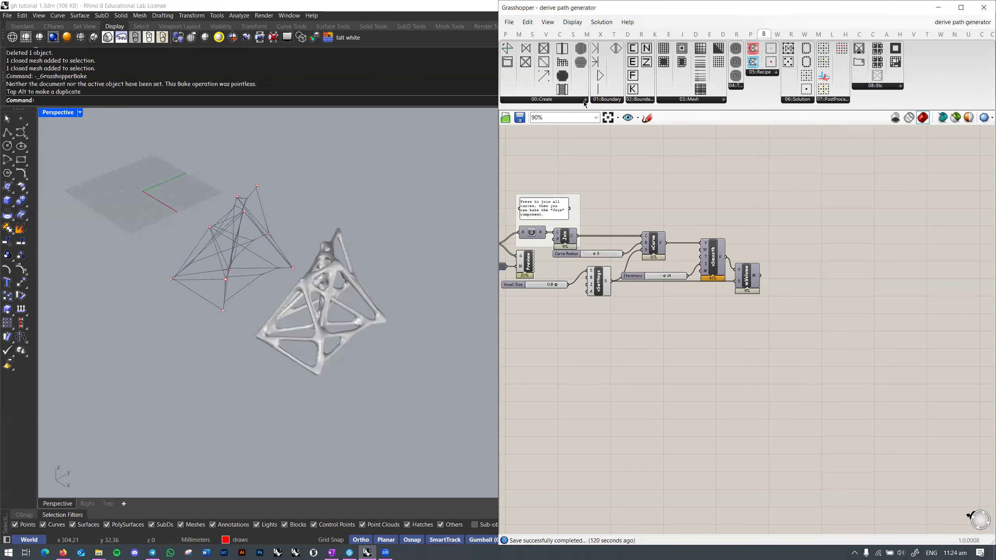
{"action": "left_click", "coordinate": [585, 101]}
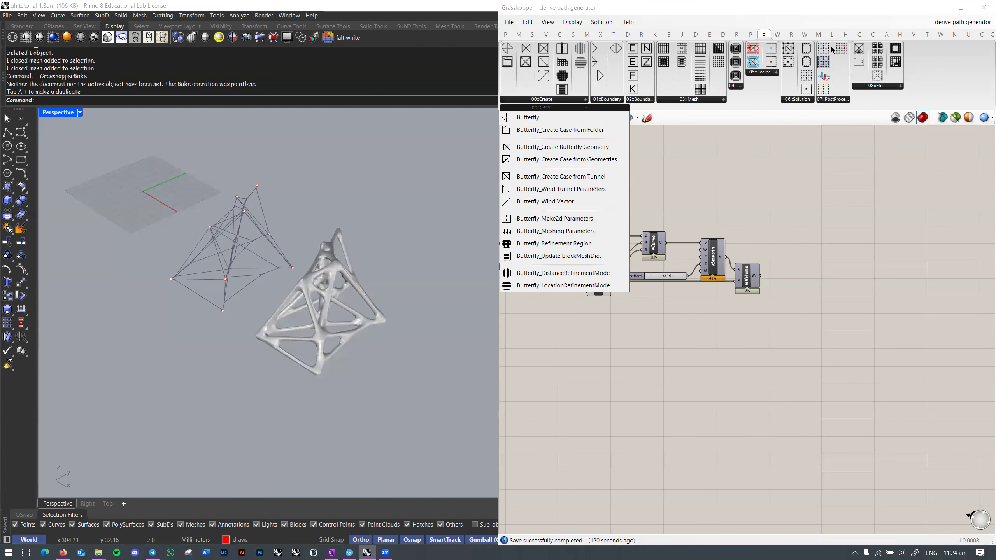
{"action": "left_click", "coordinate": [832, 34]}
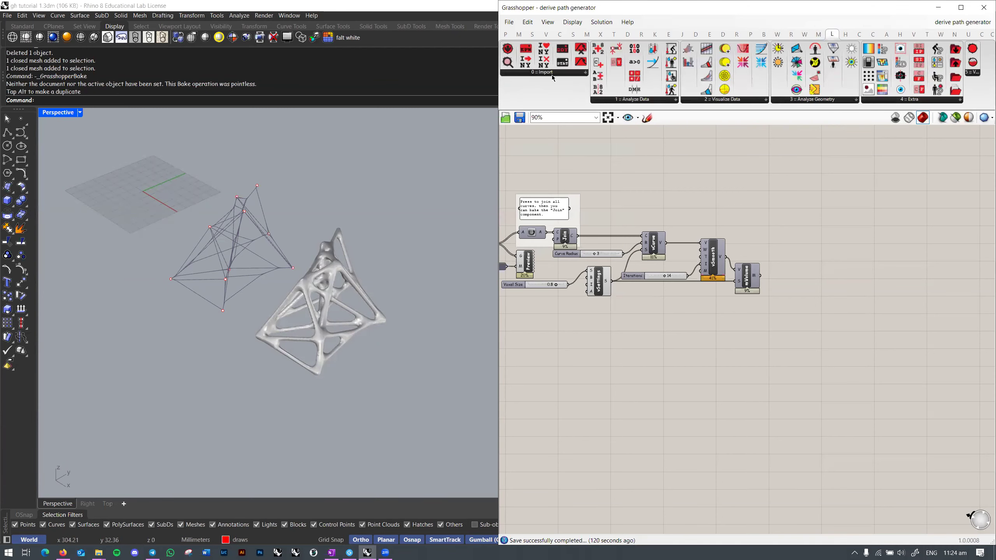
{"action": "left_click", "coordinate": [674, 102]}
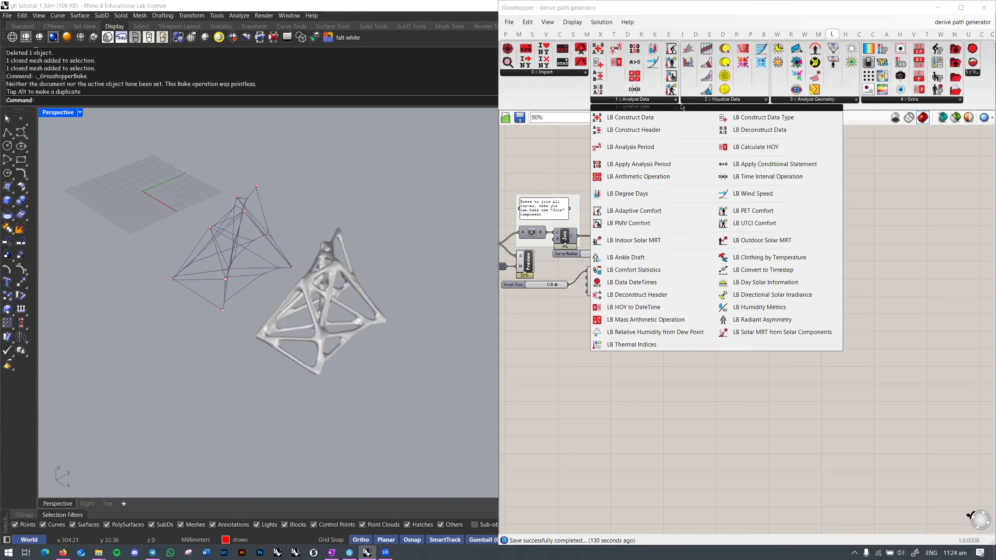
{"action": "left_click", "coordinate": [726, 99]}
{"action": "left_click", "coordinate": [813, 100]}
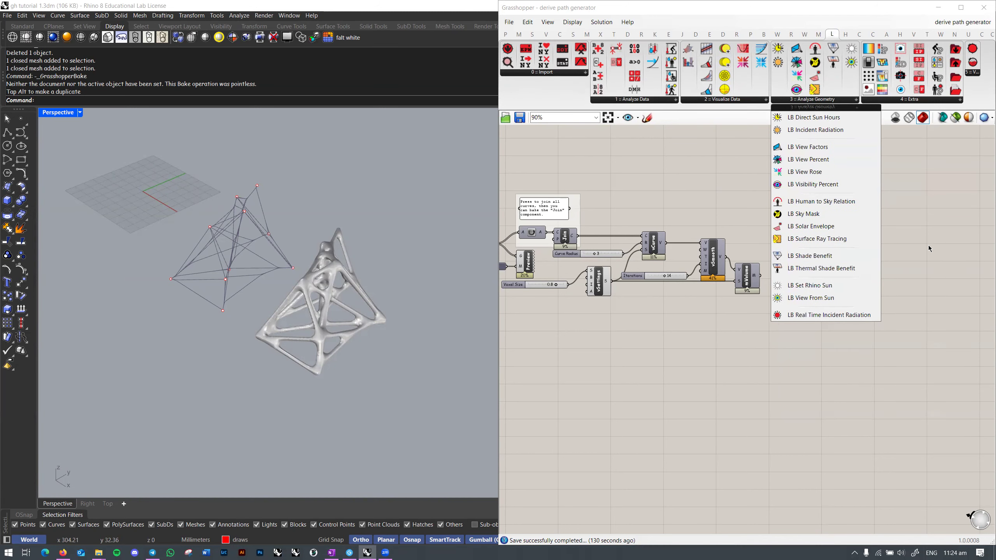
{"action": "left_click", "coordinate": [929, 171]}
{"action": "right_click_drag", "start_coordinate": [730, 231], "coordinate": [686, 225]}
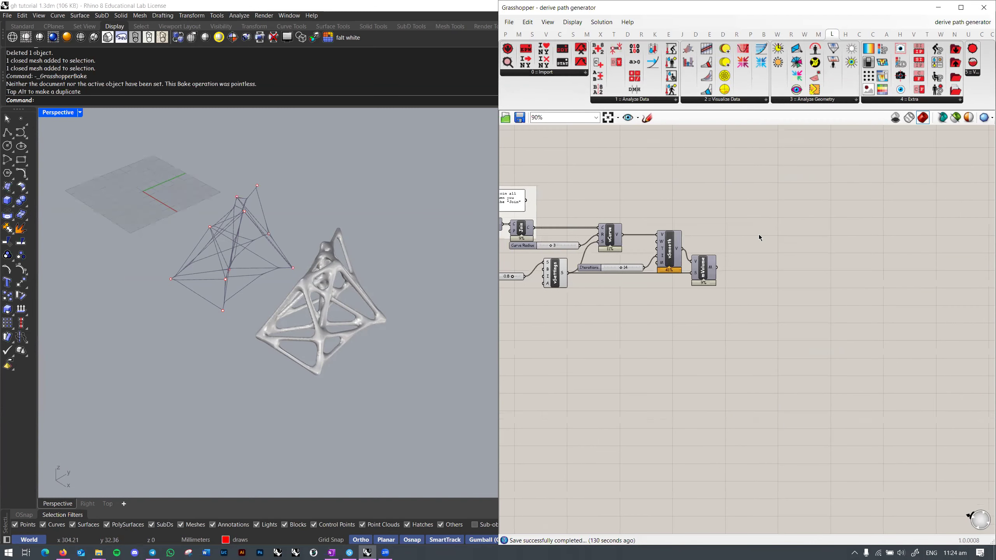
{"action": "right_click_drag", "start_coordinate": [800, 188], "coordinate": [822, 185]}
{"action": "scroll", "coordinate": [798, 216], "scroll_direction": "up", "scroll_amount": 2}
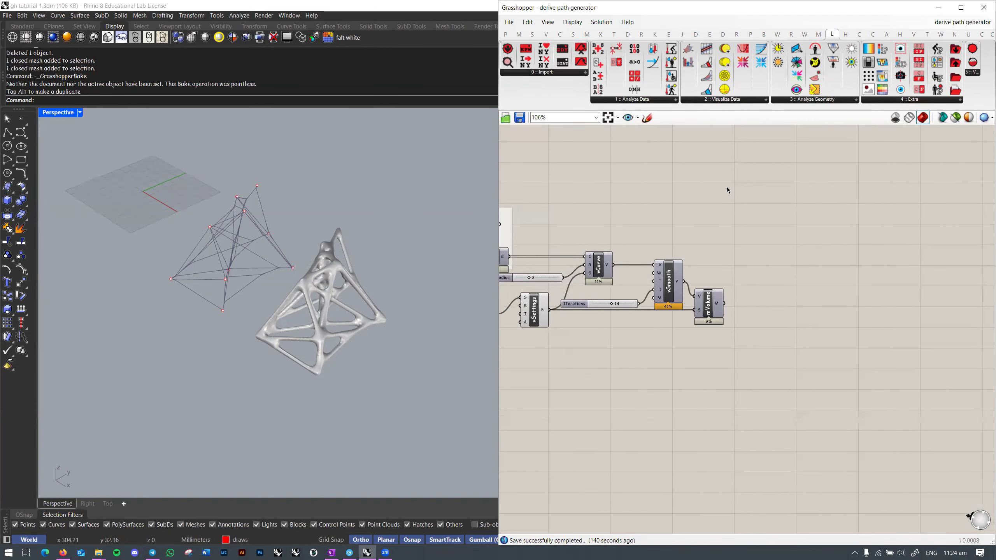
{"action": "left_click", "coordinate": [831, 100]}
{"action": "left_click", "coordinate": [831, 102]}
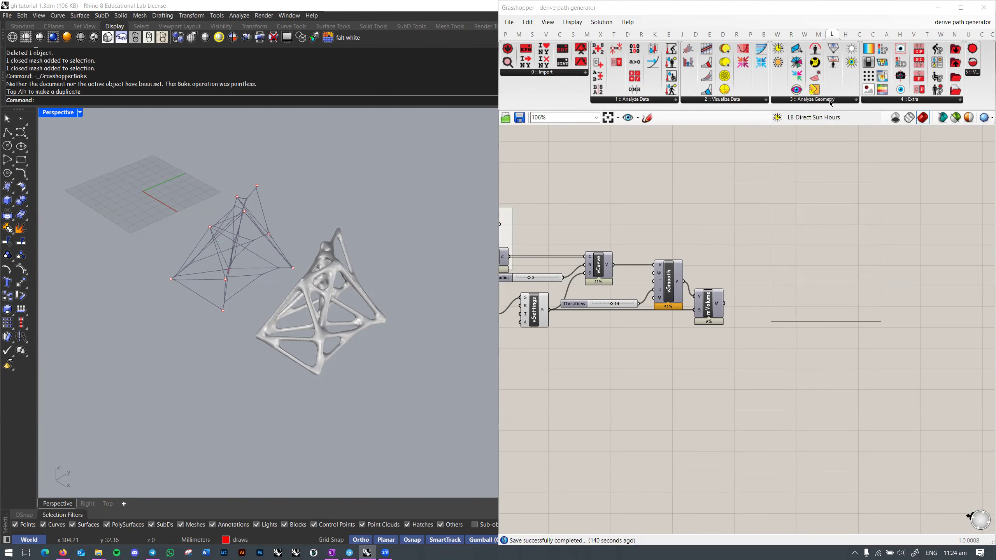
{"action": "left_click", "coordinate": [734, 181]}
Step: Place the LB Download Weather component on the canvas, then delete it
{"action": "left_click", "coordinate": [560, 75]}
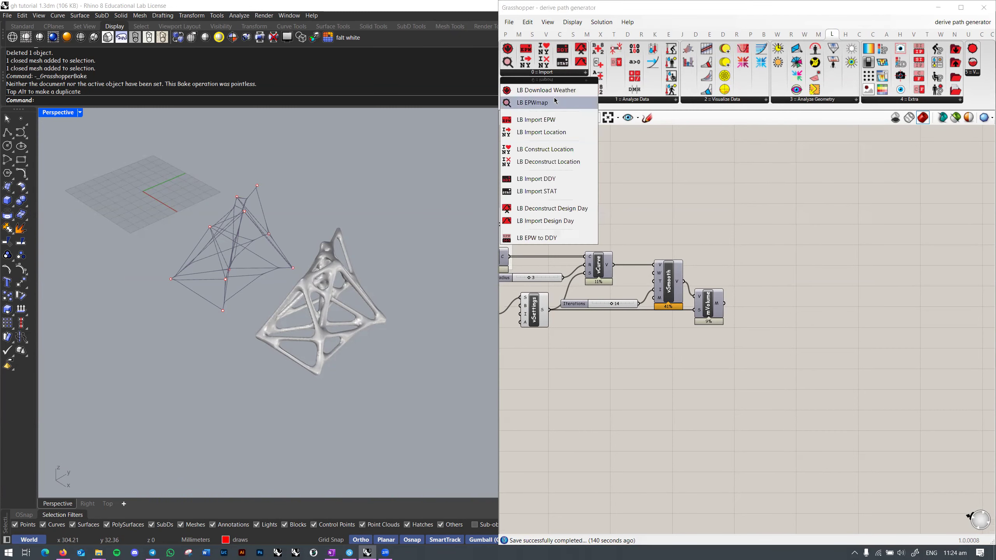
{"action": "left_click", "coordinate": [558, 91]}
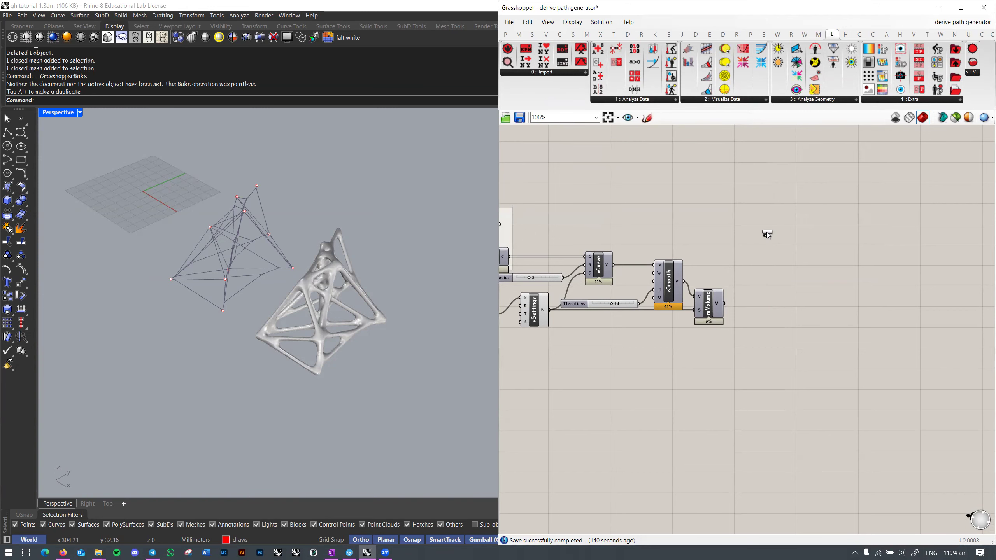
{"action": "left_click", "coordinate": [762, 204]}
{"action": "scroll", "coordinate": [749, 260], "scroll_direction": "up", "scroll_amount": 3}
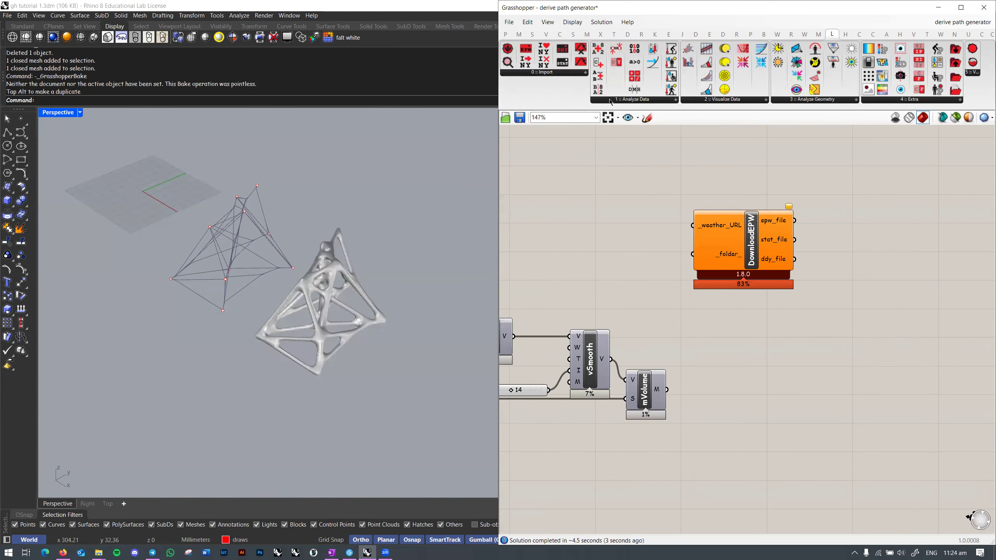
{"action": "left_click", "coordinate": [609, 100]}
{"action": "right_click_drag", "start_coordinate": [555, 163], "coordinate": [509, 162]}
{"action": "left_click_drag", "start_coordinate": [819, 195], "coordinate": [617, 292]}
{"action": "right_click_drag", "start_coordinate": [739, 266], "coordinate": [808, 212]}
{"action": "key", "text": "Delete"}
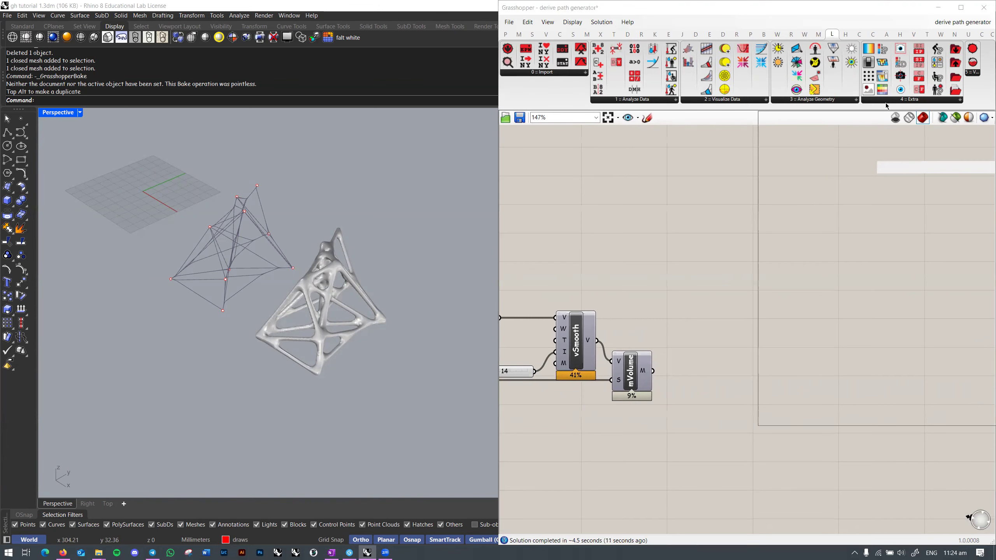
Step: Show the agent-behaviour plugin's Behaviors components, such as Flocking, Wandering and Mesh Crawl
{"action": "left_click", "coordinate": [884, 101]}
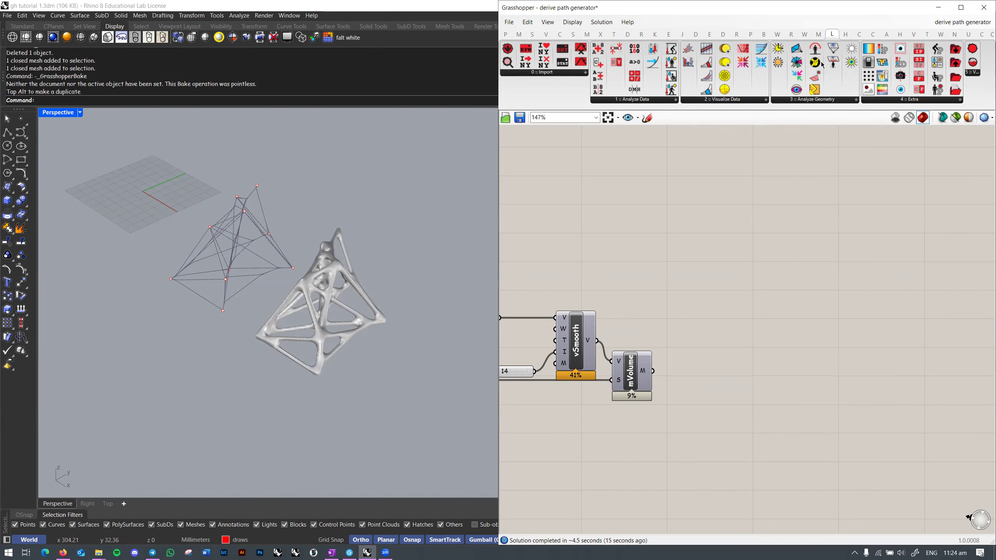
{"action": "left_click", "coordinate": [873, 37]}
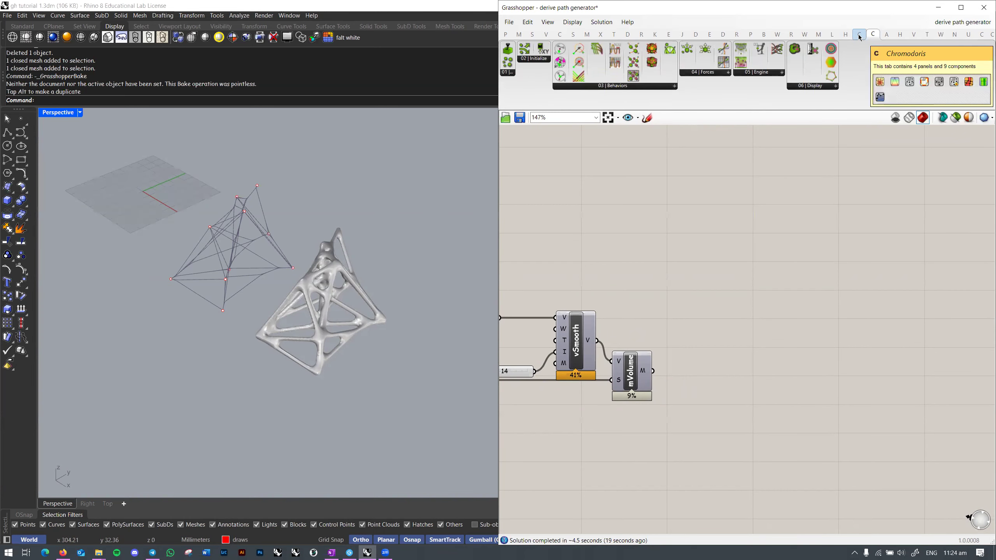
{"action": "left_click", "coordinate": [577, 86]}
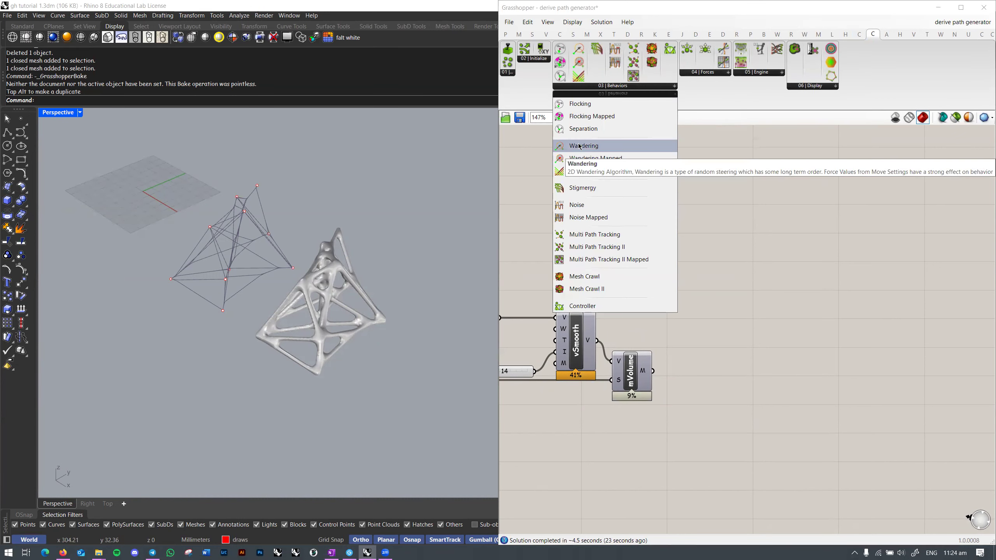
{"action": "left_click", "coordinate": [540, 58]}
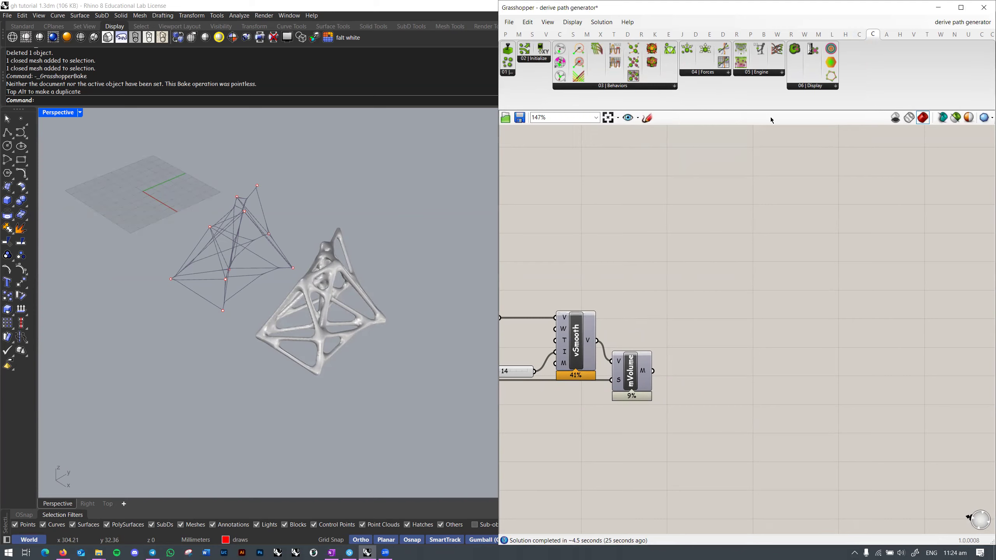
{"action": "right_click_drag", "start_coordinate": [756, 197], "coordinate": [759, 180]}
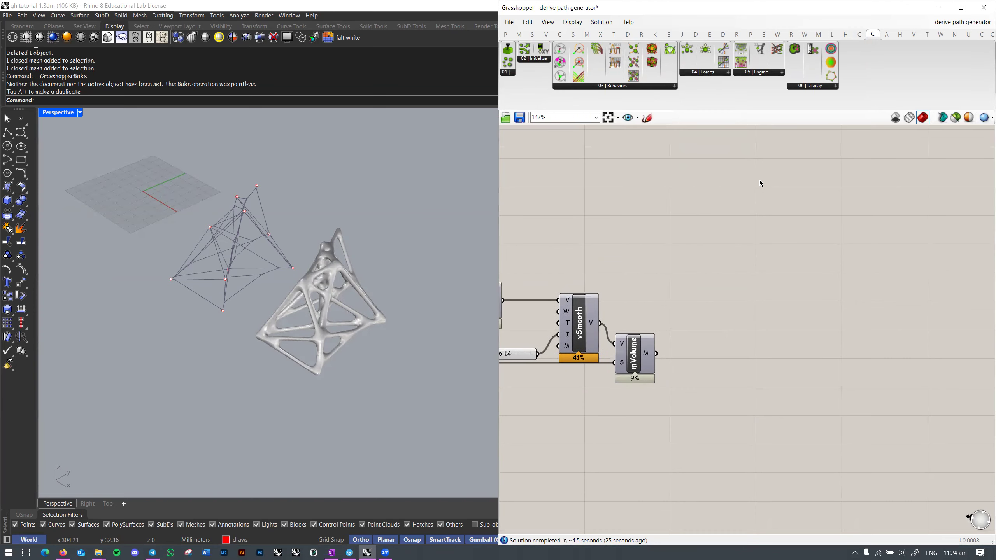
Step: Show Anemone's loop components and frame the canvas around vCurve, vSettings and vSmooth
{"action": "left_click", "coordinate": [885, 35]}
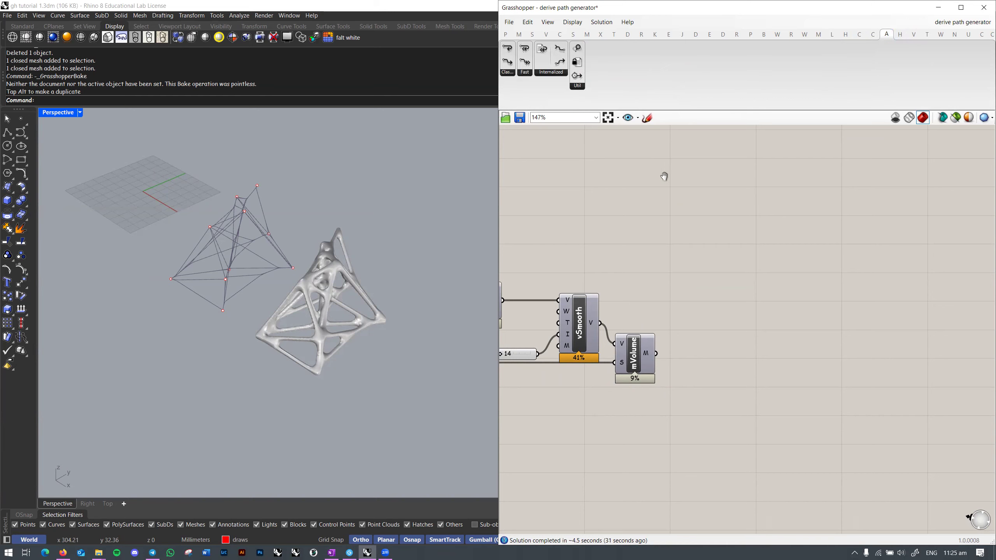
{"action": "left_click", "coordinate": [557, 73]}
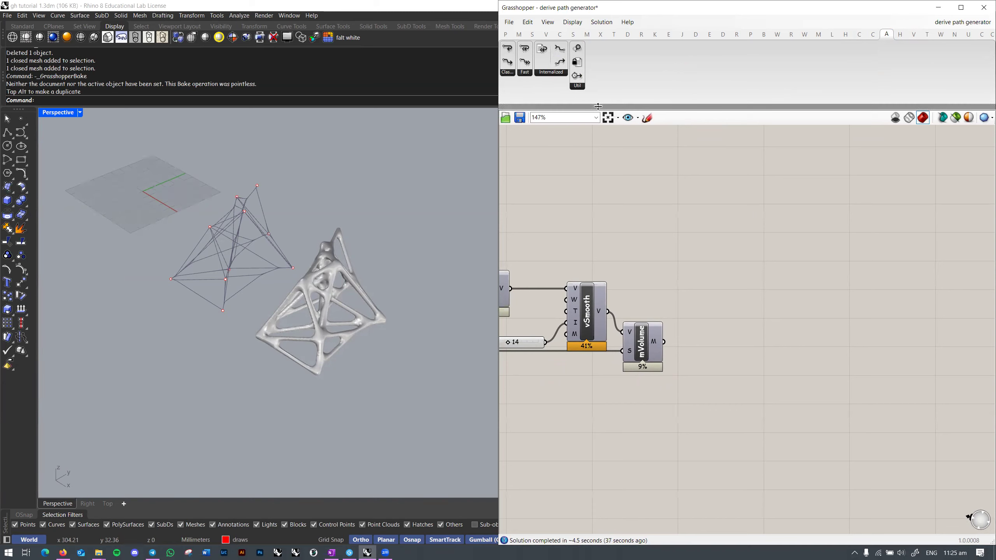
{"action": "left_click", "coordinate": [551, 74]}
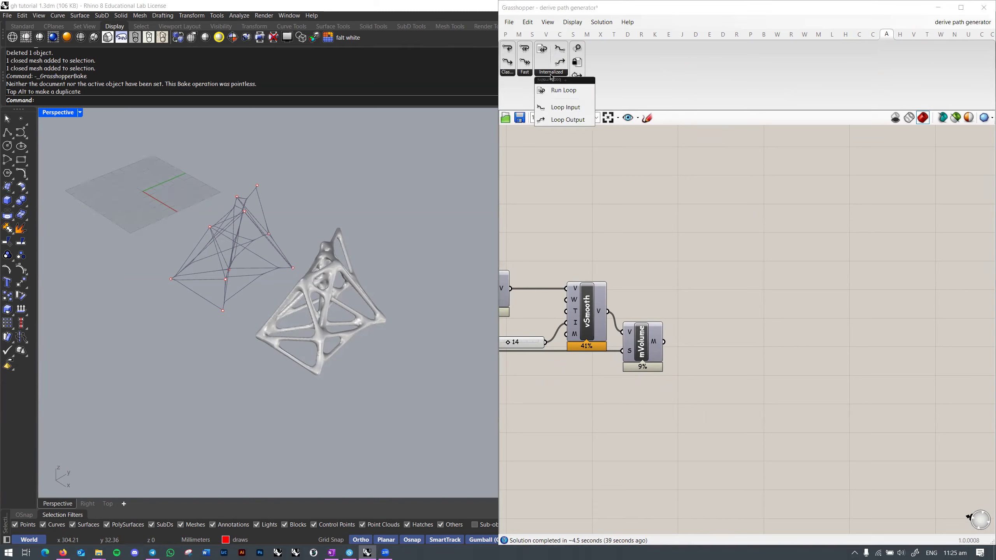
{"action": "right_click_drag", "start_coordinate": [667, 195], "coordinate": [832, 219]}
{"action": "right_click_drag", "start_coordinate": [723, 212], "coordinate": [669, 245]}
Step: Place Loop End, then Loop Start to its left, and reframe the upstream network
{"action": "mouse_move", "coordinate": [512, 75]}
{"action": "left_click_drag", "start_coordinate": [513, 92], "coordinate": [760, 200]}
{"action": "left_click", "coordinate": [508, 77]}
{"action": "left_click_drag", "start_coordinate": [512, 84], "coordinate": [614, 183]}
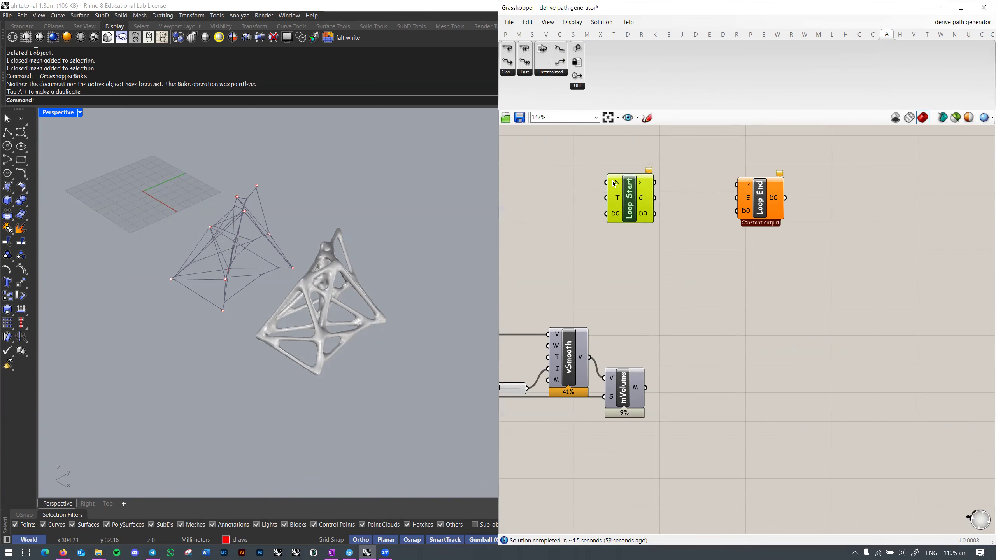
{"action": "scroll", "coordinate": [614, 184], "scroll_direction": "up", "scroll_amount": 1}
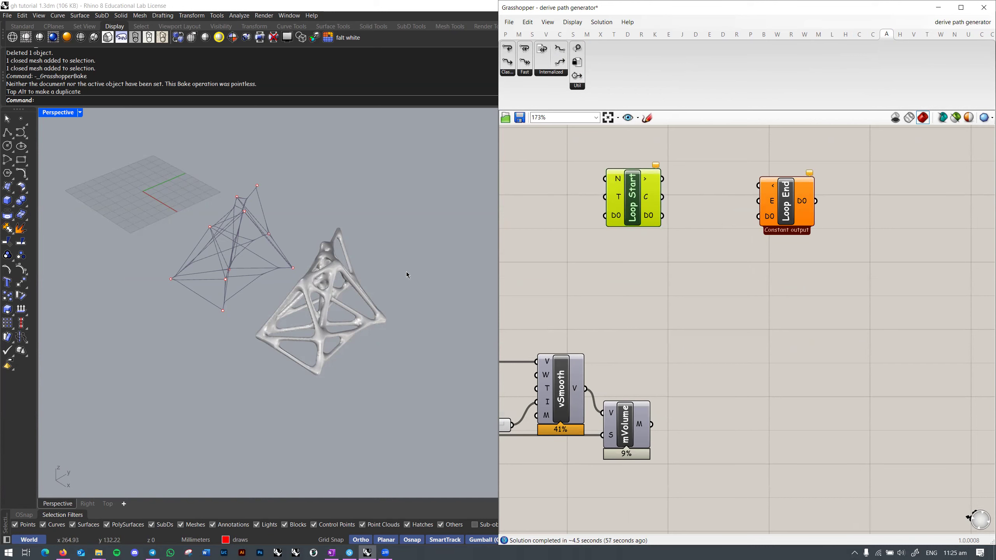
{"action": "right_click_drag", "start_coordinate": [457, 258], "coordinate": [395, 296]}
{"action": "left_click_drag", "start_coordinate": [626, 195], "coordinate": [665, 206]}
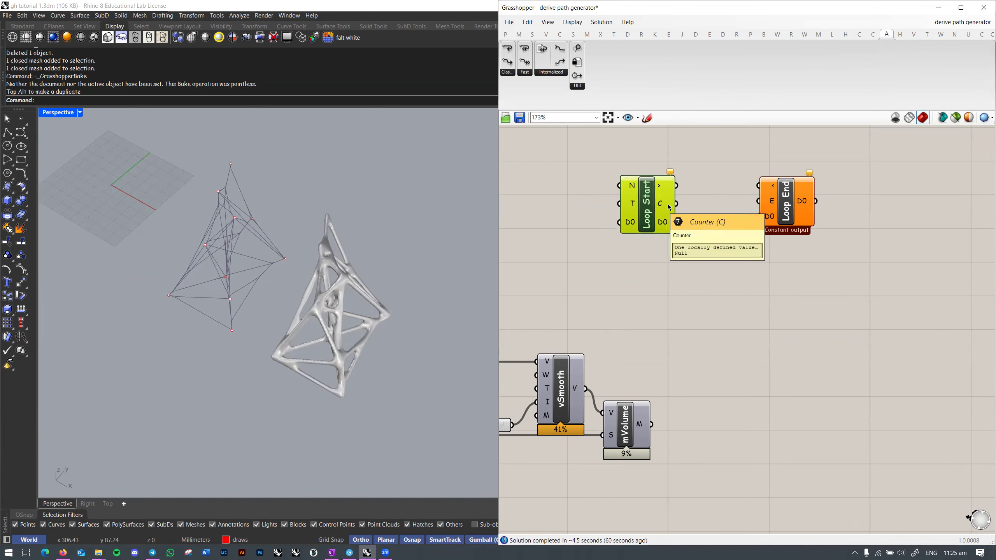
{"action": "right_click_drag", "start_coordinate": [668, 277], "coordinate": [882, 257]}
{"action": "scroll", "coordinate": [881, 258], "scroll_direction": "down", "scroll_amount": 4}
{"action": "right_click_drag", "start_coordinate": [503, 311], "coordinate": [588, 300]}
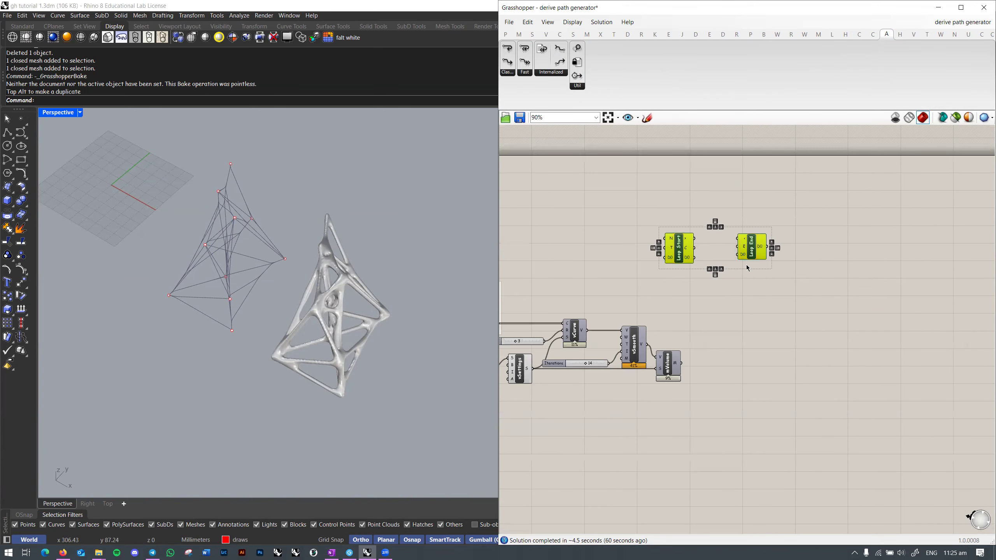
Step: Delete the loop components and place the user-made crv div component
{"action": "key", "text": "Delete"}
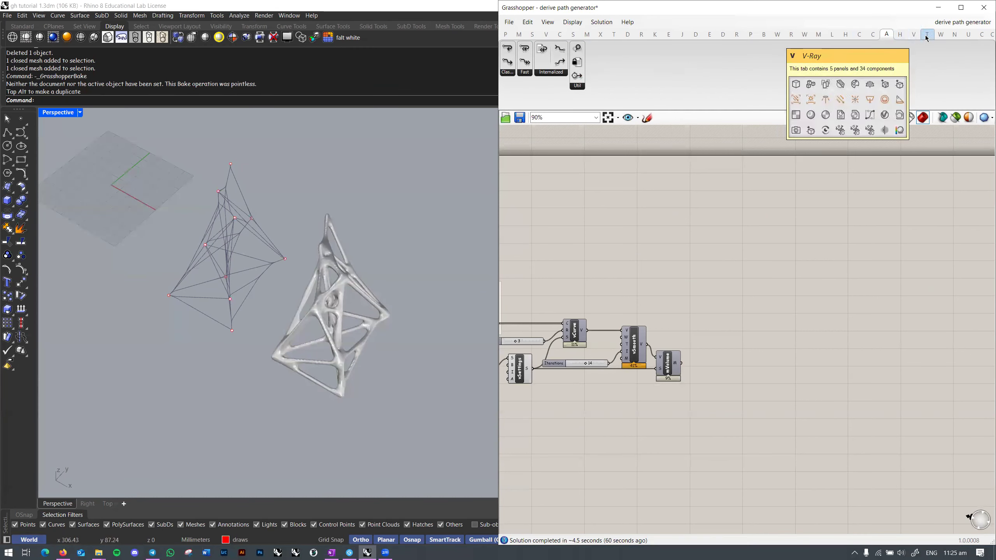
{"action": "left_click", "coordinate": [968, 34]}
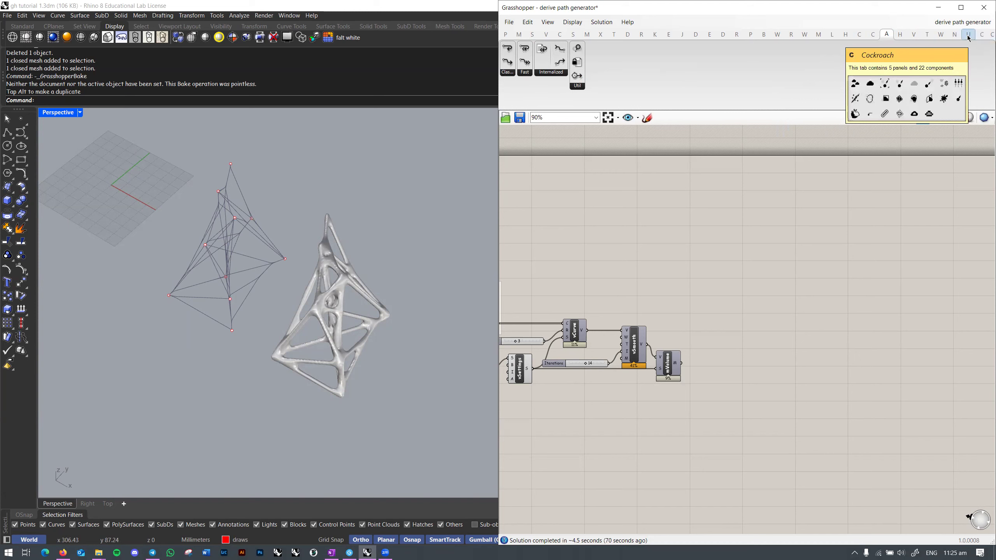
{"action": "left_click", "coordinate": [510, 101]}
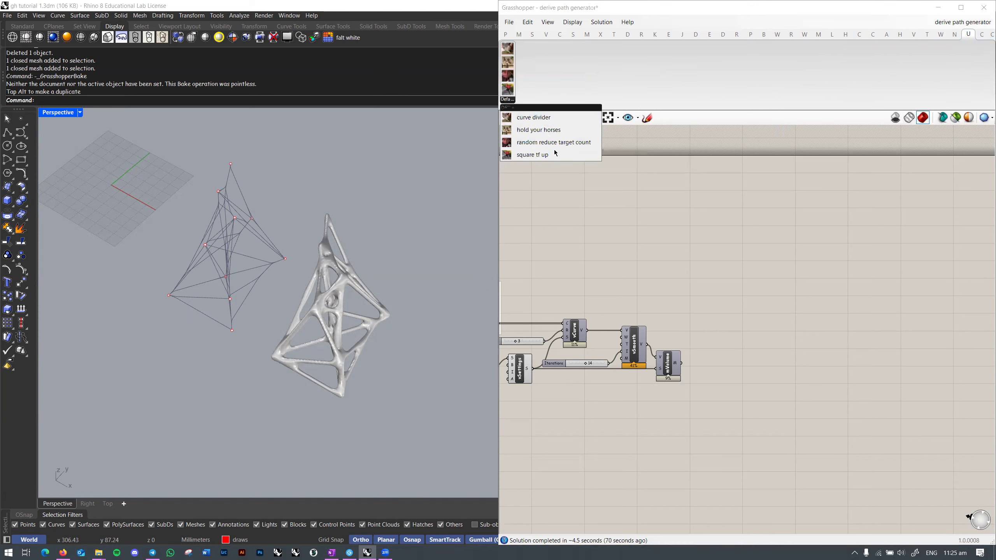
{"action": "right_click_drag", "start_coordinate": [710, 254], "coordinate": [806, 230]}
{"action": "left_click", "coordinate": [508, 99]}
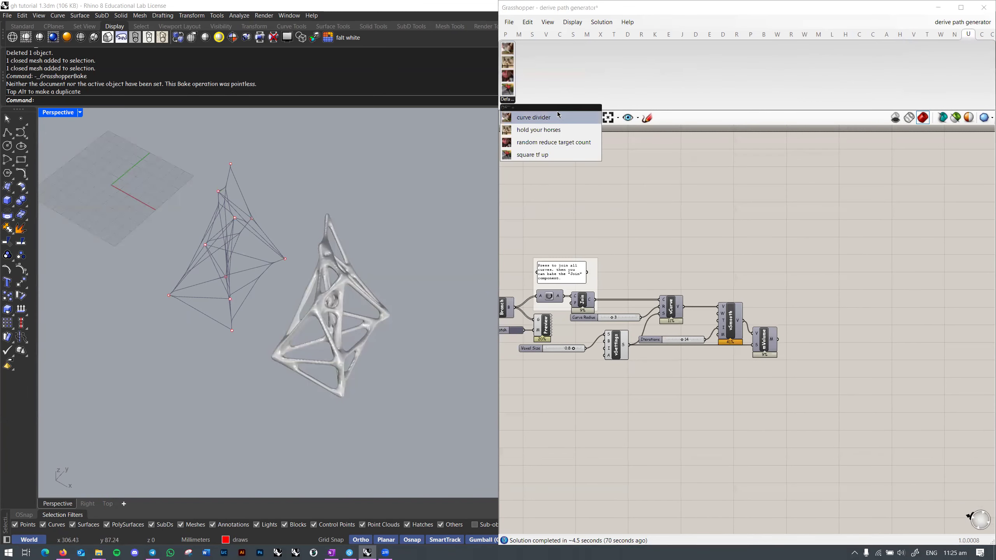
{"action": "left_click_drag", "start_coordinate": [560, 115], "coordinate": [771, 221]}
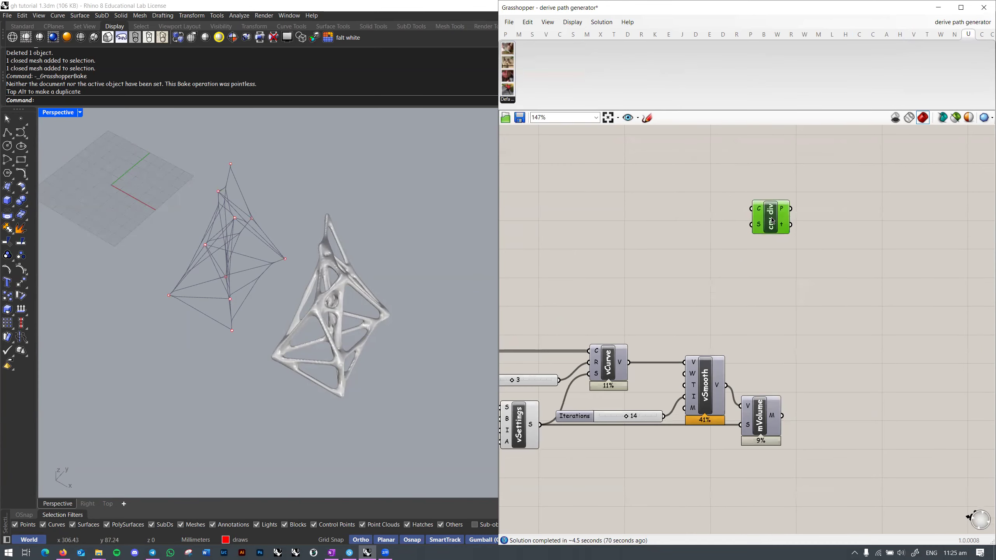
Step: Inspect the inner components of the crv div cluster, then return to the main definition
{"action": "double_click", "coordinate": [771, 217]}
{"action": "scroll", "coordinate": [762, 335], "scroll_direction": "up", "scroll_amount": 2}
{"action": "right_click_drag", "start_coordinate": [645, 340], "coordinate": [656, 309]}
{"action": "scroll", "coordinate": [650, 300], "scroll_direction": "down", "scroll_amount": 2}
{"action": "left_click_drag", "start_coordinate": [606, 255], "coordinate": [836, 352]}
{"action": "left_click", "coordinate": [721, 330]}
{"action": "scroll", "coordinate": [799, 300], "scroll_direction": "up", "scroll_amount": 2}
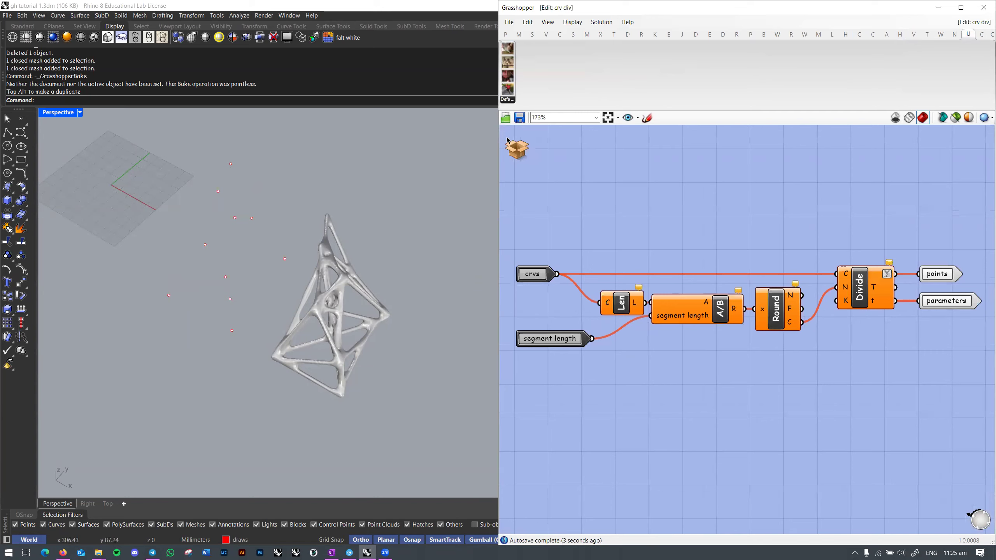
{"action": "left_click", "coordinate": [517, 148]}
{"action": "left_click", "coordinate": [541, 180]}
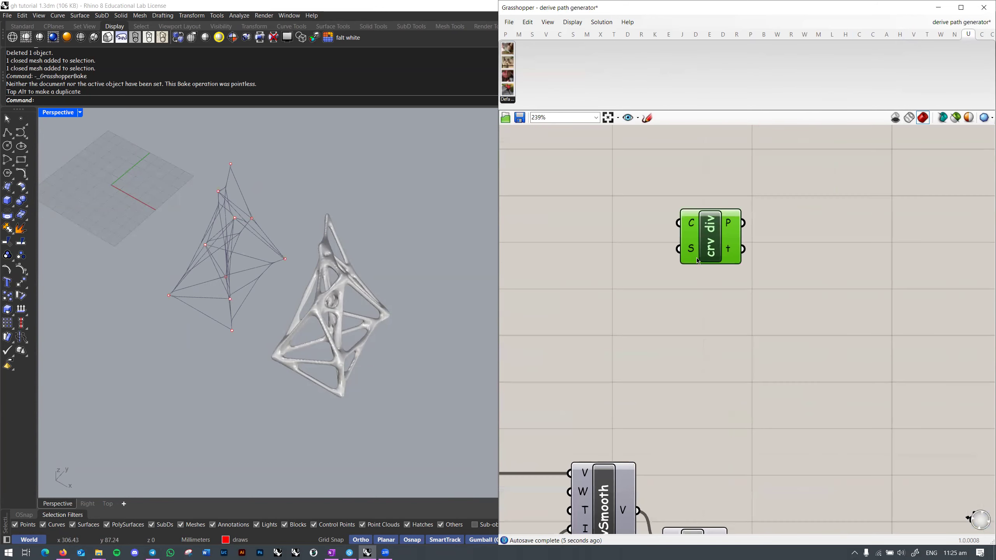
{"action": "double_click", "coordinate": [712, 239]}
{"action": "left_click_drag", "start_coordinate": [773, 345], "coordinate": [860, 349]}
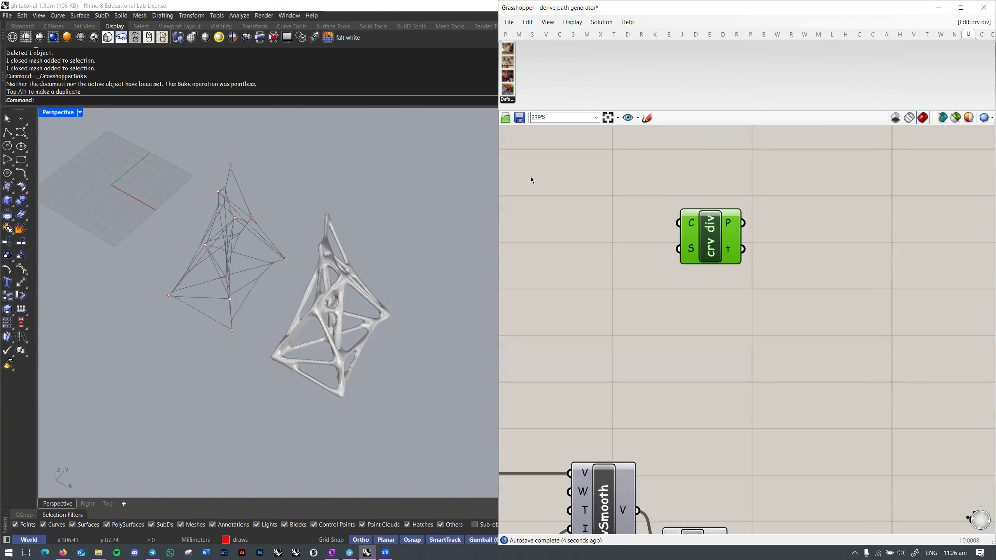
{"action": "left_click", "coordinate": [530, 176]}
Step: Check the last plugin tabs and move crv div down and right
{"action": "left_click", "coordinate": [982, 36]}
{"action": "left_click", "coordinate": [992, 35]}
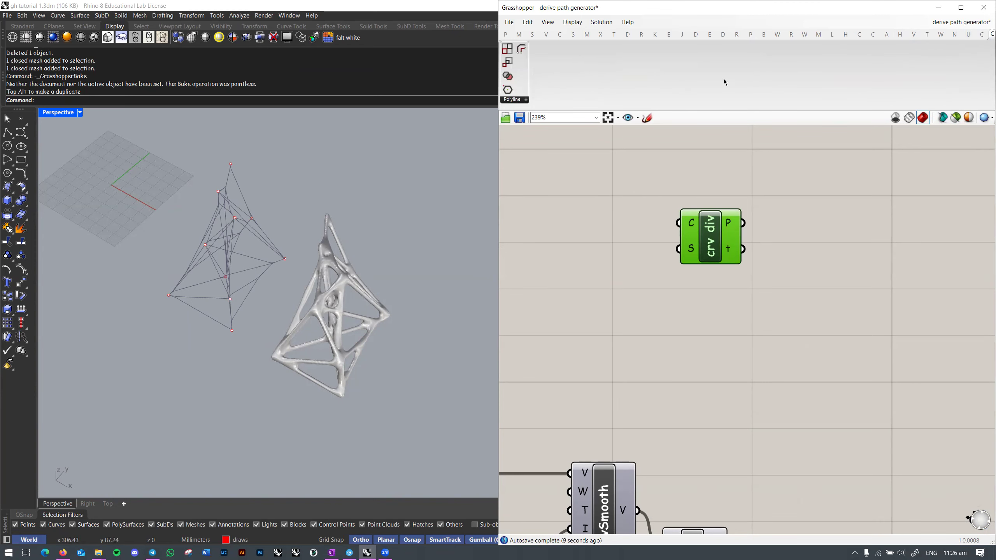
{"action": "right_click_drag", "start_coordinate": [803, 214], "coordinate": [778, 186]}
{"action": "scroll", "coordinate": [778, 188], "scroll_direction": "down", "scroll_amount": 4}
{"action": "left_click_drag", "start_coordinate": [737, 212], "coordinate": [761, 248]}
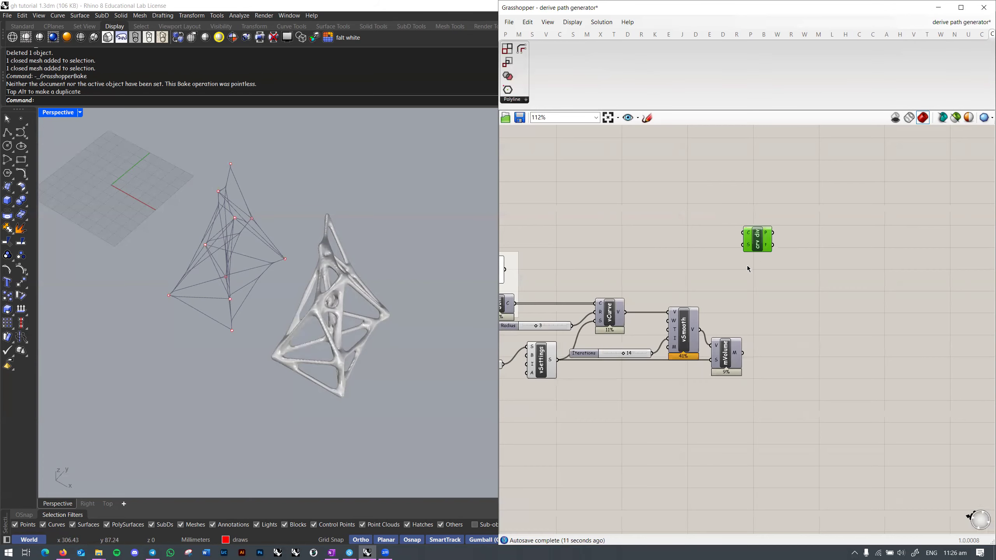
{"action": "scroll", "coordinate": [849, 273], "scroll_direction": "down", "scroll_amount": 4}
{"action": "scroll", "coordinate": [856, 220], "scroll_direction": "up", "scroll_amount": 3}
{"action": "right_click_drag", "start_coordinate": [884, 257], "coordinate": [867, 224]}
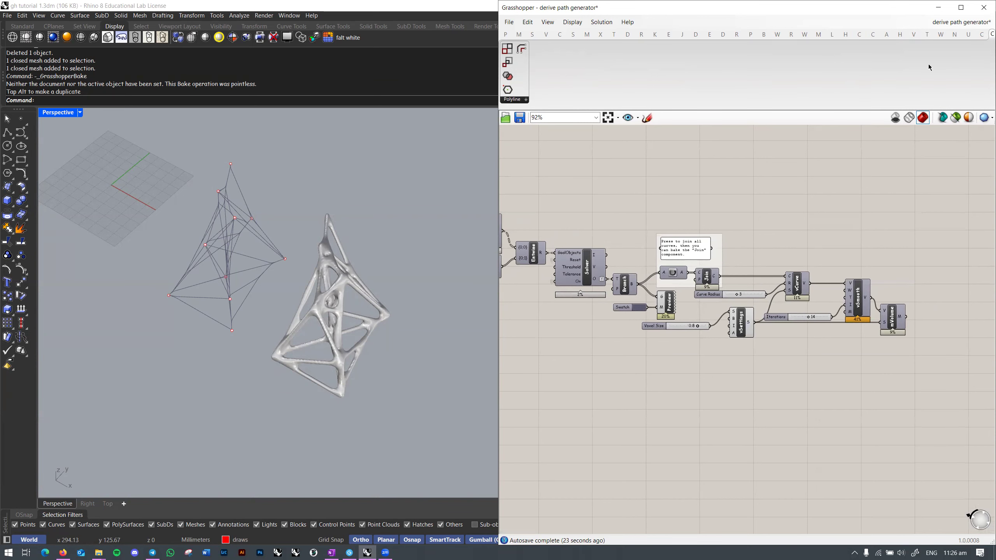
Step: Save the definition with Ctrl+S and show the list of open definitions
{"action": "key", "text": "ctrl+s"}
{"action": "right_click_drag", "start_coordinate": [739, 218], "coordinate": [870, 199]}
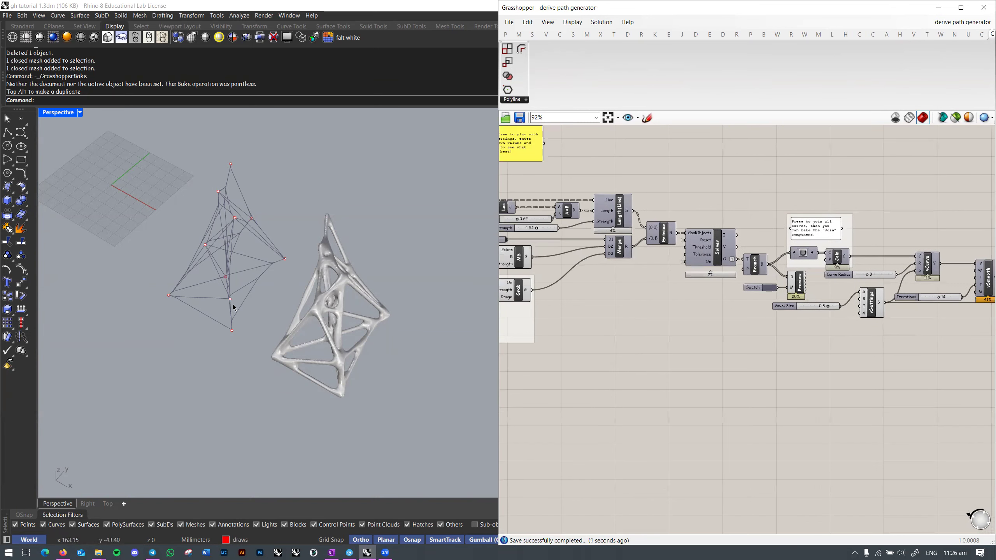
{"action": "scroll", "coordinate": [257, 277], "scroll_direction": "down", "scroll_amount": 9}
{"action": "scroll", "coordinate": [617, 278], "scroll_direction": "down", "scroll_amount": 3}
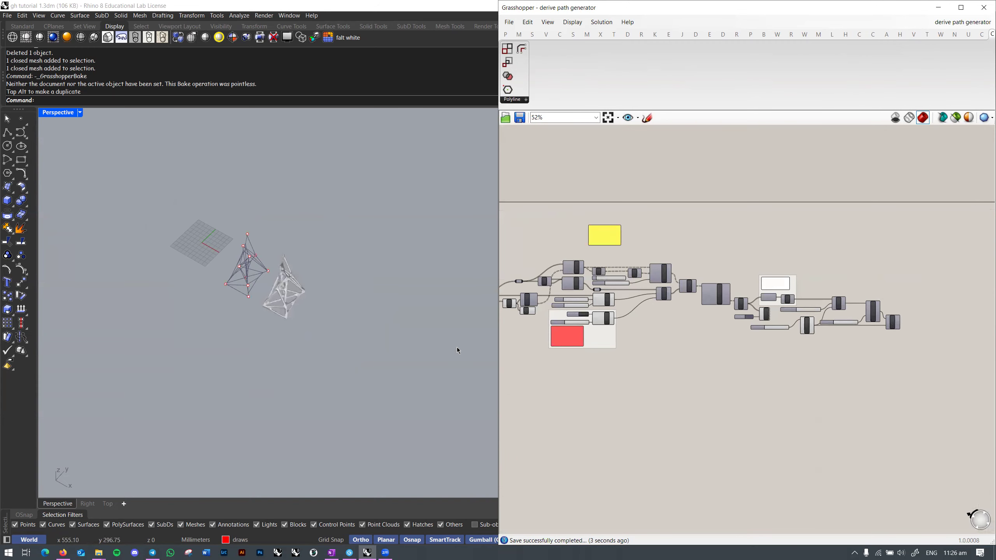
{"action": "left_click", "coordinate": [959, 22]}
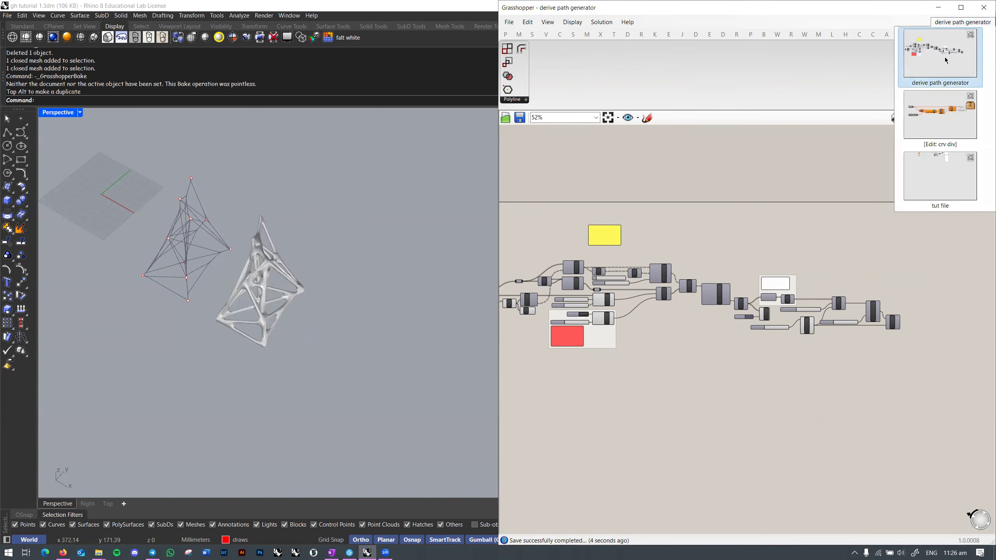
Step: Switch to the tut file definition and move its lower component group up and left
{"action": "left_click", "coordinate": [941, 177]}
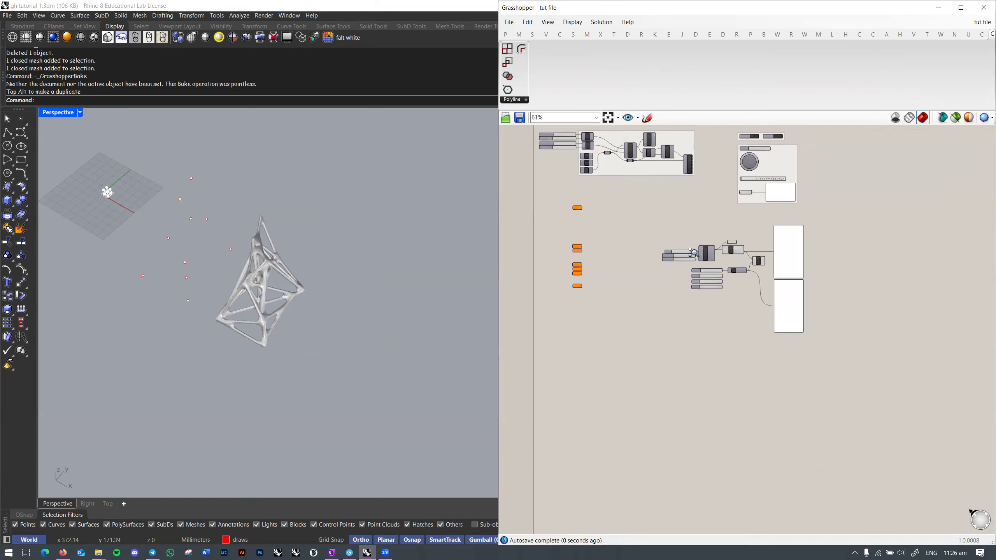
{"action": "scroll", "coordinate": [696, 272], "scroll_direction": "up", "scroll_amount": 3}
{"action": "right_click_drag", "start_coordinate": [697, 272], "coordinate": [756, 365]}
{"action": "scroll", "coordinate": [767, 328], "scroll_direction": "down", "scroll_amount": 1}
{"action": "left_click_drag", "start_coordinate": [689, 270], "coordinate": [925, 454]}
{"action": "left_click_drag", "start_coordinate": [890, 339], "coordinate": [797, 290]}
{"action": "left_click", "coordinate": [685, 233]}
Step: Pan and orbit the perspective view and canvas toward the SqGrid example
{"action": "scroll", "coordinate": [687, 231], "scroll_direction": "up", "scroll_amount": 2}
{"action": "right_click_drag", "start_coordinate": [219, 233], "coordinate": [404, 374], "text": "shift"}
{"action": "right_click_drag", "start_coordinate": [599, 361], "coordinate": [692, 360]}
{"action": "right_click_drag", "start_coordinate": [687, 290], "coordinate": [683, 318]}
{"action": "mouse_move", "coordinate": [627, 269]}
{"action": "right_mouse_down"}
{"action": "mouse_move", "coordinate": [635, 308]}
{"action": "mouse_move", "coordinate": [602, 271]}
{"action": "mouse_move", "coordinate": [640, 224]}
{"action": "mouse_move", "coordinate": [636, 263]}
{"action": "right_mouse_up"}
{"action": "scroll", "coordinate": [635, 308], "scroll_direction": "up", "scroll_amount": 1}
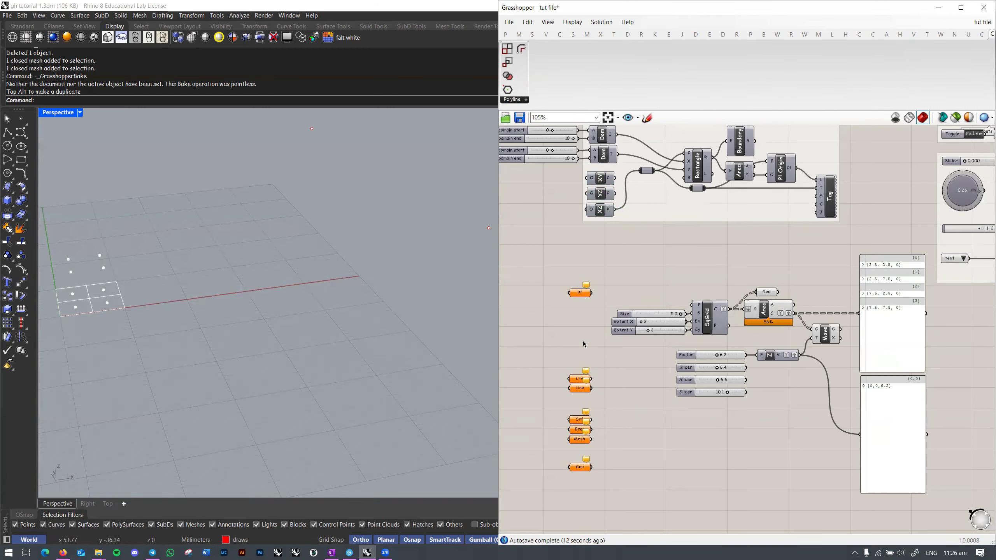
{"action": "right_click_drag", "start_coordinate": [592, 359], "coordinate": [580, 323]}
{"action": "scroll", "coordinate": [580, 322], "scroll_direction": "down", "scroll_amount": 2}
{"action": "right_click_drag", "start_coordinate": [759, 343], "coordinate": [728, 356]}
Step: Retarget the perspective view on the square grid and pan the canvas past Area to the parameters
{"action": "right_click_drag", "start_coordinate": [144, 315], "coordinate": [349, 312], "text": "shift"}
{"action": "middle_click", "coordinate": [184, 308]}
{"action": "left_click", "coordinate": [184, 308]}
{"action": "scroll", "coordinate": [349, 313], "scroll_direction": "up", "scroll_amount": 2}
{"action": "right_click_drag", "start_coordinate": [828, 227], "coordinate": [814, 241]}
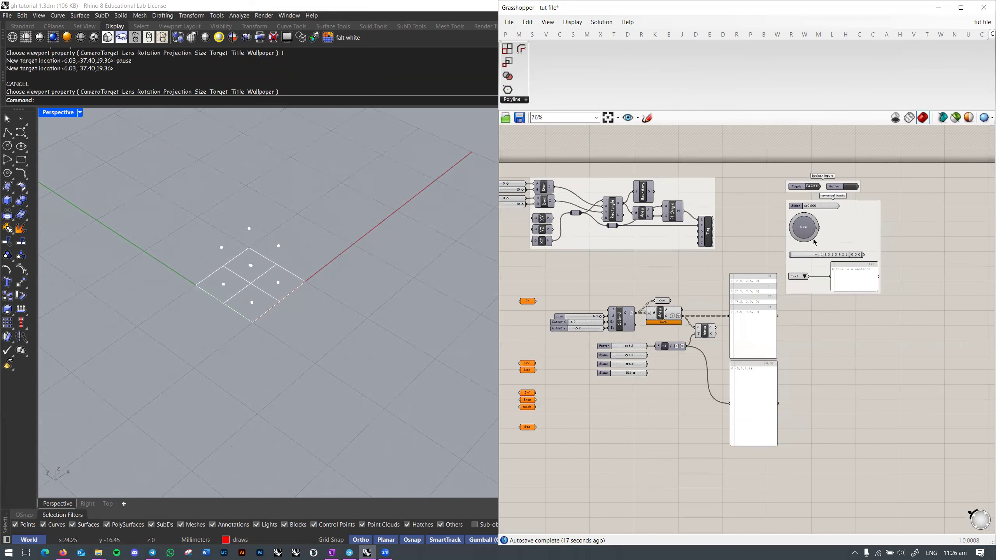
{"action": "scroll", "coordinate": [815, 244], "scroll_direction": "up", "scroll_amount": 3}
{"action": "scroll", "coordinate": [837, 290], "scroll_direction": "down", "scroll_amount": 2}
{"action": "right_click_drag", "start_coordinate": [738, 319], "coordinate": [827, 281]}
{"action": "scroll", "coordinate": [732, 291], "scroll_direction": "up", "scroll_amount": 2}
{"action": "right_click_drag", "start_coordinate": [748, 282], "coordinate": [890, 234]}
{"action": "scroll", "coordinate": [767, 245], "scroll_direction": "up", "scroll_amount": 2}
{"action": "scroll", "coordinate": [887, 235], "scroll_direction": "down", "scroll_amount": 2}
{"action": "right_click_drag", "start_coordinate": [654, 317], "coordinate": [633, 289]}
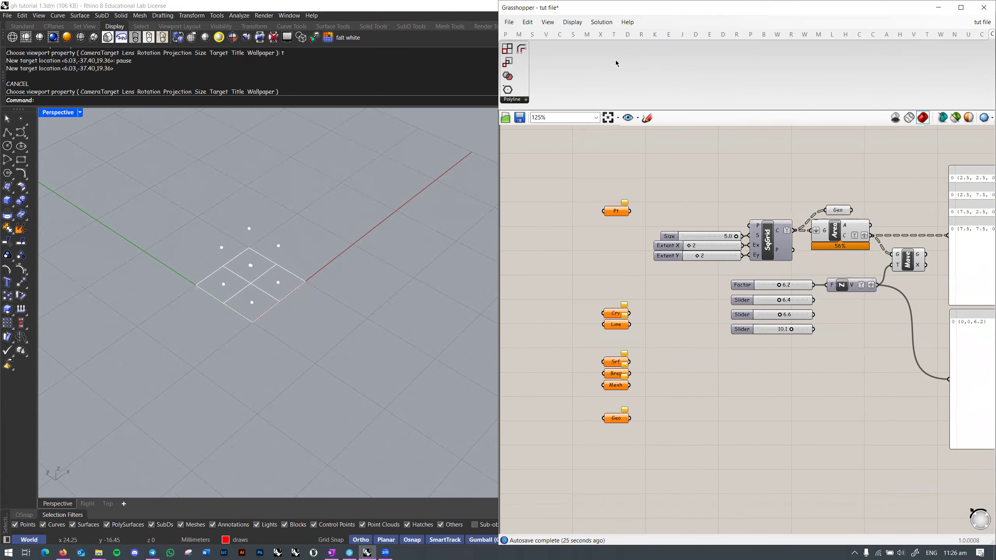
Step: Add an Interpolate (IntCrv) component from Curve > Spline and try wiring Srf toward it
{"action": "left_click", "coordinate": [630, 35]}
{"action": "left_click", "coordinate": [559, 34]}
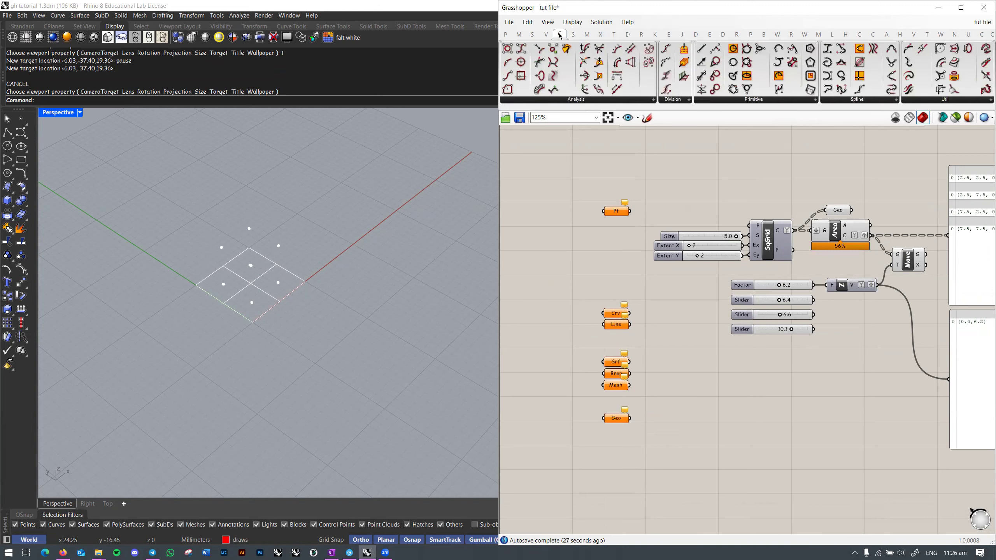
{"action": "left_click", "coordinate": [860, 102]}
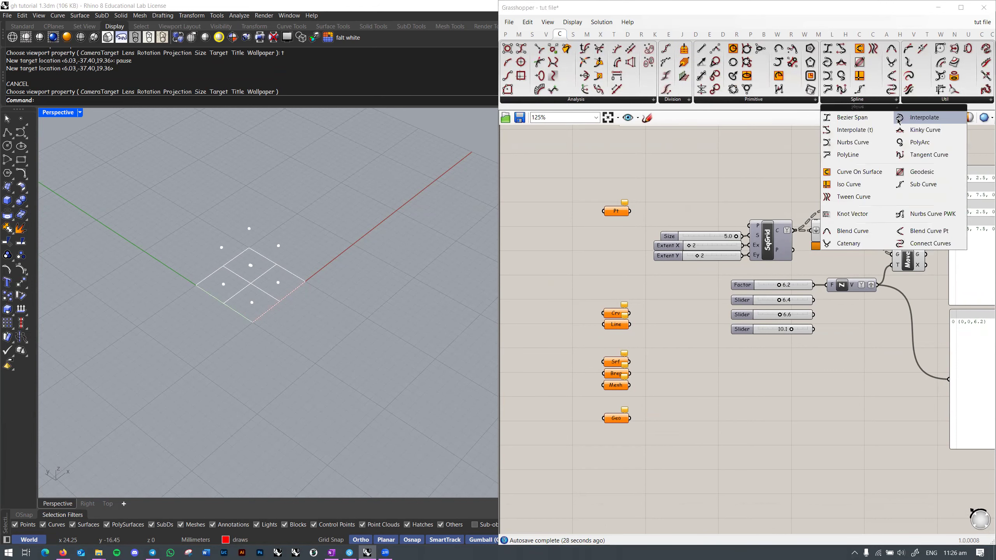
{"action": "left_click", "coordinate": [913, 118]}
{"action": "left_click", "coordinate": [760, 448]}
{"action": "right_click_drag", "start_coordinate": [748, 416], "coordinate": [723, 372]}
{"action": "scroll", "coordinate": [723, 372], "scroll_direction": "up", "scroll_amount": 3}
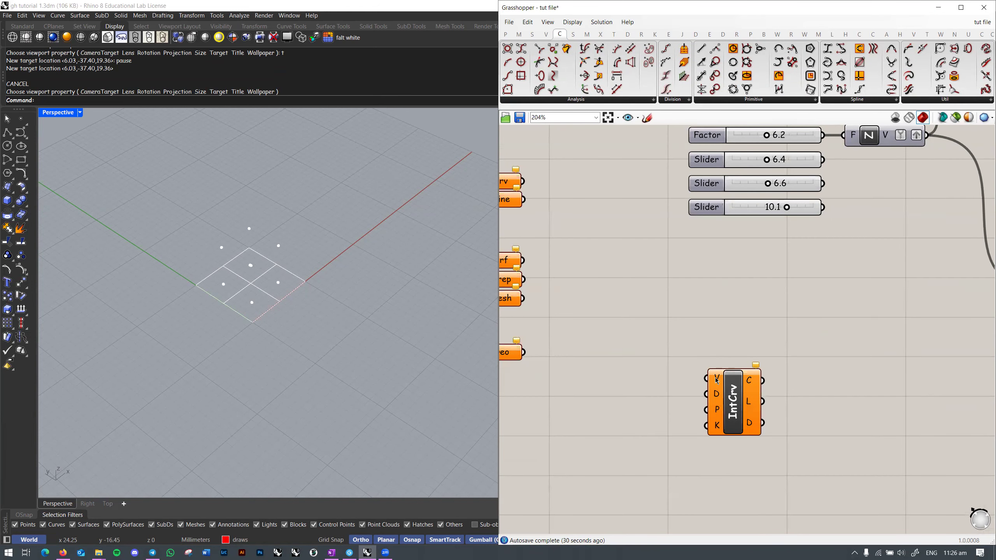
{"action": "left_click_drag", "start_coordinate": [723, 383], "coordinate": [745, 374]}
{"action": "right_click_drag", "start_coordinate": [637, 294], "coordinate": [708, 322]}
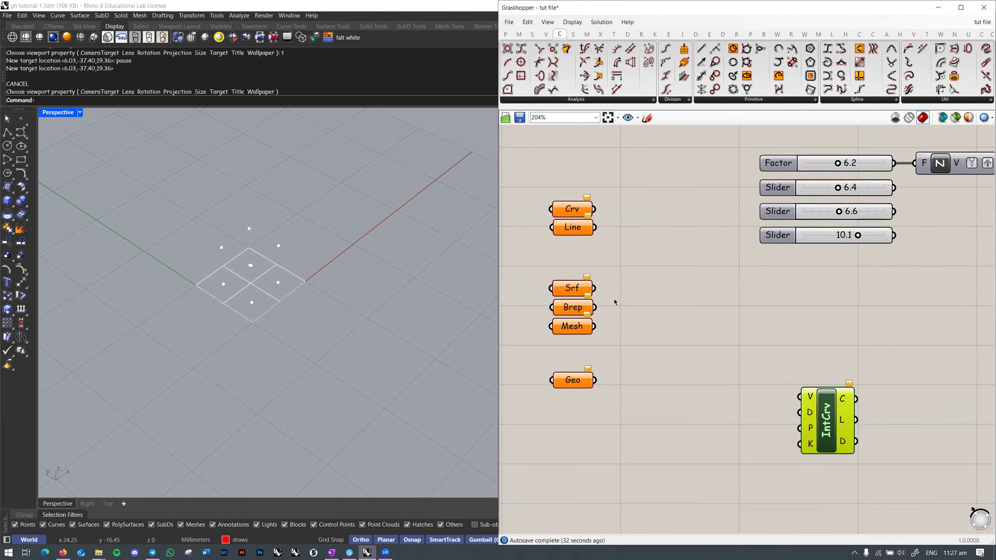
{"action": "left_click_drag", "start_coordinate": [588, 293], "coordinate": [776, 341]}
{"action": "right_click_drag", "start_coordinate": [786, 340], "coordinate": [815, 333]}
Step: Draw a three-point rectangle in the Rhino perspective view
{"action": "right_click_drag", "start_coordinate": [417, 311], "coordinate": [269, 298]}
{"action": "type", "text": "rectangle p line"}
{"action": "key", "text": "Return"}
{"action": "left_click", "coordinate": [256, 273]}
{"action": "left_click", "coordinate": [267, 374]}
{"action": "left_click", "coordinate": [415, 262]}
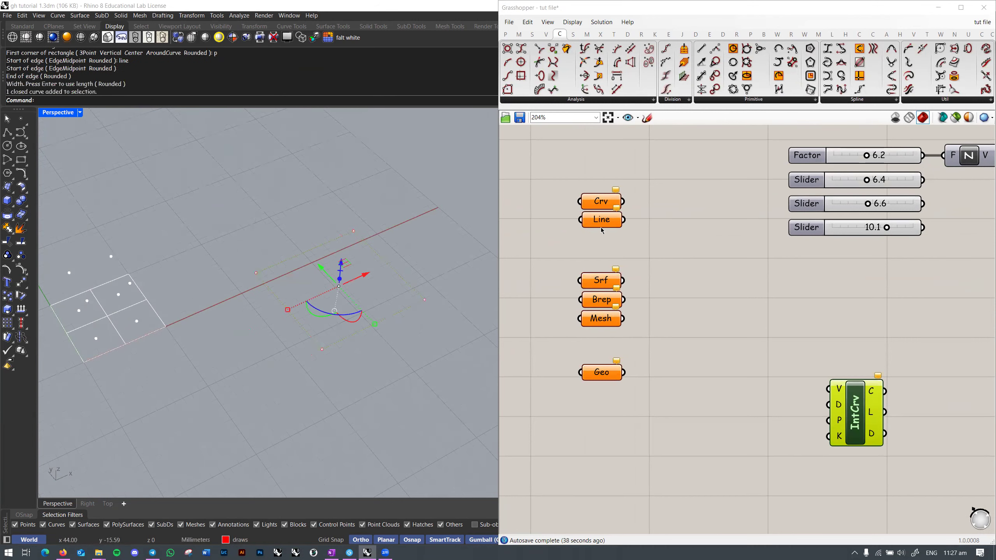
Step: Set the rectangle as Geo's one geometry, wire Geo into IntCrv's V input, and show its errors
{"action": "right_click", "coordinate": [601, 373]}
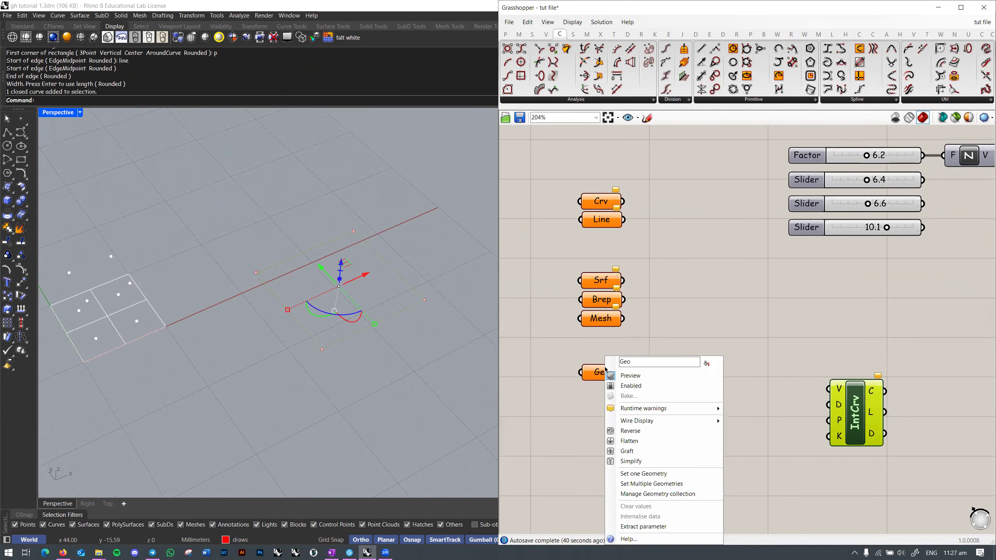
{"action": "left_click", "coordinate": [631, 473]}
{"action": "left_click", "coordinate": [544, 415]}
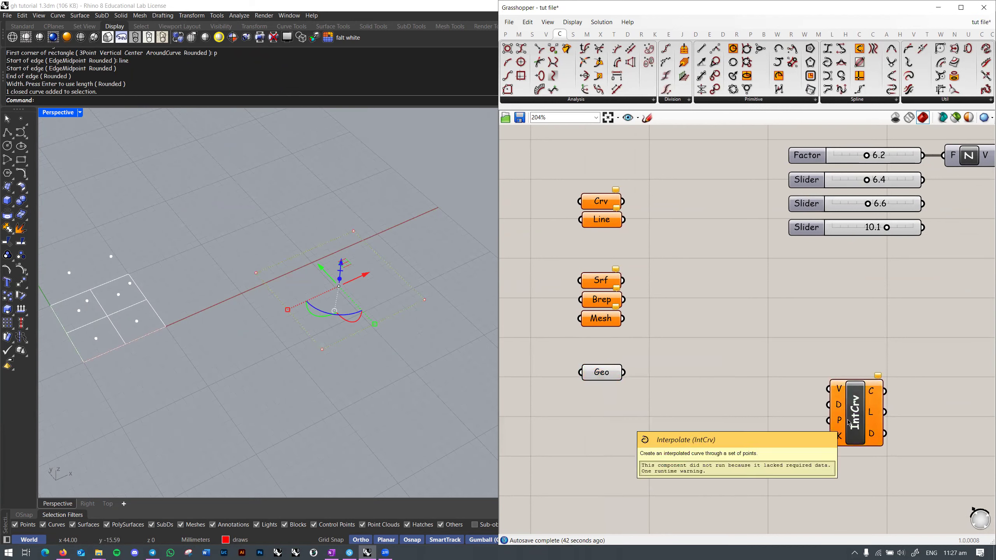
{"action": "left_click", "coordinate": [396, 347]}
{"action": "right_click_drag", "start_coordinate": [396, 346], "coordinate": [391, 330]}
{"action": "right_click_drag", "start_coordinate": [354, 232], "coordinate": [344, 234]}
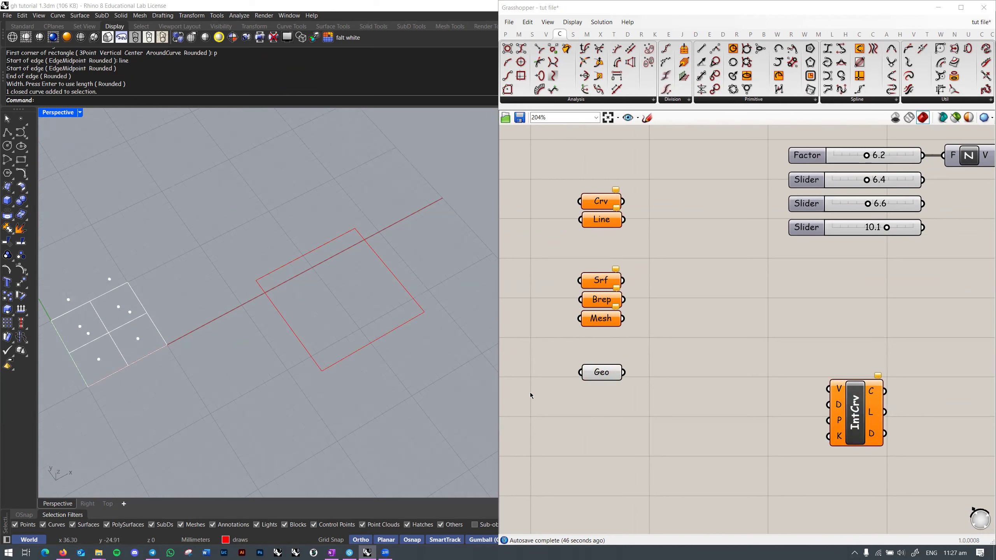
{"action": "right_click_drag", "start_coordinate": [610, 376], "coordinate": [591, 366]}
{"action": "left_click_drag", "start_coordinate": [714, 385], "coordinate": [783, 355]}
{"action": "left_click", "coordinate": [778, 350]}
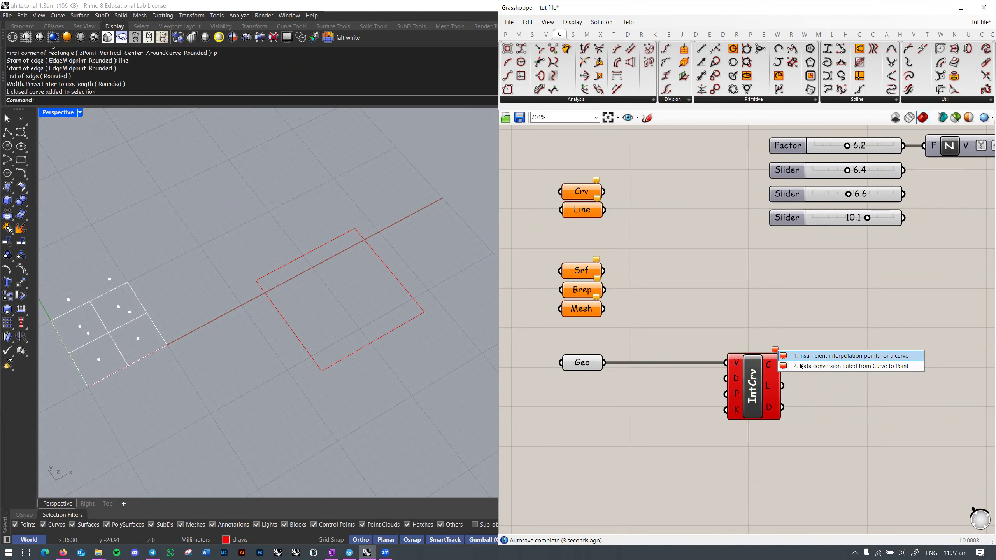
Step: Add an Explode component between the Geo parameter and IntCrv, aligned with Geo
{"action": "scroll", "coordinate": [735, 365], "scroll_direction": "up", "scroll_amount": 1}
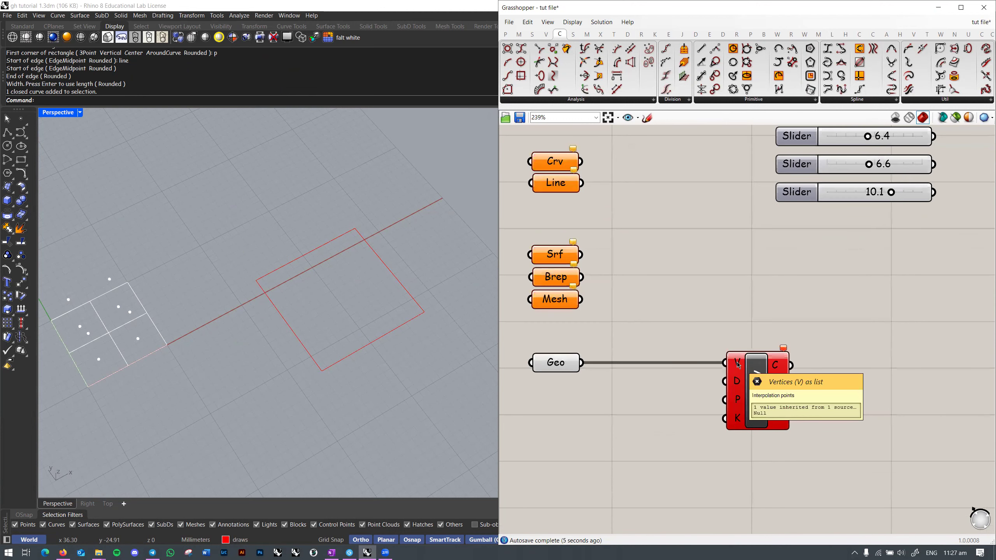
{"action": "mouse_move", "coordinate": [564, 369]}
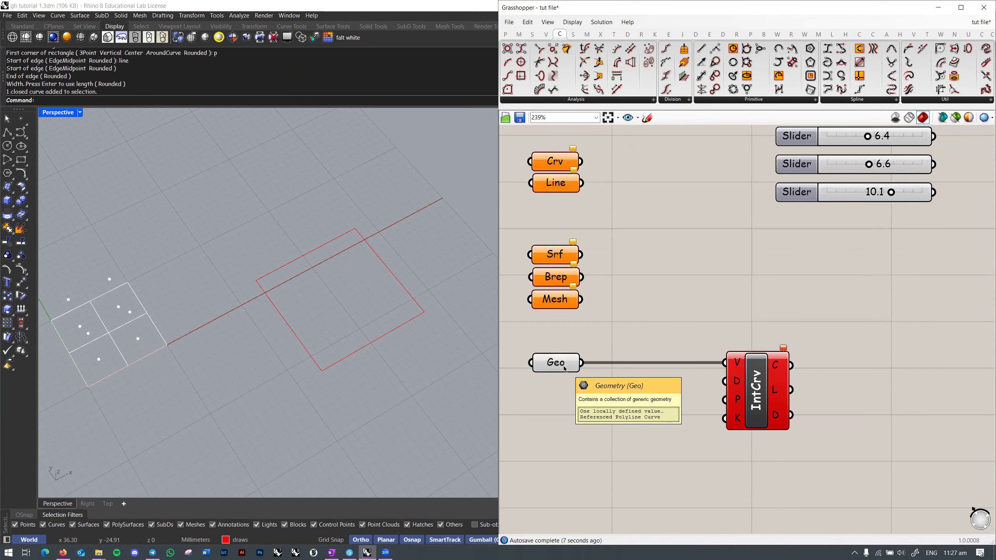
{"action": "right_click_drag", "start_coordinate": [686, 429], "coordinate": [725, 407]}
{"action": "scroll", "coordinate": [717, 400], "scroll_direction": "down", "scroll_amount": 1}
{"action": "left_click", "coordinate": [622, 353]}
{"action": "double_click", "coordinate": [691, 405]}
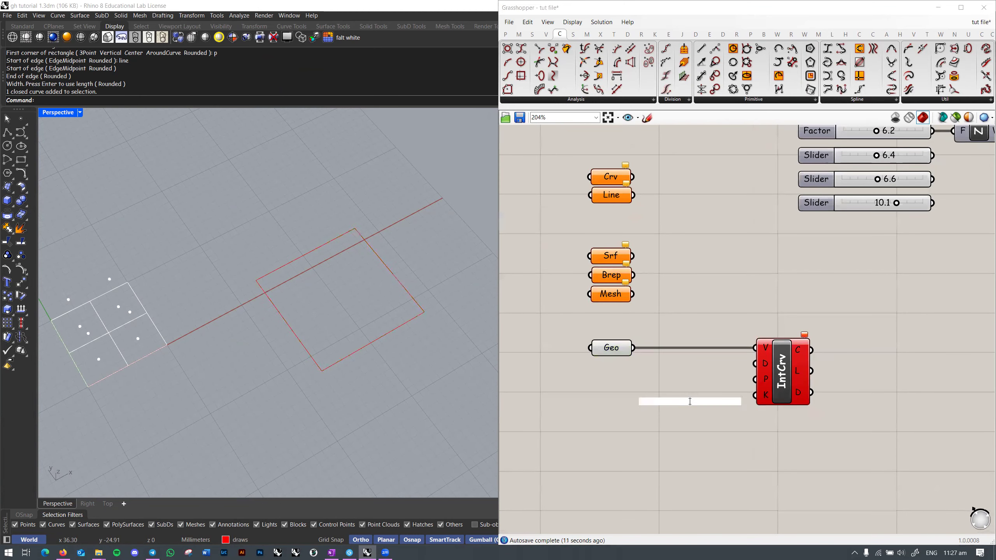
{"action": "type", "text": "explode"}
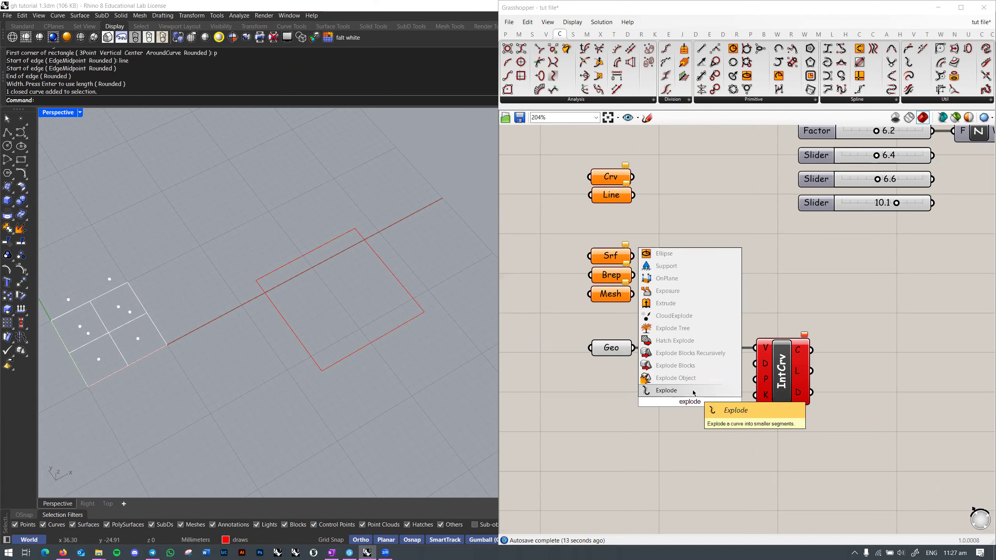
{"action": "left_click", "coordinate": [663, 390]}
{"action": "left_click", "coordinate": [691, 365]}
{"action": "left_click_drag", "start_coordinate": [691, 366], "coordinate": [692, 361]}
{"action": "left_click", "coordinate": [694, 393]}
Step: Wire Explode's vertices output into IntCrv's V input to interpolate the rectangle corners
{"action": "right_click_drag", "start_coordinate": [330, 309], "coordinate": [329, 297]}
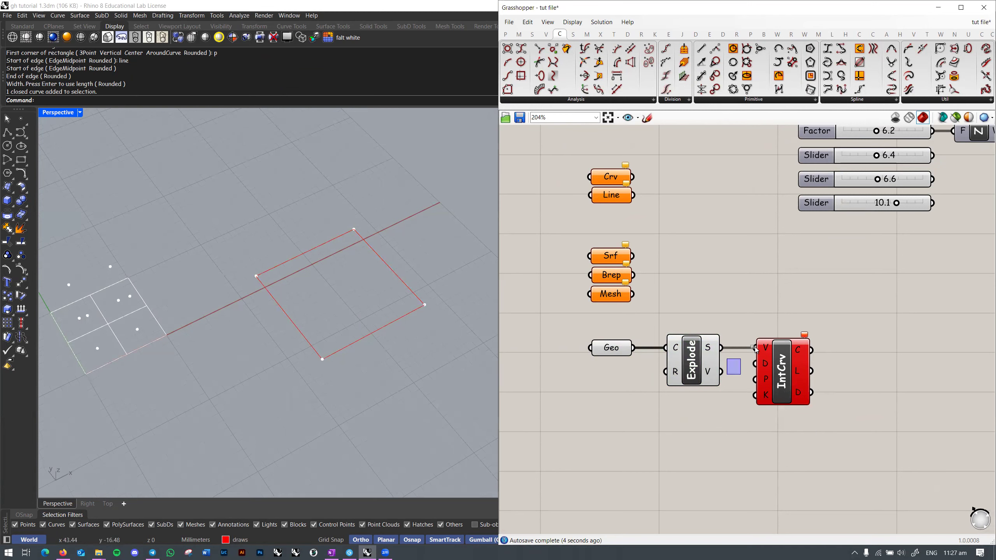
{"action": "mouse_move", "coordinate": [713, 377]}
{"action": "mouse_move", "coordinate": [765, 347]}
{"action": "left_click_drag", "start_coordinate": [722, 372], "coordinate": [786, 387]}
{"action": "left_click", "coordinate": [790, 347]}
{"action": "right_click_drag", "start_coordinate": [449, 323], "coordinate": [321, 308]}
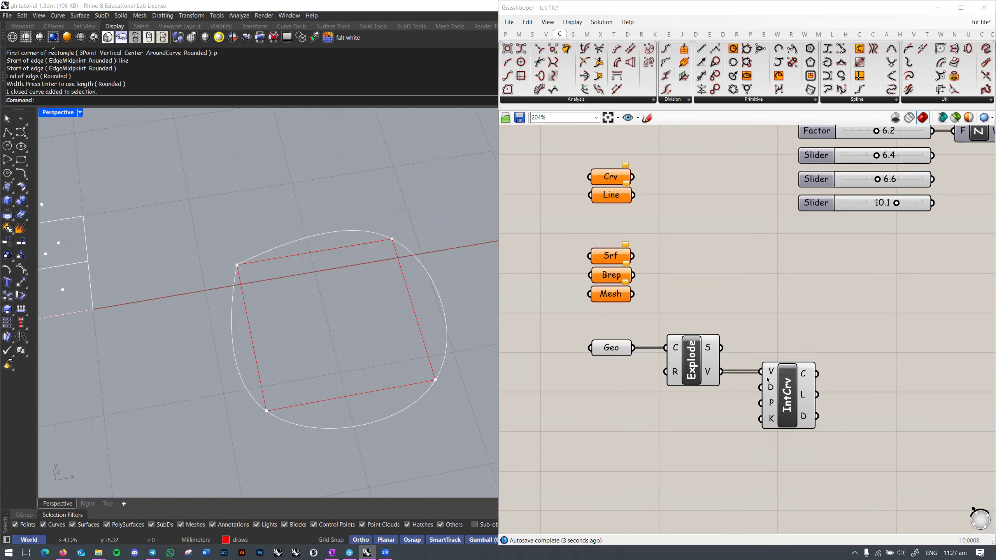
Step: Set IntCrv's periodic input P to True and view the closed curve from Top
{"action": "left_click", "coordinate": [776, 366]}
{"action": "scroll", "coordinate": [767, 416], "scroll_direction": "up", "scroll_amount": 1}
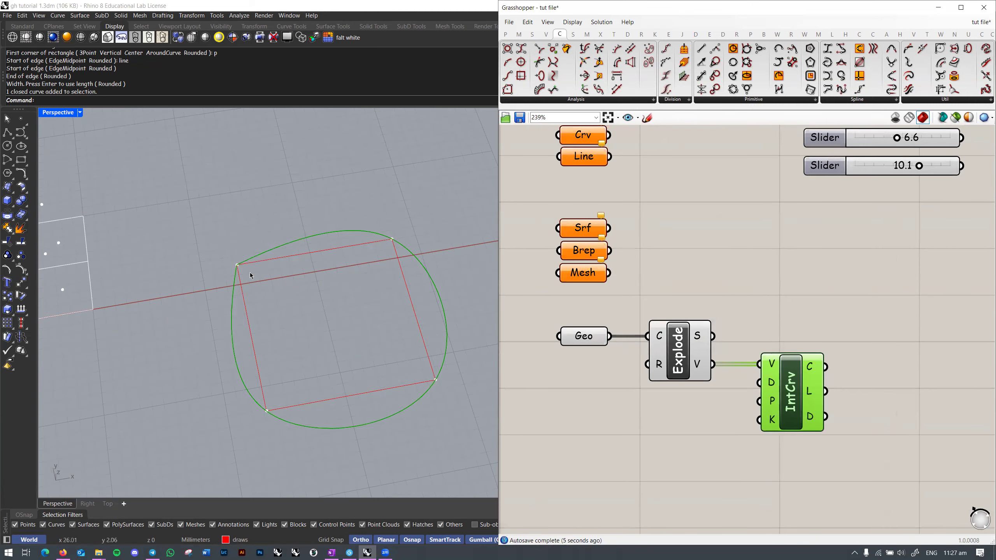
{"action": "right_click", "coordinate": [771, 409]}
{"action": "mouse_move", "coordinate": [862, 474]}
{"action": "left_click", "coordinate": [904, 485]}
{"action": "right_click_drag", "start_coordinate": [307, 293], "coordinate": [332, 316]}
{"action": "key", "text": "ctrl+F1"}
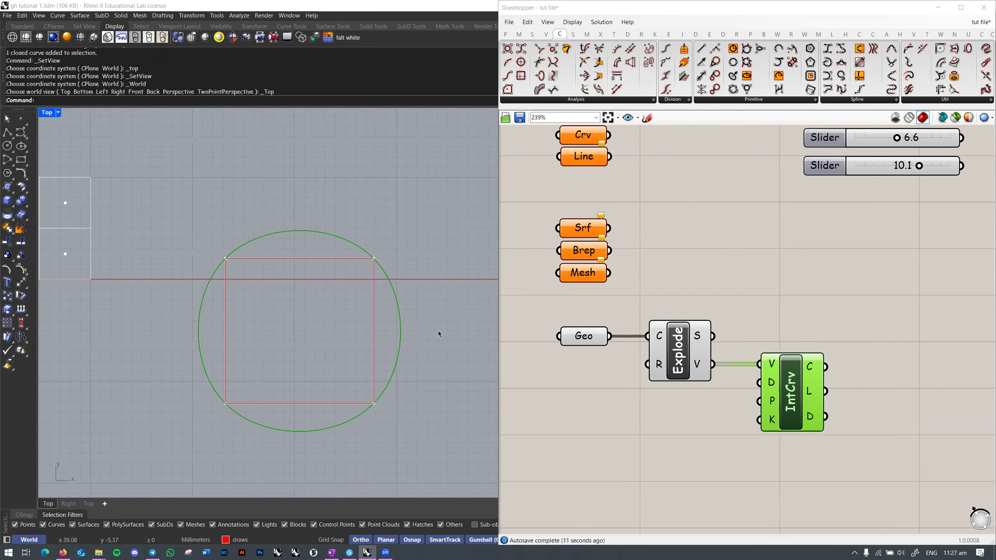
Step: Reposition IntCrv on the canvas and select the Explode and IntCrv components
{"action": "left_click", "coordinate": [528, 392]}
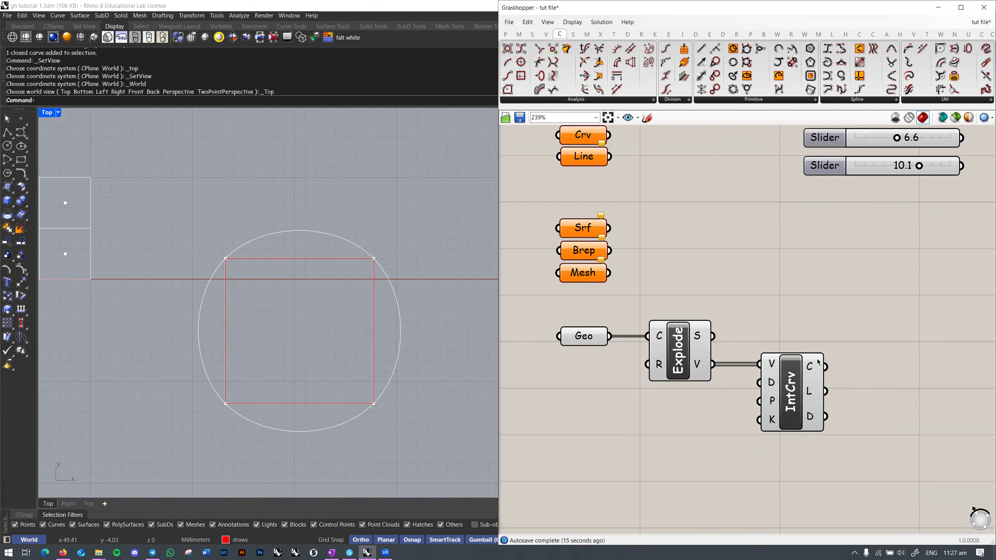
{"action": "right_click_drag", "start_coordinate": [754, 408], "coordinate": [751, 397]}
{"action": "left_click_drag", "start_coordinate": [788, 353], "coordinate": [782, 350]}
{"action": "left_click", "coordinate": [777, 337]}
{"action": "left_click", "coordinate": [778, 337]}
{"action": "mouse_move", "coordinate": [760, 356]}
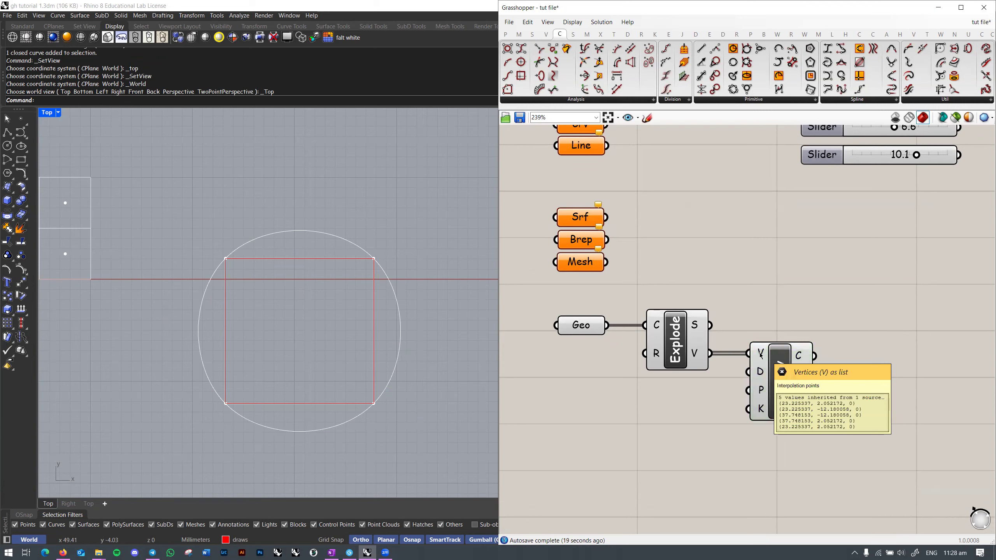
{"action": "scroll", "coordinate": [763, 355], "scroll_direction": "up", "scroll_amount": 1}
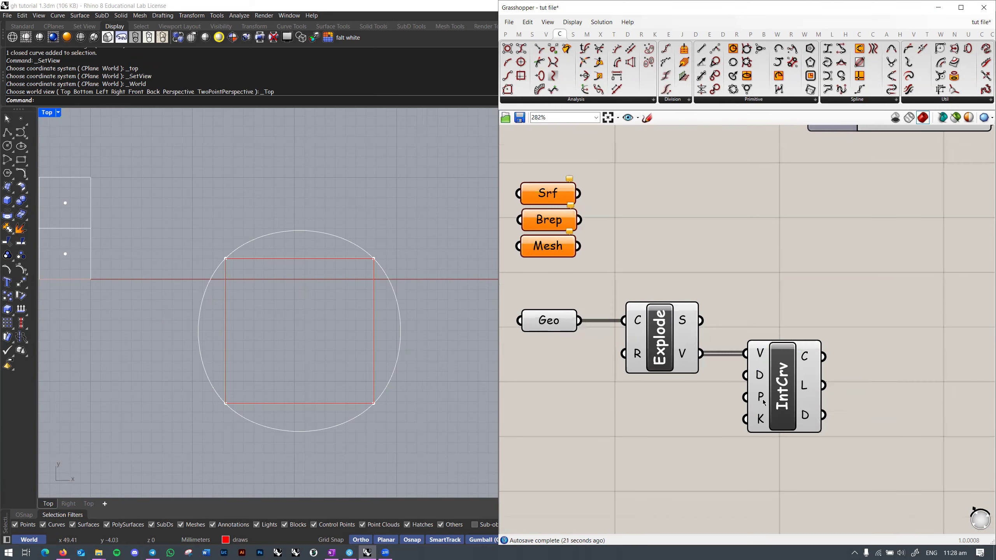
{"action": "mouse_move", "coordinate": [763, 423]}
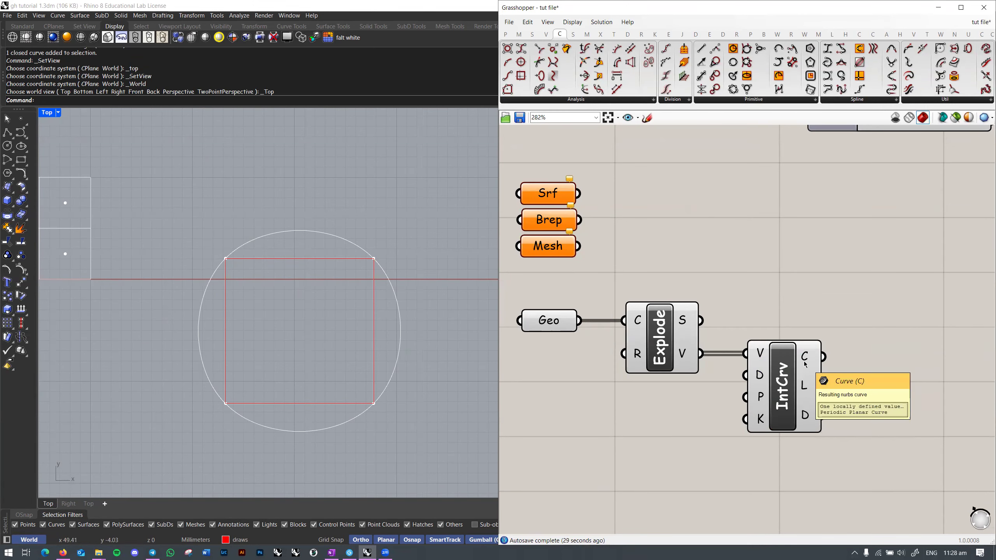
{"action": "scroll", "coordinate": [856, 356], "scroll_direction": "down", "scroll_amount": 2}
{"action": "left_click_drag", "start_coordinate": [860, 309], "coordinate": [688, 428]}
{"action": "right_click_drag", "start_coordinate": [738, 411], "coordinate": [705, 418]}
Step: Delete Explode and IntCrv, turn off Geo's preview and clear its referenced rectangle
{"action": "scroll", "coordinate": [697, 416], "scroll_direction": "up", "scroll_amount": 1}
{"action": "key", "text": "Delete"}
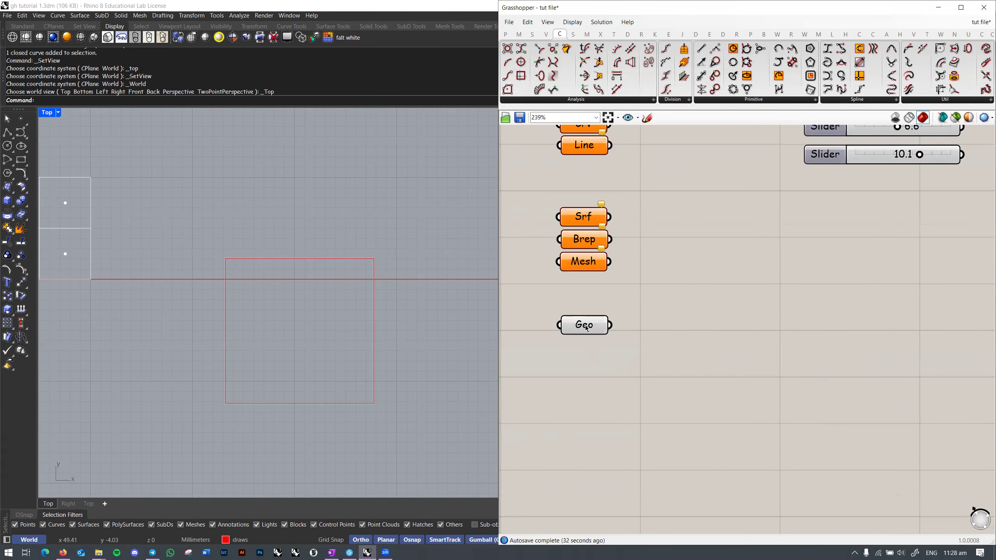
{"action": "right_click", "coordinate": [586, 325]}
{"action": "left_click", "coordinate": [613, 344]}
{"action": "right_click", "coordinate": [592, 329]}
{"action": "left_click", "coordinate": [622, 464]}
{"action": "right_click", "coordinate": [588, 328]}
{"action": "left_click", "coordinate": [618, 349]}
{"action": "scroll", "coordinate": [737, 339], "scroll_direction": "down", "scroll_amount": 2}
Step: Select the SqGrid, Area, Move group with its Size and Extent sliders and shift it down-right
{"action": "right_click_drag", "start_coordinate": [811, 284], "coordinate": [678, 419]}
{"action": "scroll", "coordinate": [684, 410], "scroll_direction": "down", "scroll_amount": 3}
{"action": "scroll", "coordinate": [694, 391], "scroll_direction": "up", "scroll_amount": 1}
{"action": "right_click_drag", "start_coordinate": [739, 389], "coordinate": [737, 408]}
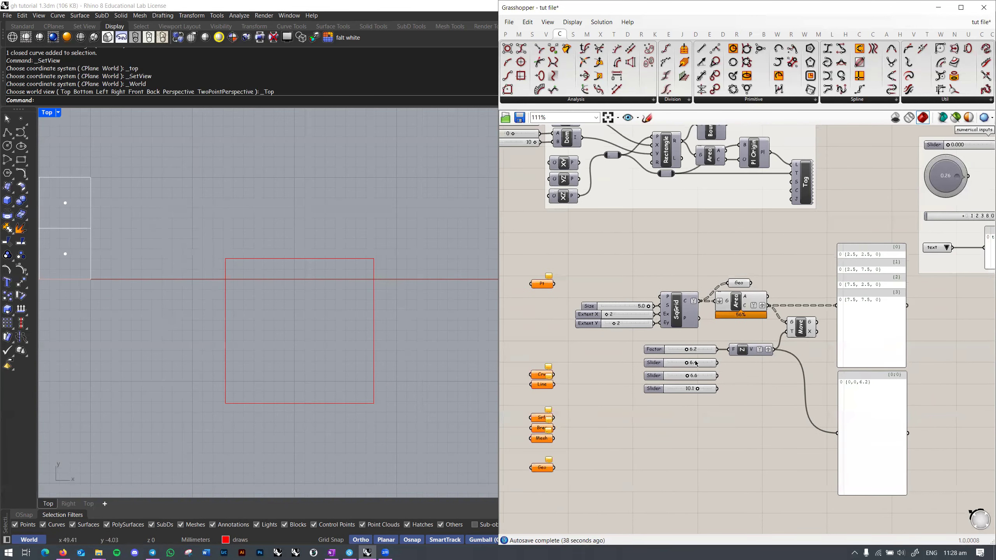
{"action": "left_click_drag", "start_coordinate": [621, 236], "coordinate": [908, 496]}
{"action": "left_click_drag", "start_coordinate": [573, 270], "coordinate": [649, 367], "text": "shift"}
{"action": "left_click", "coordinate": [881, 345]}
{"action": "left_click_drag", "start_coordinate": [571, 237], "coordinate": [923, 521]}
{"action": "right_click_drag", "start_coordinate": [925, 457], "coordinate": [891, 416]}
{"action": "scroll", "coordinate": [892, 410], "scroll_direction": "down", "scroll_amount": 3}
{"action": "left_click_drag", "start_coordinate": [840, 389], "coordinate": [847, 409]}
{"action": "left_click", "coordinate": [938, 386]}
{"action": "scroll", "coordinate": [895, 375], "scroll_direction": "up", "scroll_amount": 2}
Step: Shrink the panel showing the vector (0,0,6.2) to a single line
{"action": "left_click", "coordinate": [852, 441]}
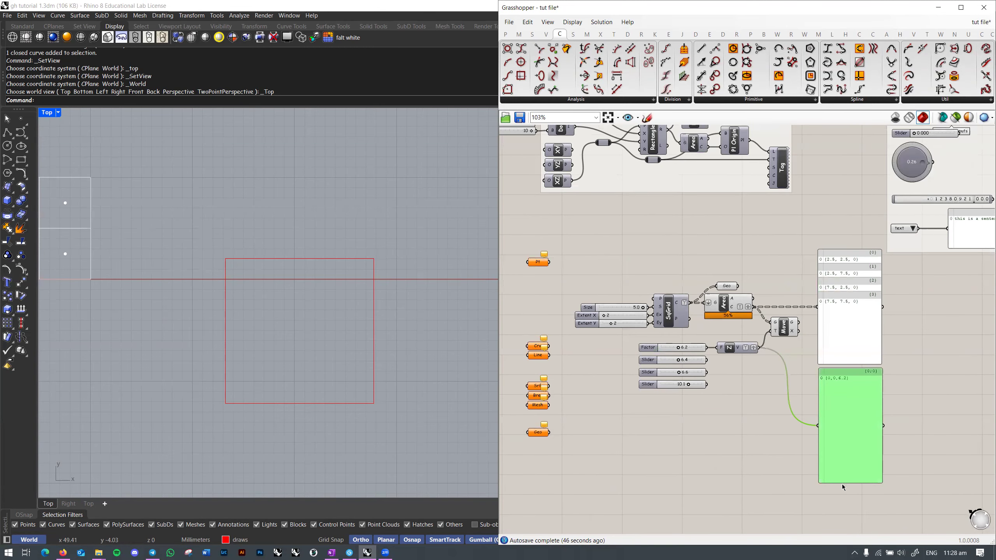
{"action": "left_click_drag", "start_coordinate": [845, 481], "coordinate": [845, 407]}
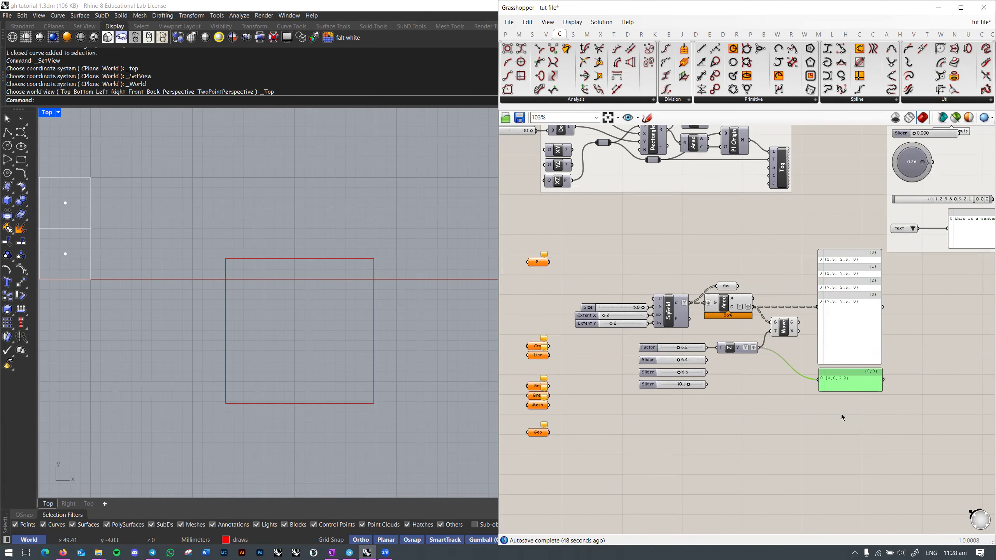
{"action": "left_click", "coordinate": [839, 414]}
{"action": "scroll", "coordinate": [839, 414], "scroll_direction": "down", "scroll_amount": 2}
Step: Pan and zoom around the canvas to survey the whole definition
{"action": "right_click_drag", "start_coordinate": [812, 375], "coordinate": [812, 401]}
{"action": "scroll", "coordinate": [812, 402], "scroll_direction": "up", "scroll_amount": 1}
{"action": "scroll", "coordinate": [808, 408], "scroll_direction": "down", "scroll_amount": 1}
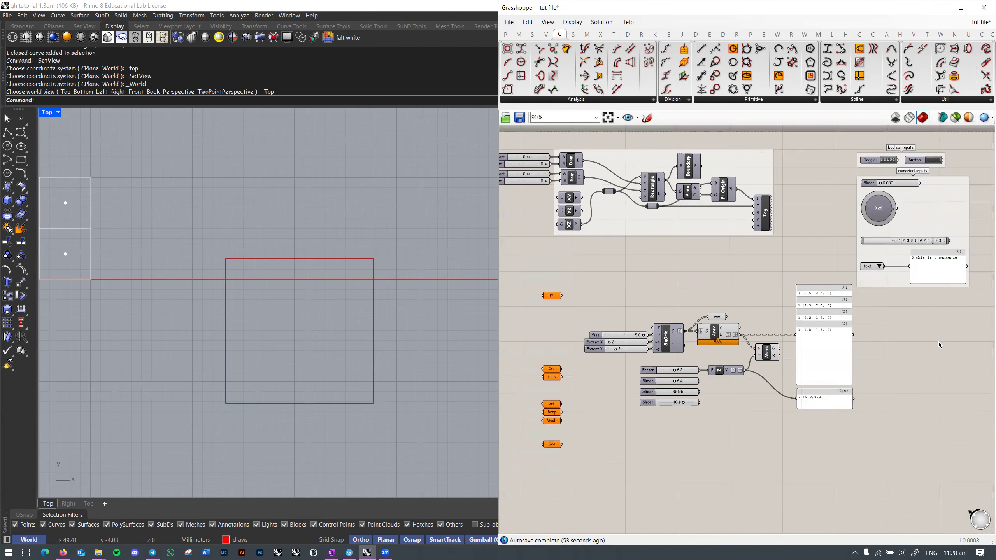
{"action": "mouse_move", "coordinate": [936, 369]}
{"action": "right_mouse_down"}
{"action": "mouse_move", "coordinate": [939, 358]}
{"action": "mouse_move", "coordinate": [929, 367]}
{"action": "right_mouse_up"}
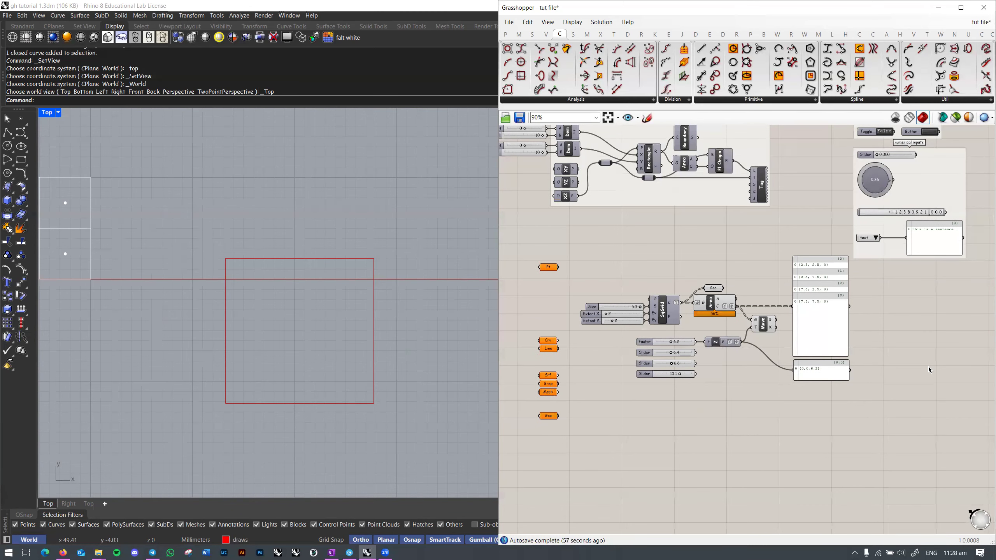
{"action": "right_click_drag", "start_coordinate": [920, 368], "coordinate": [879, 338]}
{"action": "scroll", "coordinate": [938, 375], "scroll_direction": "down", "scroll_amount": 2}
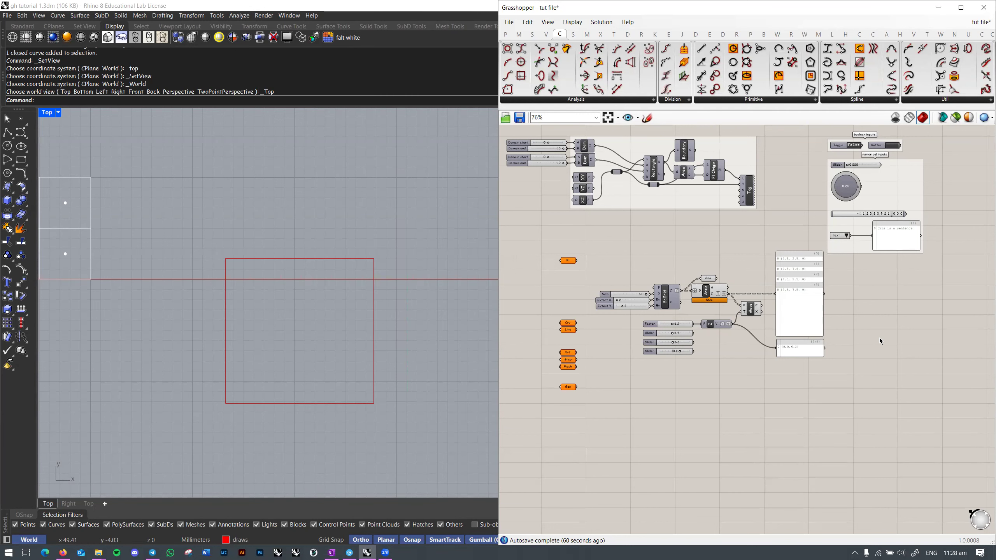
{"action": "right_click_drag", "start_coordinate": [884, 332], "coordinate": [879, 335]}
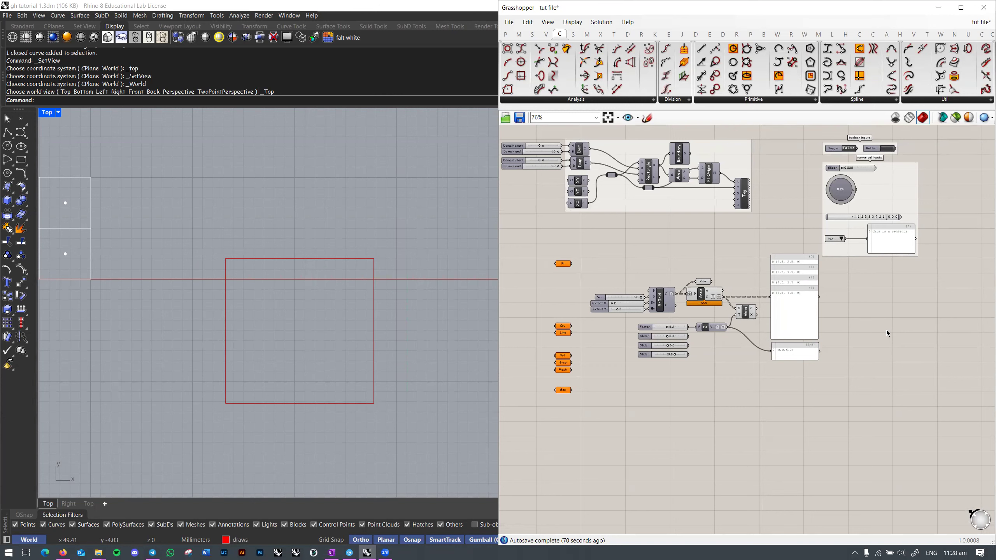
{"action": "key", "text": "alt+Tab"}
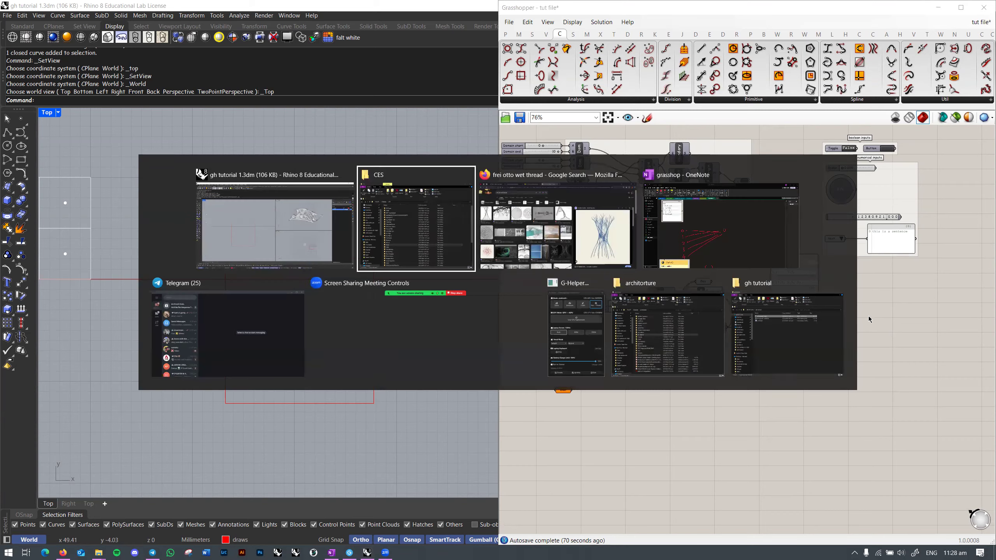
Step: Search the web for the Grasshopper tutor's name and open their YouTube channel
{"action": "left_click", "coordinate": [416, 32]}
{"action": "type", "text": "gedim"}
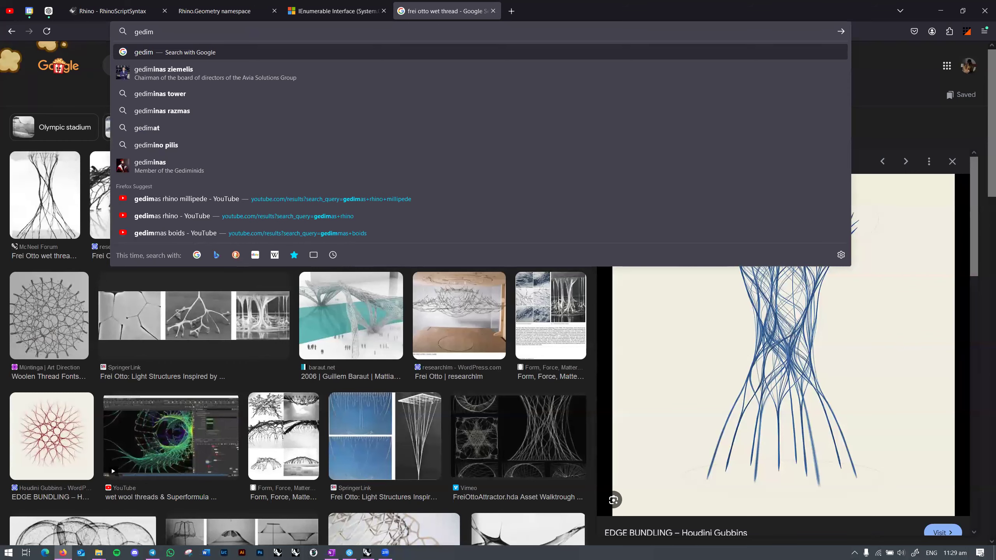
{"action": "type", "text": "nas grasshjopper"}
{"action": "key", "text": "Return"}
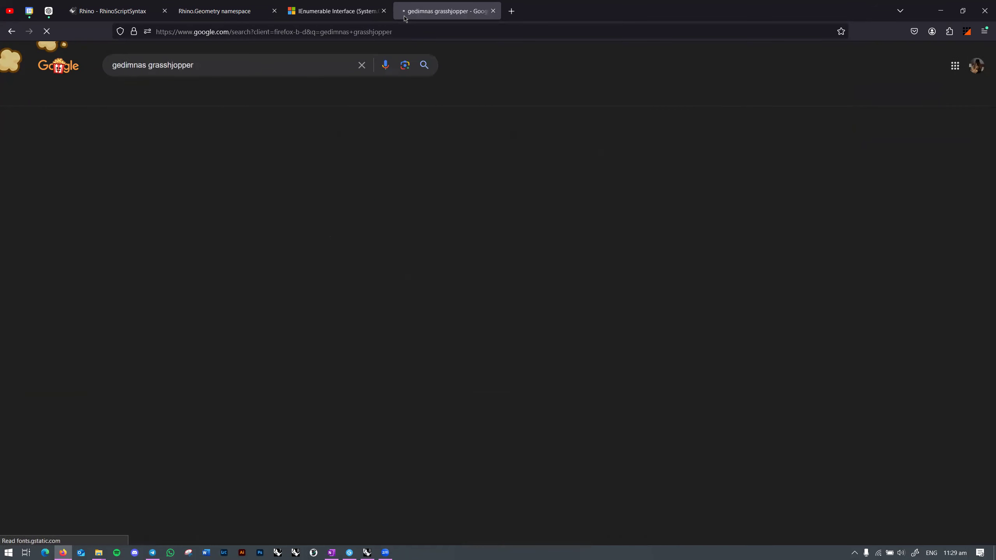
{"action": "left_click", "coordinate": [168, 190]}
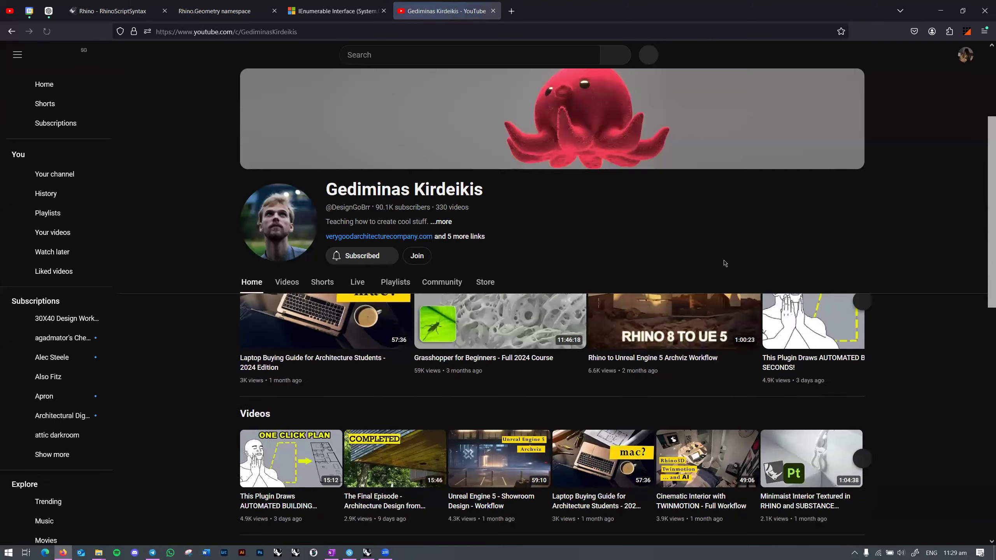
Step: Browse the channel page and show its Videos tab listing all uploads
{"action": "scroll", "coordinate": [725, 263], "scroll_direction": "down", "scroll_amount": 15}
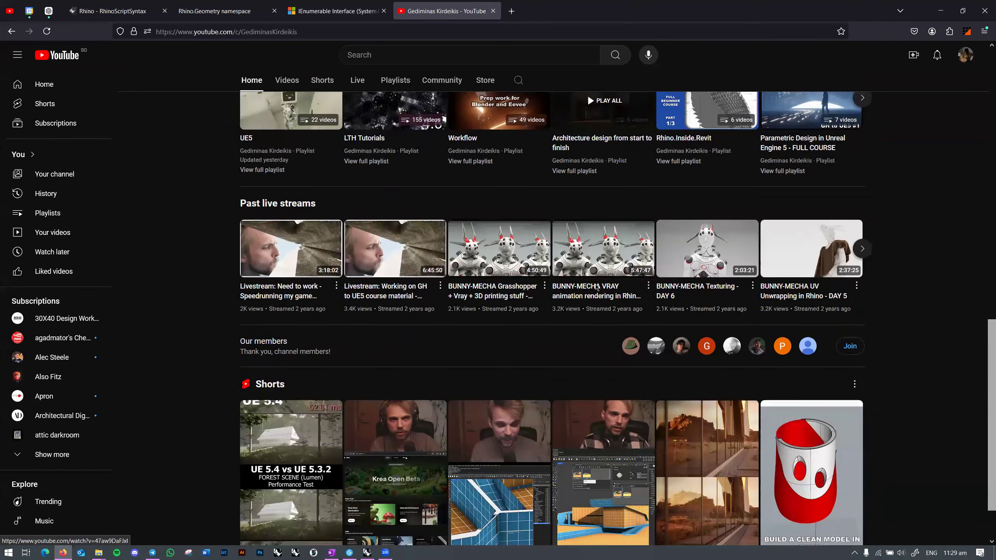
{"action": "scroll", "coordinate": [617, 290], "scroll_direction": "down", "scroll_amount": 1}
{"action": "scroll", "coordinate": [553, 318], "scroll_direction": "down", "scroll_amount": 1}
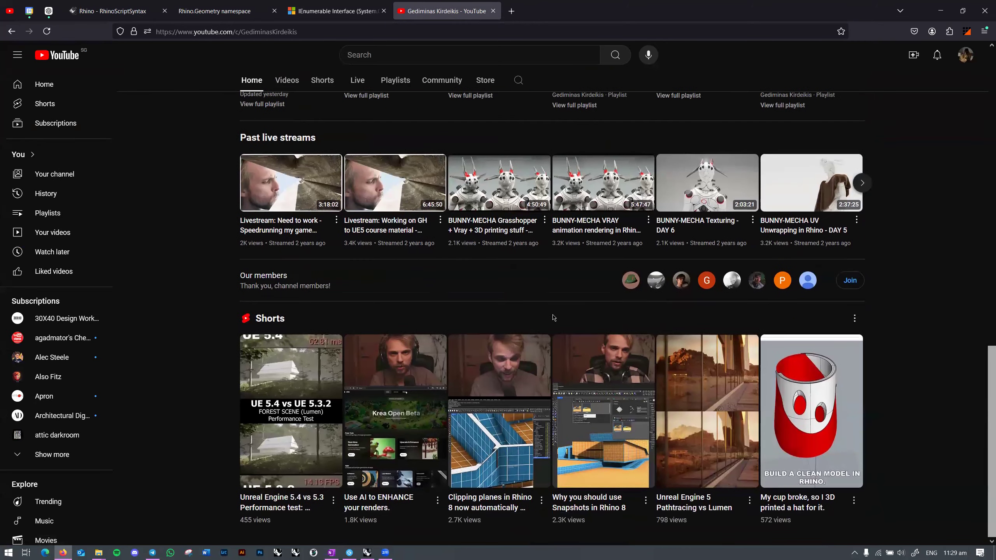
{"action": "scroll", "coordinate": [554, 318], "scroll_direction": "up", "scroll_amount": 16}
{"action": "scroll", "coordinate": [605, 448], "scroll_direction": "down", "scroll_amount": 16}
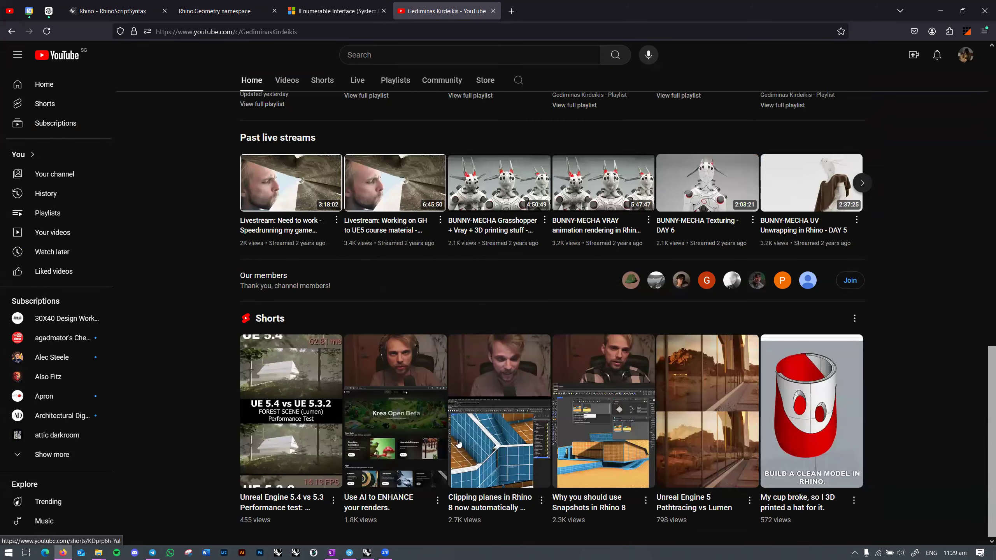
{"action": "scroll", "coordinate": [436, 447], "scroll_direction": "up", "scroll_amount": 20}
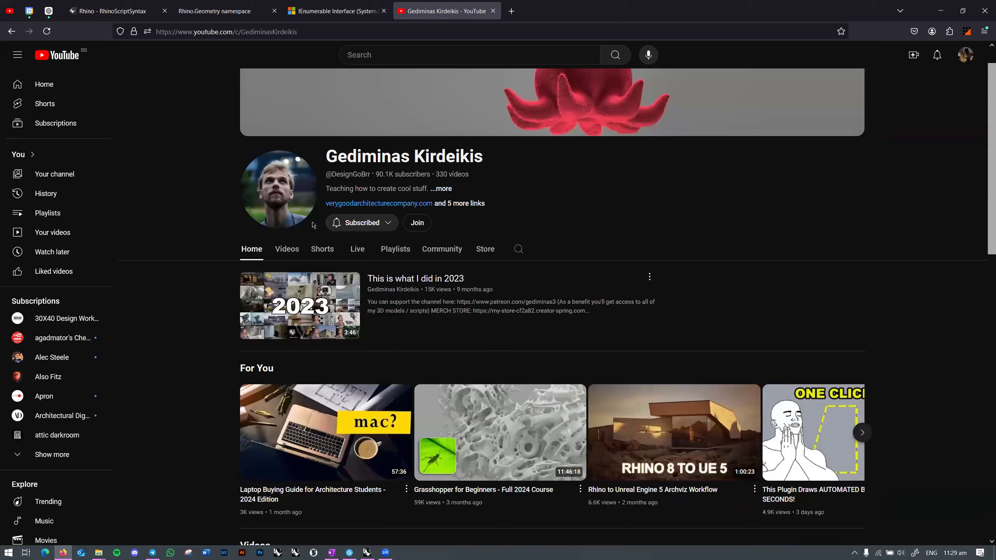
{"action": "left_click", "coordinate": [290, 252]}
{"action": "scroll", "coordinate": [482, 327], "scroll_direction": "down", "scroll_amount": 3}
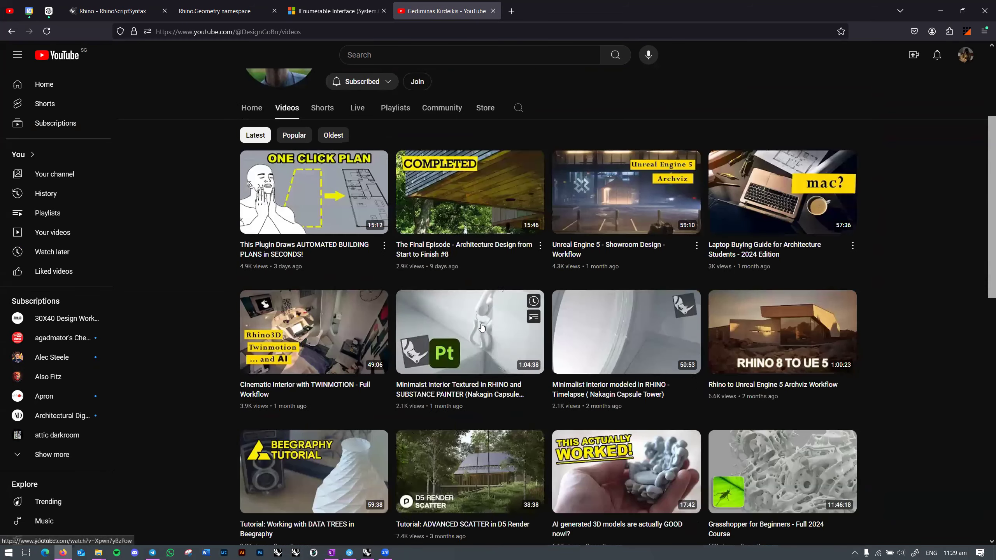
{"action": "scroll", "coordinate": [913, 286], "scroll_direction": "down", "scroll_amount": 4}
Step: Search YouTube for 'parametric house' and browse the Parametric Furniture, Contour Mesh and Parametric Frame results
{"action": "left_click", "coordinate": [491, 55]}
{"action": "type", "text": "parametric"}
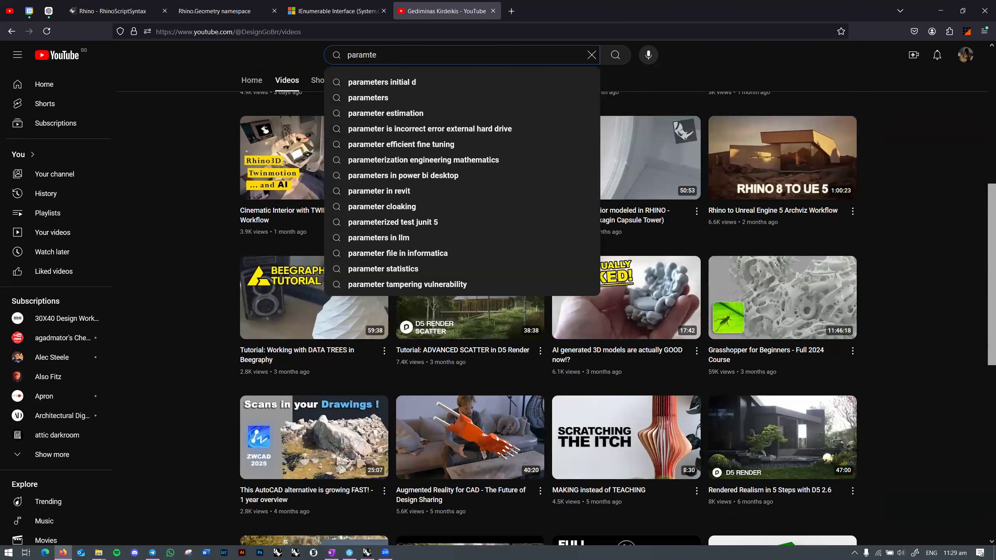
{"action": "type", "text": " house"}
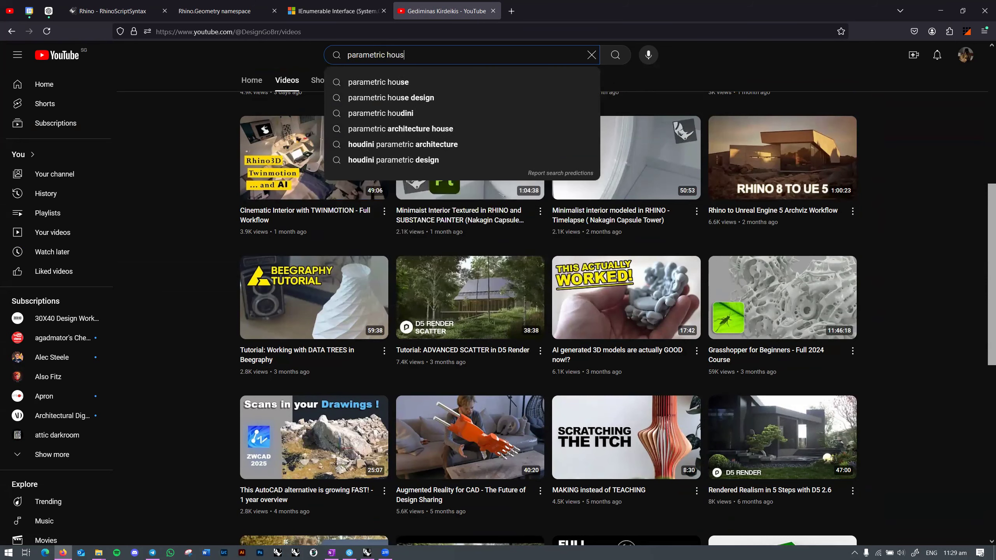
{"action": "key", "text": "Return"}
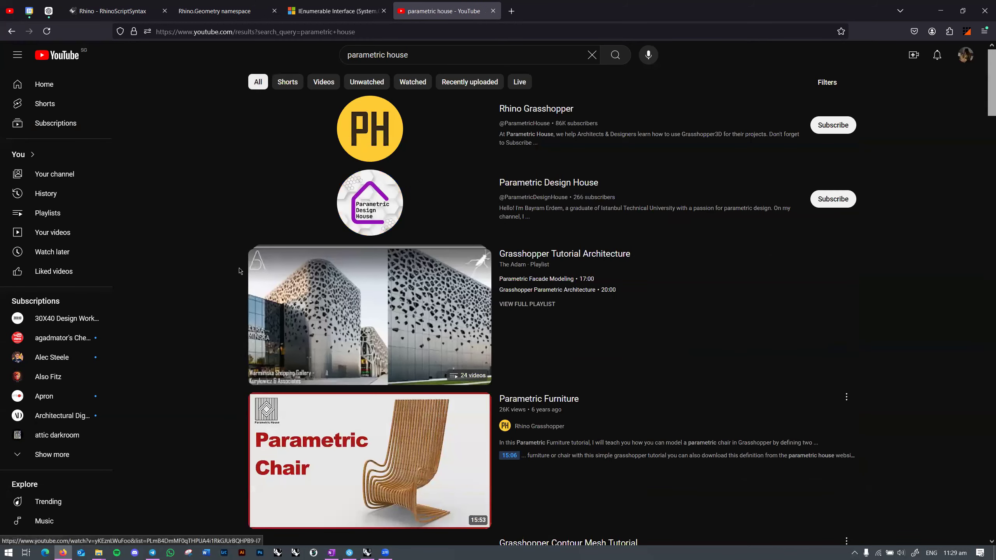
{"action": "scroll", "coordinate": [226, 255], "scroll_direction": "down", "scroll_amount": 4}
{"action": "scroll", "coordinate": [226, 255], "scroll_direction": "down", "scroll_amount": 6}
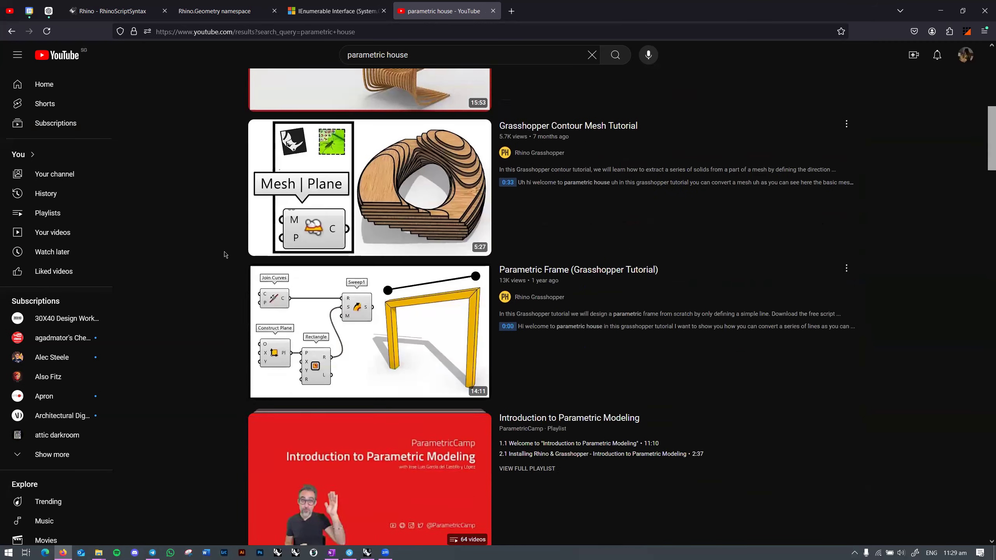
{"action": "scroll", "coordinate": [226, 255], "scroll_direction": "down", "scroll_amount": 2}
{"action": "scroll", "coordinate": [226, 255], "scroll_direction": "up", "scroll_amount": 8}
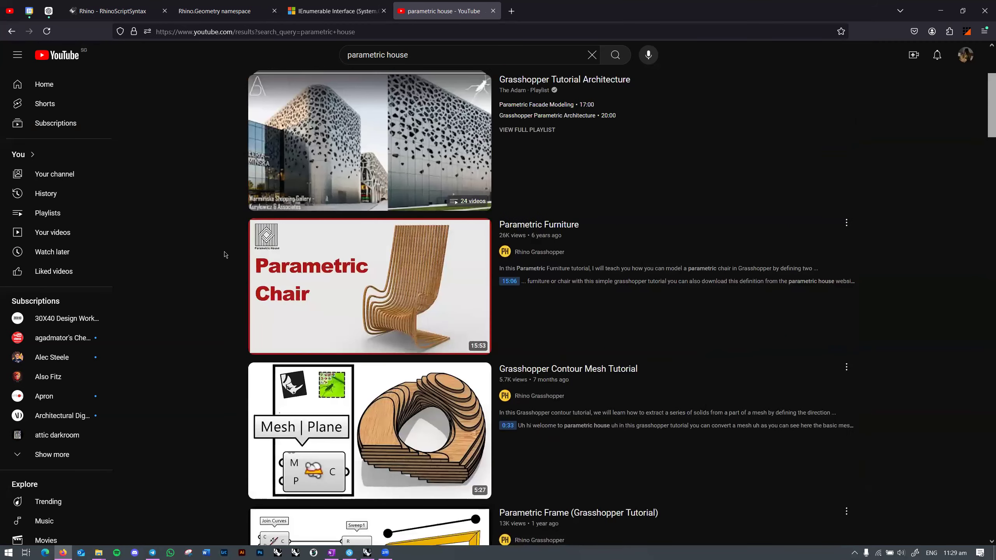
{"action": "scroll", "coordinate": [226, 254], "scroll_direction": "down", "scroll_amount": 4}
{"action": "scroll", "coordinate": [225, 253], "scroll_direction": "up", "scroll_amount": 4}
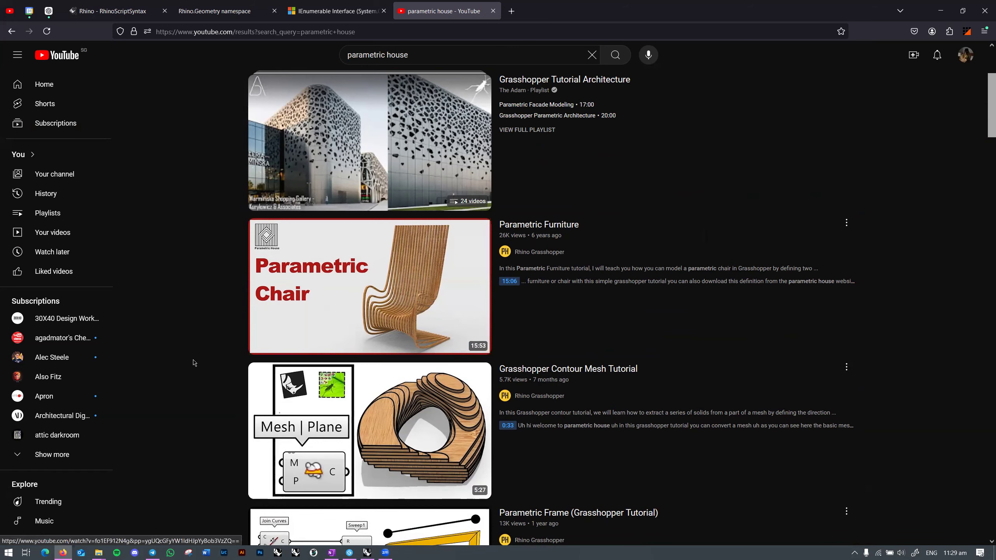
{"action": "scroll", "coordinate": [196, 347], "scroll_direction": "down", "scroll_amount": 4}
{"action": "scroll", "coordinate": [204, 356], "scroll_direction": "up", "scroll_amount": 4}
{"action": "scroll", "coordinate": [207, 356], "scroll_direction": "down", "scroll_amount": 4}
{"action": "scroll", "coordinate": [206, 355], "scroll_direction": "up", "scroll_amount": 4}
{"action": "mouse_move", "coordinate": [388, 289]}
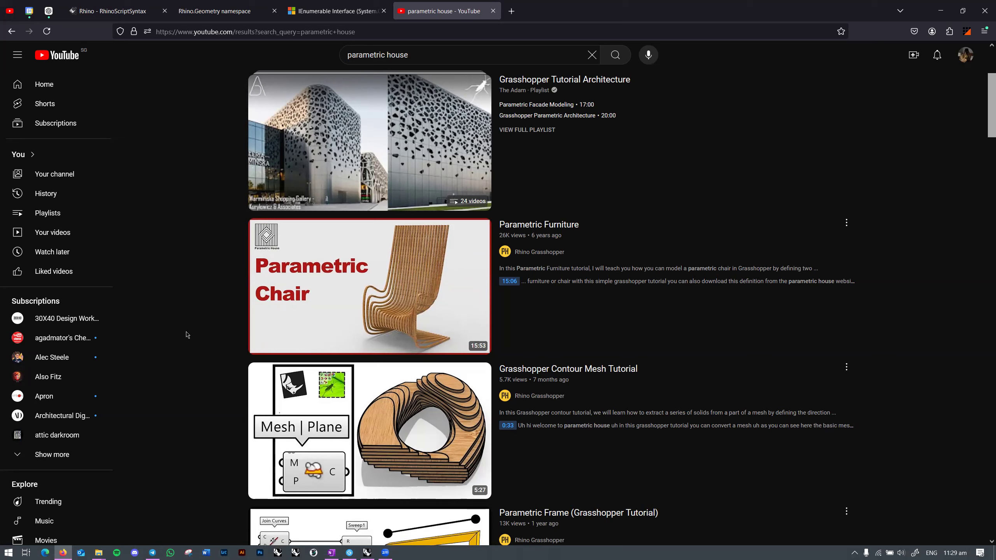
{"action": "scroll", "coordinate": [194, 332], "scroll_direction": "down", "scroll_amount": 3}
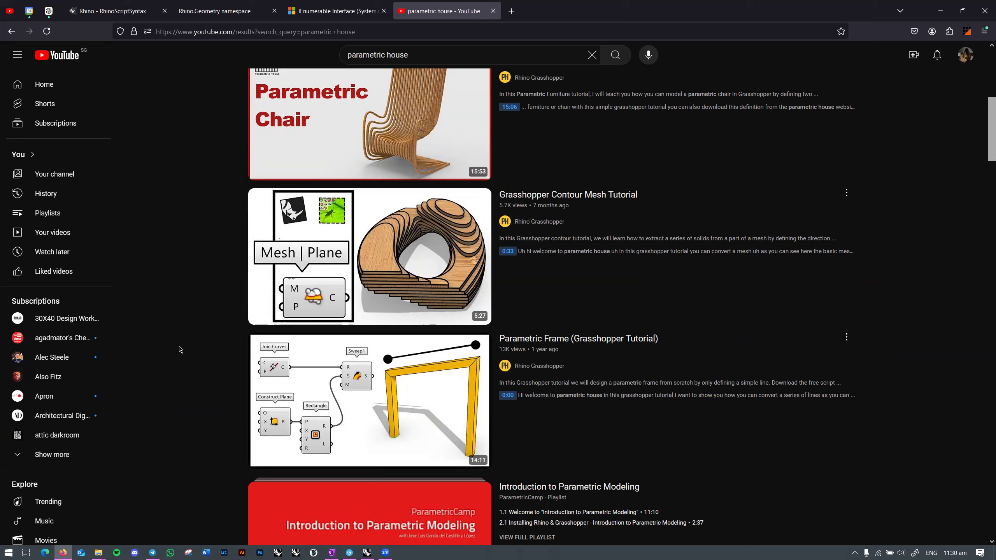
{"action": "key", "text": "alt+Tab"}
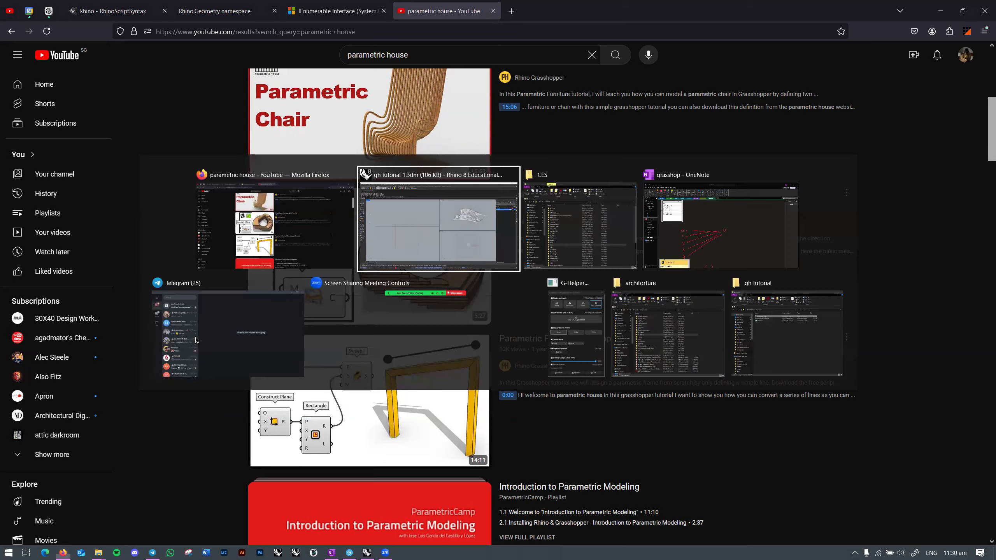
Step: Zoom and pan the tut definition to inspect the SqGrid, Area and Move components
{"action": "scroll", "coordinate": [649, 296], "scroll_direction": "up", "scroll_amount": 1}
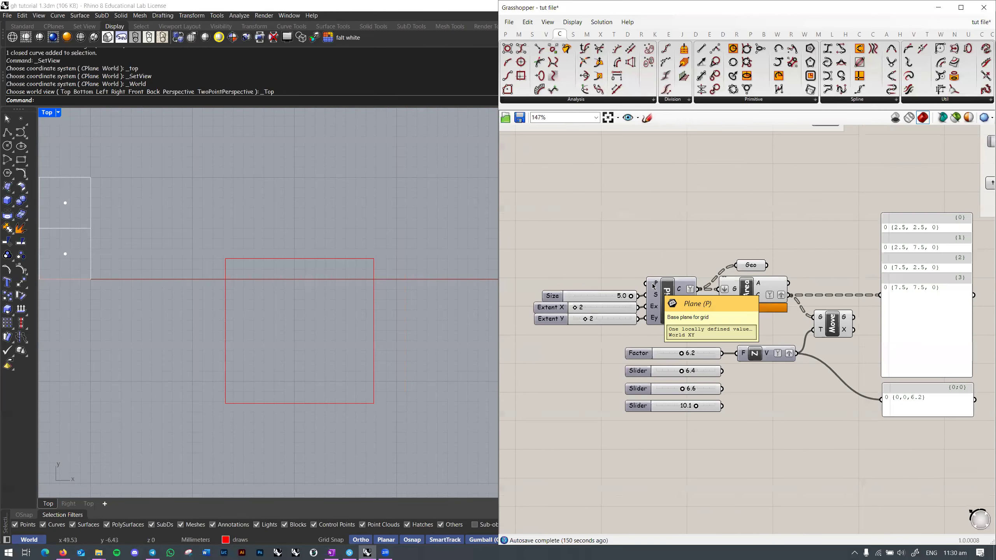
{"action": "scroll", "coordinate": [662, 322], "scroll_direction": "down", "scroll_amount": 2}
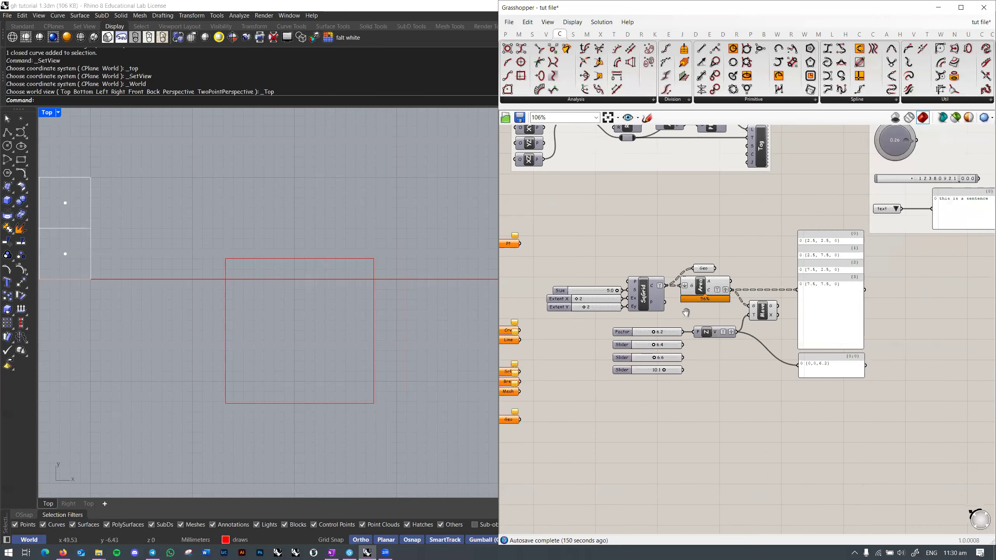
{"action": "scroll", "coordinate": [686, 314], "scroll_direction": "up", "scroll_amount": 2}
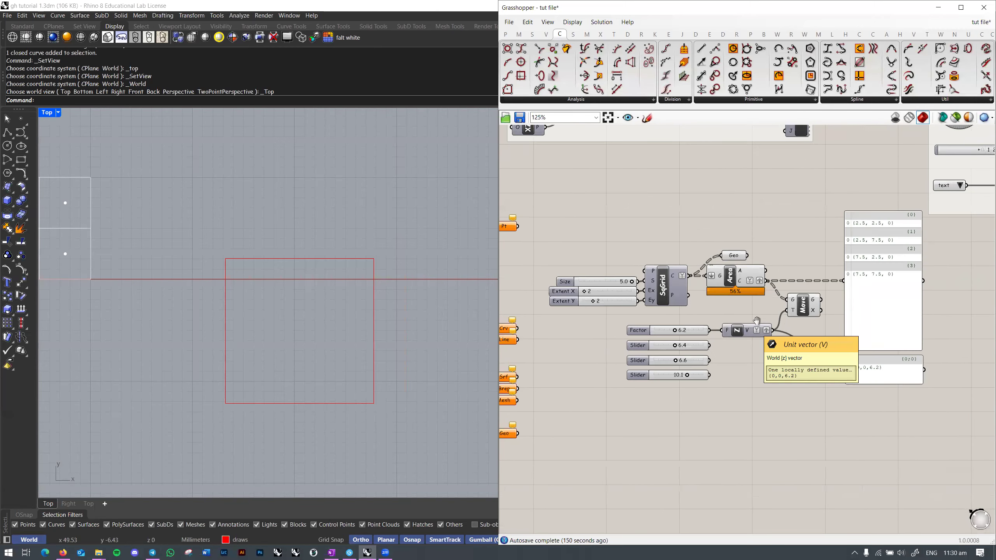
{"action": "scroll", "coordinate": [764, 329], "scroll_direction": "down", "scroll_amount": 1}
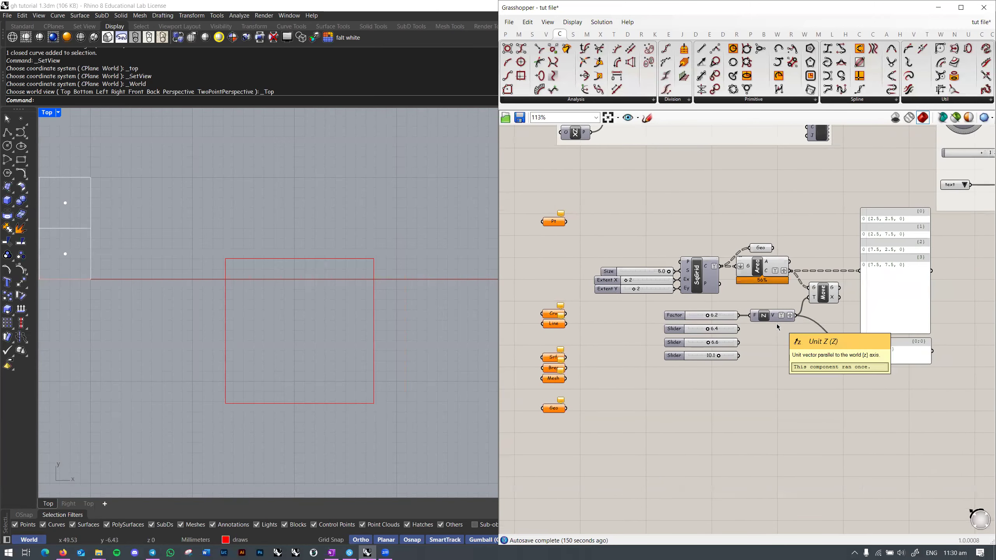
{"action": "scroll", "coordinate": [776, 324], "scroll_direction": "down", "scroll_amount": 3}
{"action": "right_click_drag", "start_coordinate": [782, 358], "coordinate": [739, 373]}
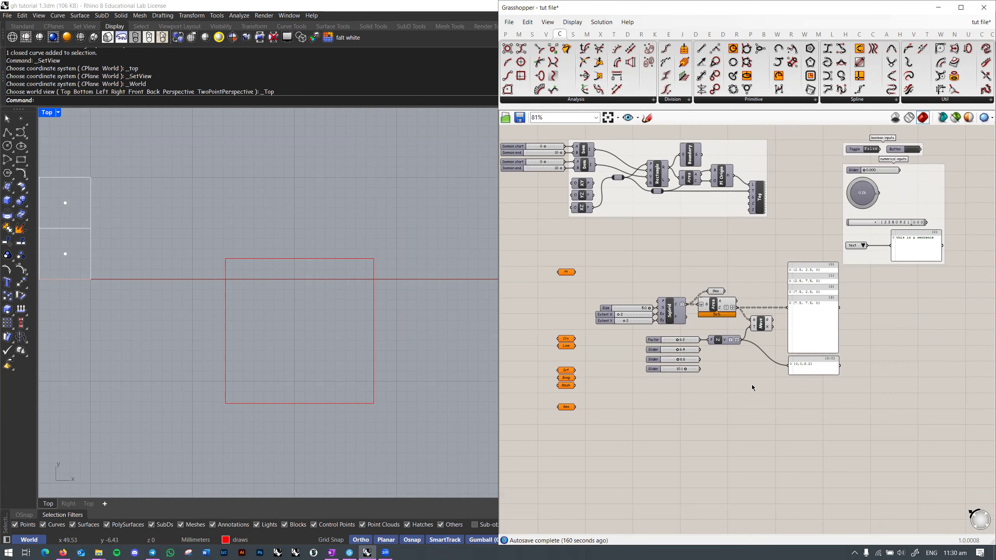
{"action": "right_click_drag", "start_coordinate": [752, 384], "coordinate": [756, 405]}
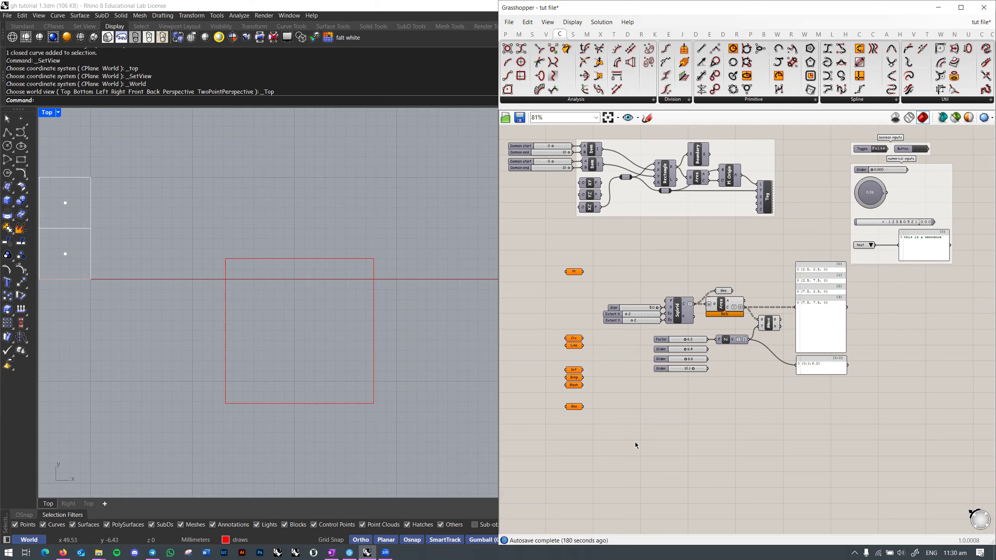
{"action": "left_click", "coordinate": [386, 553]}
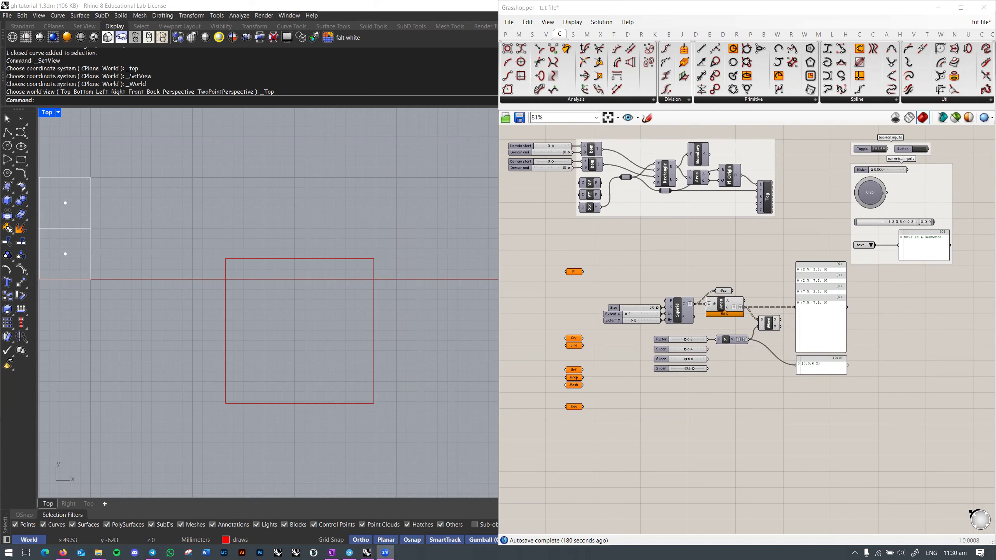